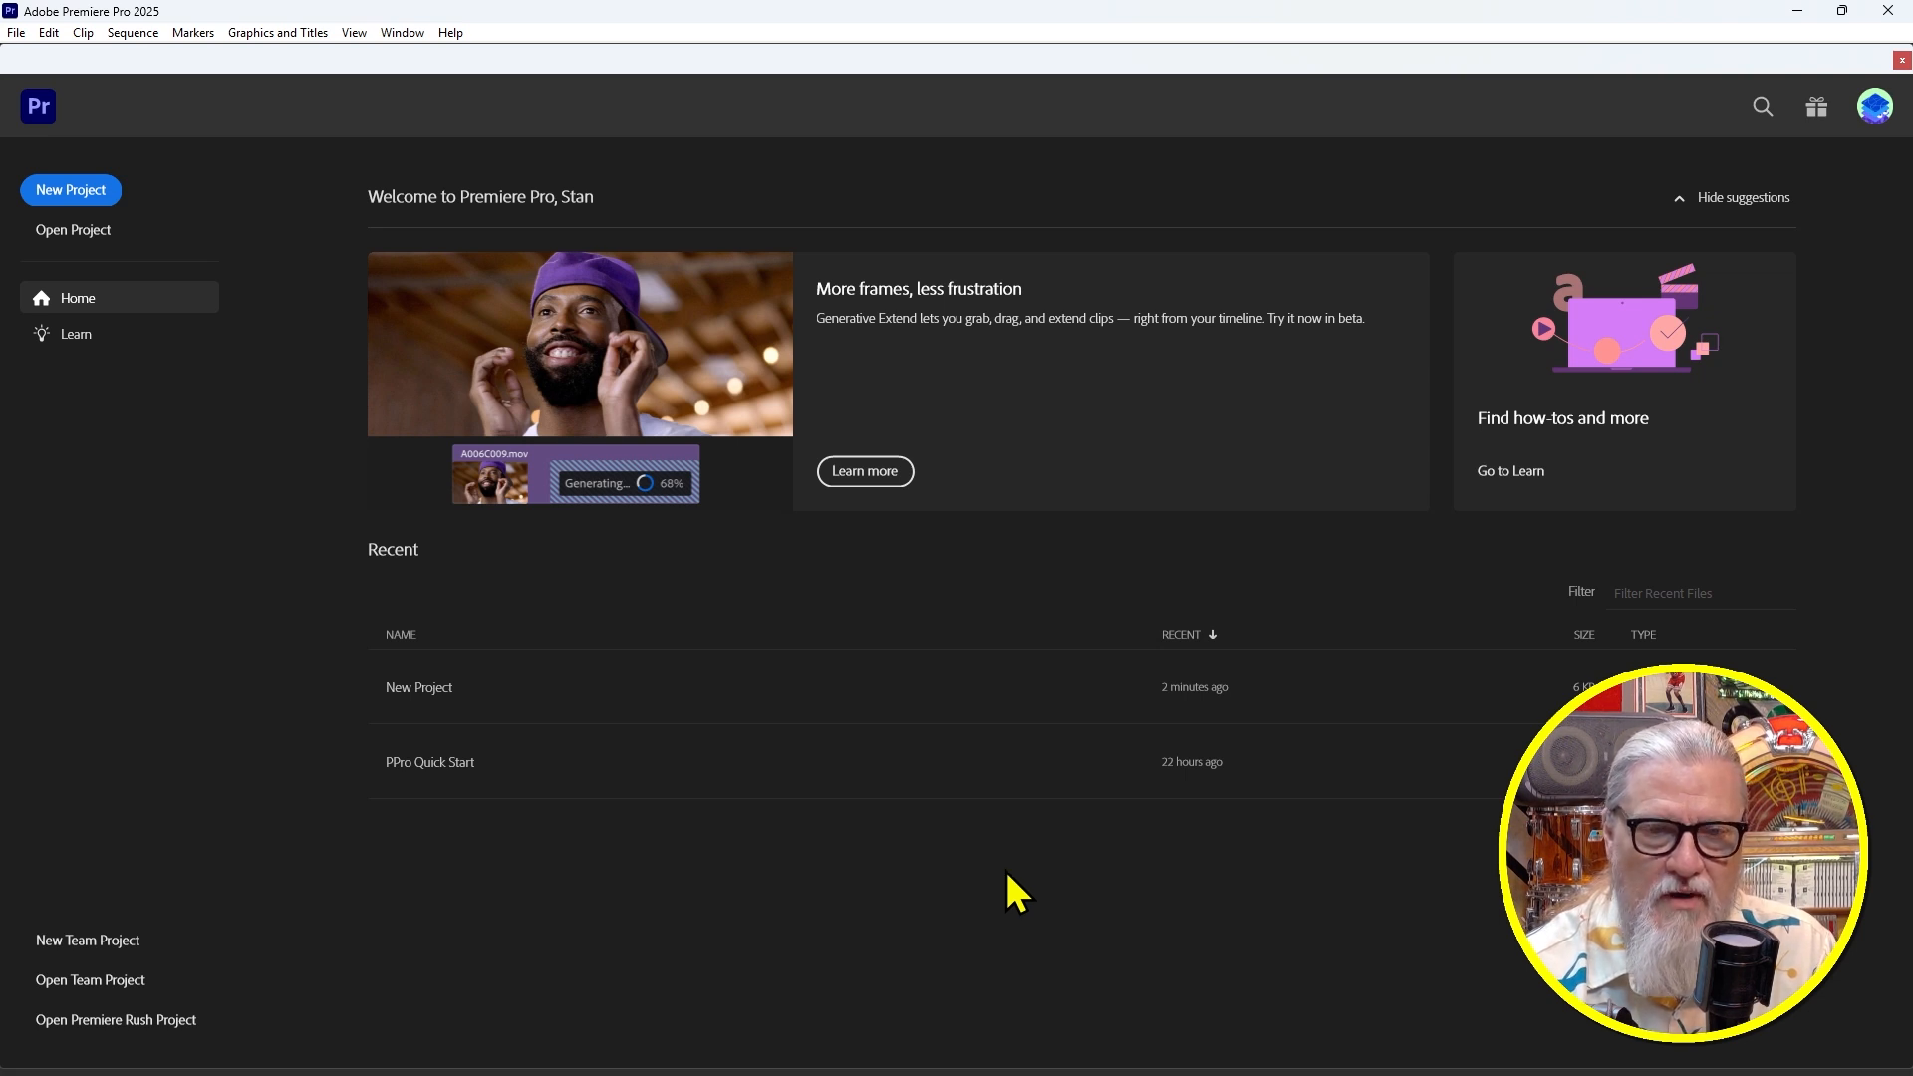
Create a project named 'New Project' in D:\TUTORIALS with Skip import mode unchecked
click(55, 195)
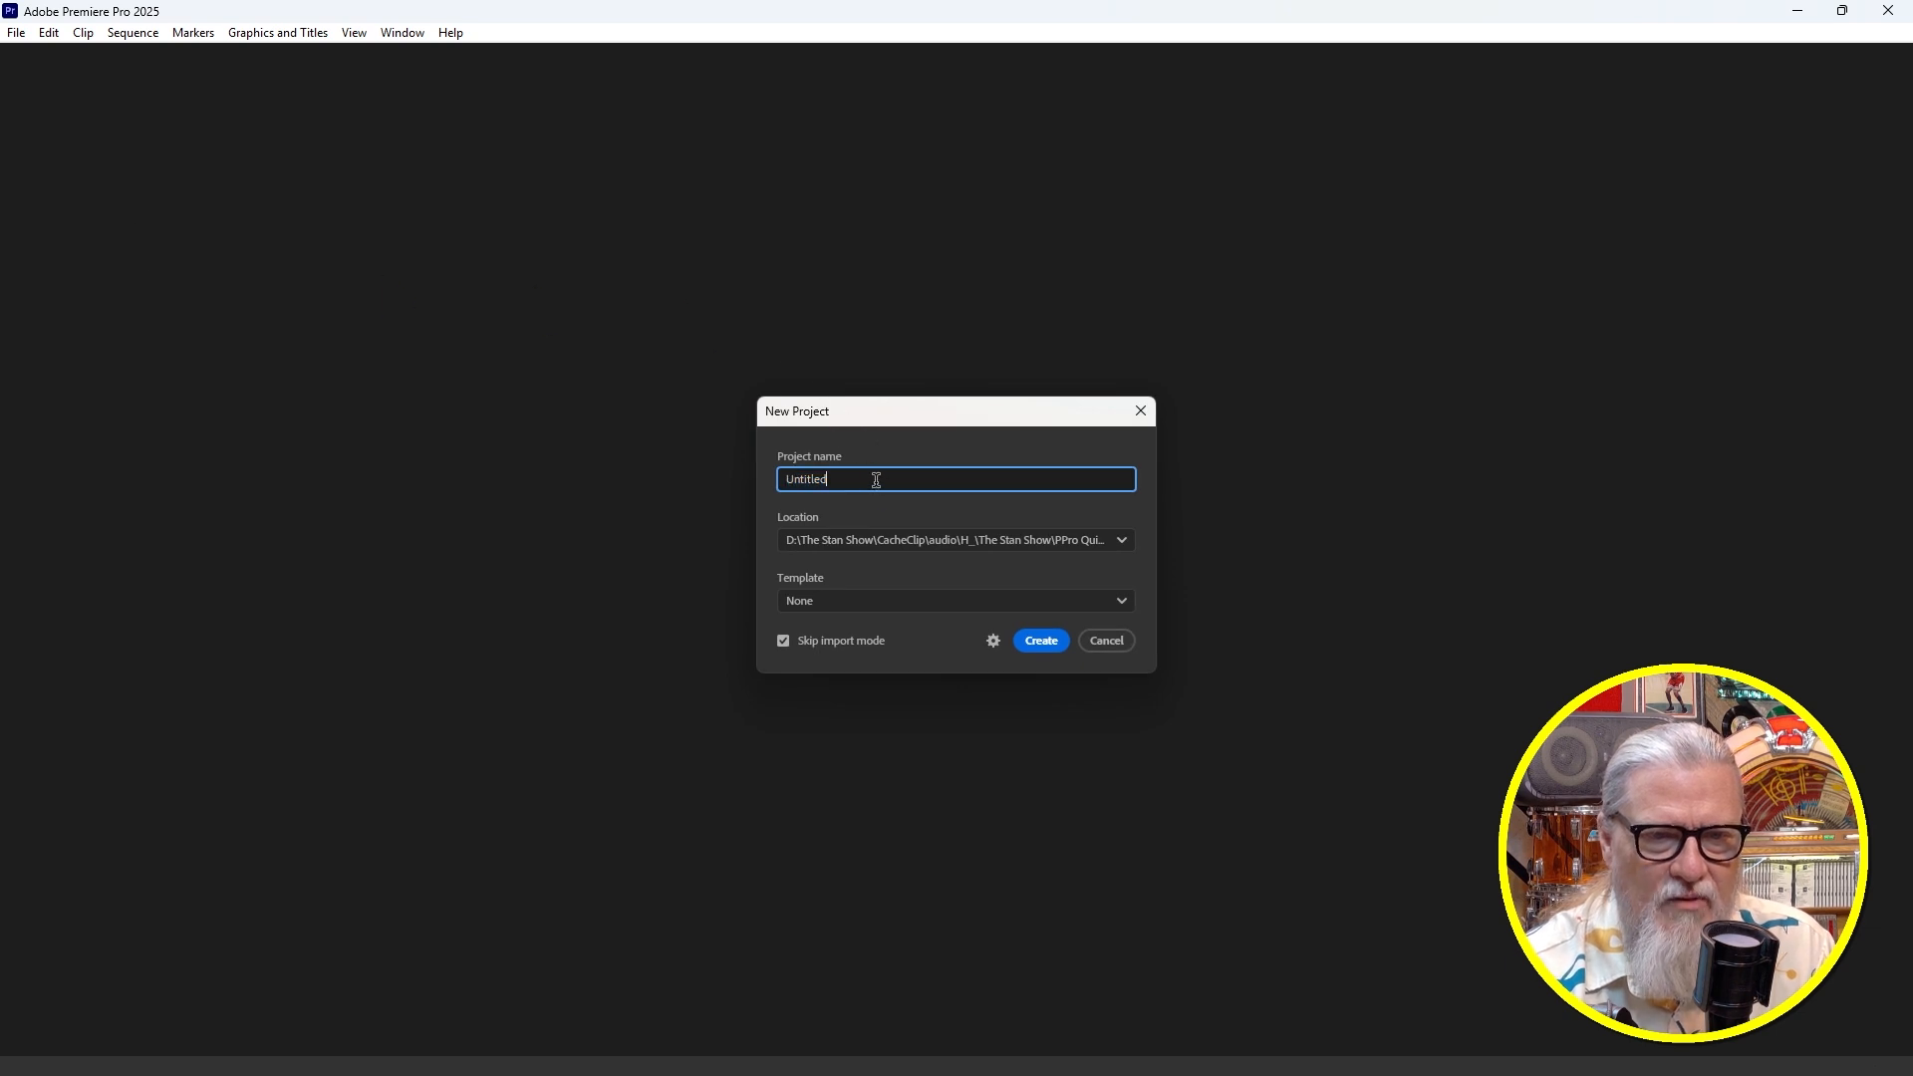
text(New Pr)
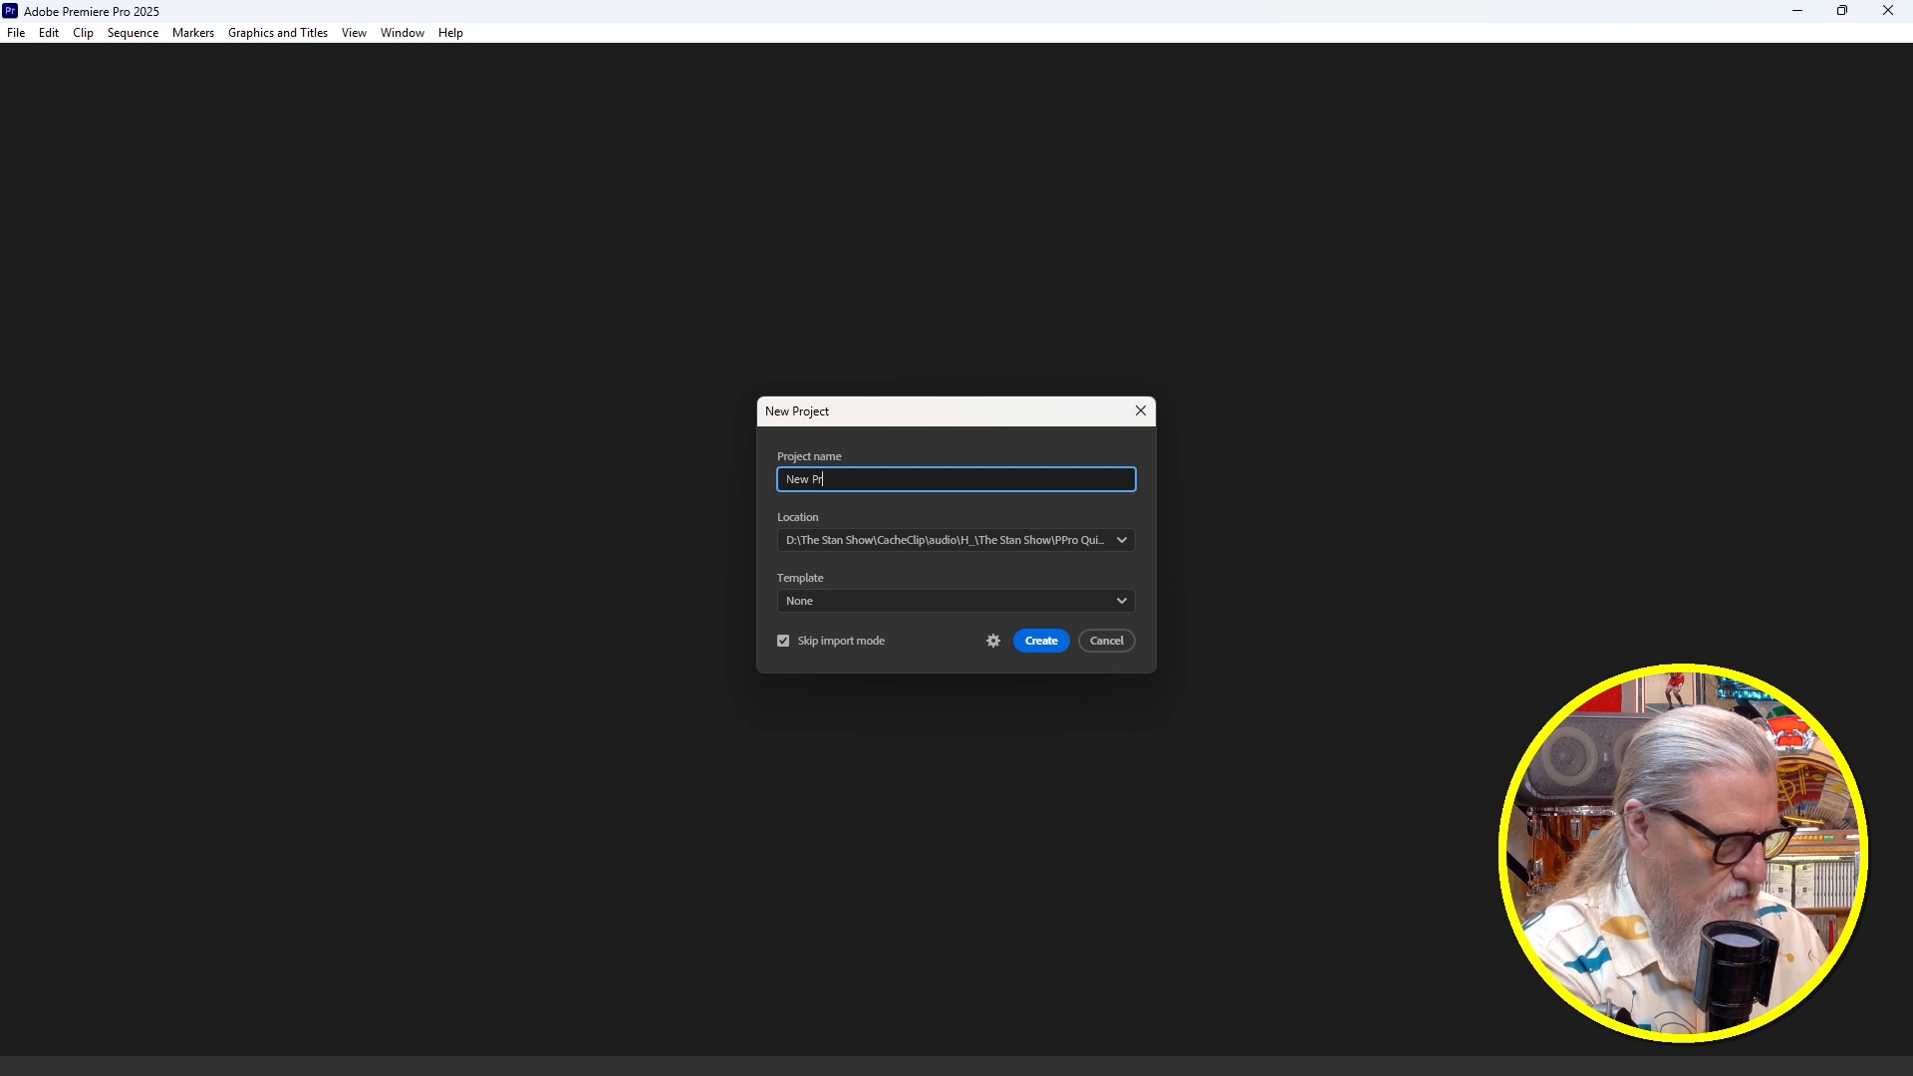
text(oject)
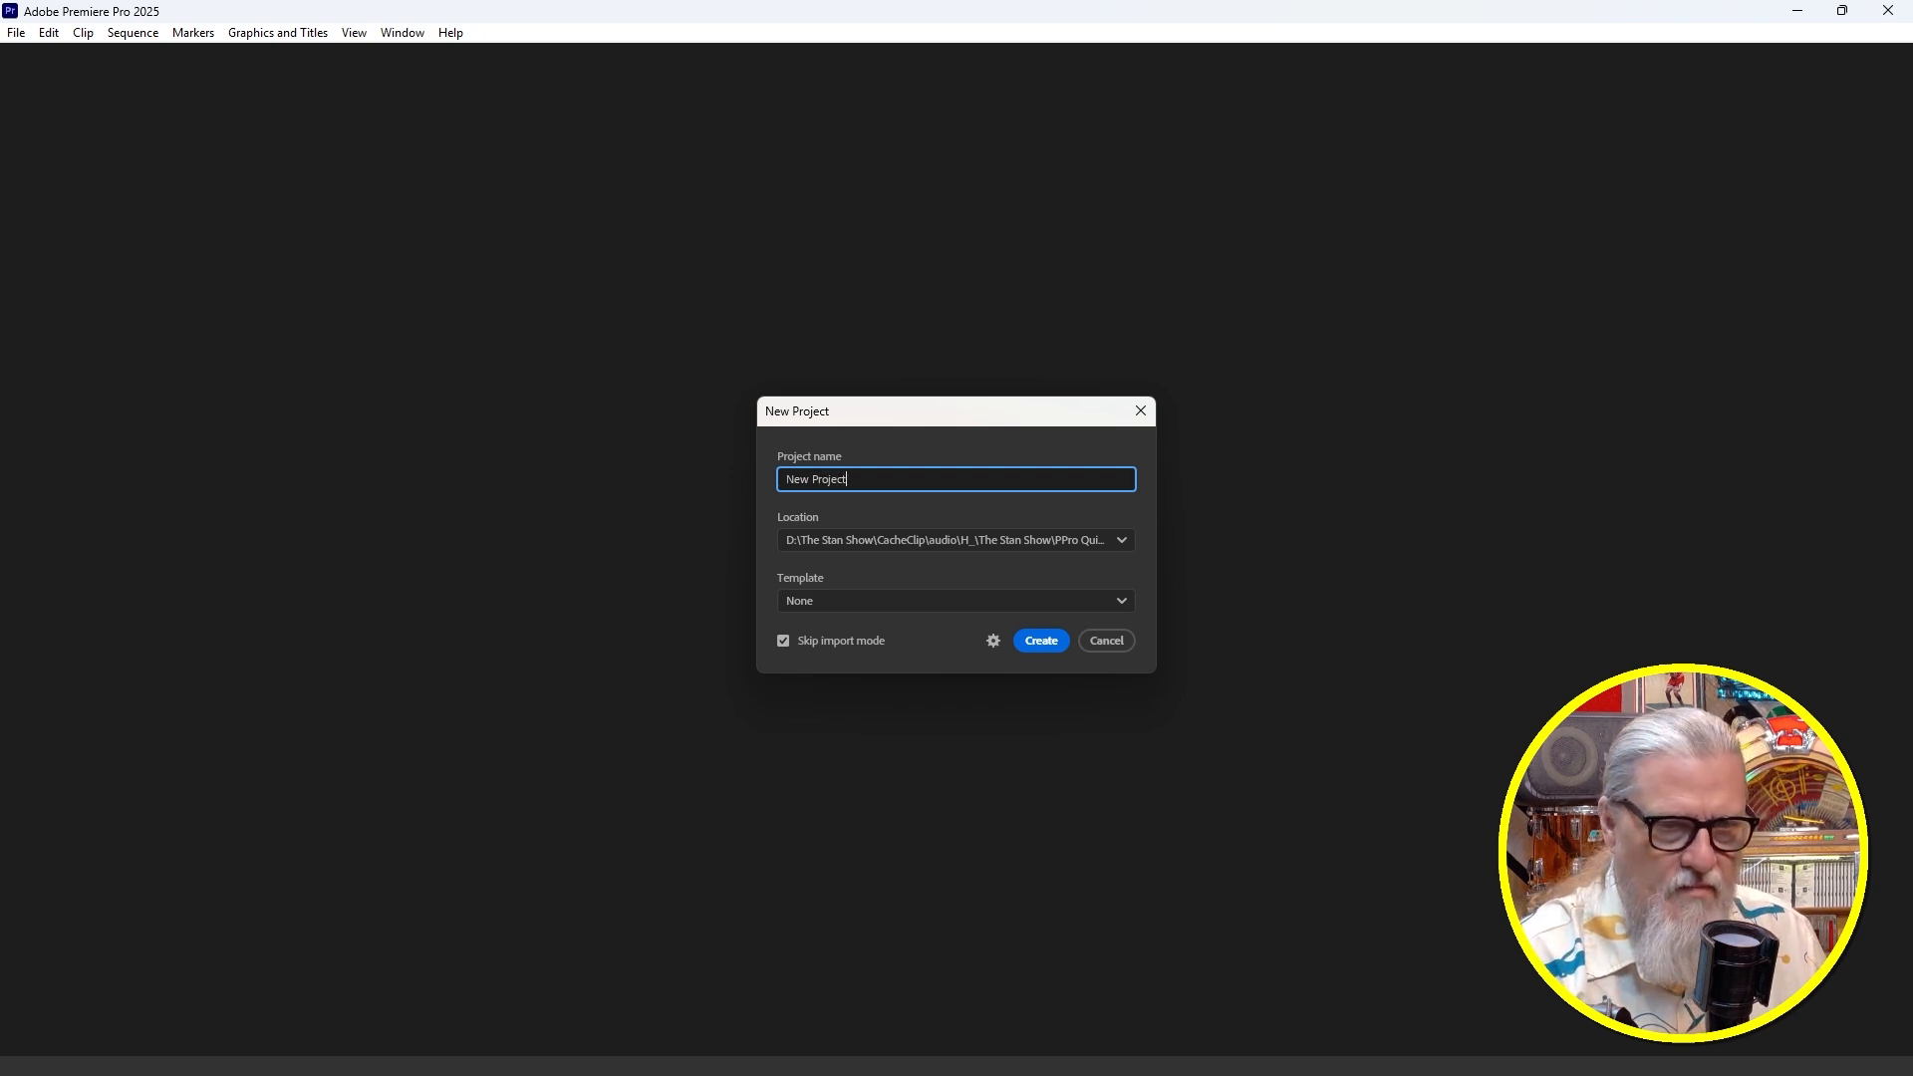
click(1123, 541)
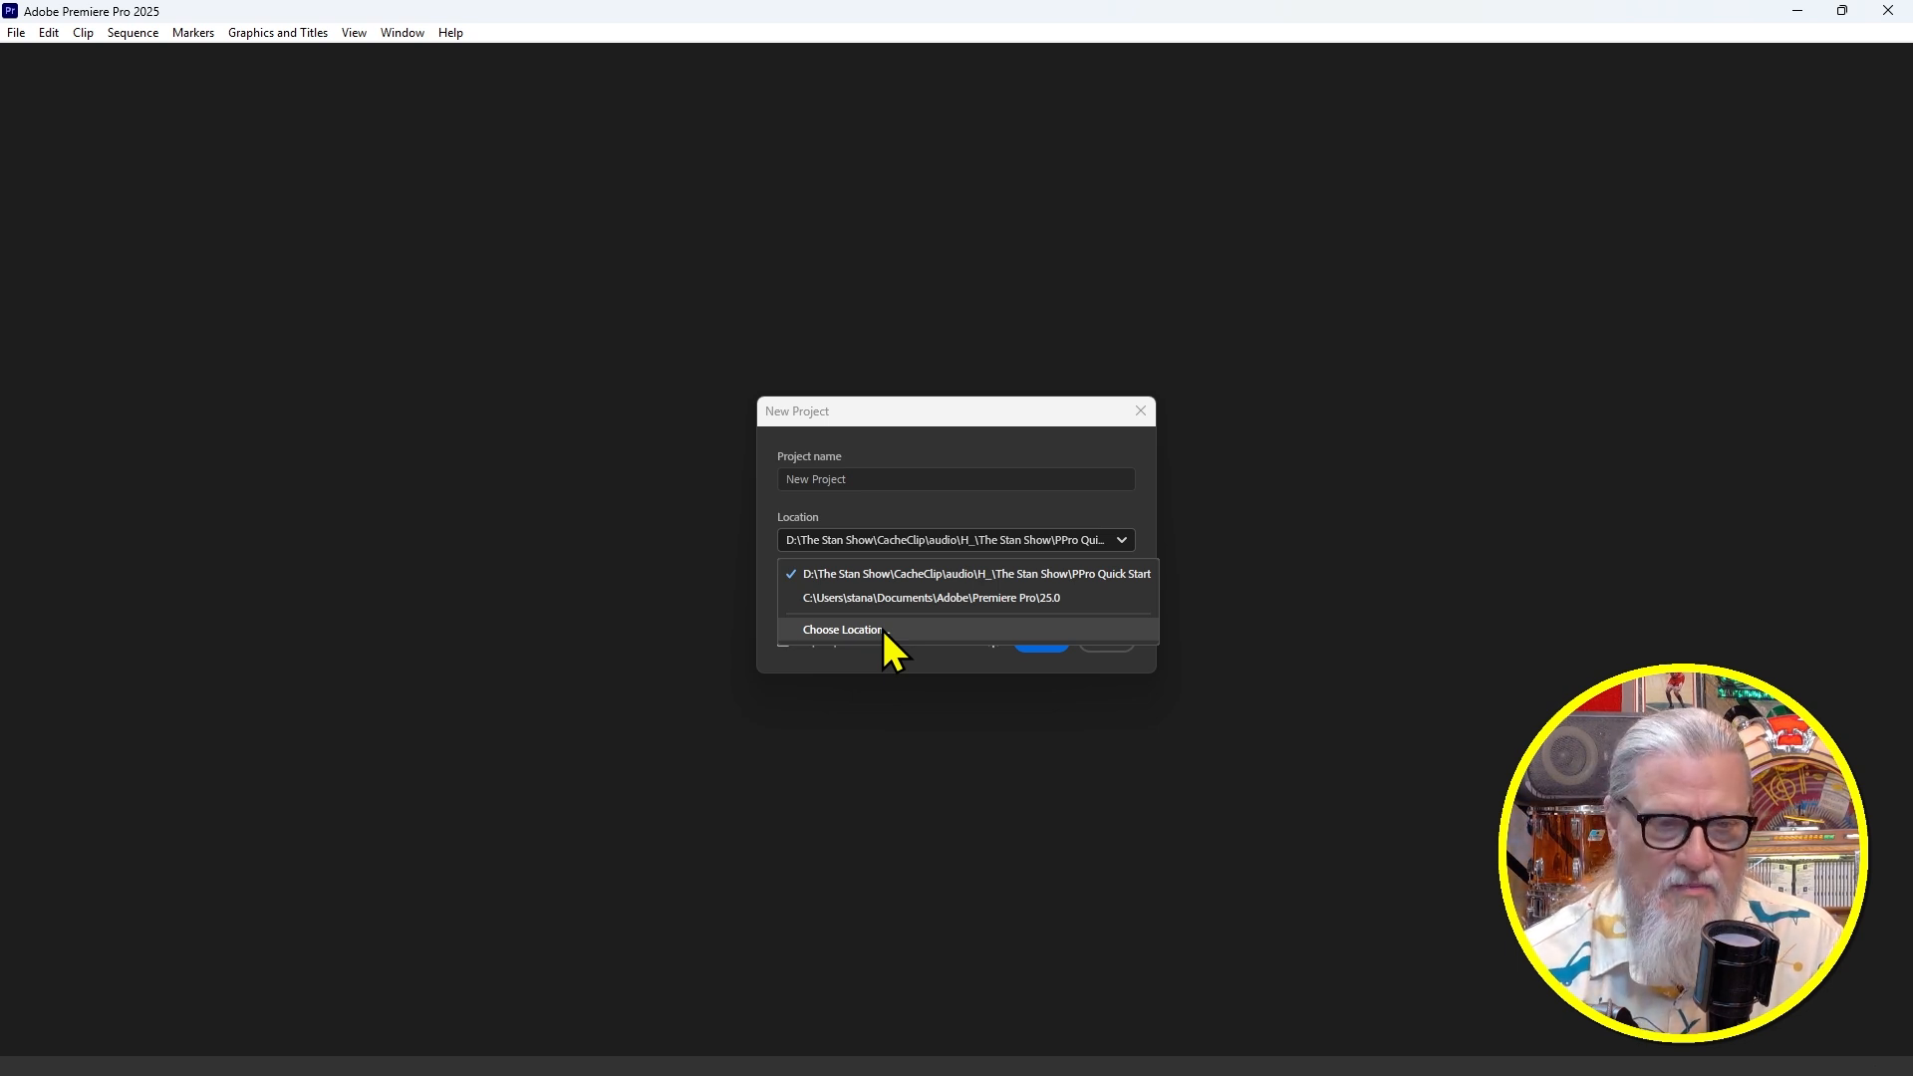
click(883, 630)
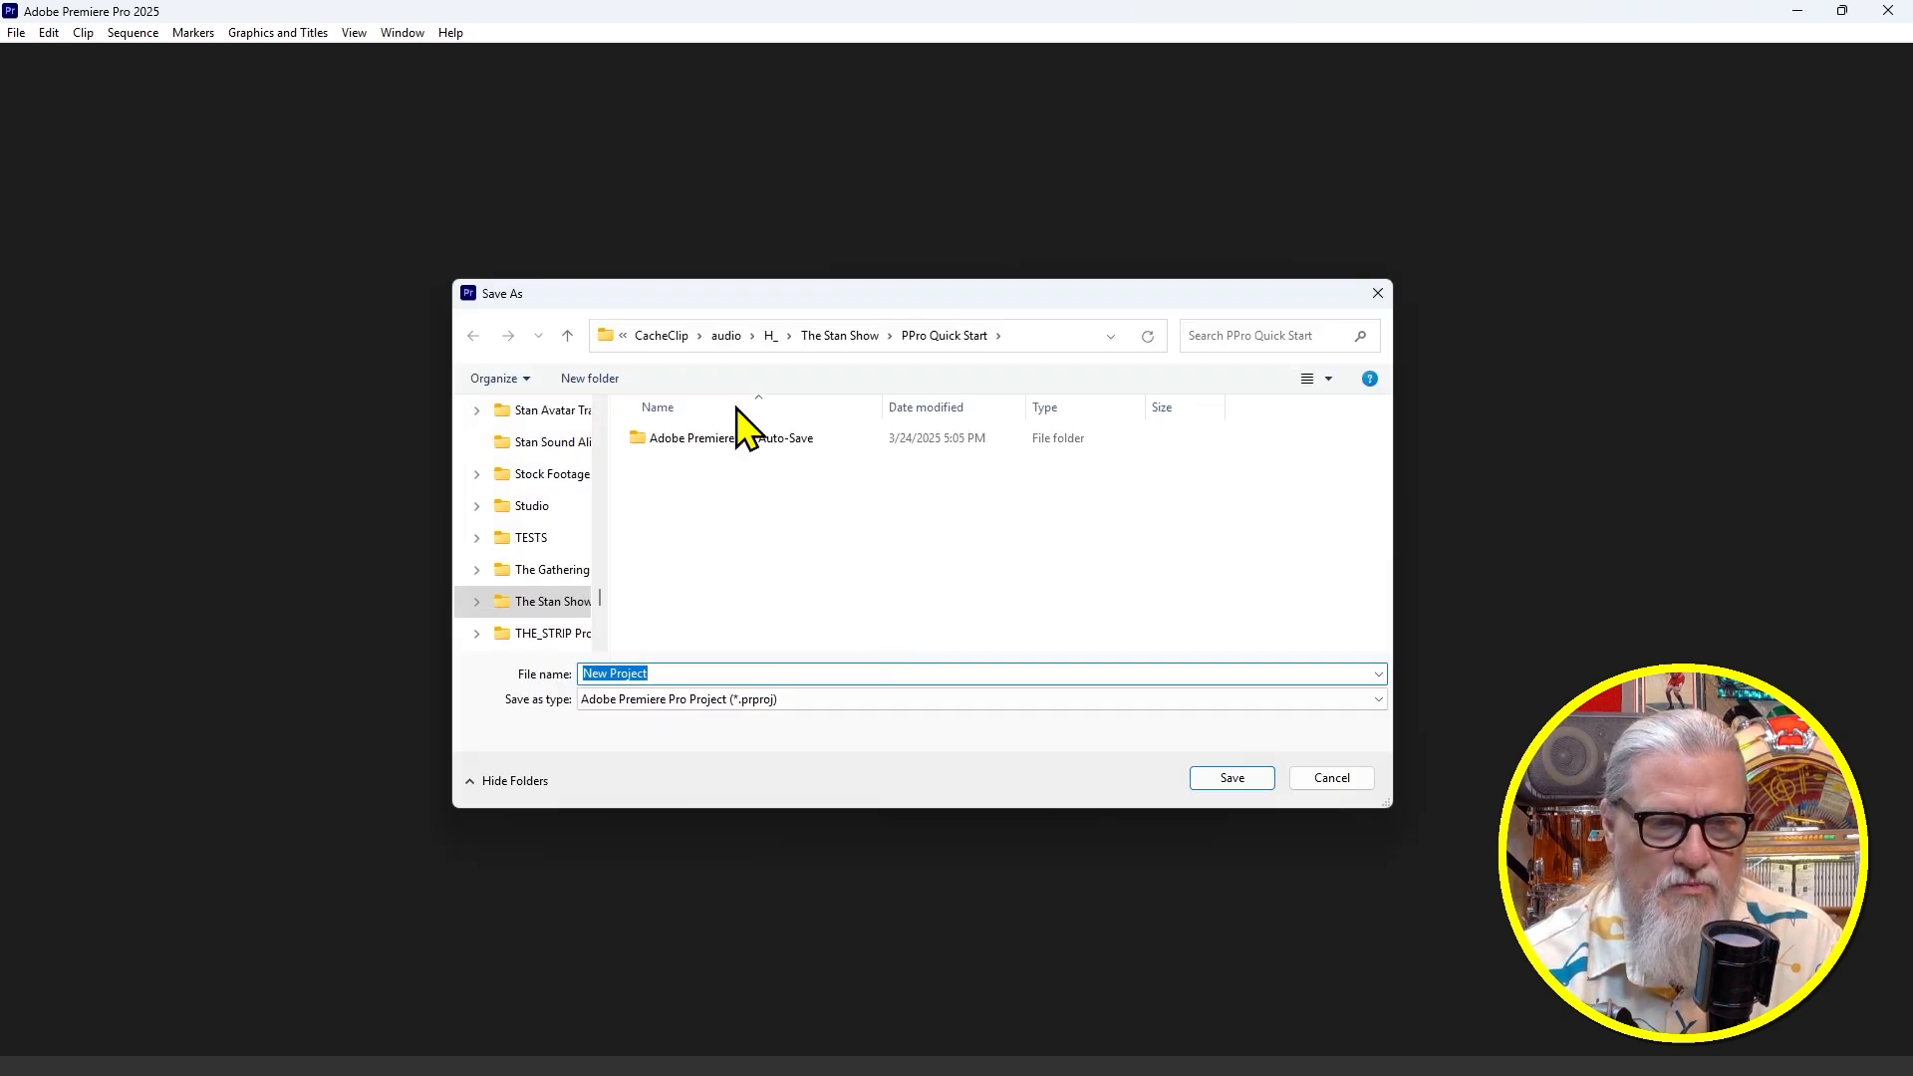
click(544, 602)
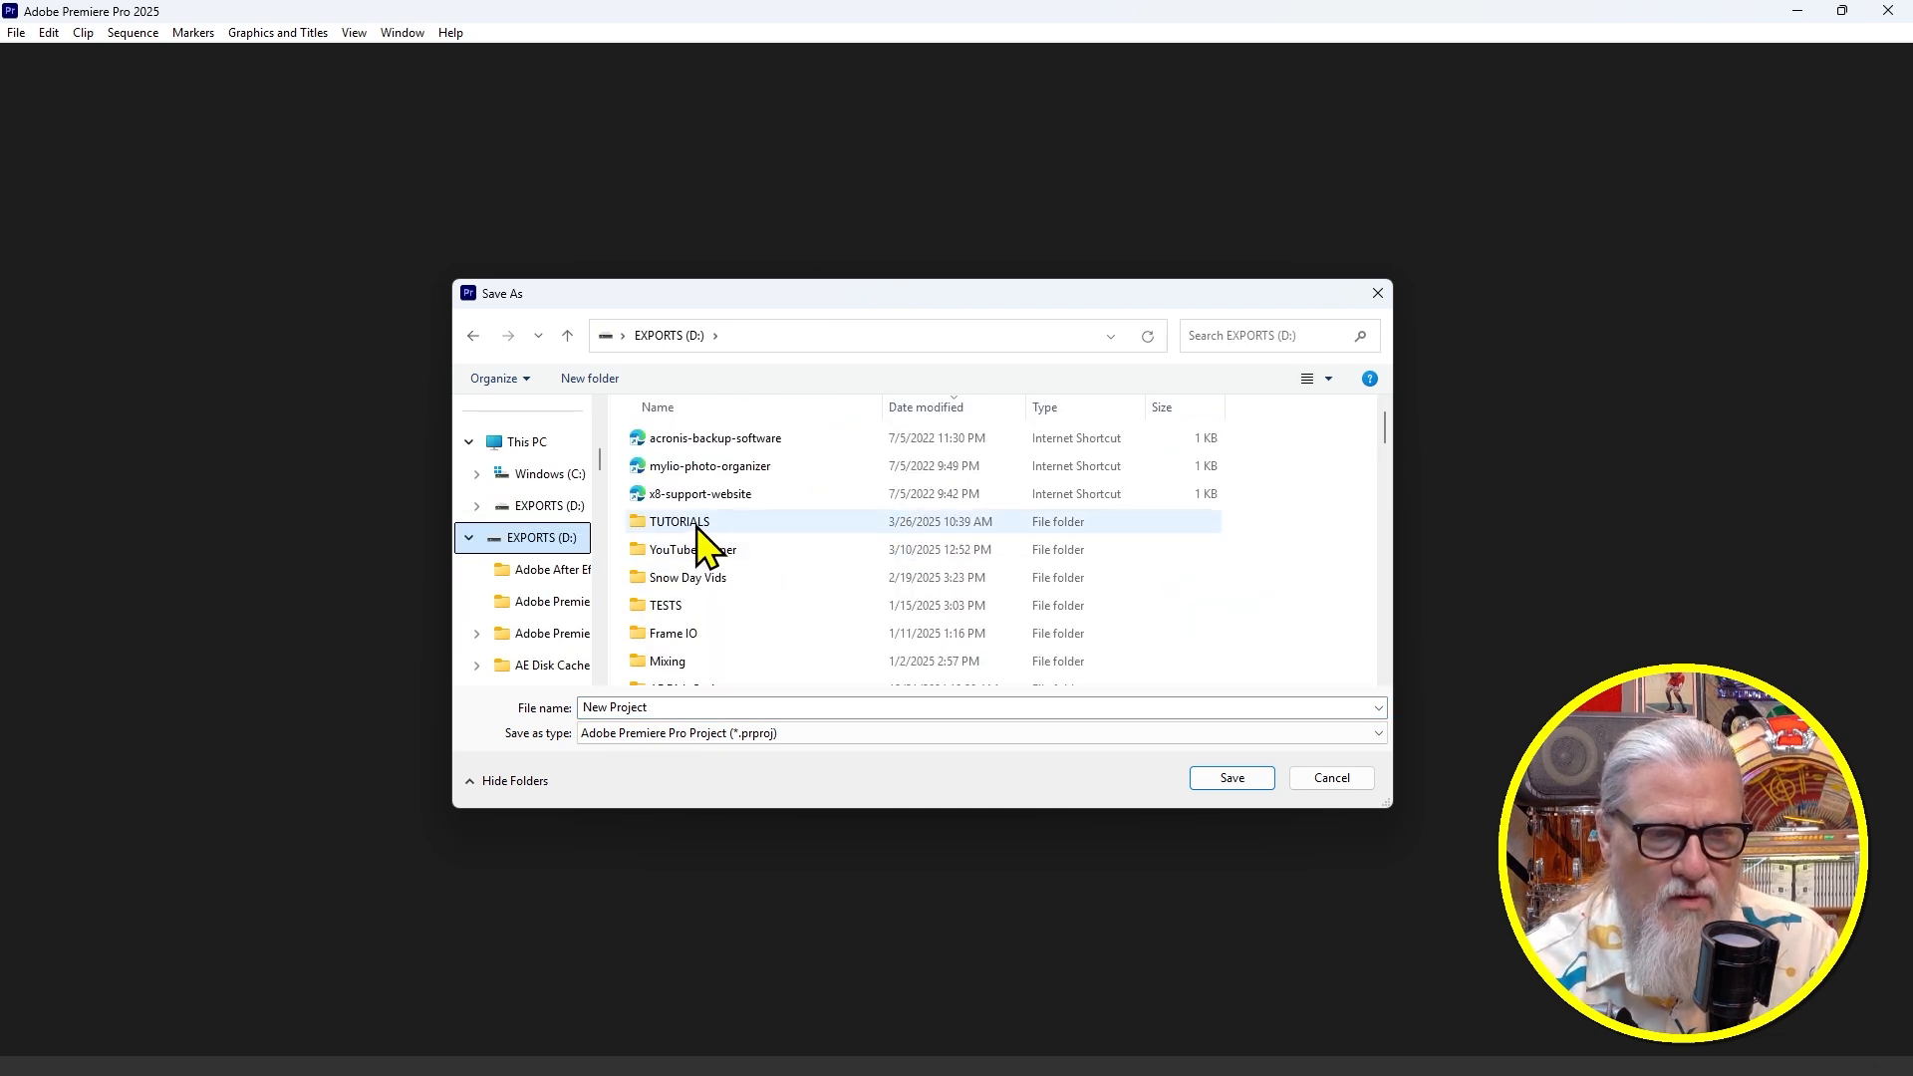
double_click(696, 525)
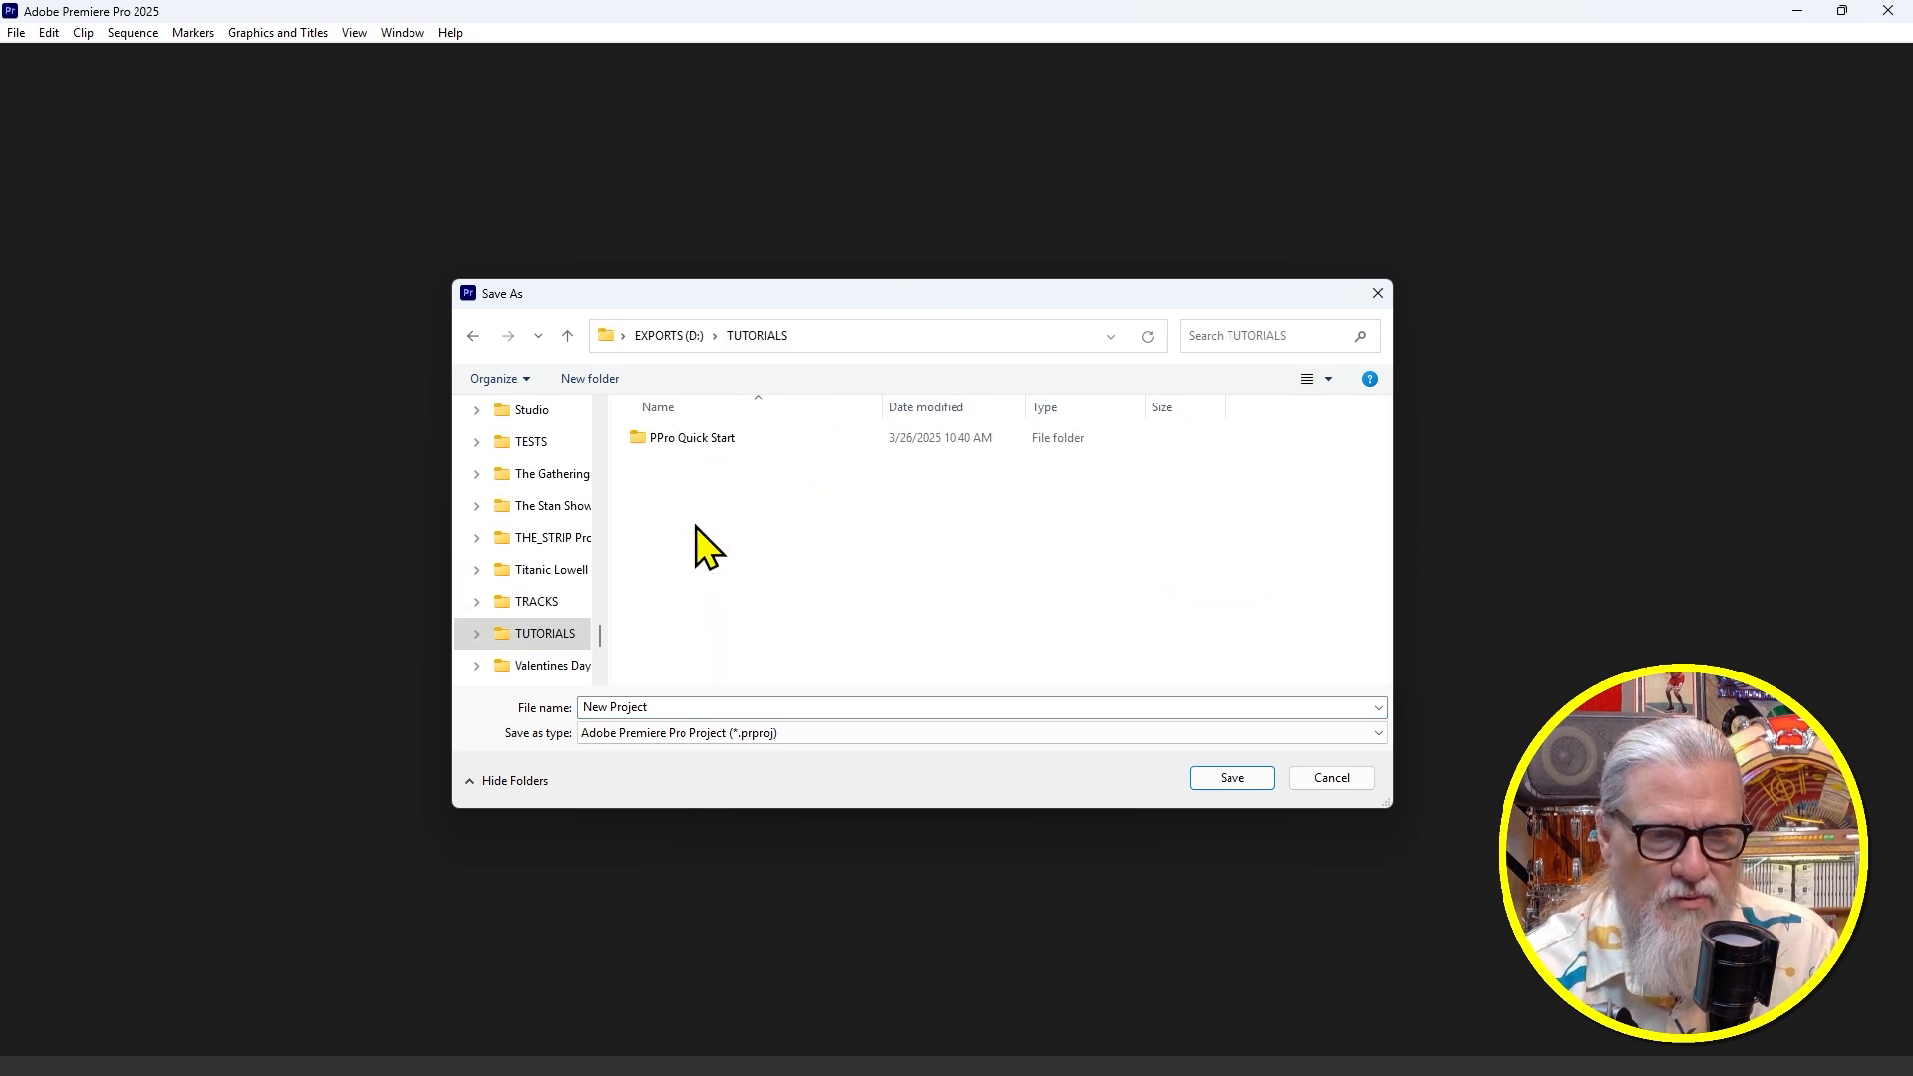
click(1247, 781)
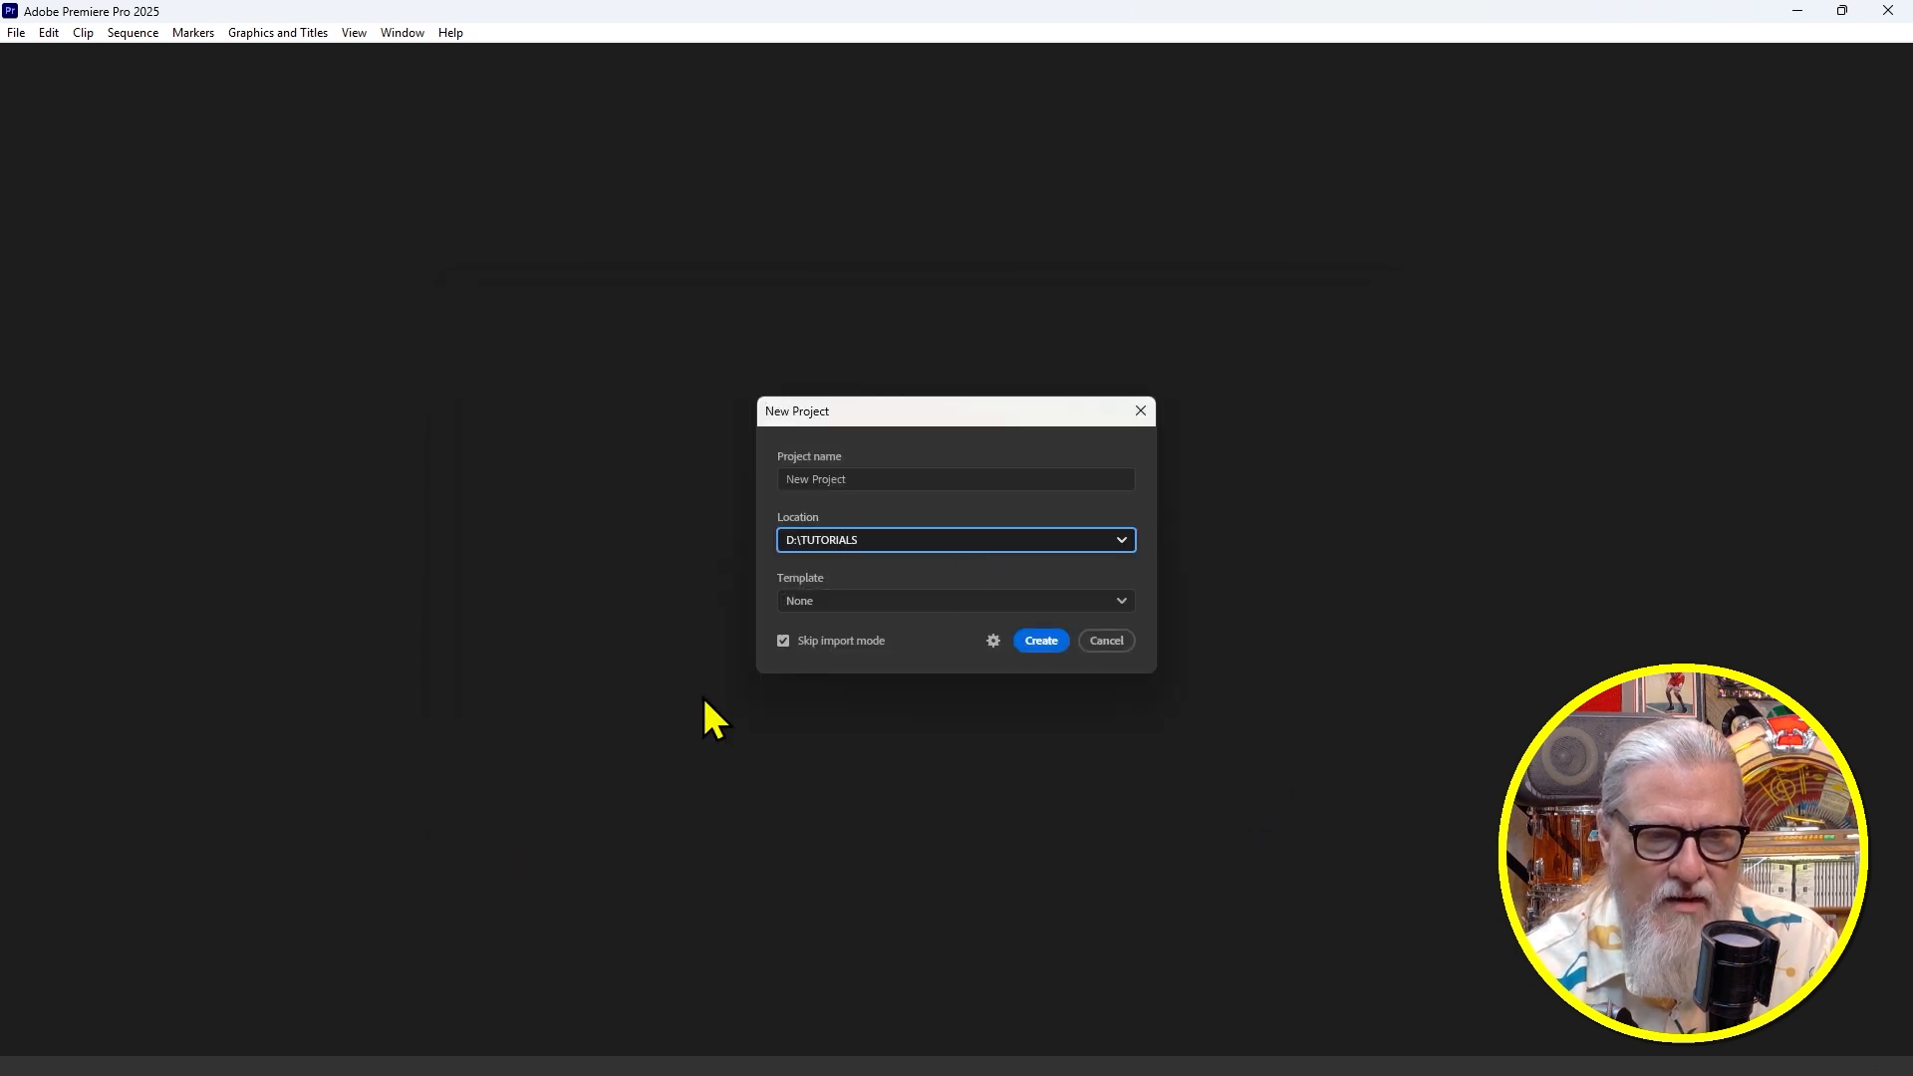
click(783, 642)
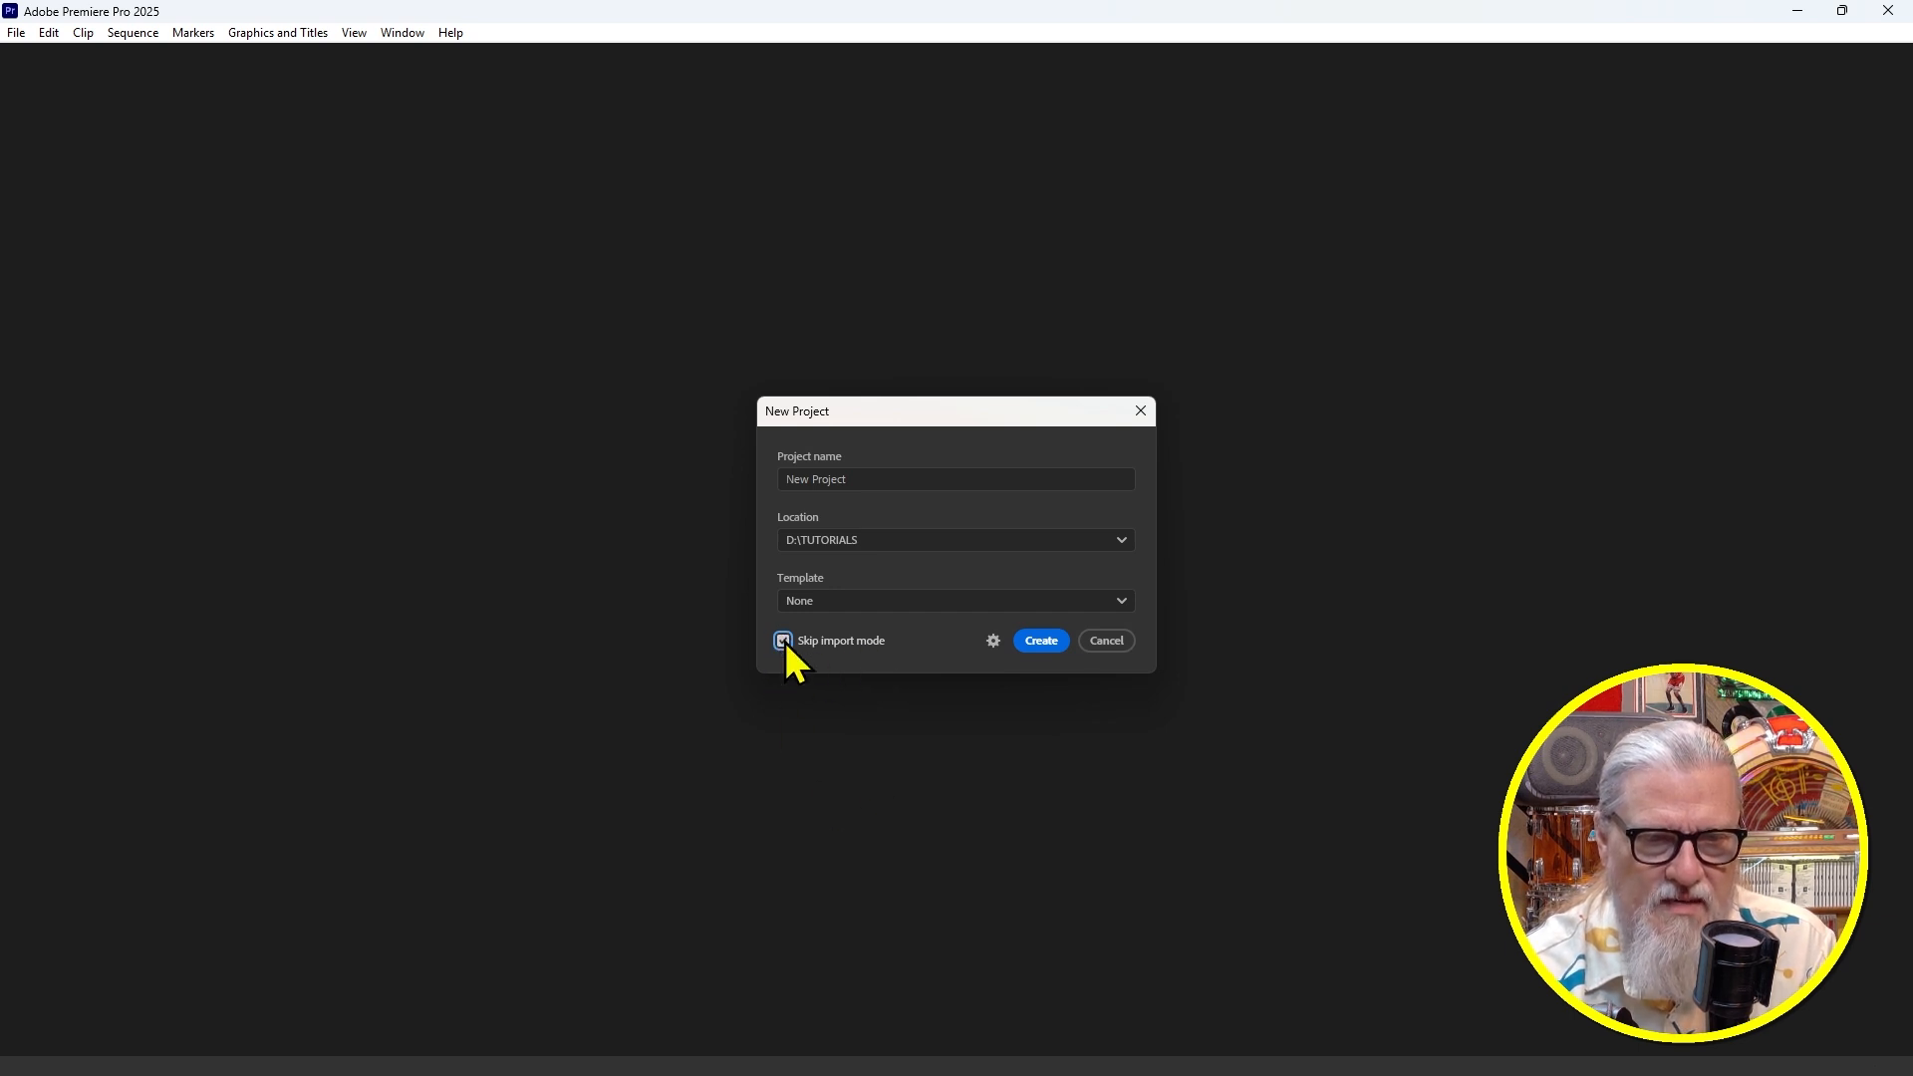
click(1044, 639)
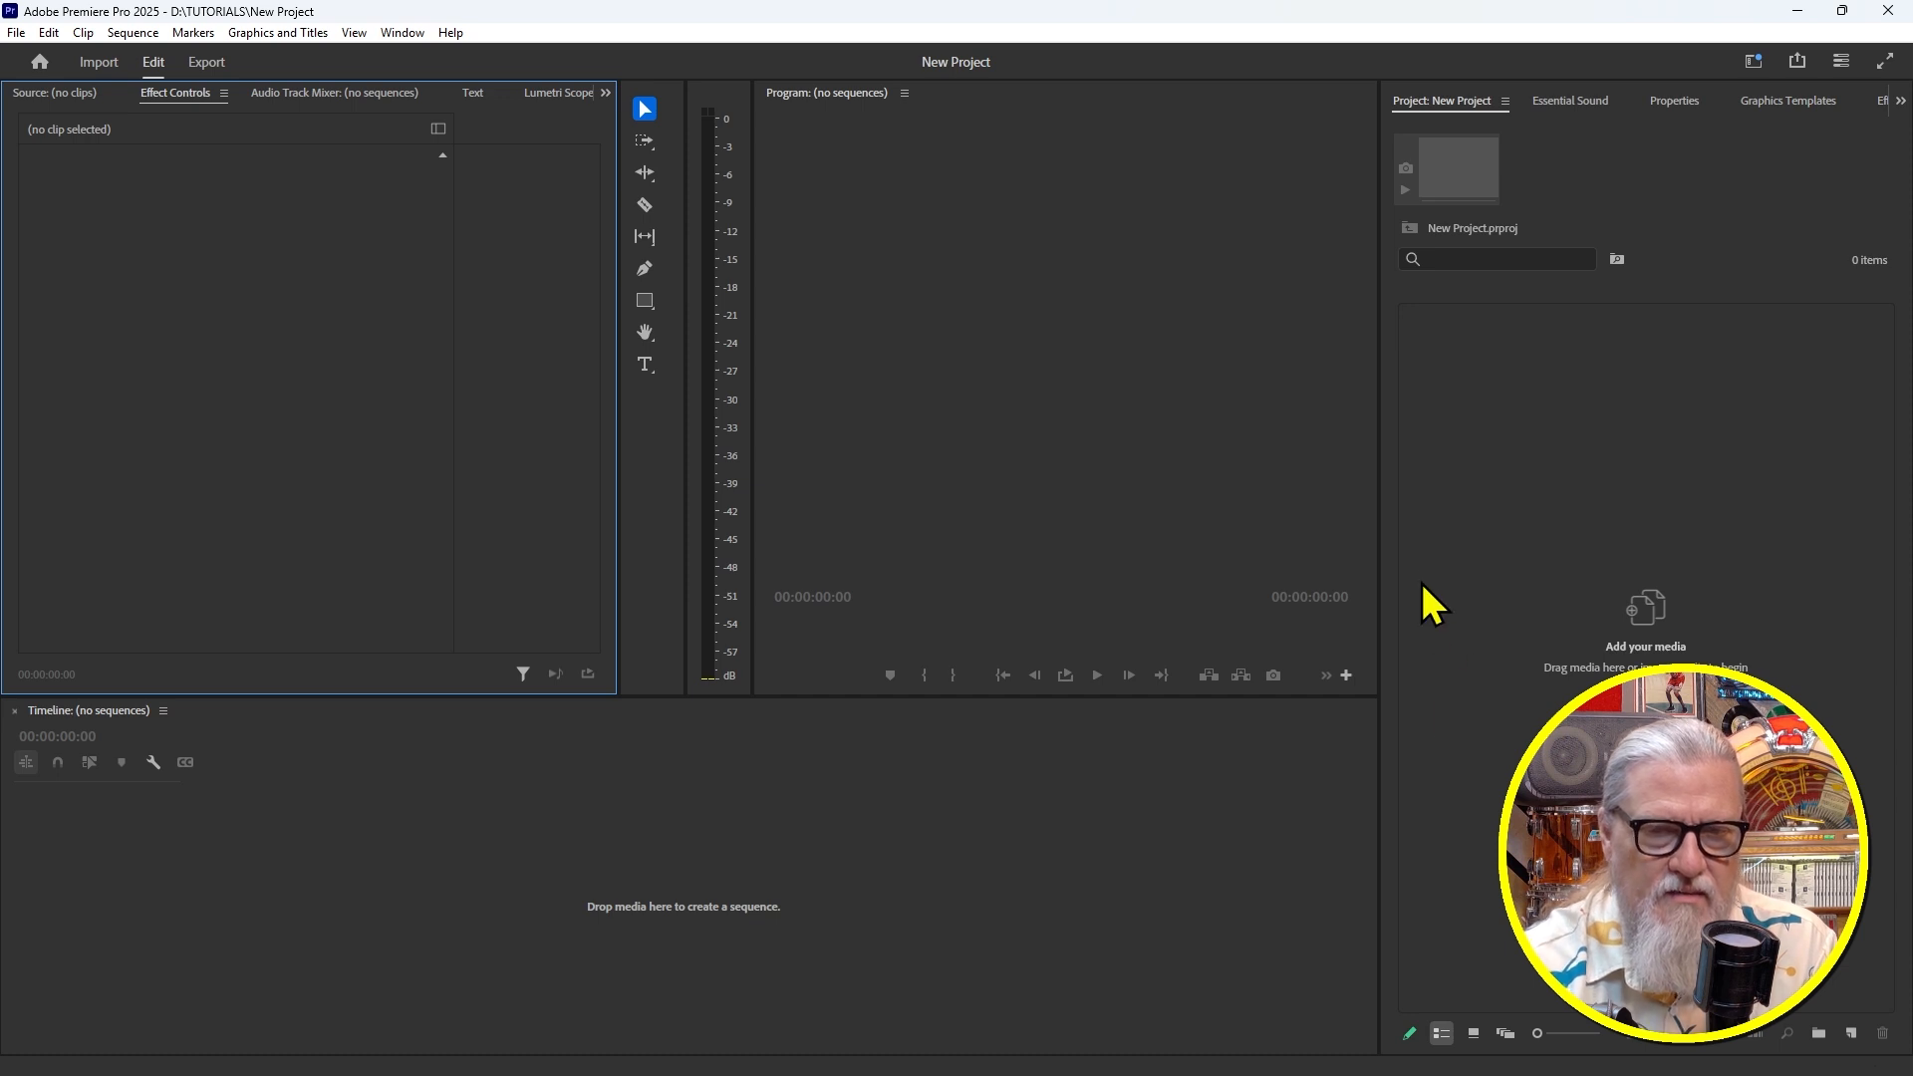
Dock the Project panel into the Essential Sound group and resize the surrounding panel dividers
mouse_move(1375, 624)
mouse_down()
mouse_move(1199, 636)
mouse_move(1407, 646)
mouse_move(1345, 637)
mouse_move(1376, 633)
mouse_up()
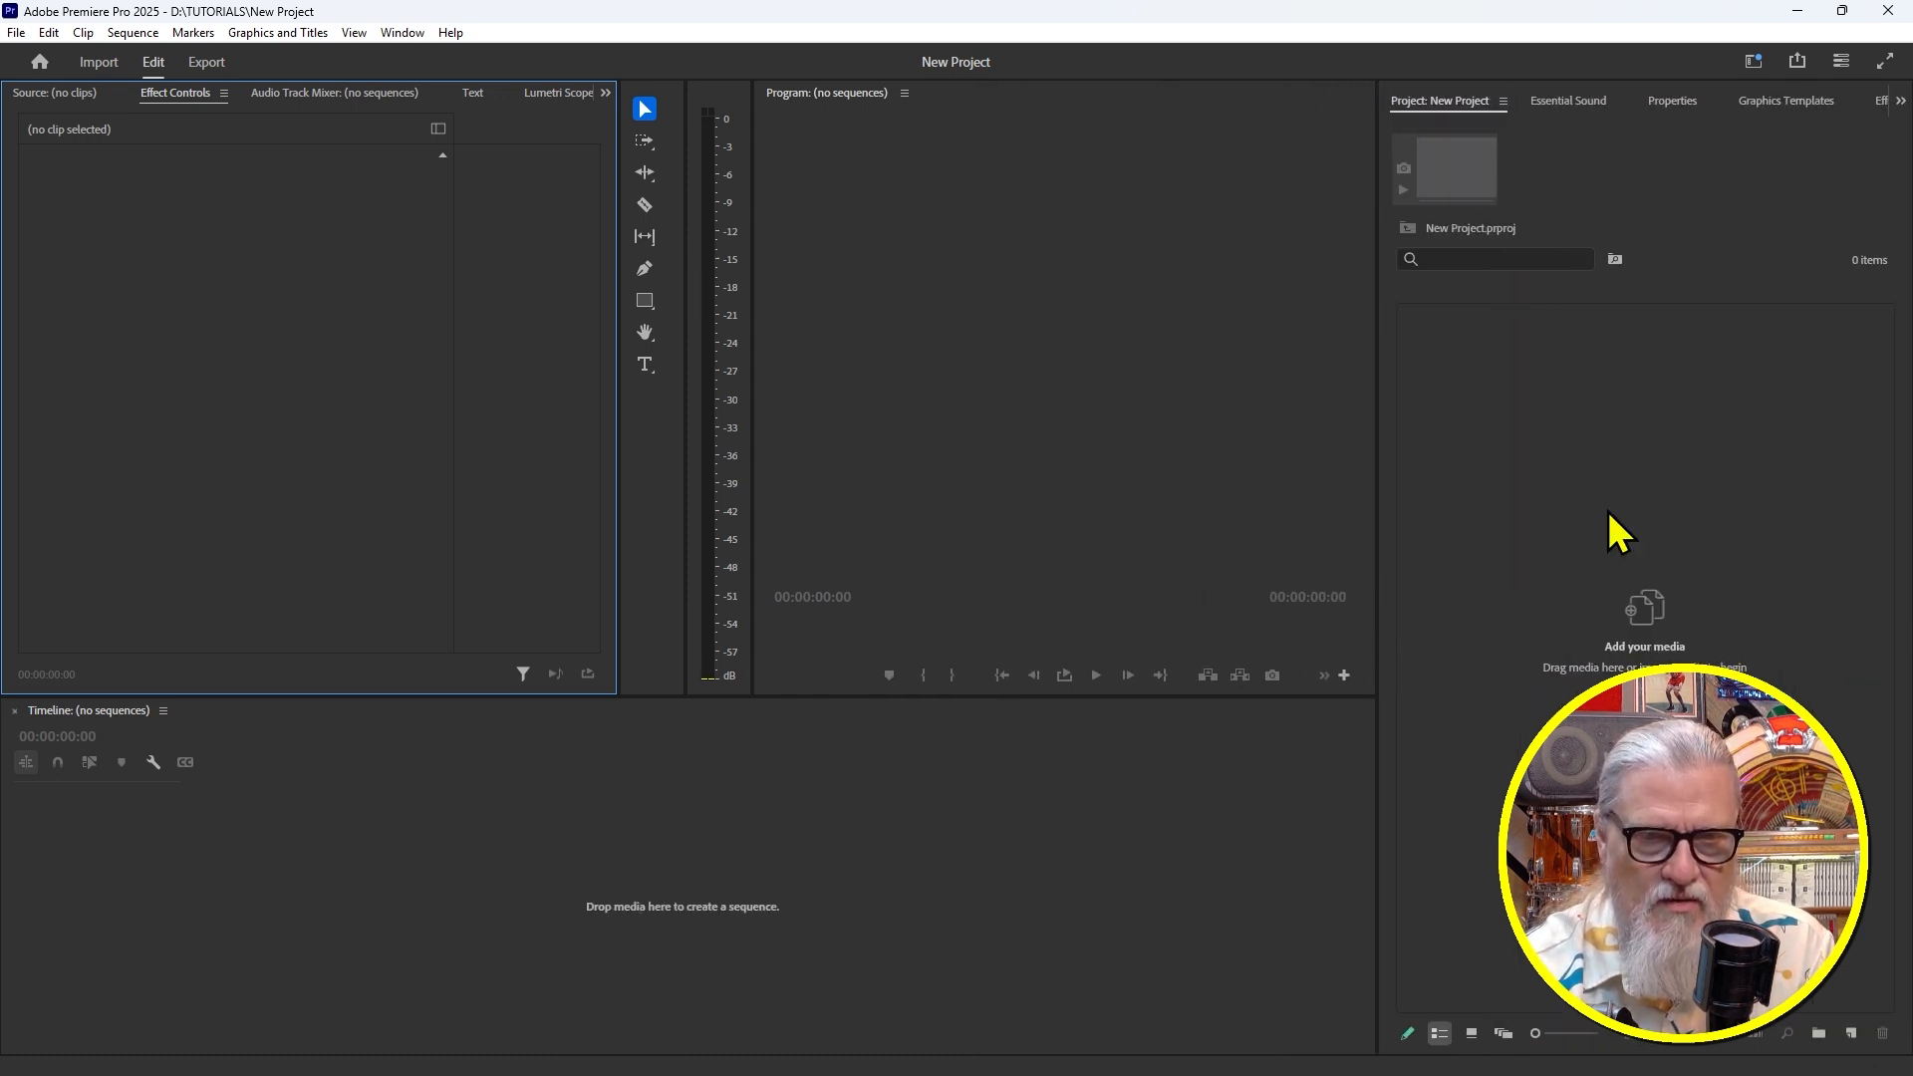
drag(1458, 101, 12, 603)
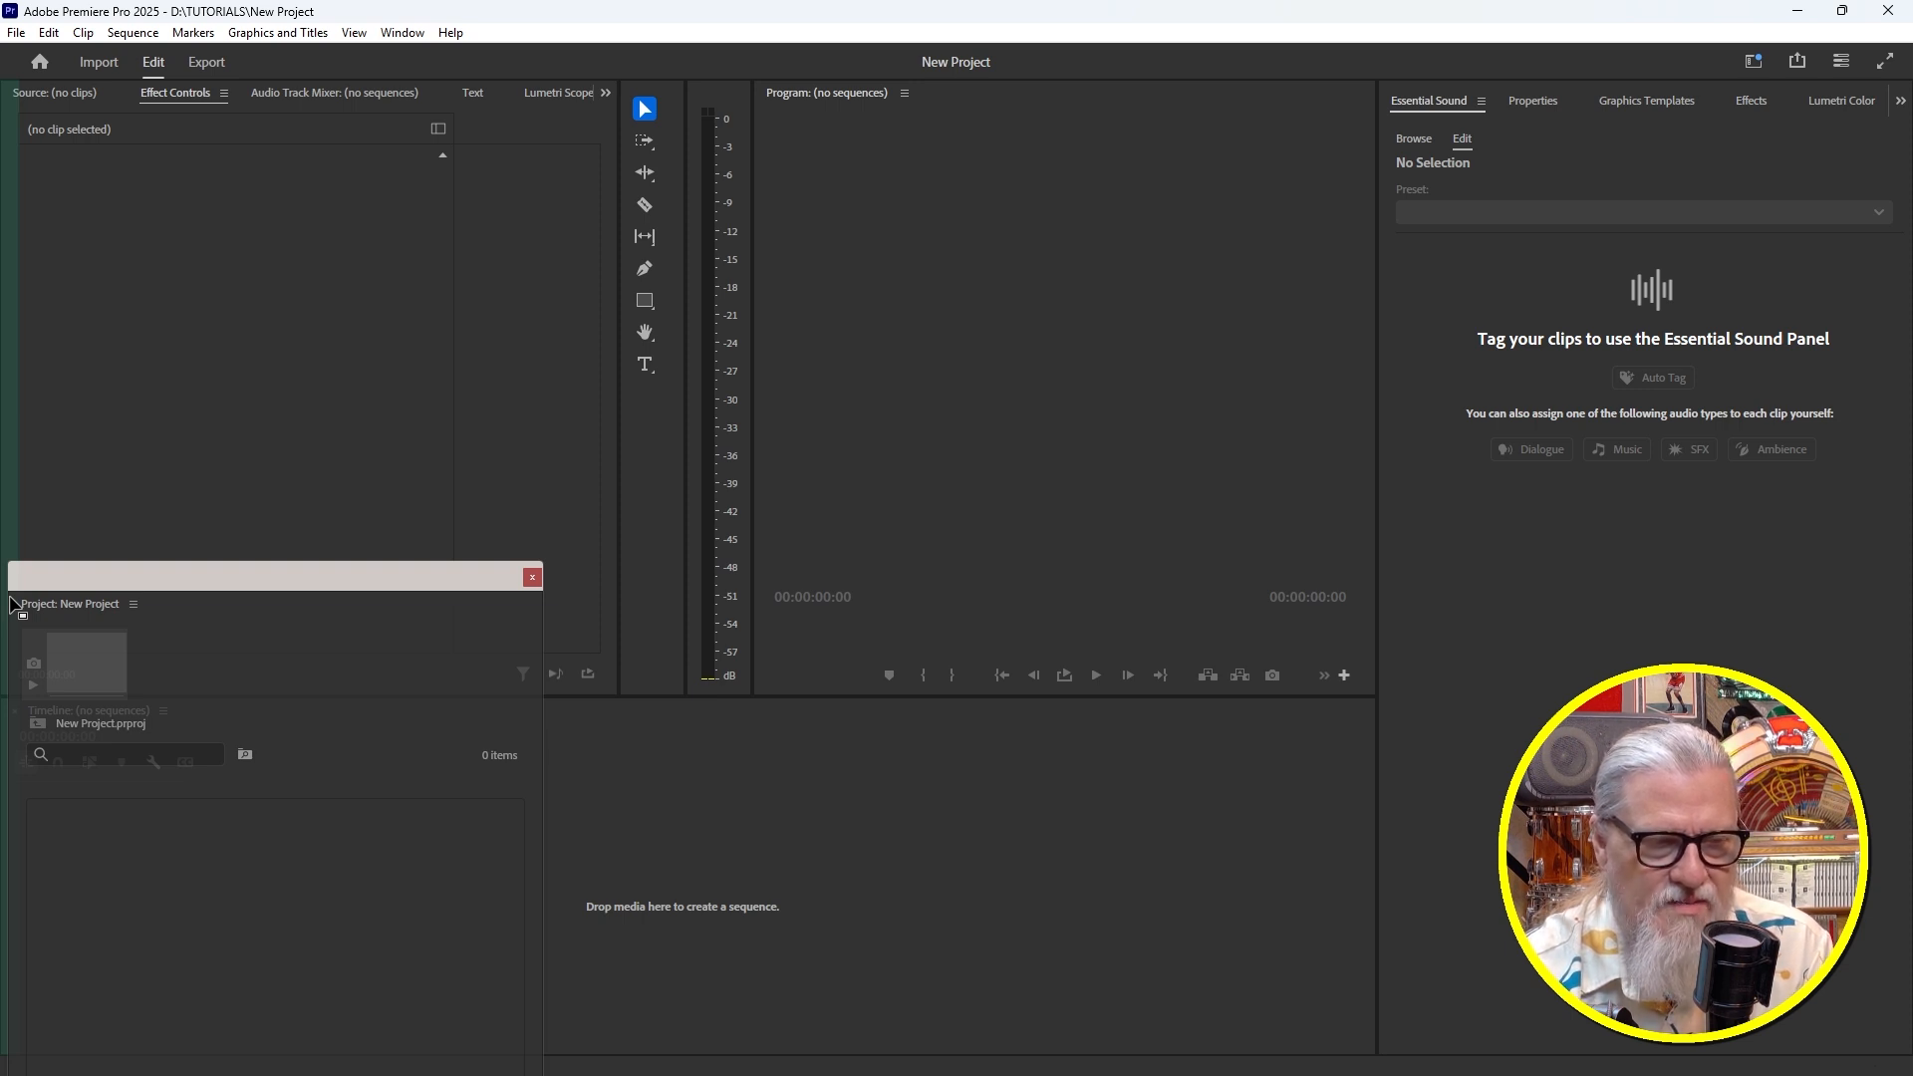
drag(13, 603, 14, 604)
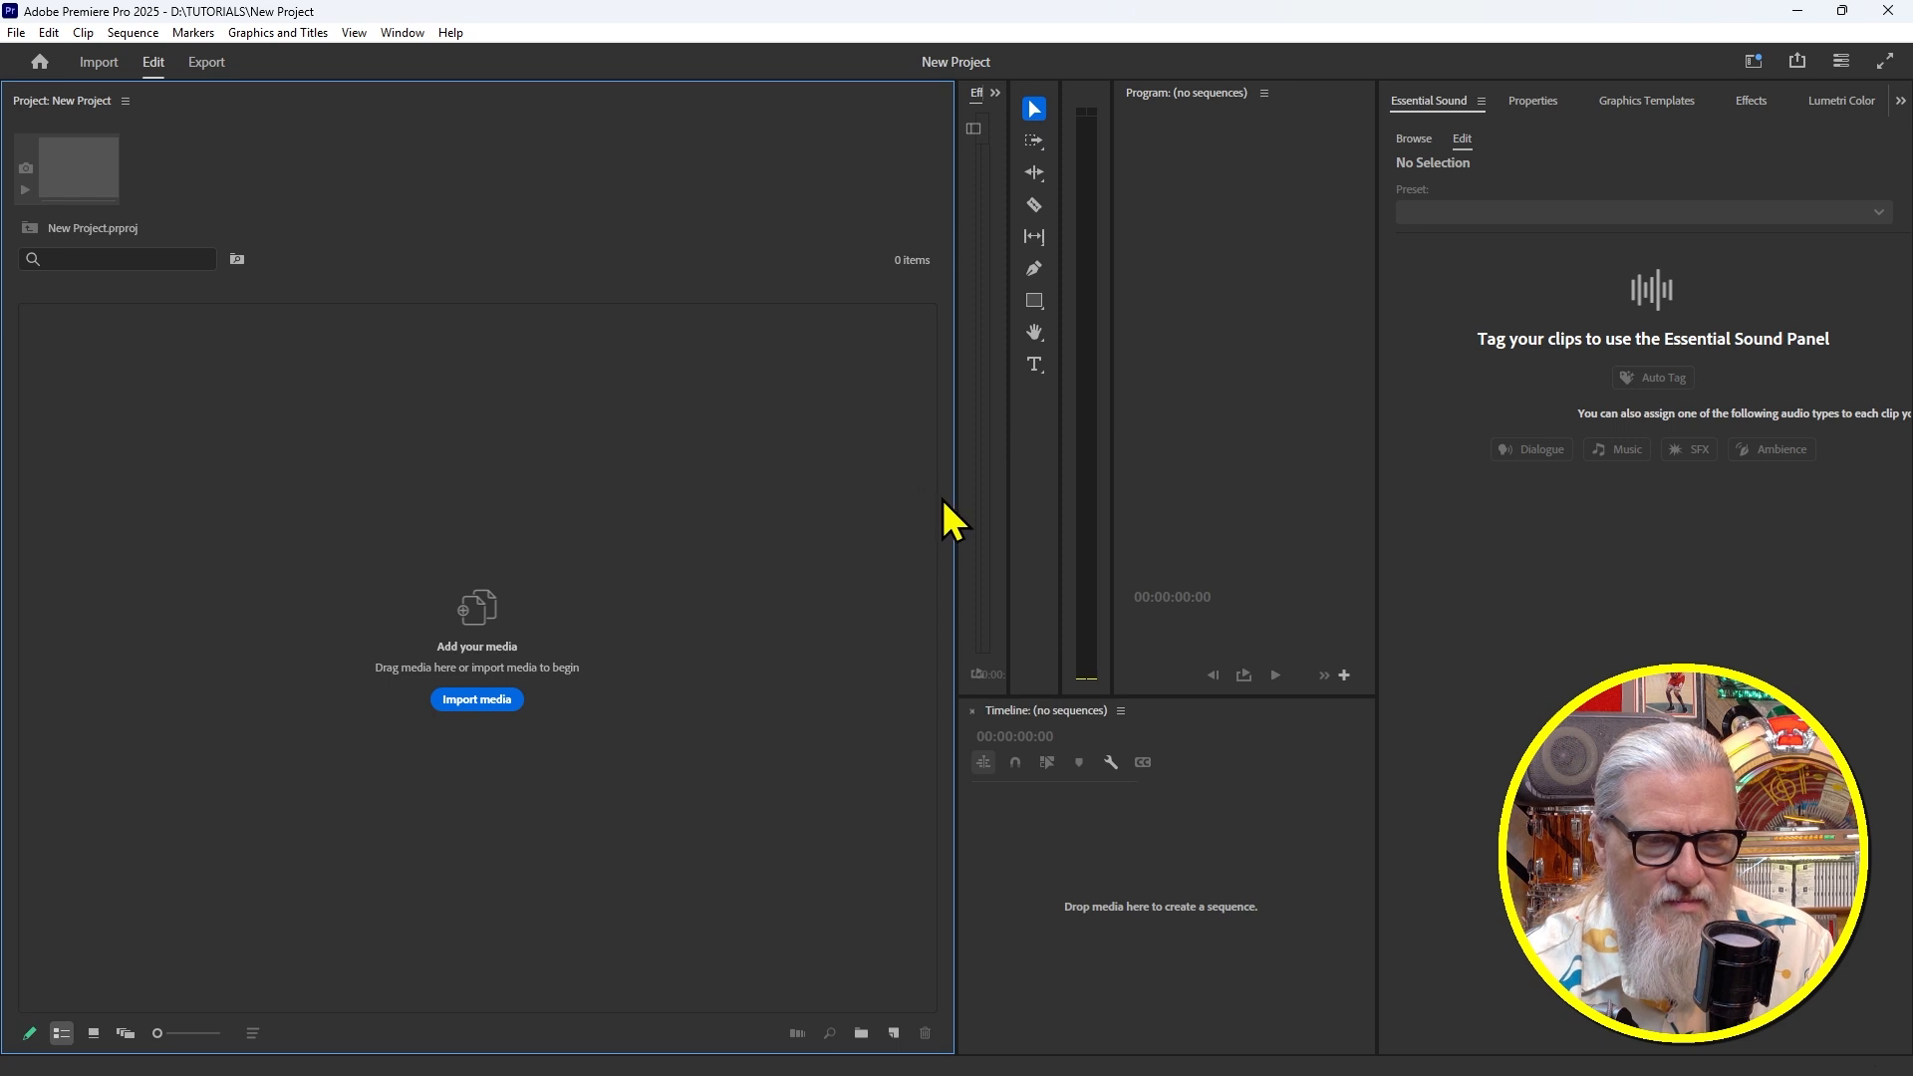
drag(957, 502, 517, 538)
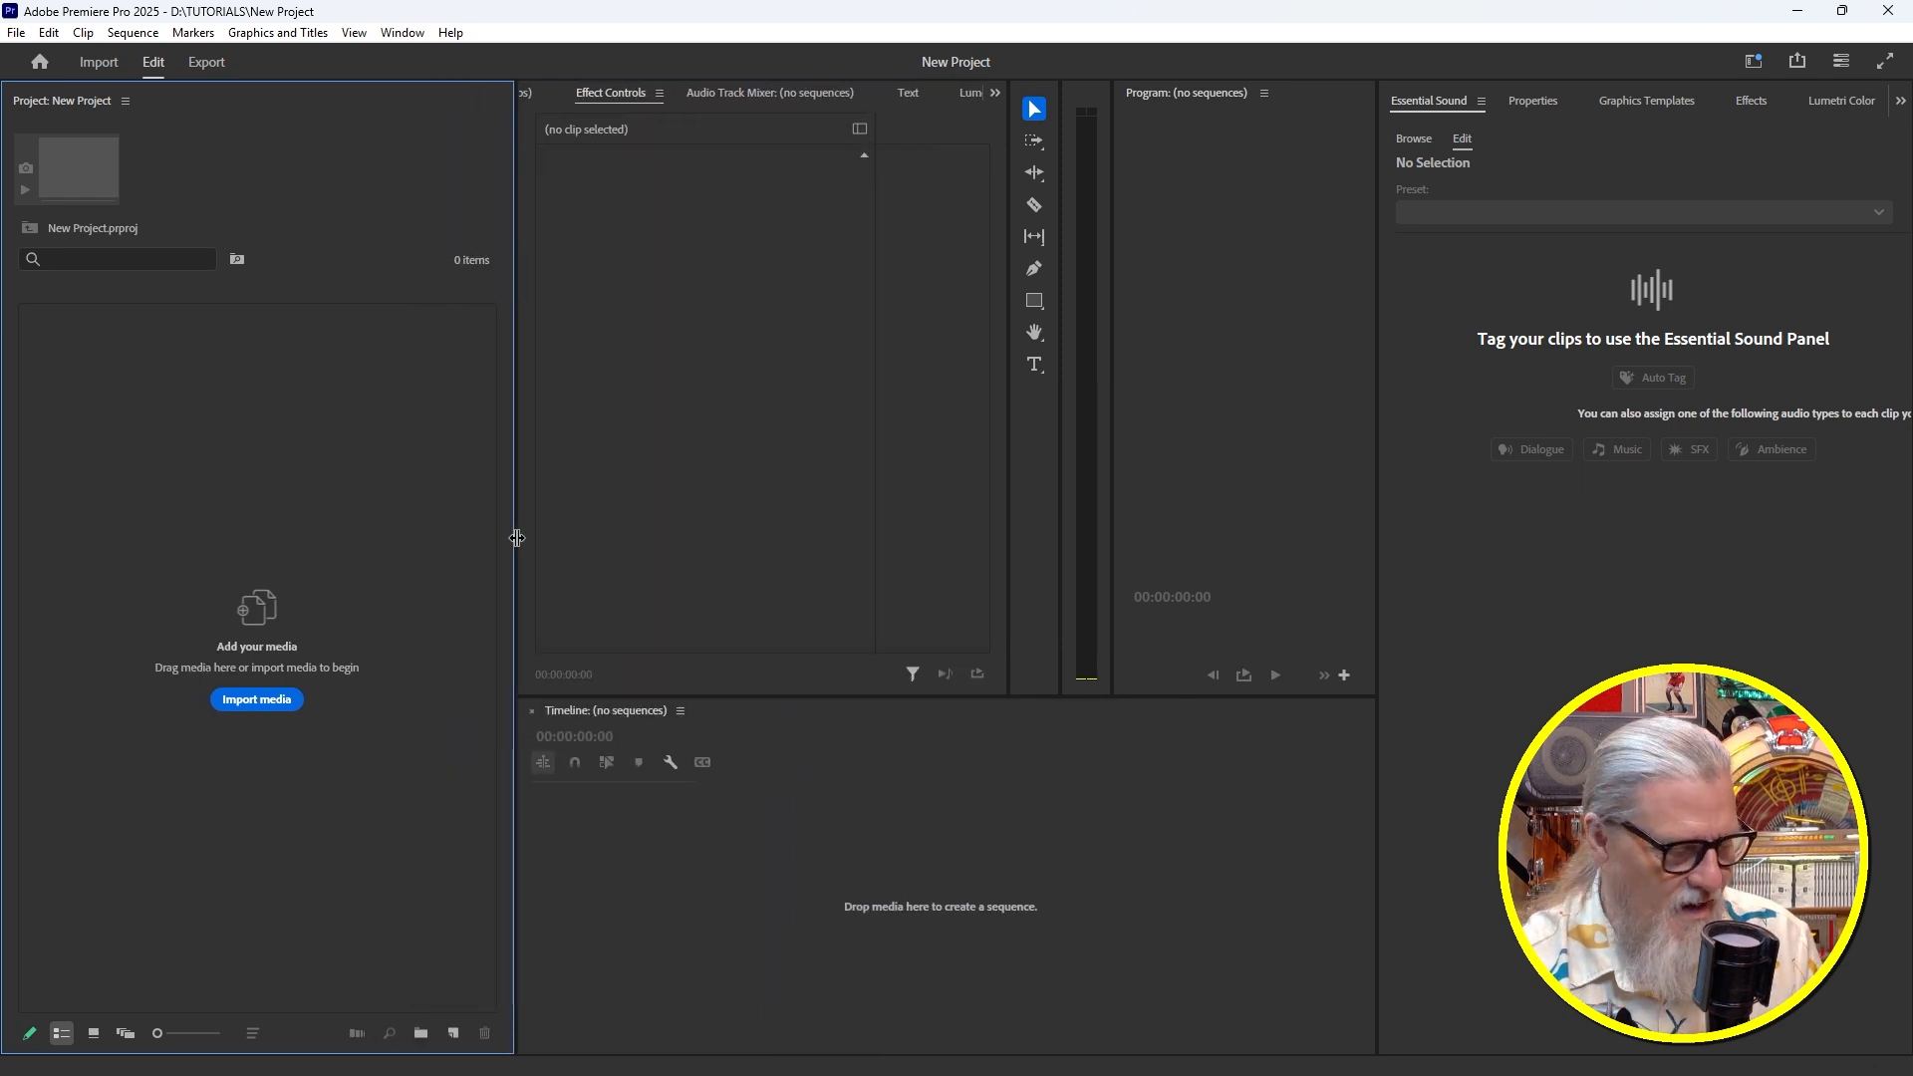
drag(60, 101, 1425, 359)
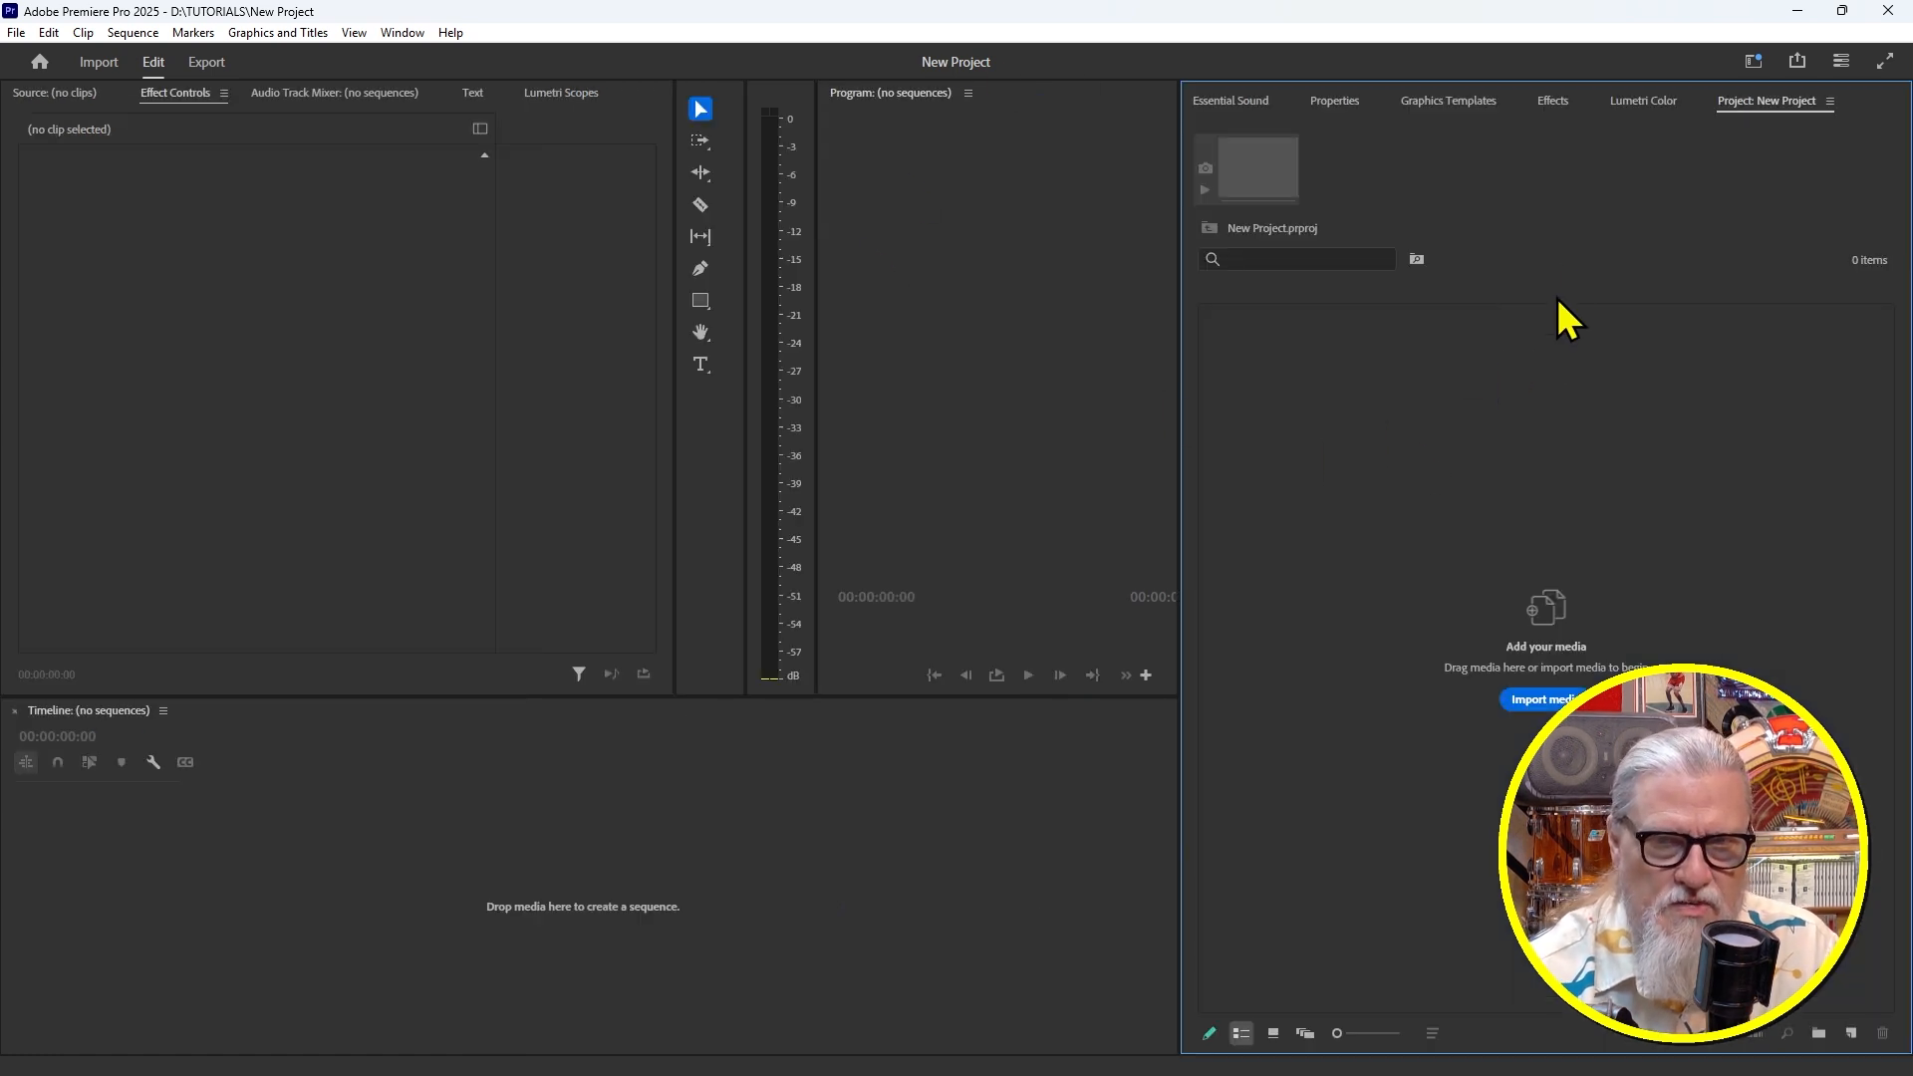
click(1756, 58)
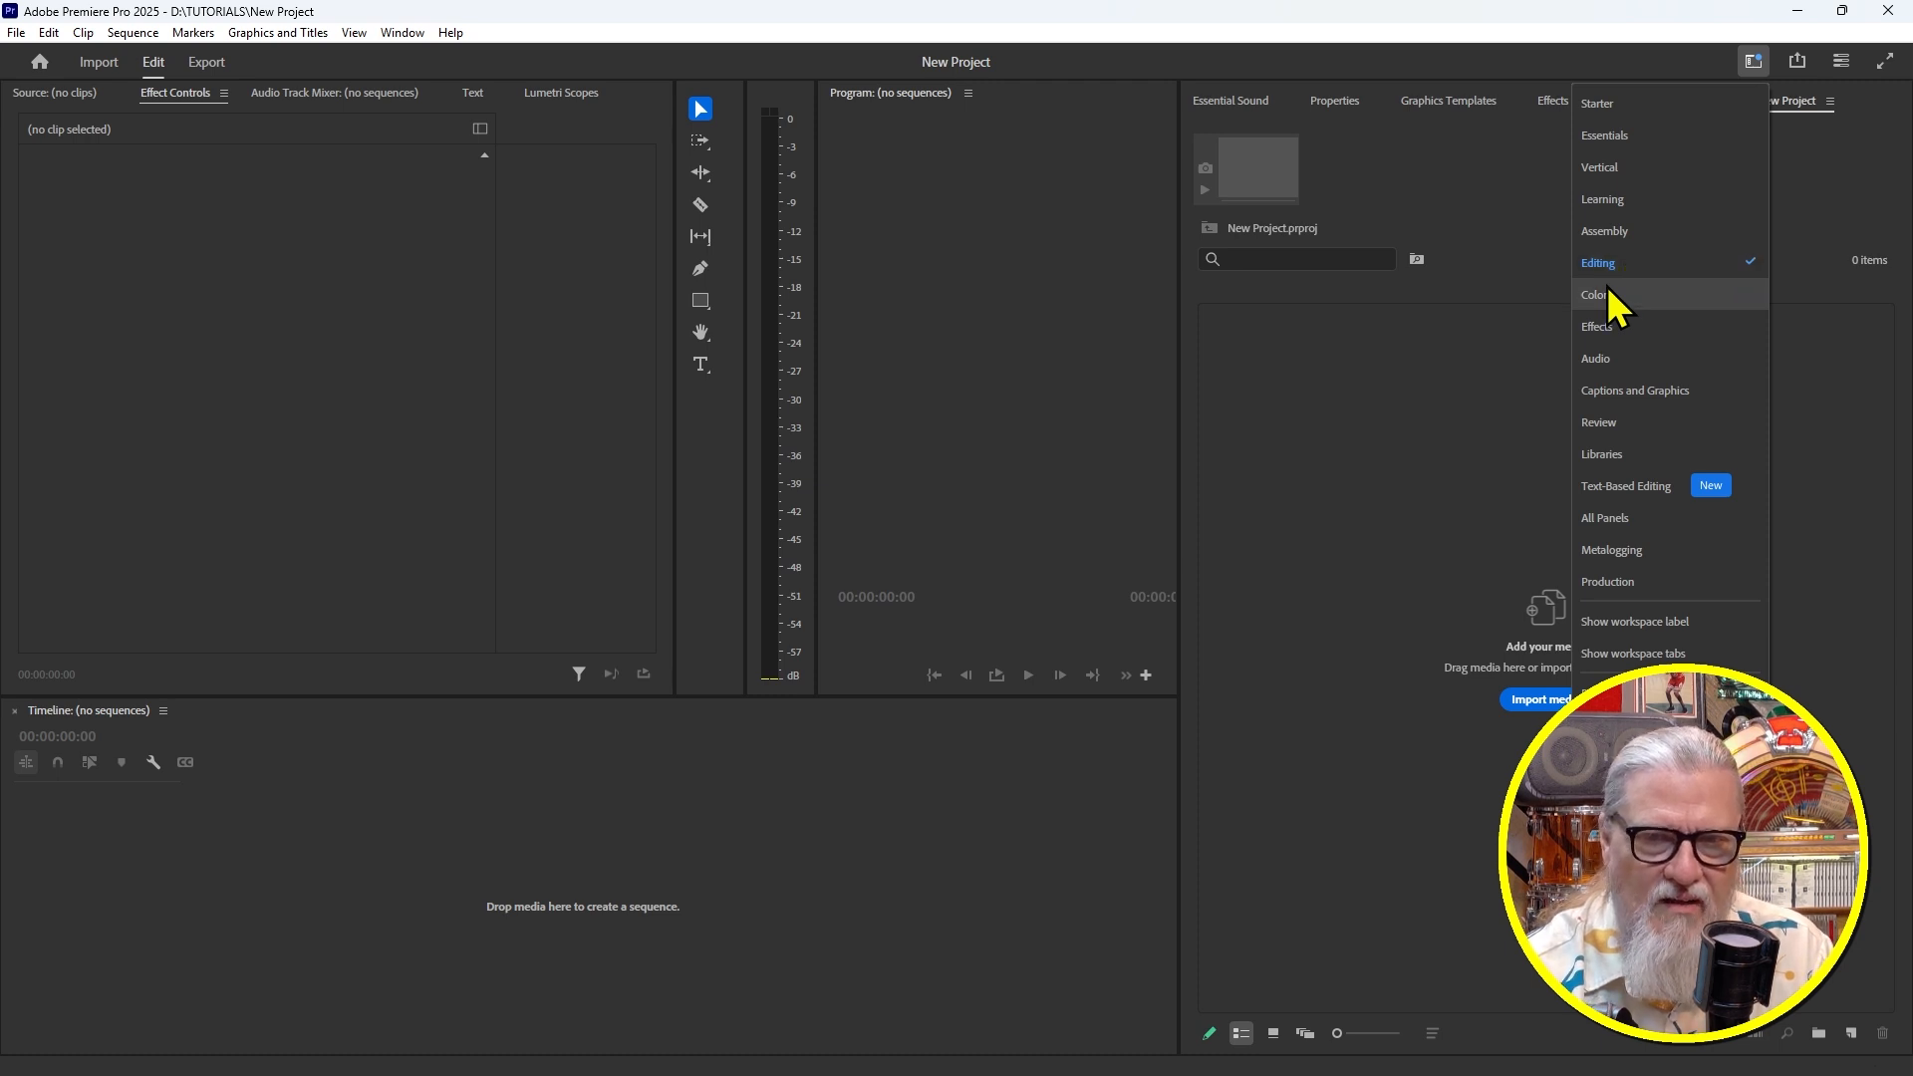
Set the Media Cache Files location to D:\Cache\Media Cache in Preferences
click(1566, 13)
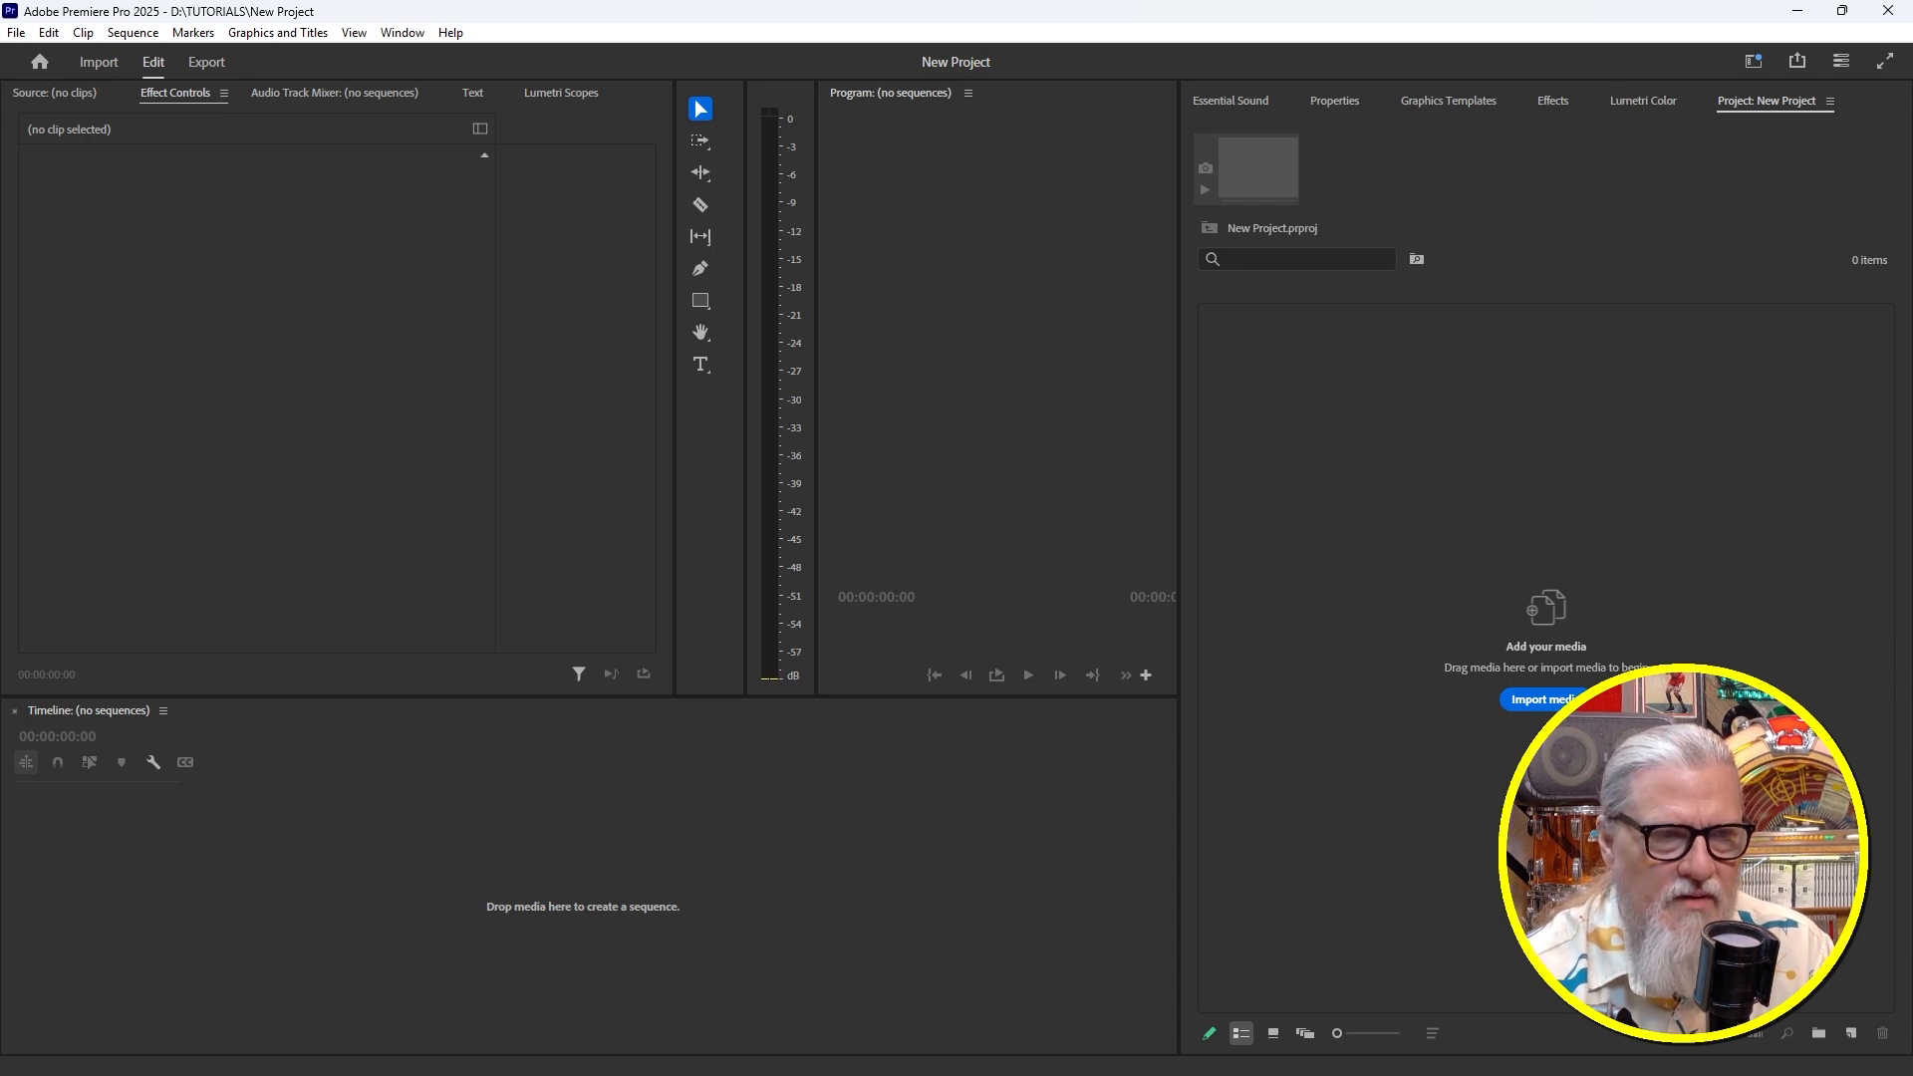
click(16, 32)
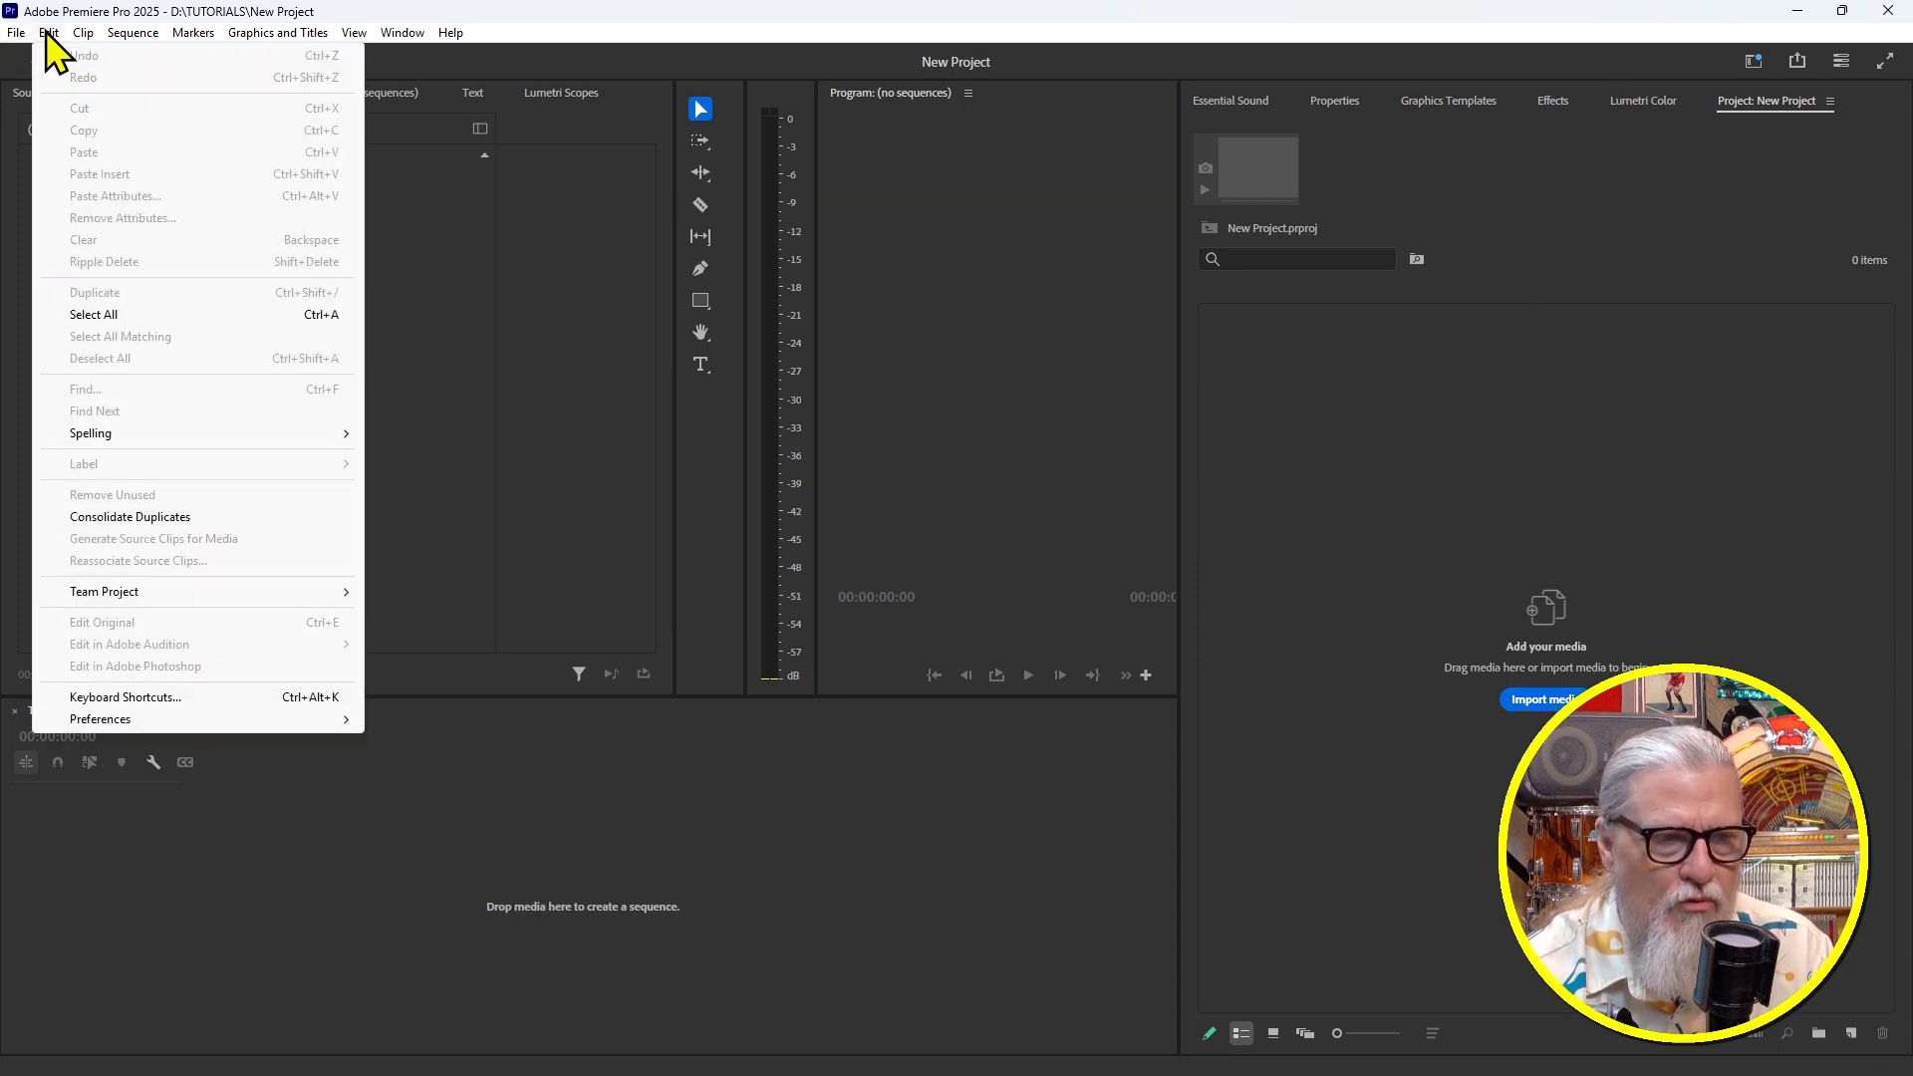
mouse_move(86, 32)
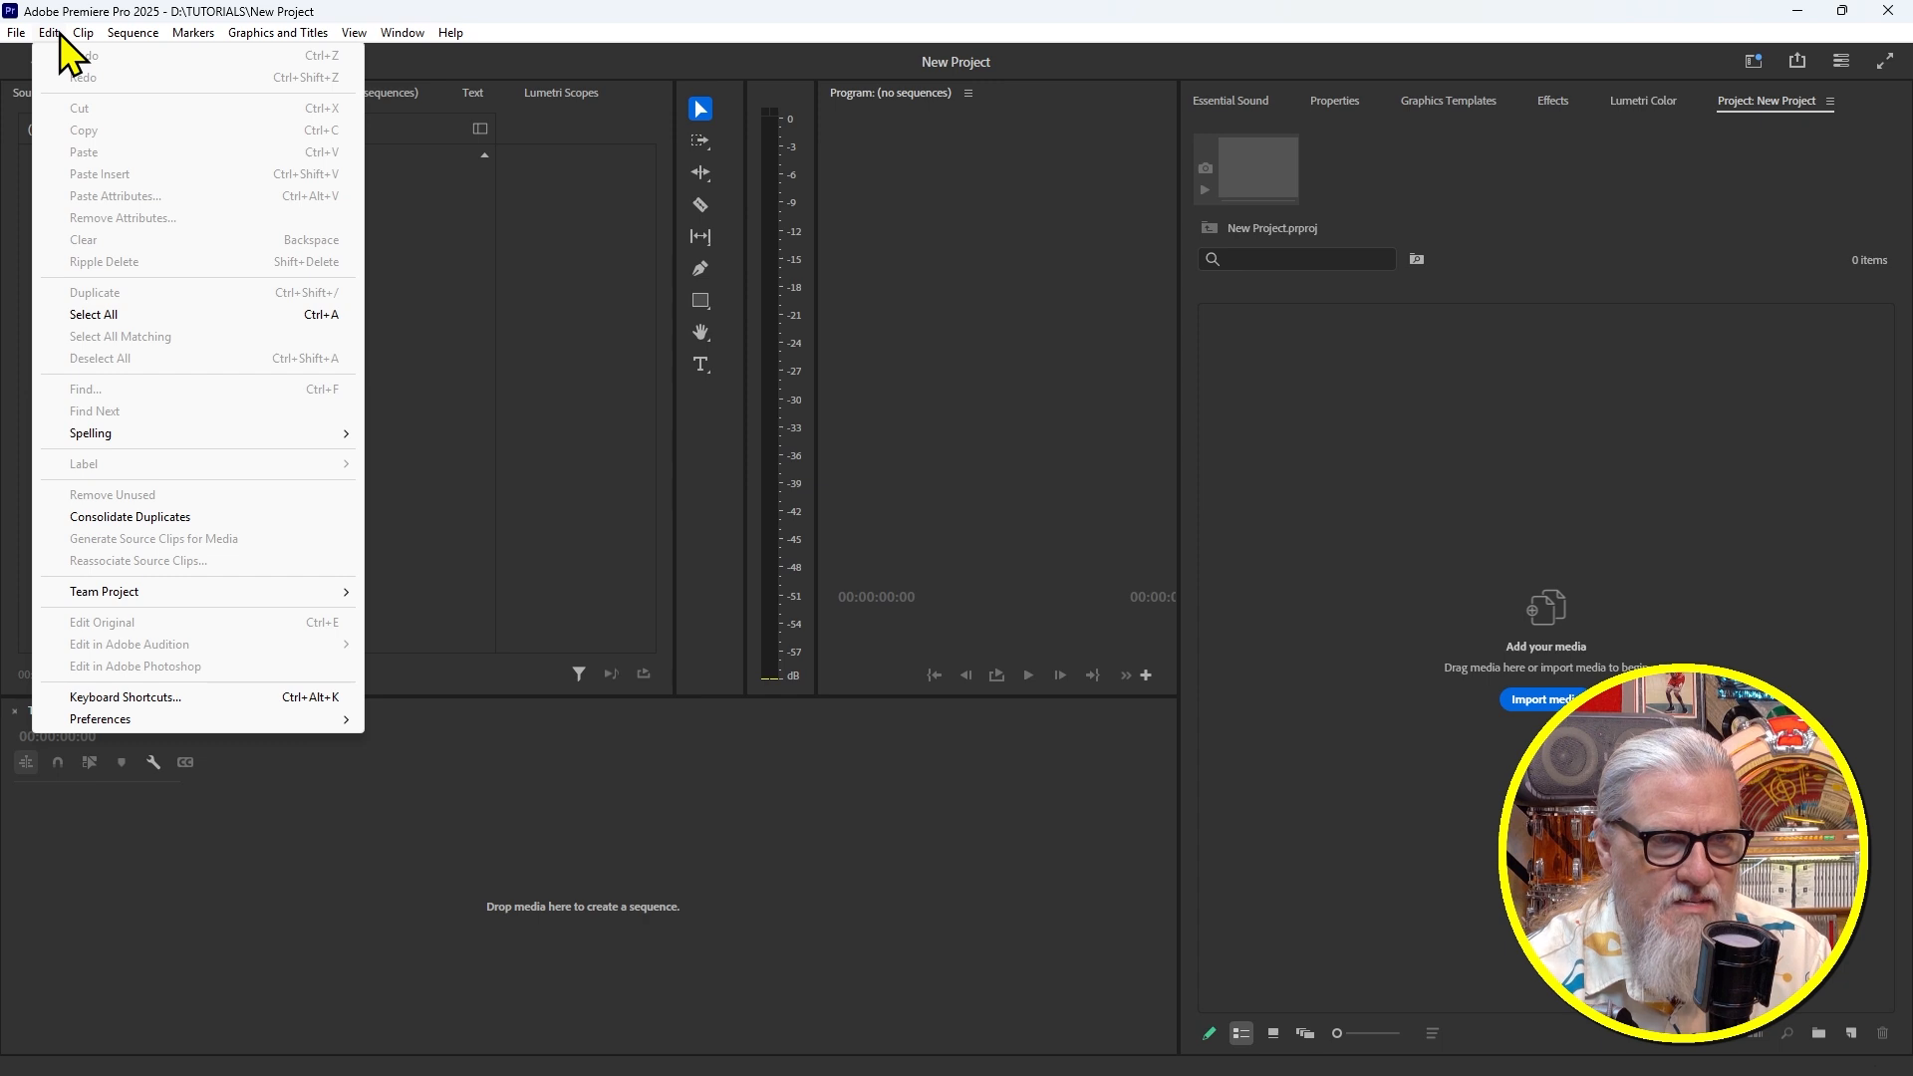
mouse_move(166, 718)
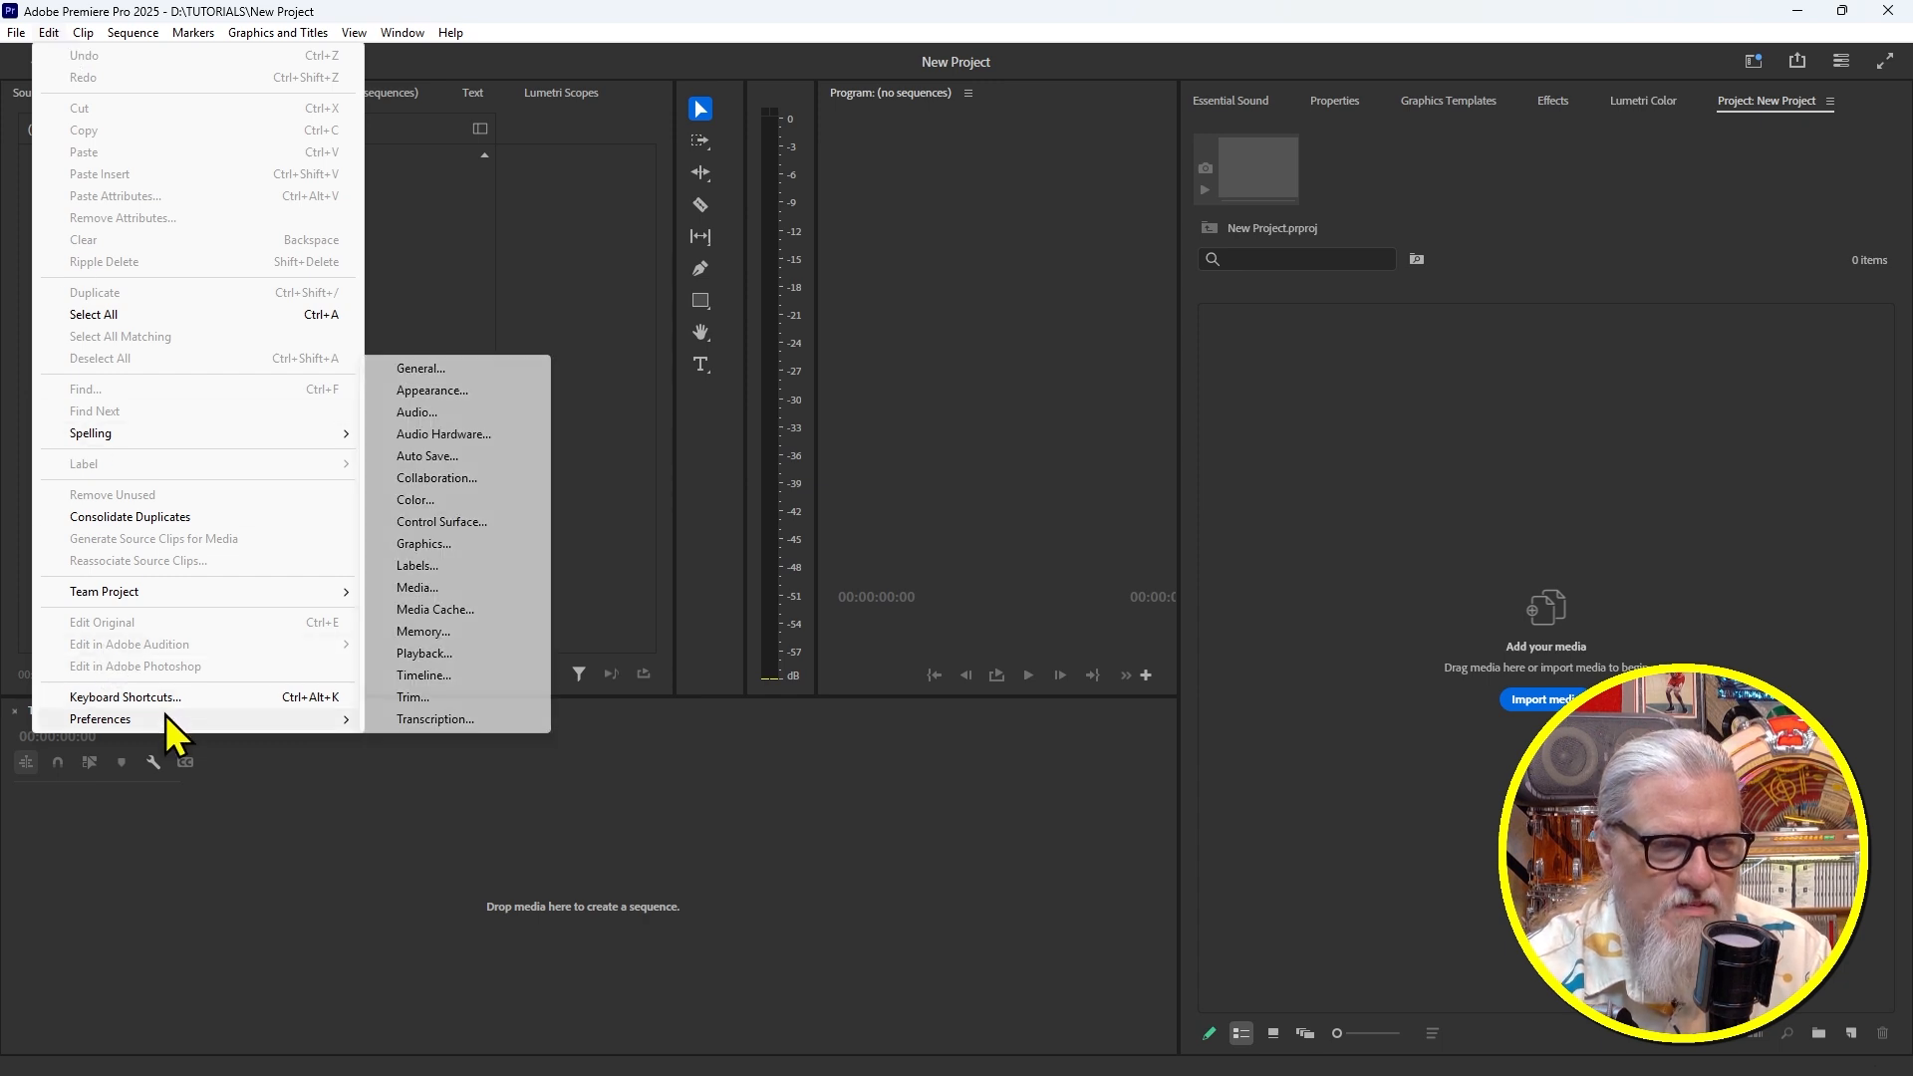
click(433, 610)
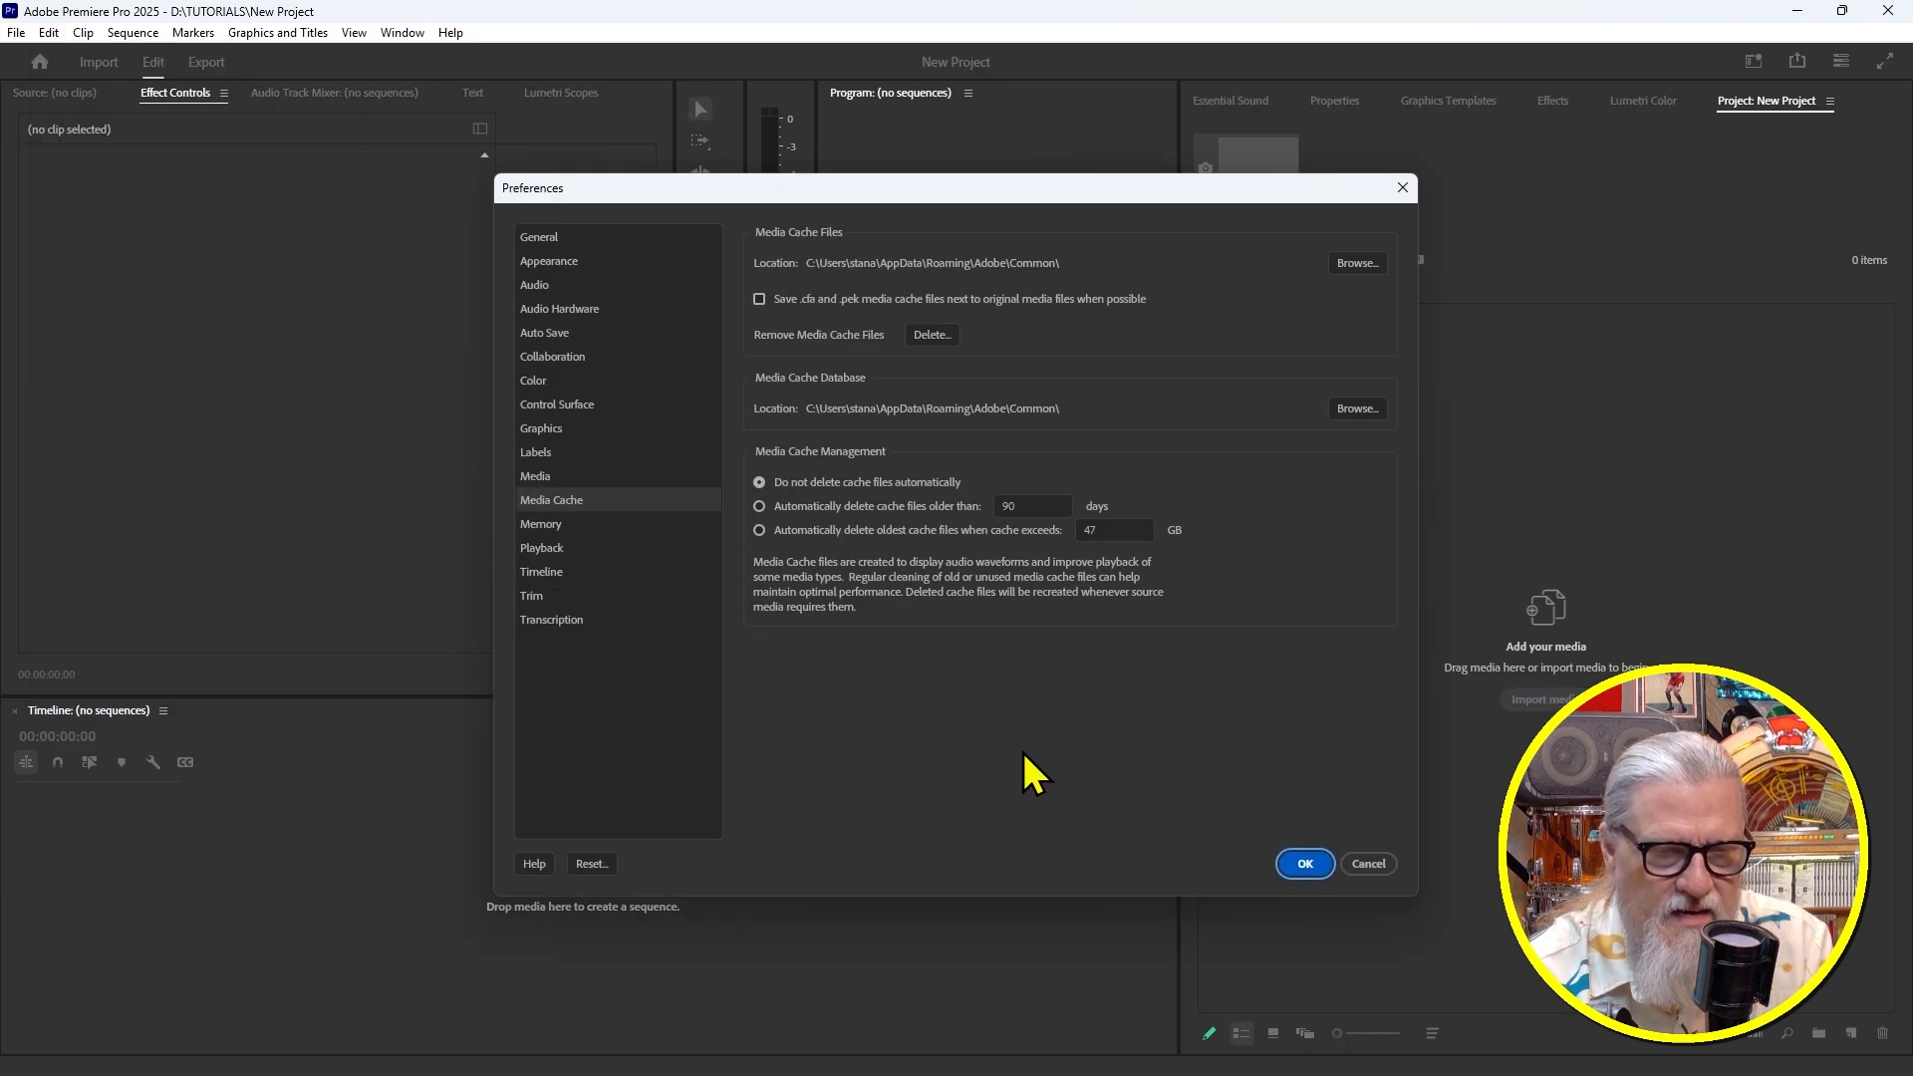
drag(1060, 182, 1008, 210)
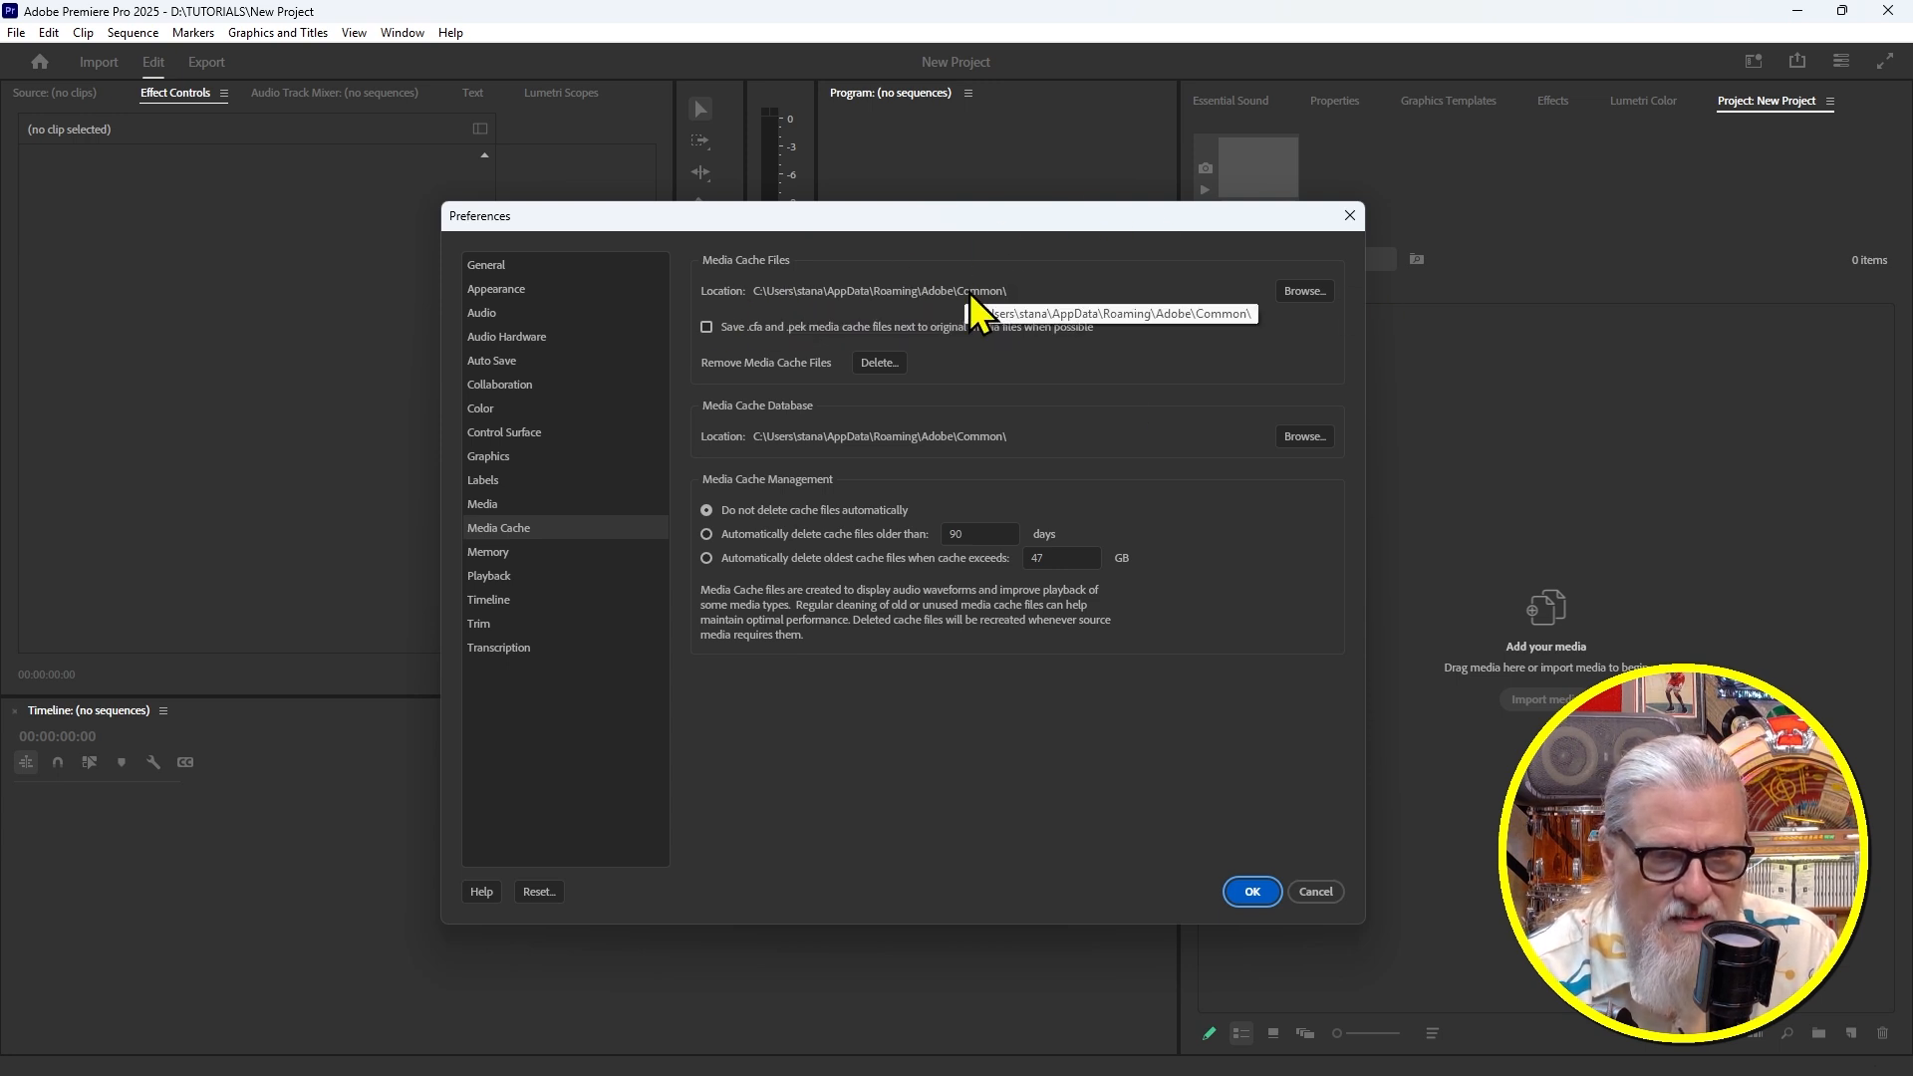
click(1306, 292)
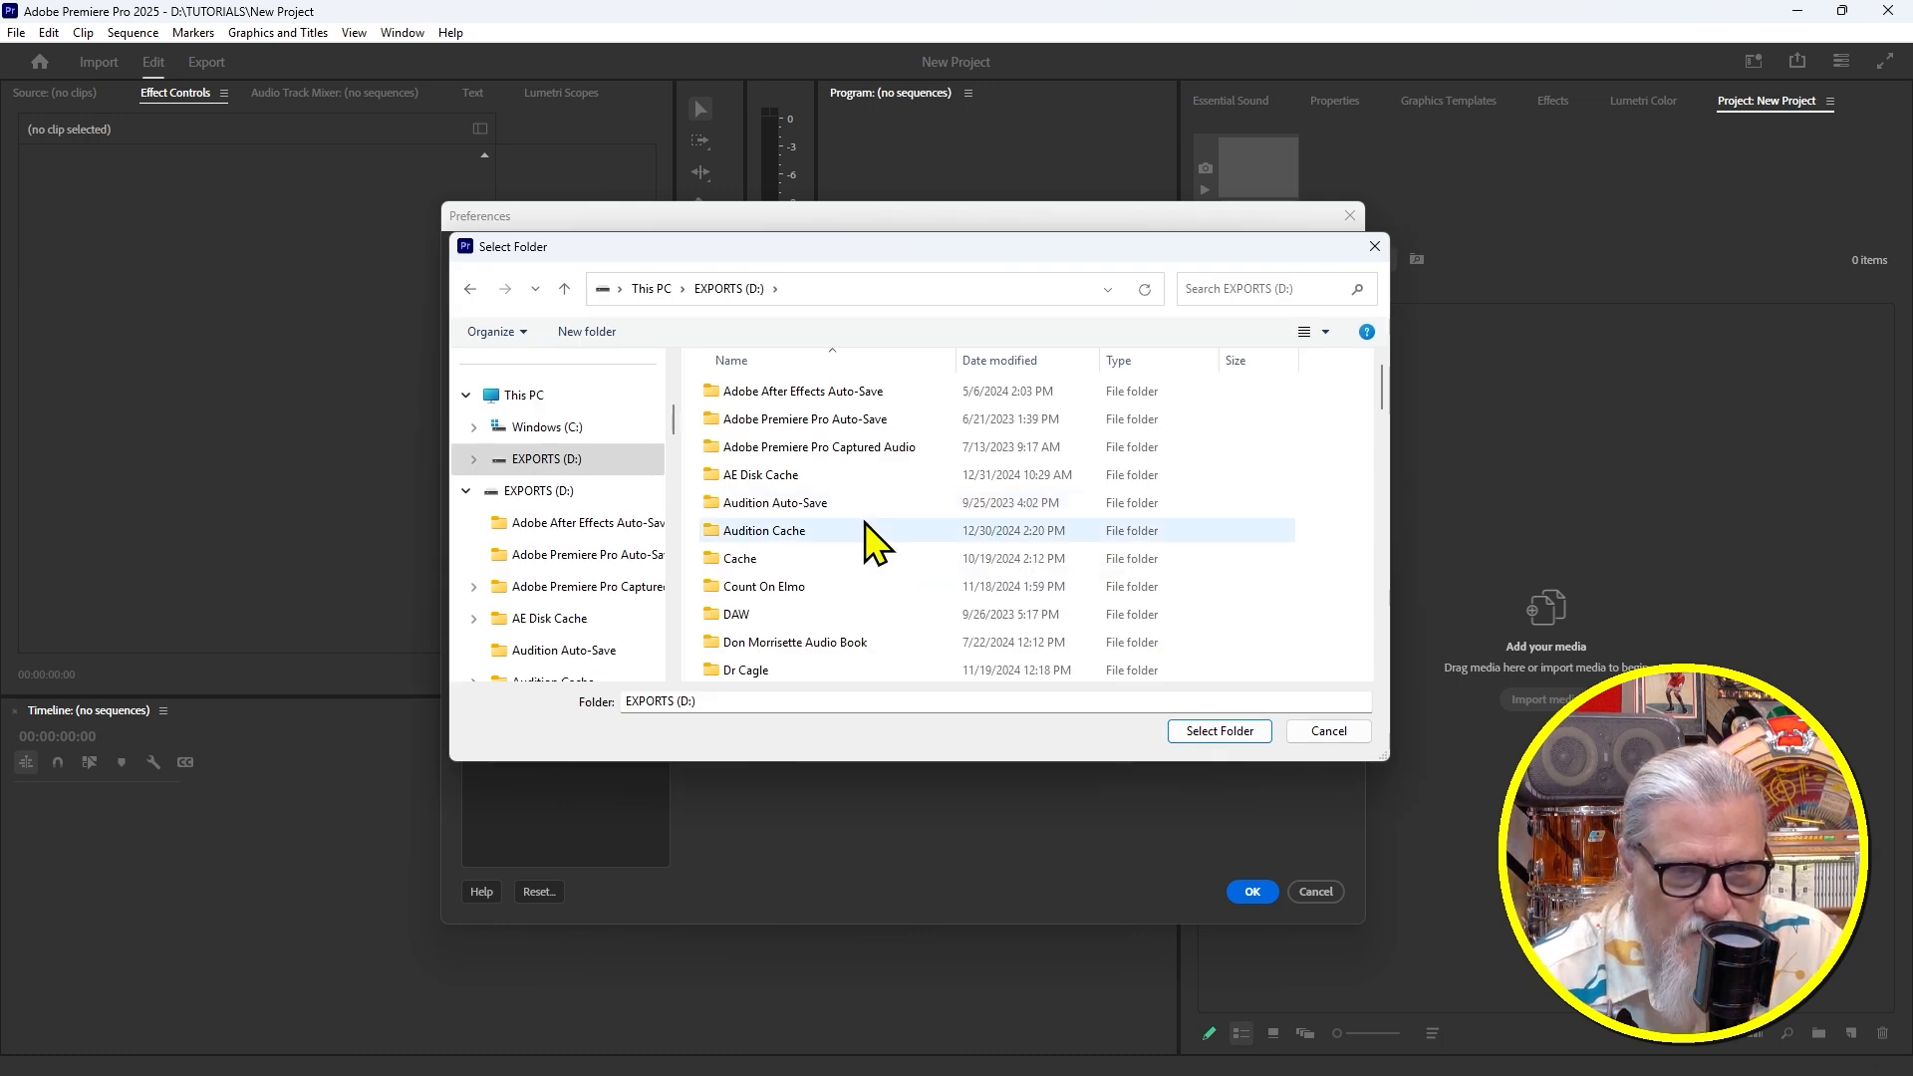
double_click(739, 563)
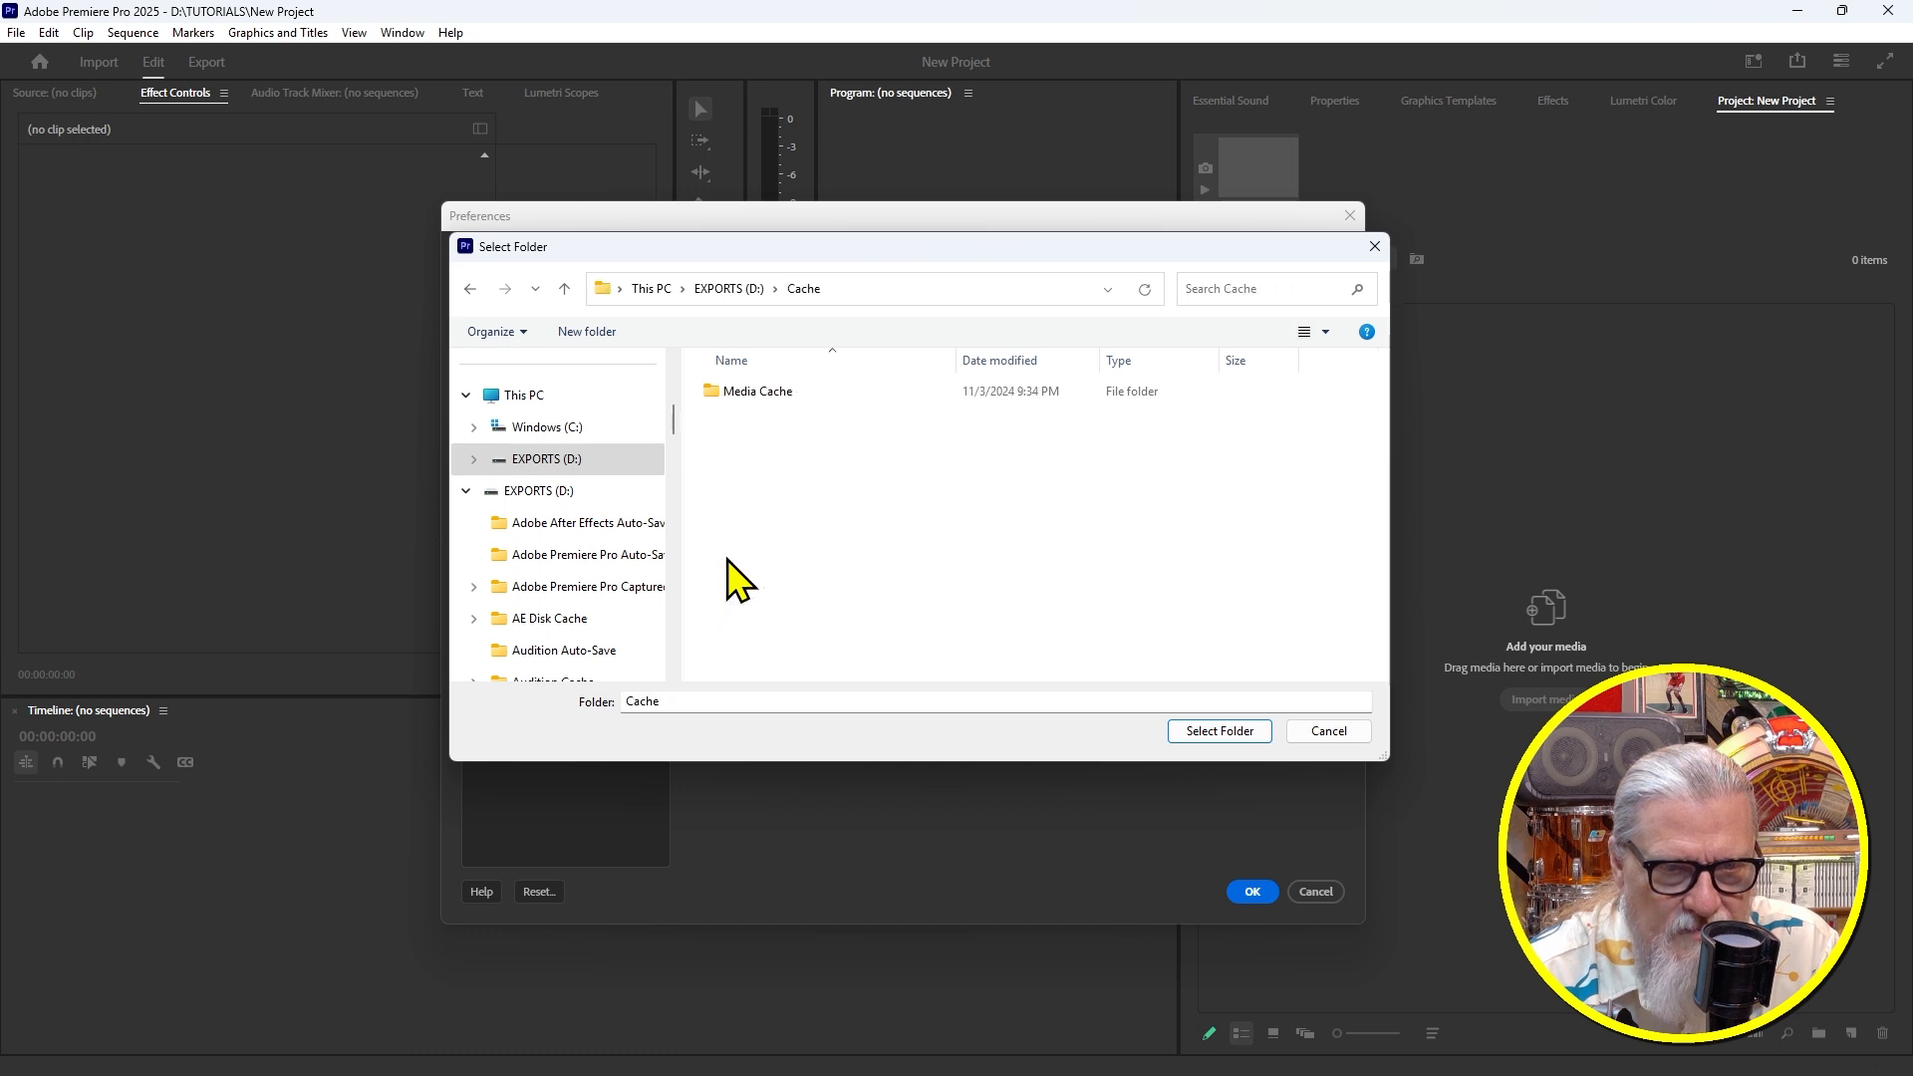
click(1224, 731)
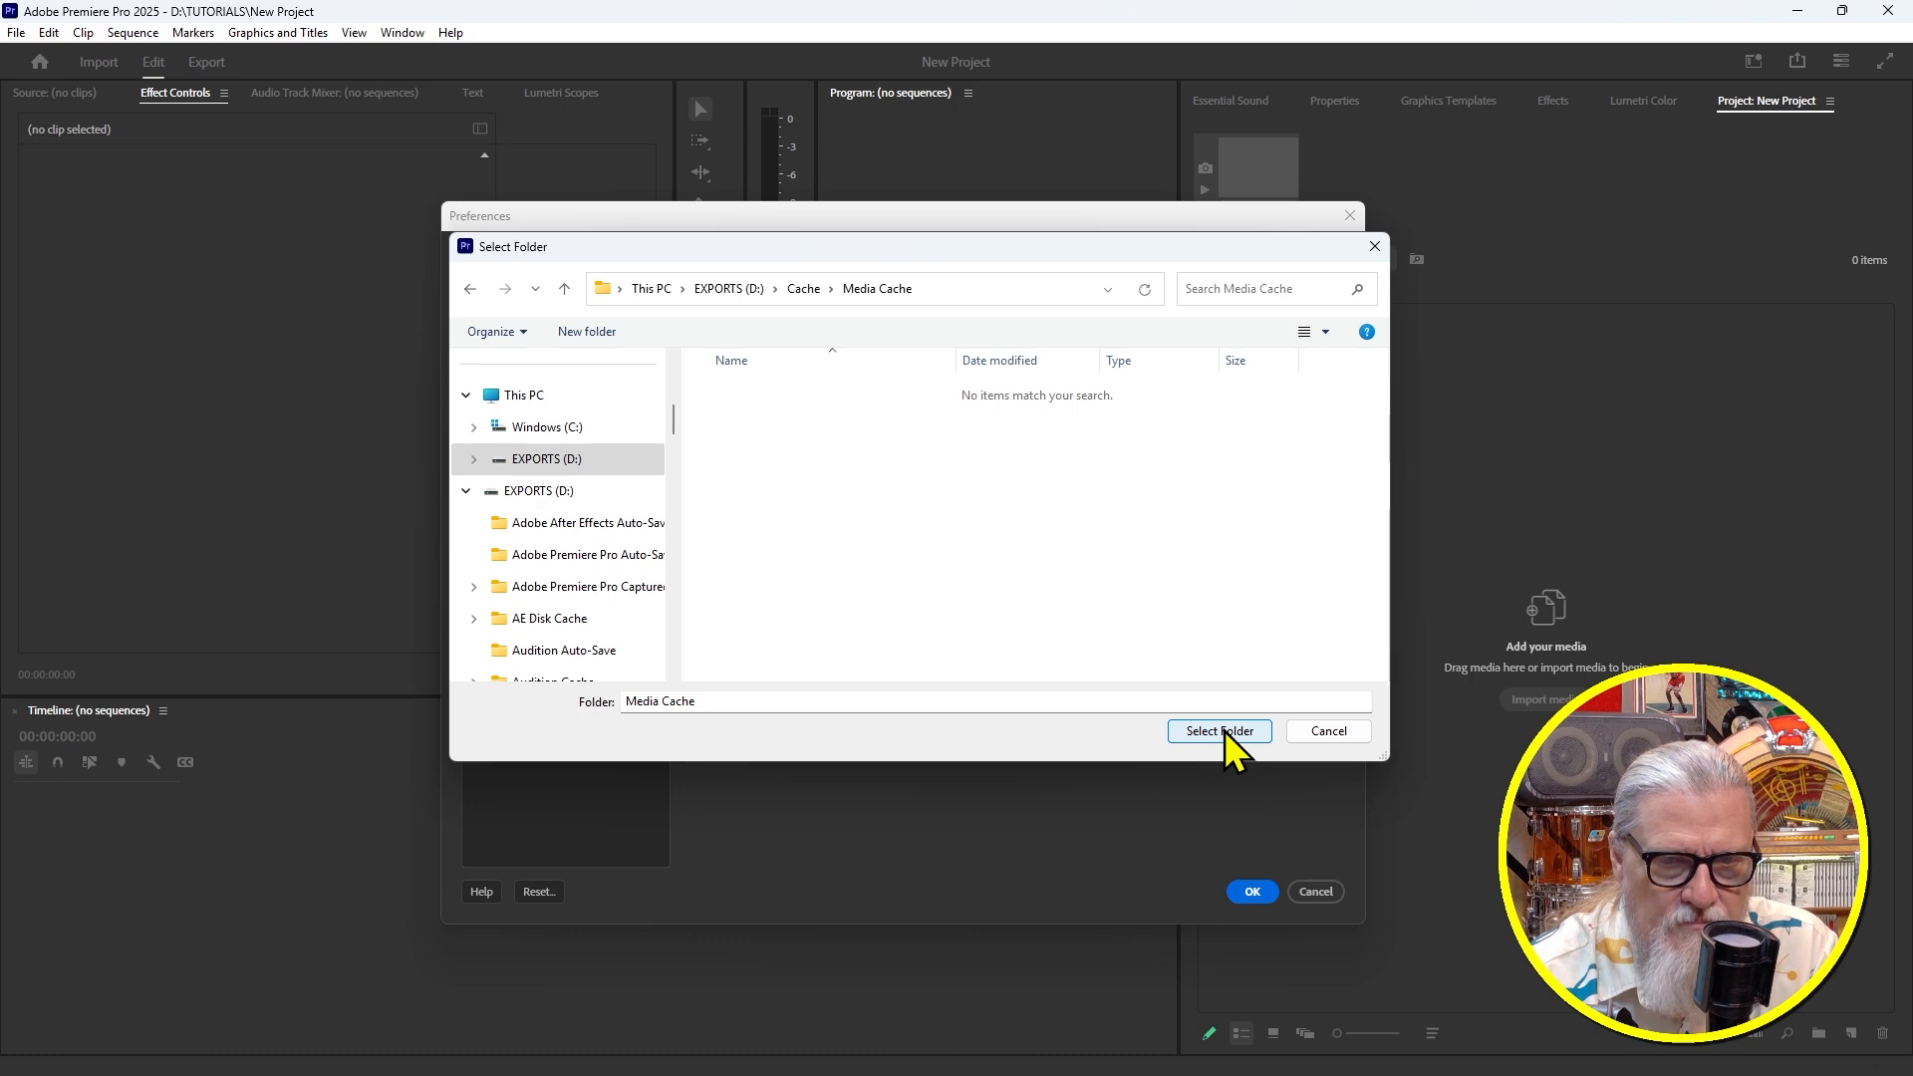
click(1226, 738)
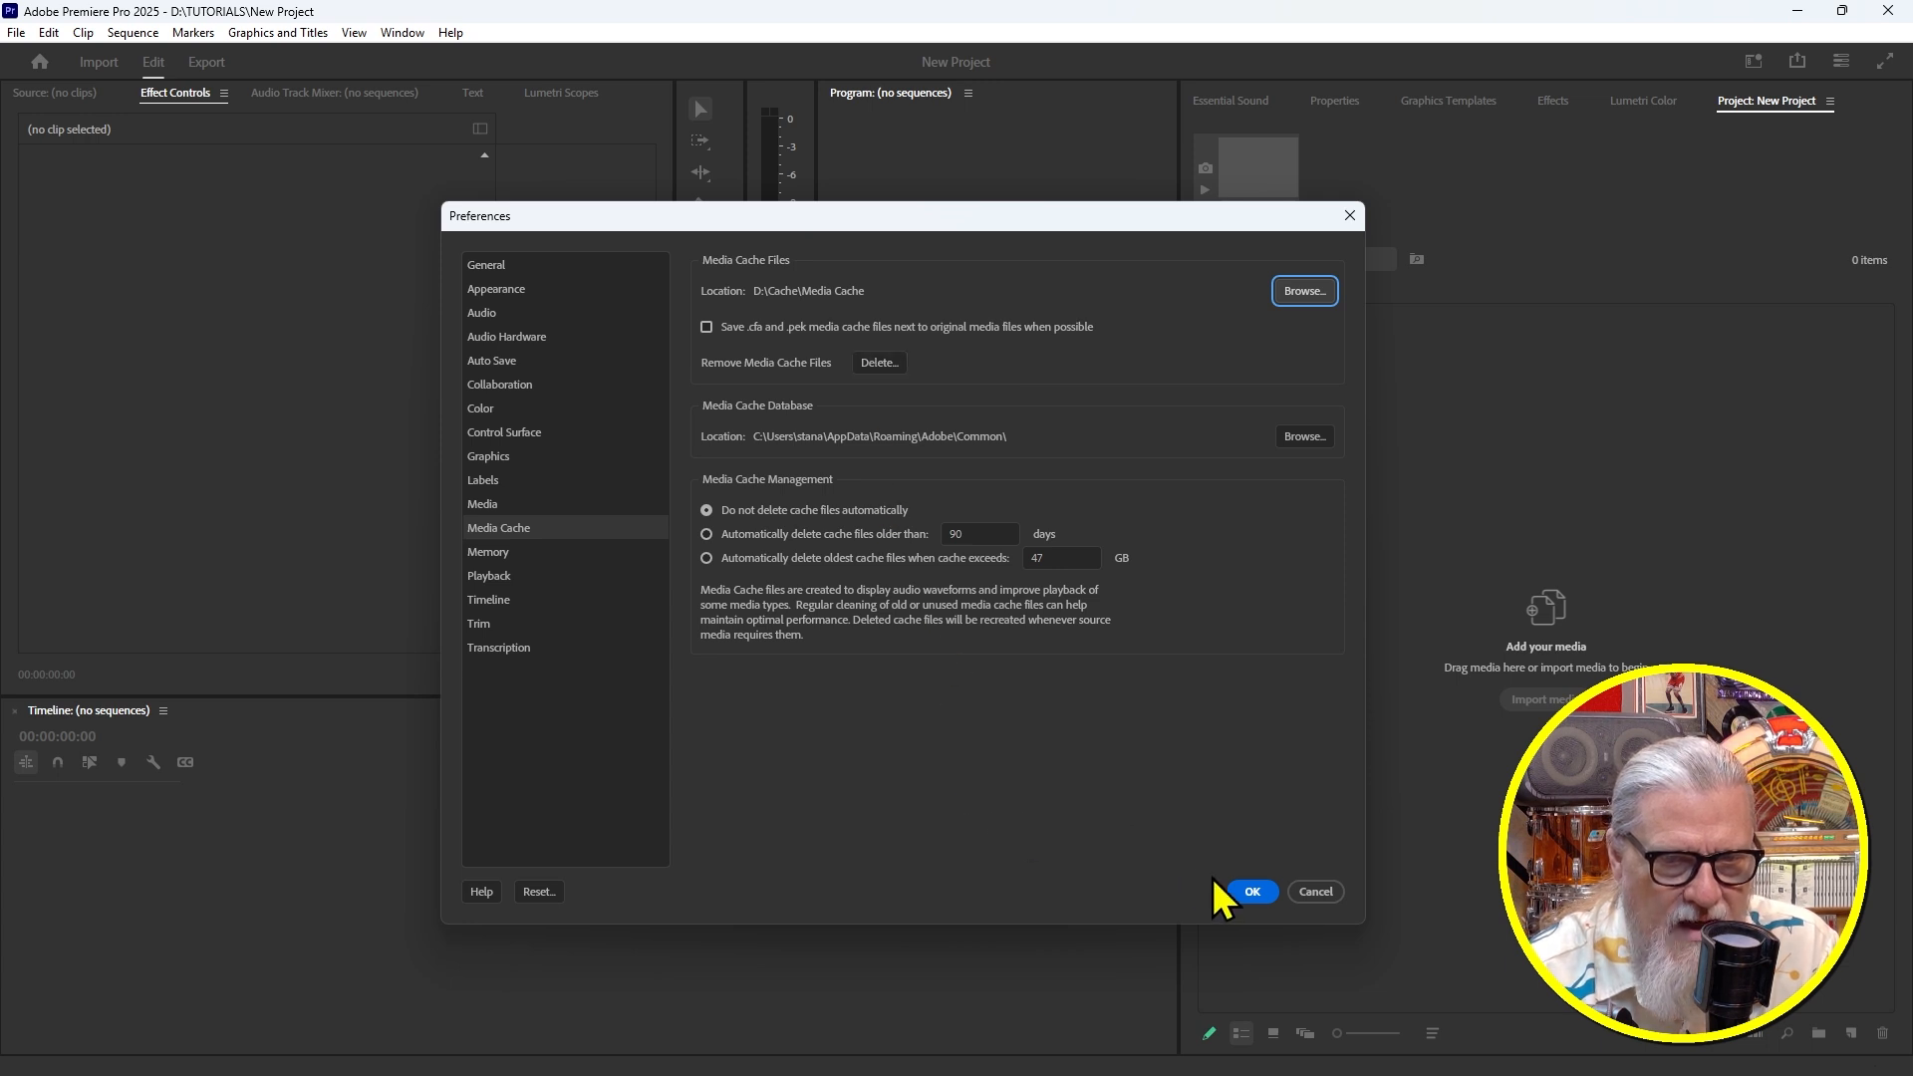
click(1246, 892)
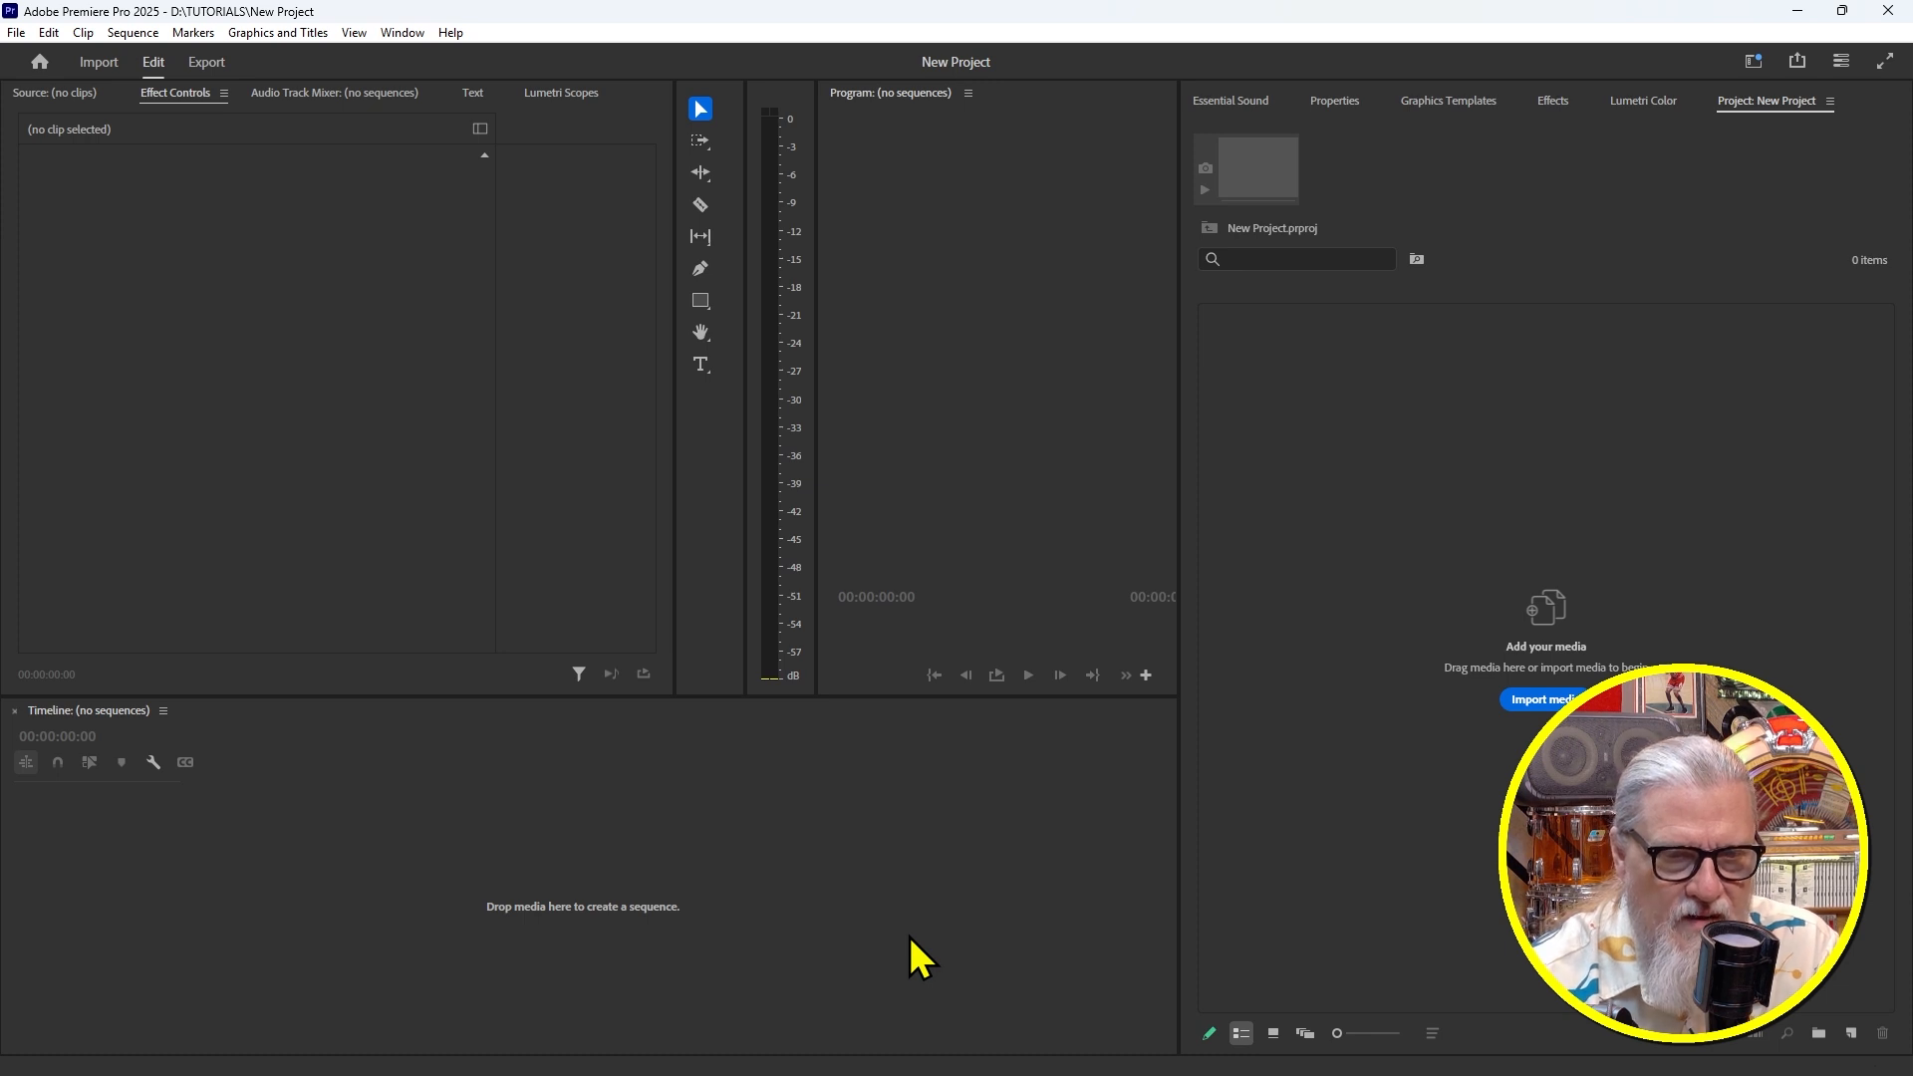
Import Ramblin Man.mp4 into the project and widen the Program monitor
click(1543, 698)
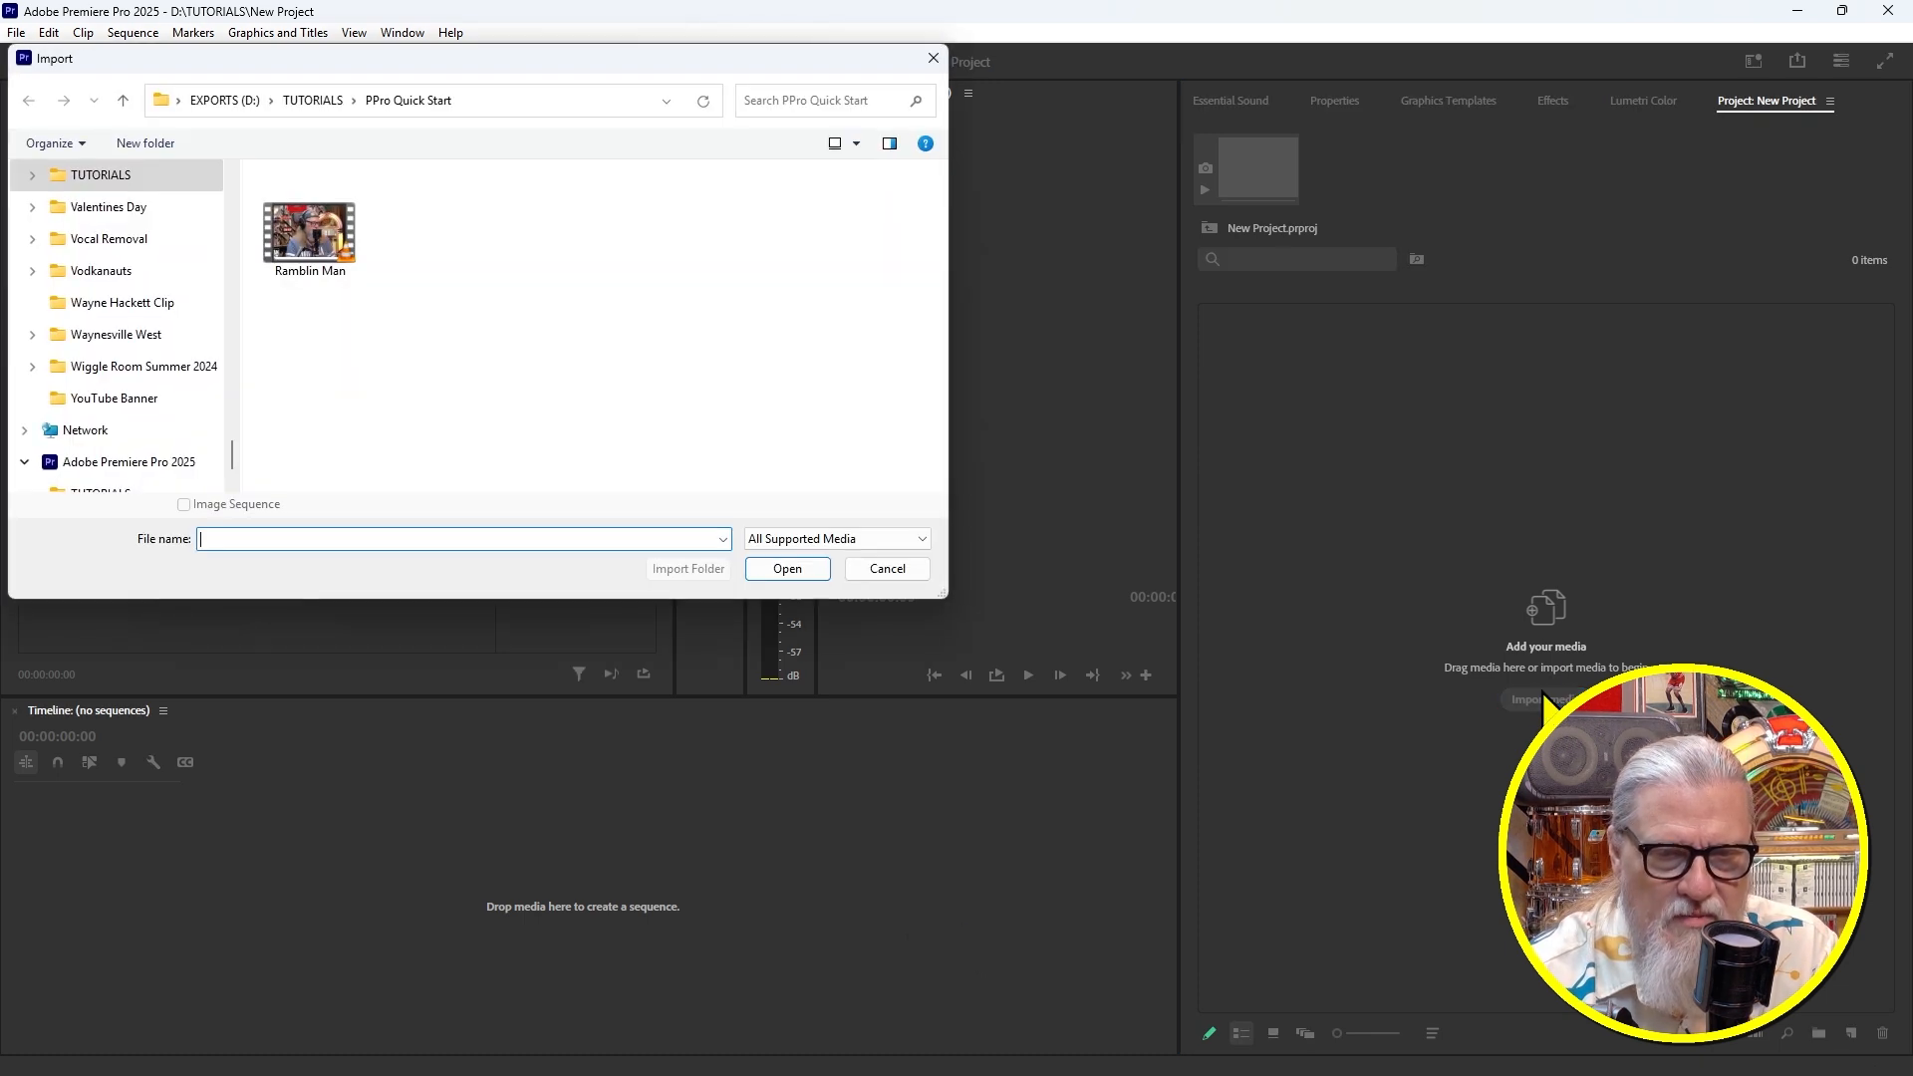
drag(536, 63, 888, 205)
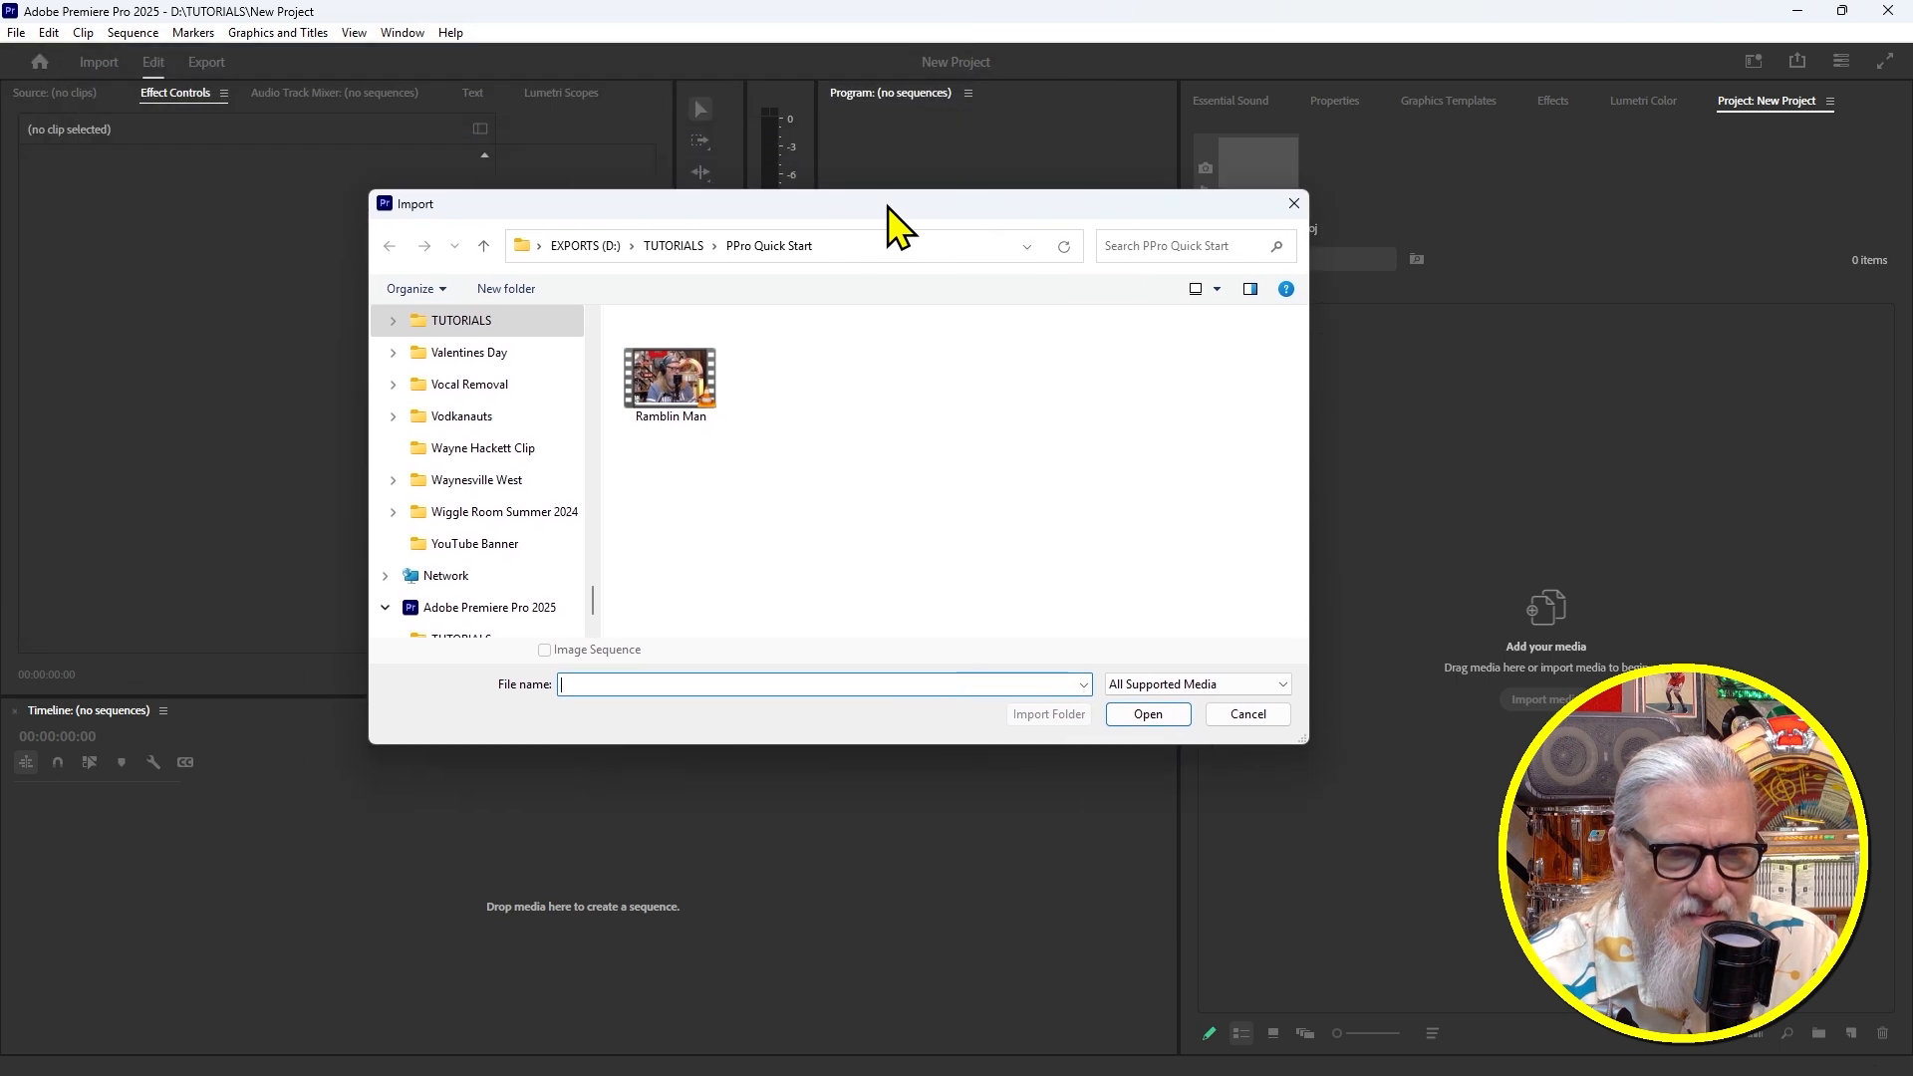
double_click(668, 383)
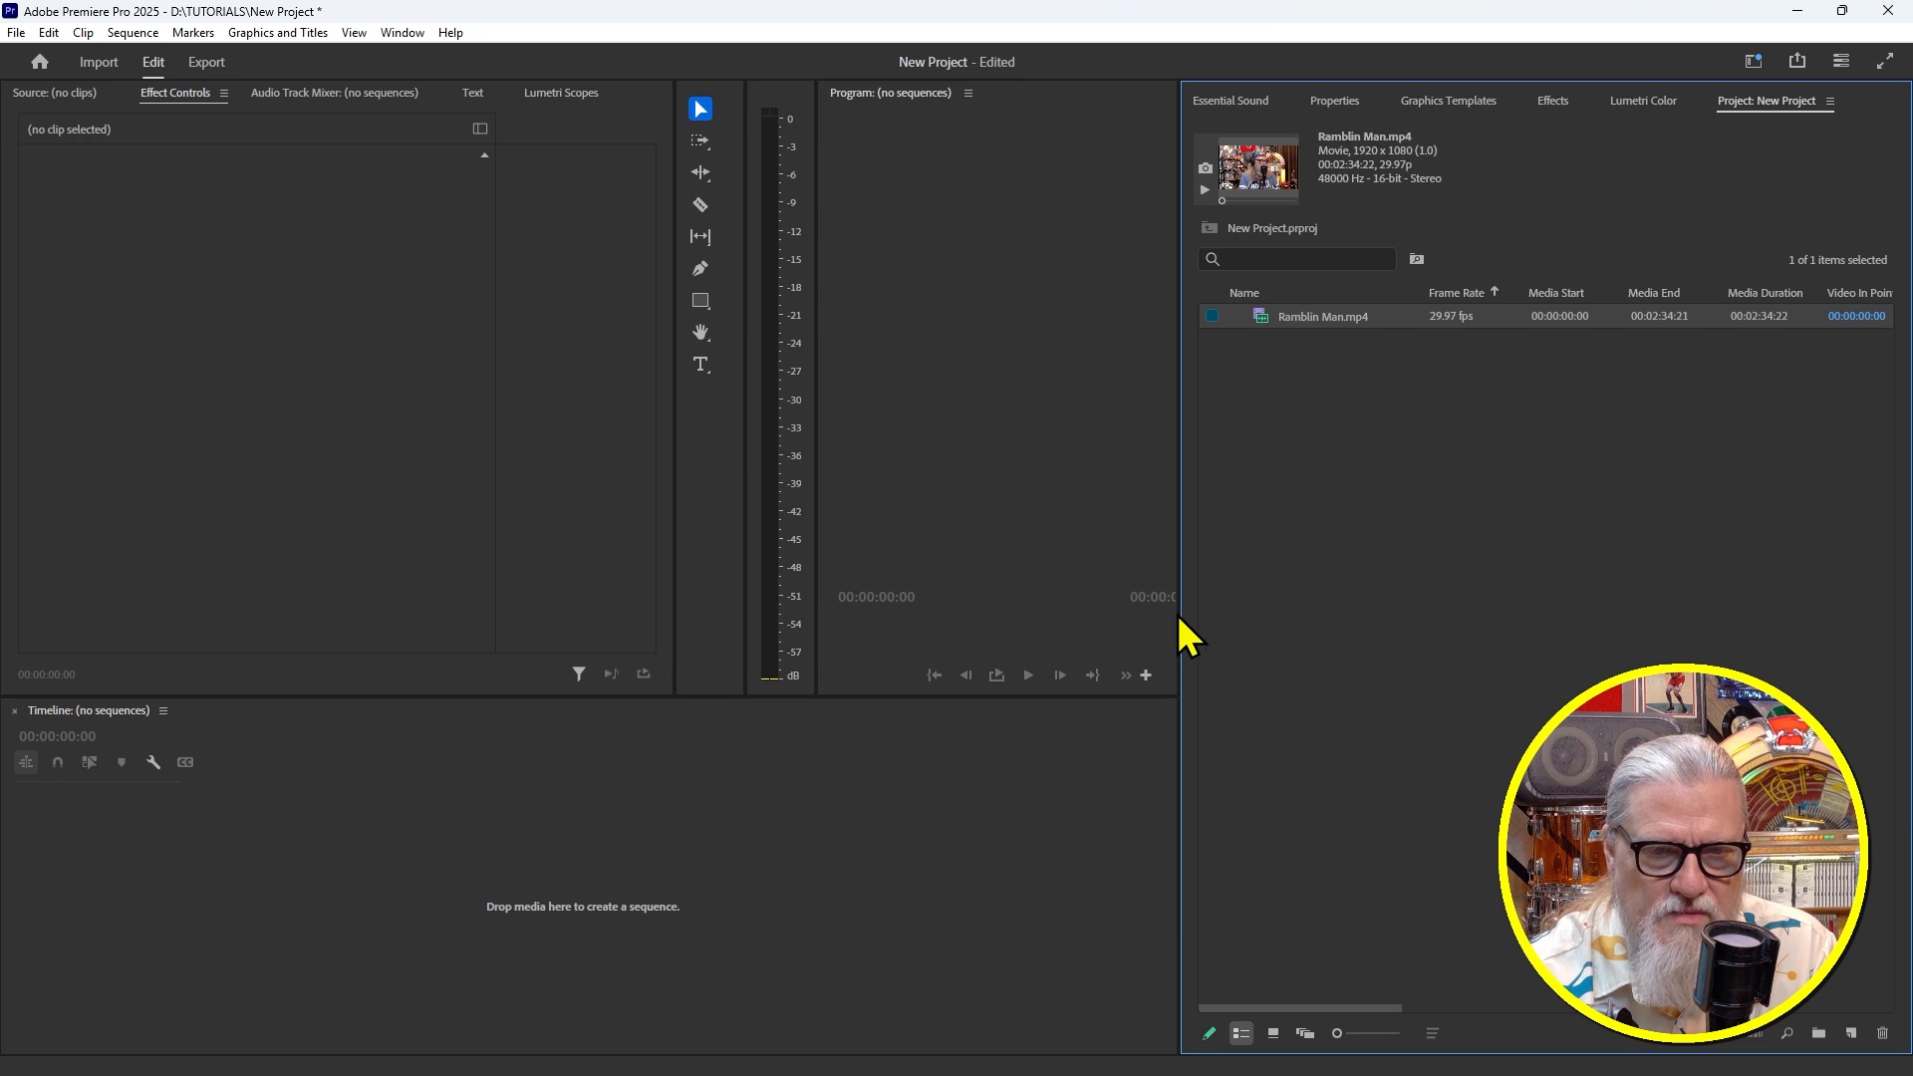
drag(1180, 614, 1444, 638)
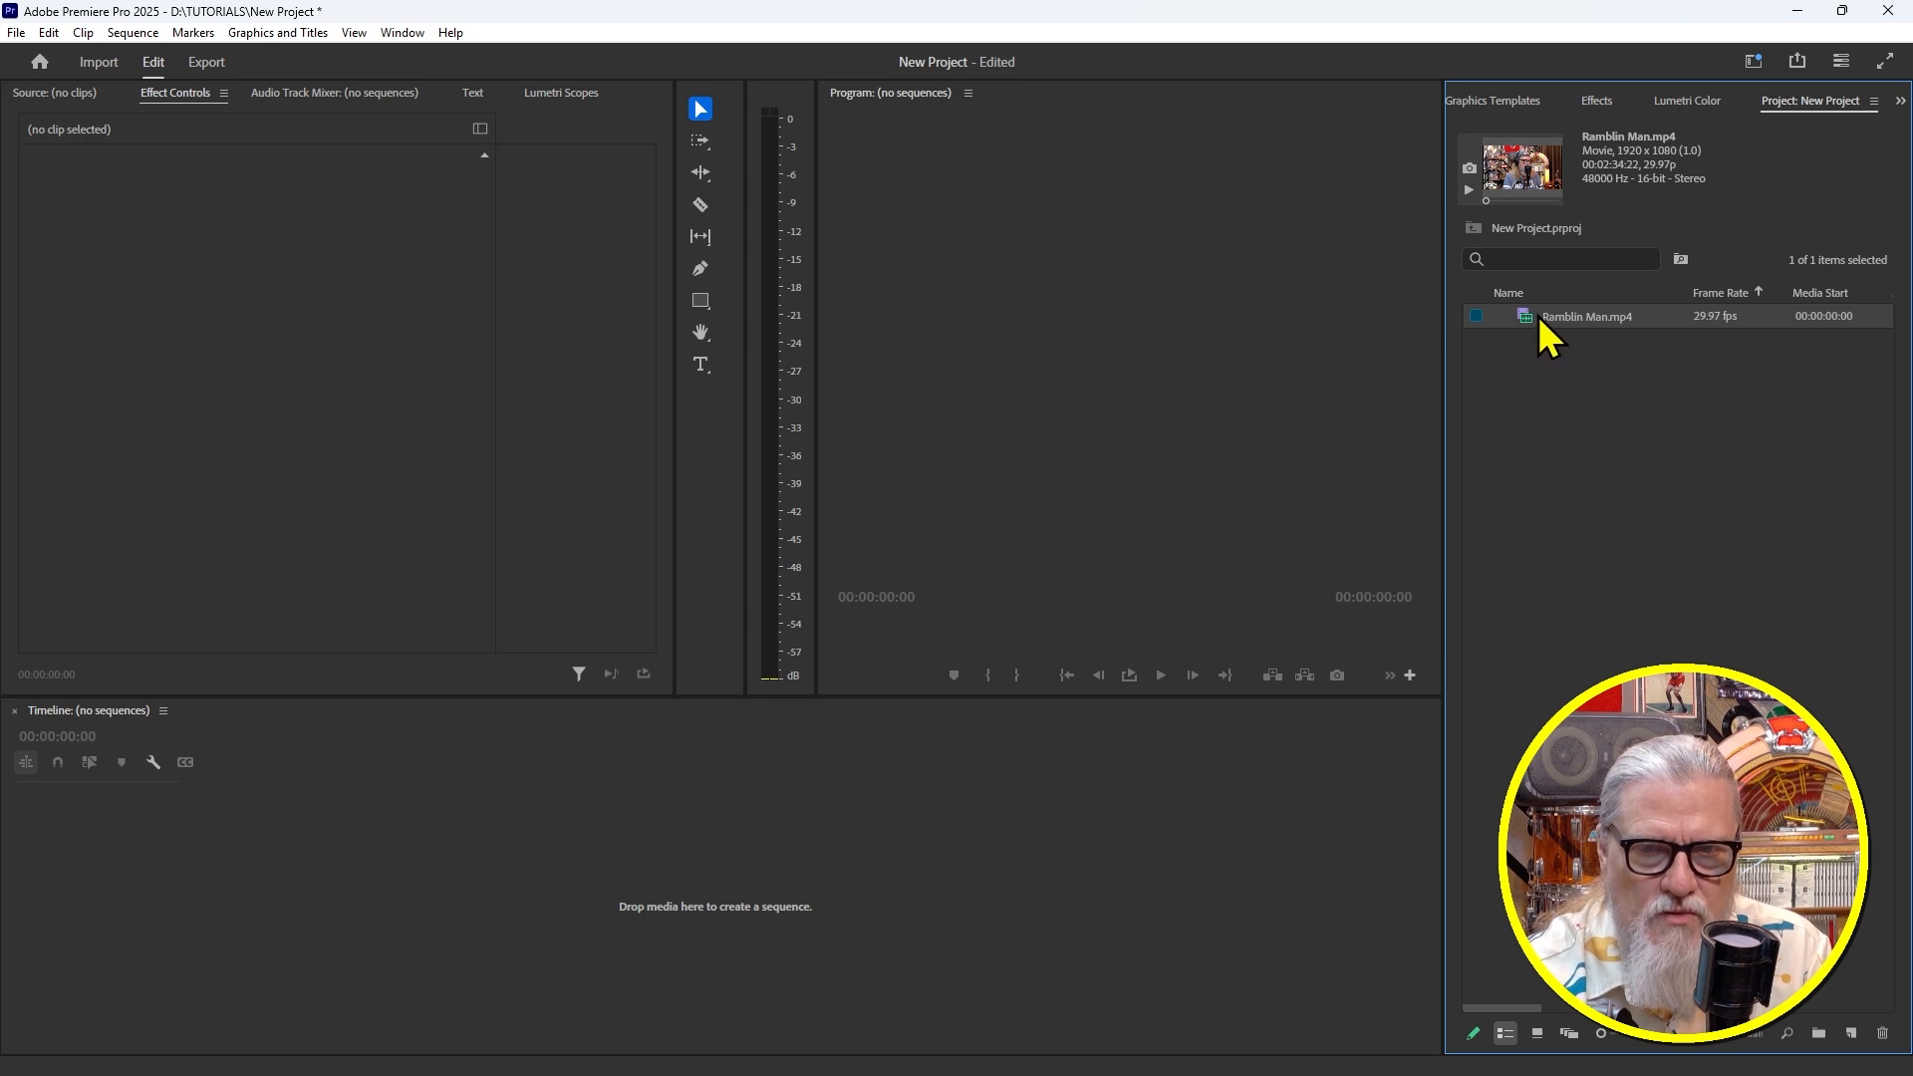
Build a sequence from Ramblin Man.mp4, zoom the timeline to fit, and select the clip
drag(1542, 320, 755, 879)
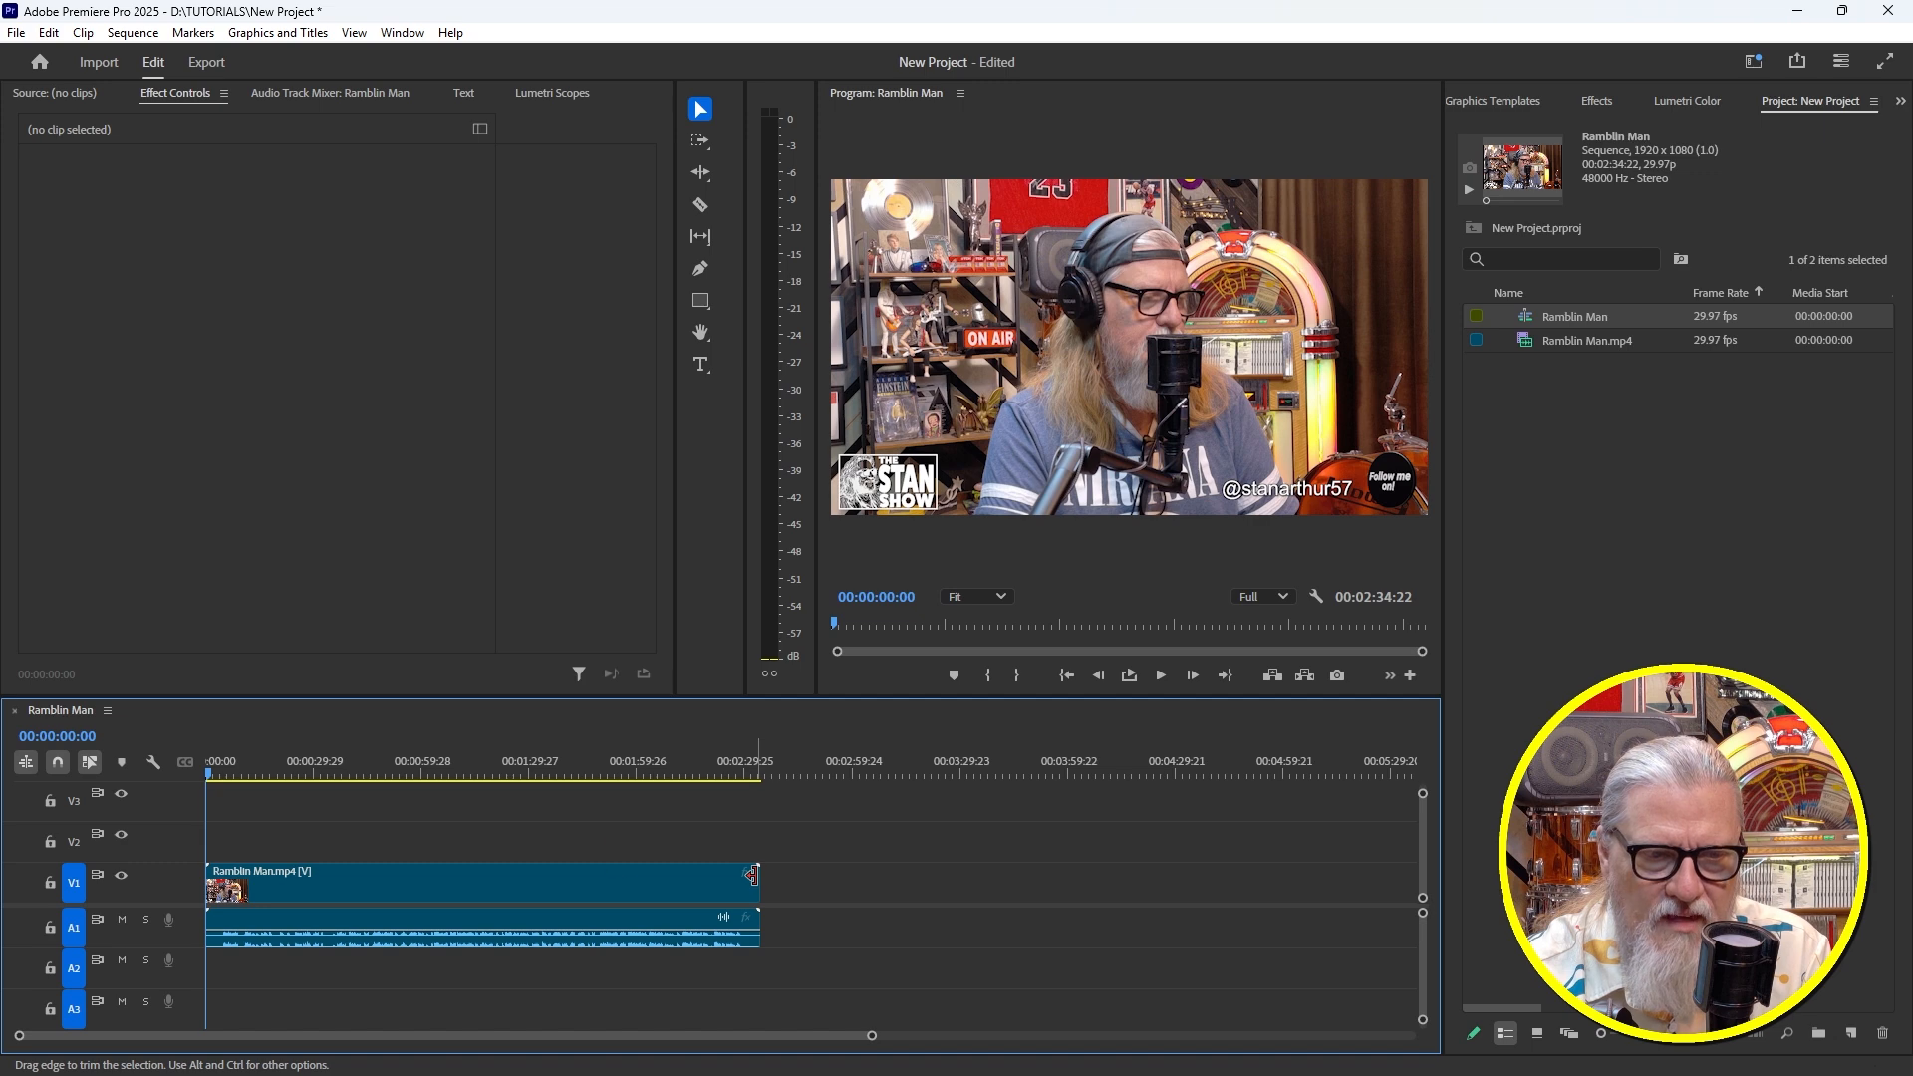
drag(602, 760, 538, 820)
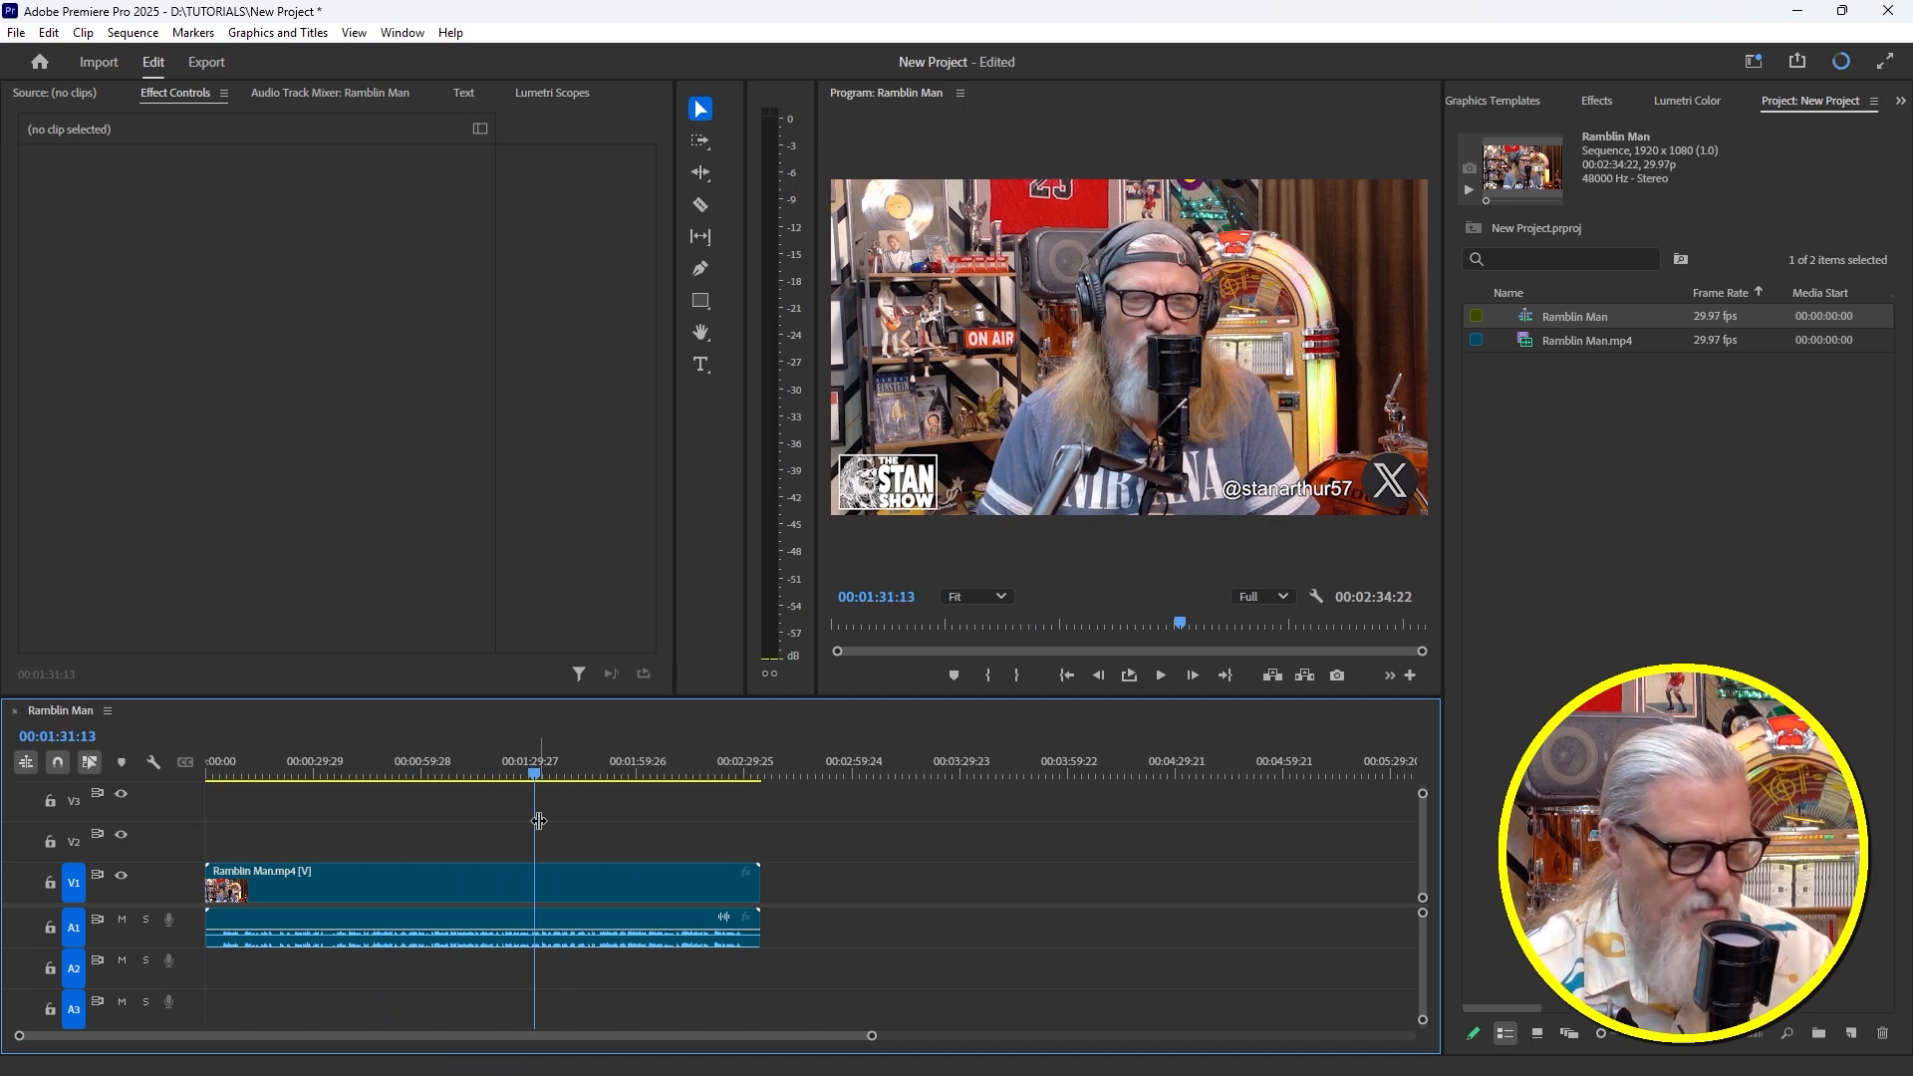
key(=)
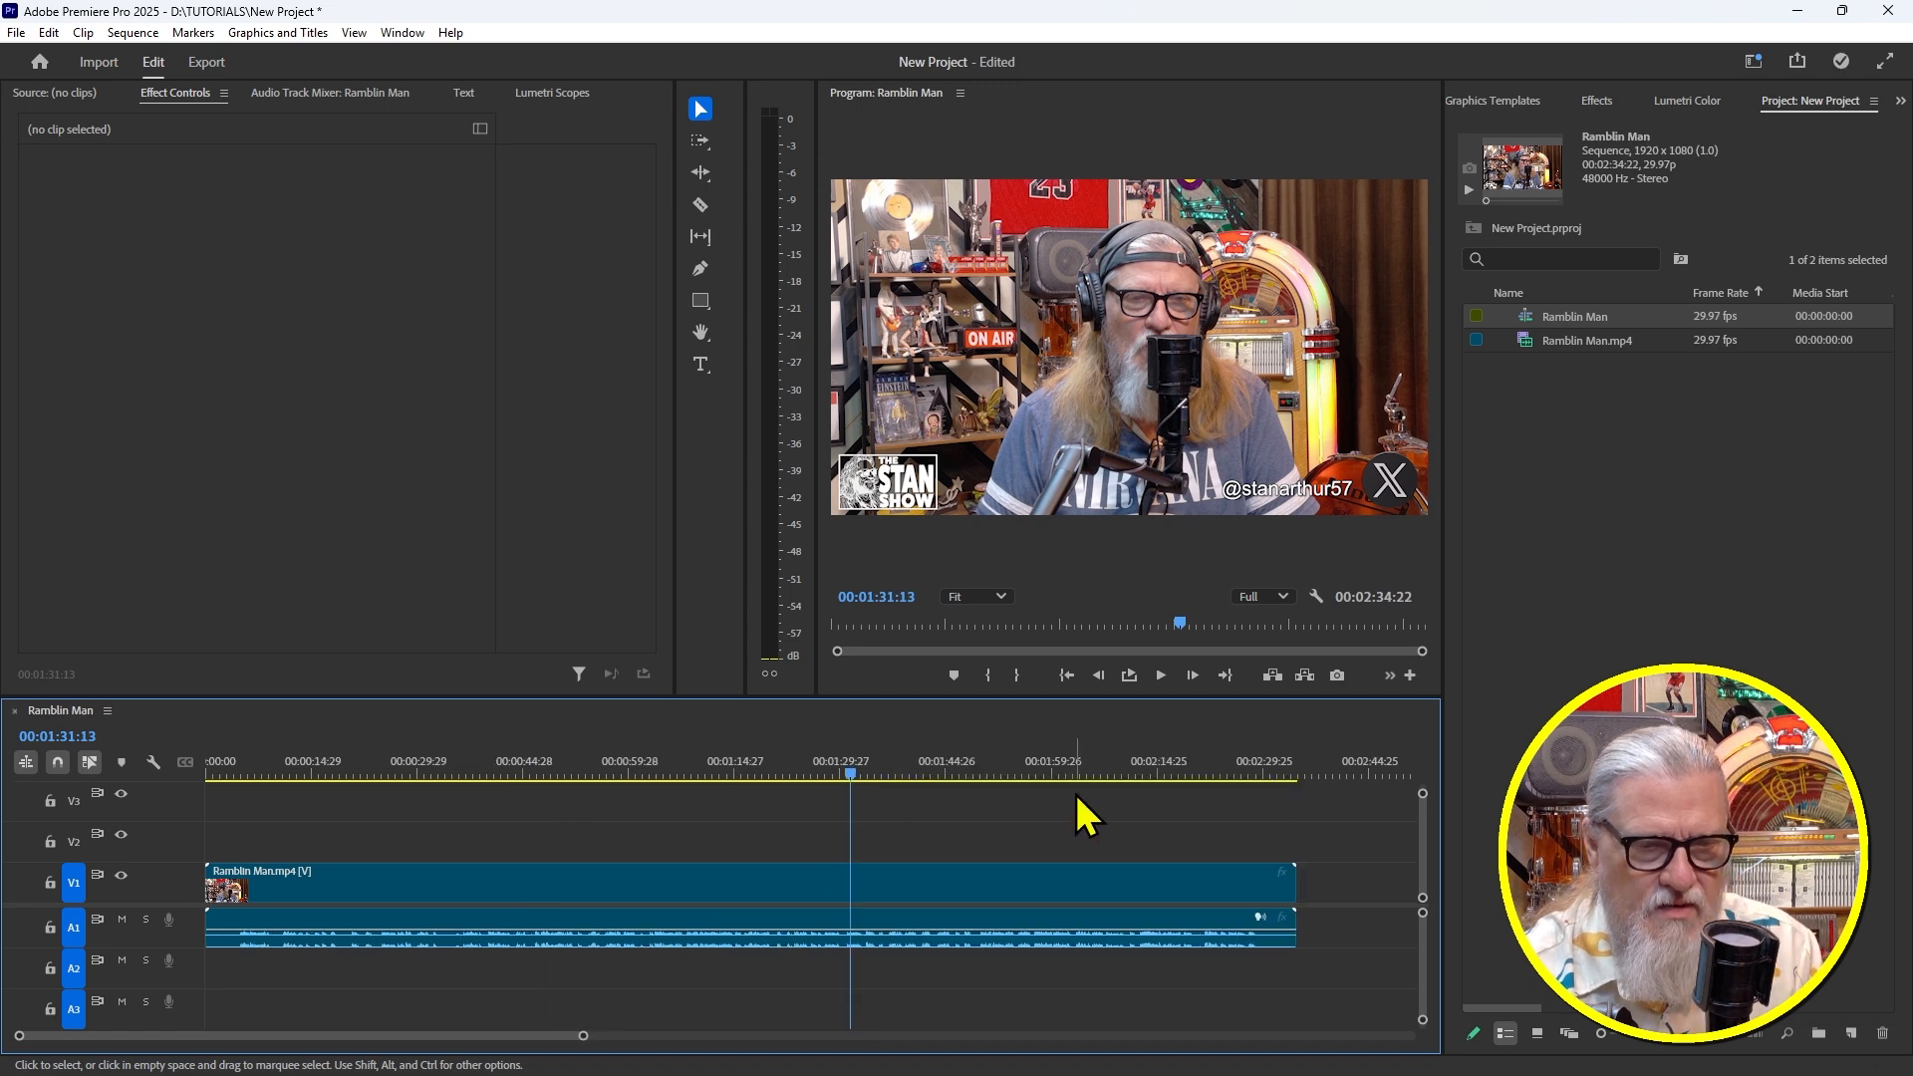
drag(892, 776, 598, 910)
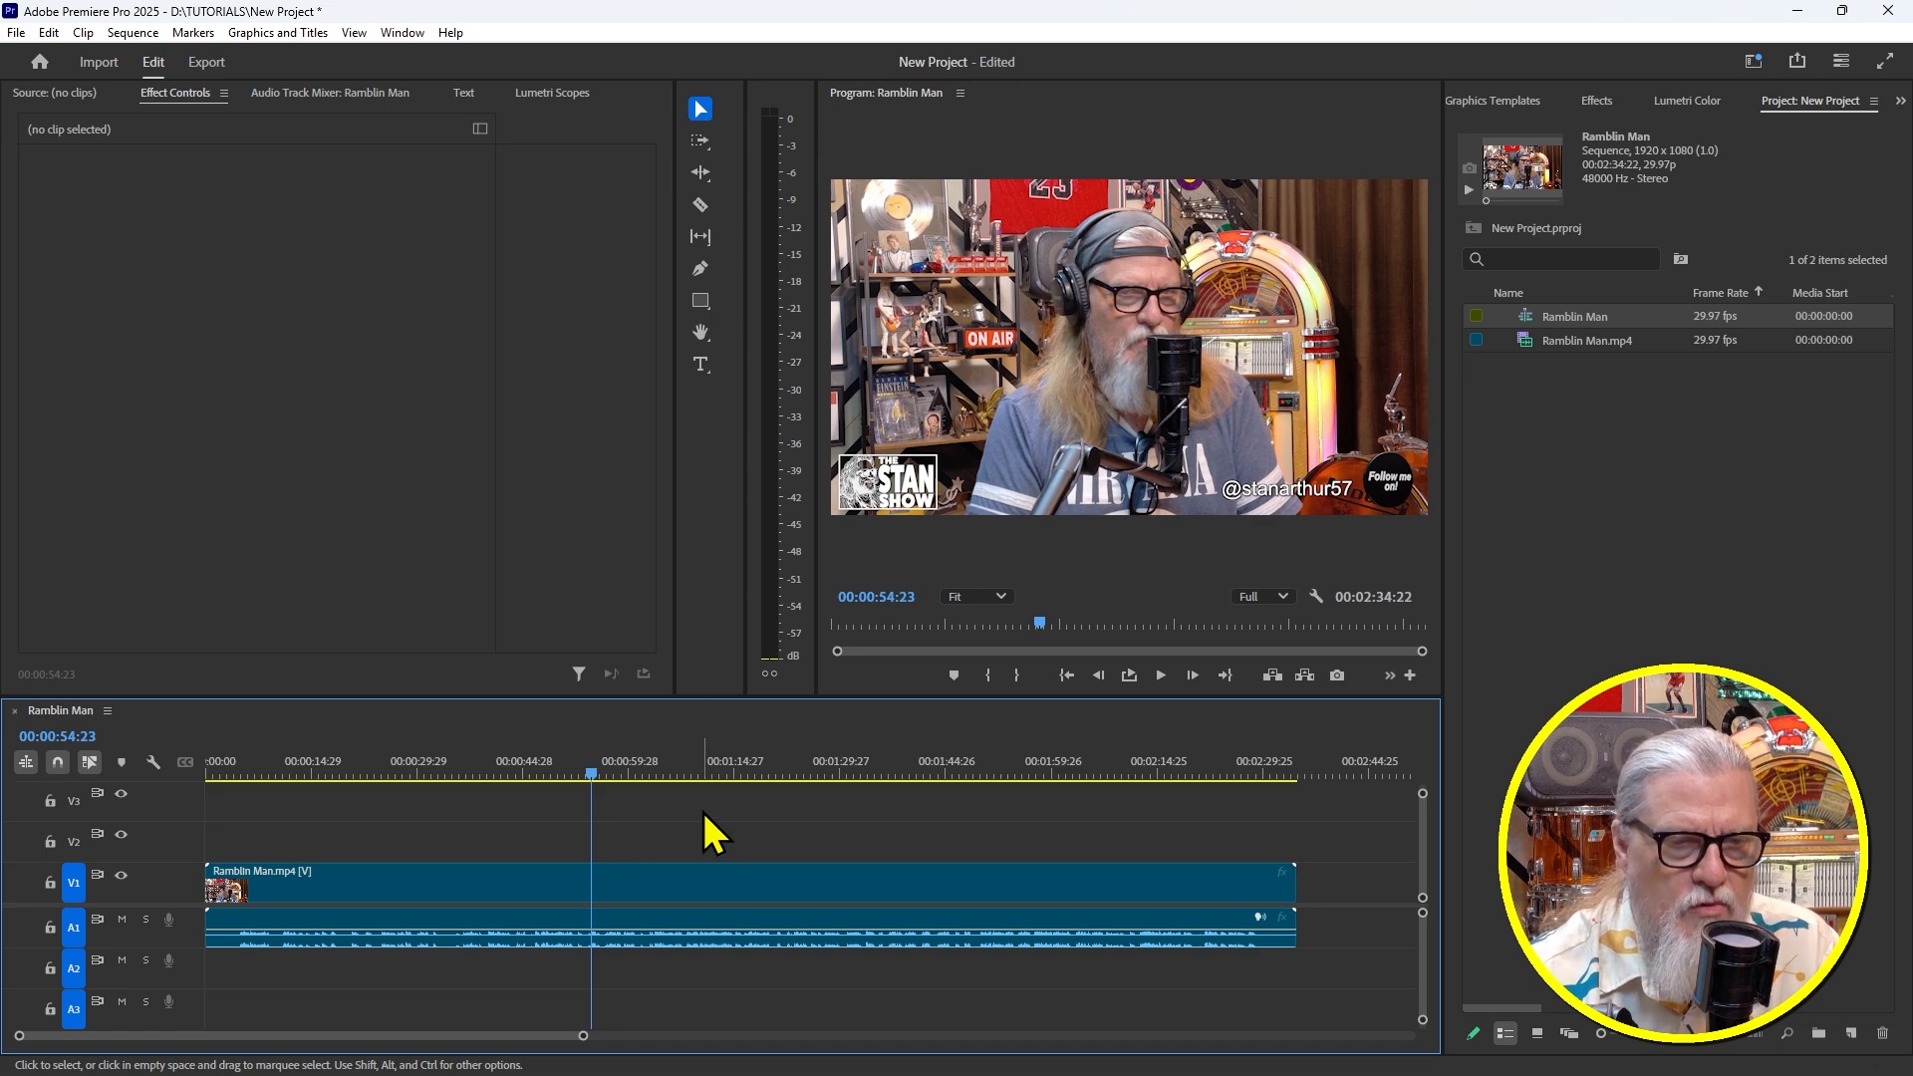
click(711, 872)
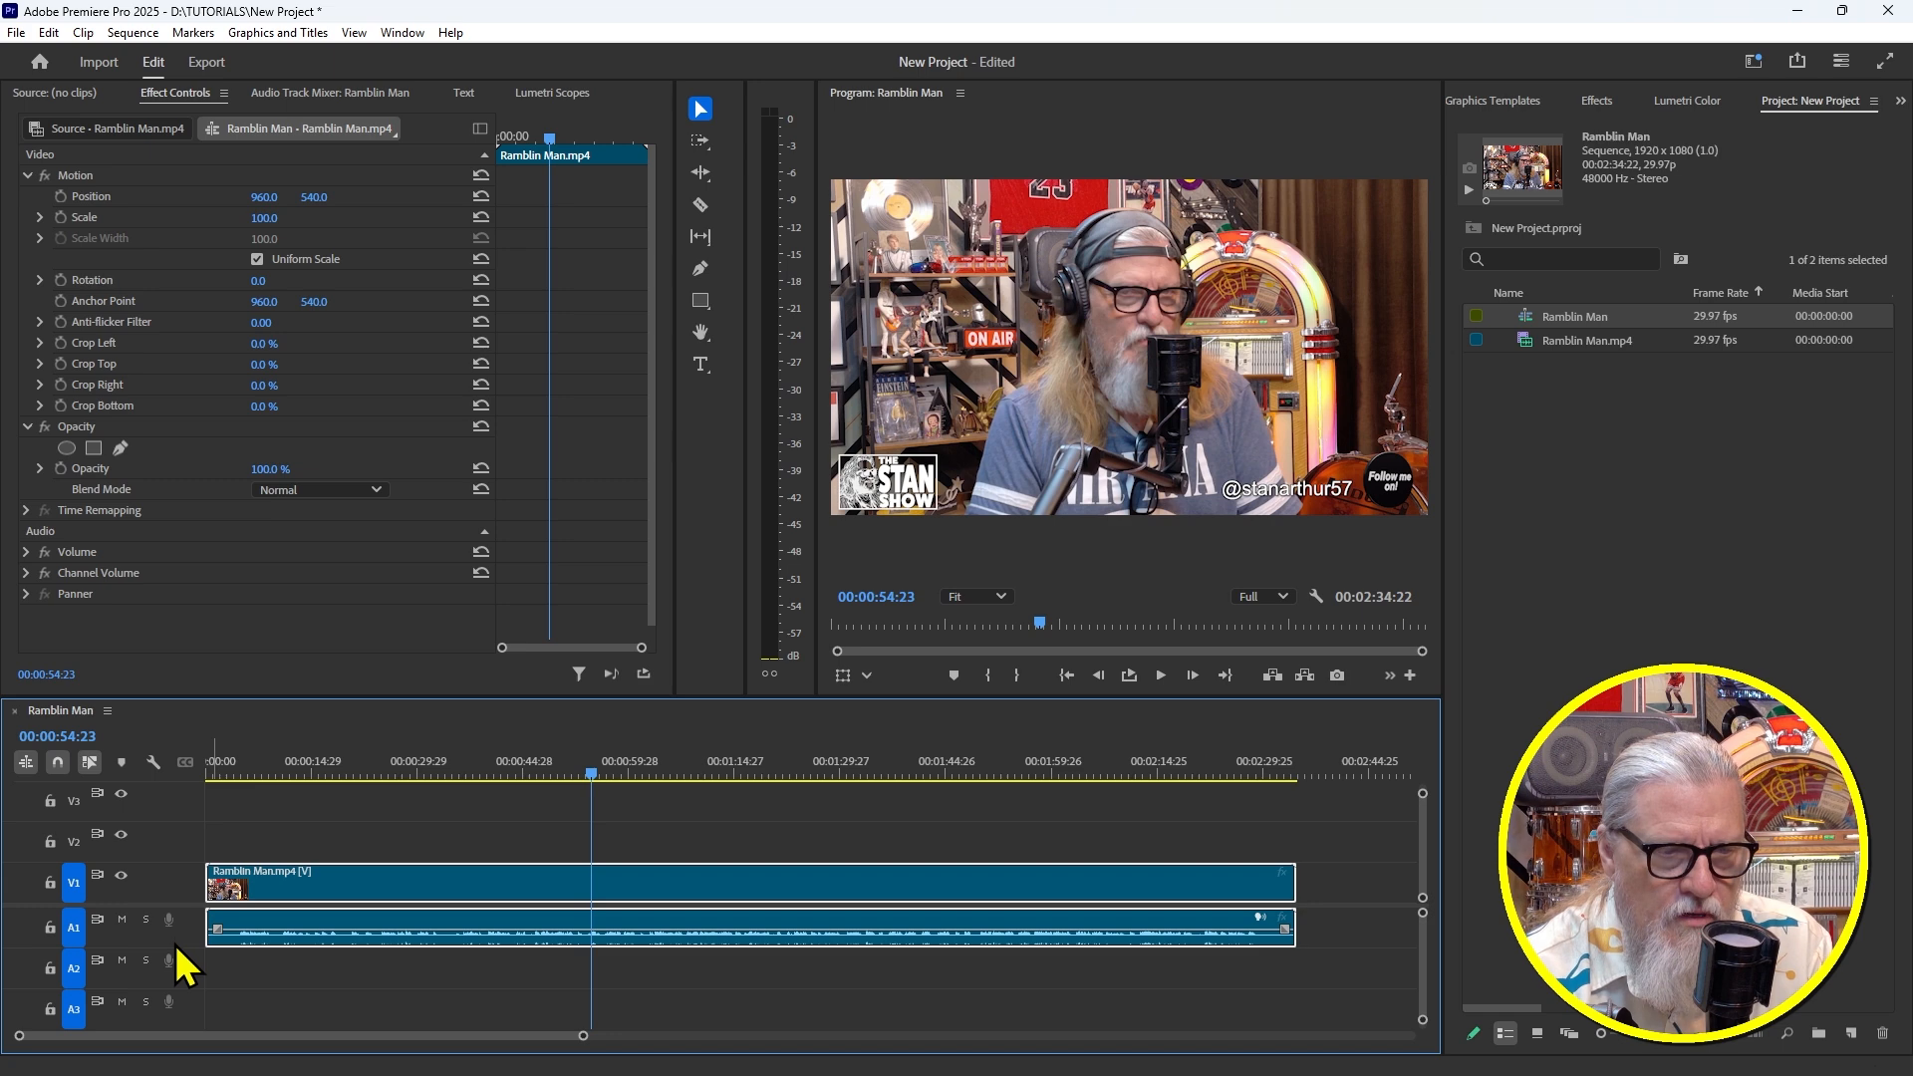
Make the Audio 1 track taller so its waveform is readable
drag(180, 945, 185, 981)
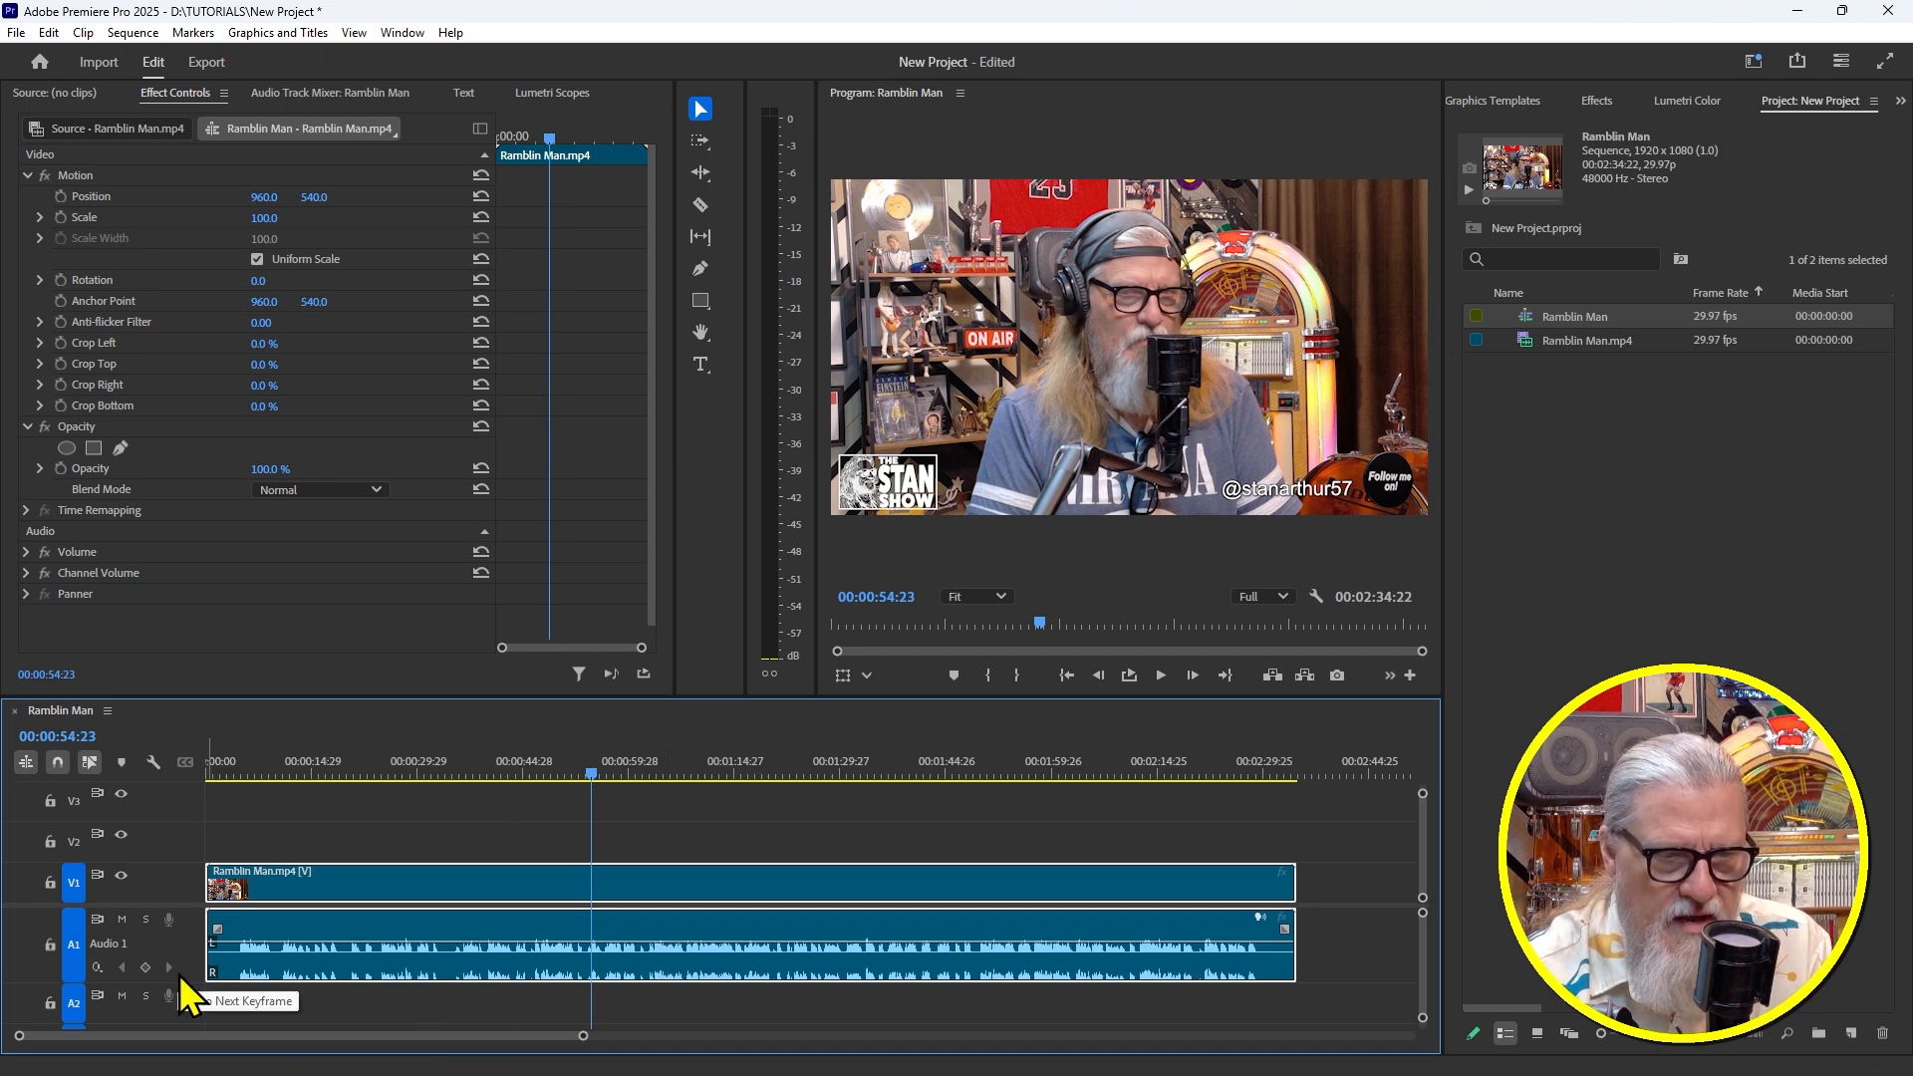
drag(182, 984, 181, 1004)
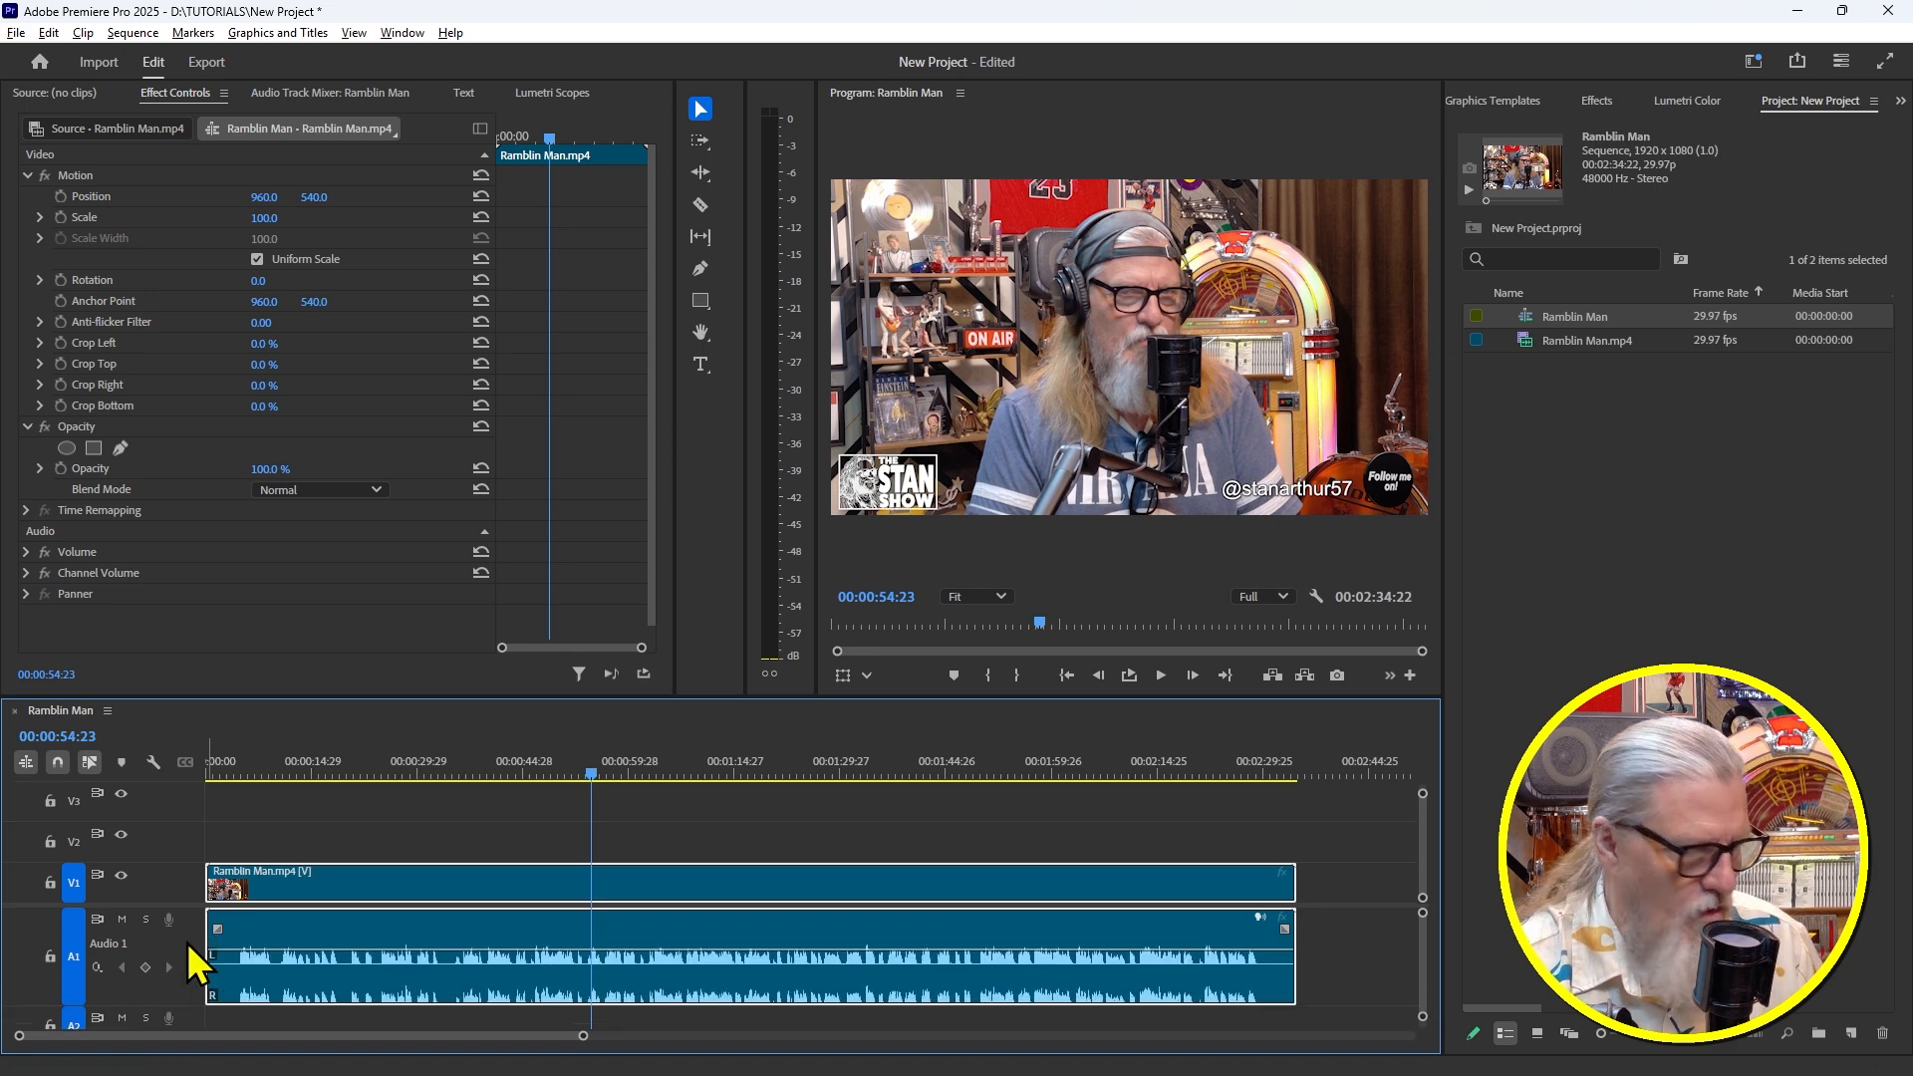
scroll(194, 962, down, 3)
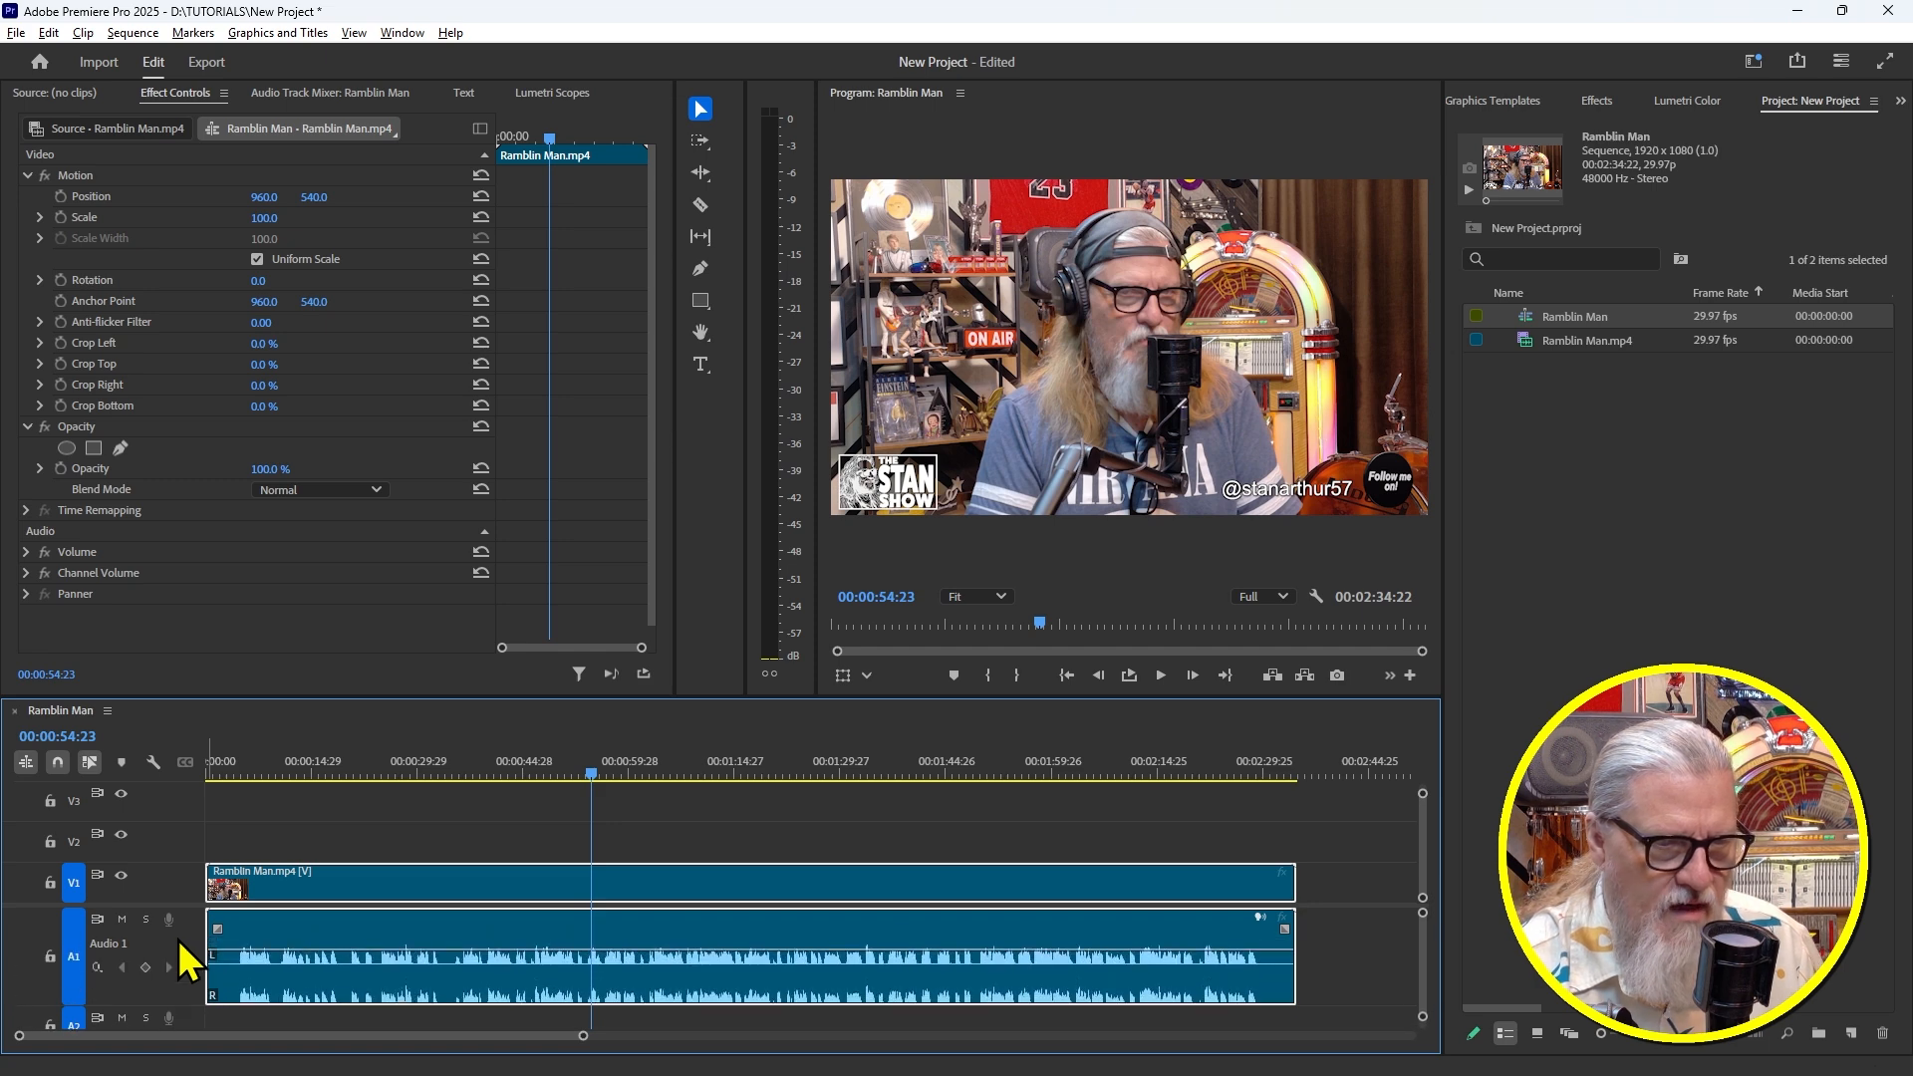
scroll(187, 962, down, 3)
scroll(187, 962, up, 4)
scroll(187, 962, down, 4)
scroll(188, 961, up, 4)
scroll(187, 962, down, 2)
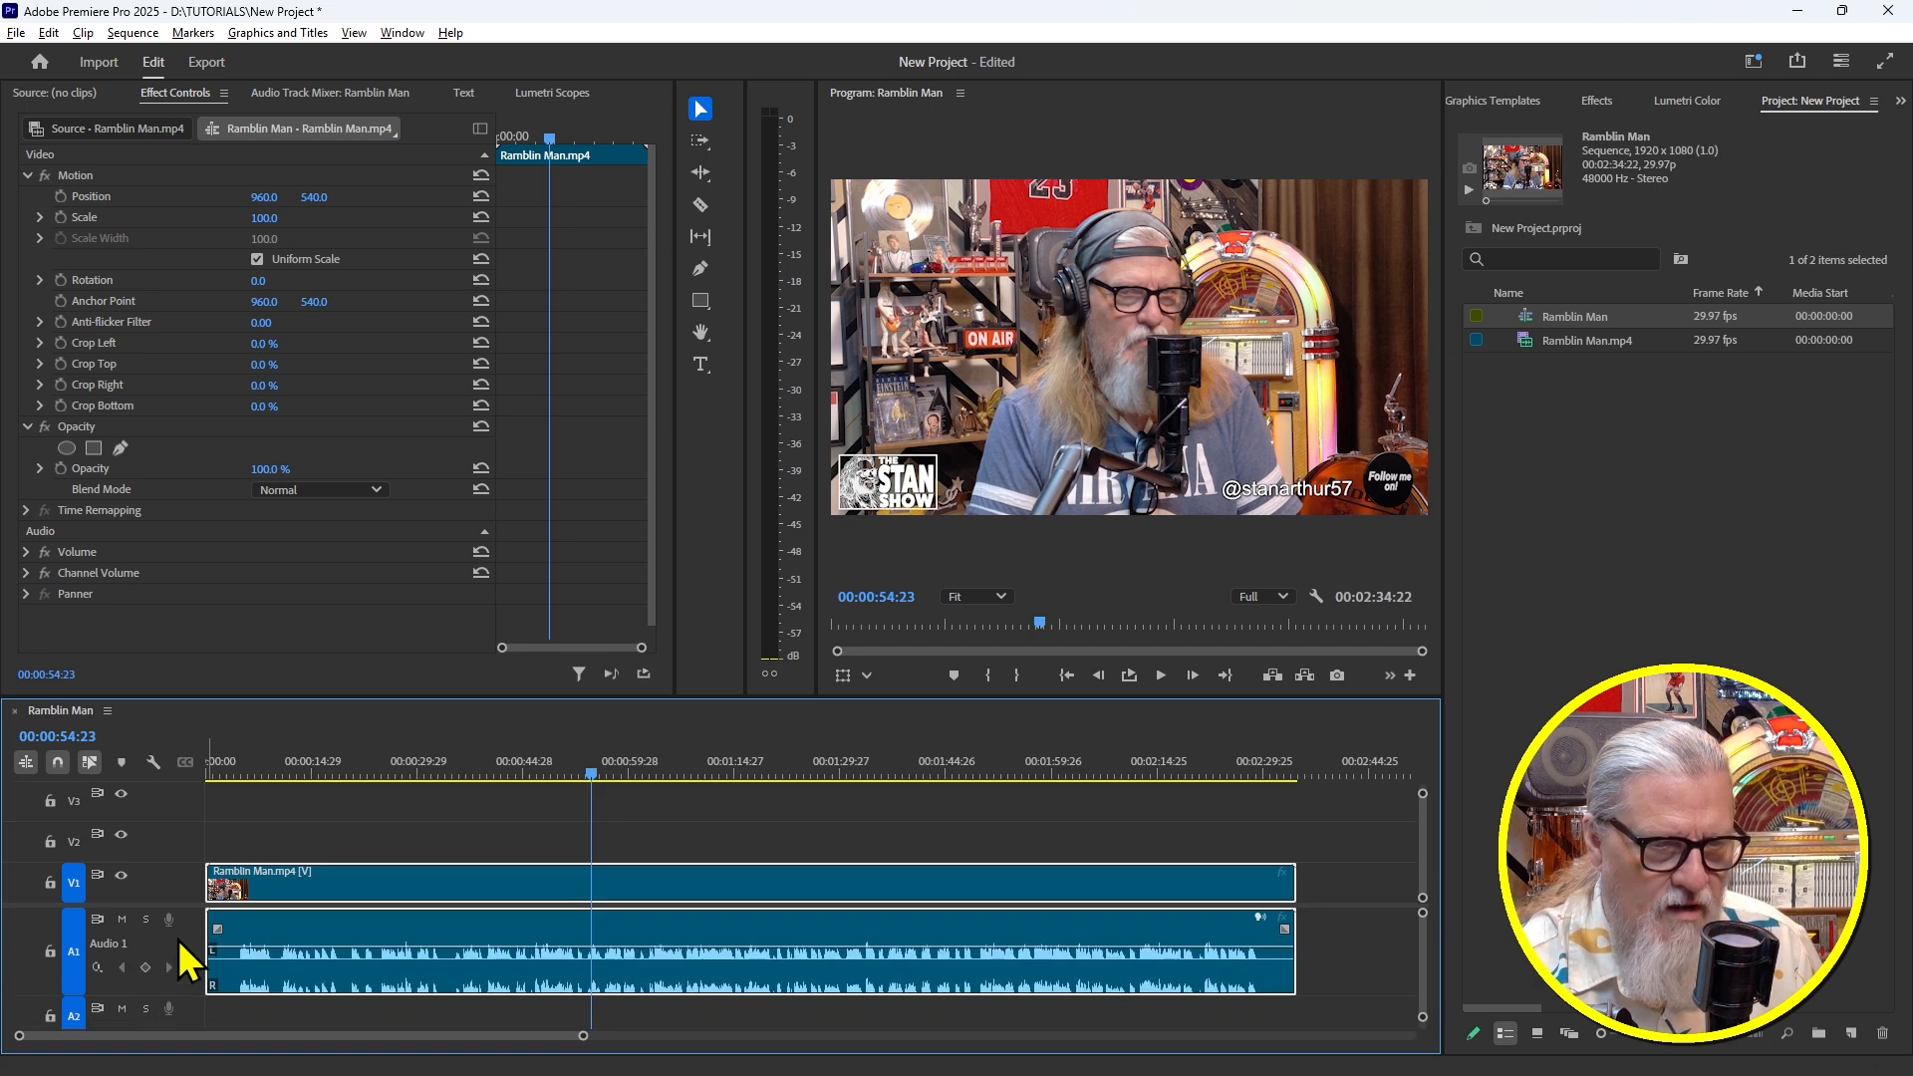
Reselect the Ramblin Man clip and show the Lumetri Color panel
click(700, 844)
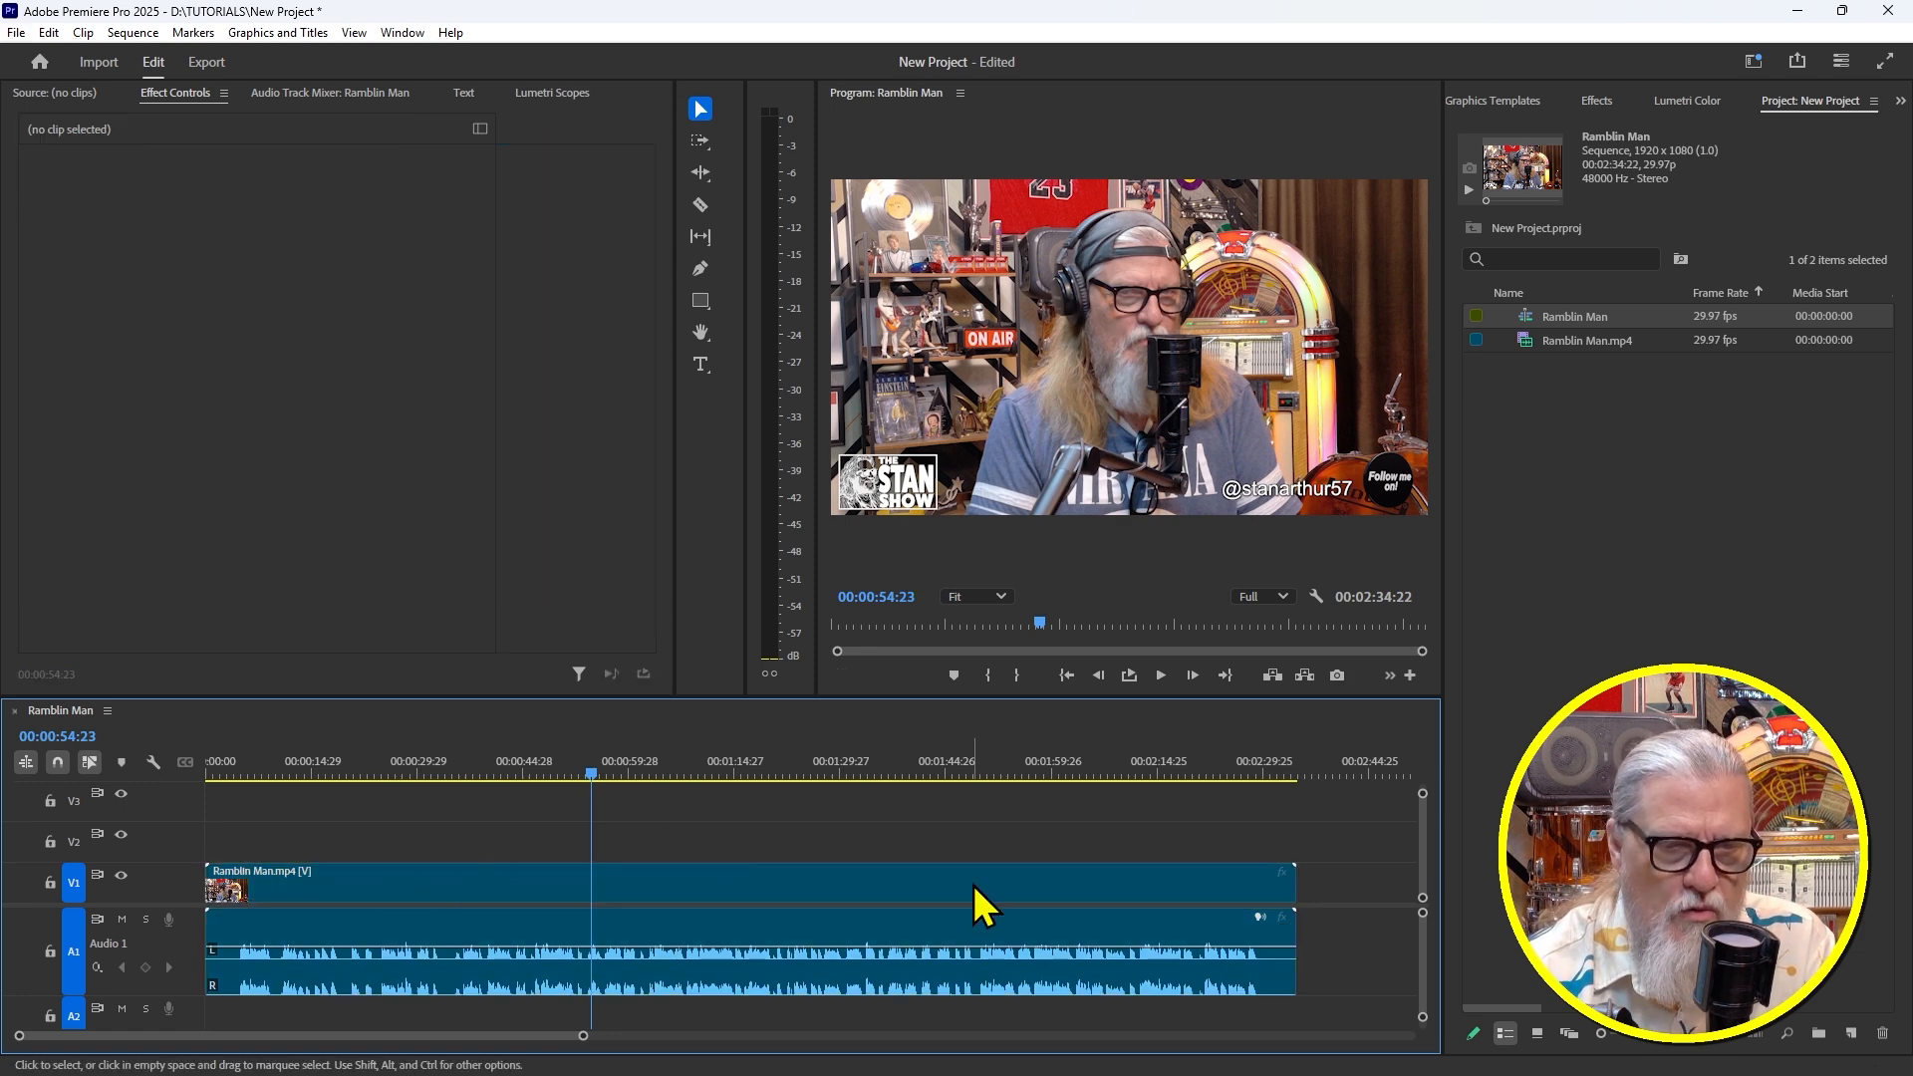
click(746, 894)
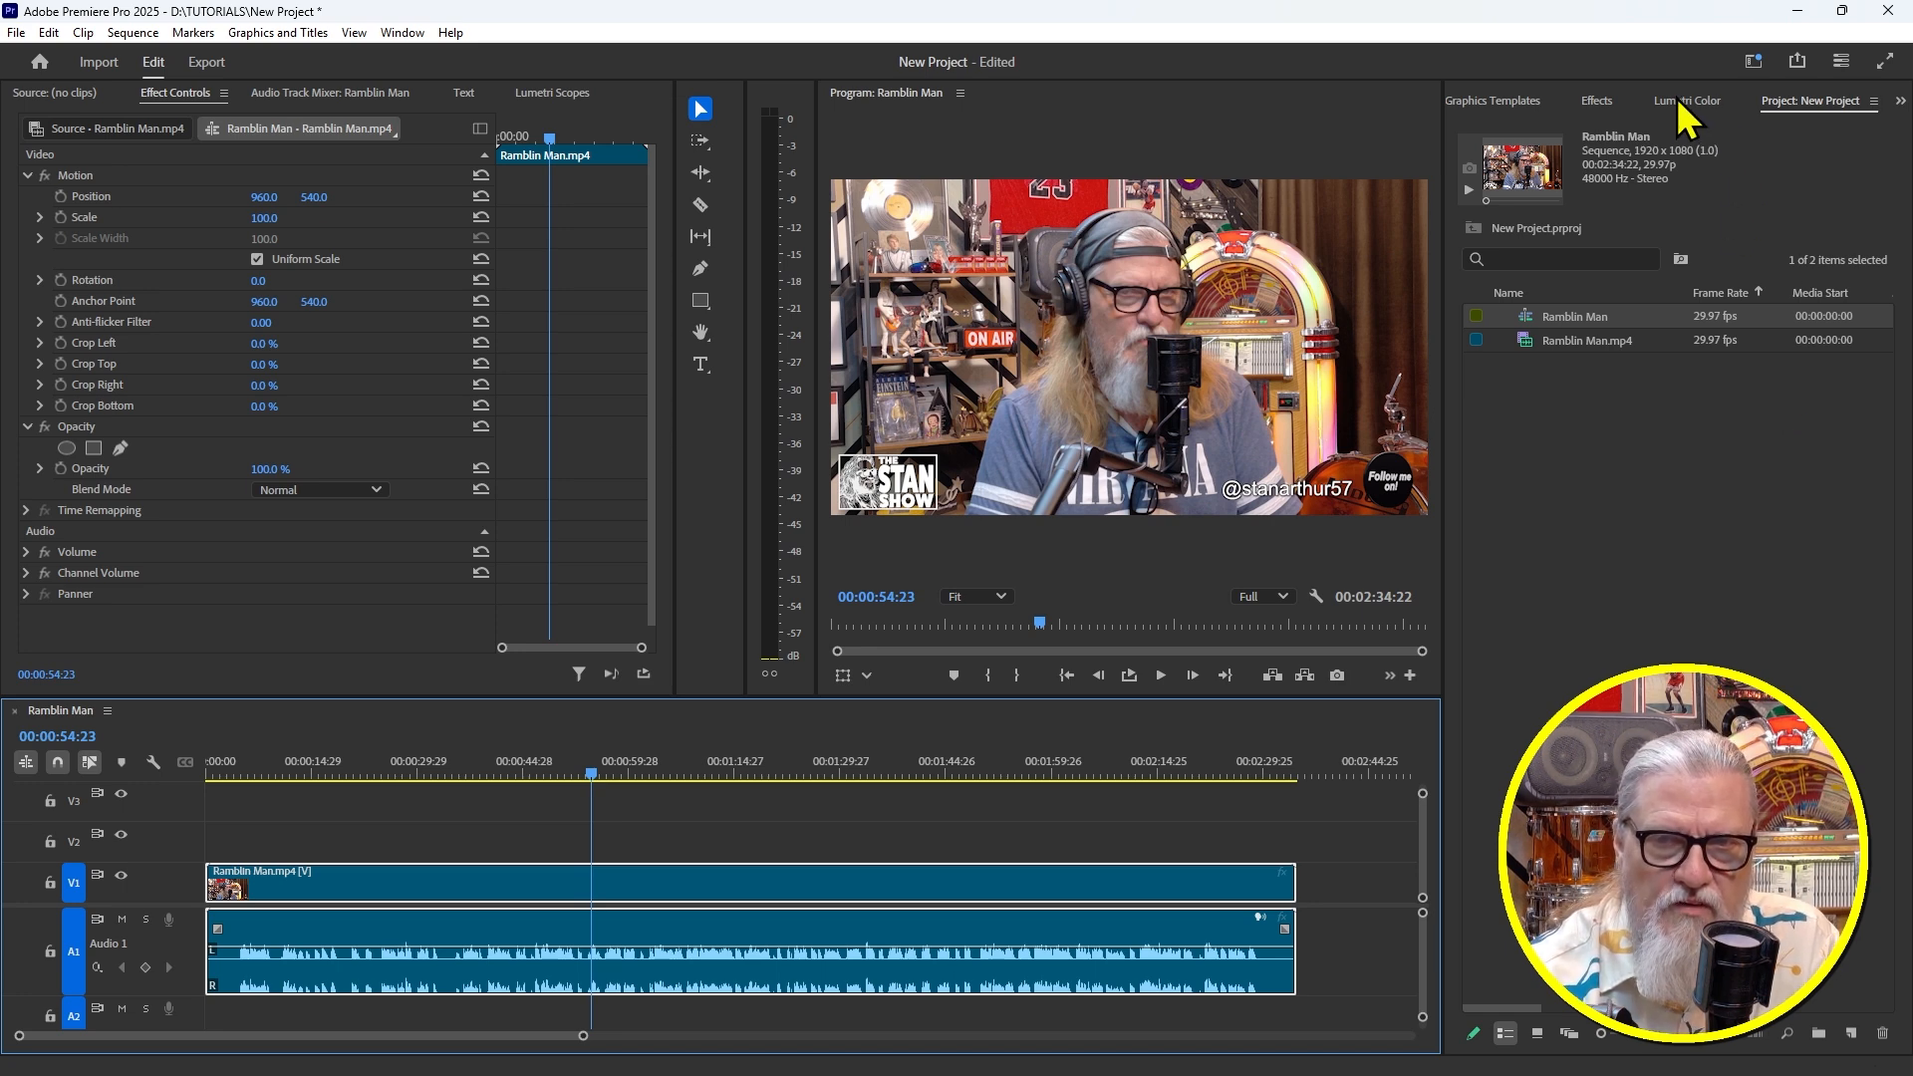
click(1680, 100)
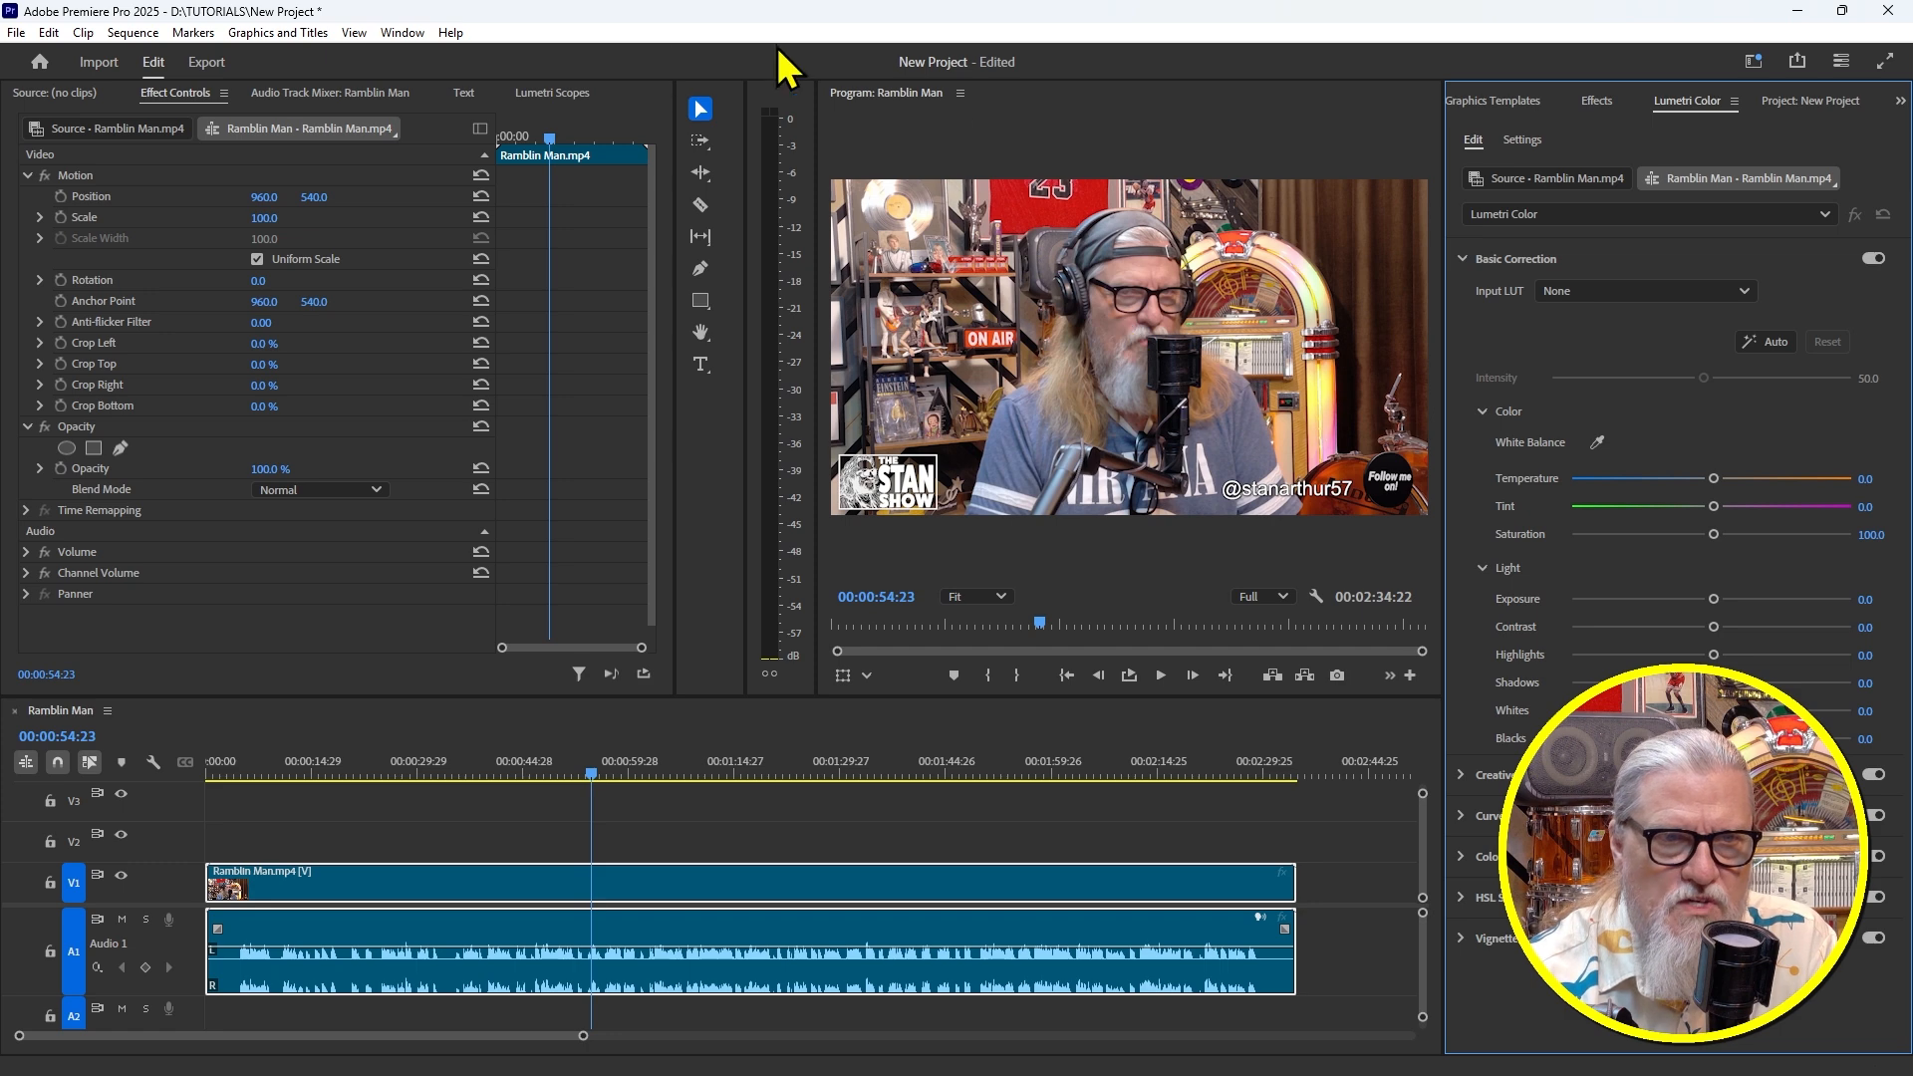
Apply Lumetri Auto Basic Correction (Contrast -10.3, Highlights -6.4, Whites -7.1) to the clip
click(399, 33)
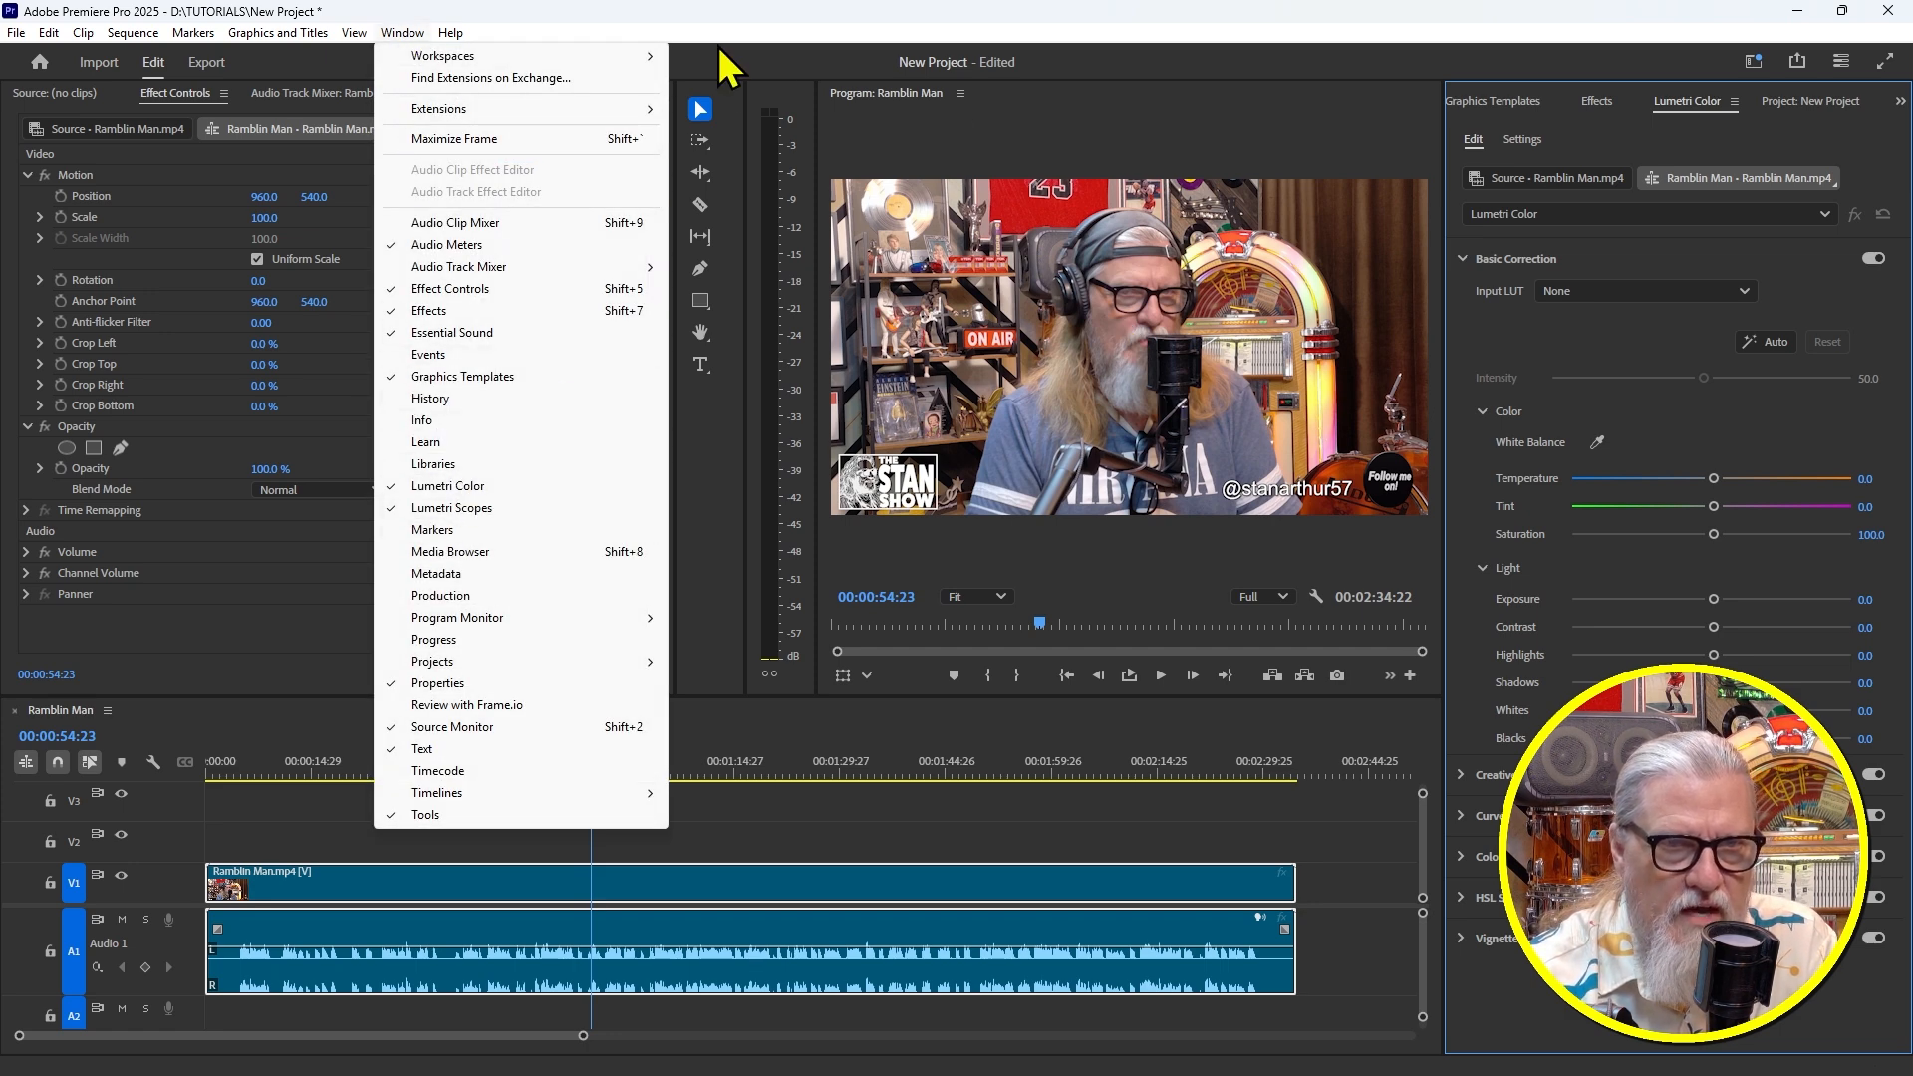
click(773, 4)
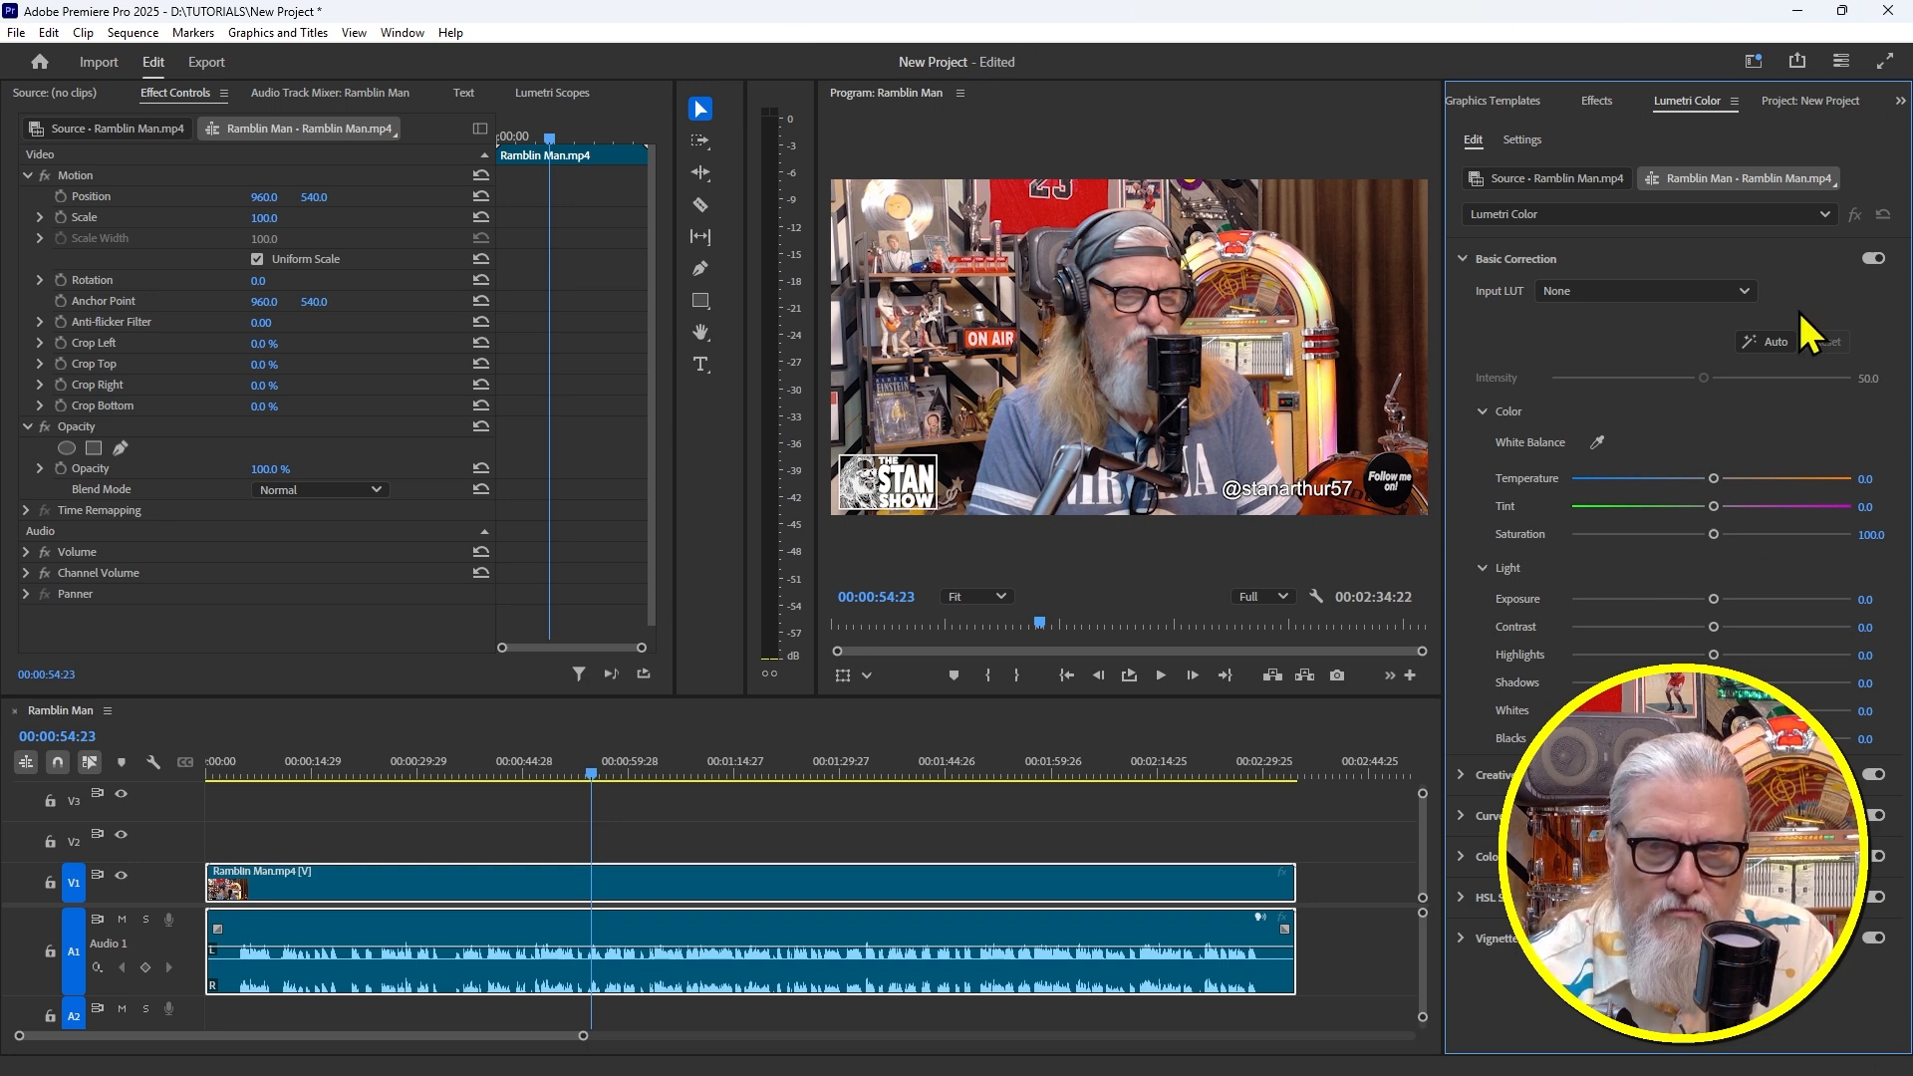
click(1470, 261)
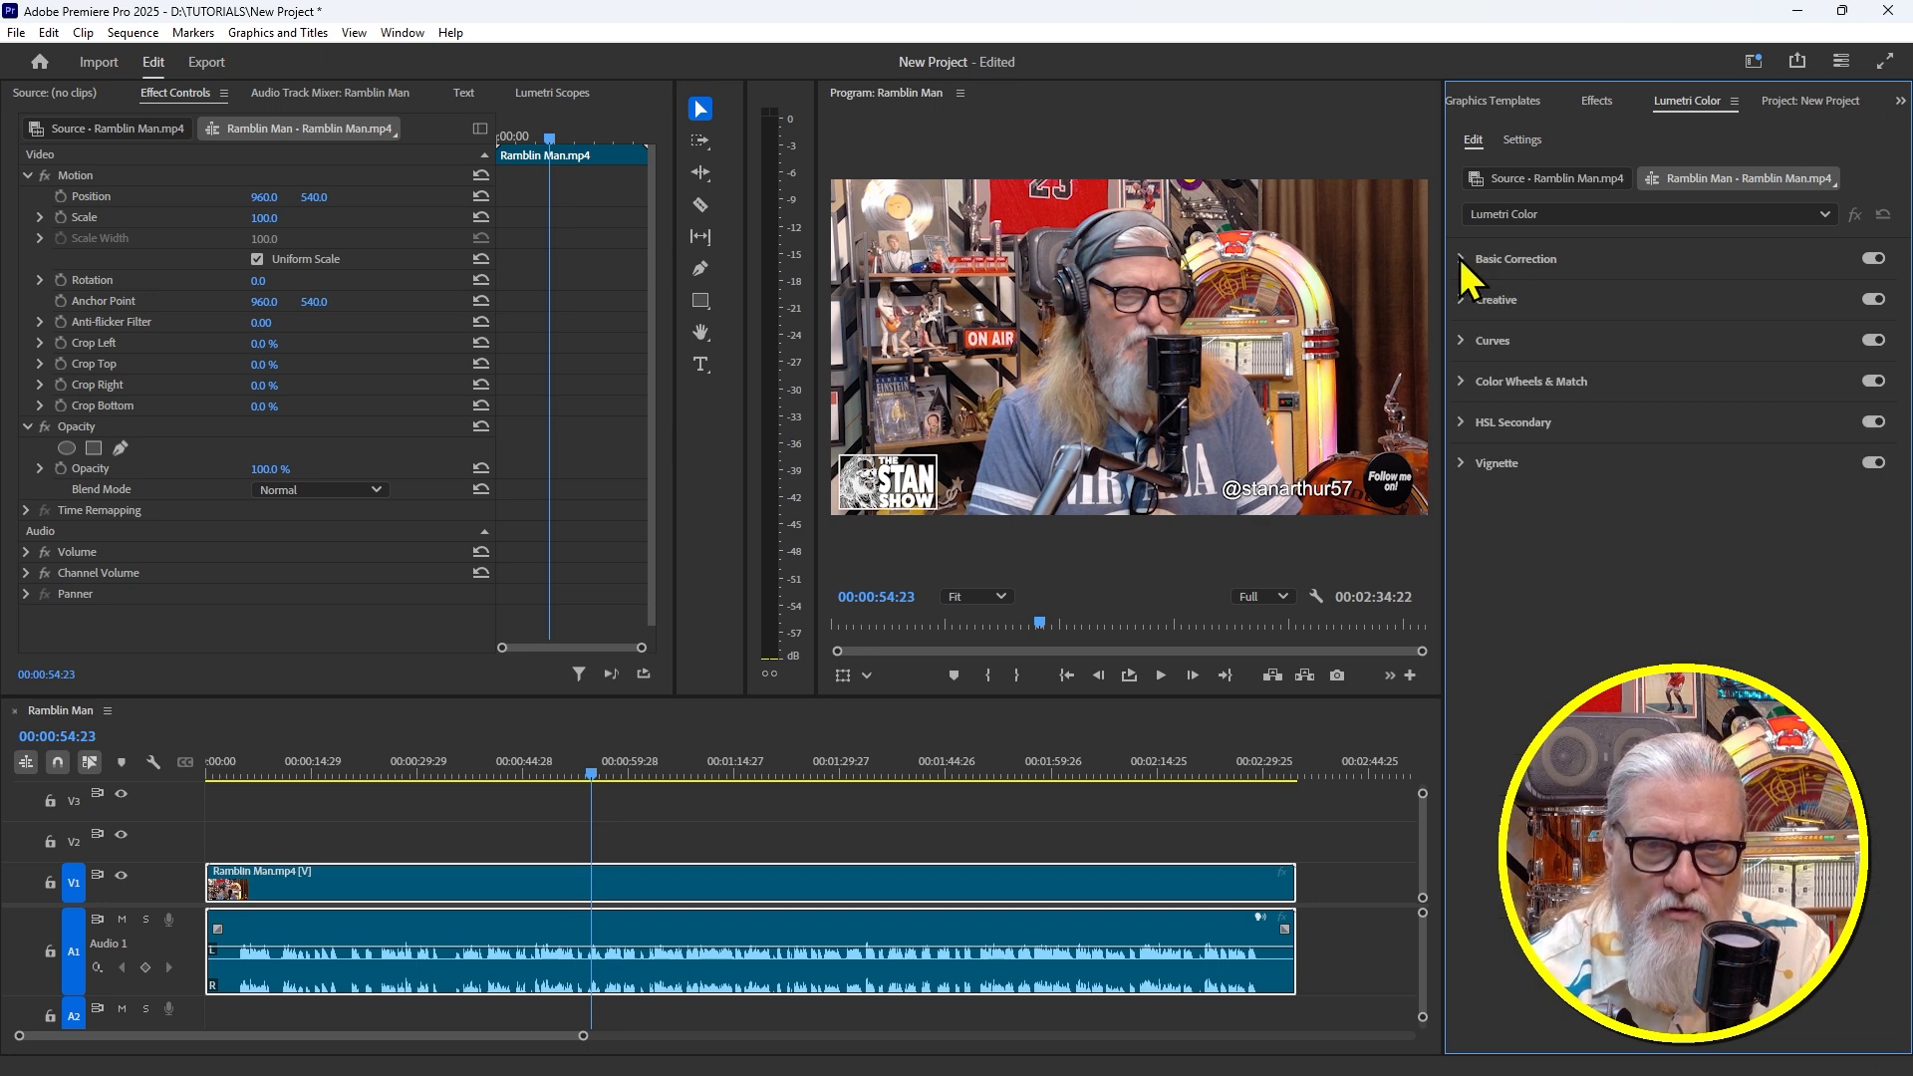
click(1464, 258)
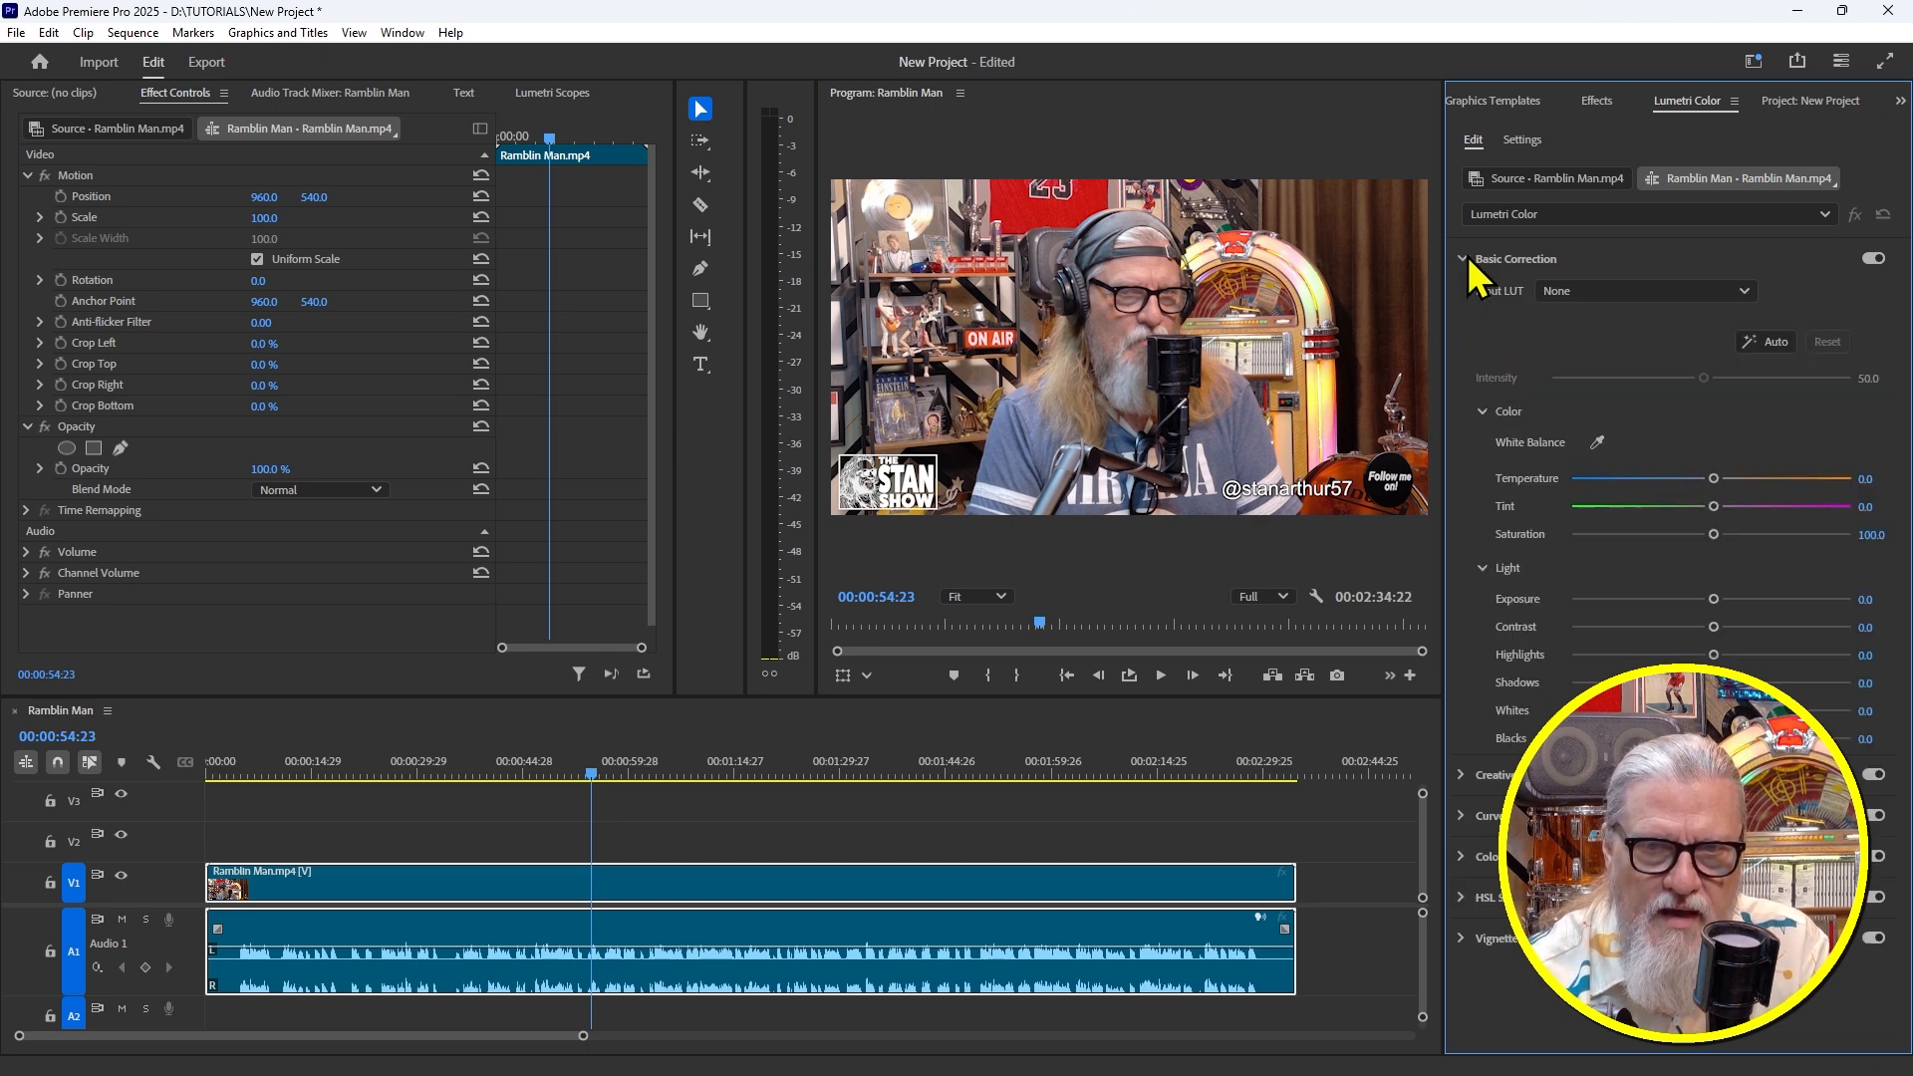
click(1774, 340)
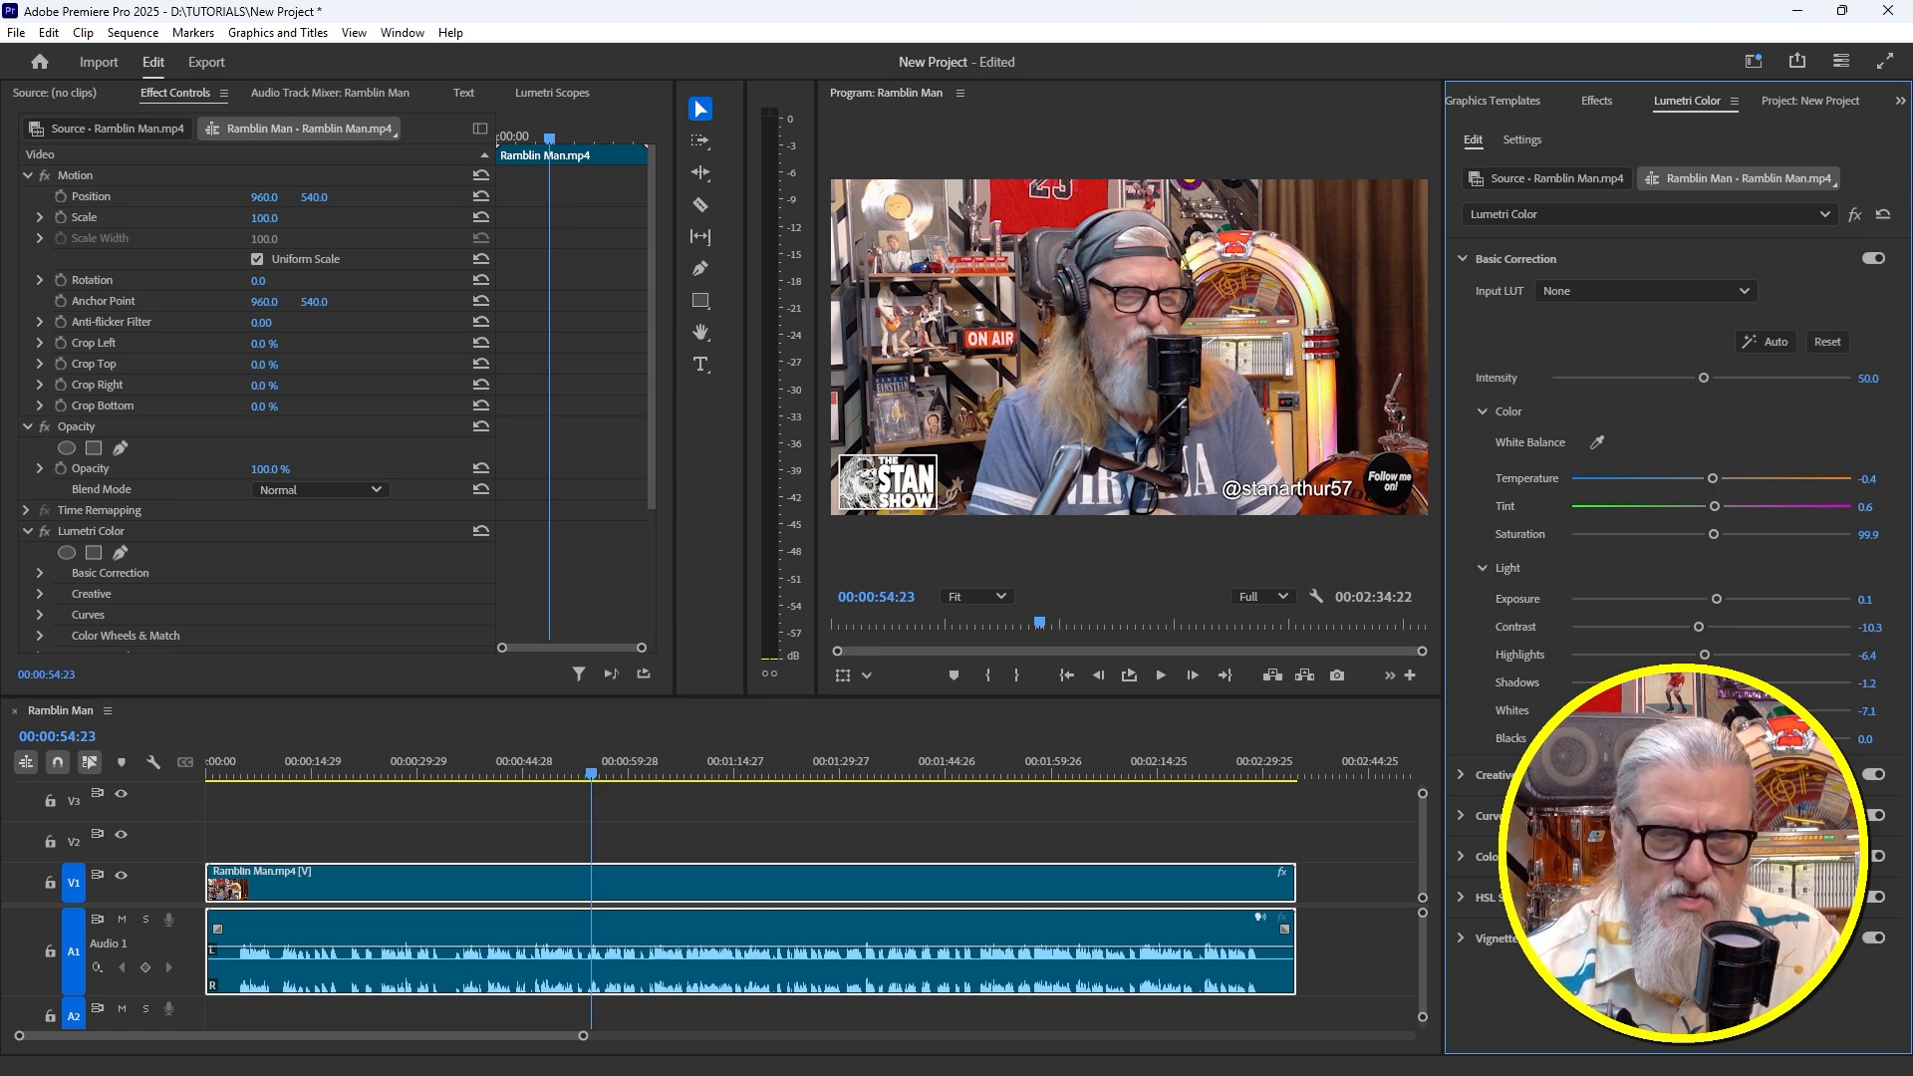
drag(595, 769, 717, 818)
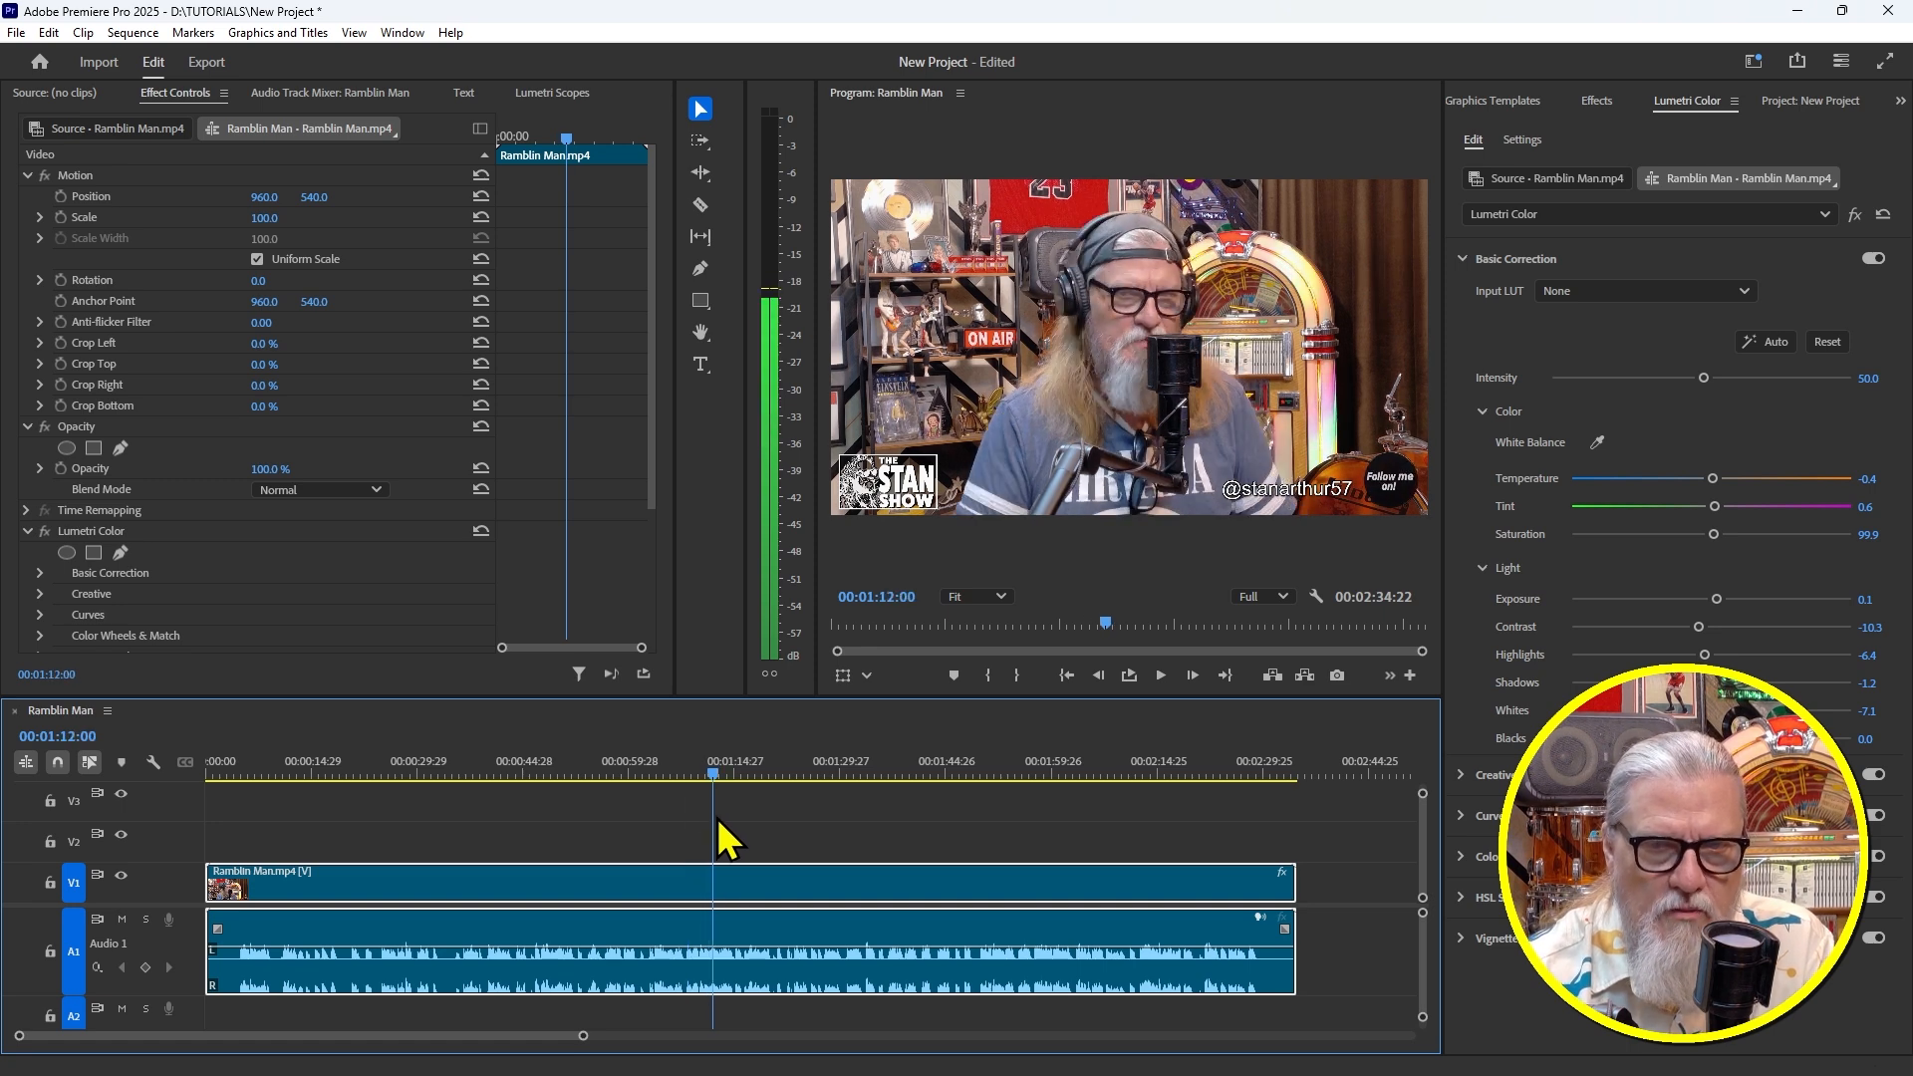
click(1873, 259)
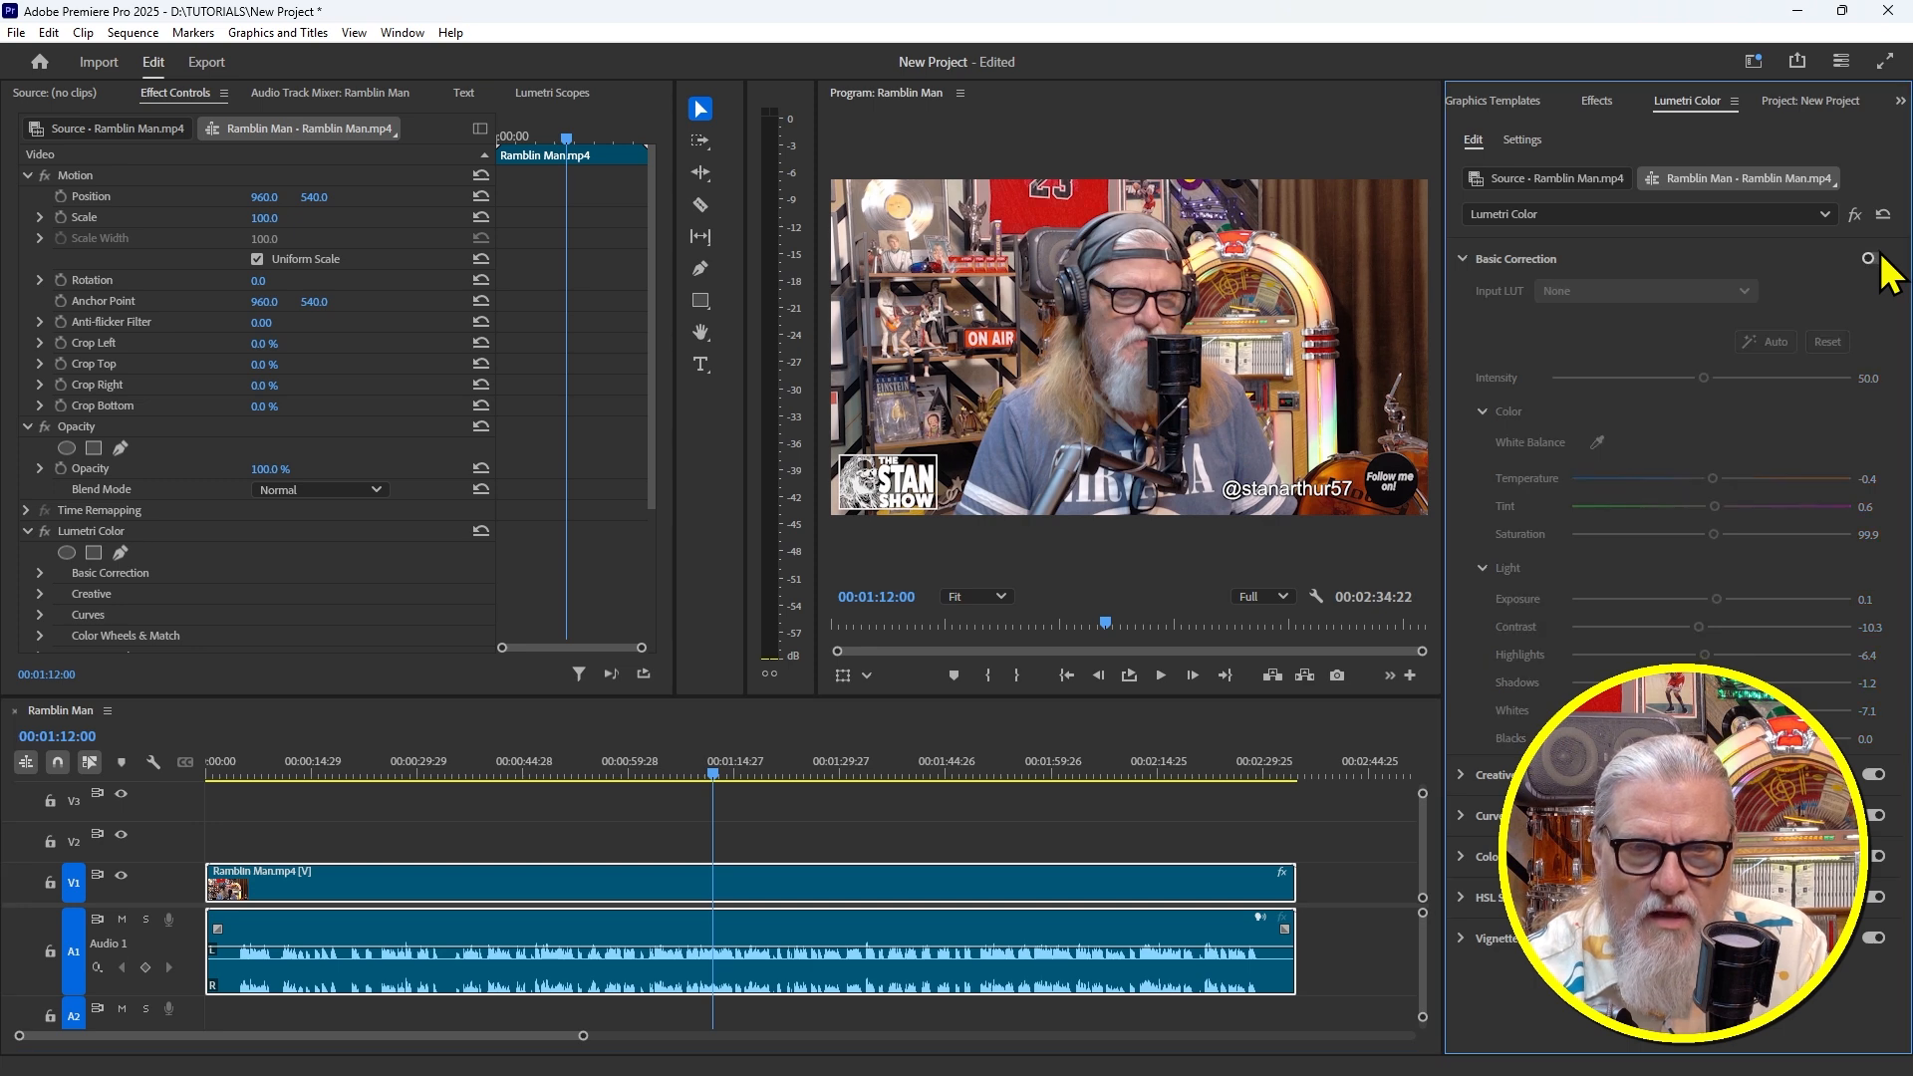
click(1874, 260)
click(1874, 259)
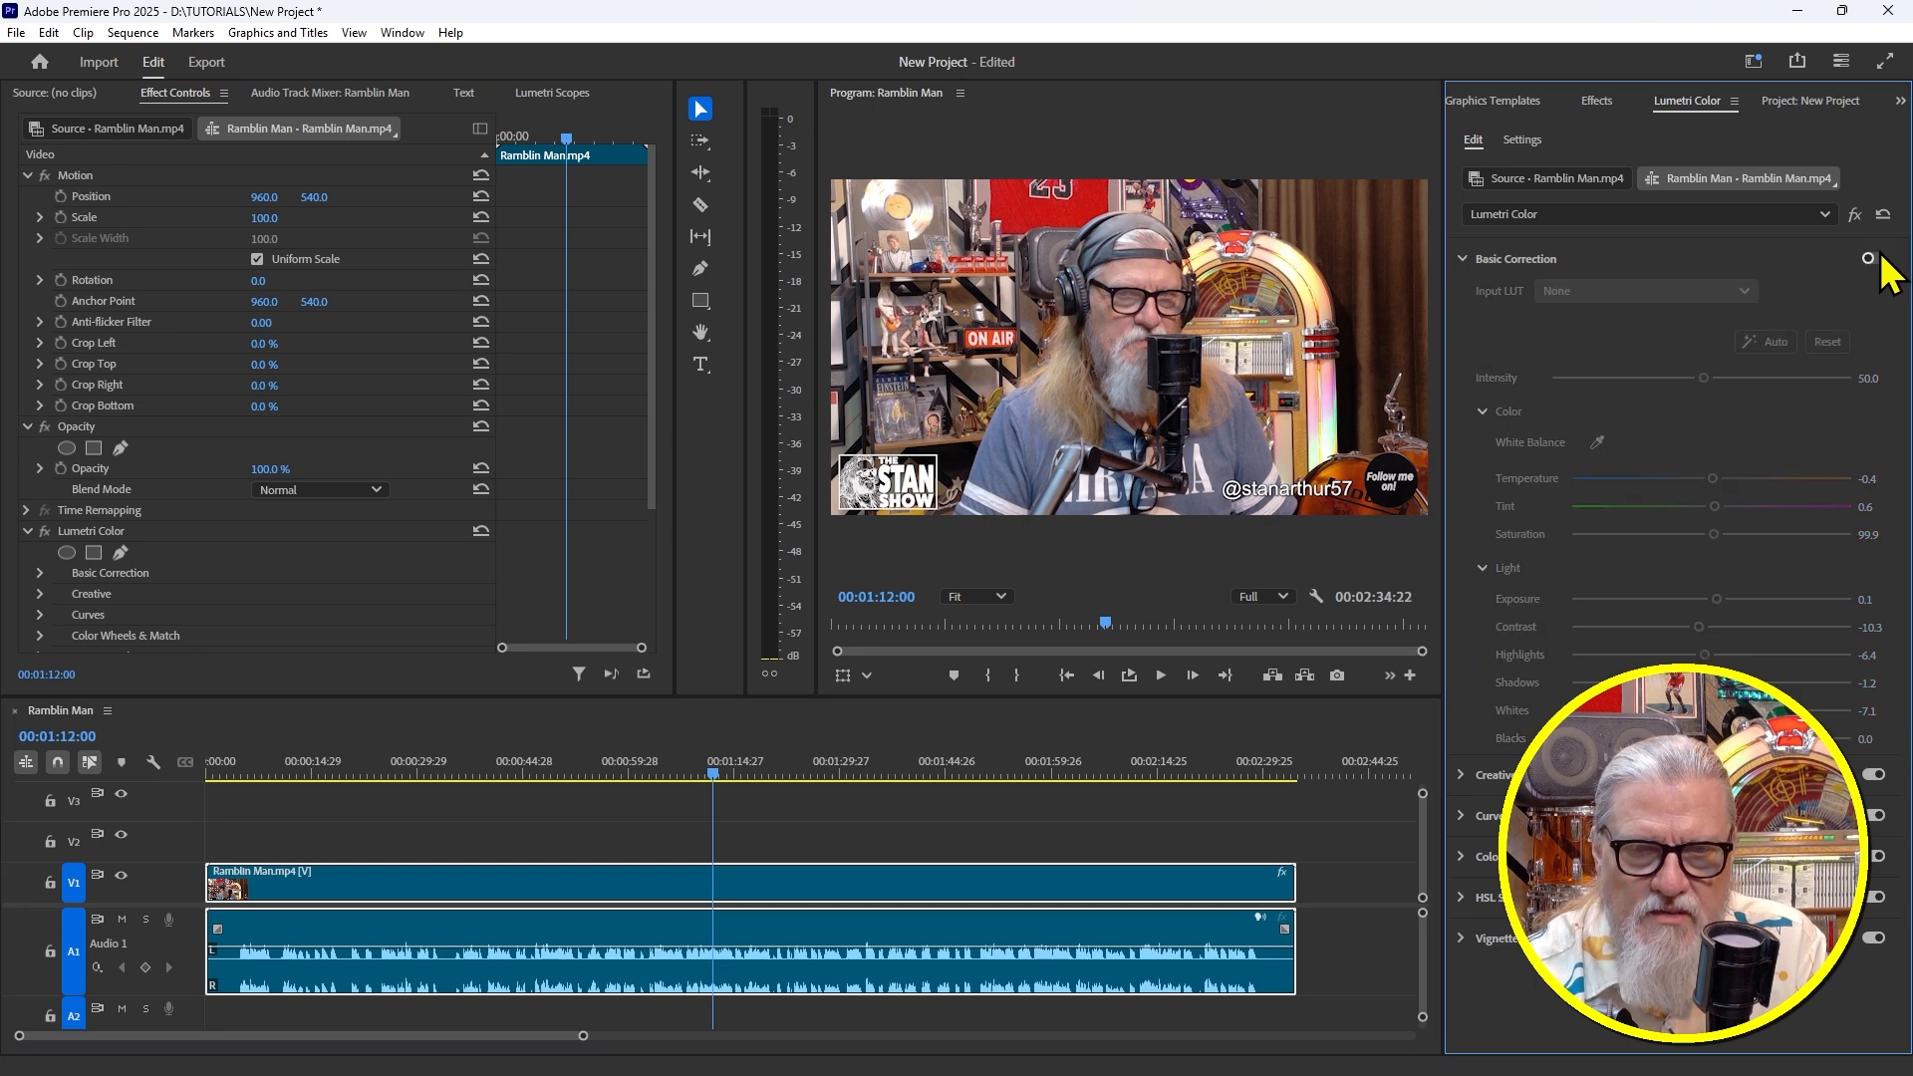
click(1880, 263)
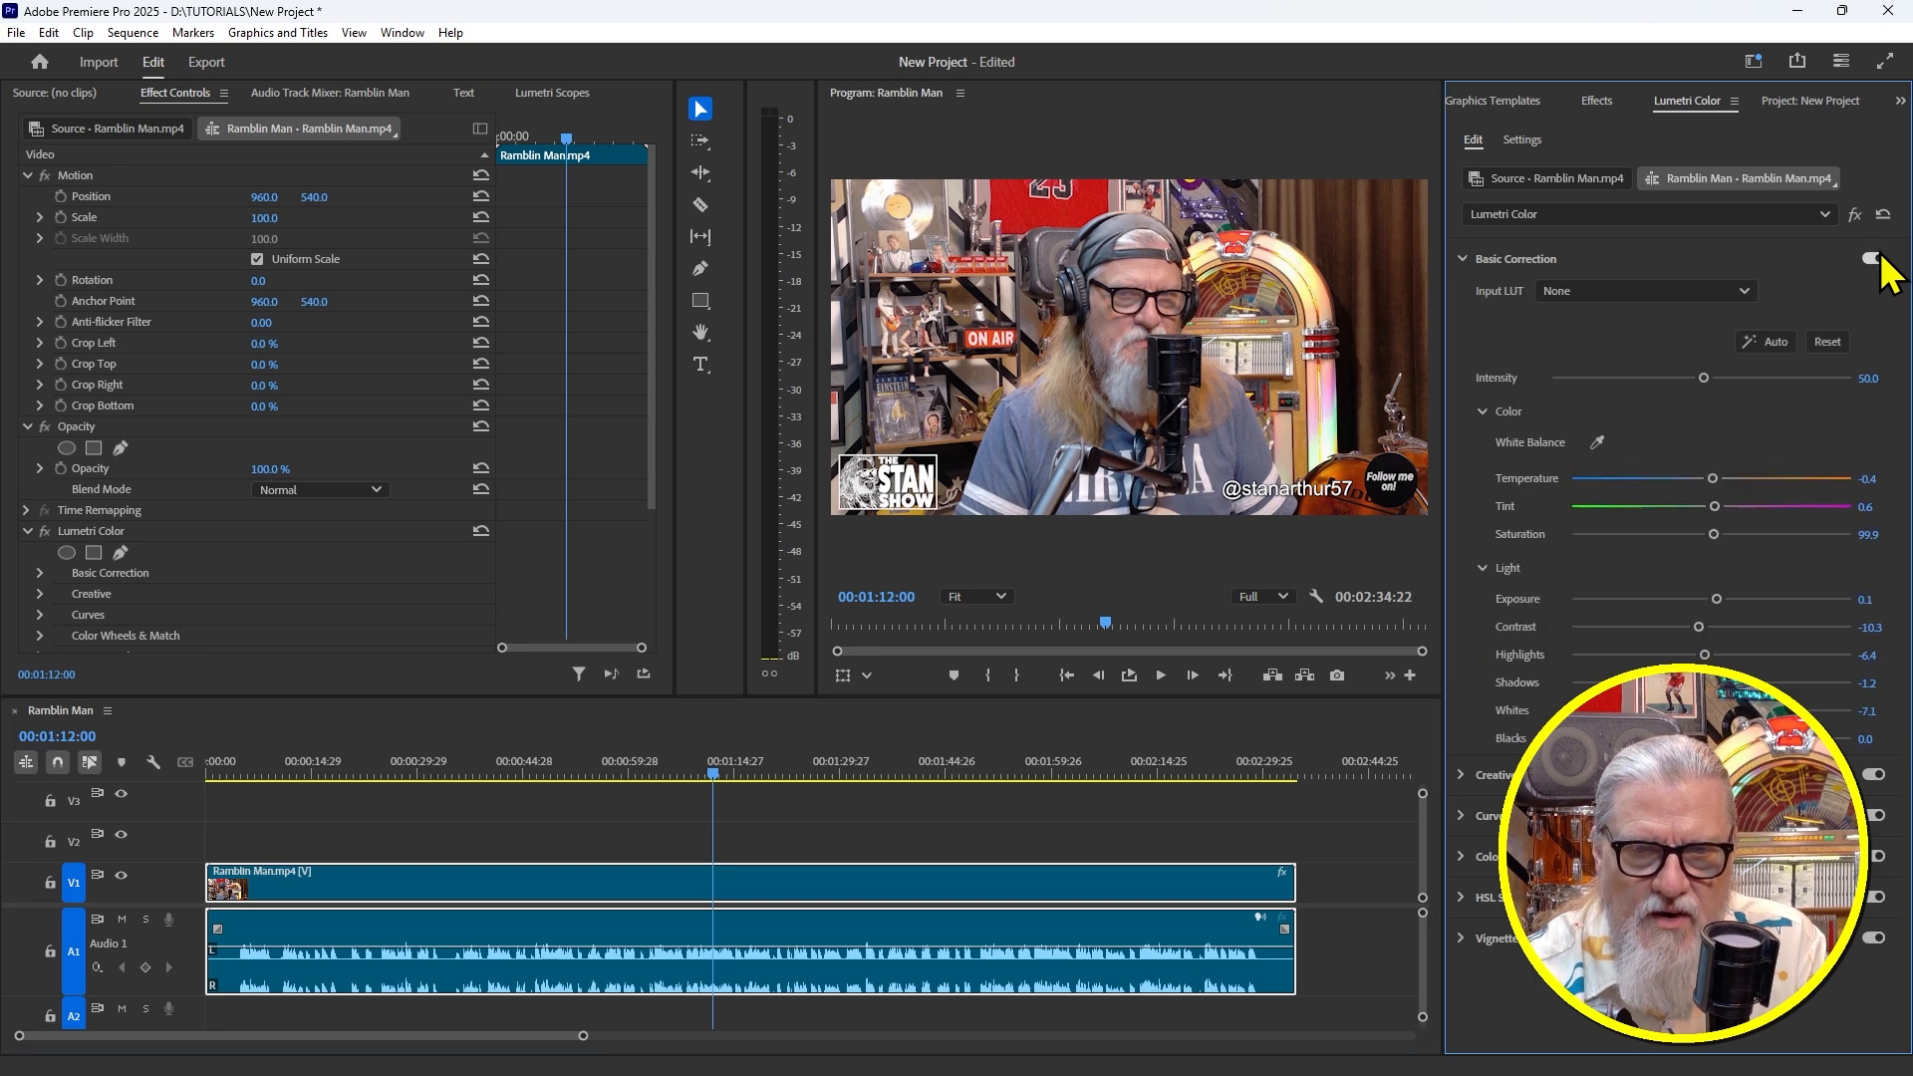
click(731, 772)
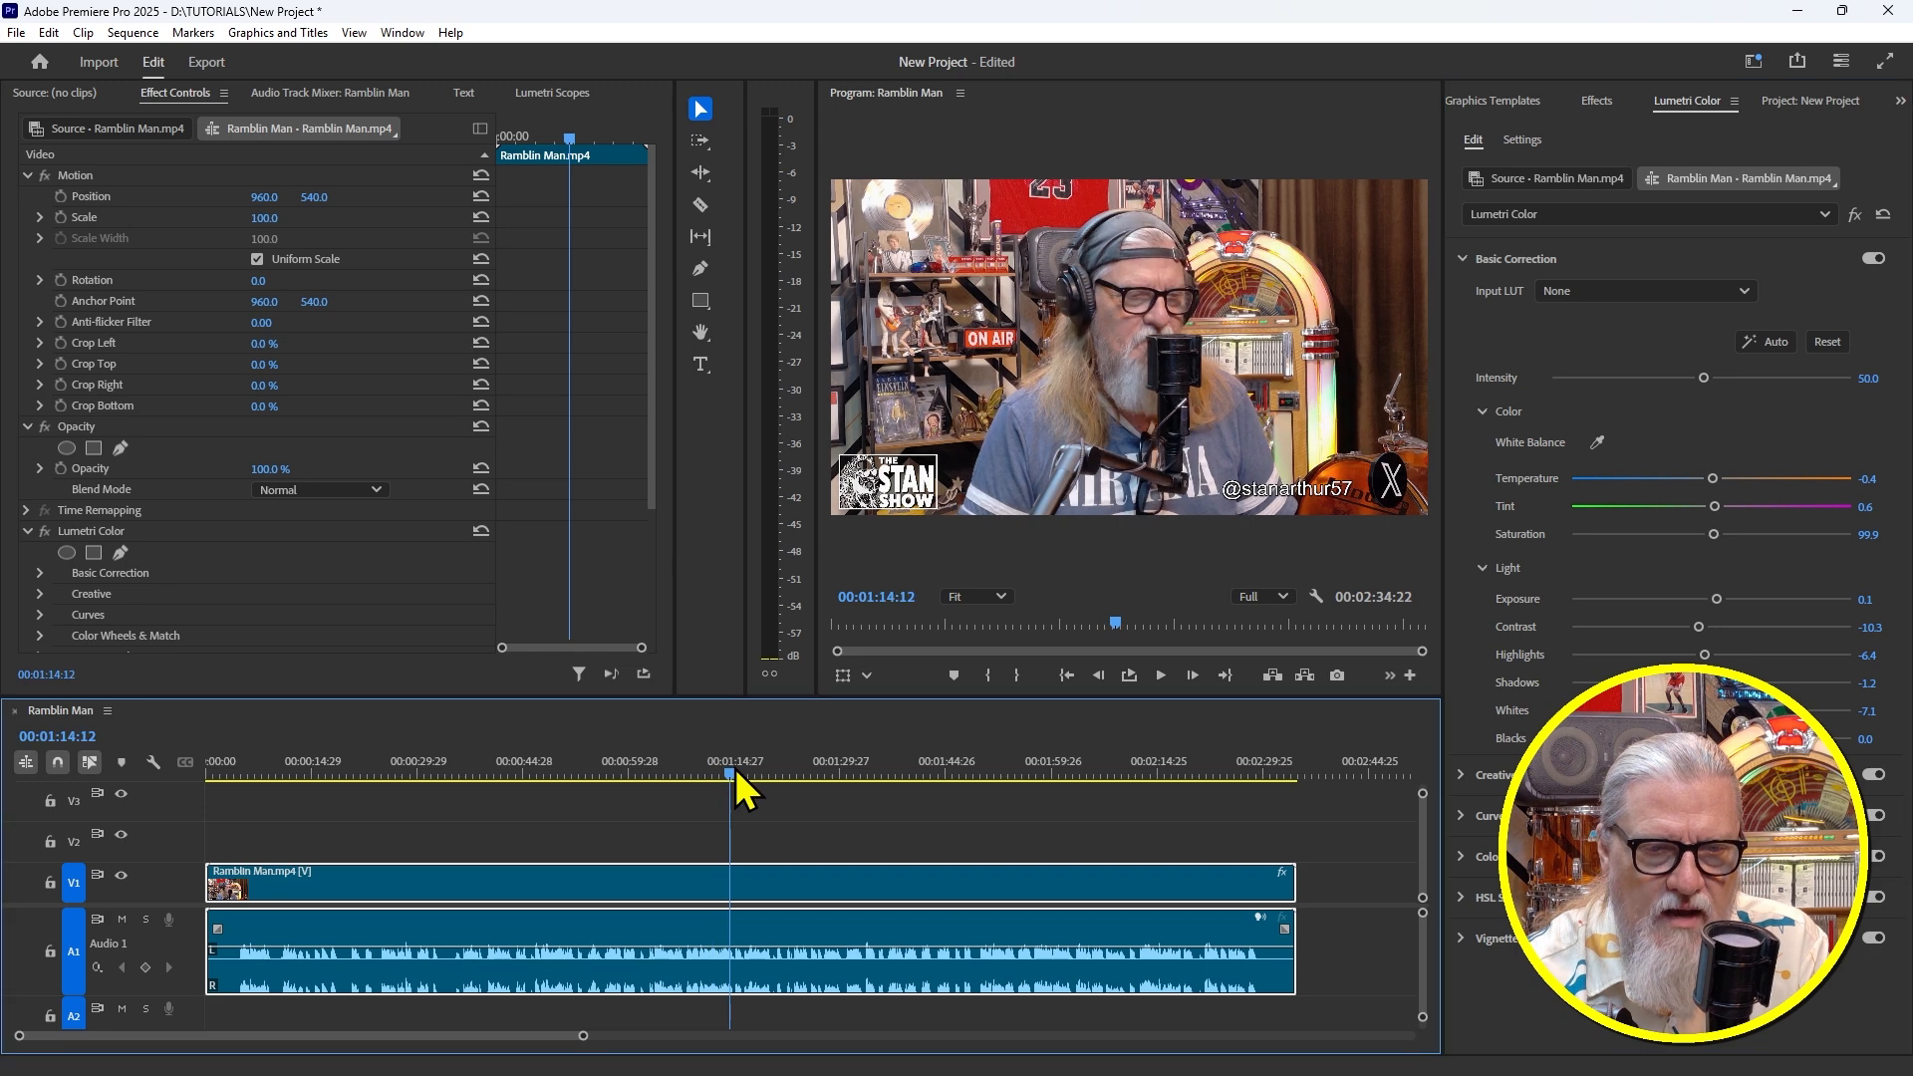
Display Lumetri Scopes with the RGB Parade and YUV Vectorscope, leaving the scope type unchanged
click(558, 94)
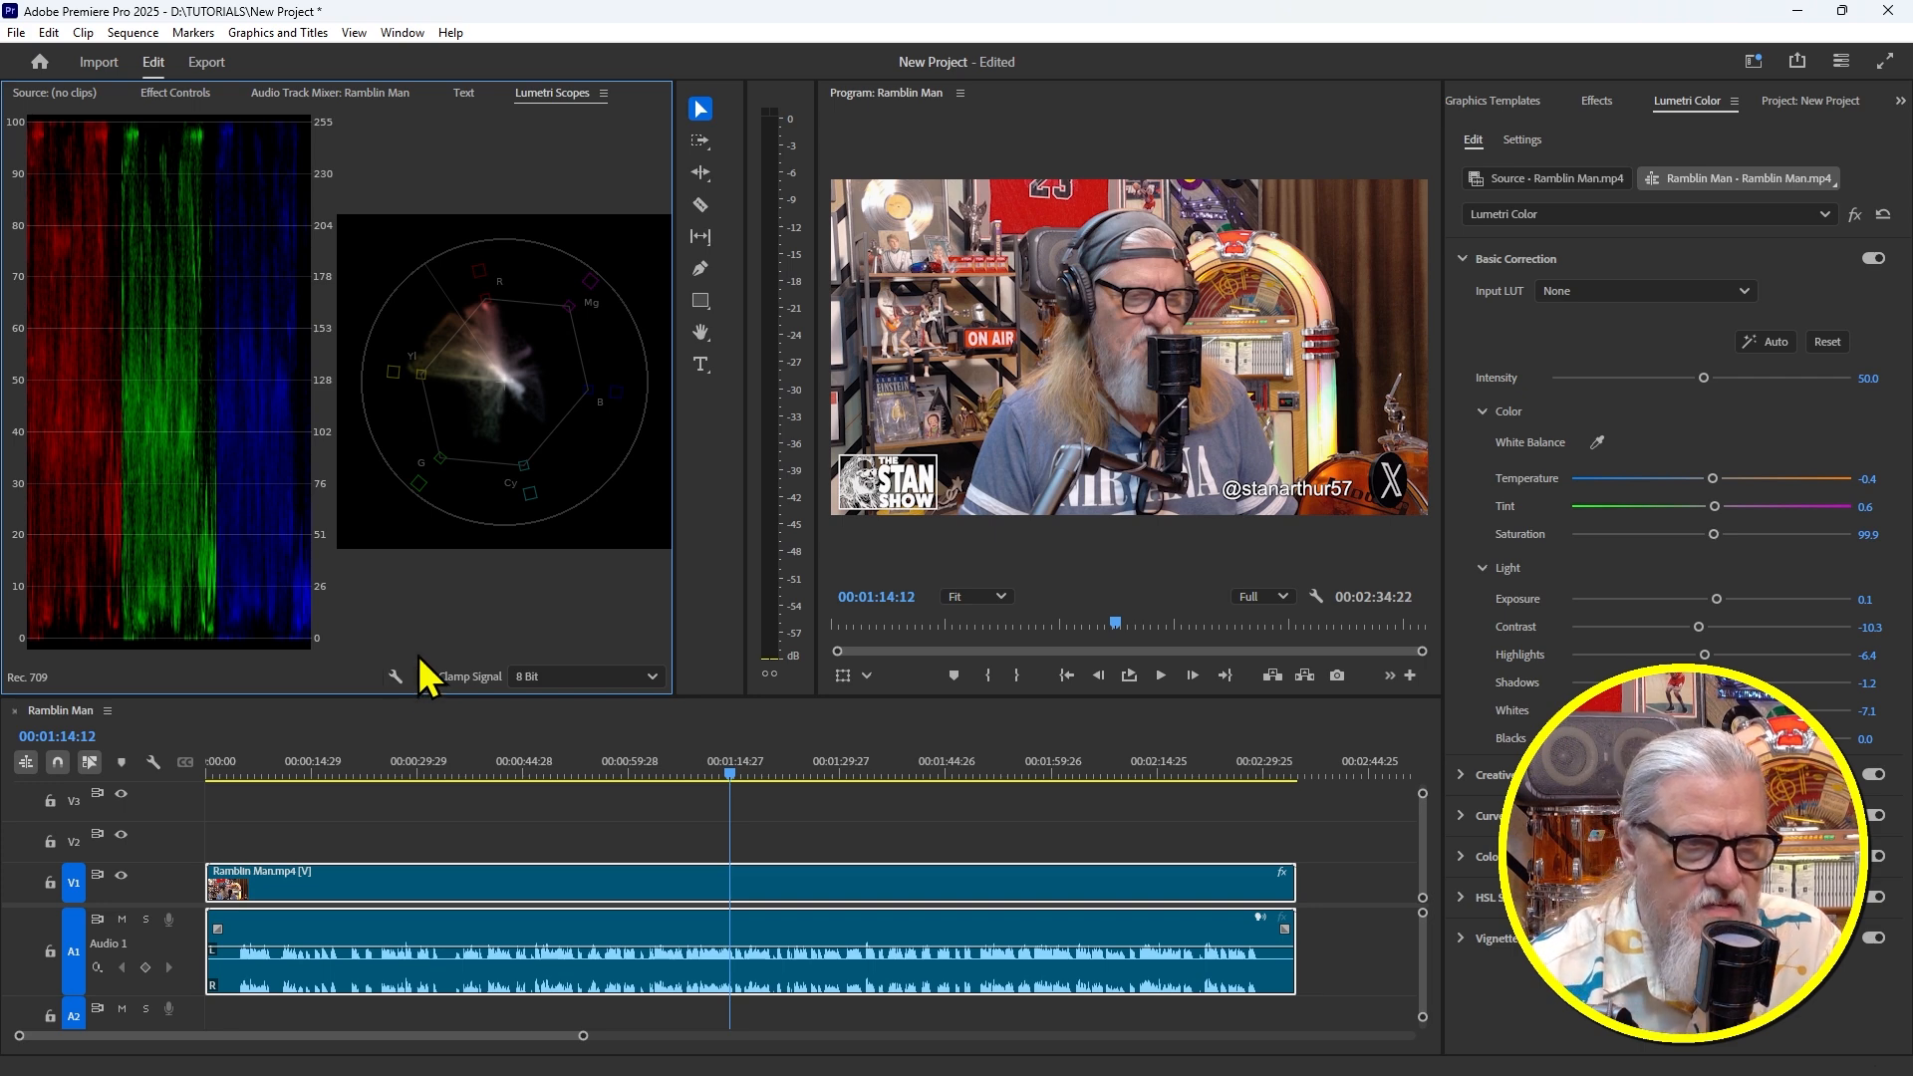
right_click(232, 356)
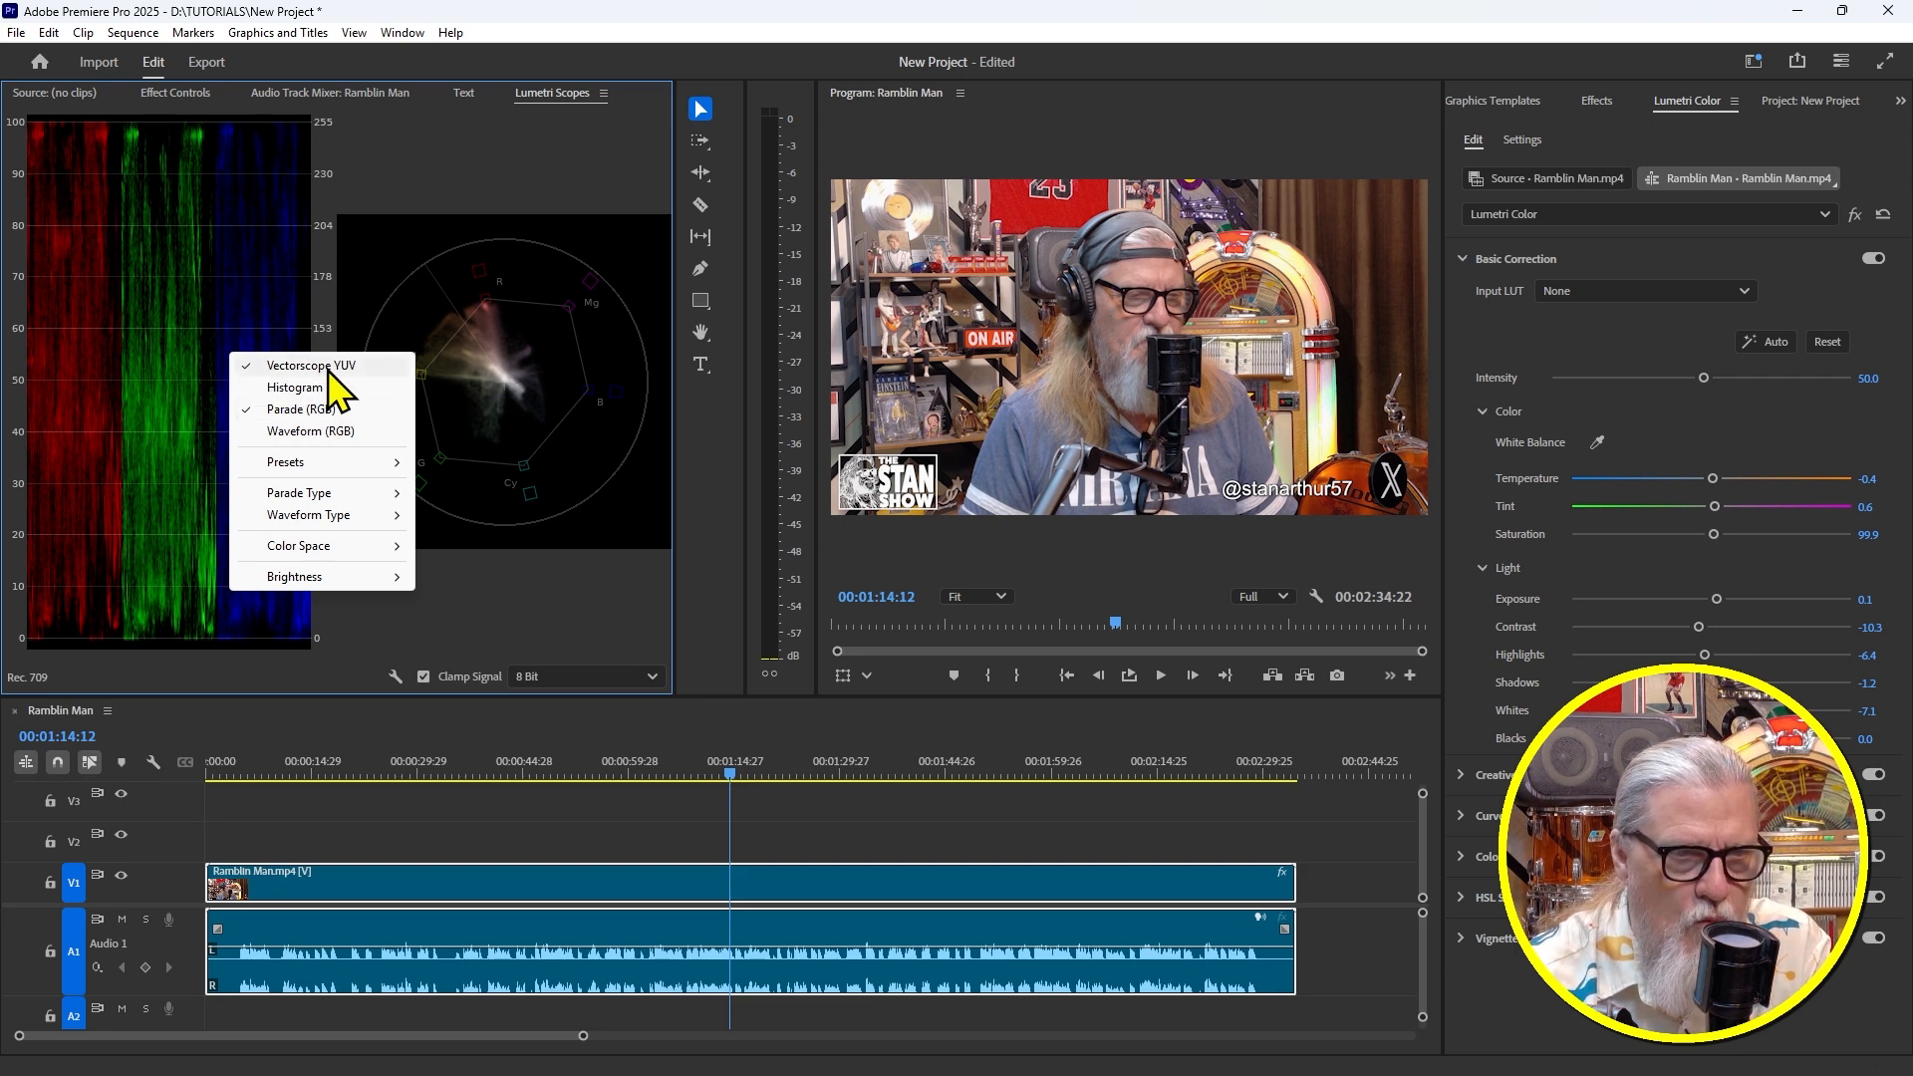
click(530, 157)
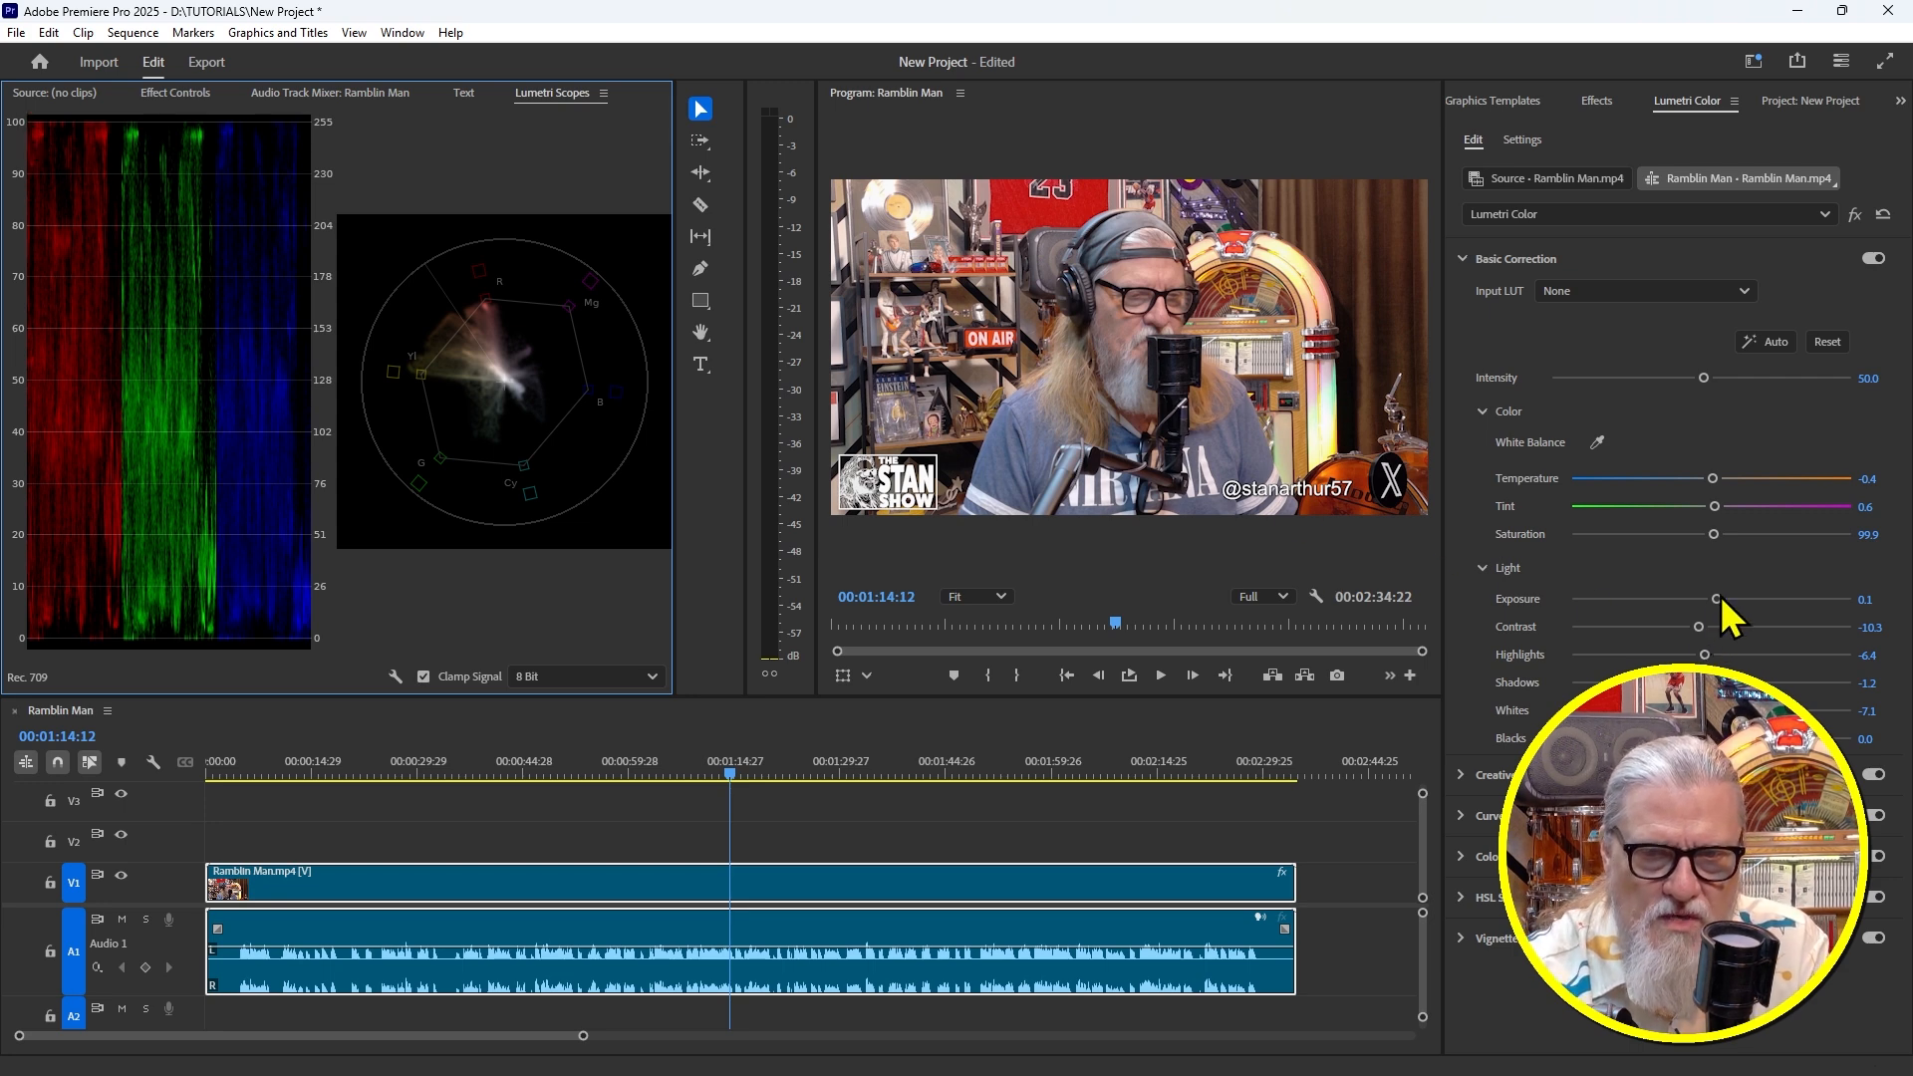
Set Exposure to -0.1, Blacks to 0.7 and Saturation to 95.7, previewing the grade
drag(1716, 599, 1708, 599)
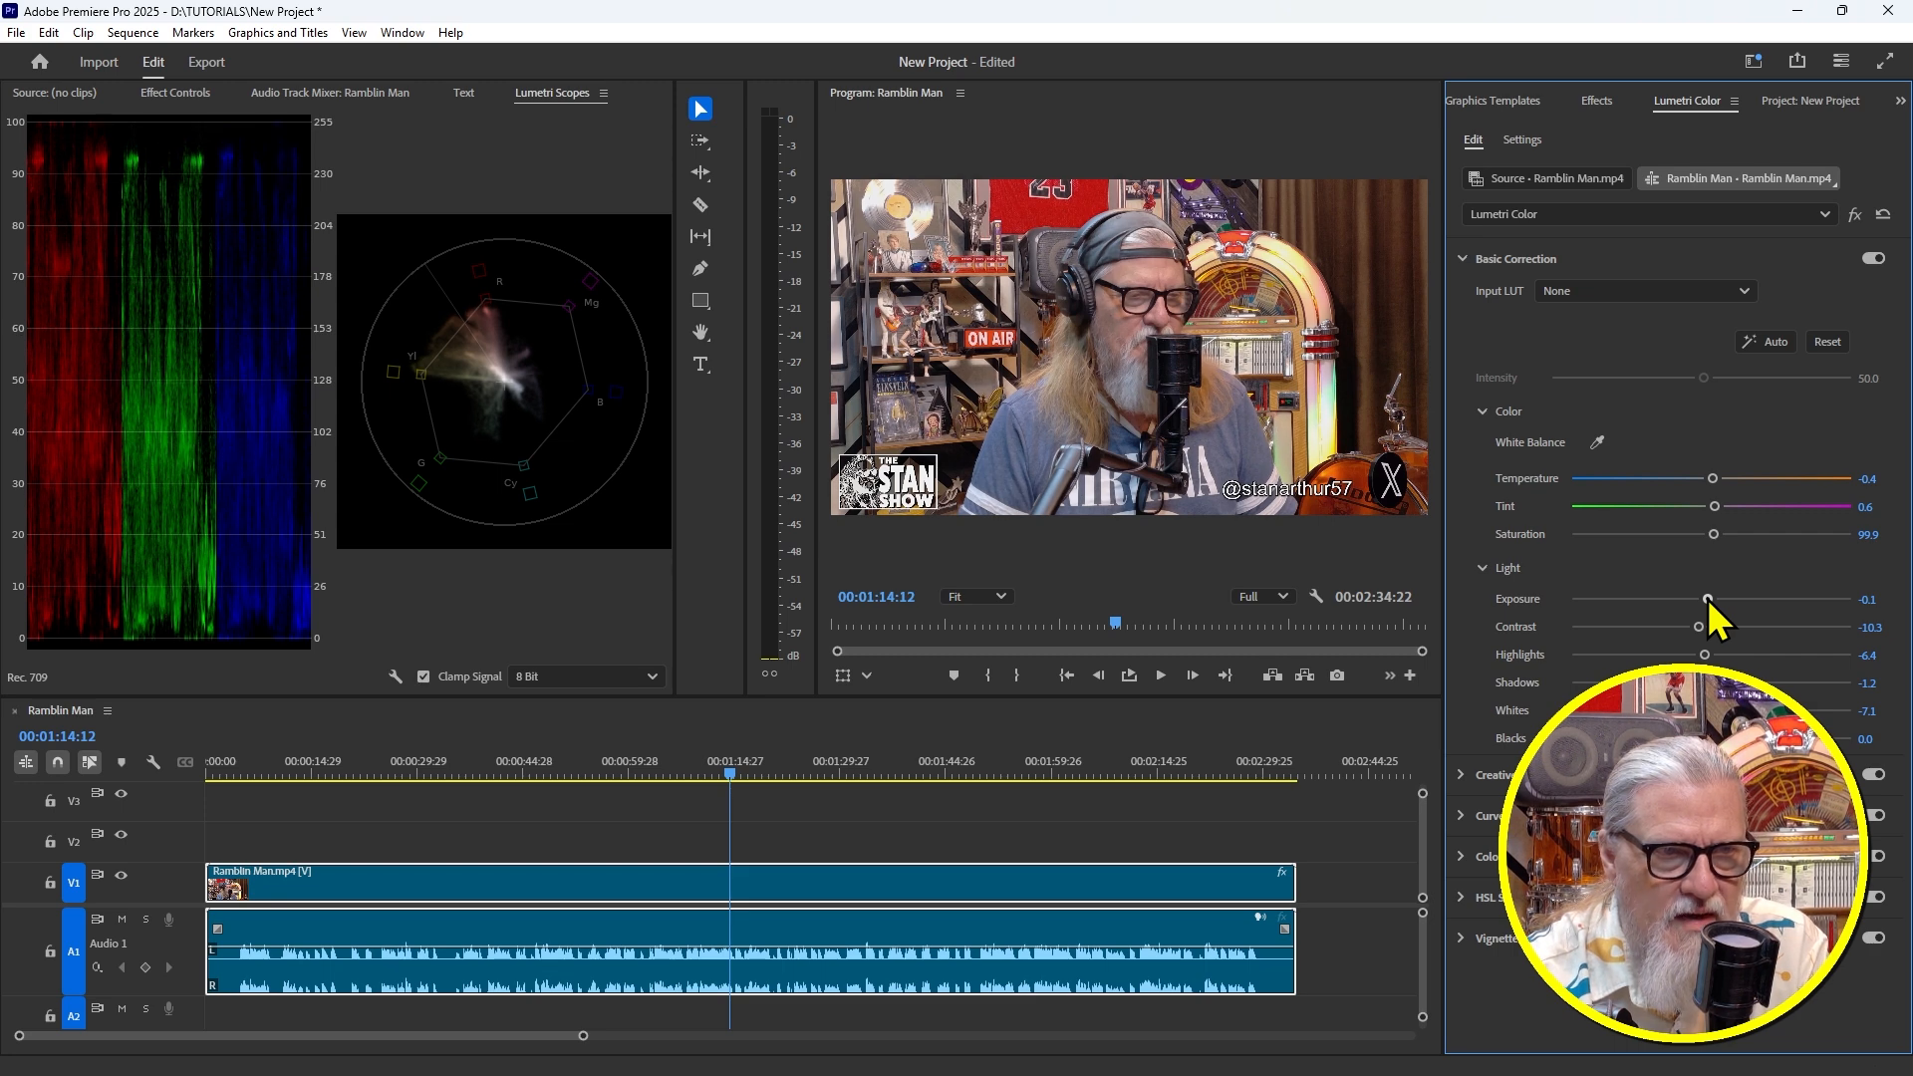
drag(1713, 738, 1715, 739)
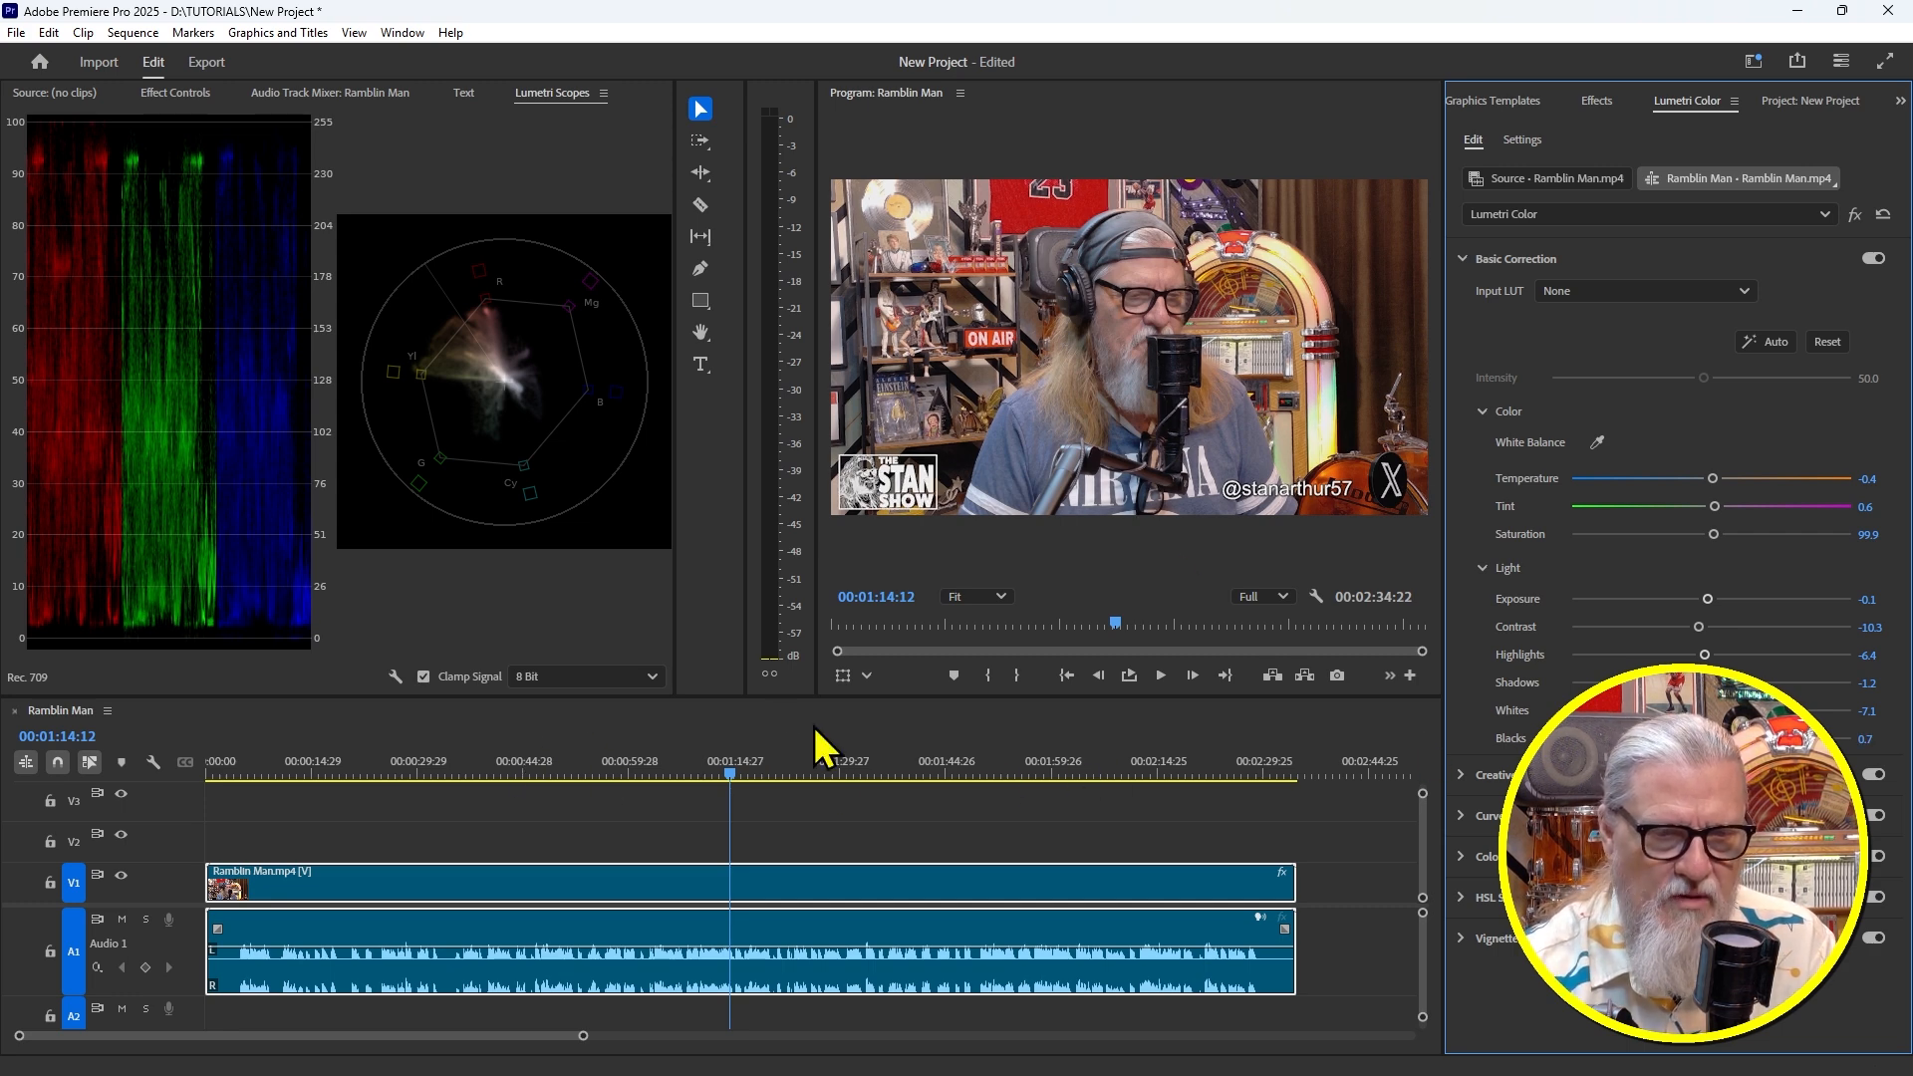
mouse_move(730, 767)
mouse_down()
mouse_move(604, 773)
mouse_move(905, 775)
mouse_move(727, 797)
mouse_up()
key(space)
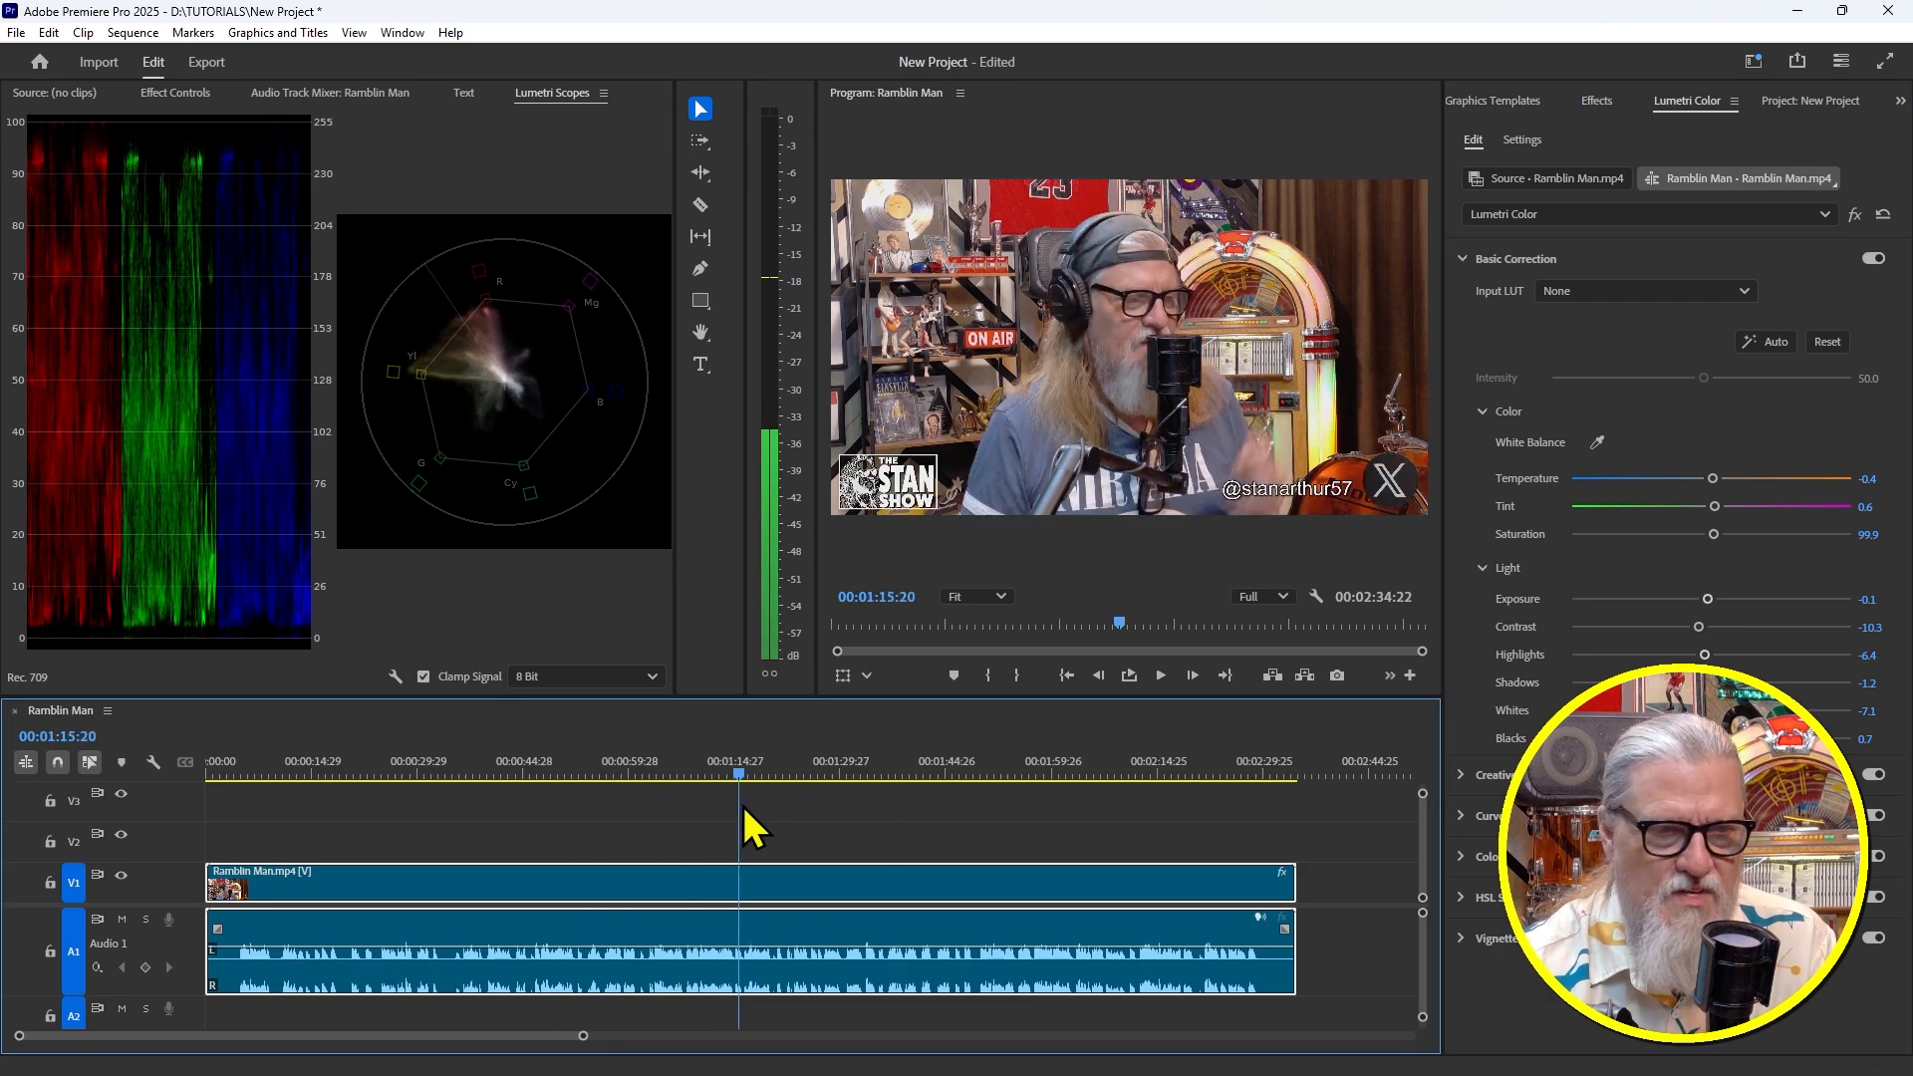
key(space)
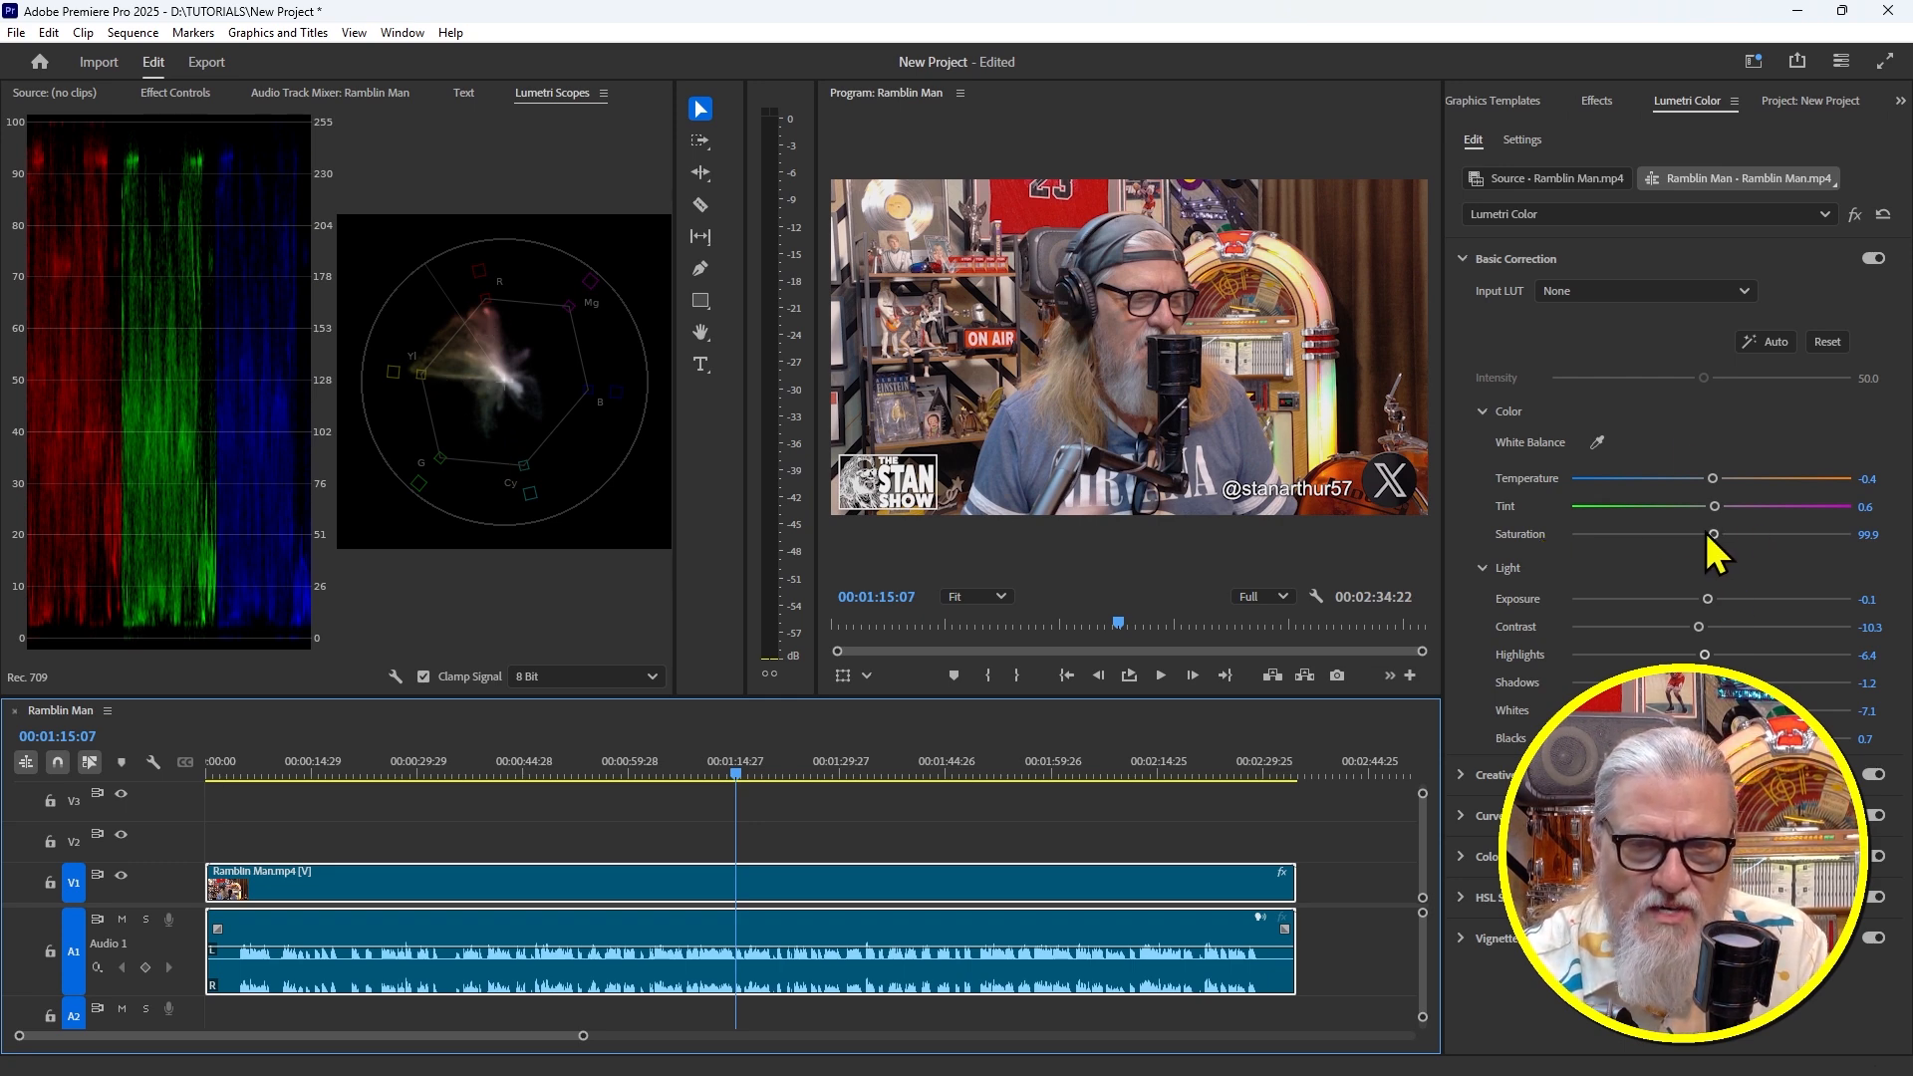
drag(1715, 534, 1706, 534)
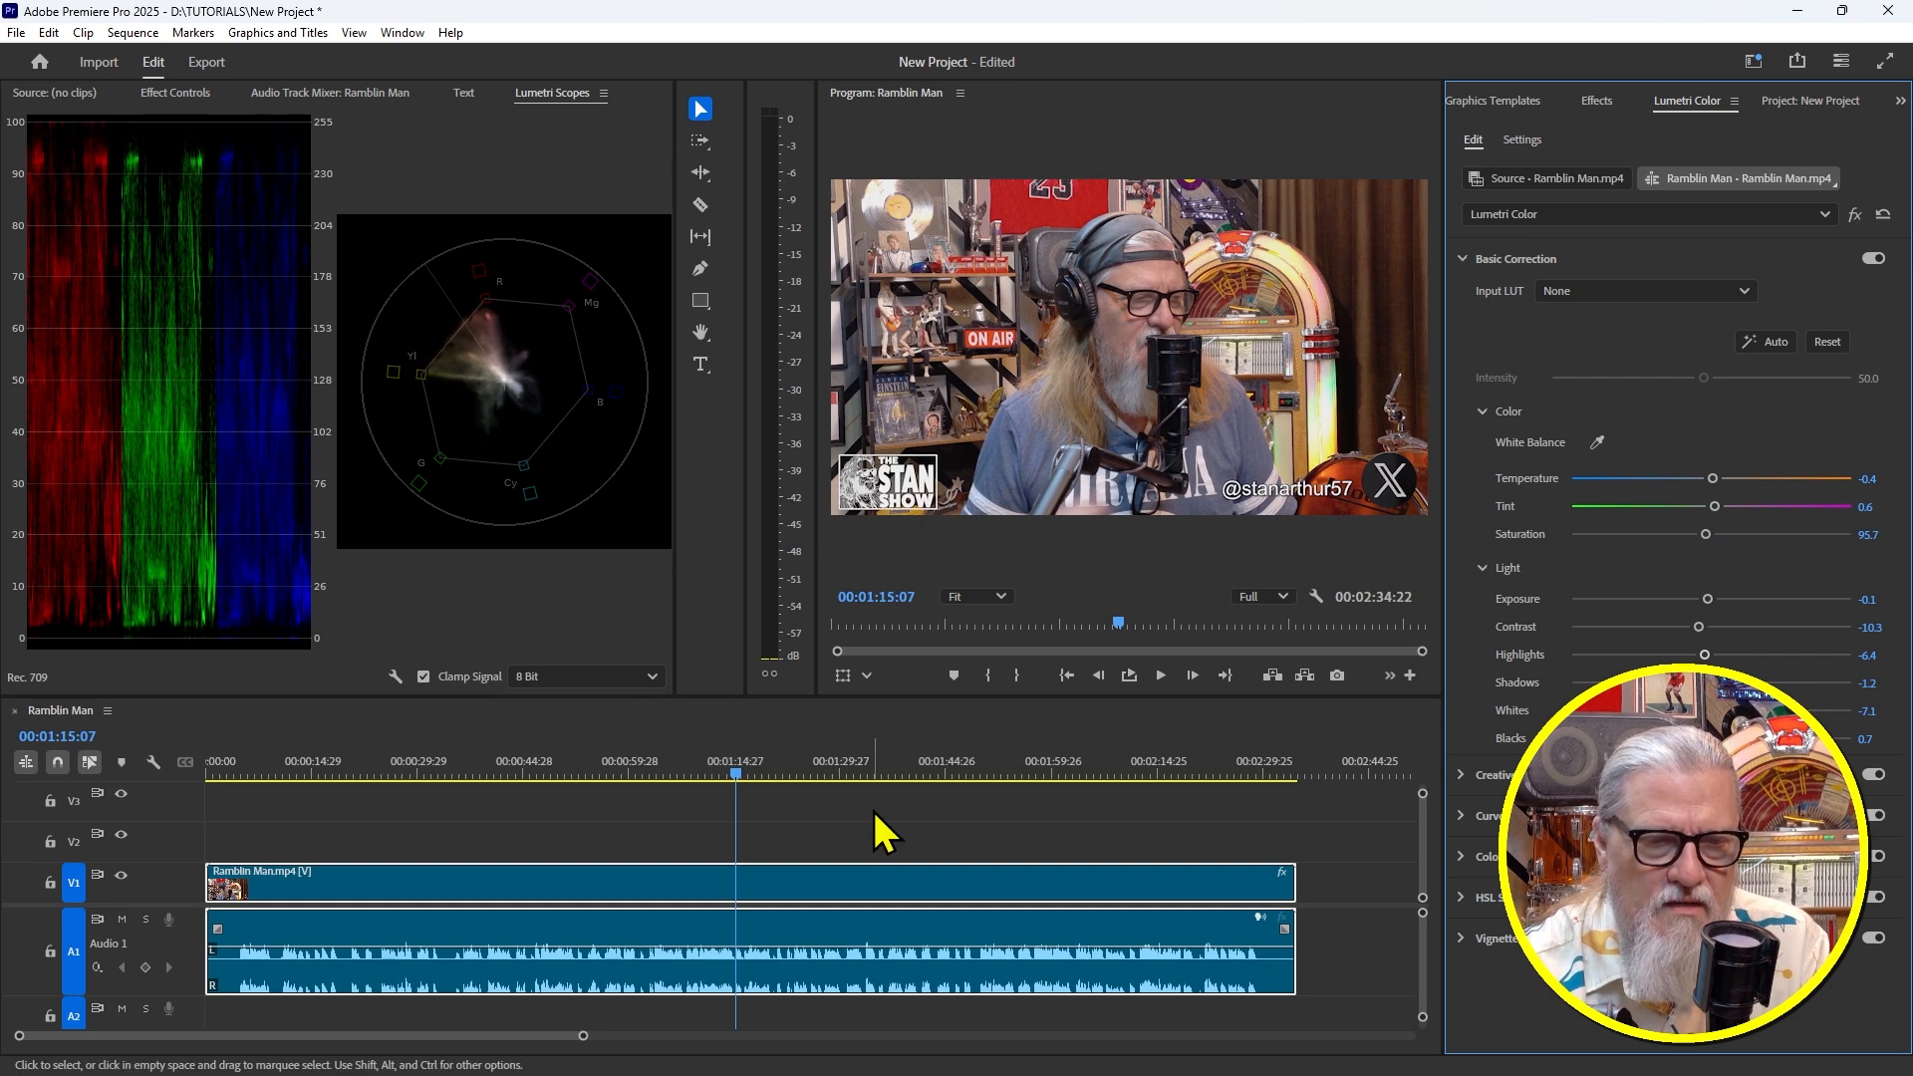
drag(738, 766, 685, 781)
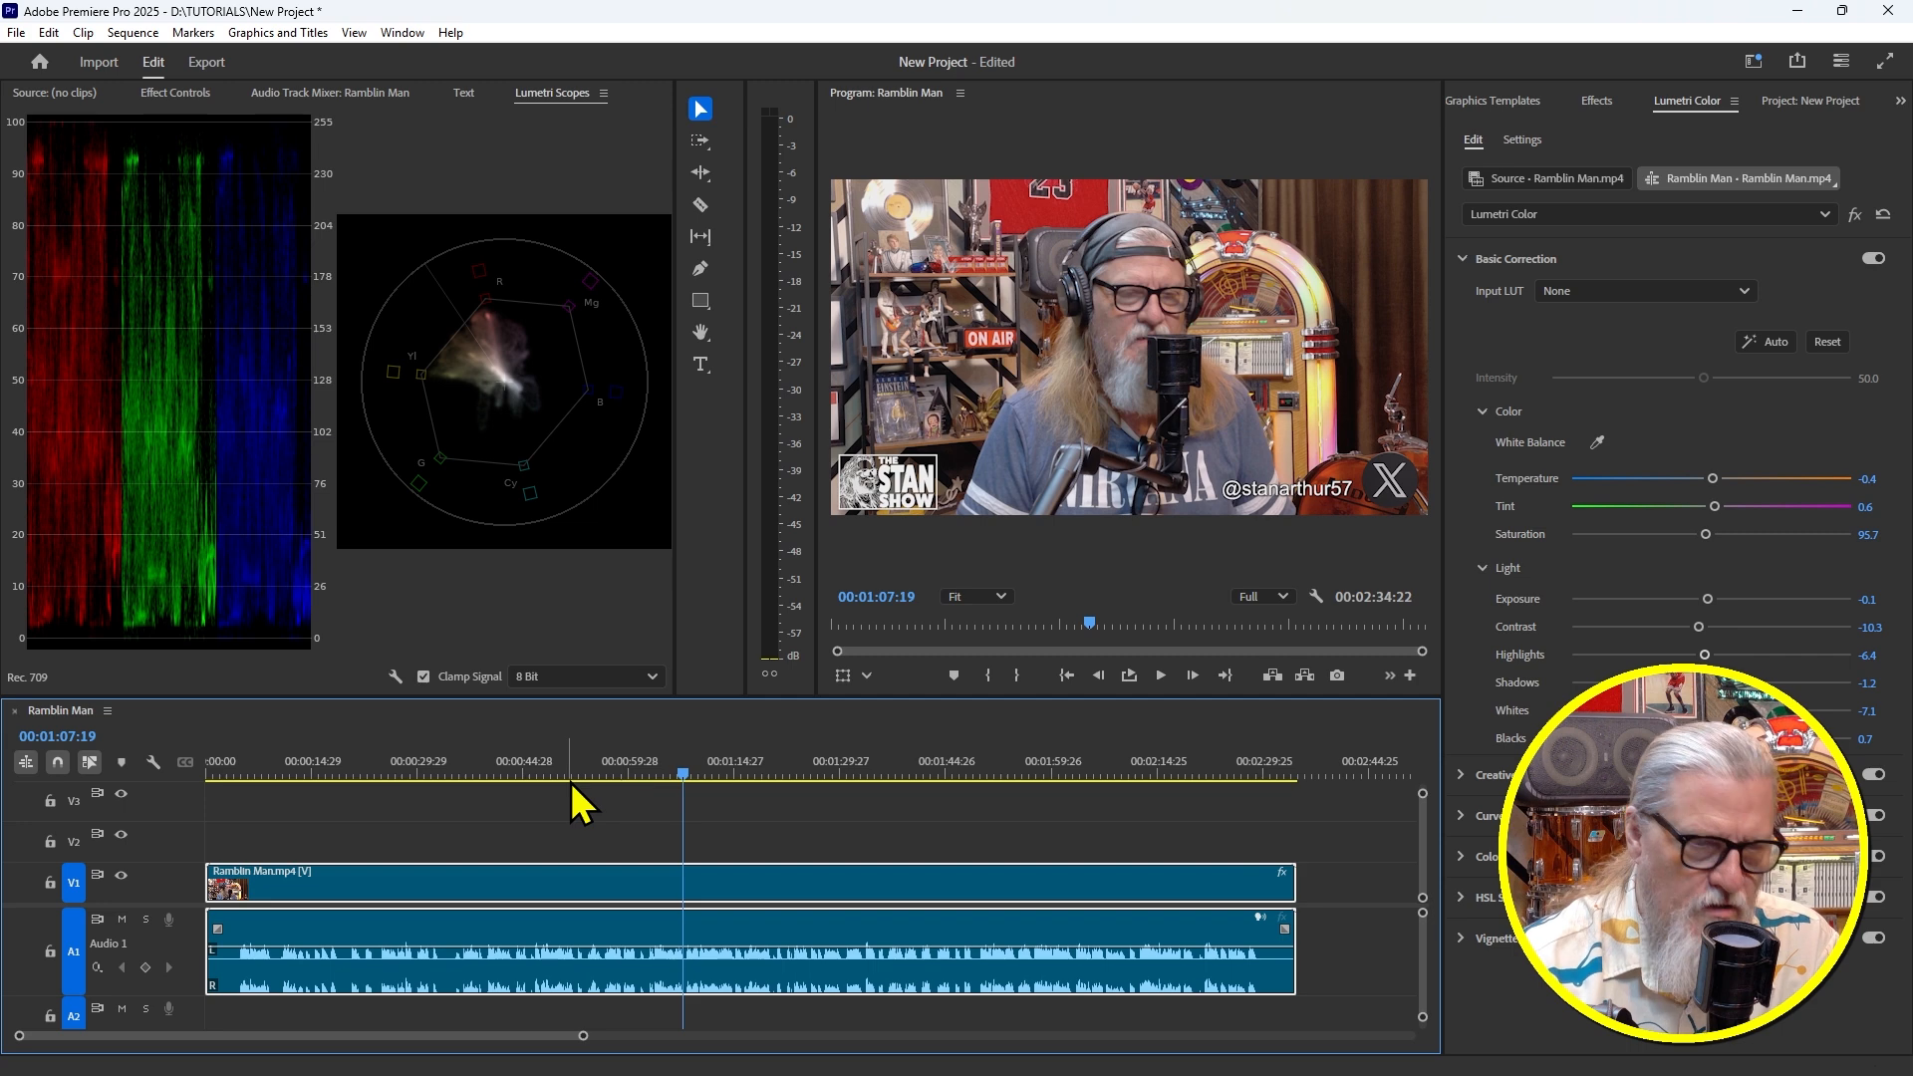
Play the graded Ramblin Man sequence from the start, stopping about 17 seconds in
key(Home)
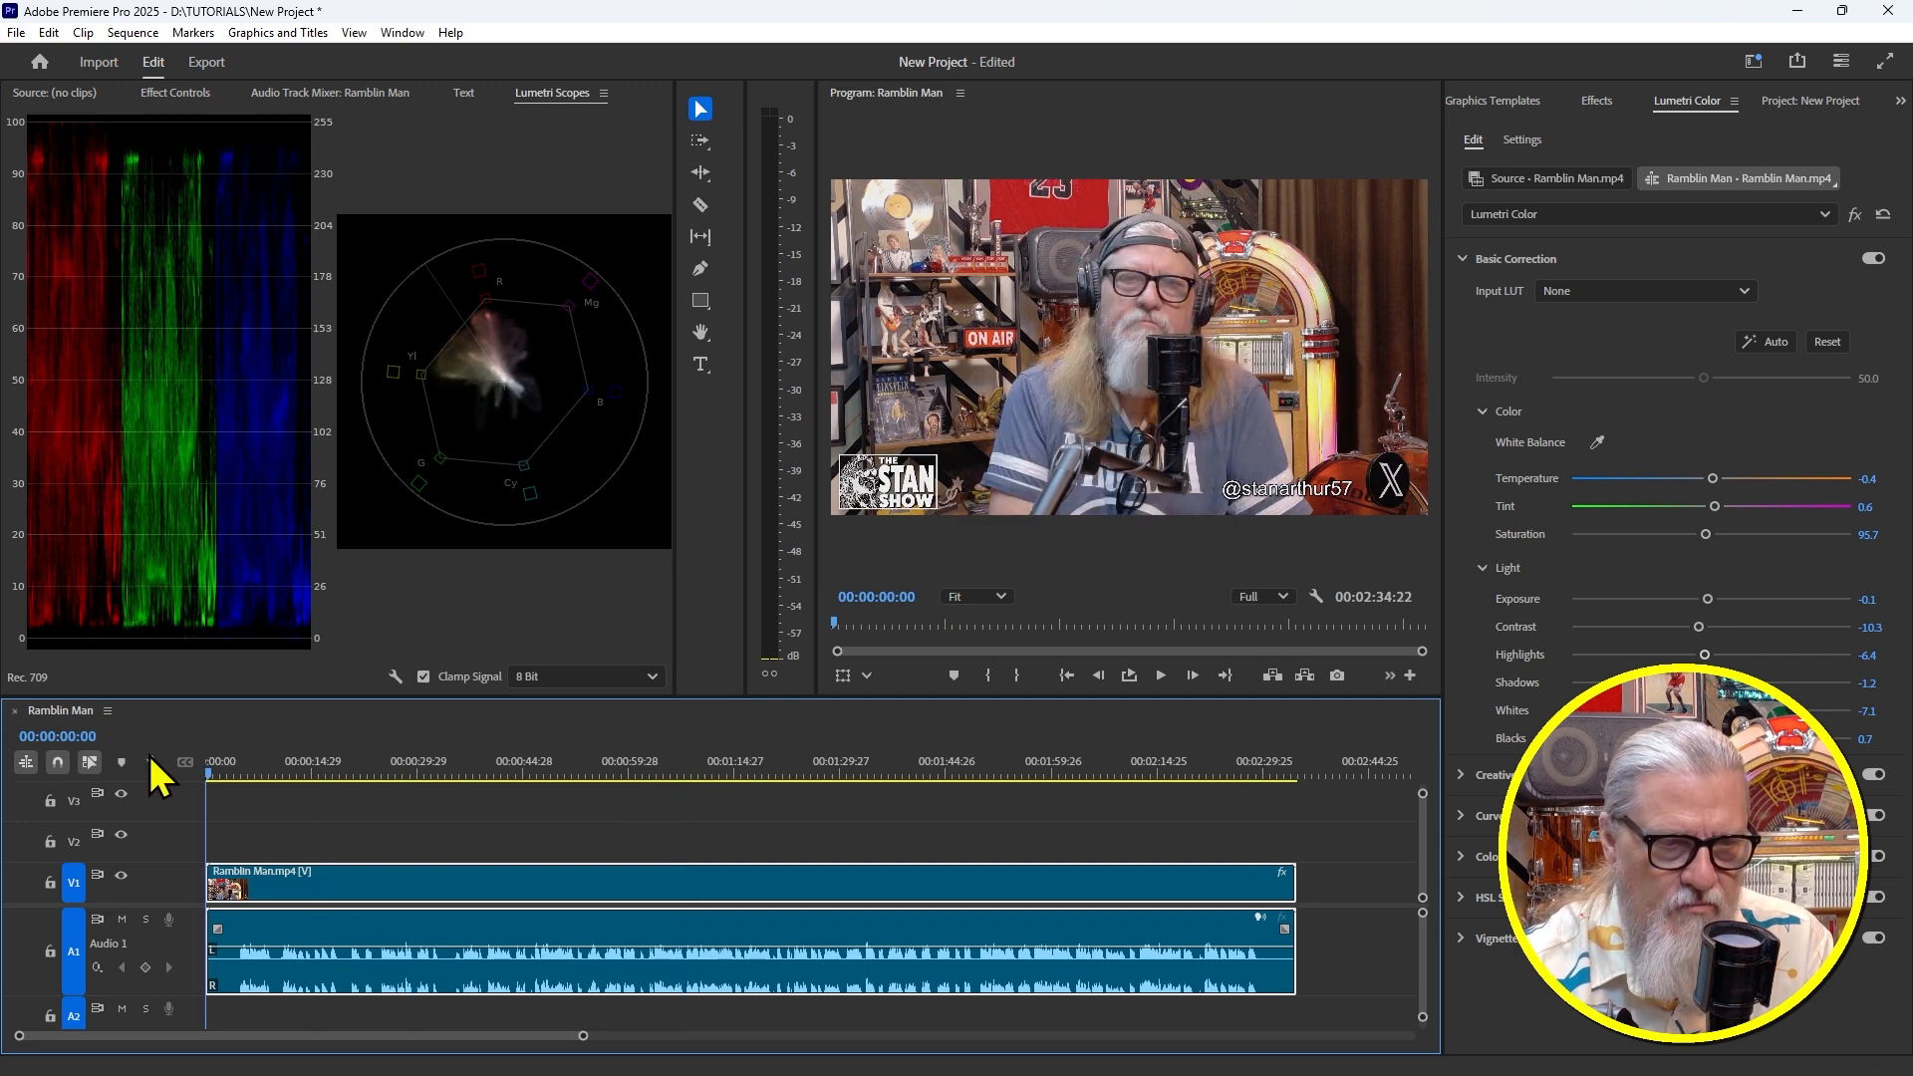
key(space)
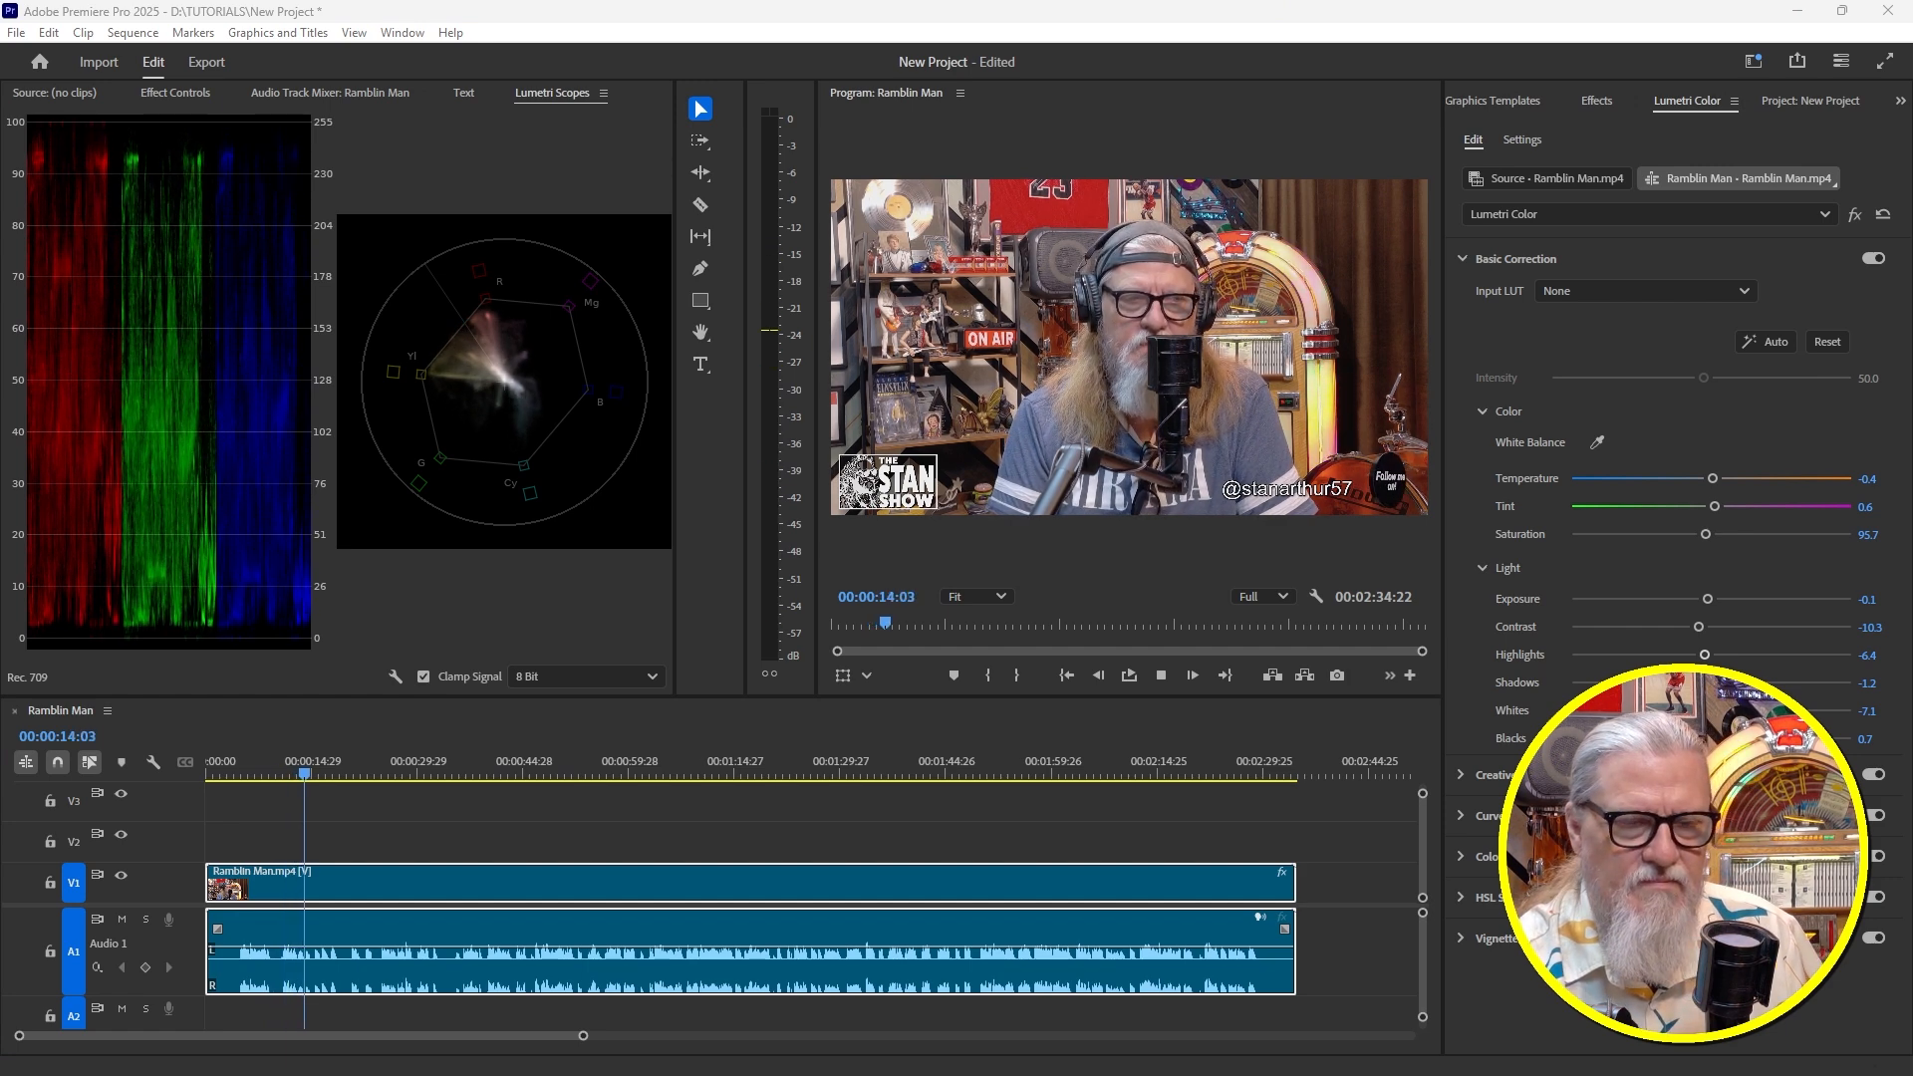
click(380, 833)
key(space)
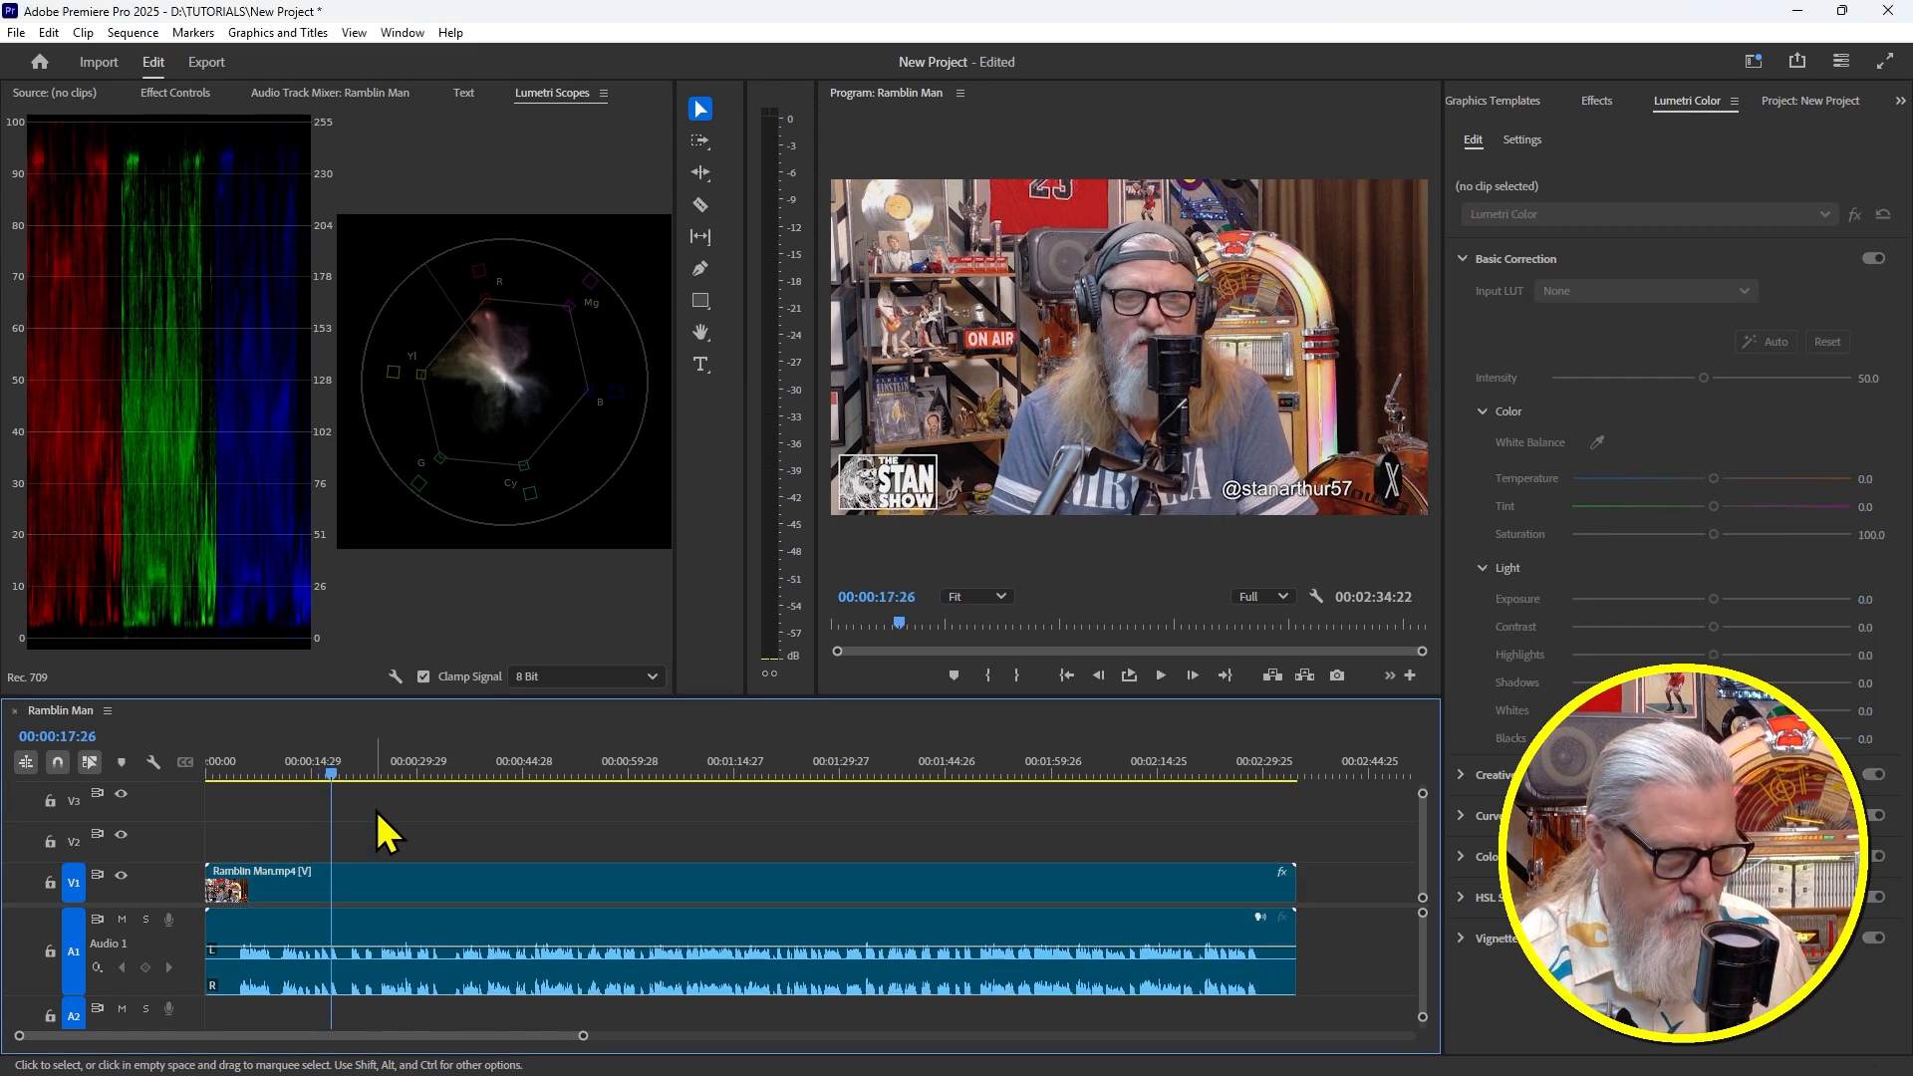
Shuttle forward from about 25 seconds to 53 seconds, then reverse back to roughly 30 seconds
drag(334, 769, 394, 806)
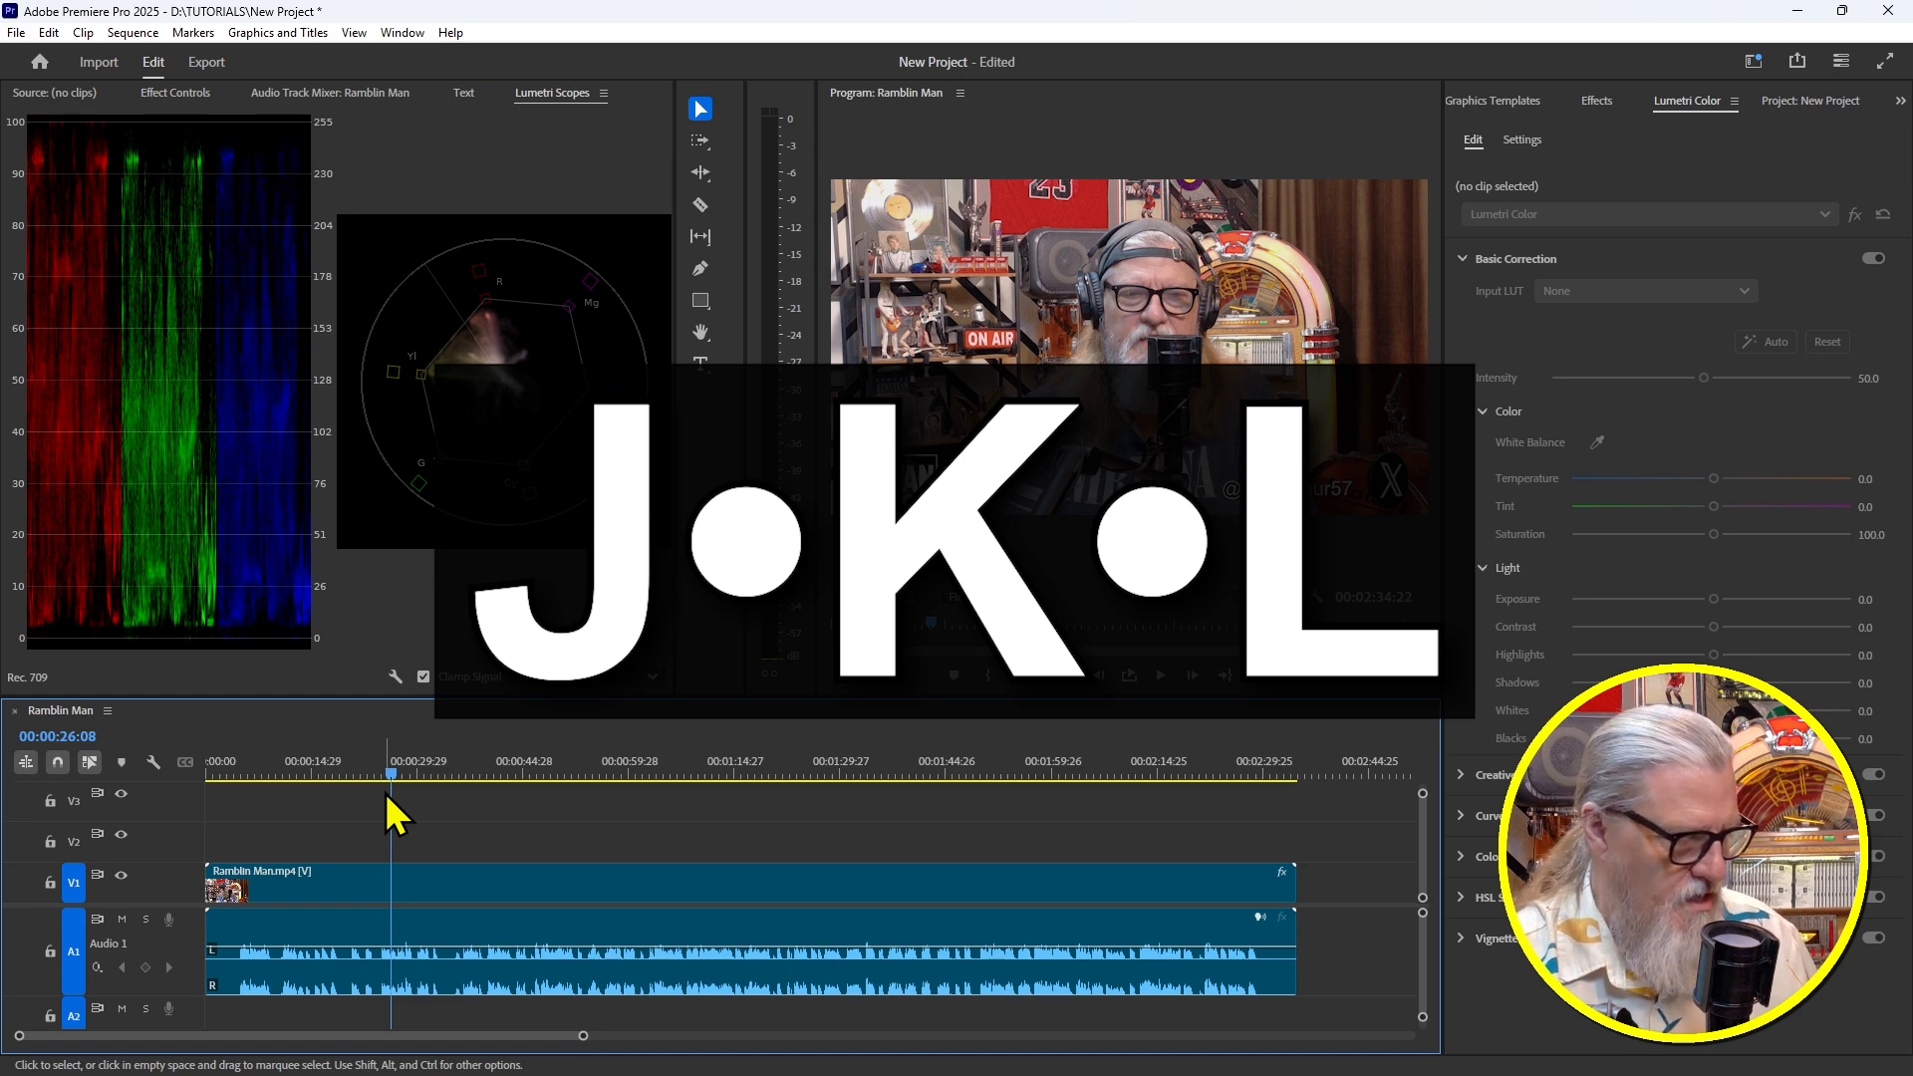
key(l)
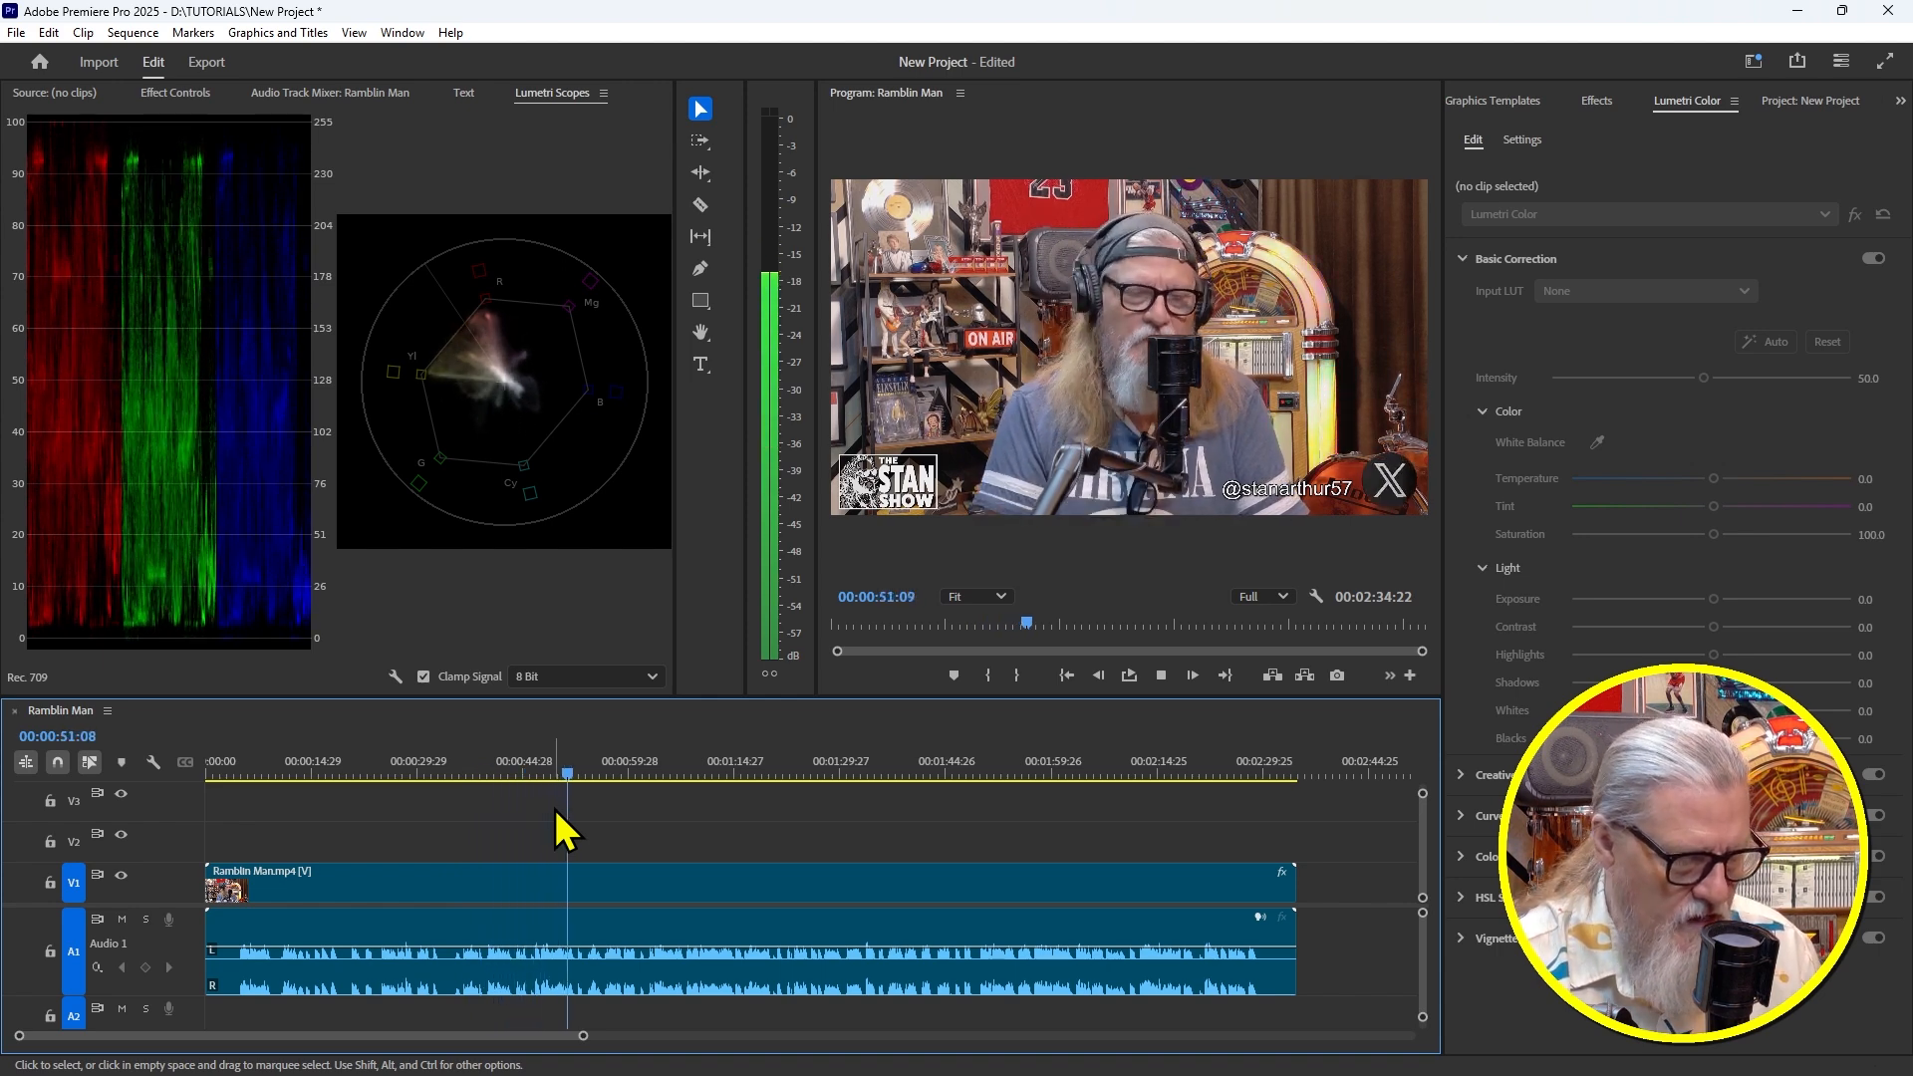
key(space)
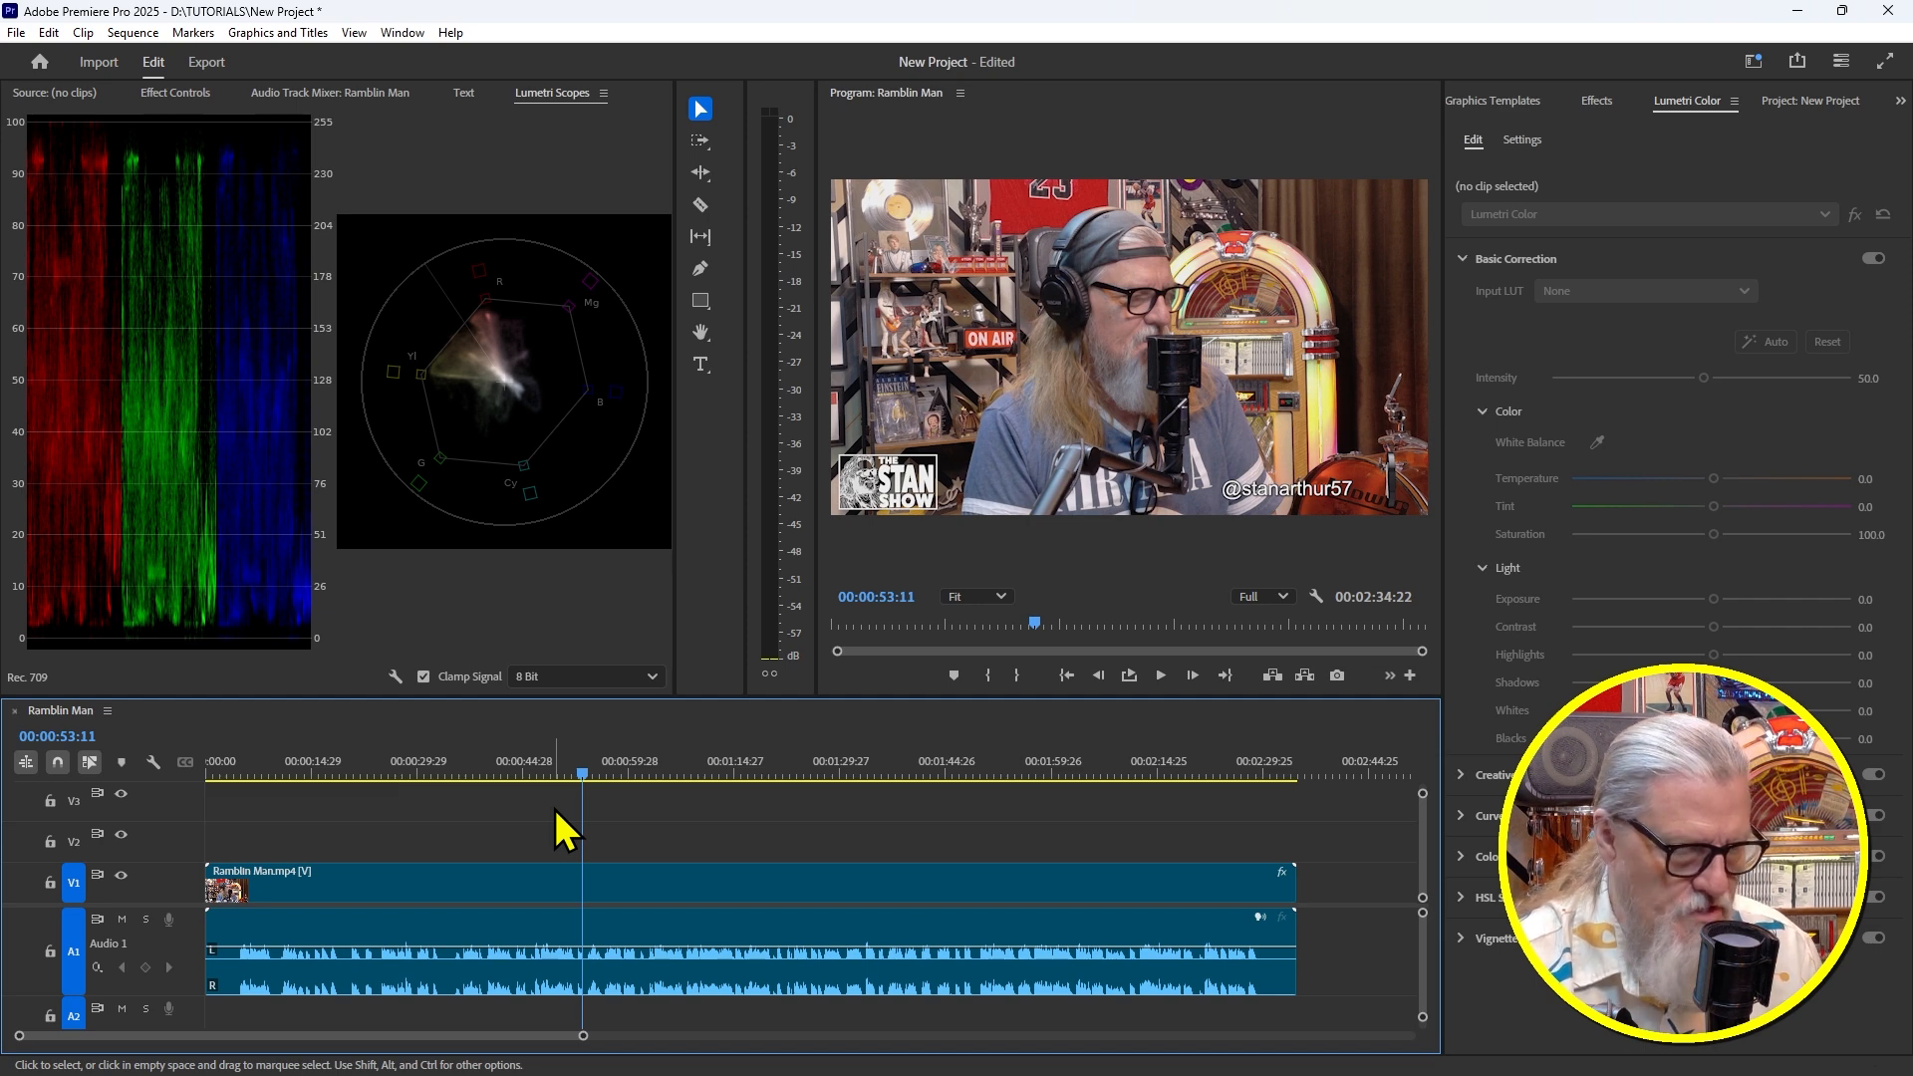
key(j)
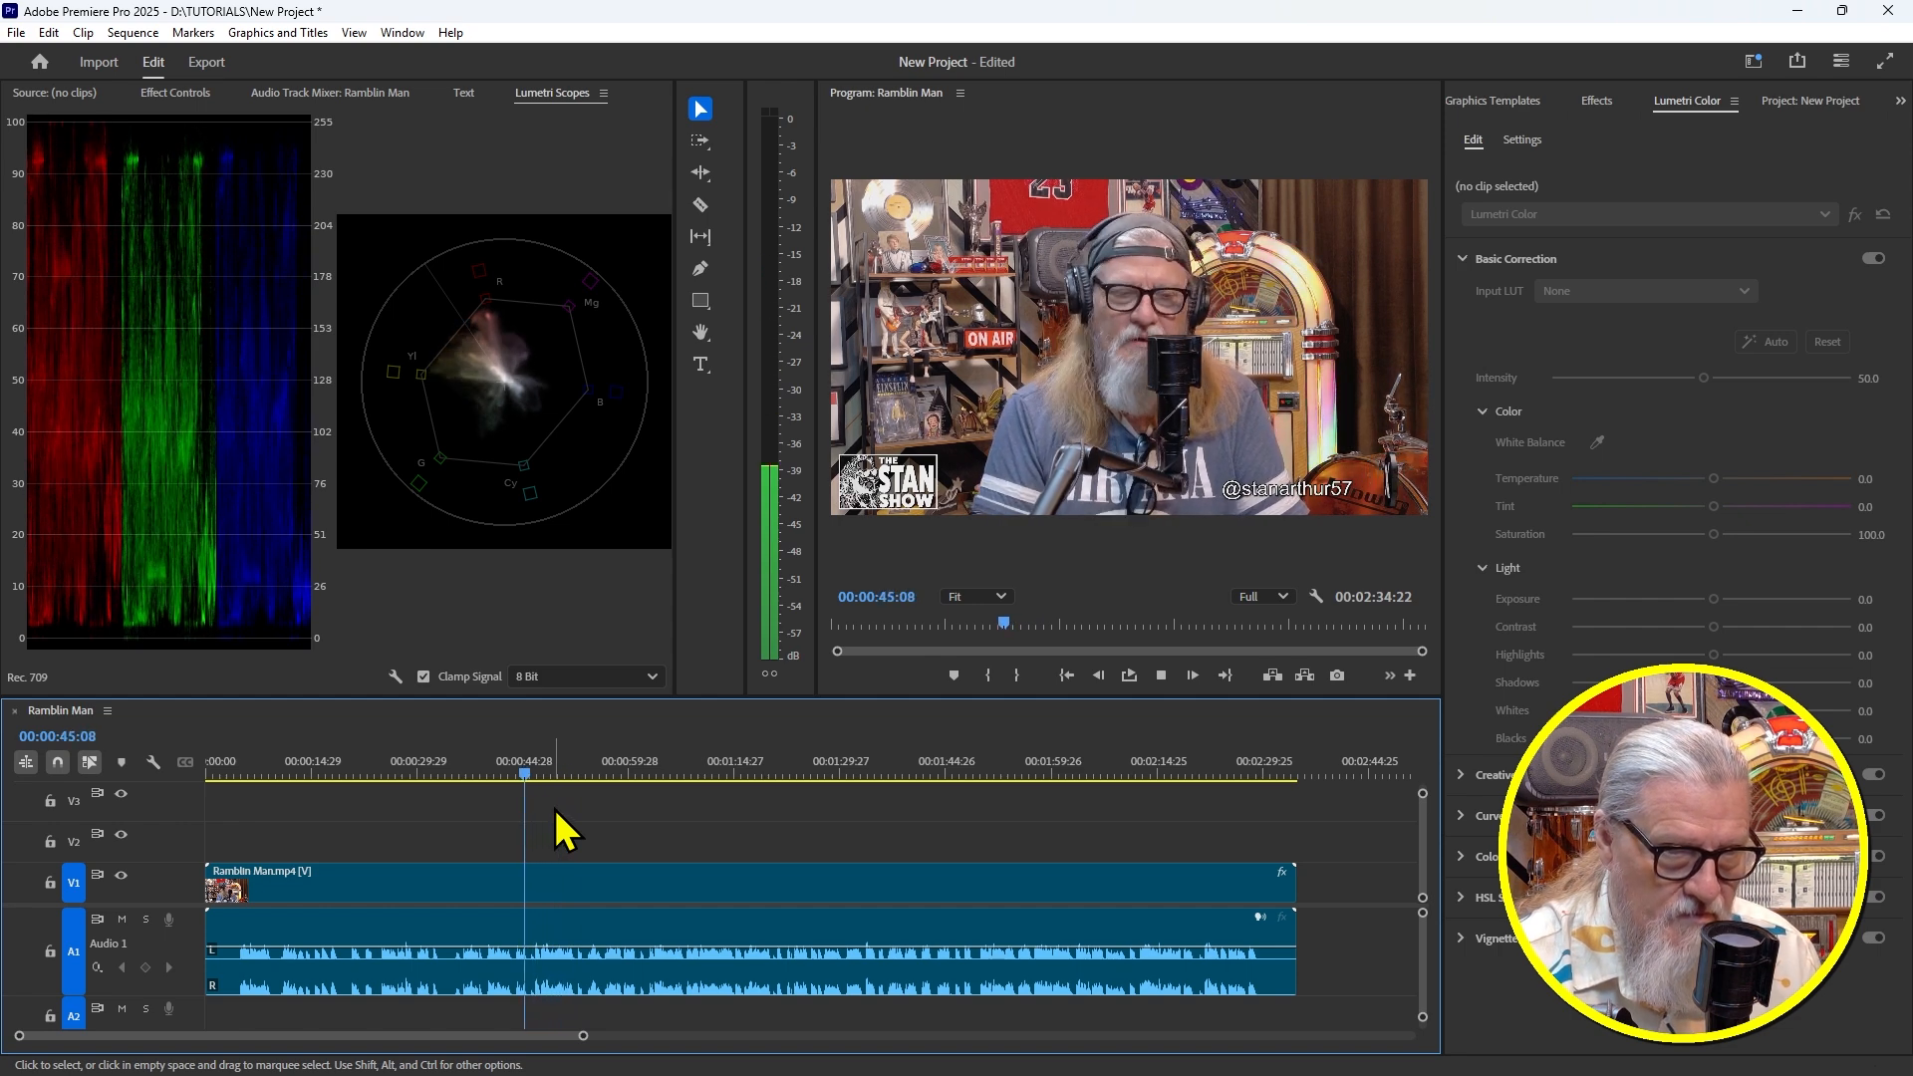
key(k)
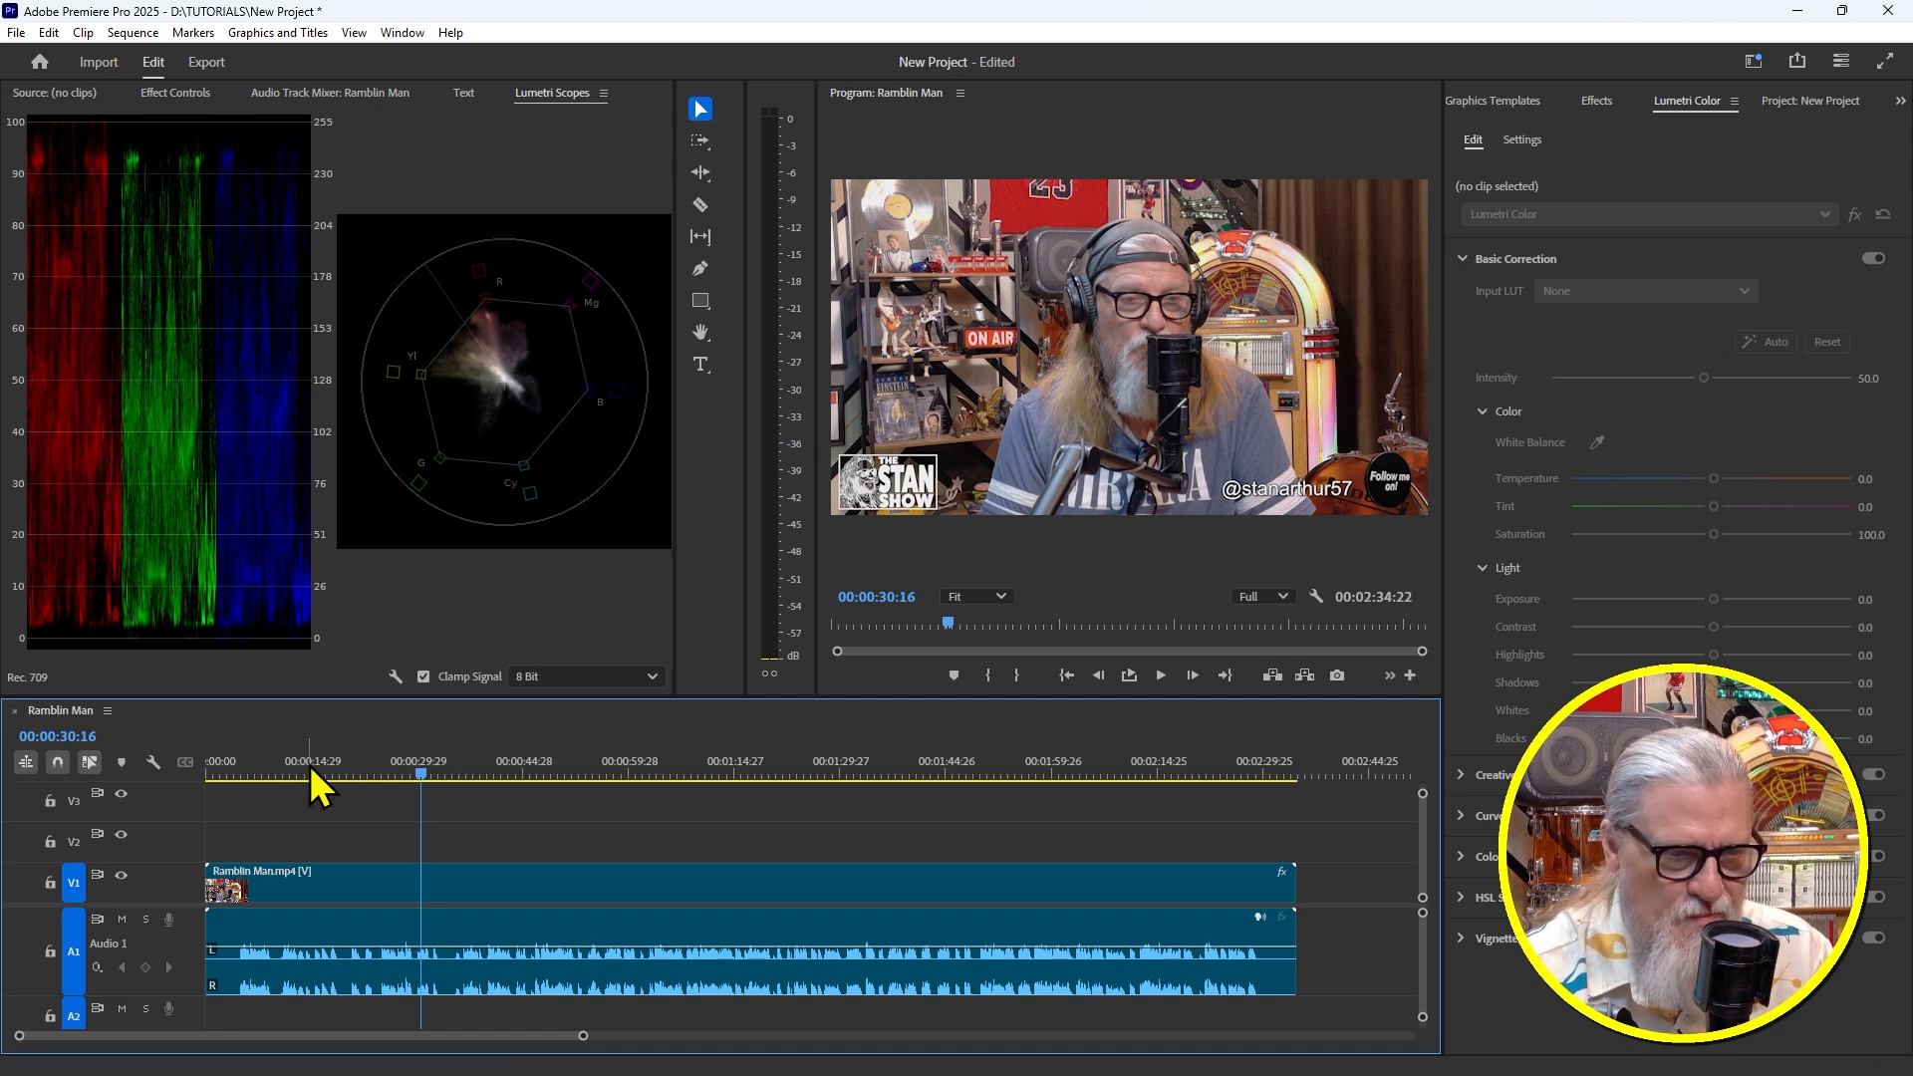
Replay from about 7 seconds, return to the start, and zoom the timeline onto the first forty seconds
drag(351, 770, 177, 782)
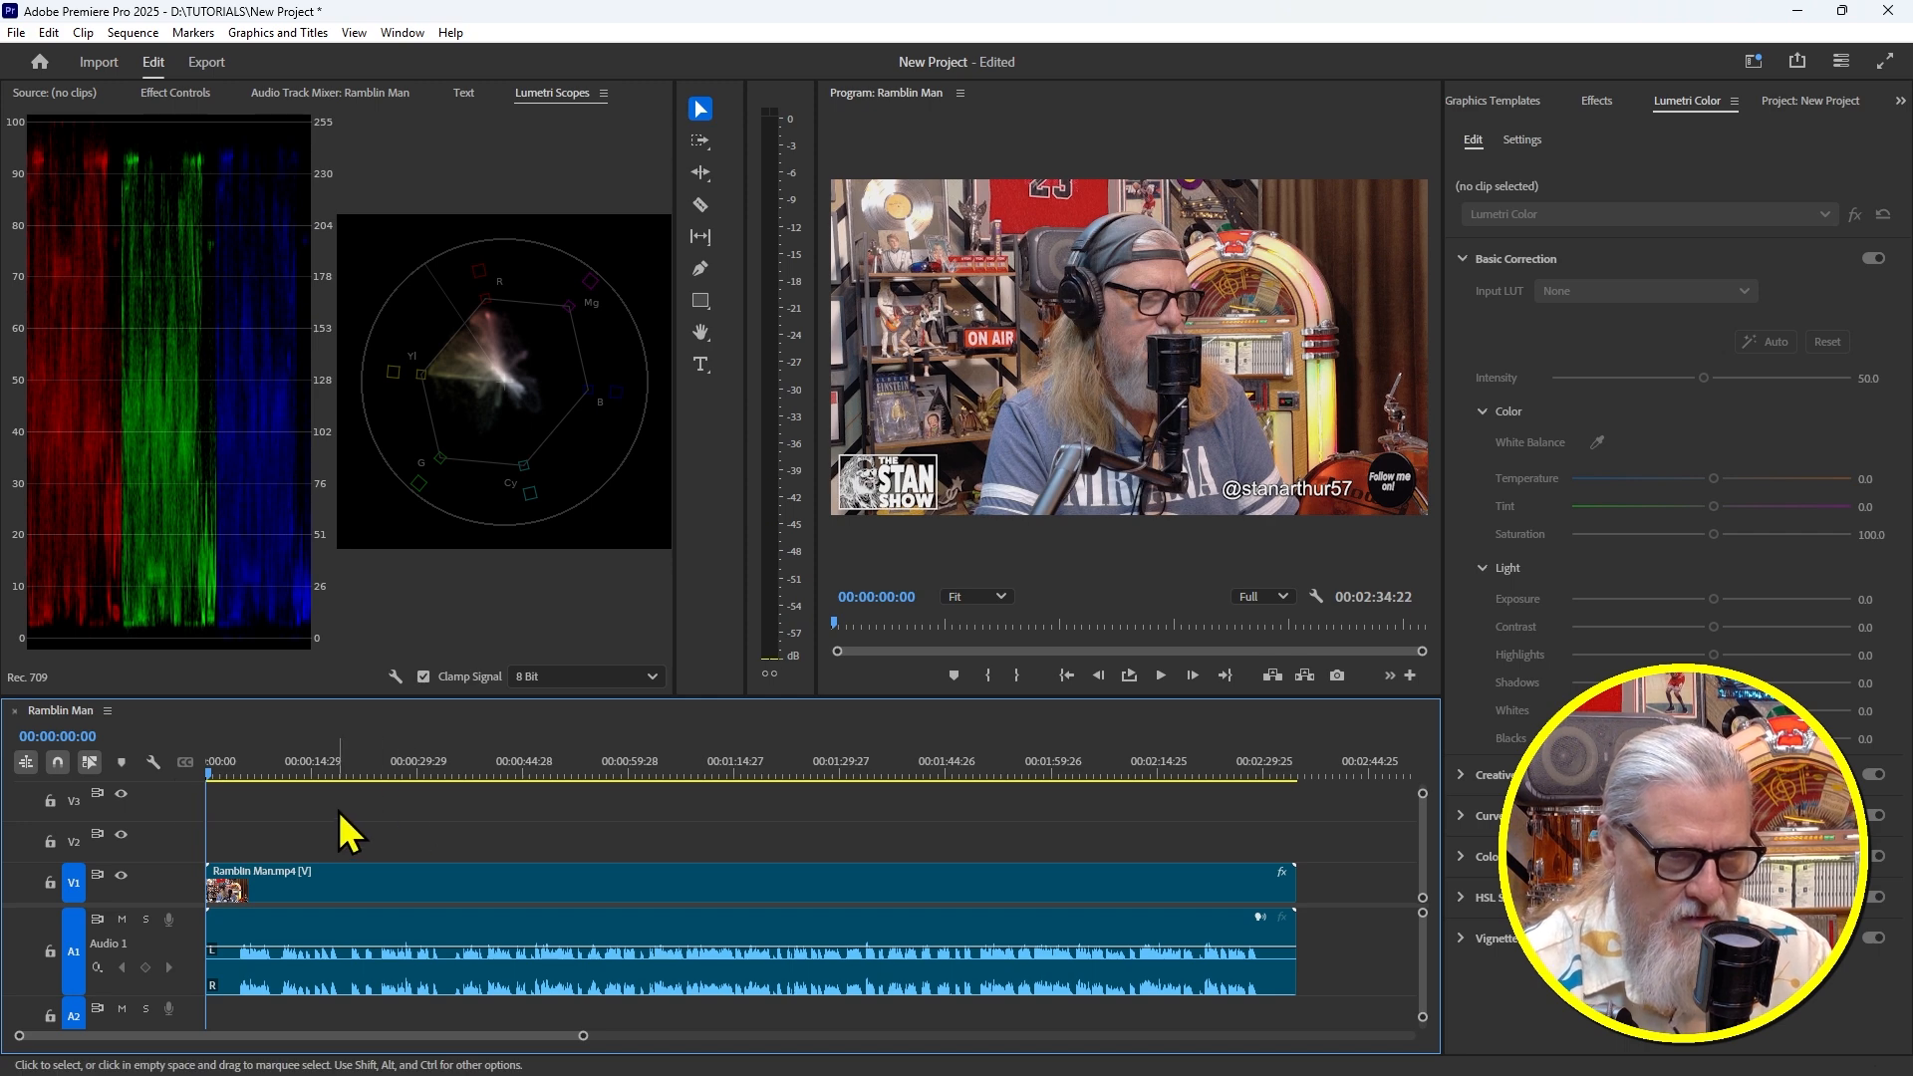
mouse_move(266, 769)
mouse_down()
mouse_move(218, 767)
mouse_move(285, 764)
mouse_move(265, 764)
mouse_up()
key(space)
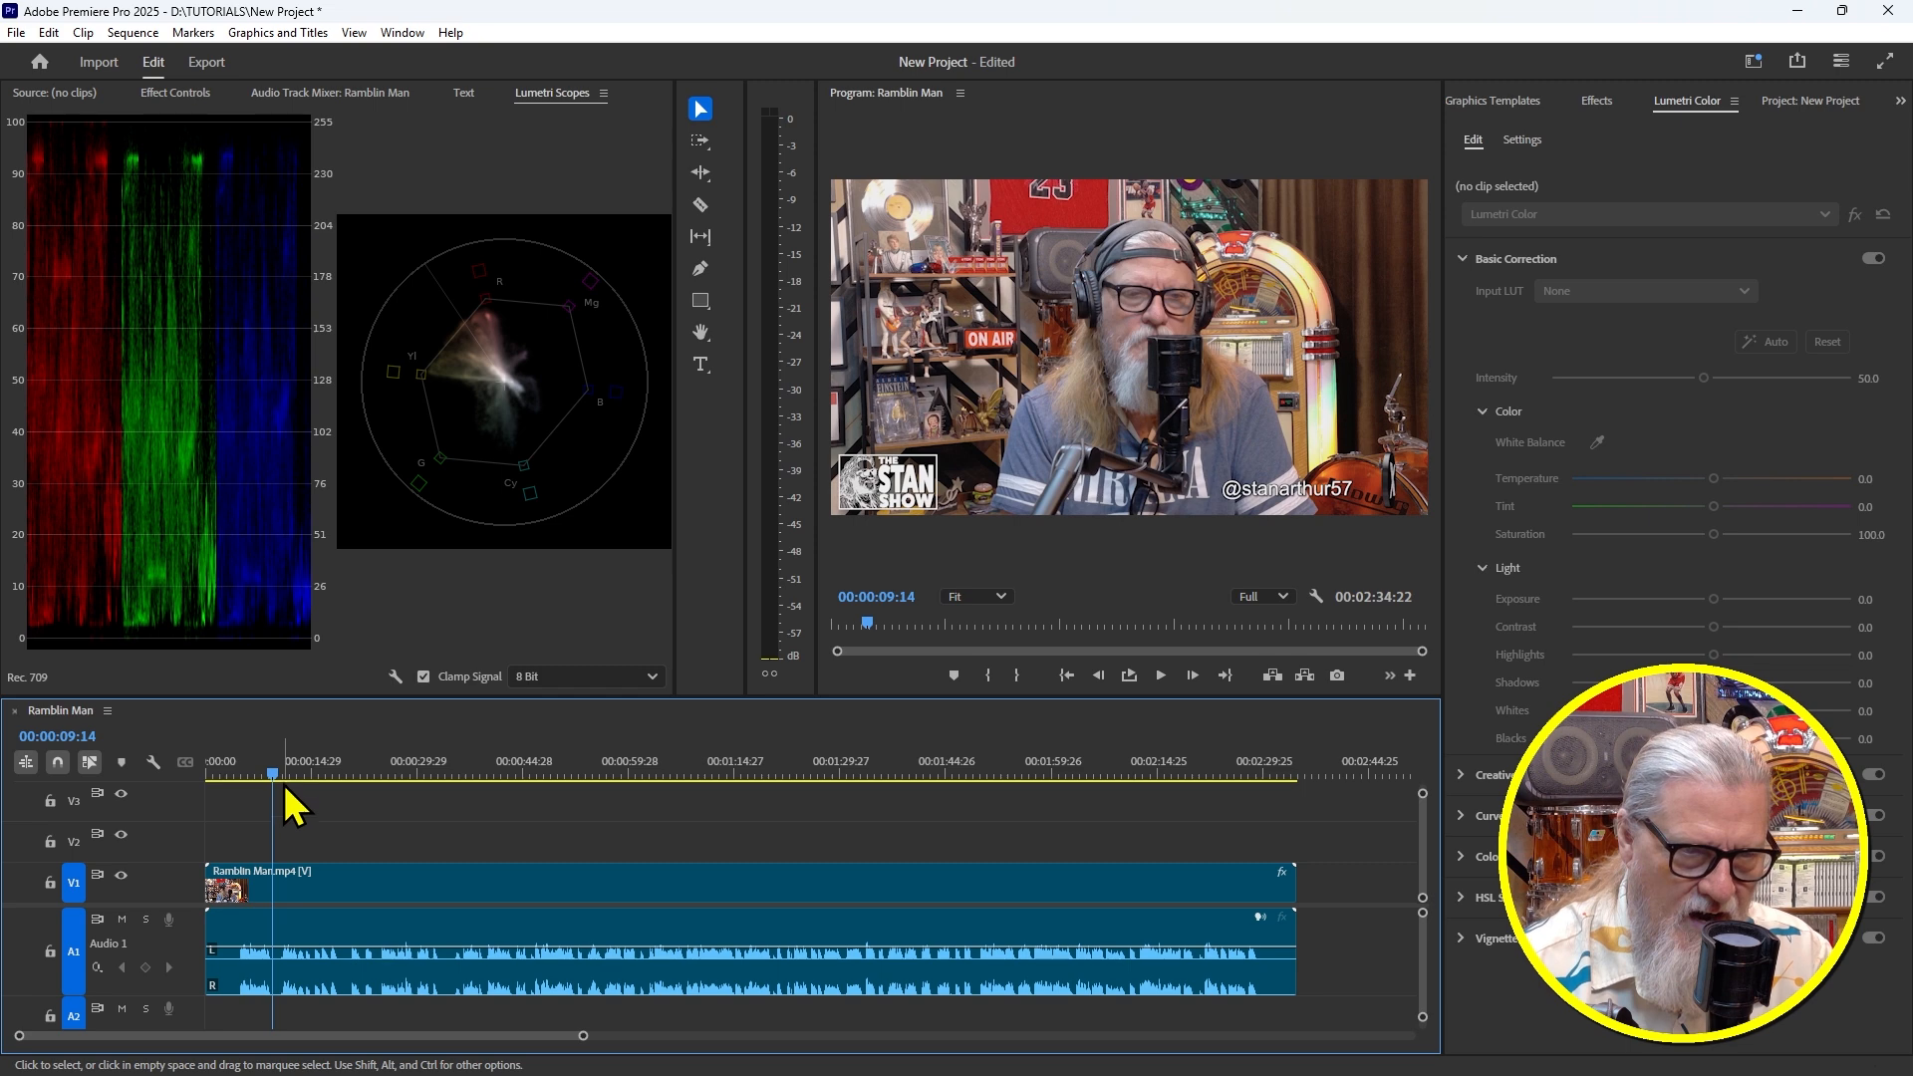
drag(273, 774, 203, 775)
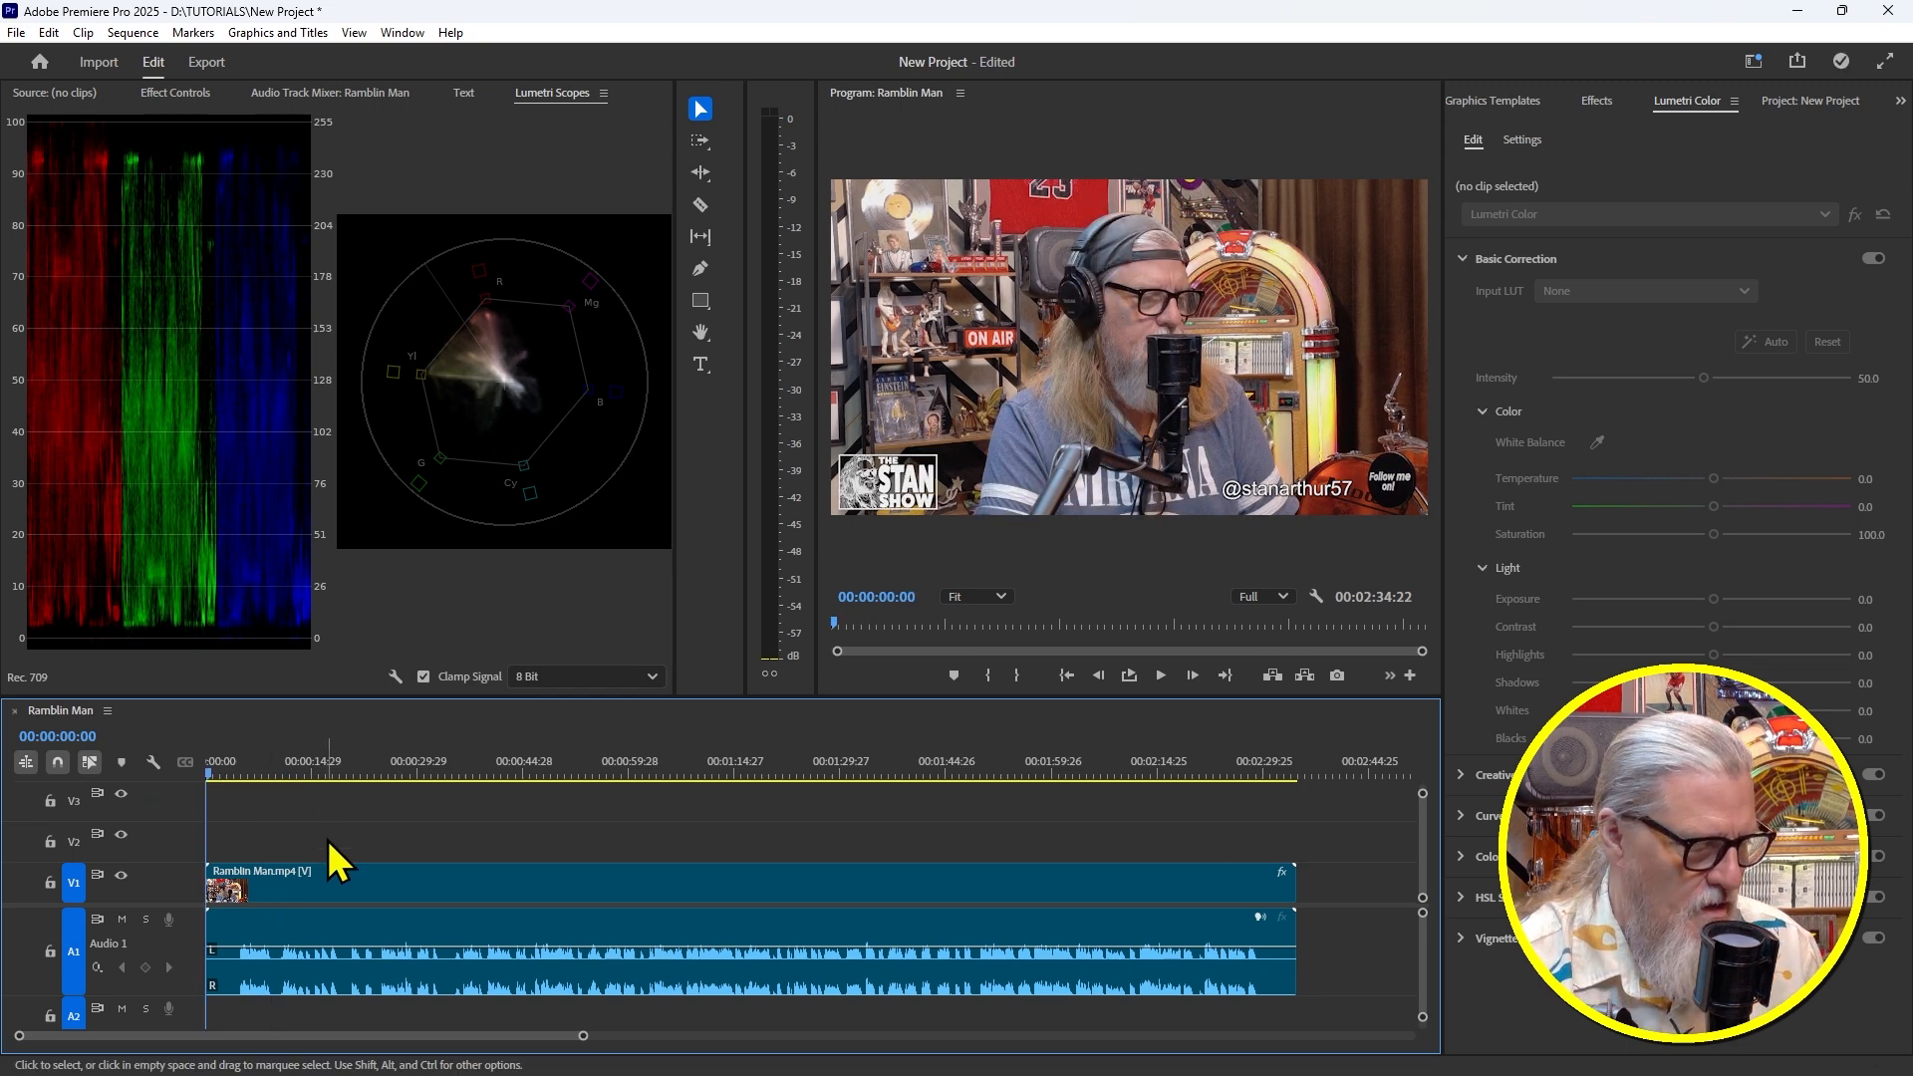
key(equal)
key(equal)
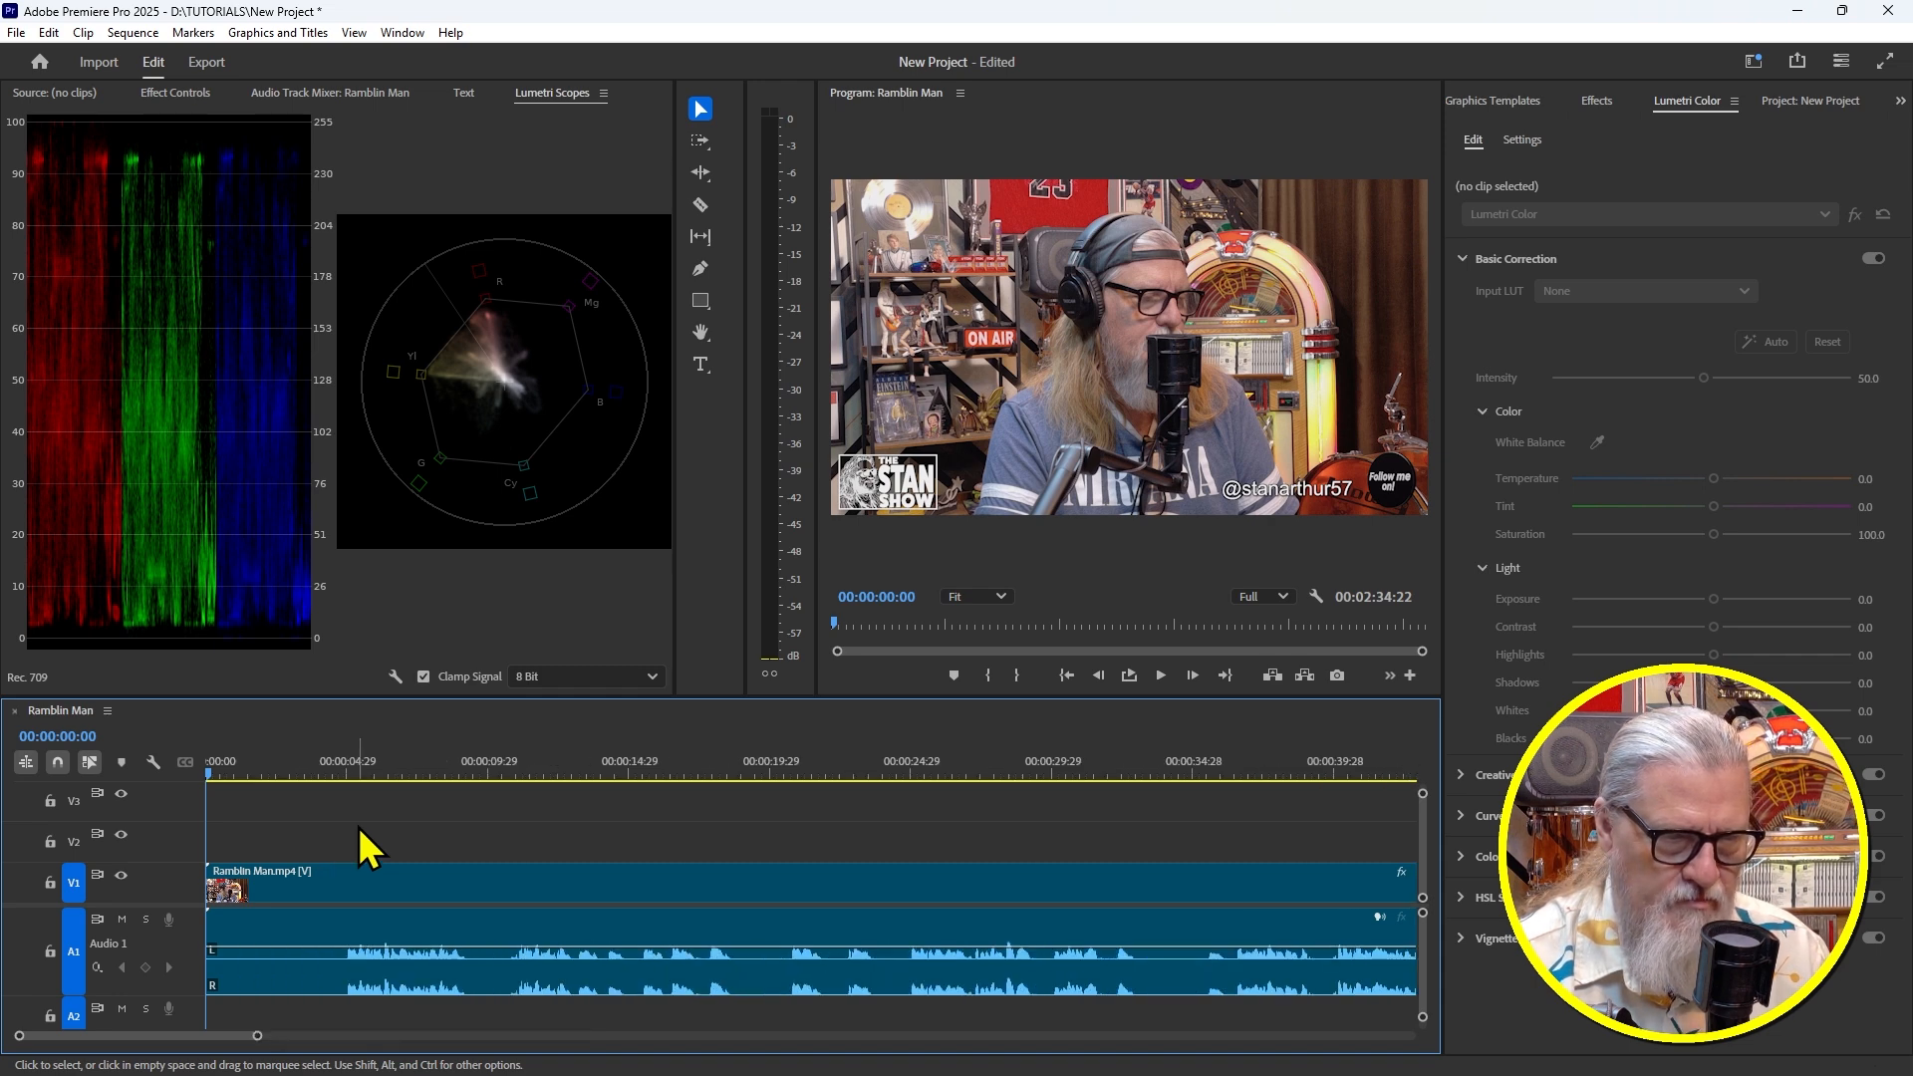
Scrub to around 4.5 seconds and select the Ramblin Man clip on the timeline
click(277, 764)
drag(281, 763, 335, 790)
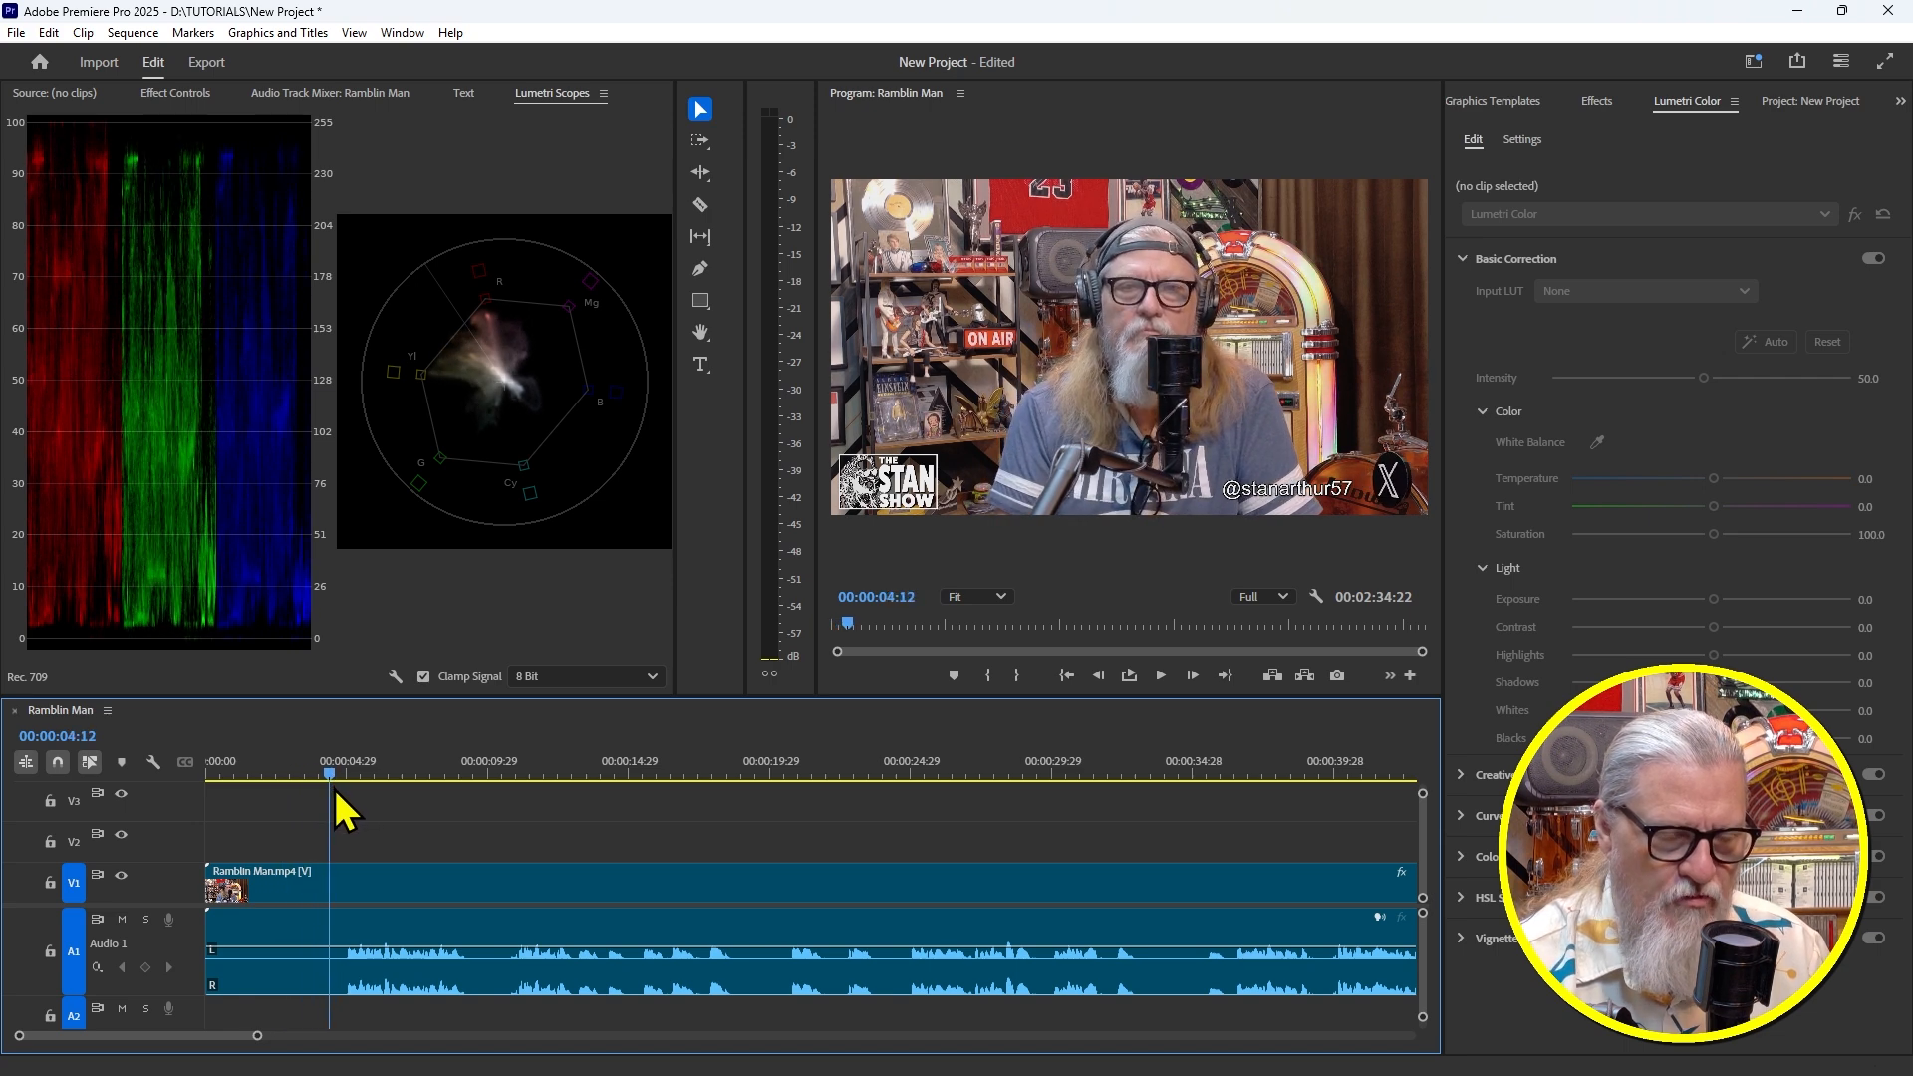
click(415, 883)
key(q)
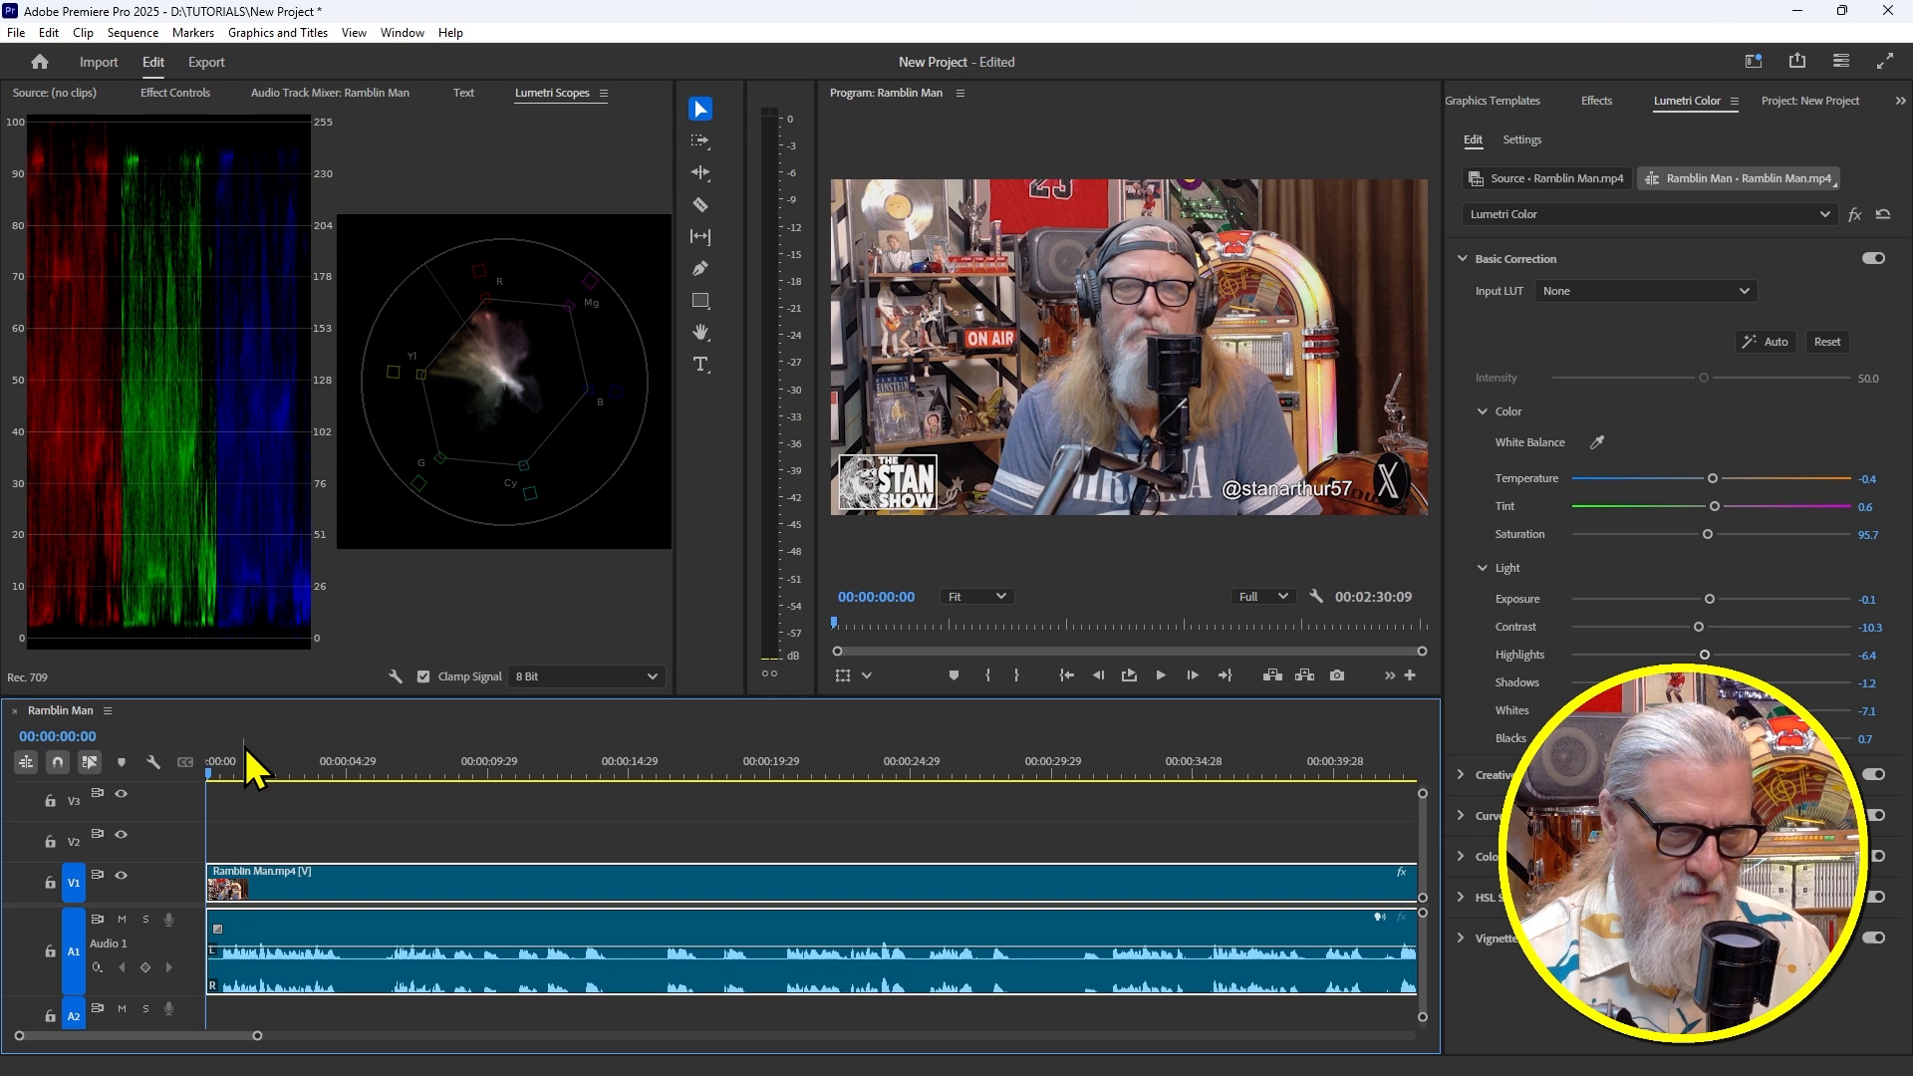
Park the playhead at 00:00:05:00, preview playback from there, and return to 00:00:05:00
click(347, 763)
key(space)
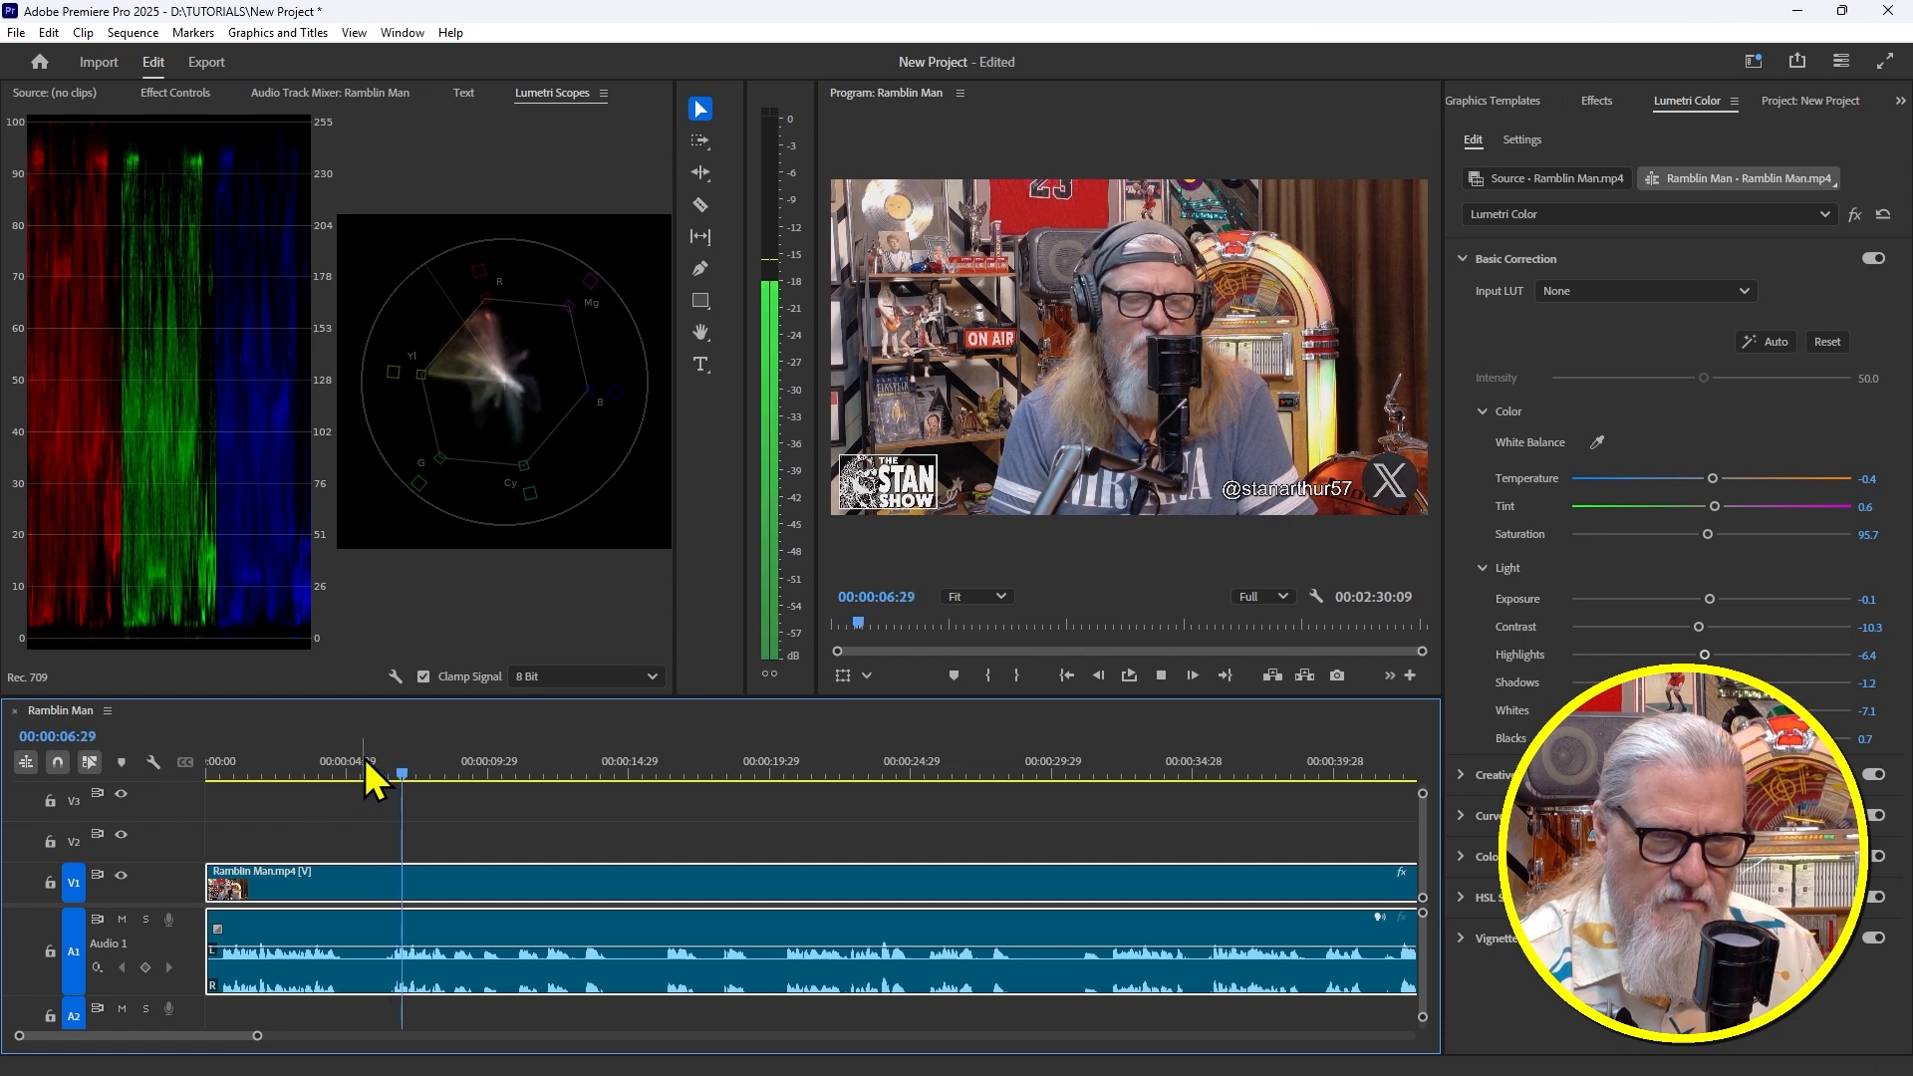
drag(419, 766, 350, 768)
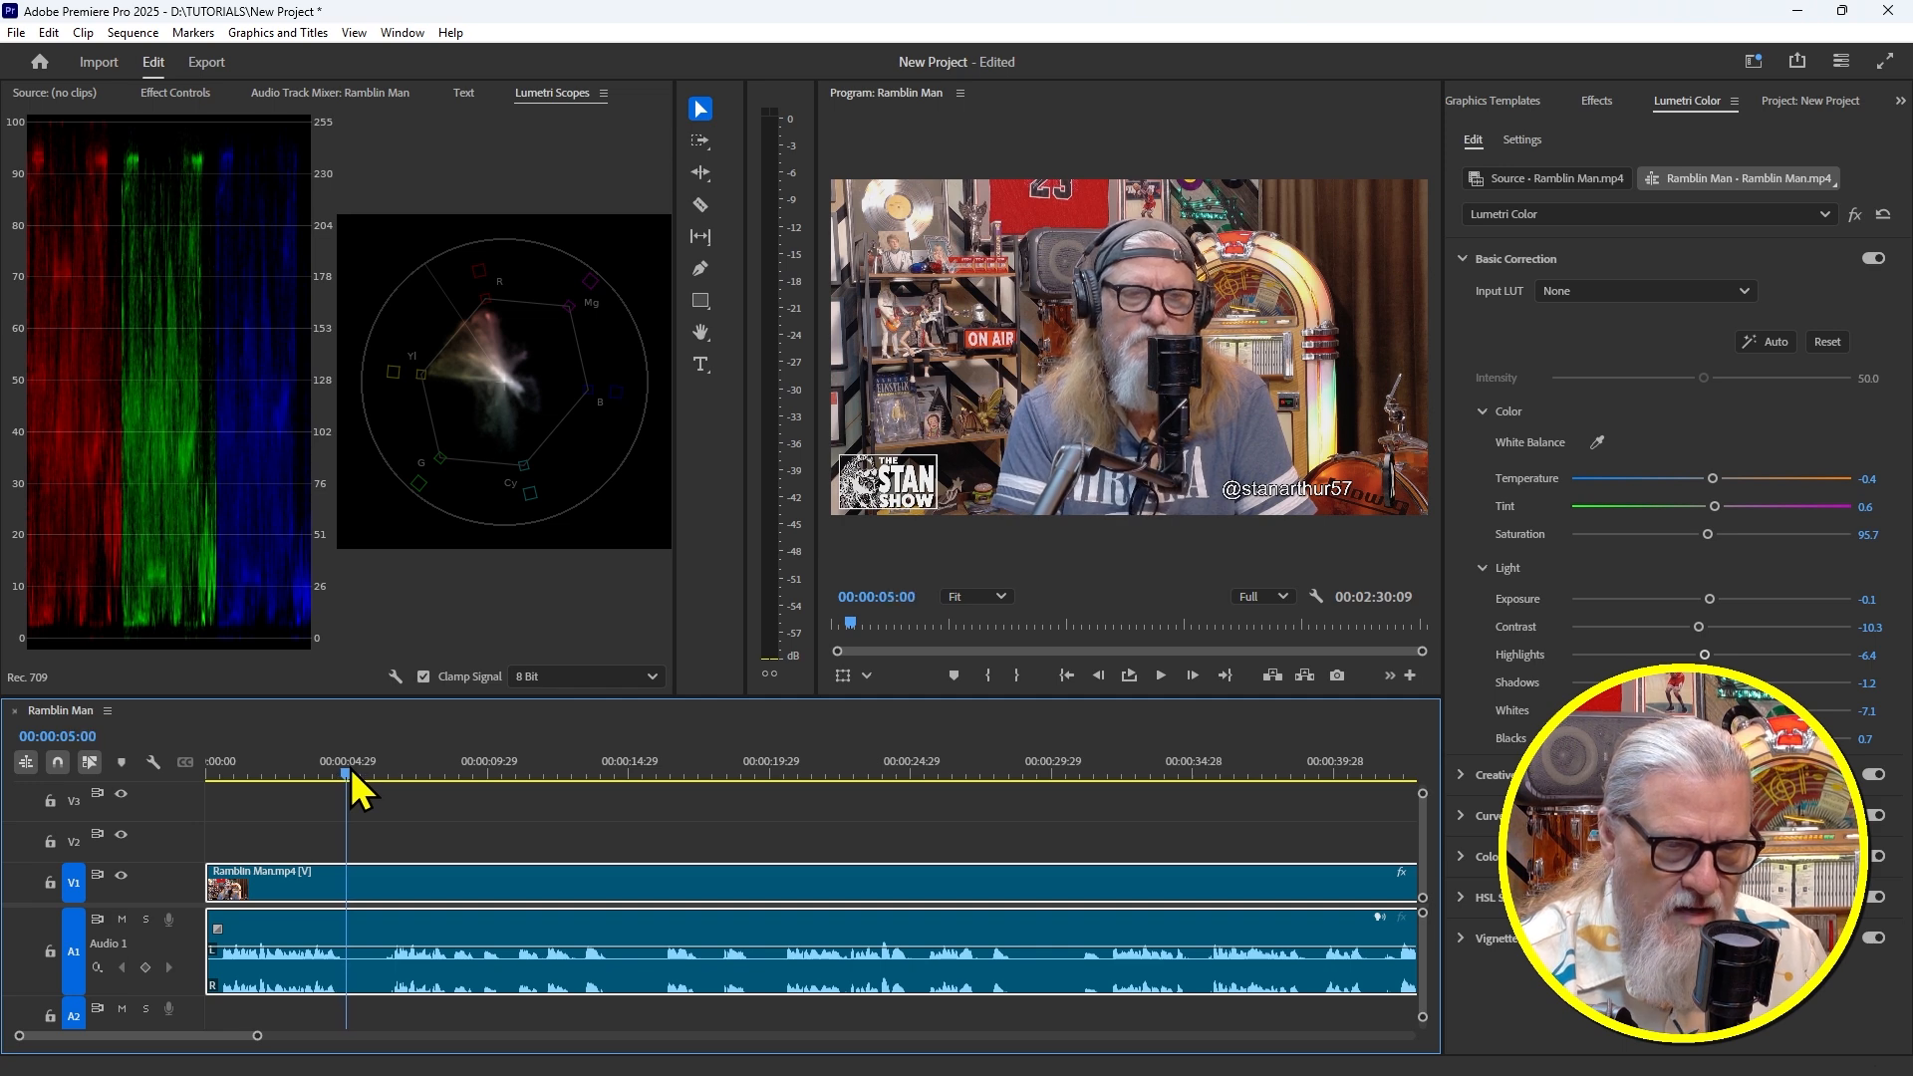
key(ctrl+k)
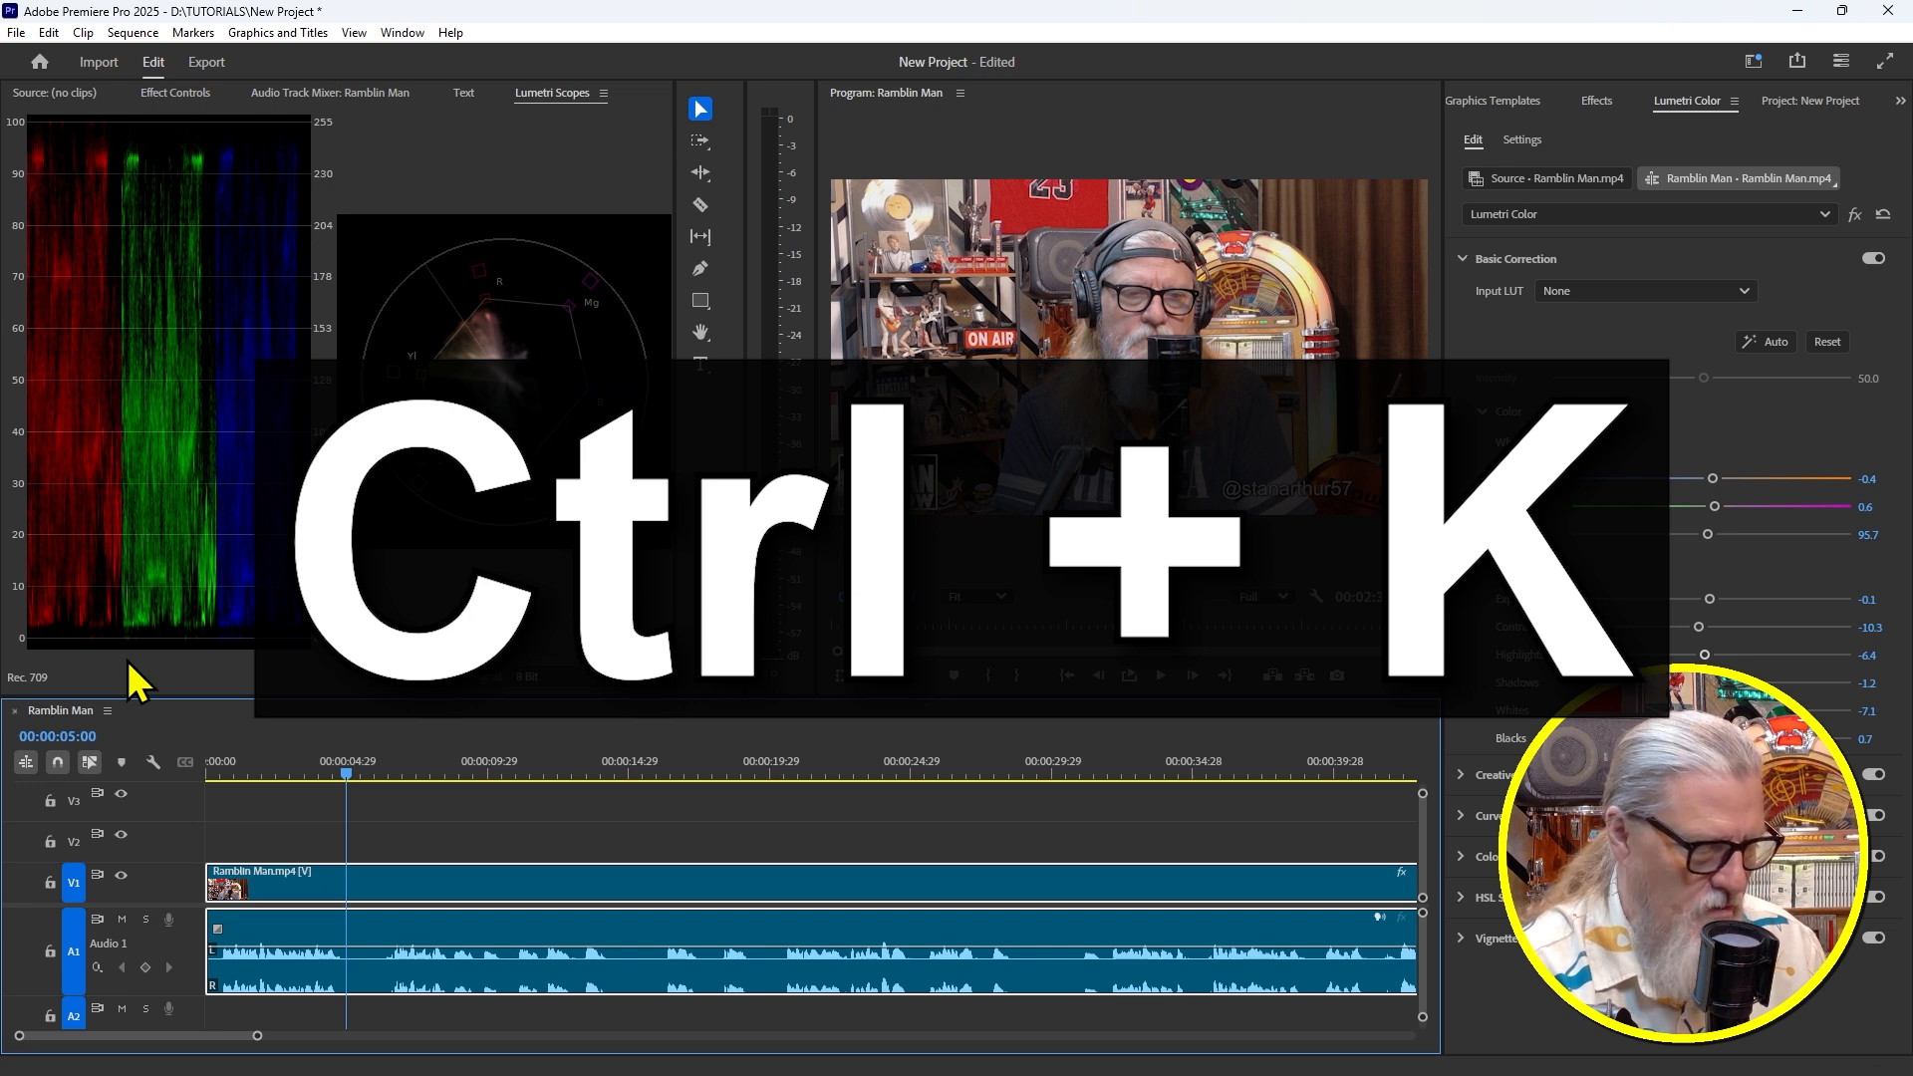
Cut the Ramblin Man clip at 00:00:05:00 and 00:00:14:26, then back up slightly before the second cut
key(ctrl+k)
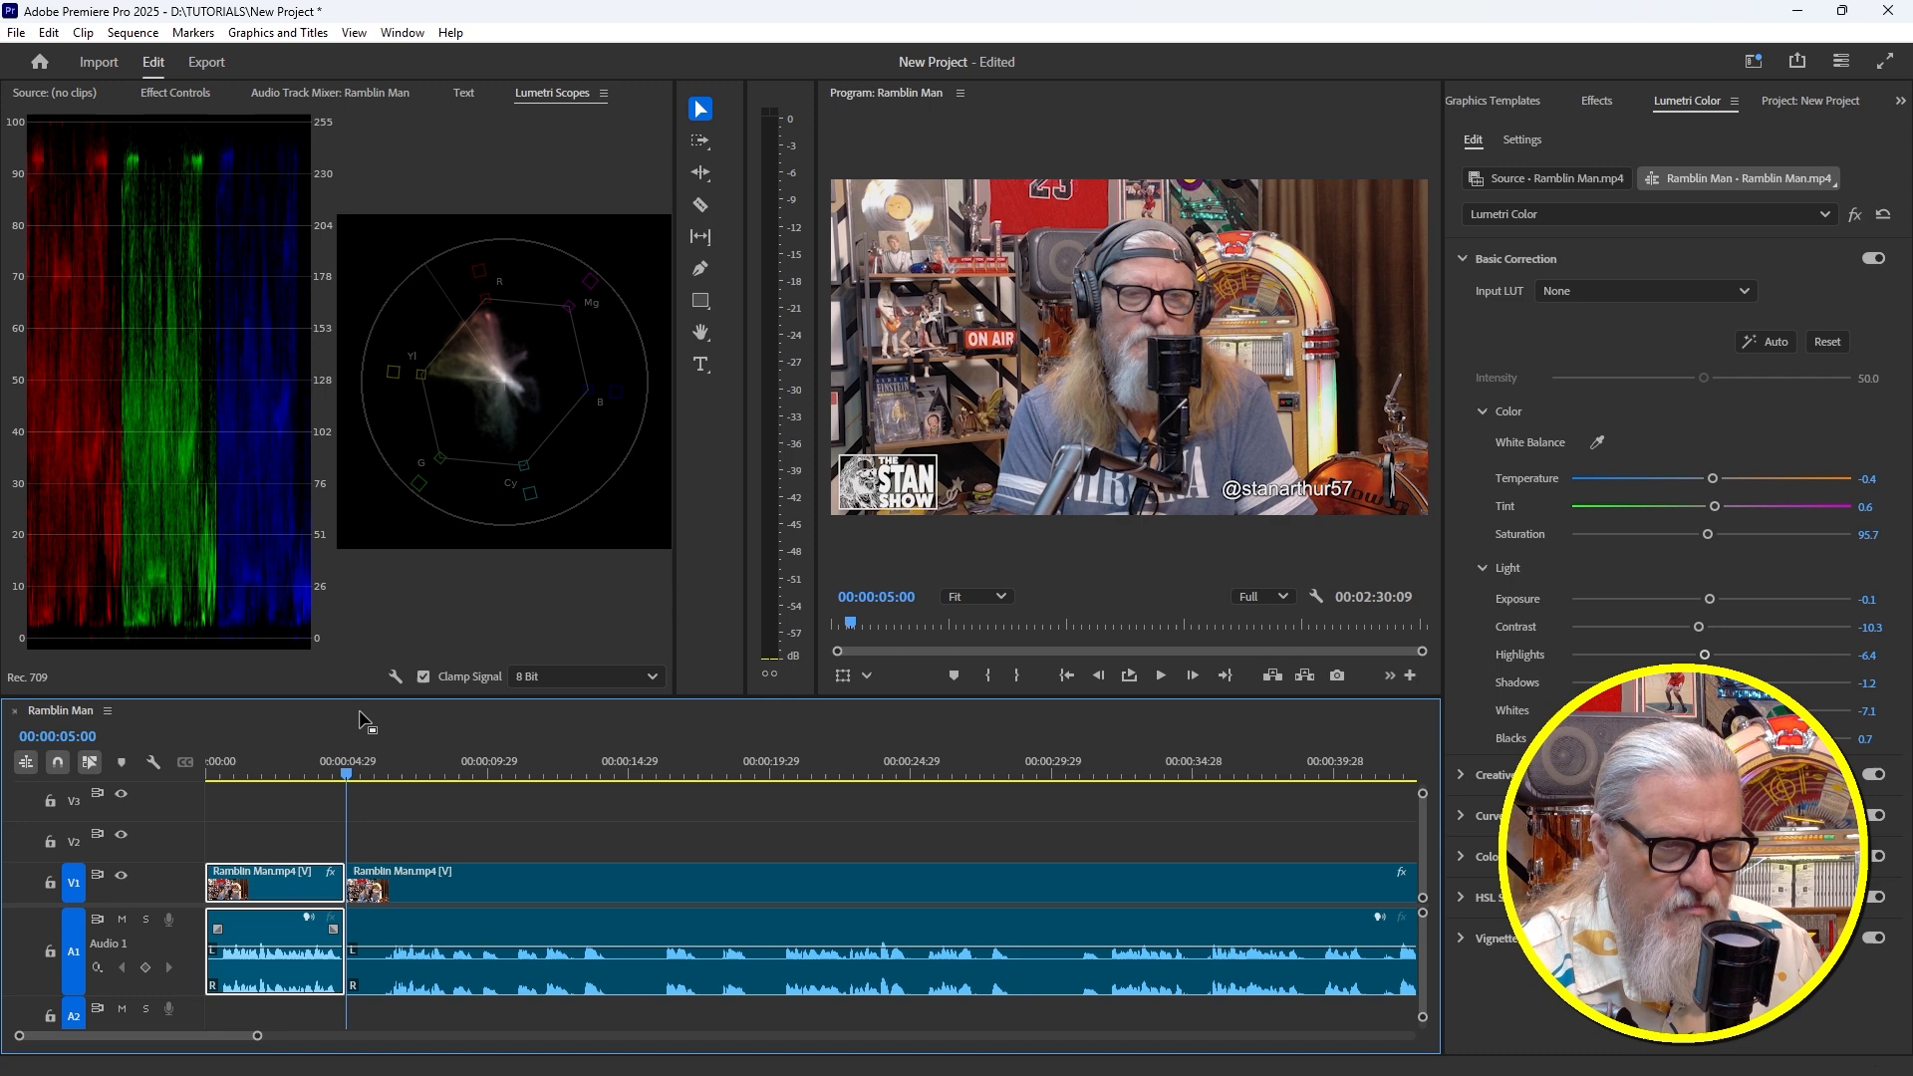
drag(353, 768, 384, 770)
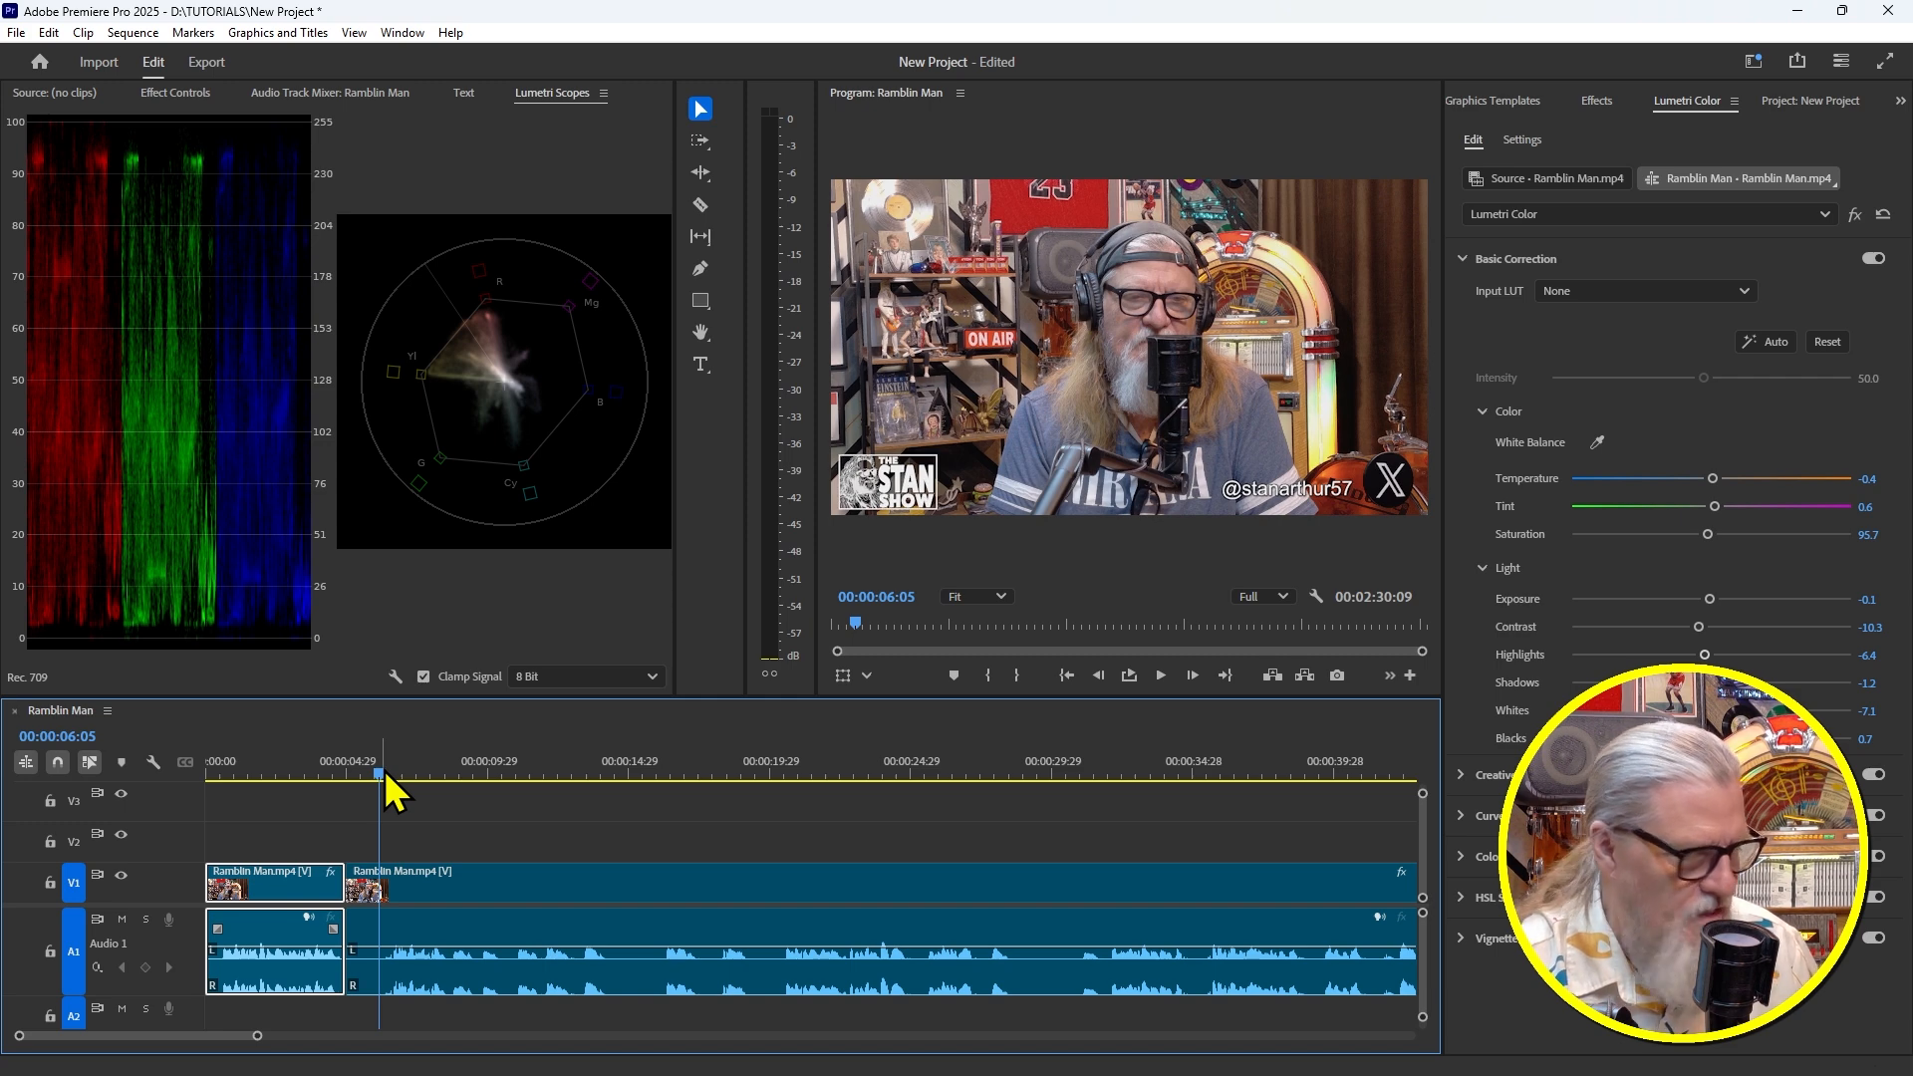
key(Up)
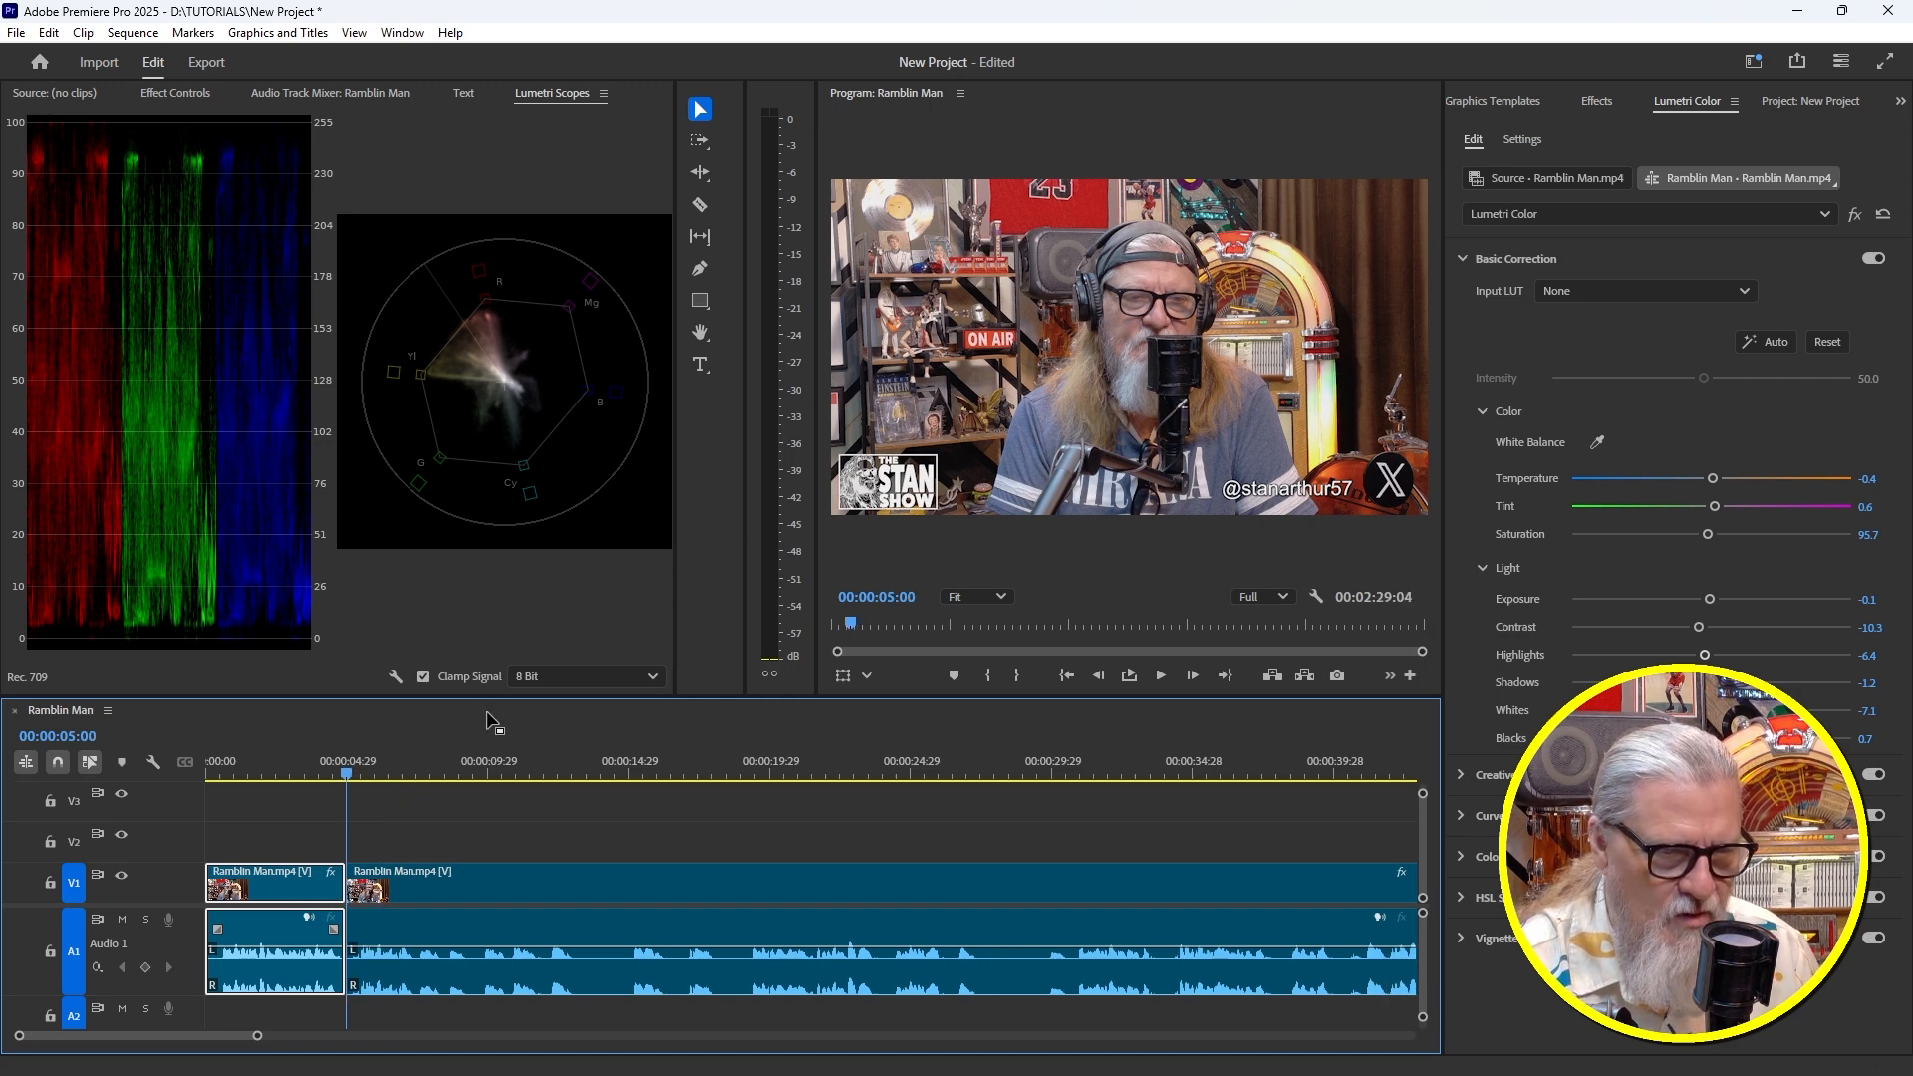
drag(502, 766, 630, 804)
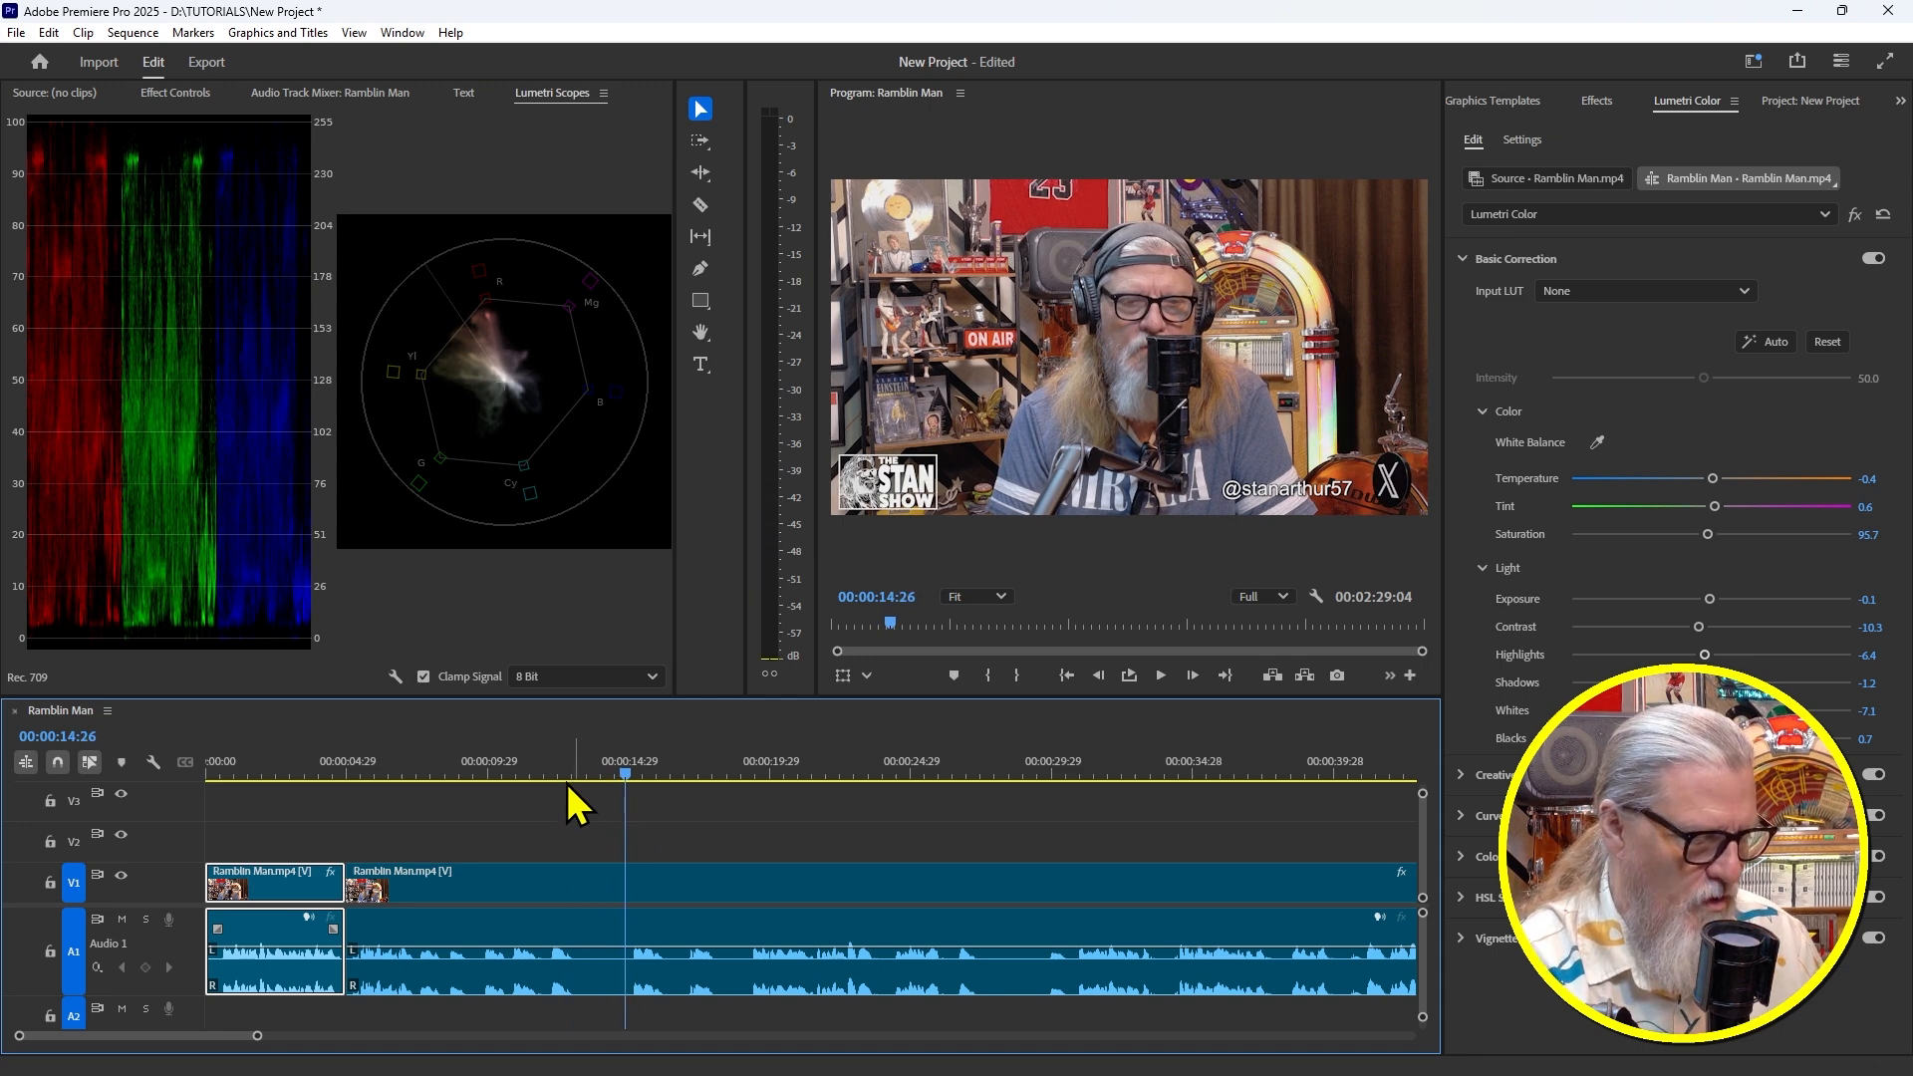
key(ctrl+k)
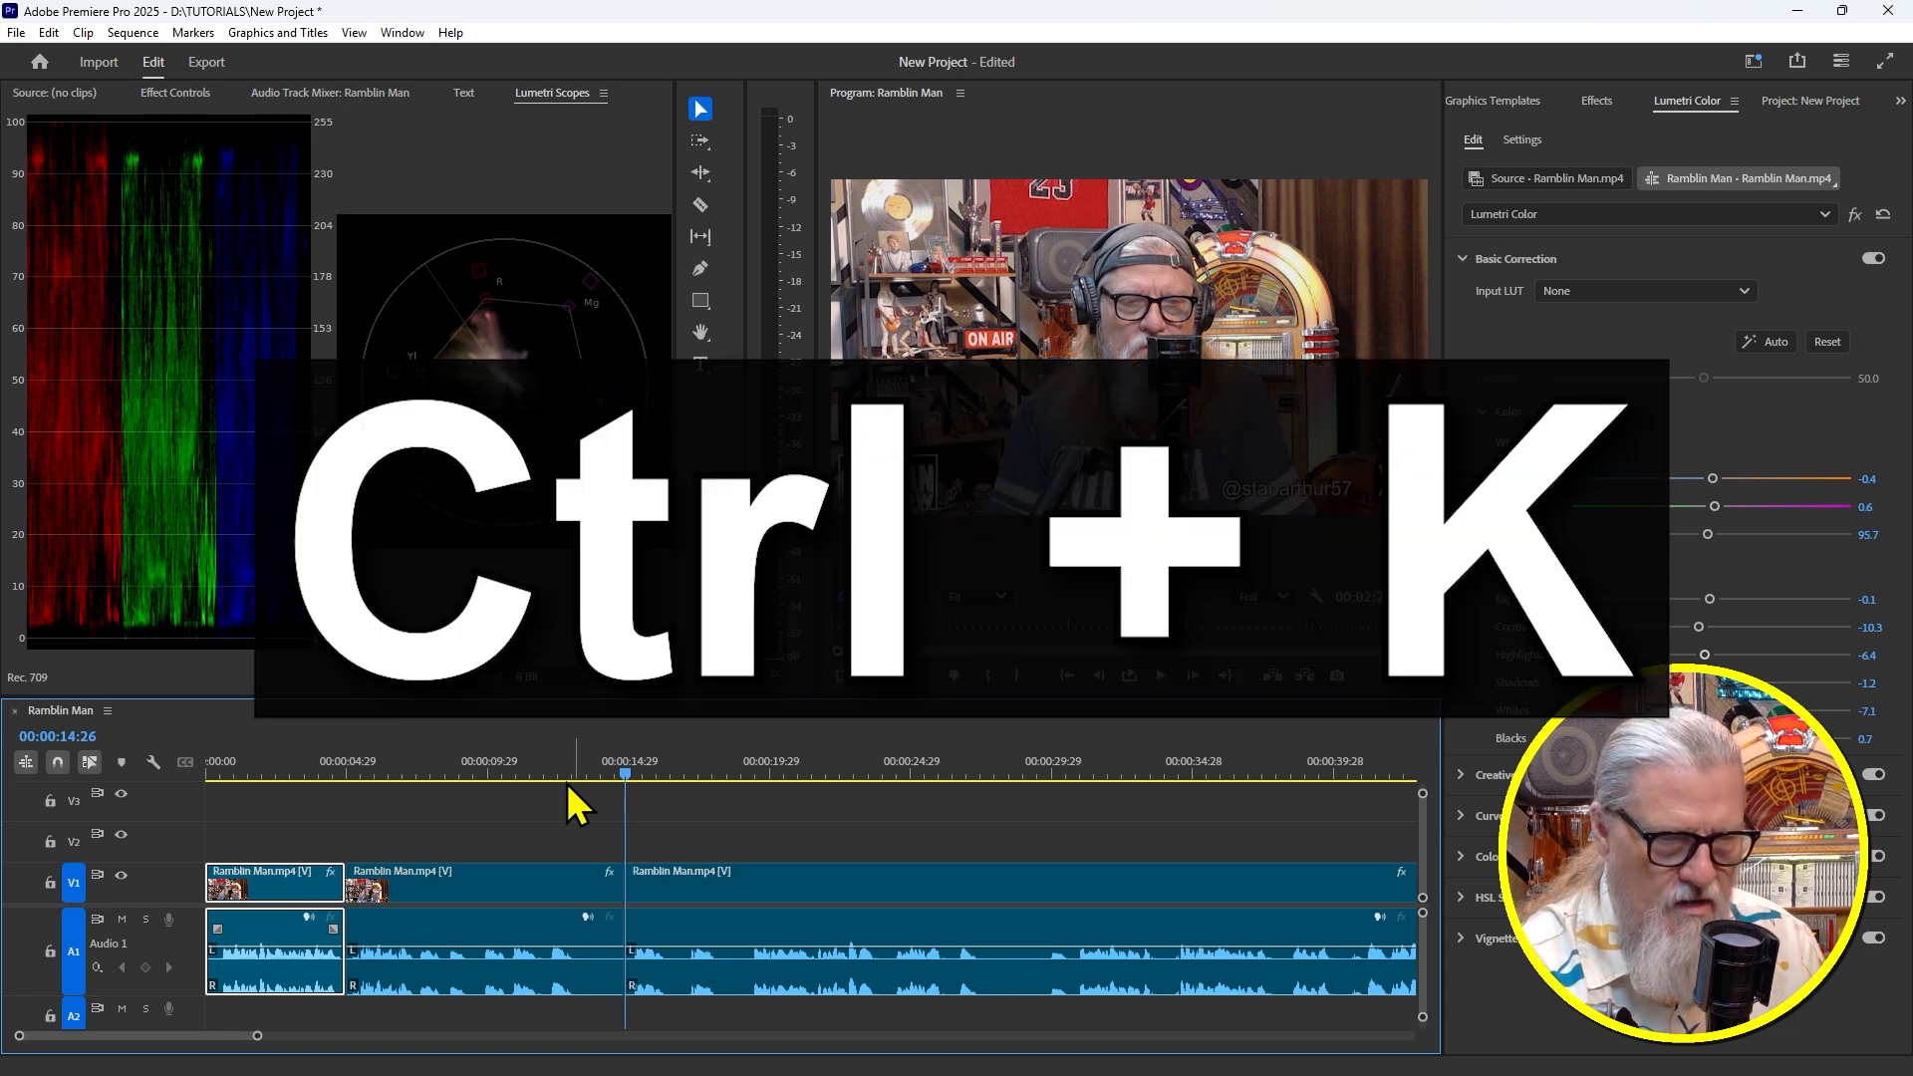
drag(625, 761, 586, 764)
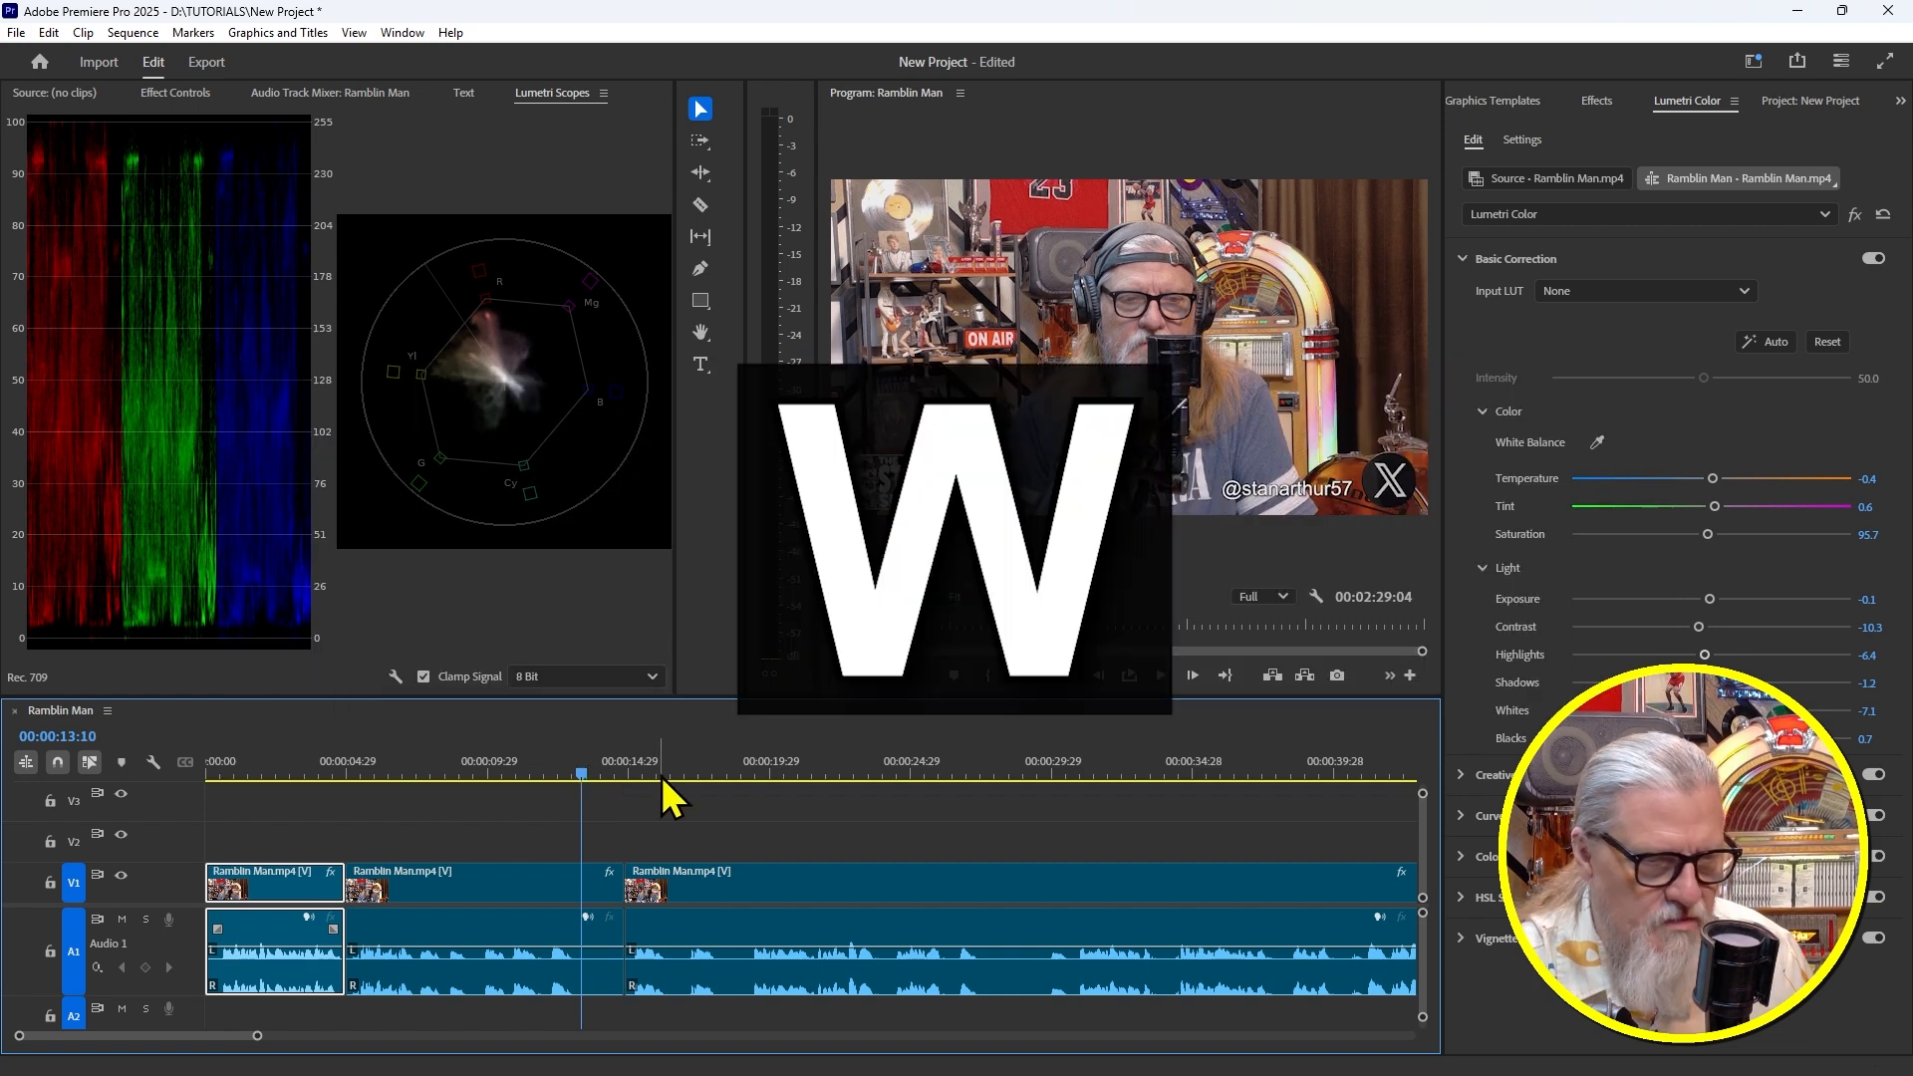
Ripple-delete up to the 00:00:14:26 cut and trim the tail from 00:02:23:01, leaving 00:02:22:23
key(w)
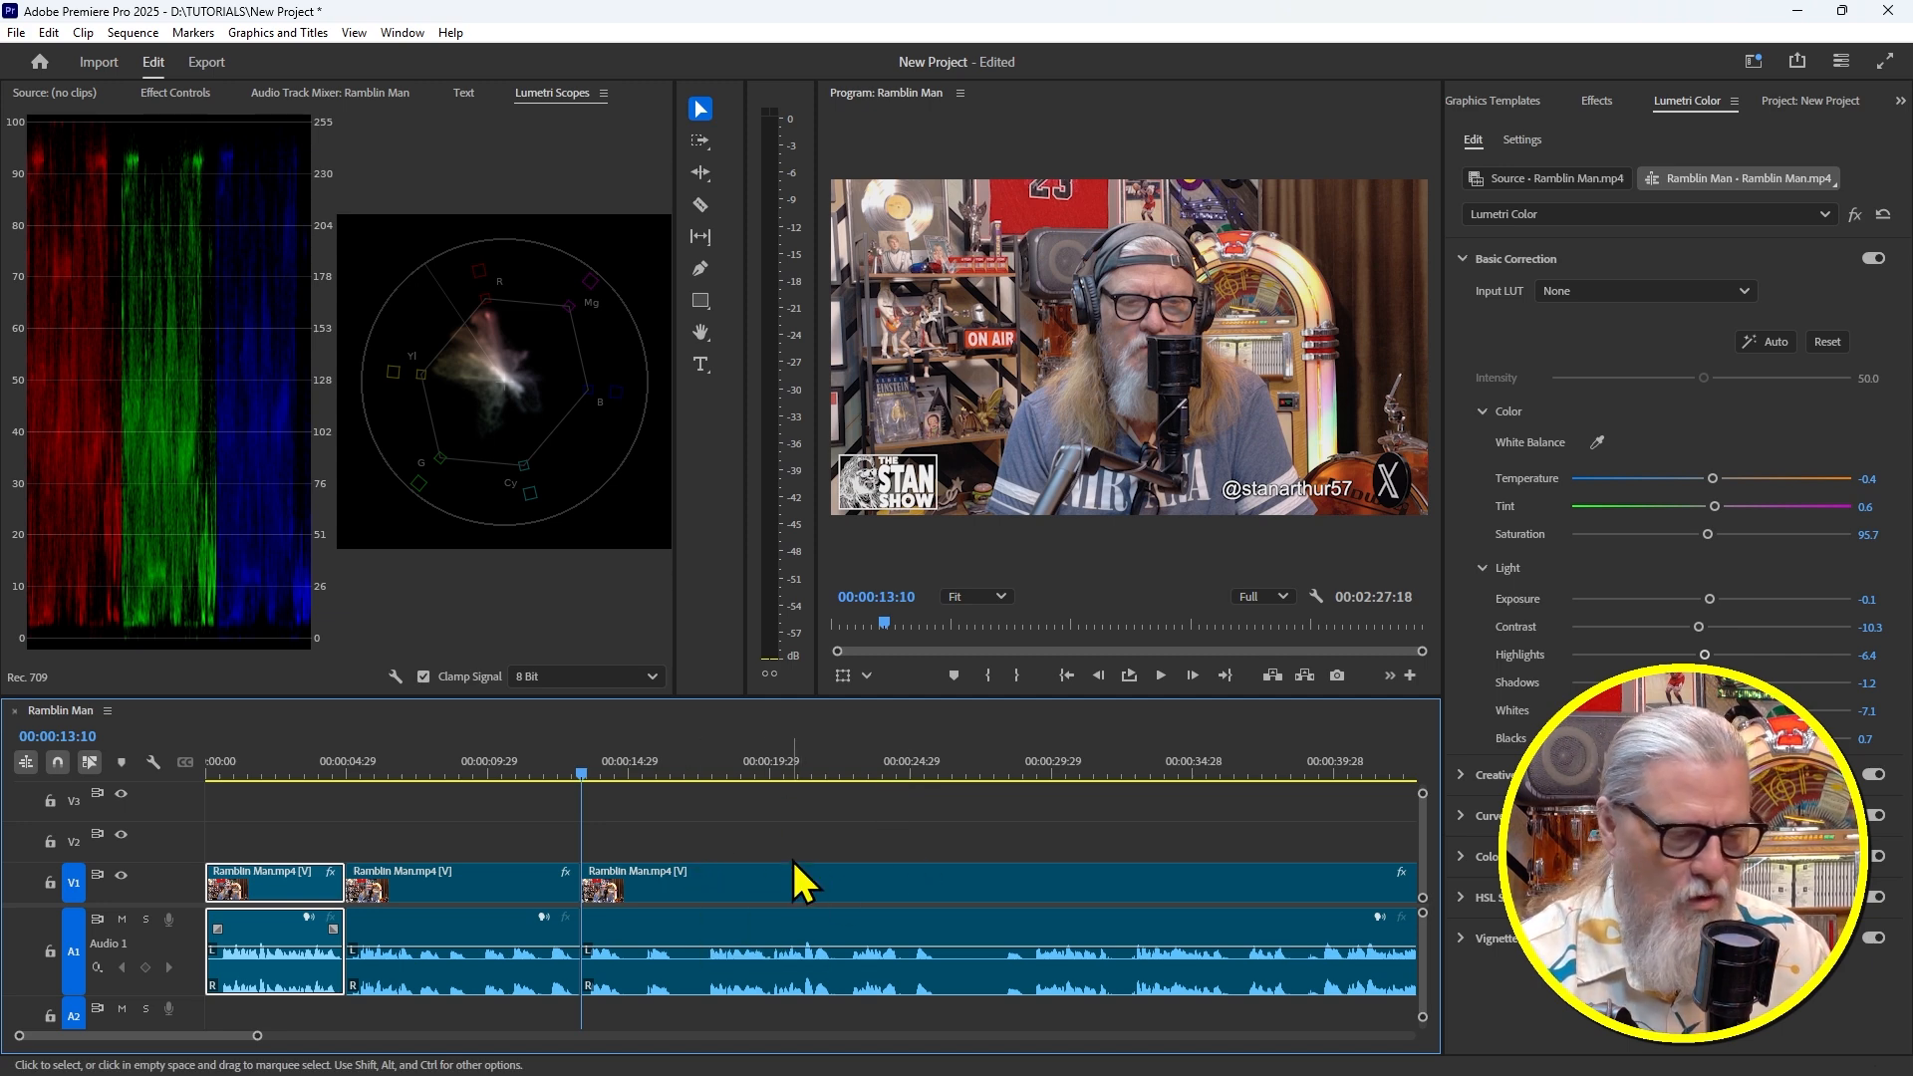
key(backslash)
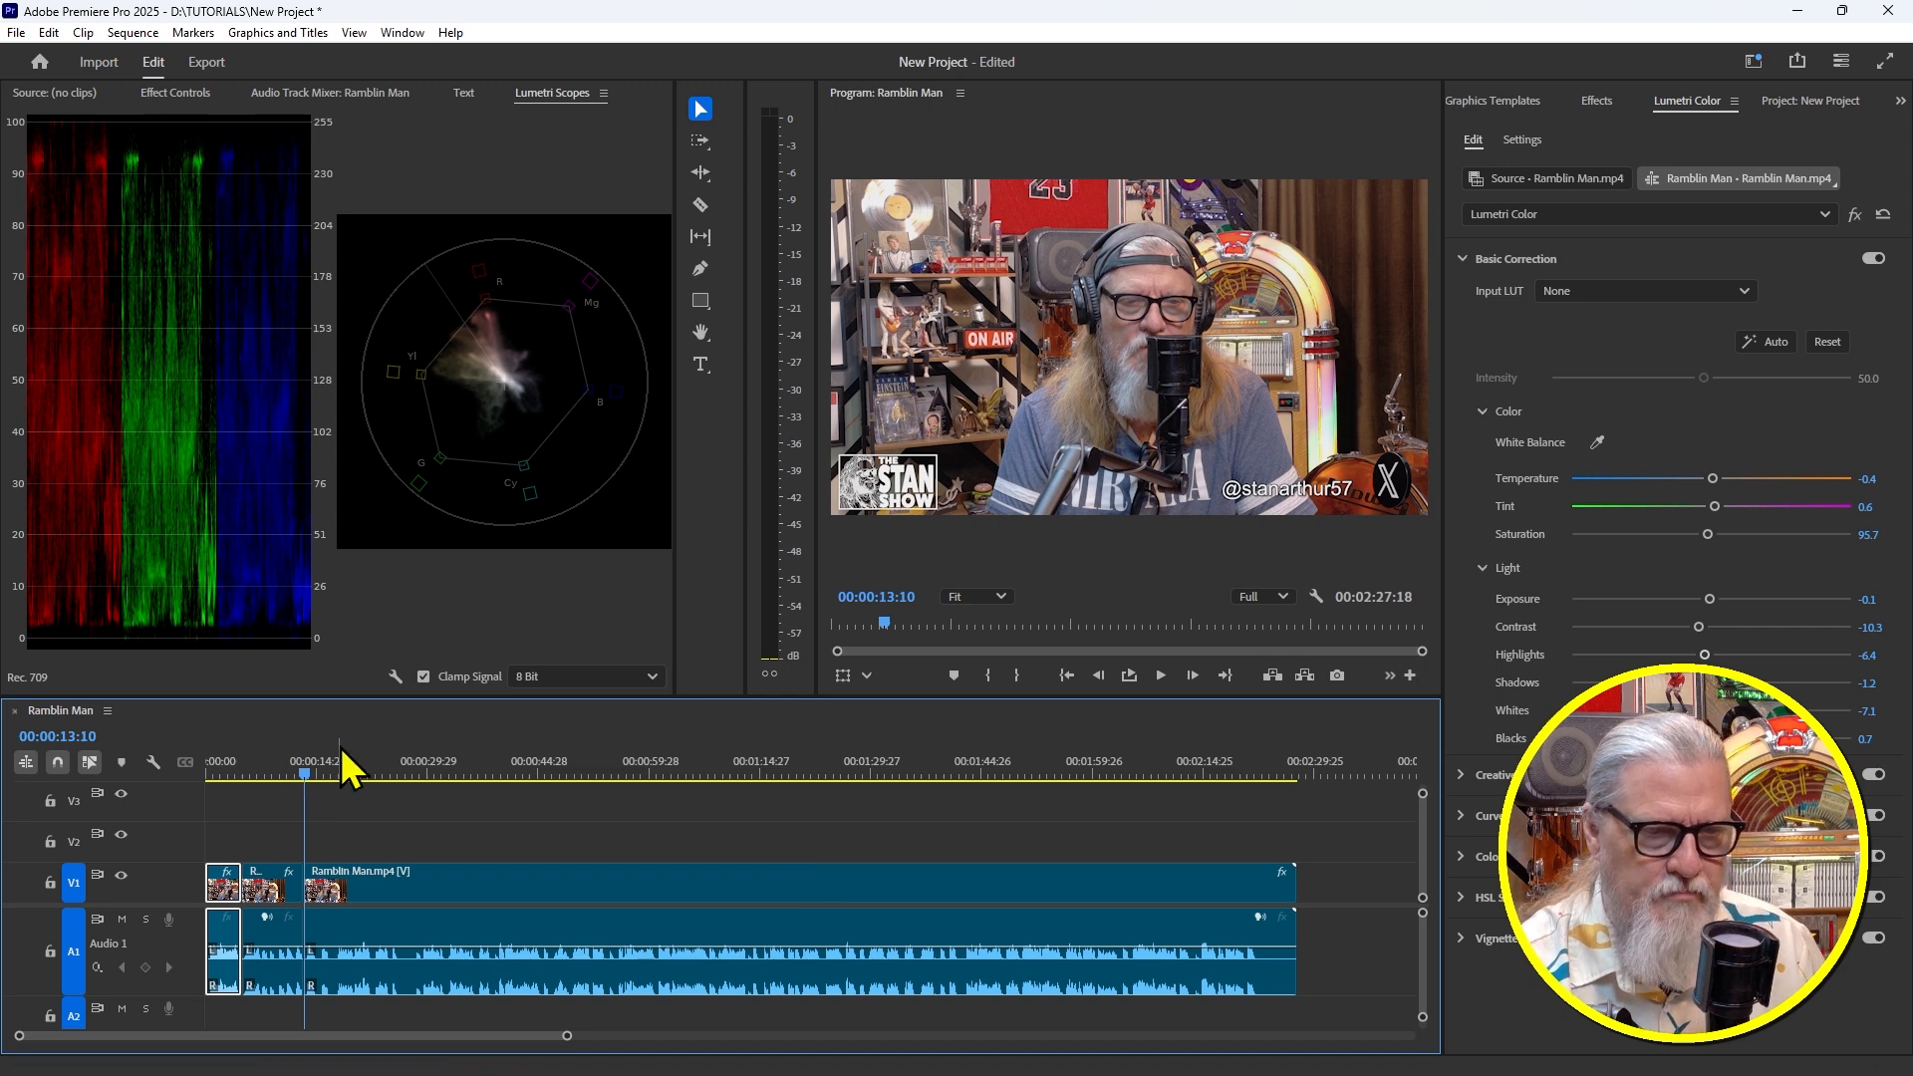
drag(340, 747, 191, 757)
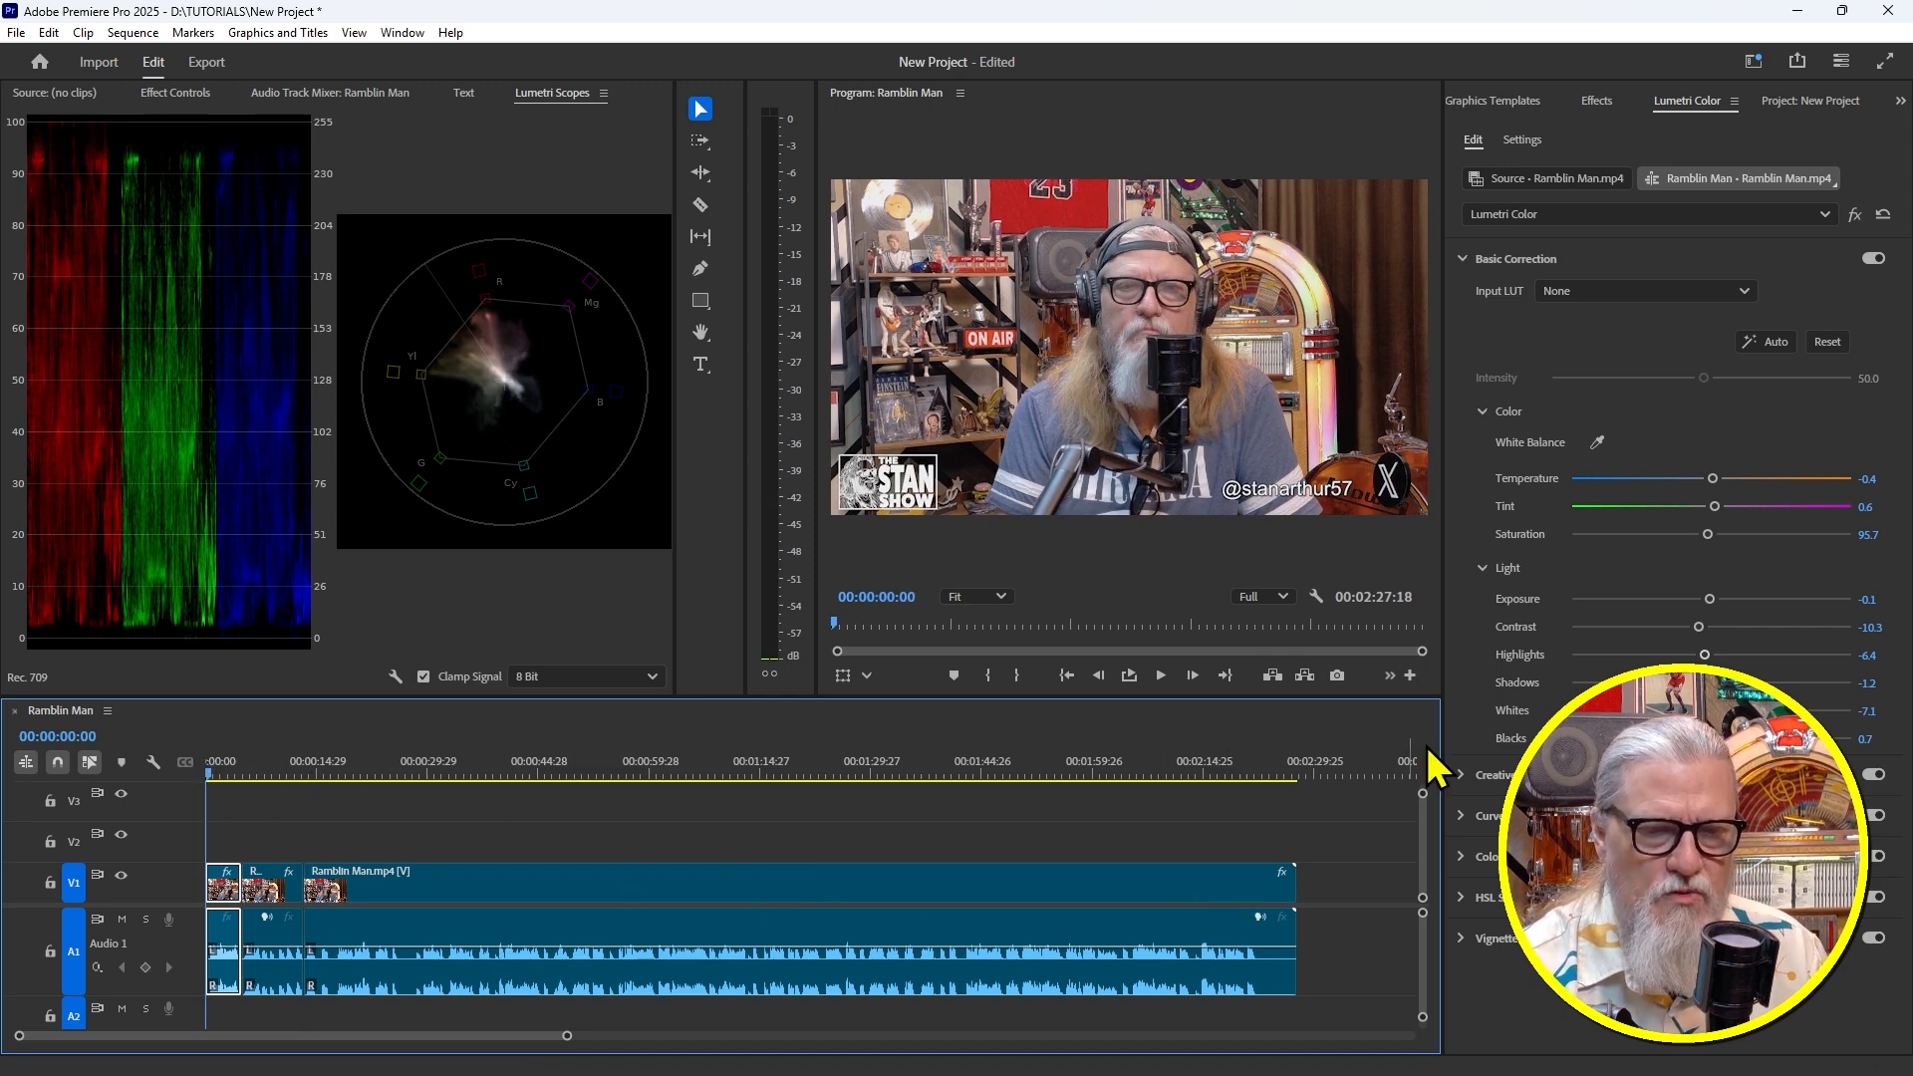
drag(1236, 770, 1266, 782)
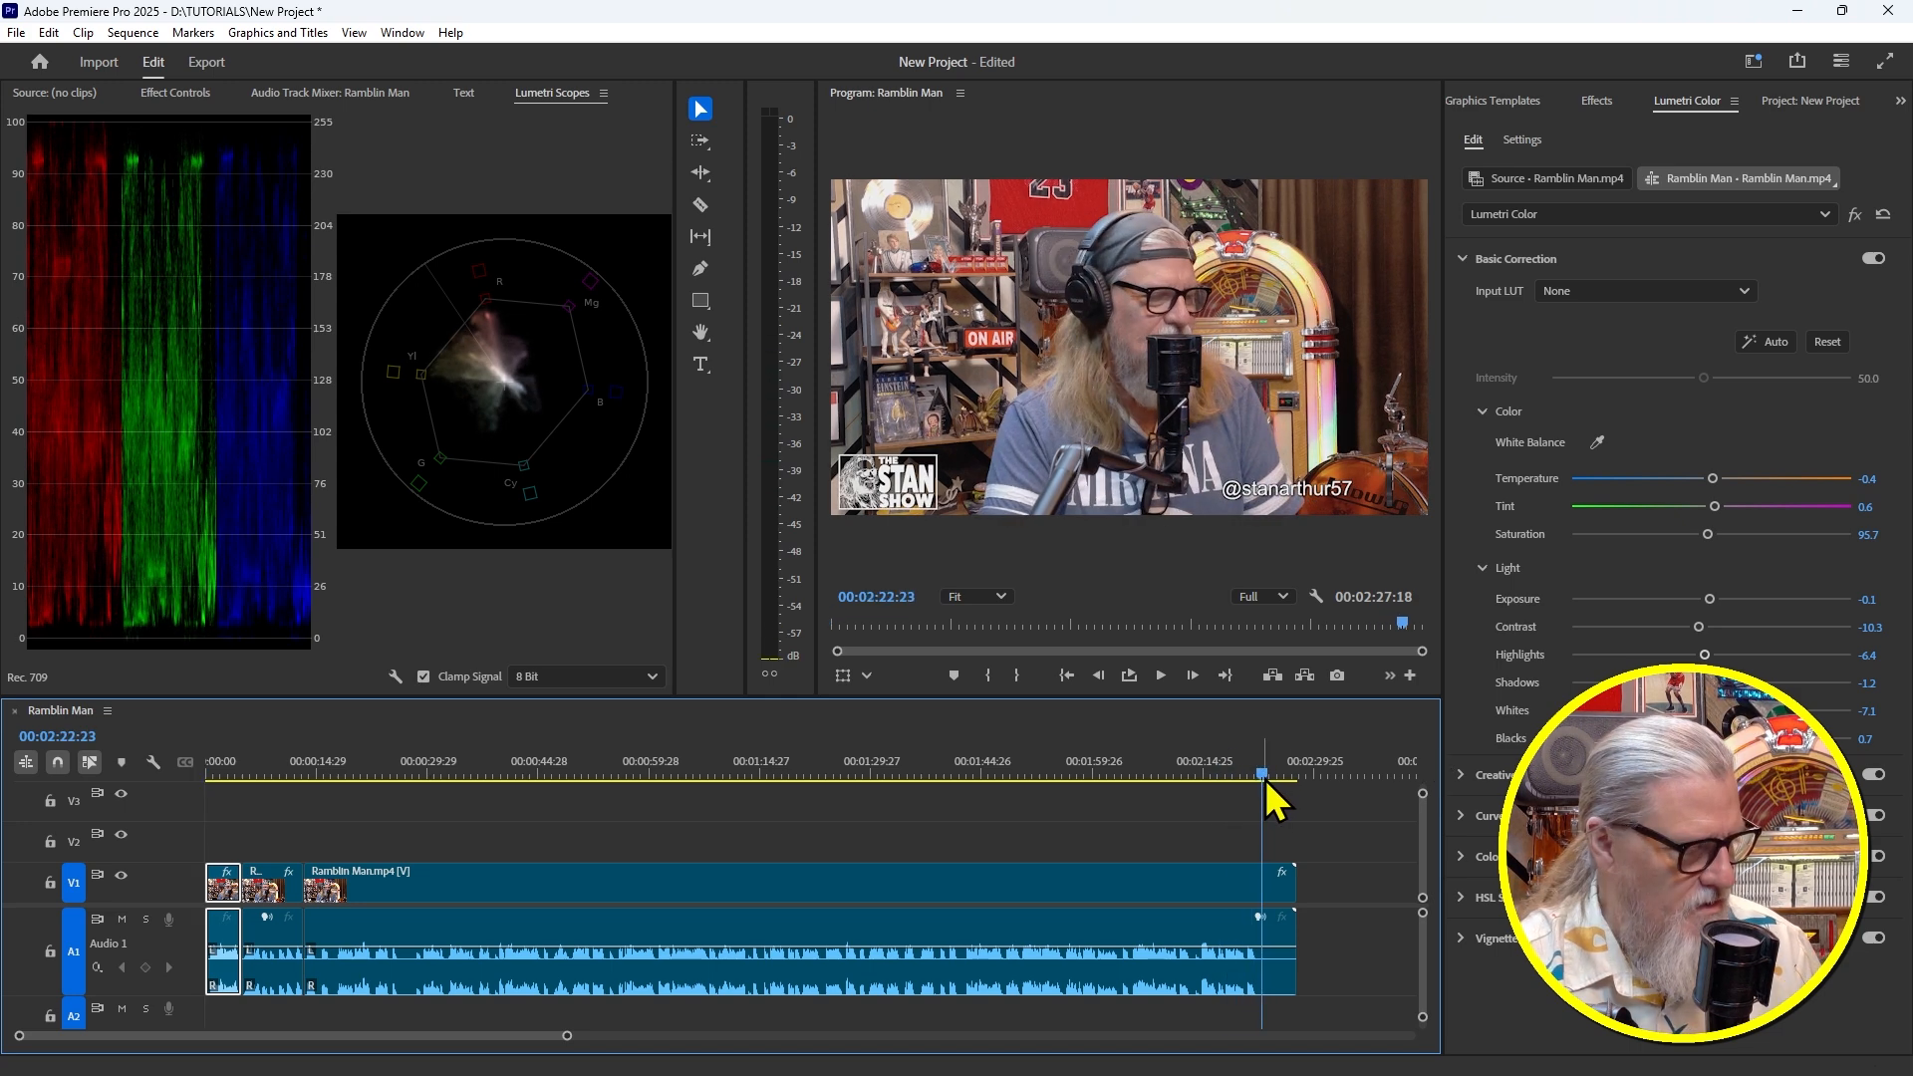
key(w)
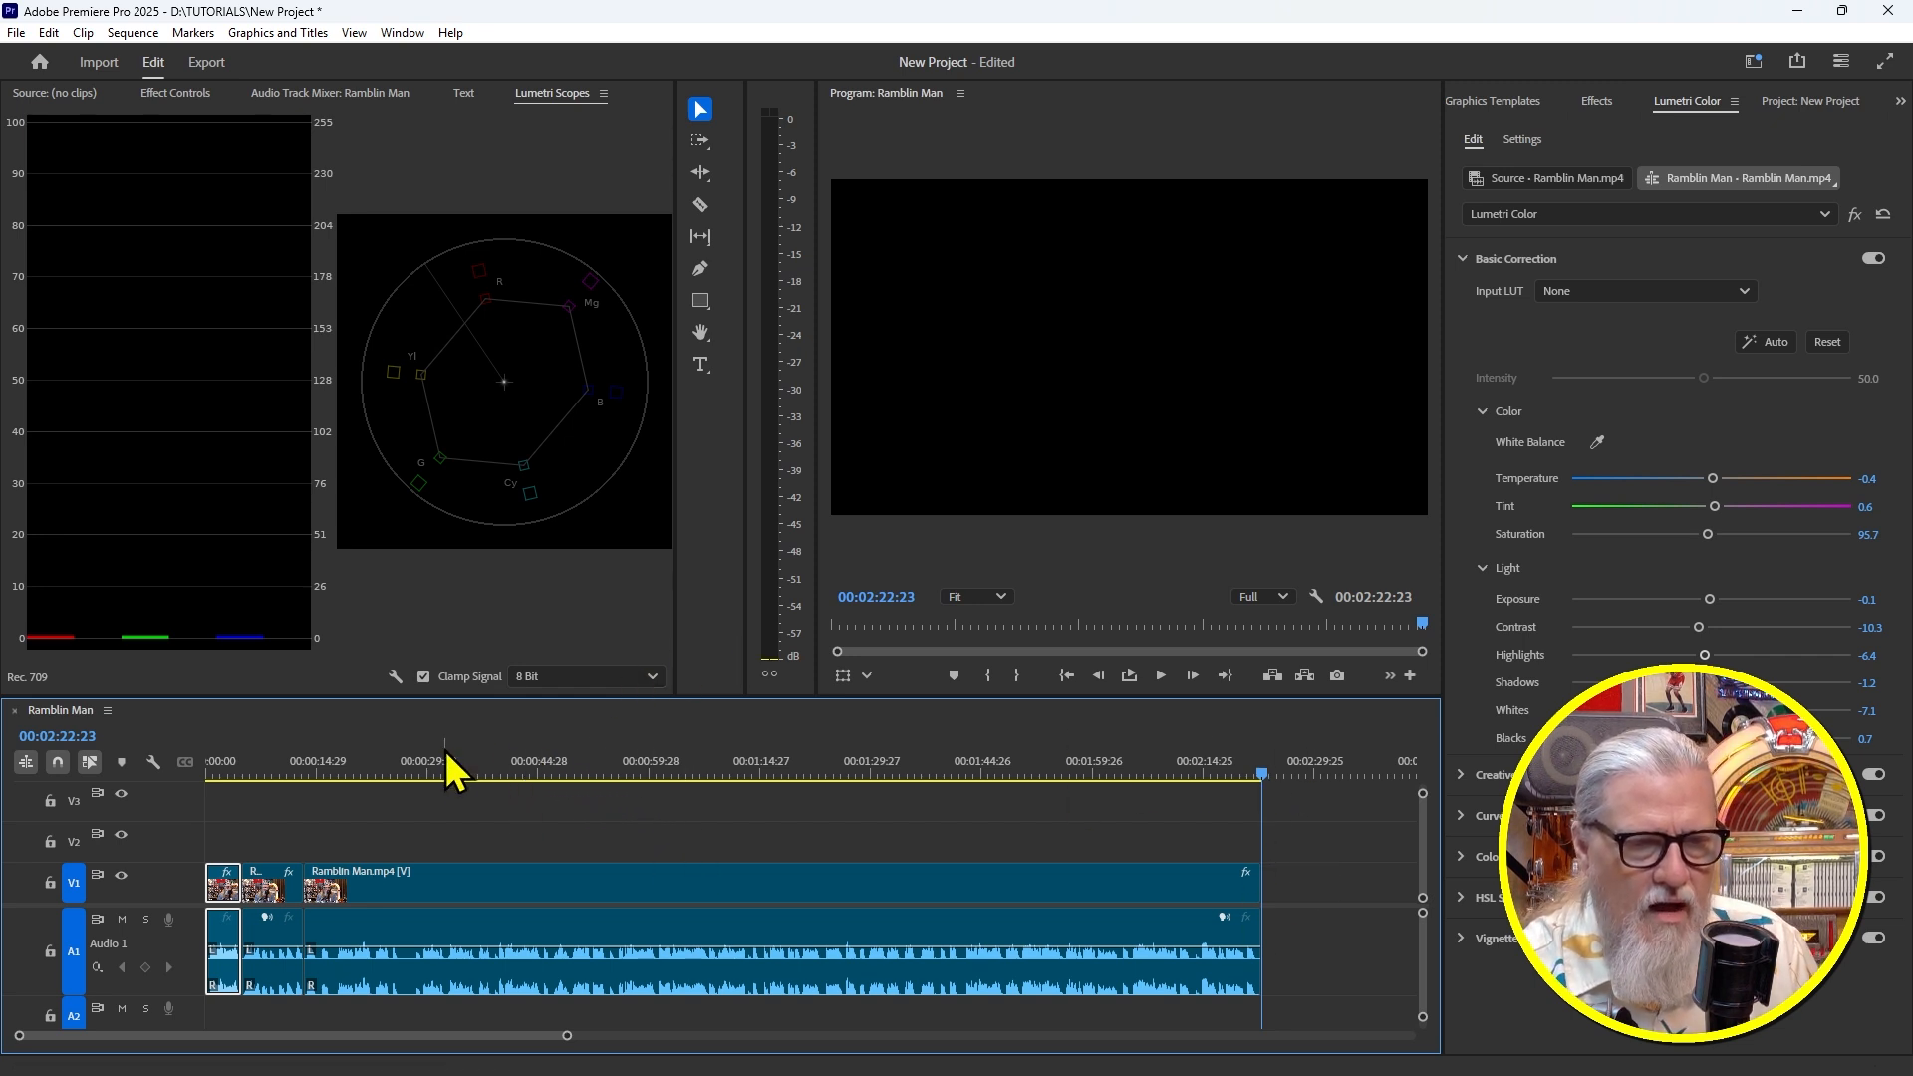
drag(433, 767, 416, 769)
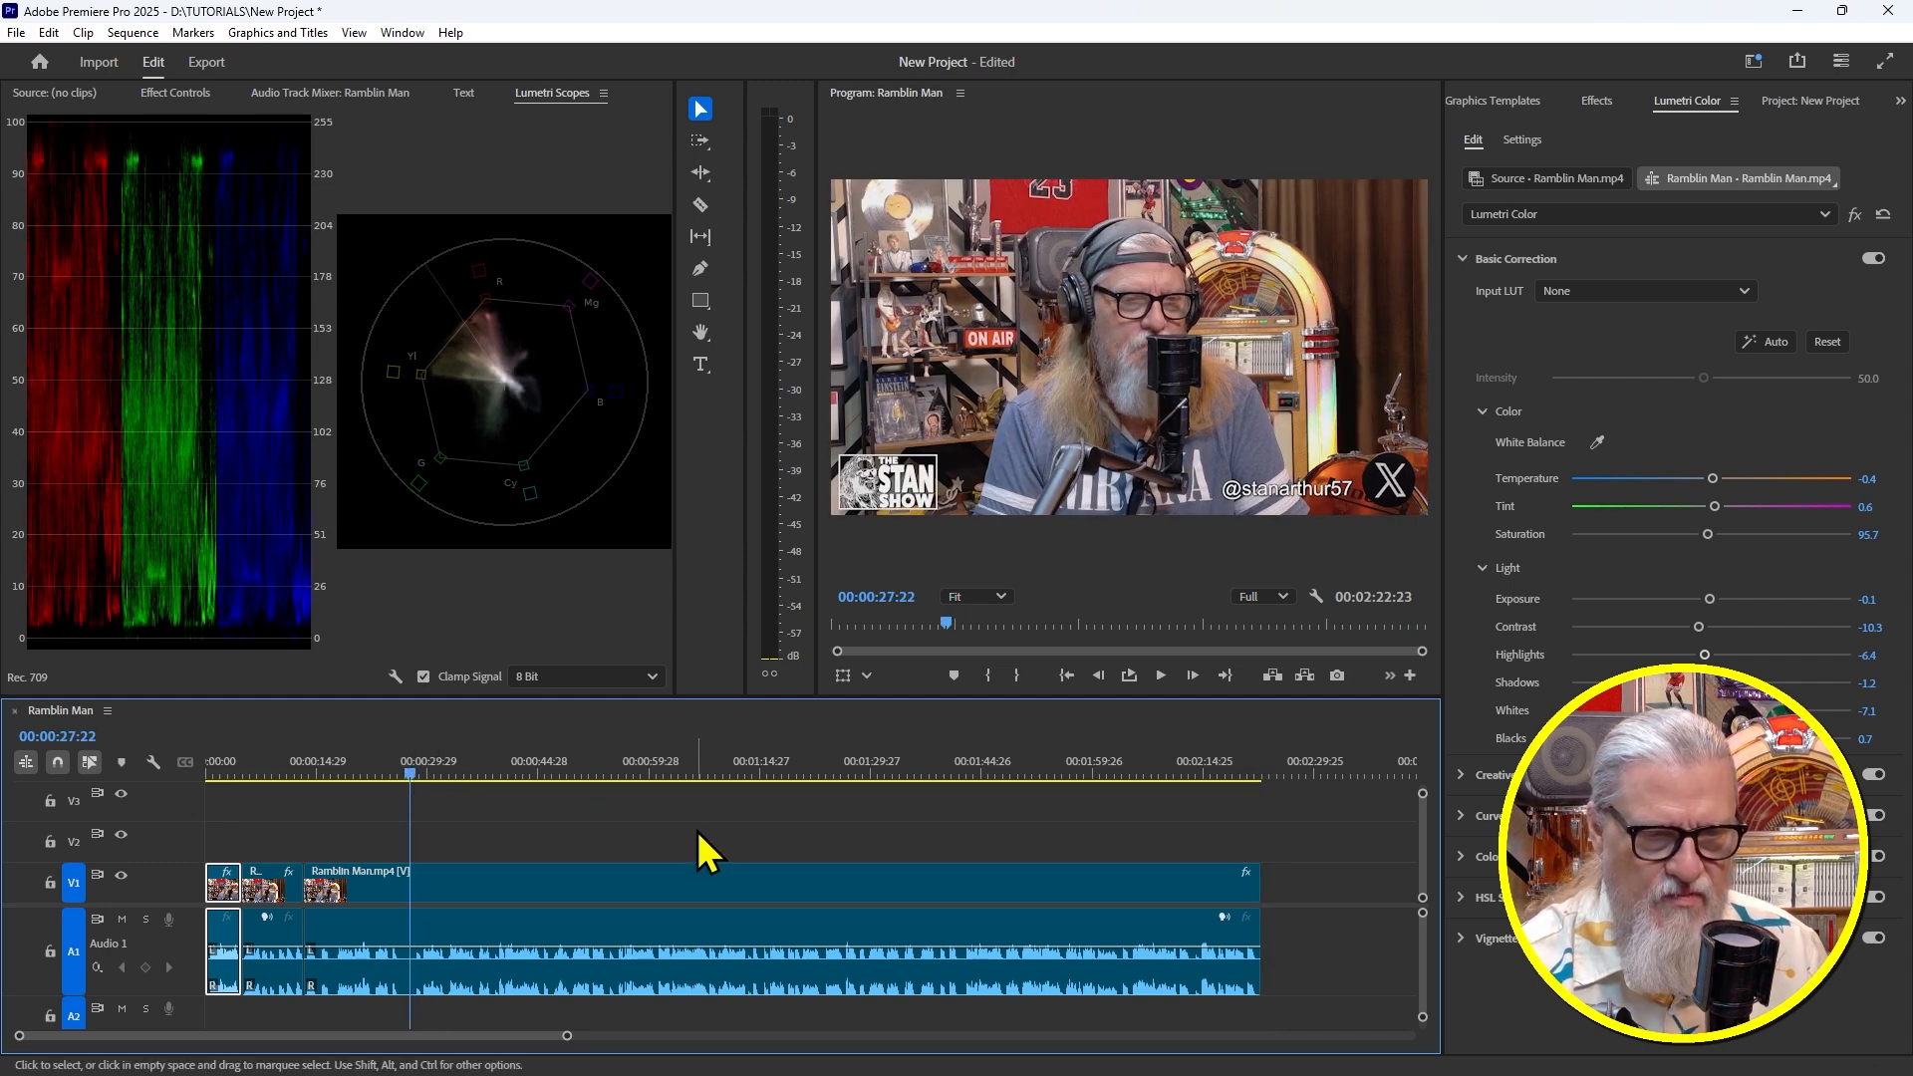
Review playback from 23 to 30 seconds, park at 14 seconds, and show the Text transcript
drag(416, 767, 386, 768)
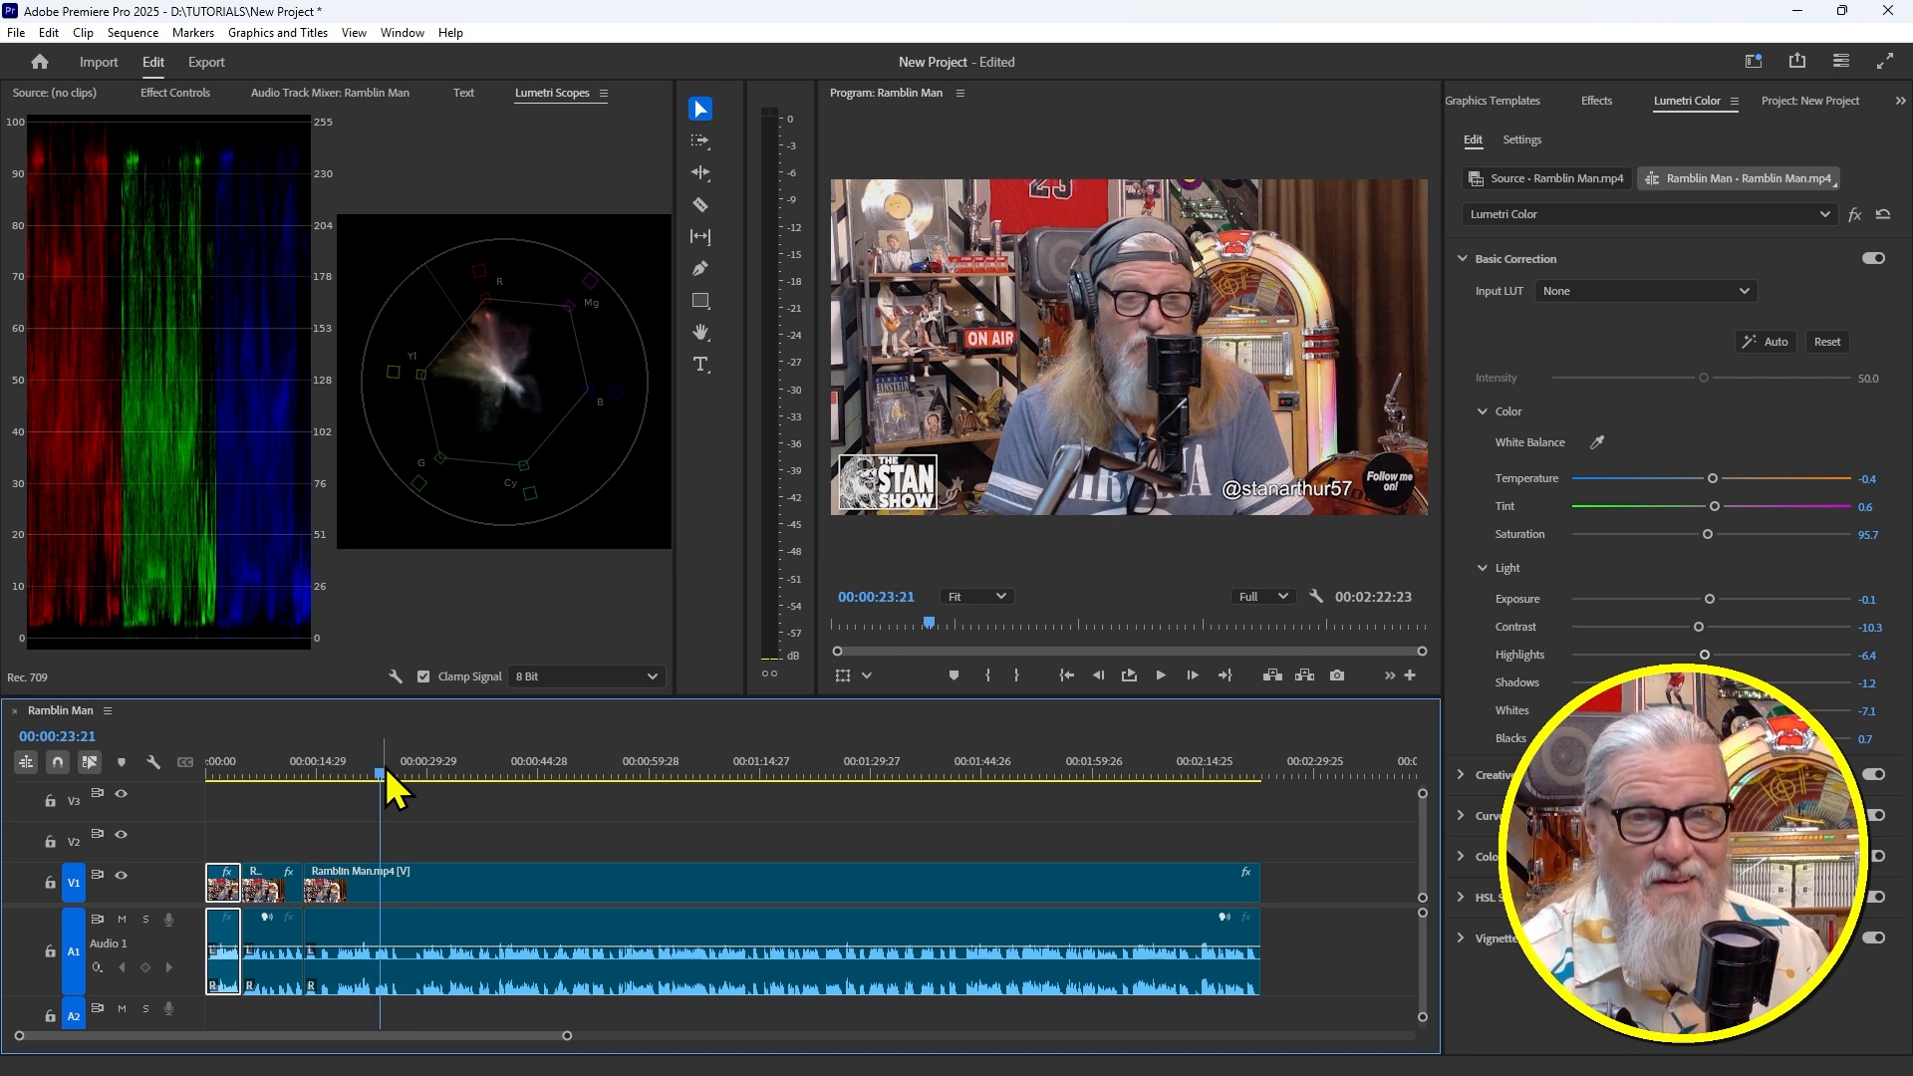
key(space)
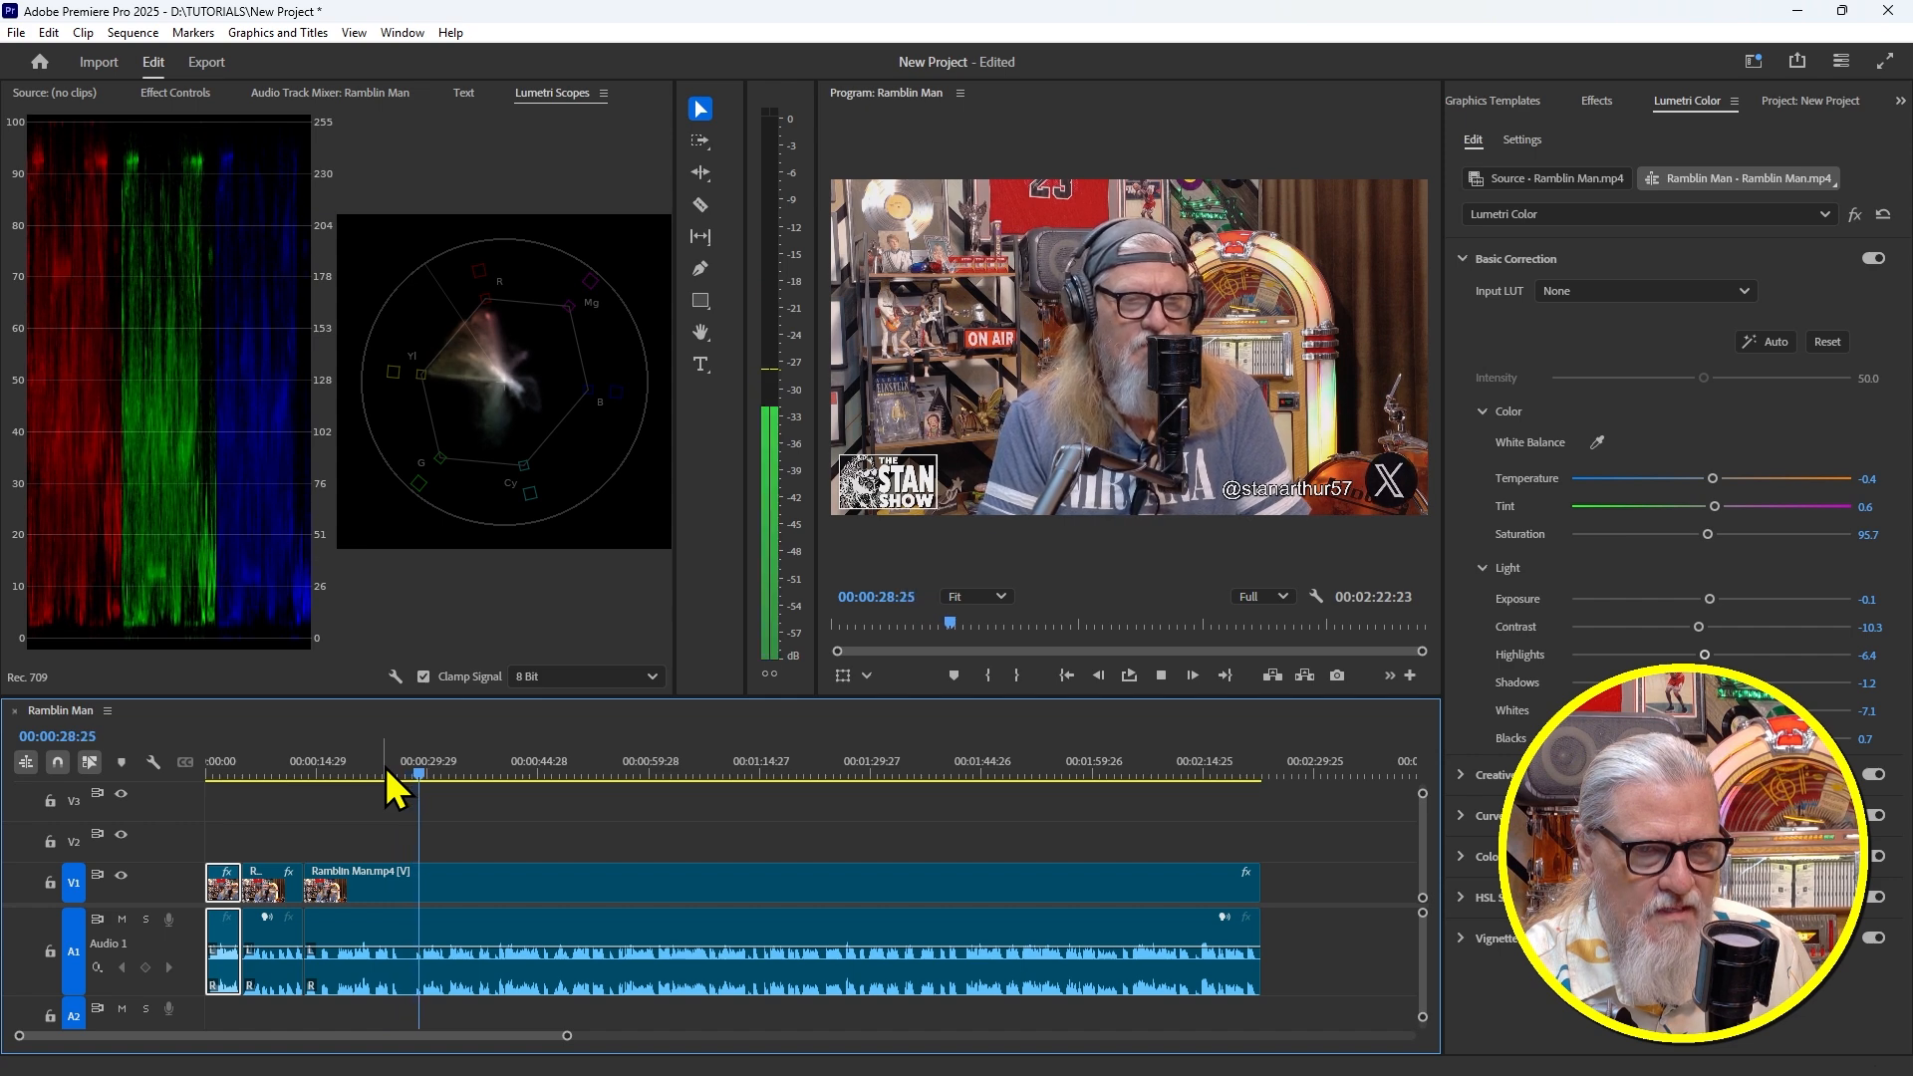
key(space)
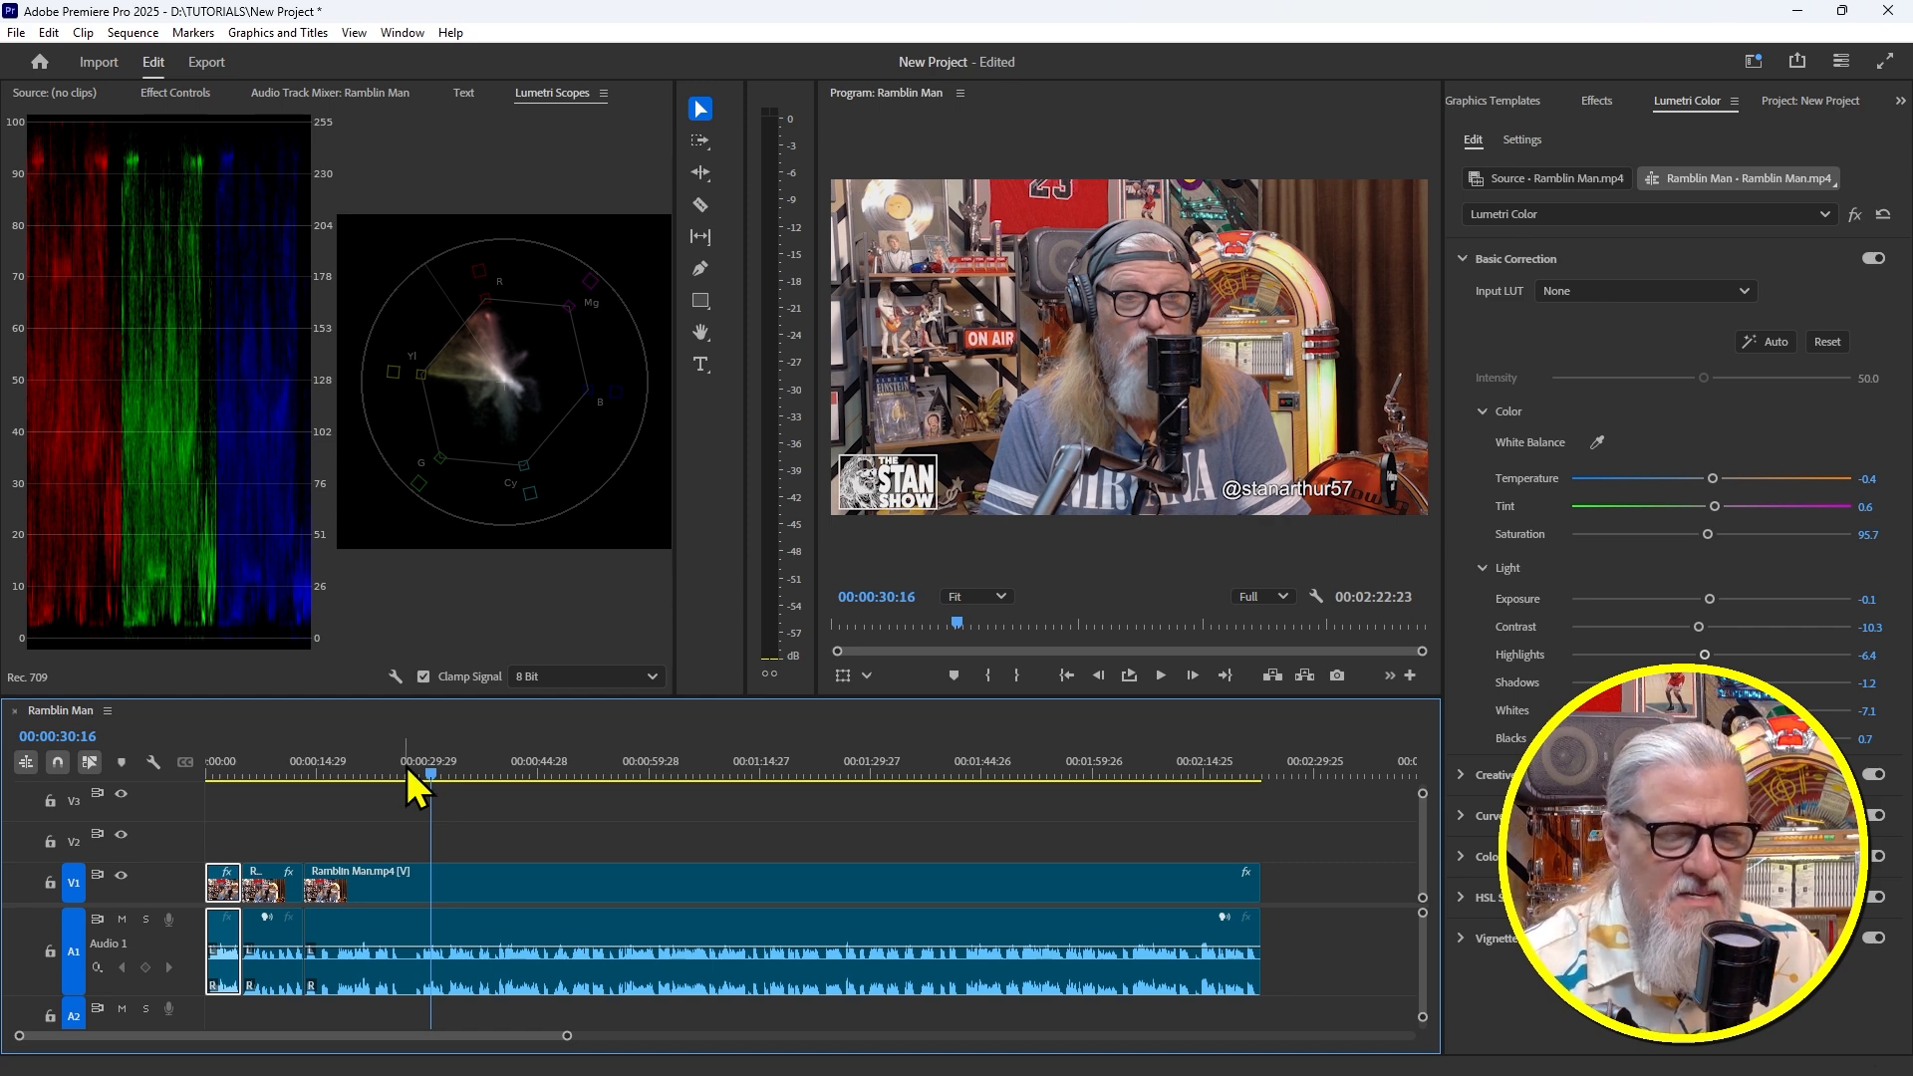
drag(431, 765, 318, 768)
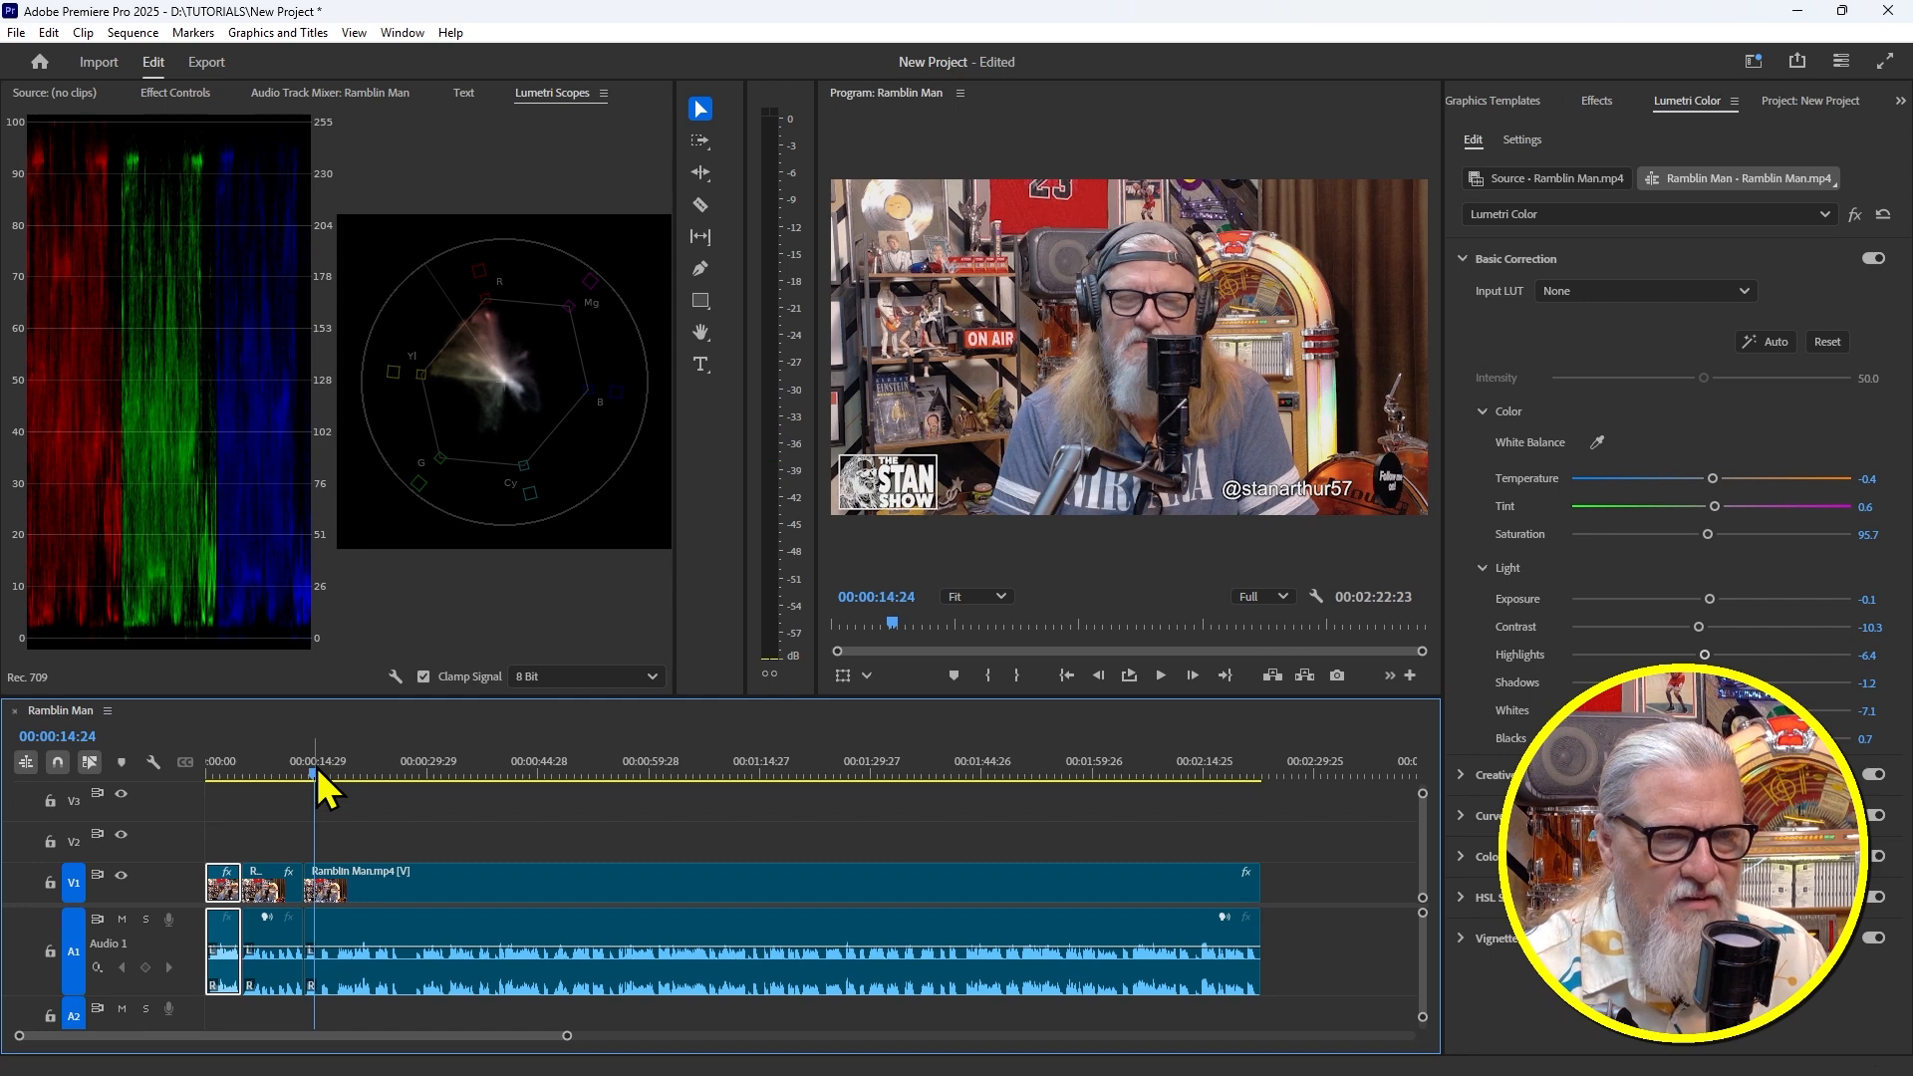
click(464, 92)
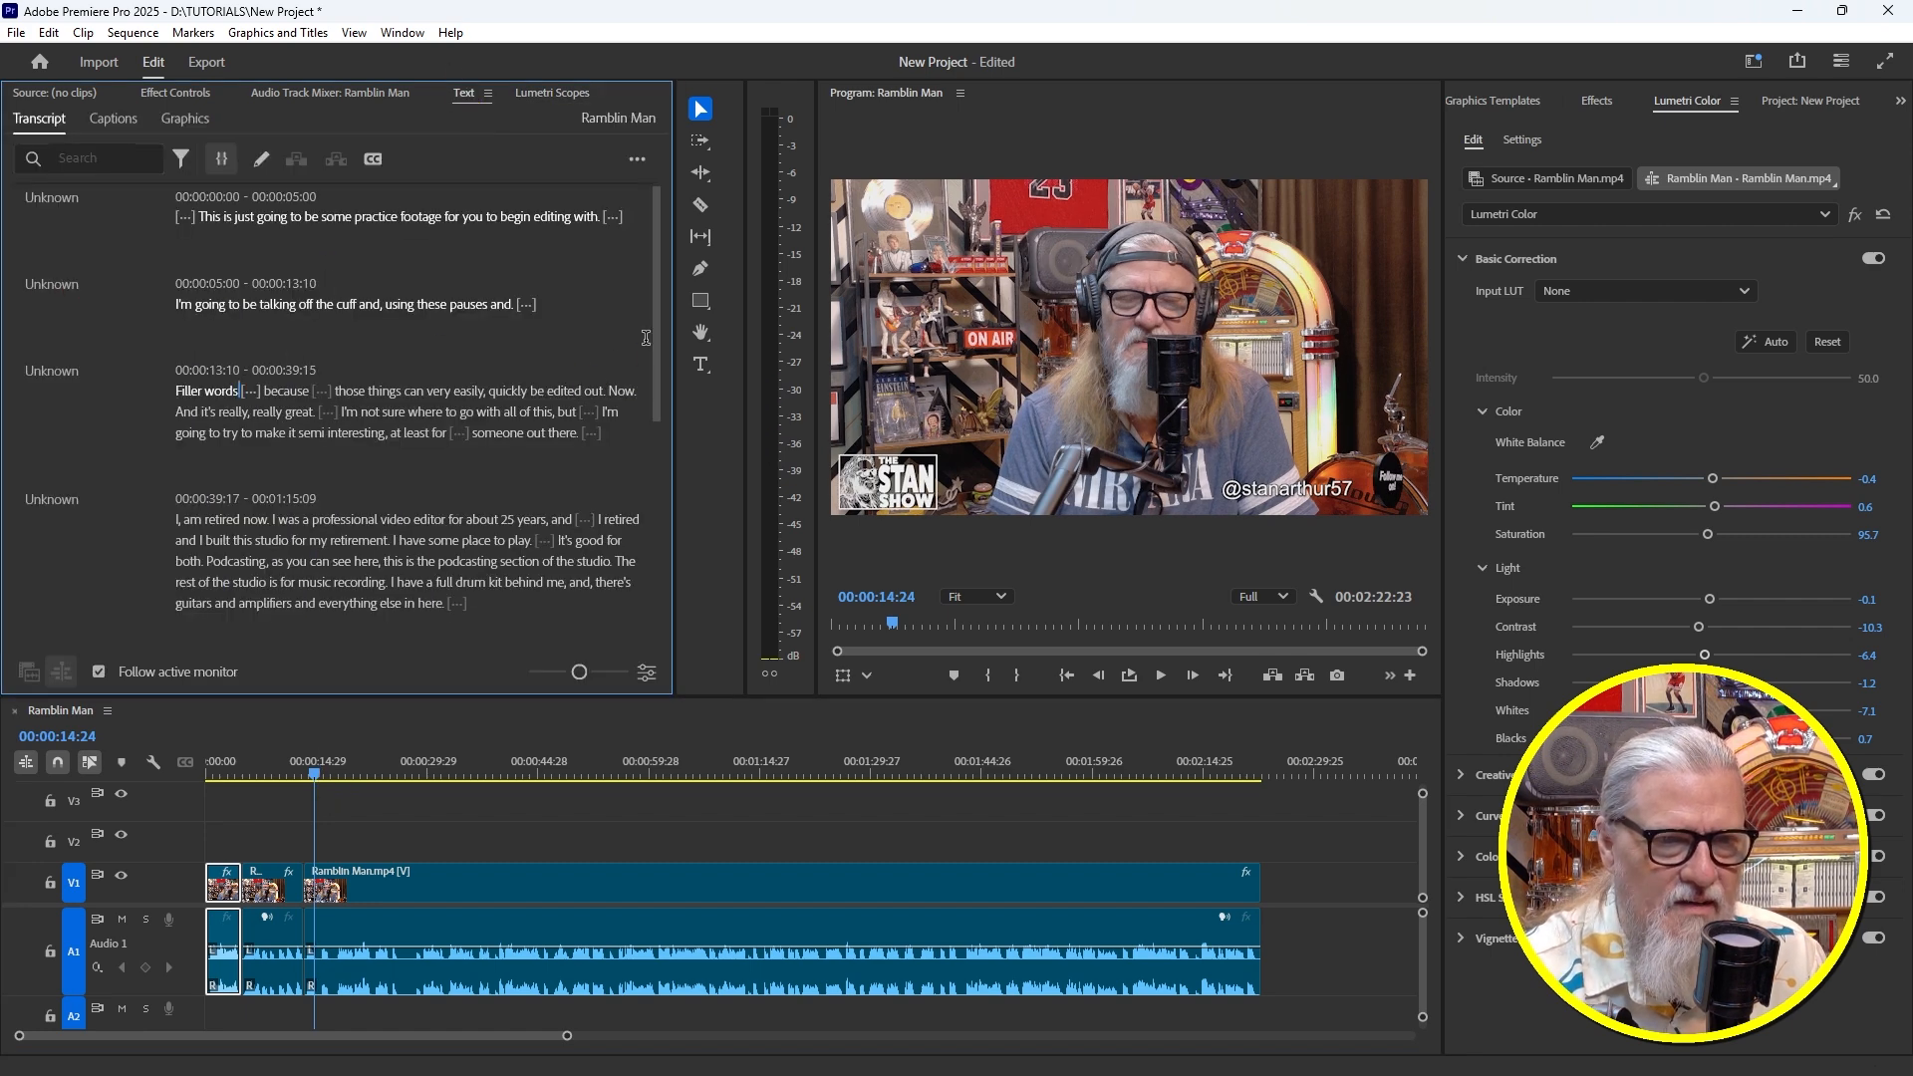
Open the funnel filter dropdown in the Text panel's Ramblin Man transcript
drag(659, 323, 696, 177)
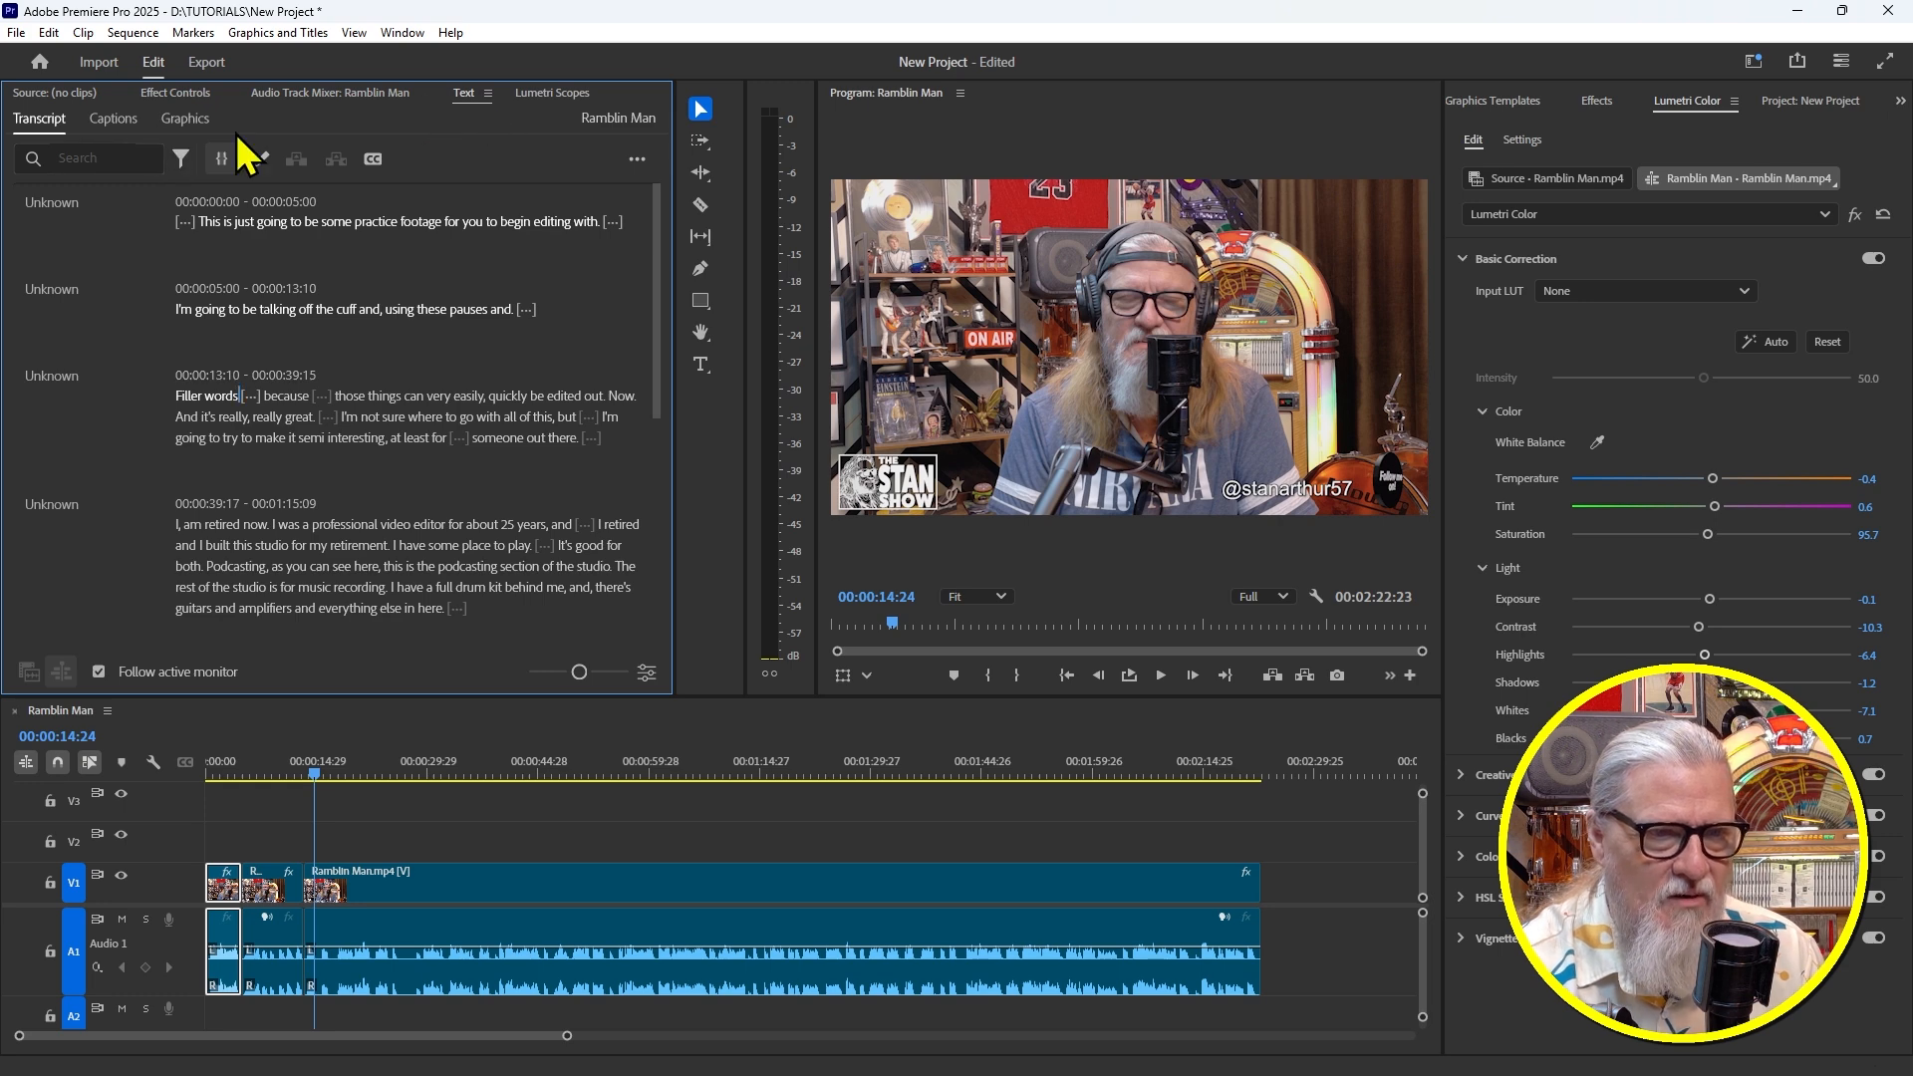
click(180, 159)
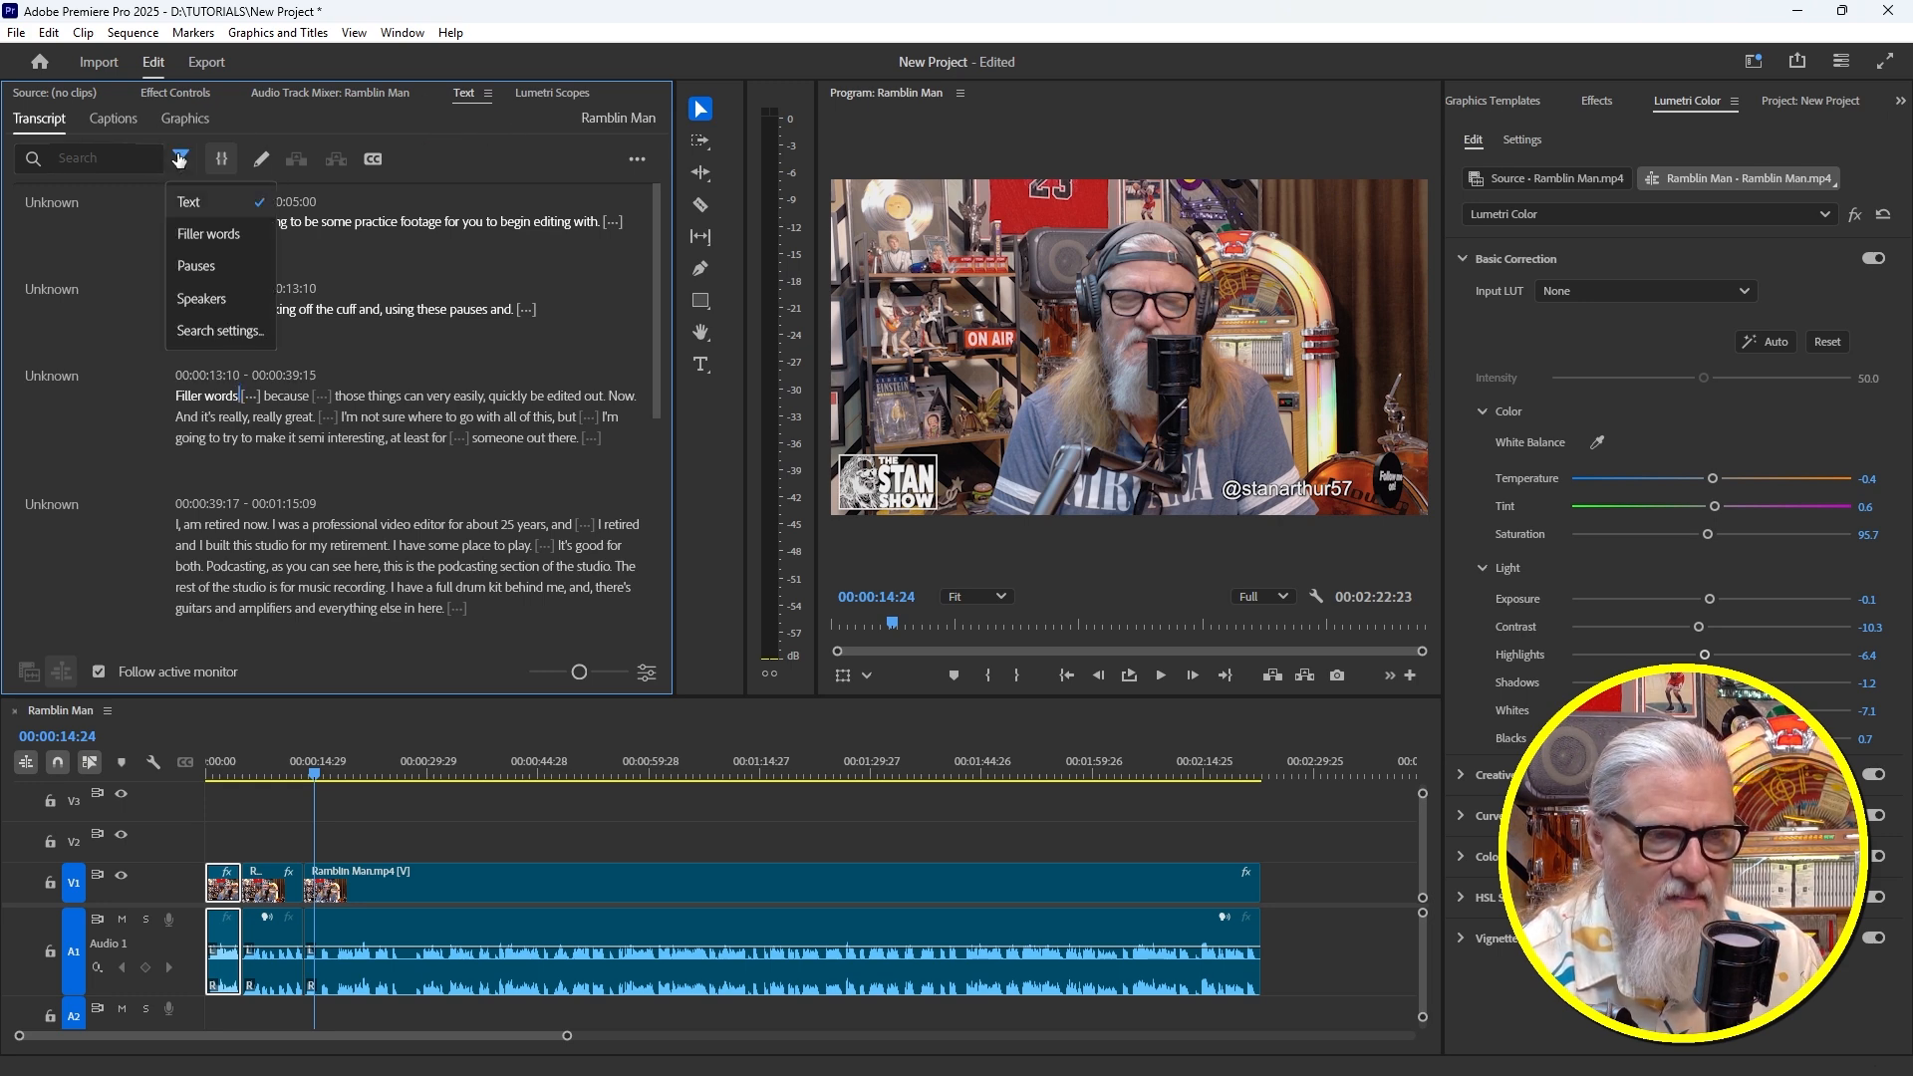
Find all filler words in the transcript and delete every one from the sequence
click(209, 235)
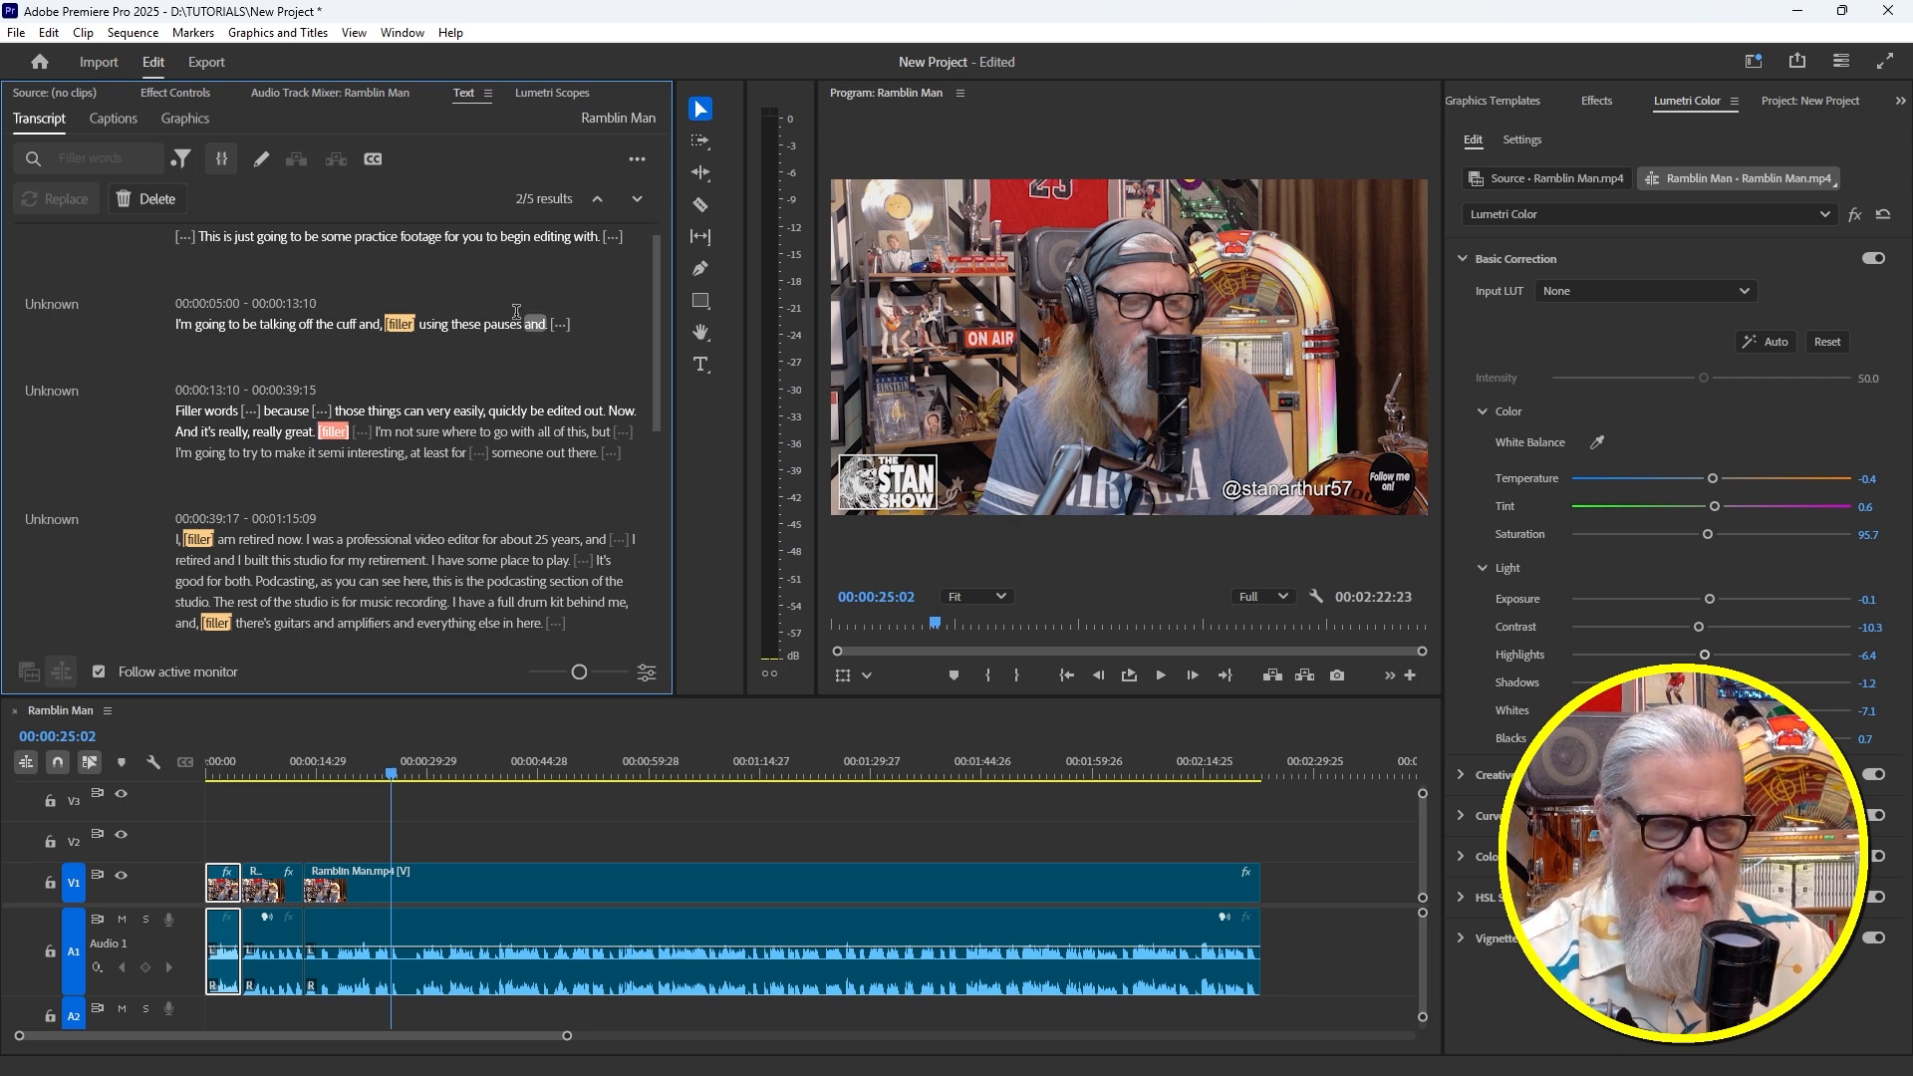
click(150, 198)
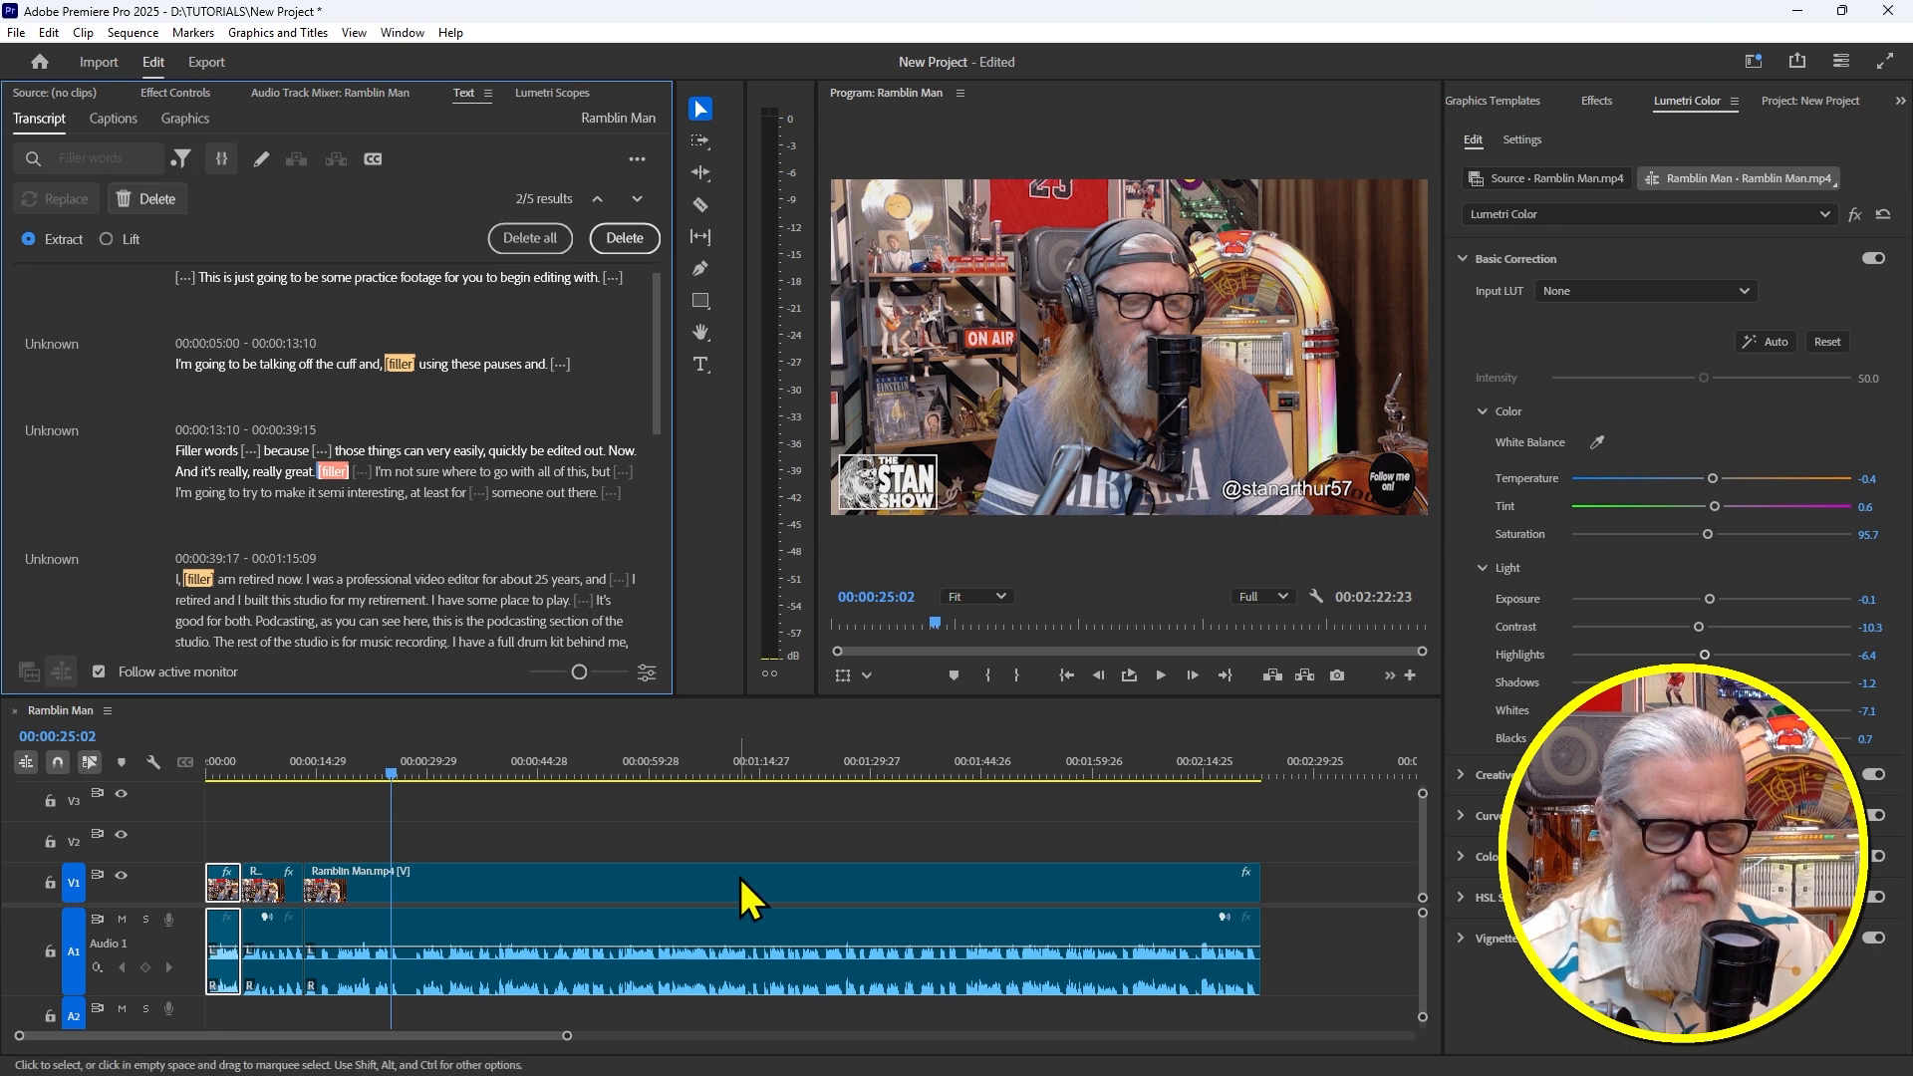
click(543, 240)
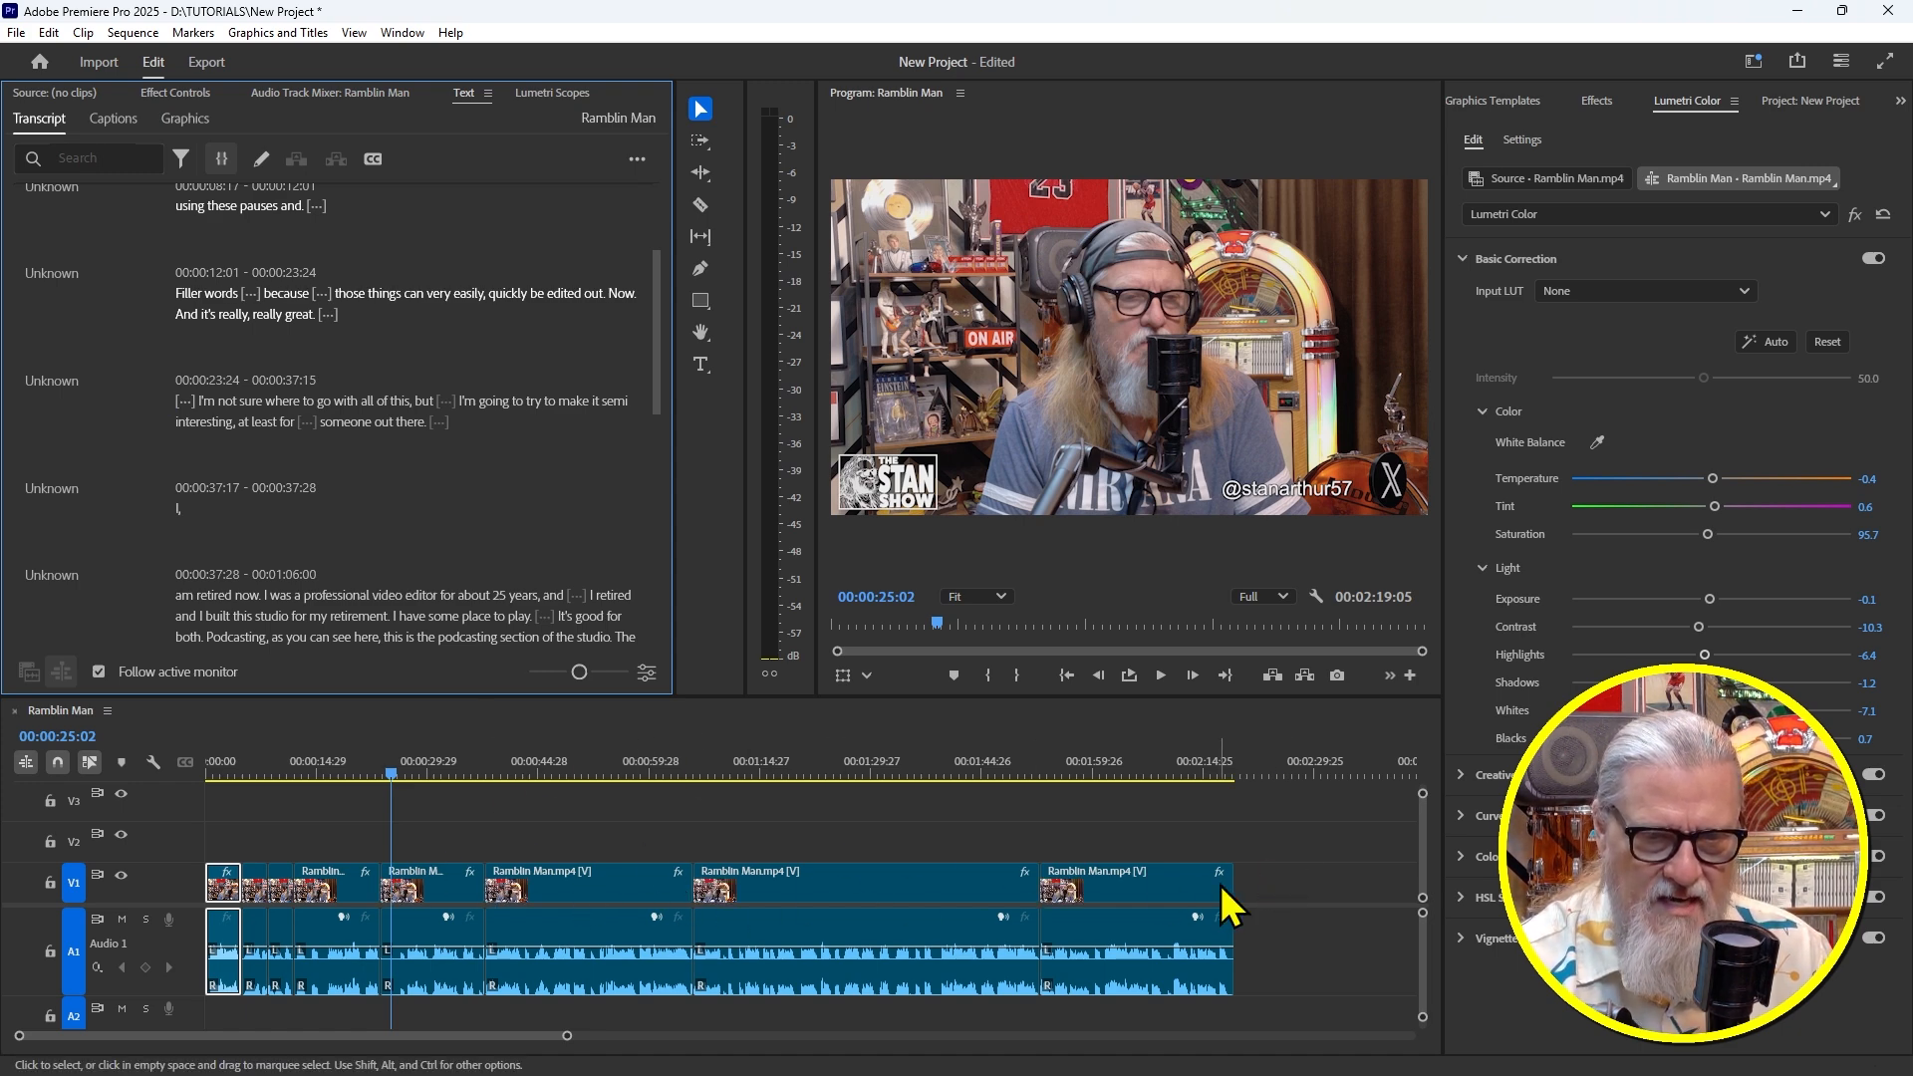
Filter the transcript for pauses, delete all 15 of them, and return to the sequence start
click(181, 158)
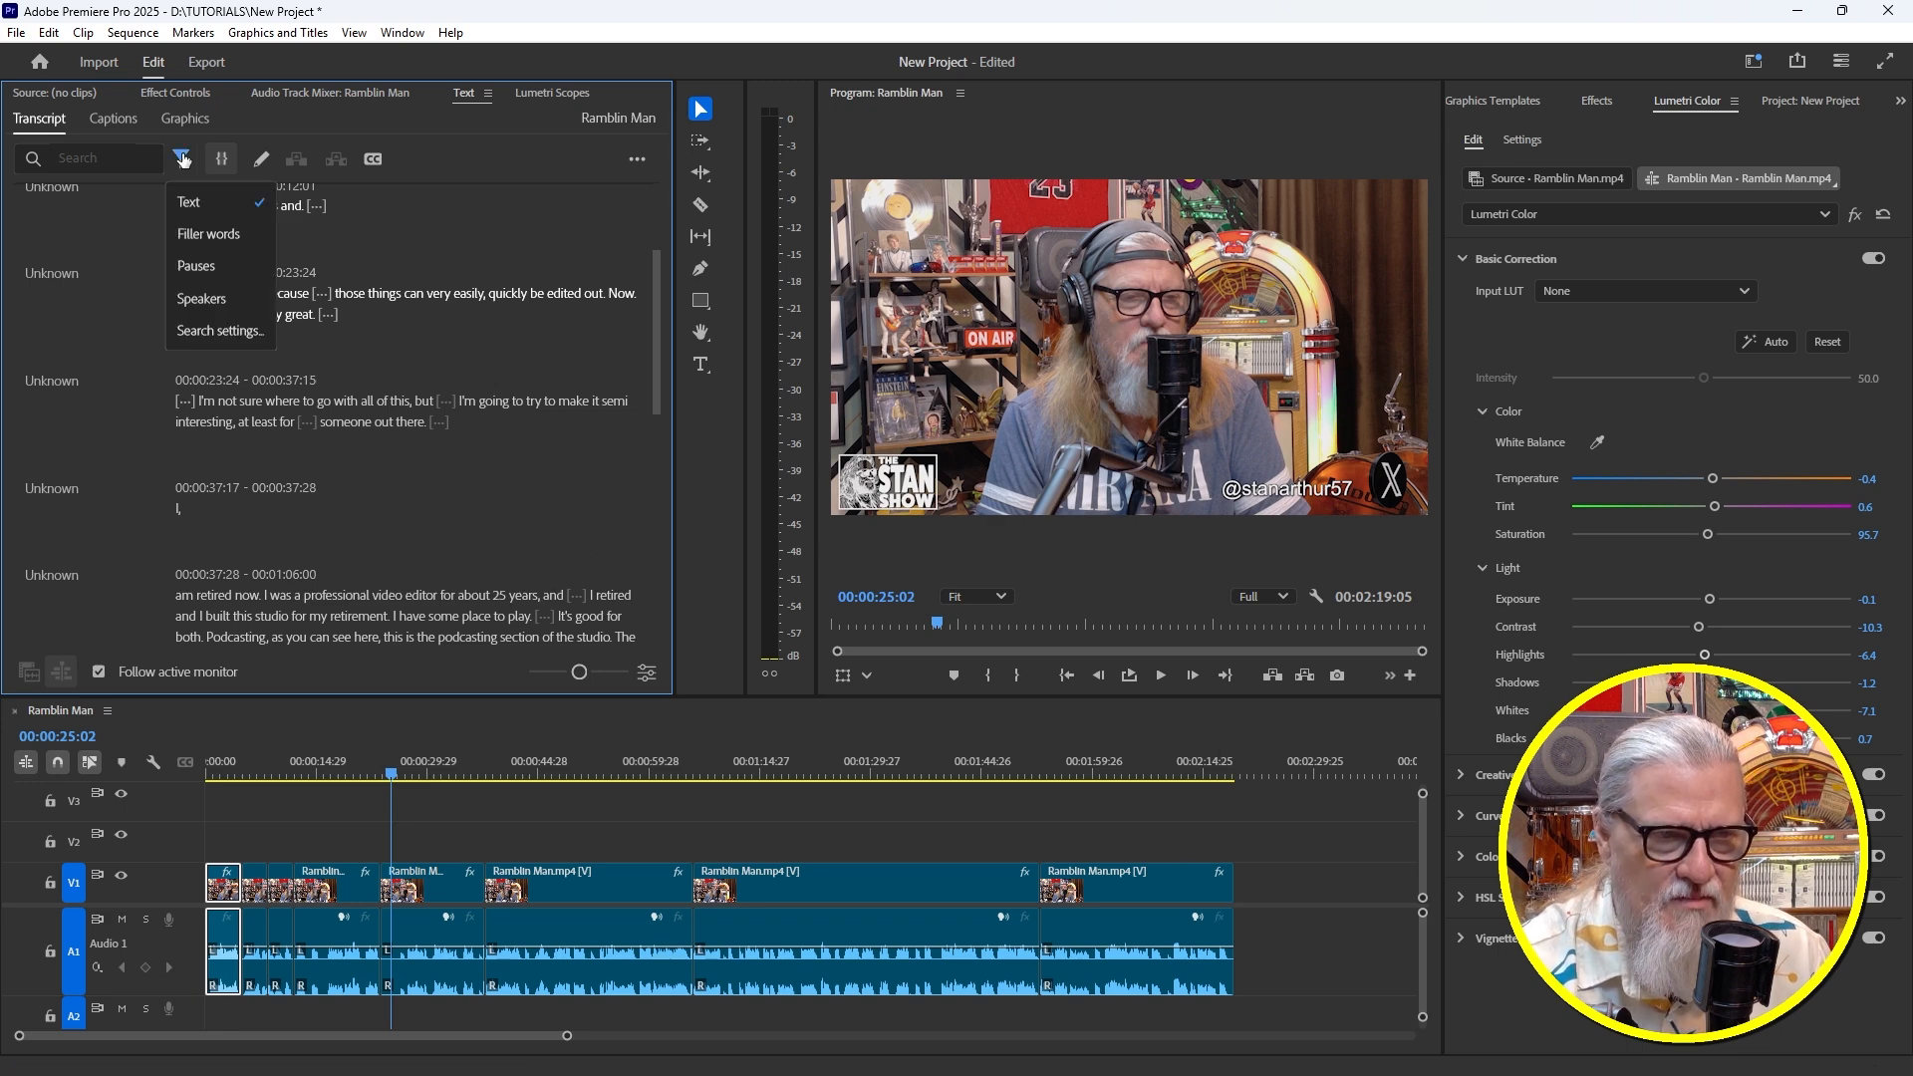
click(196, 266)
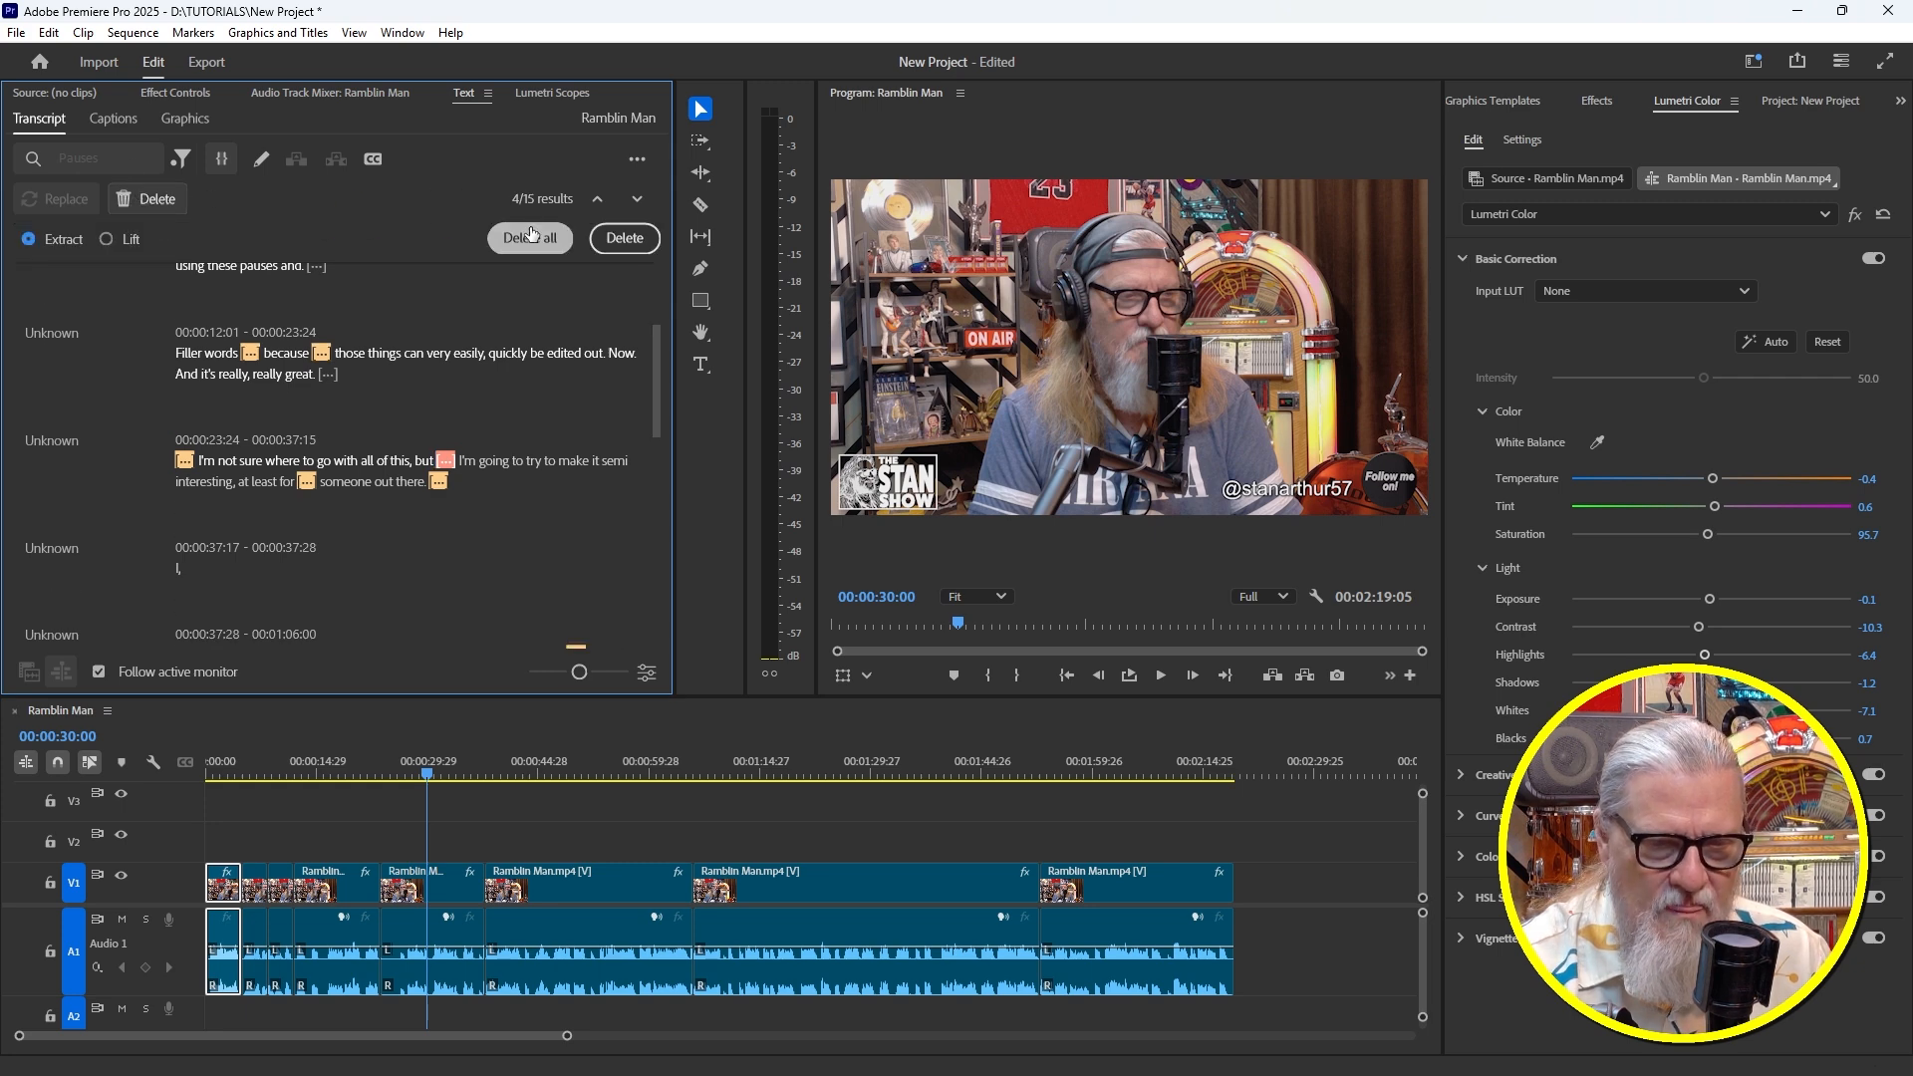
click(531, 237)
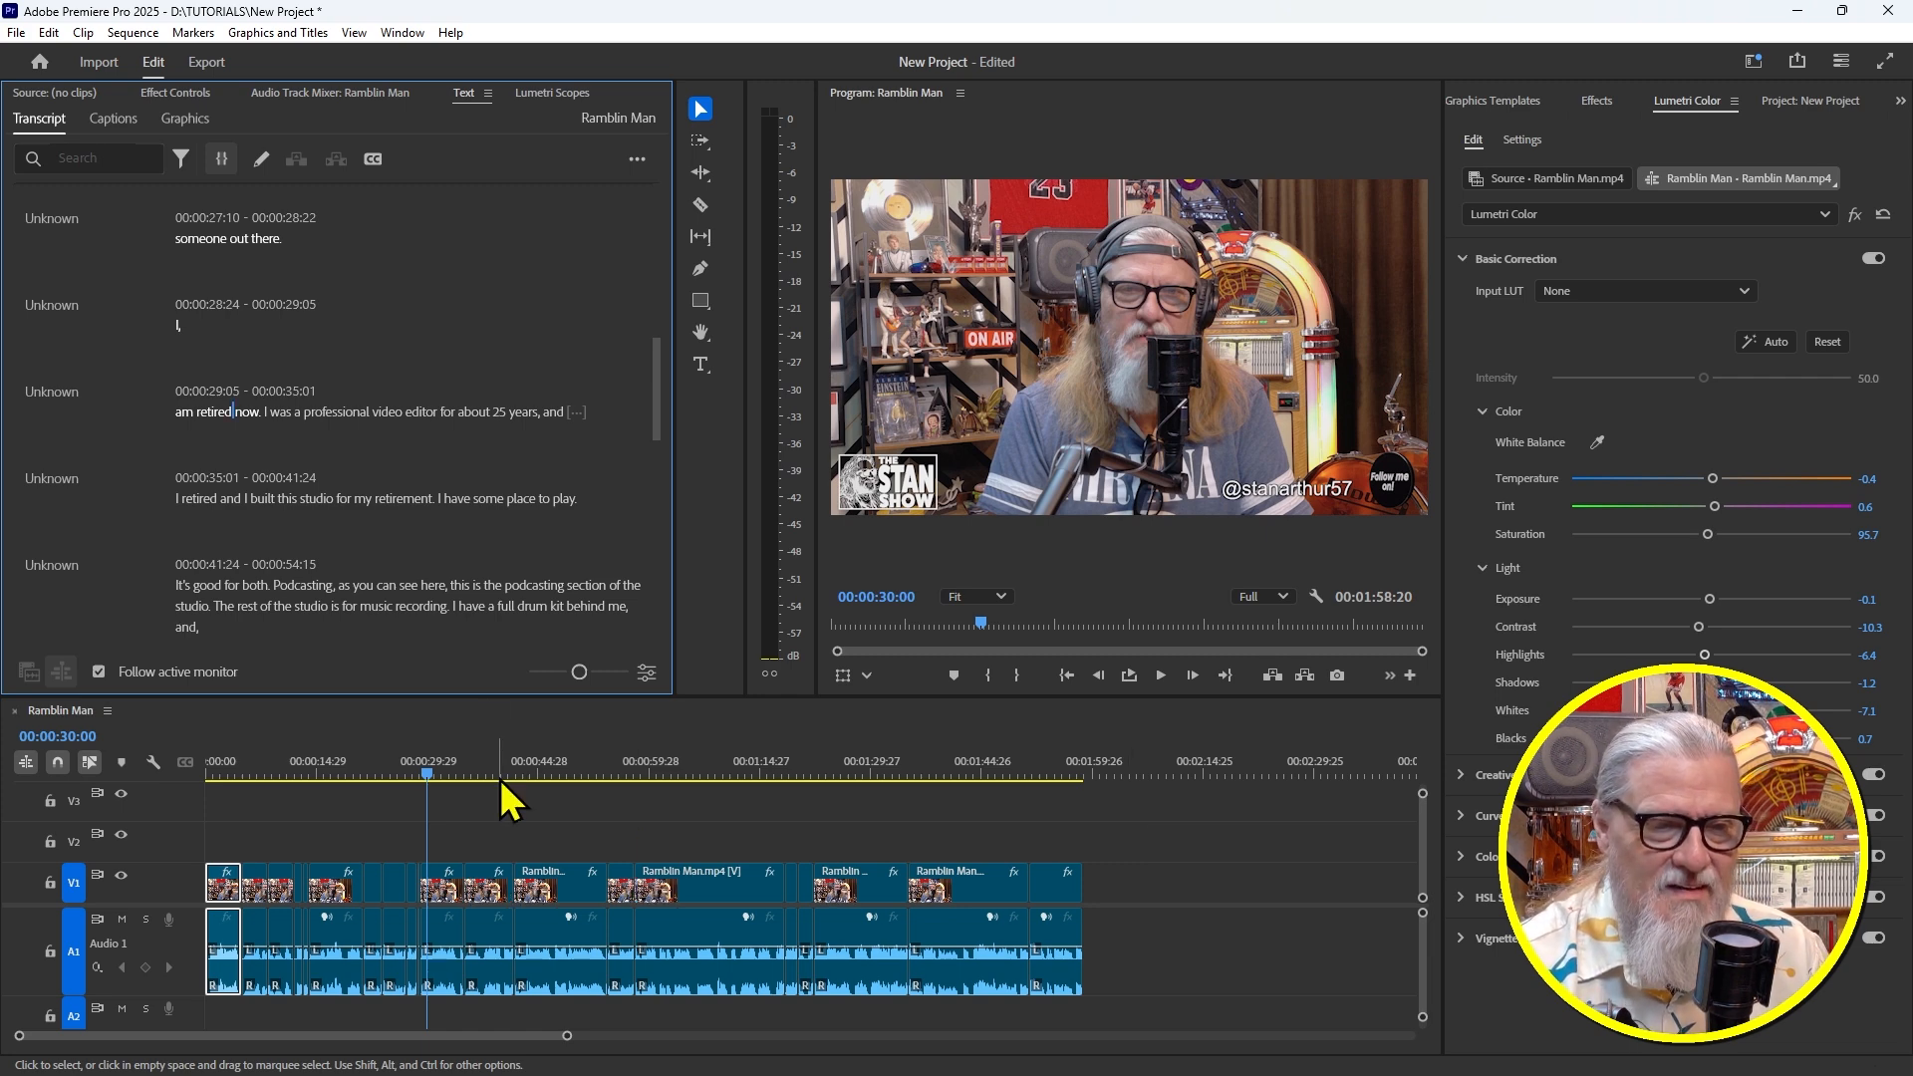
drag(403, 768, 196, 784)
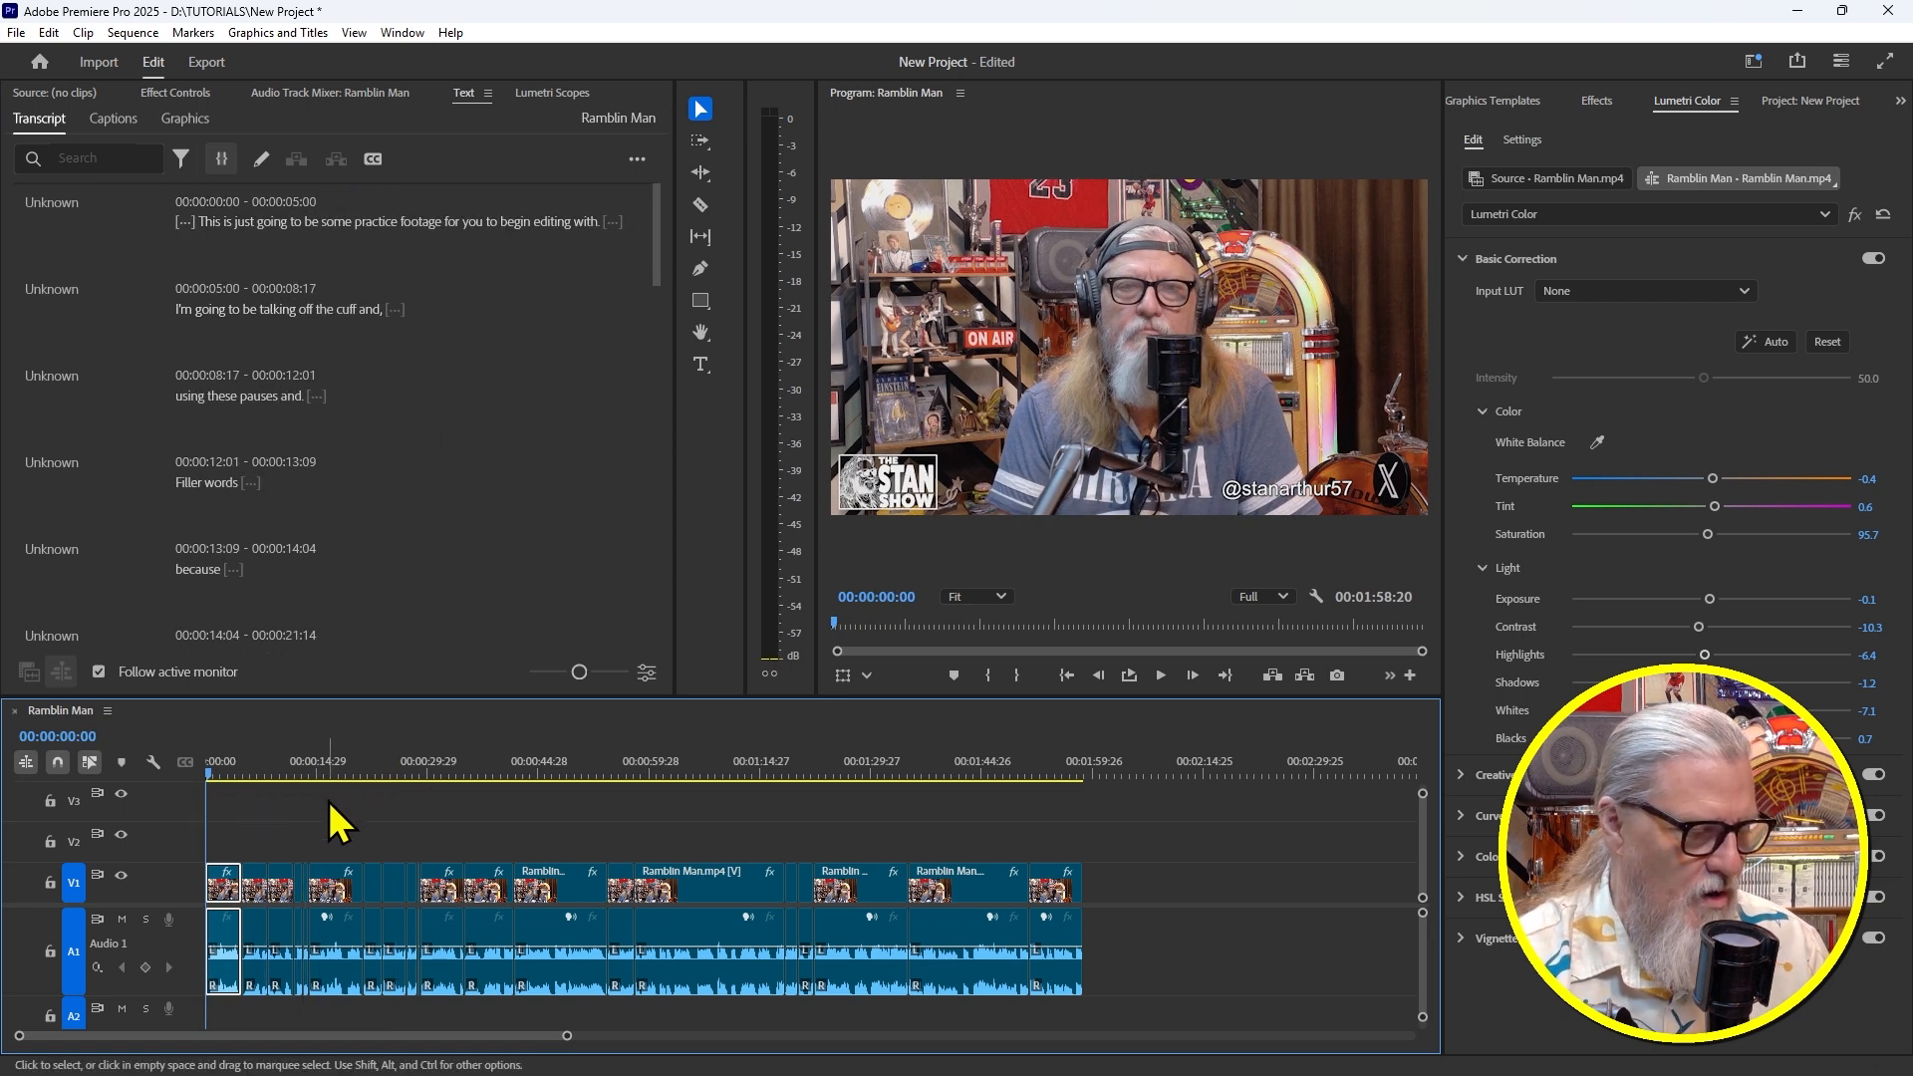
key(equal)
key(equal)
key(equal)
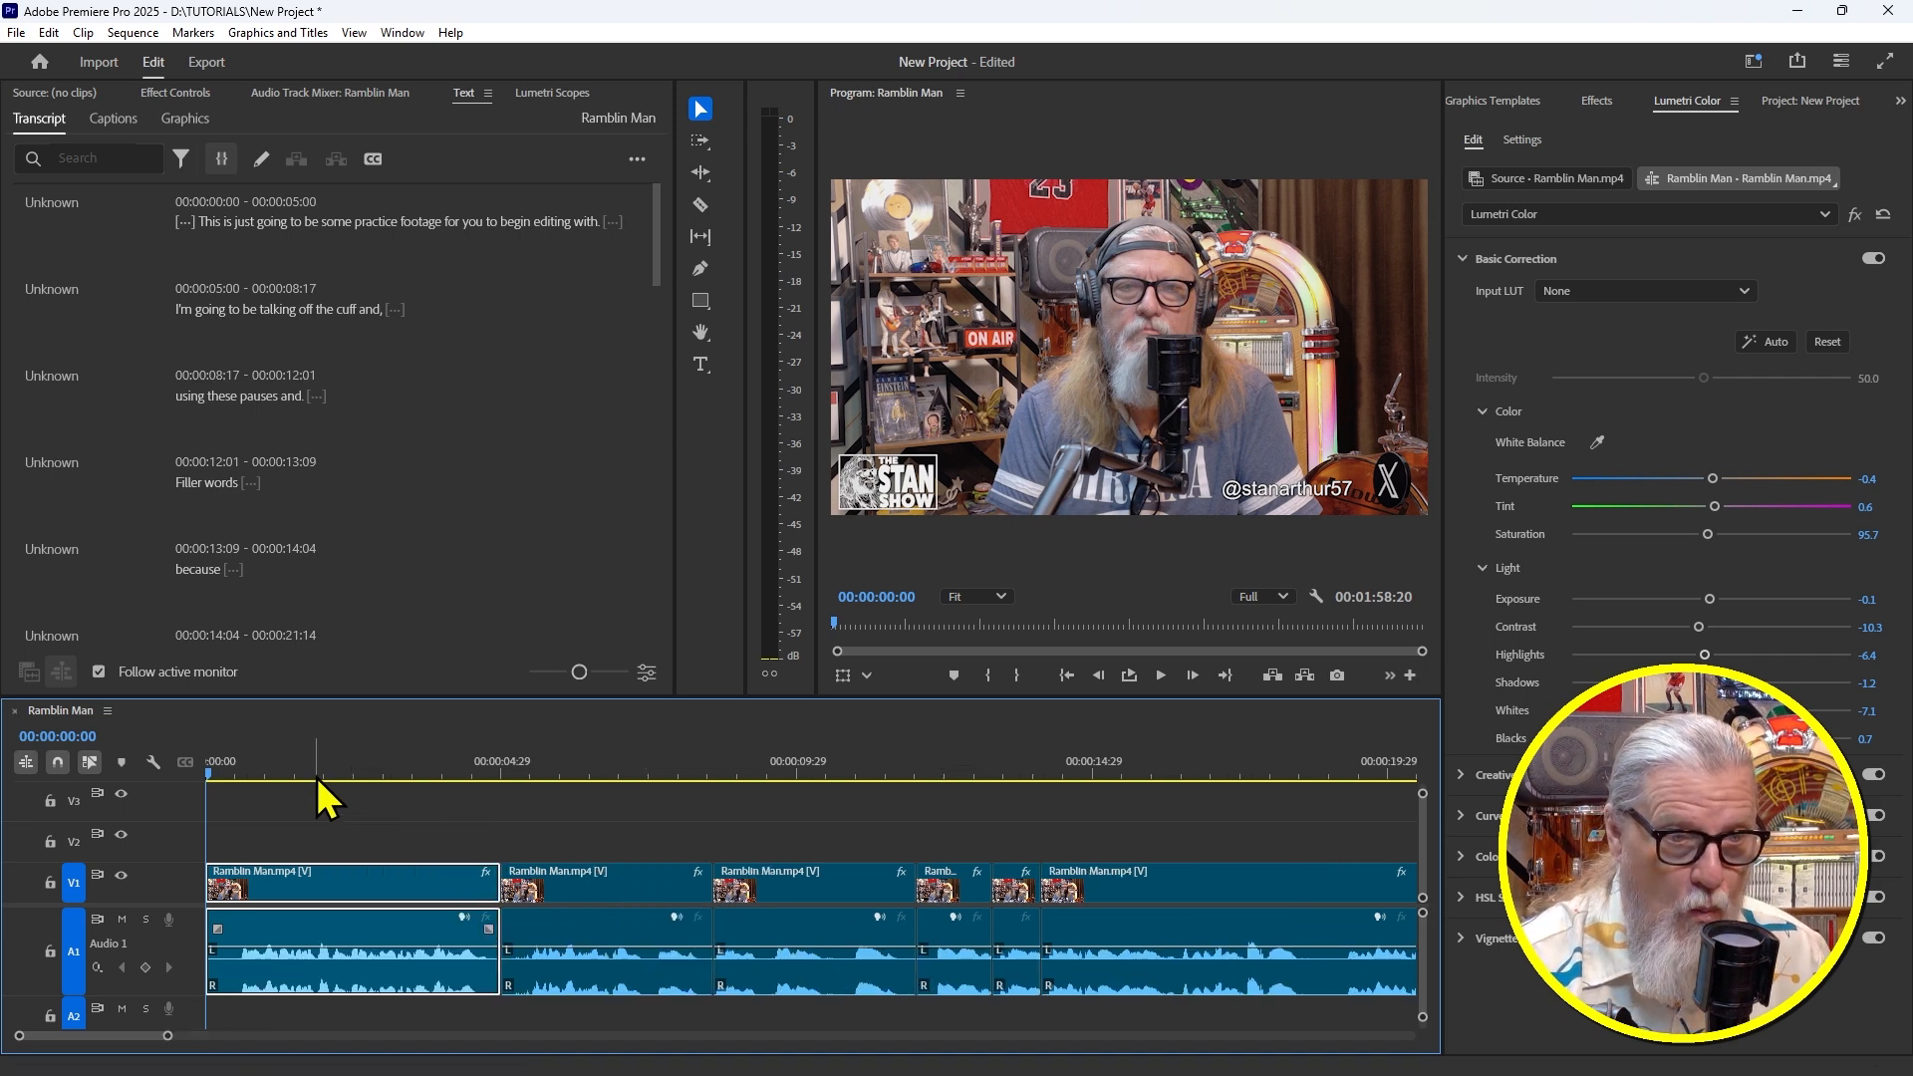
key(space)
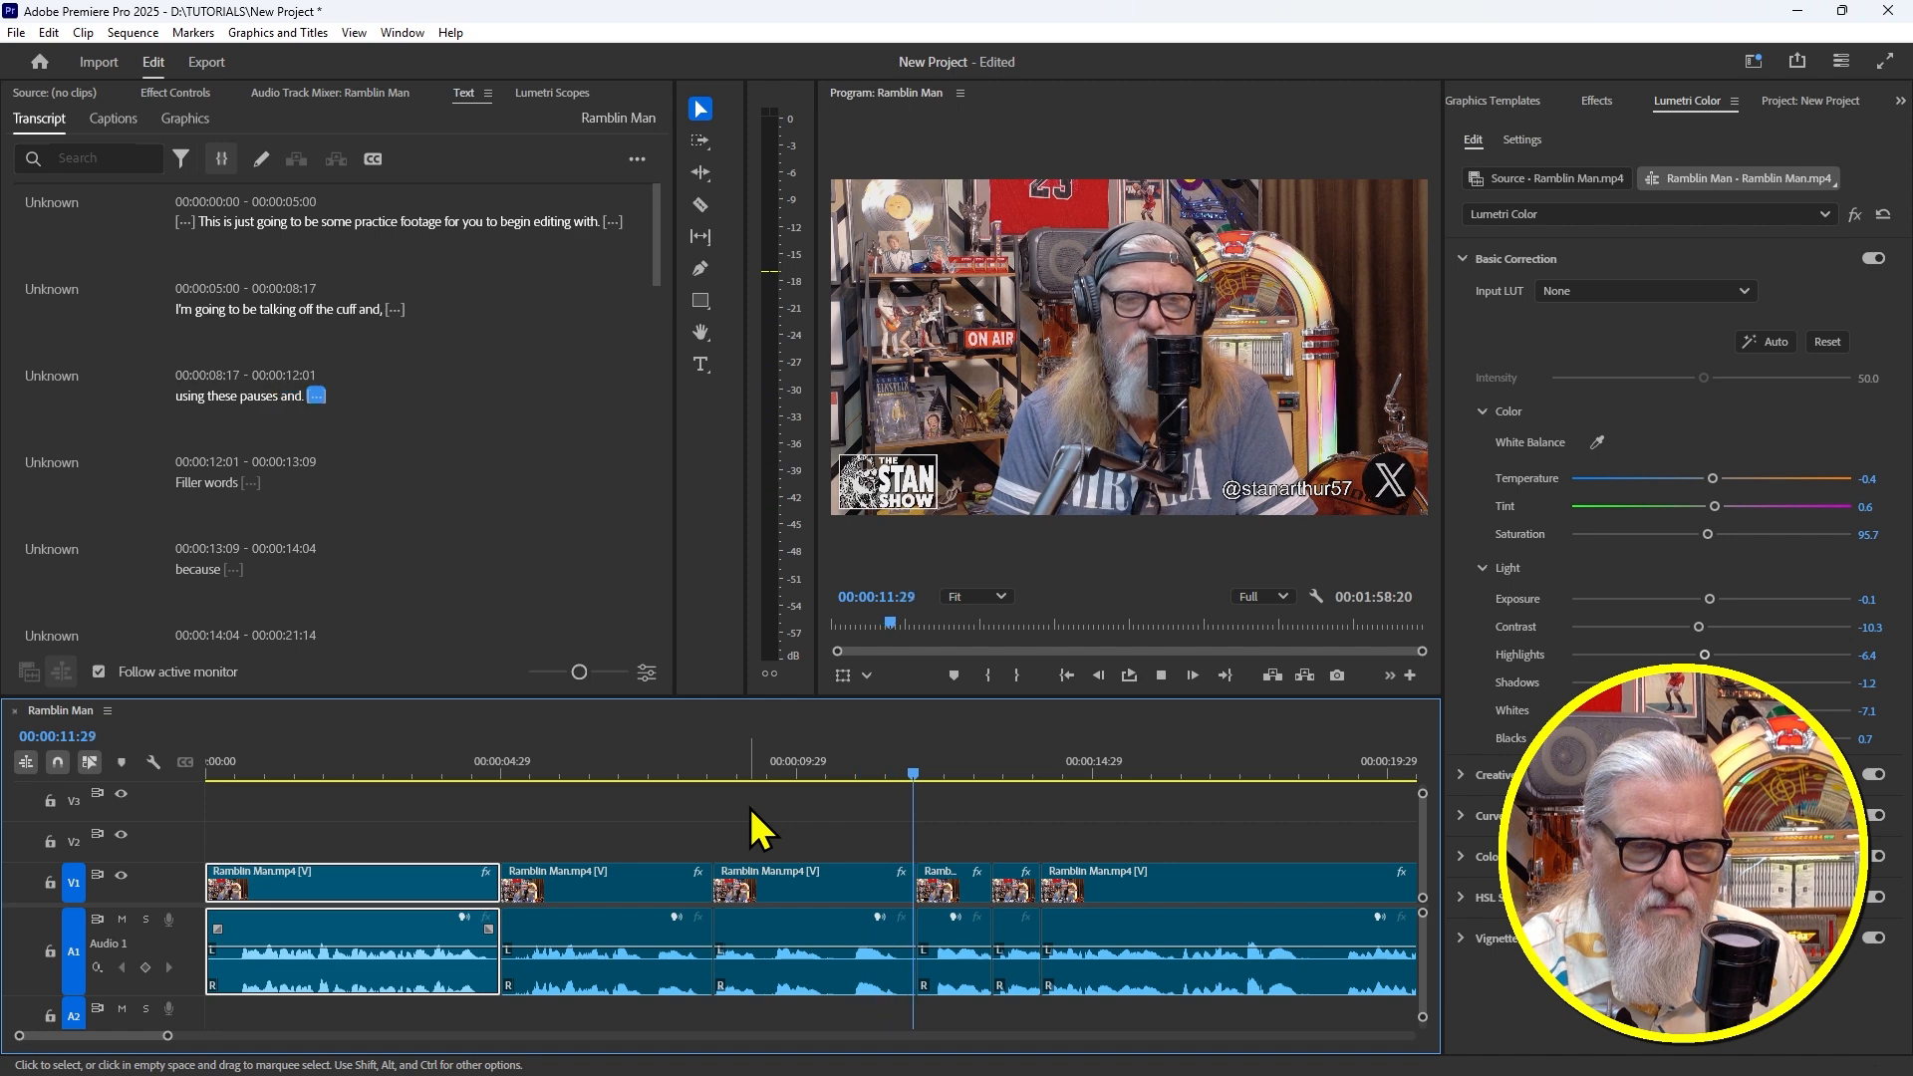
key(space)
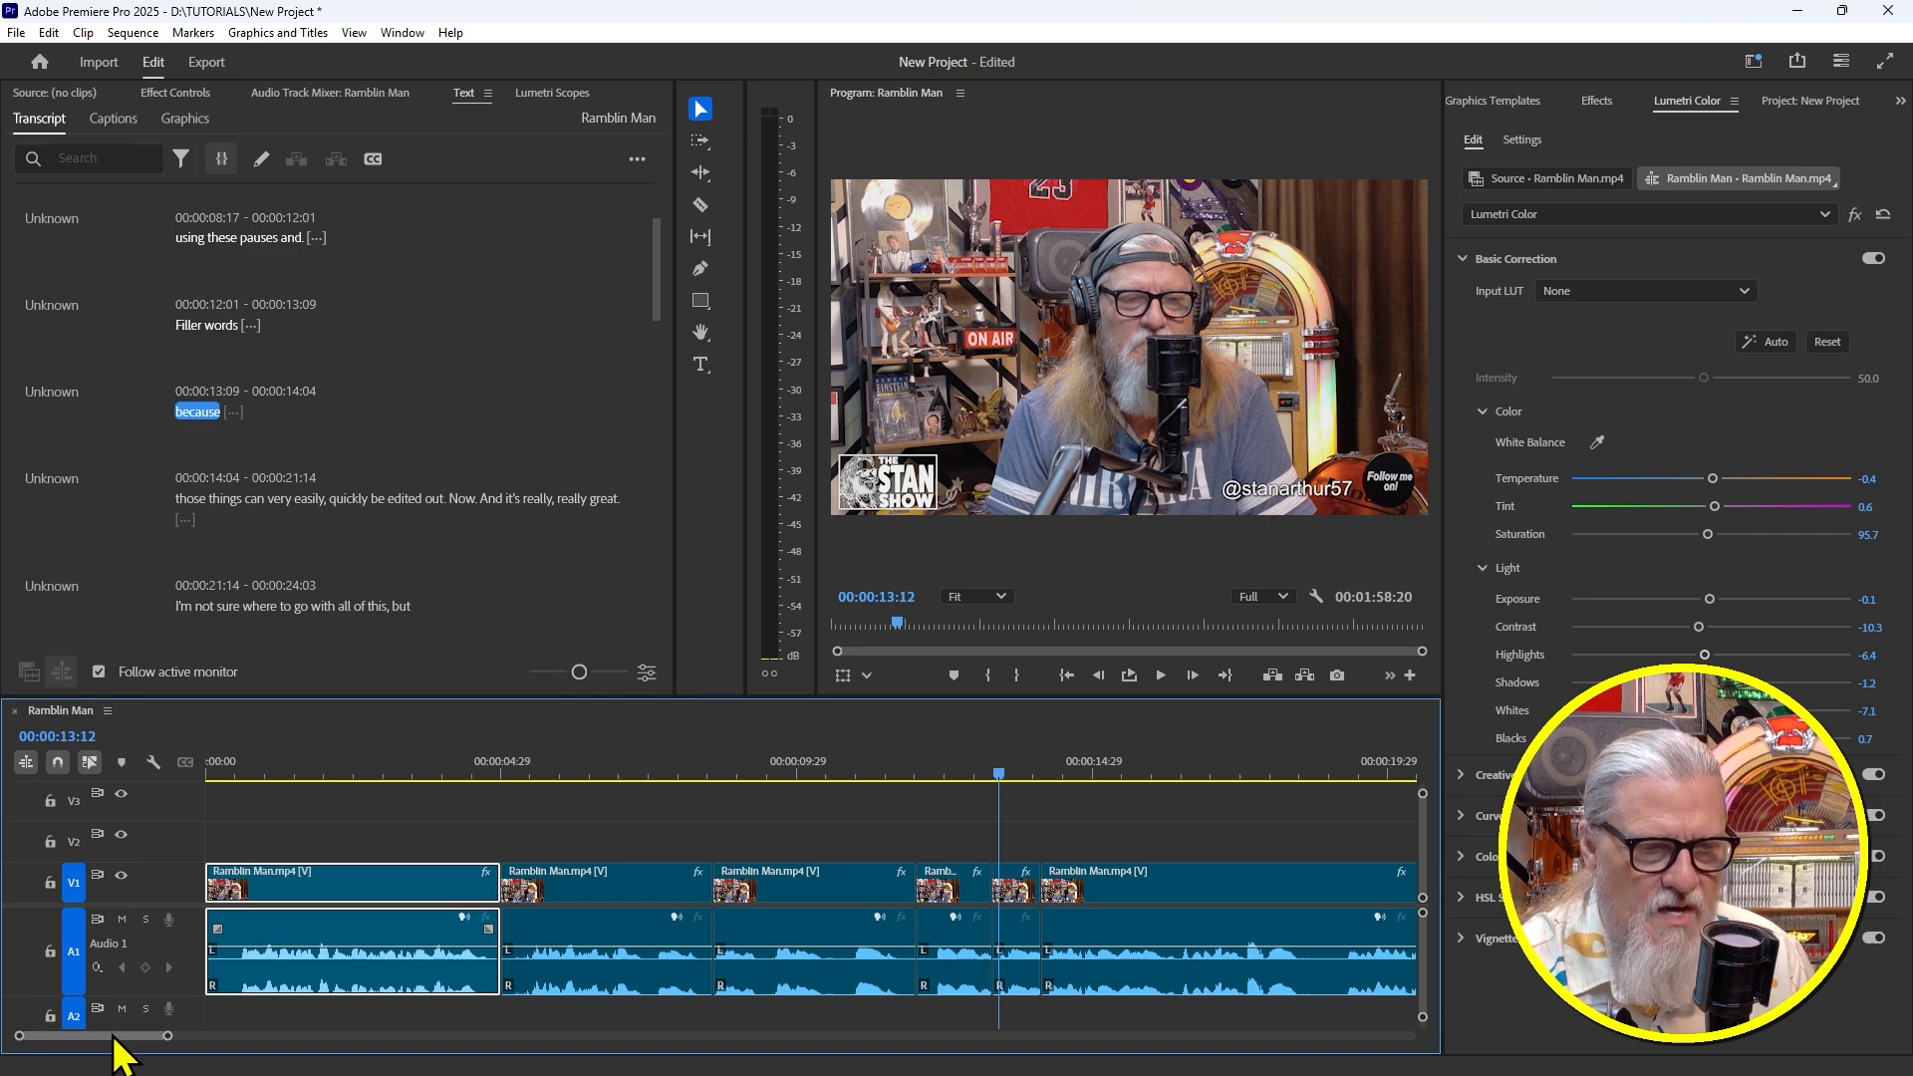
drag(119, 1040, 127, 1039)
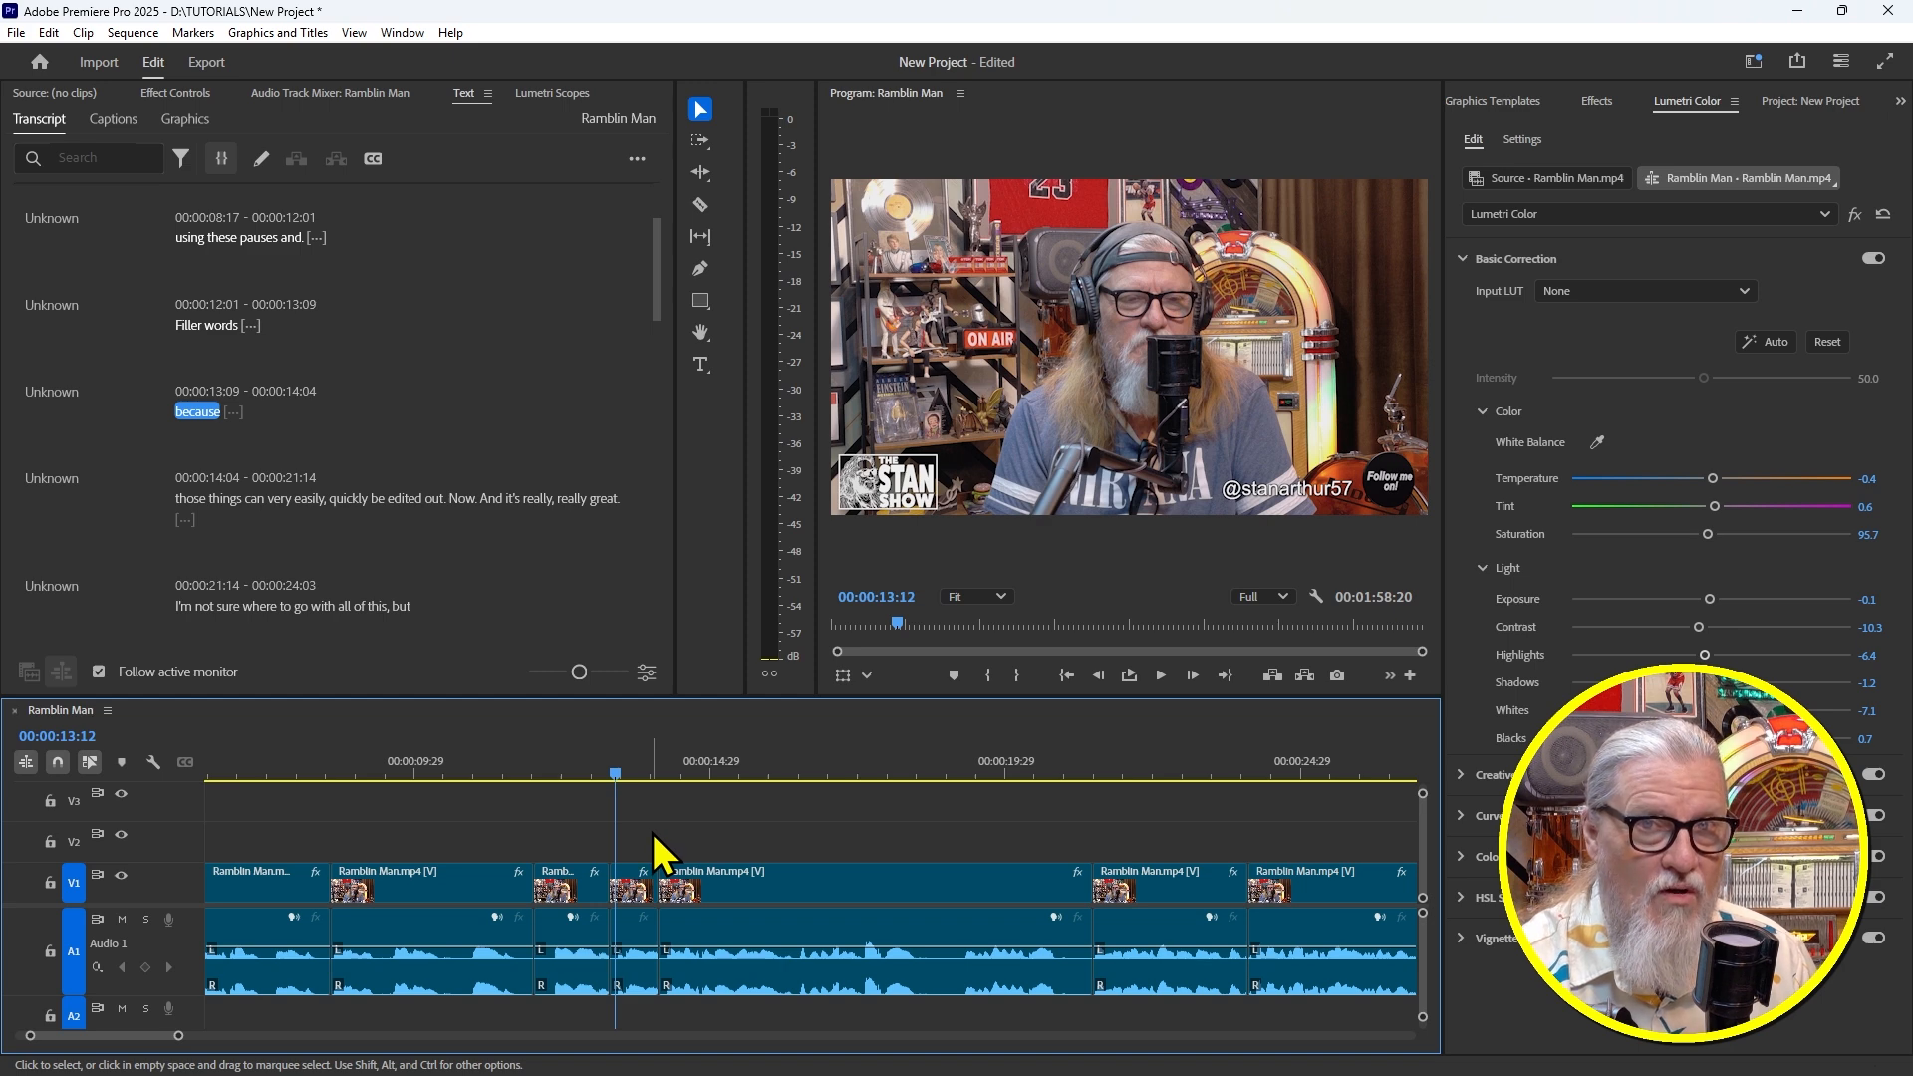
click(501, 750)
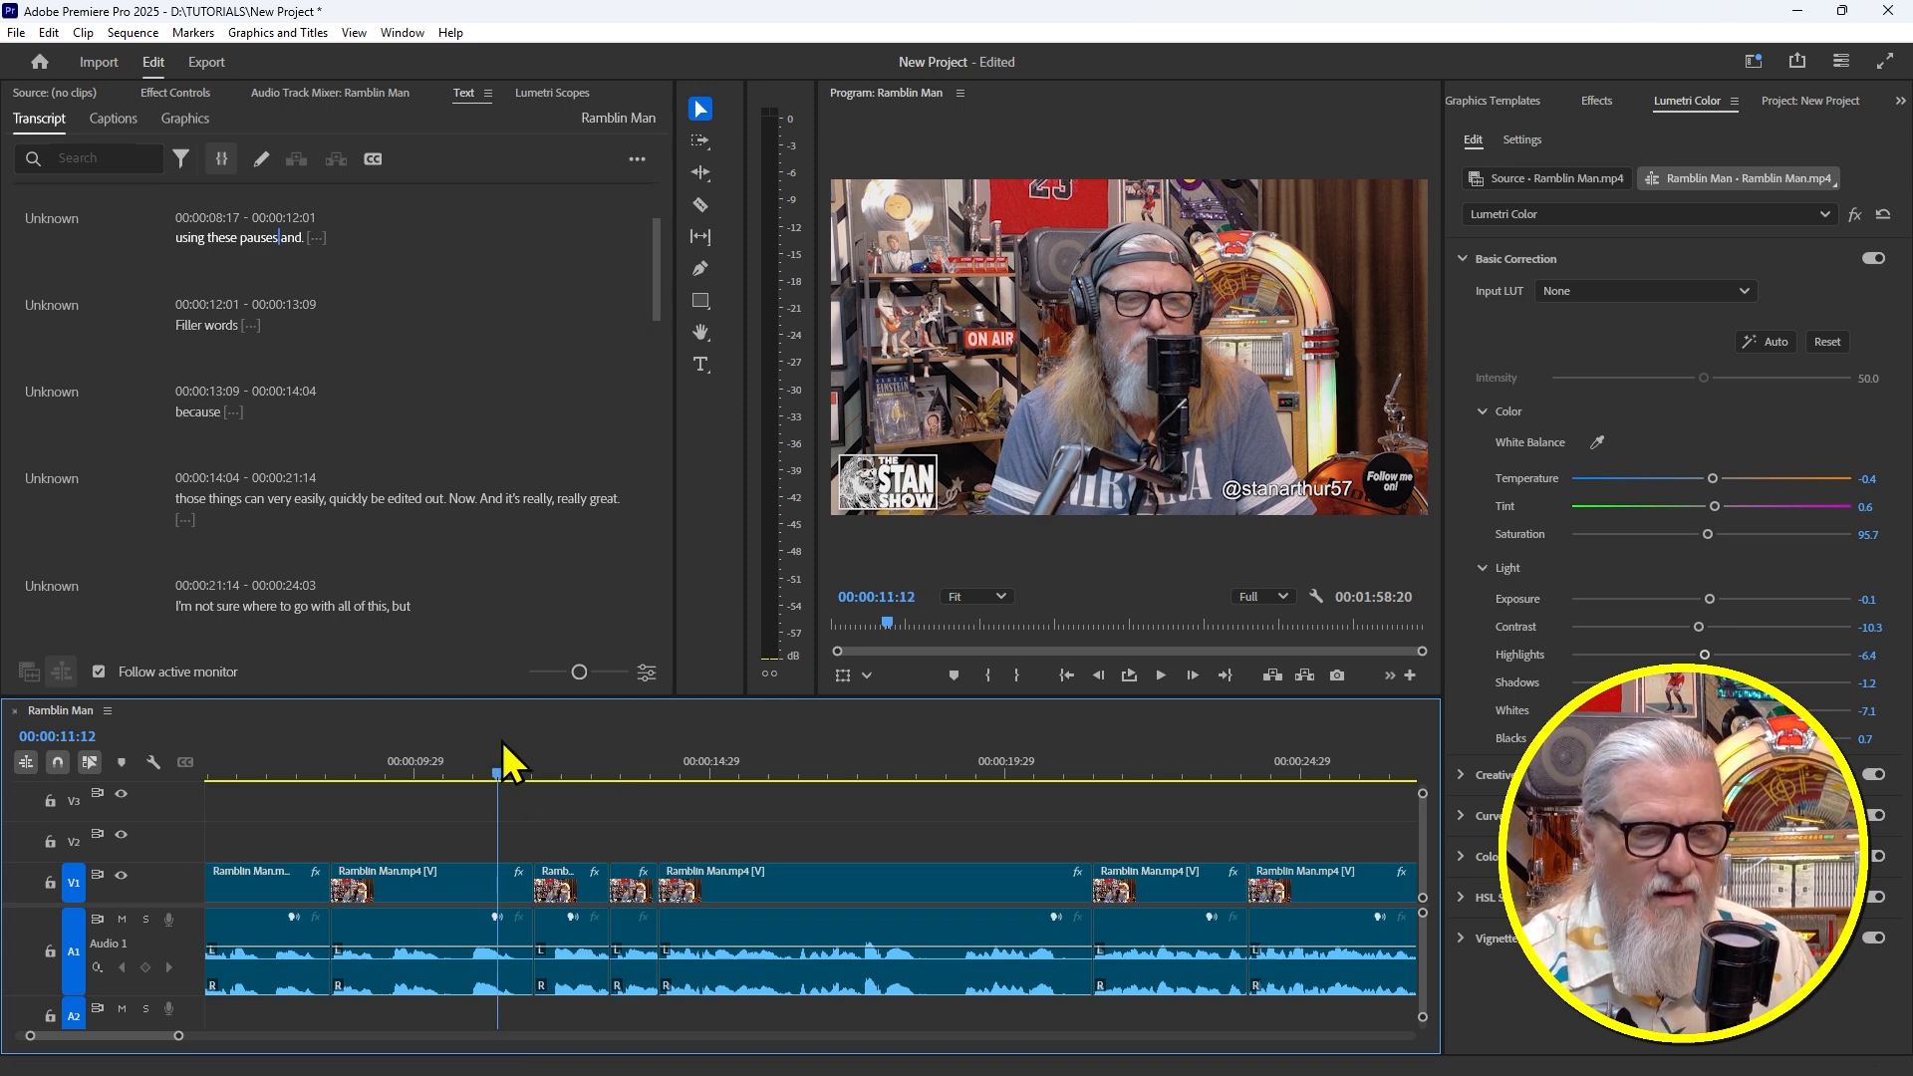
drag(504, 750, 527, 794)
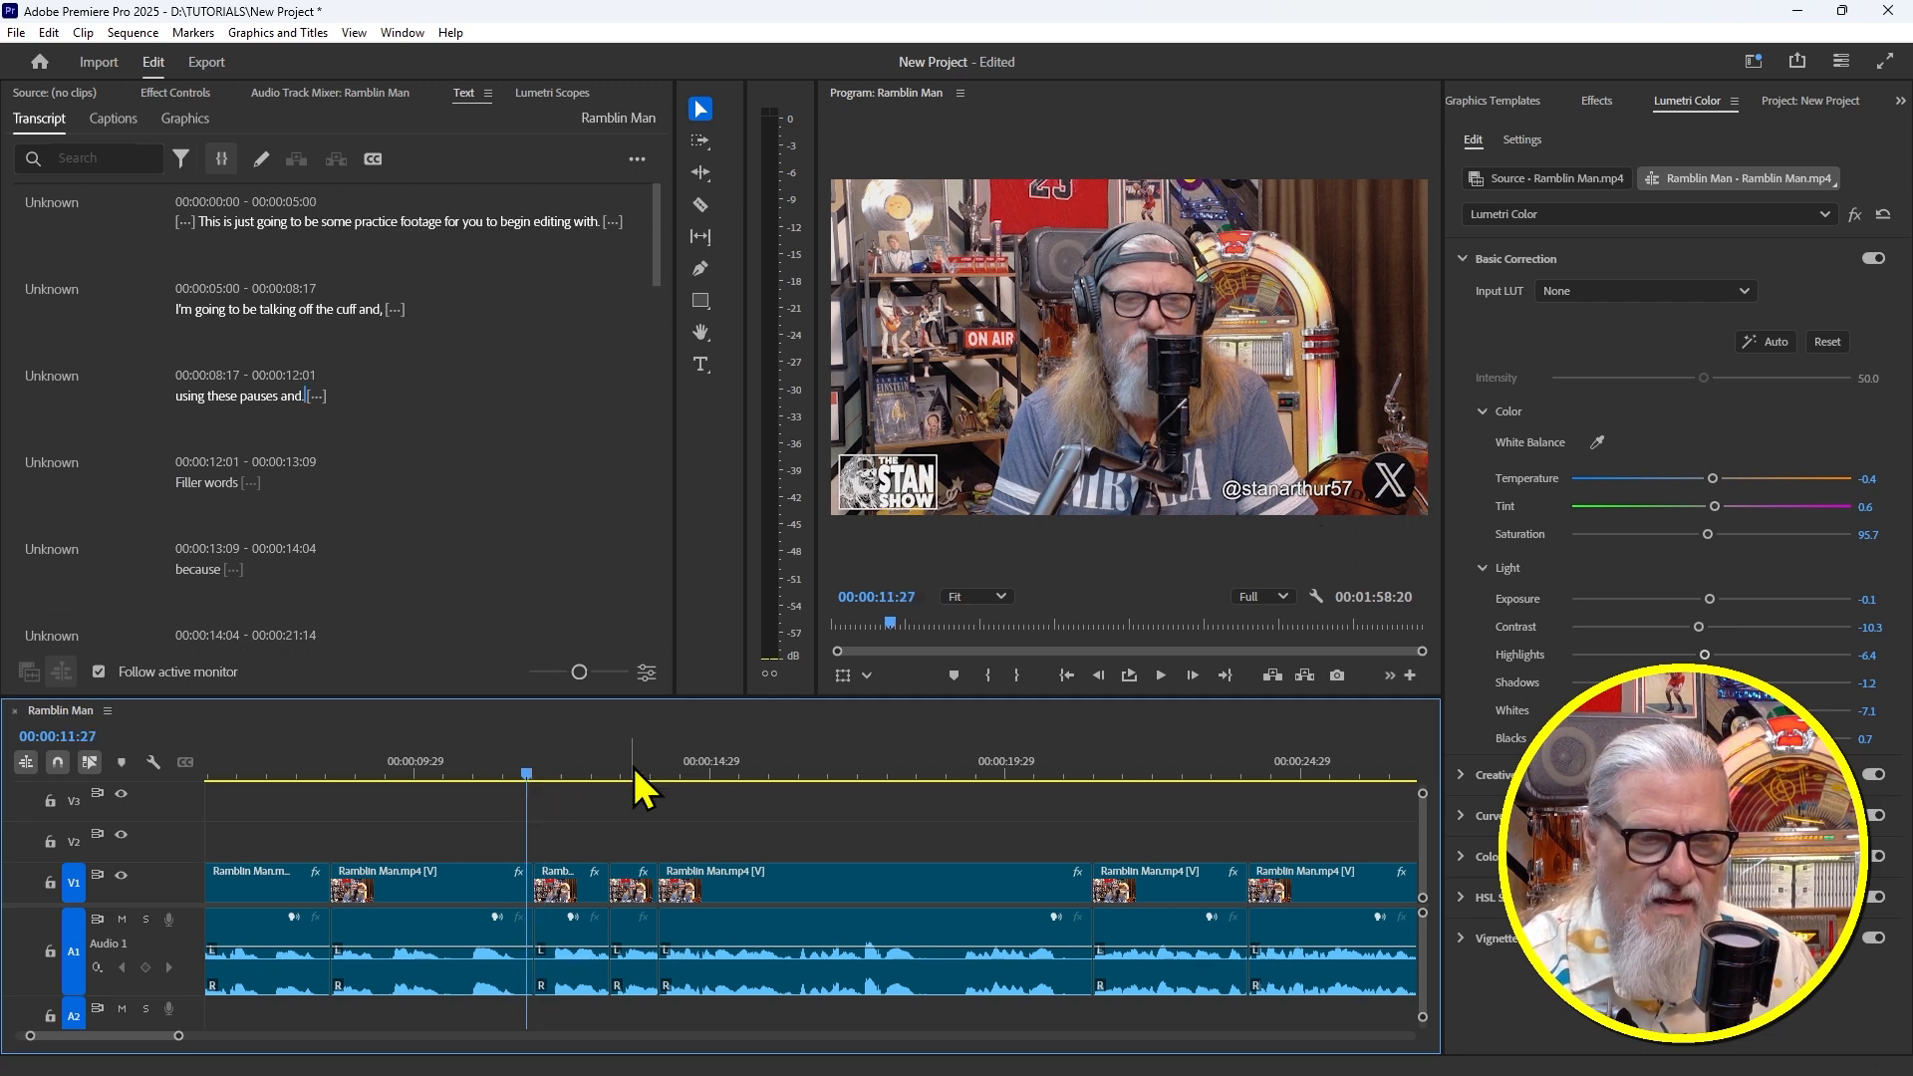
click(489, 770)
mouse_move(492, 768)
mouse_down()
mouse_move(546, 785)
mouse_move(513, 788)
mouse_up()
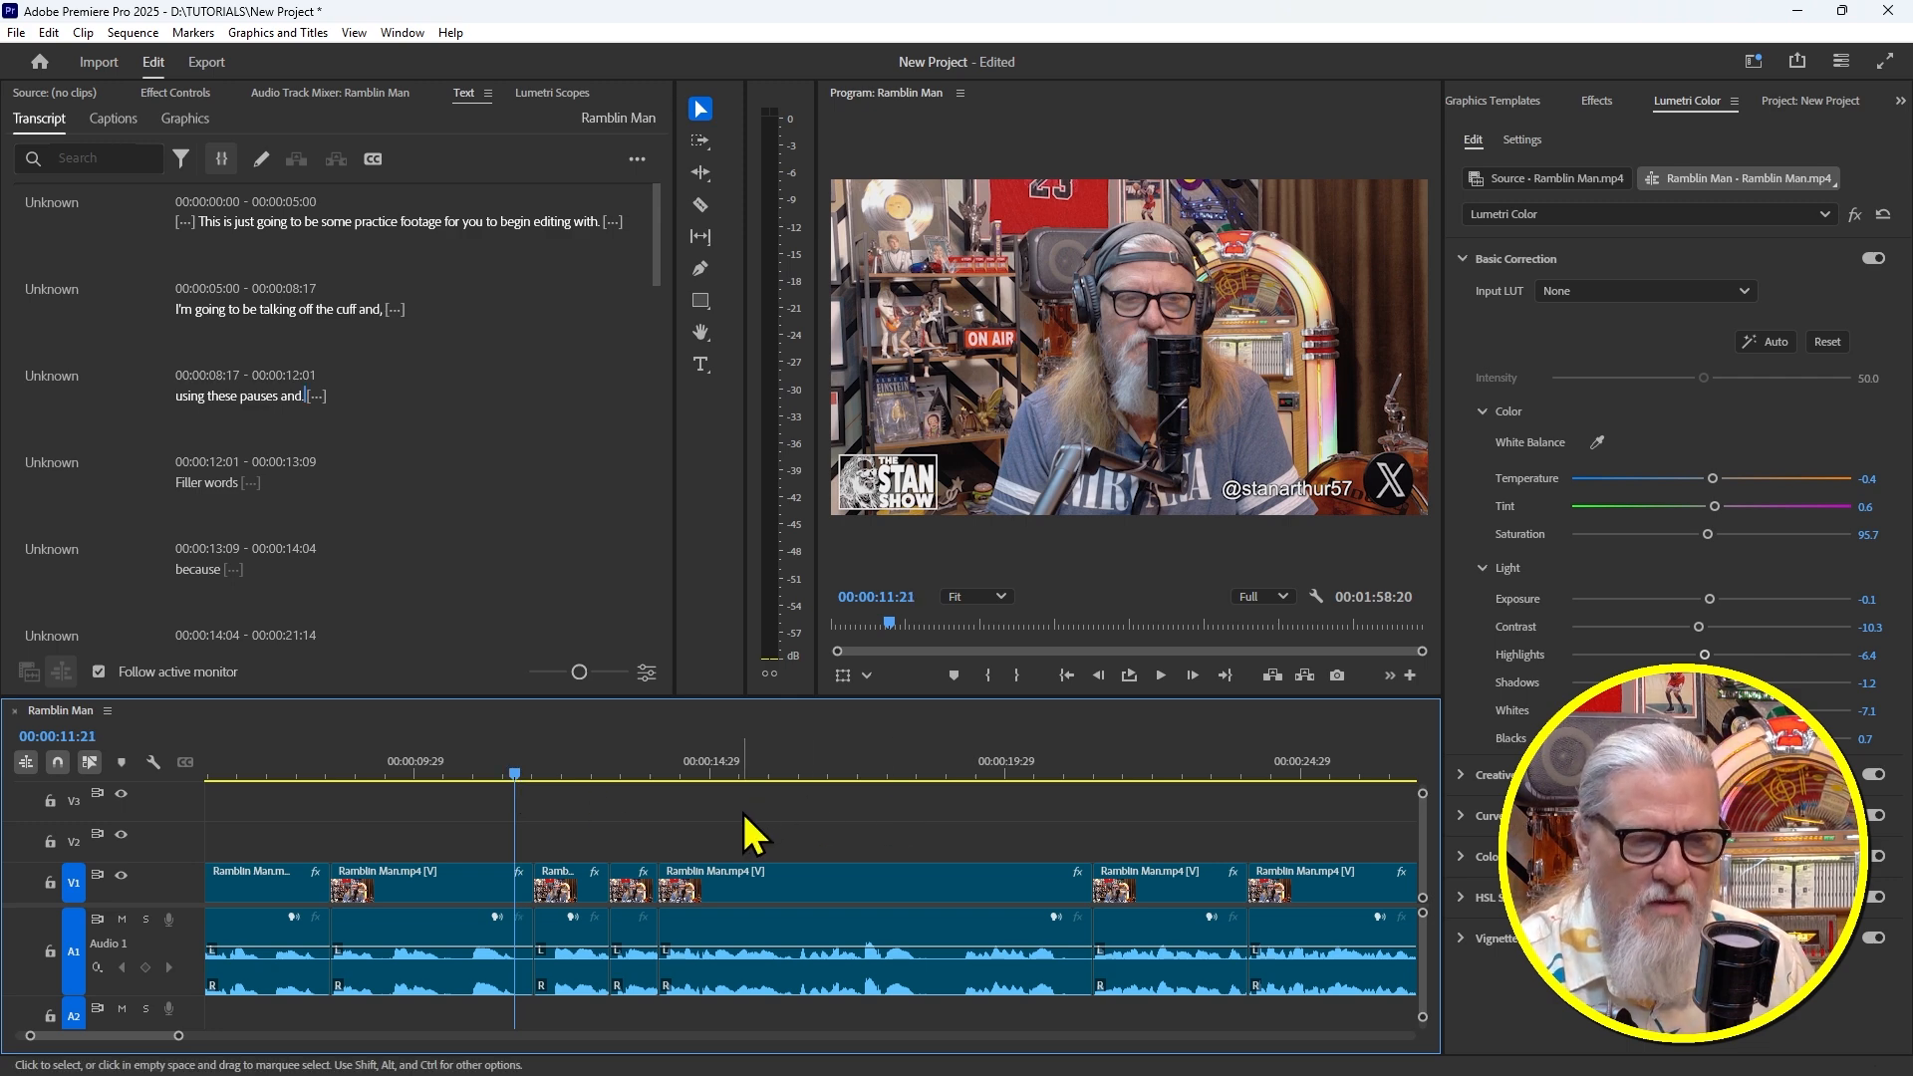
Split at 00:00:18:19 and ripple-remove the stumble up to 19:05, then replay the cut
key(space)
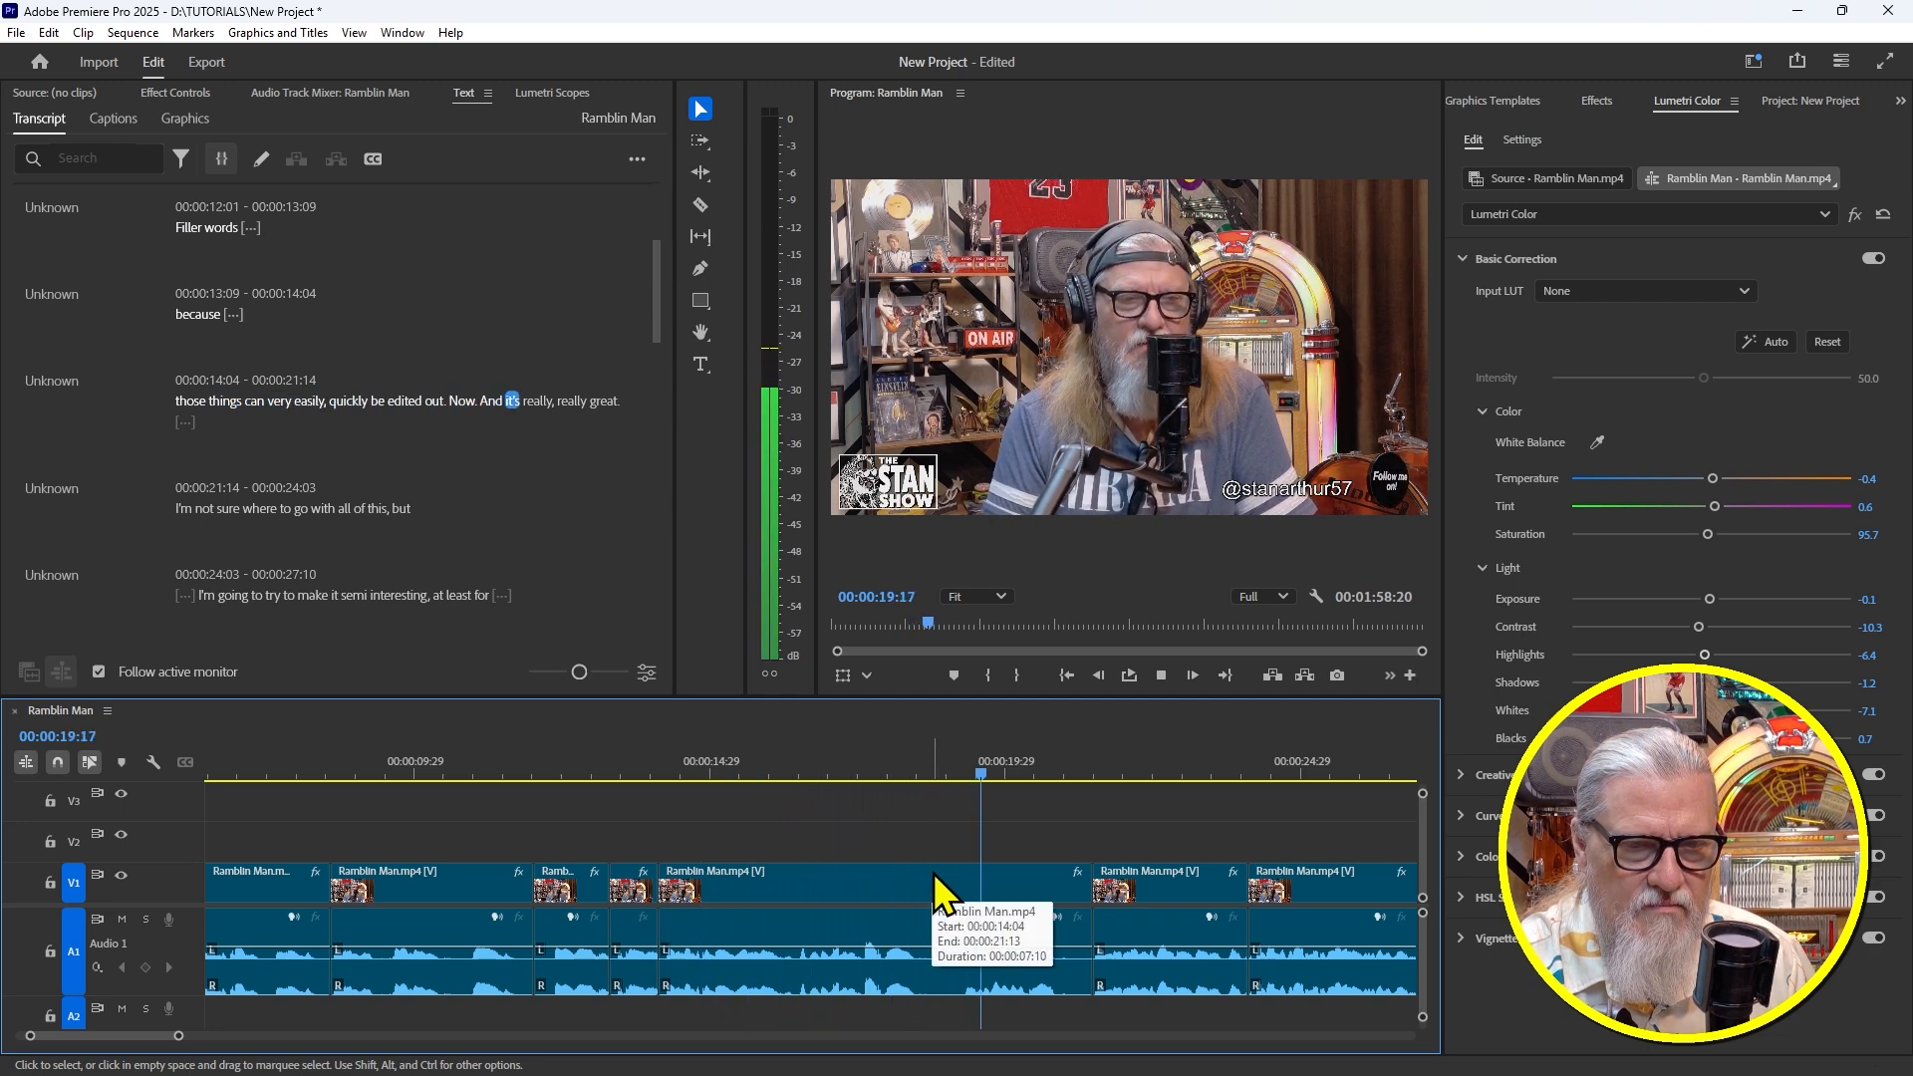
click(1058, 776)
drag(1061, 782, 926, 803)
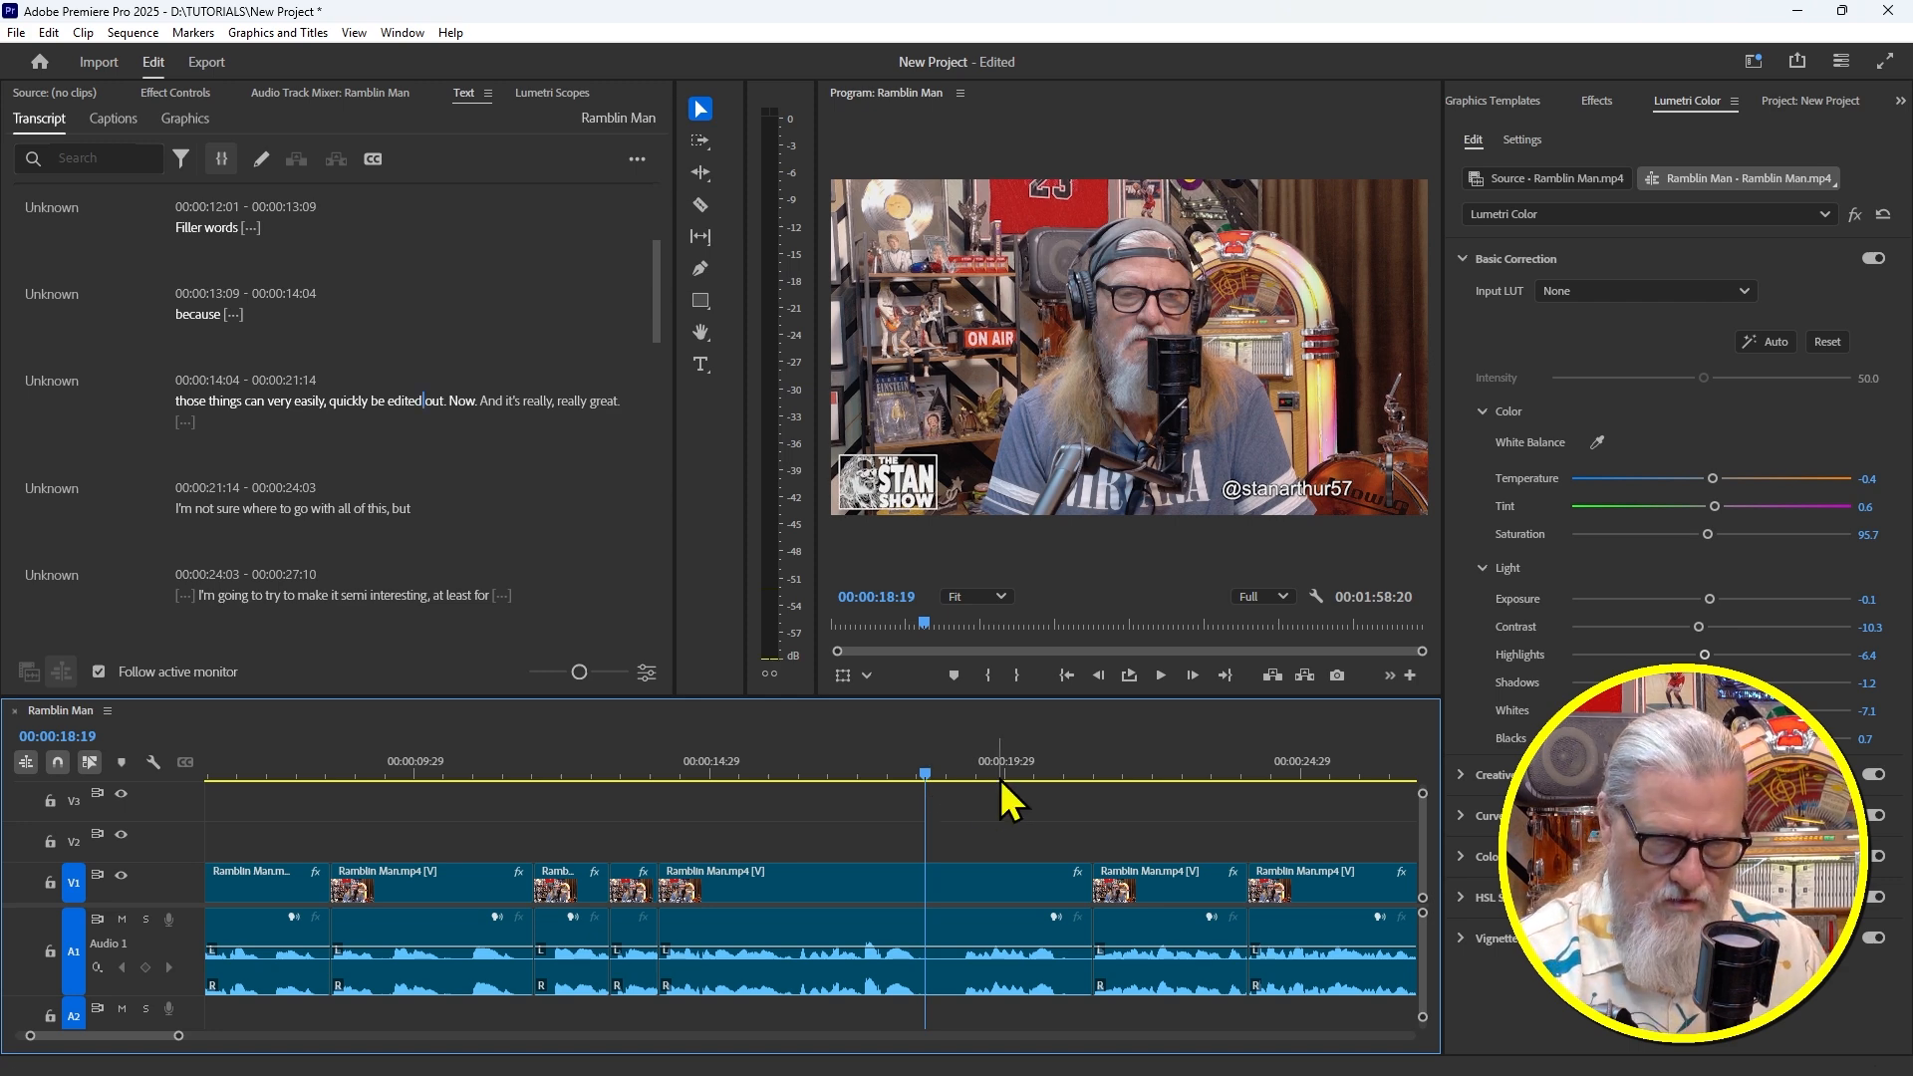
key(ctrl+k)
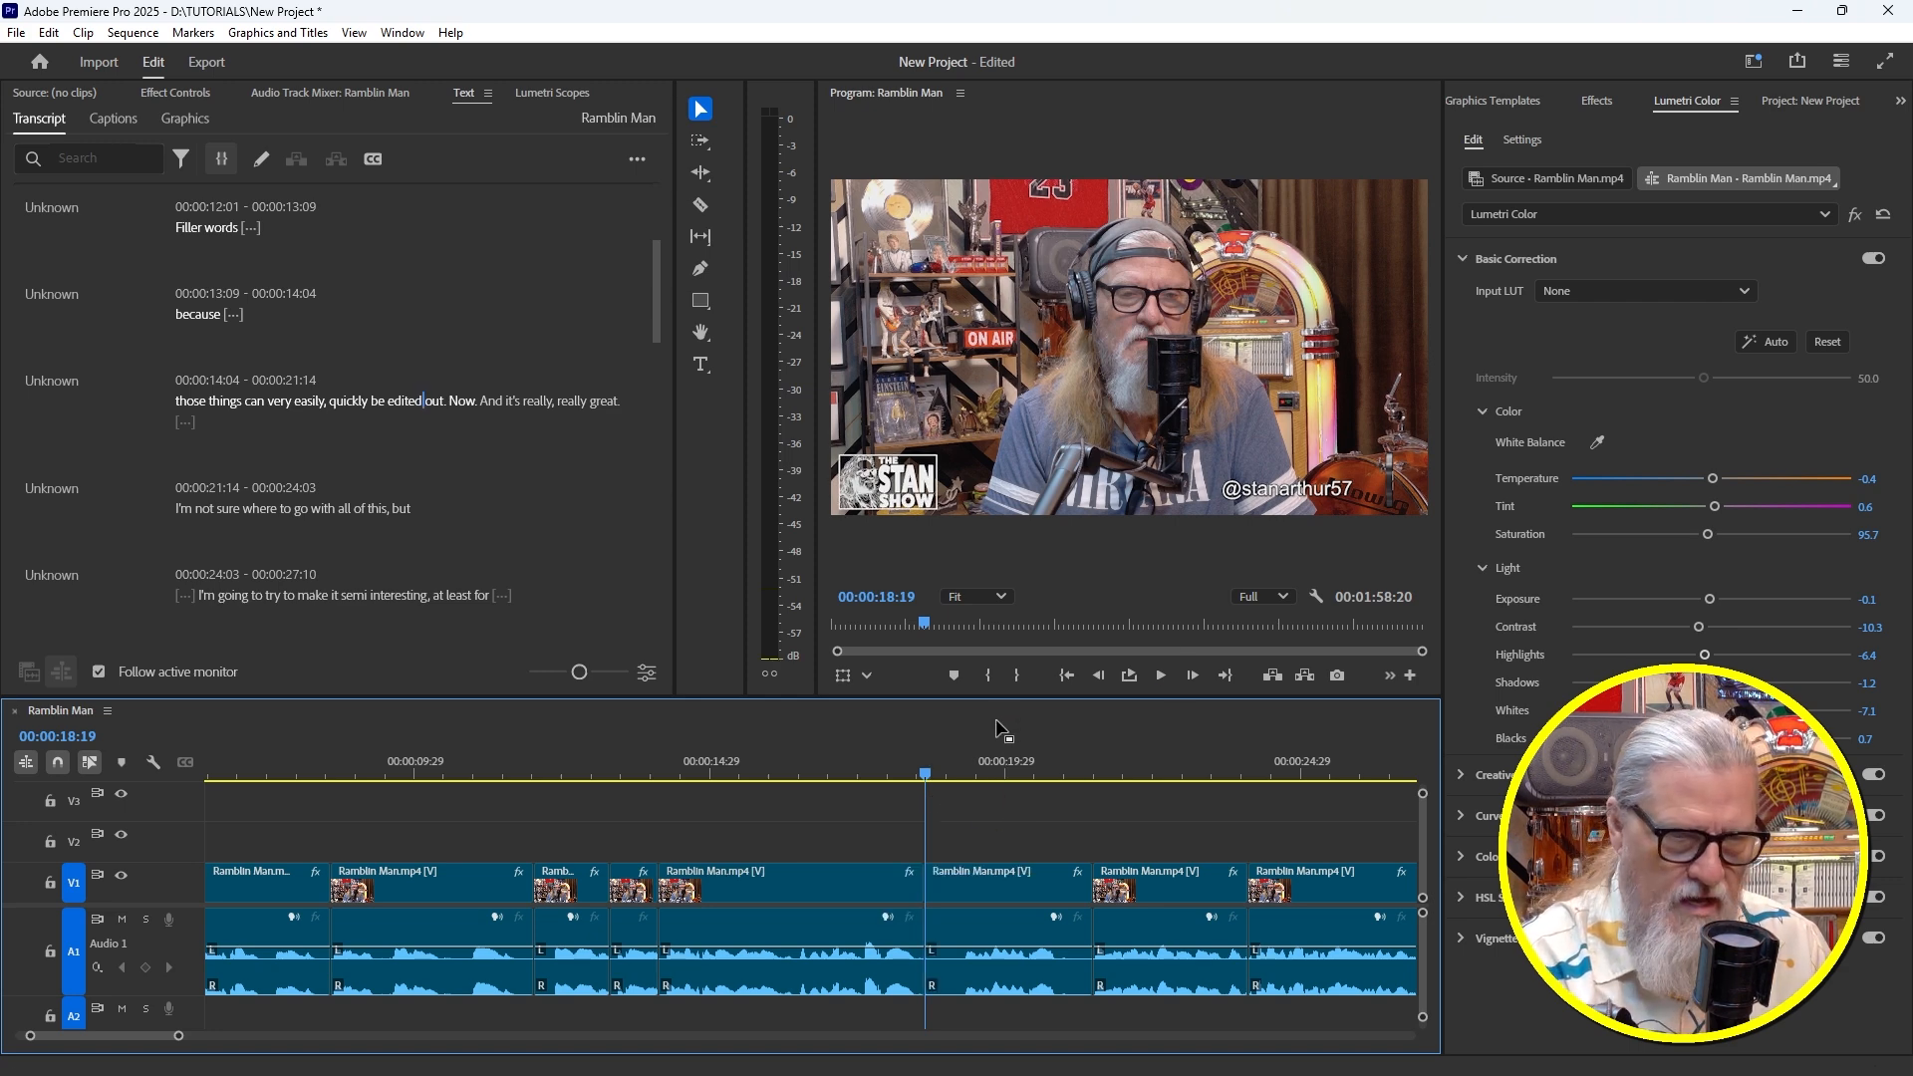
drag(936, 766, 961, 765)
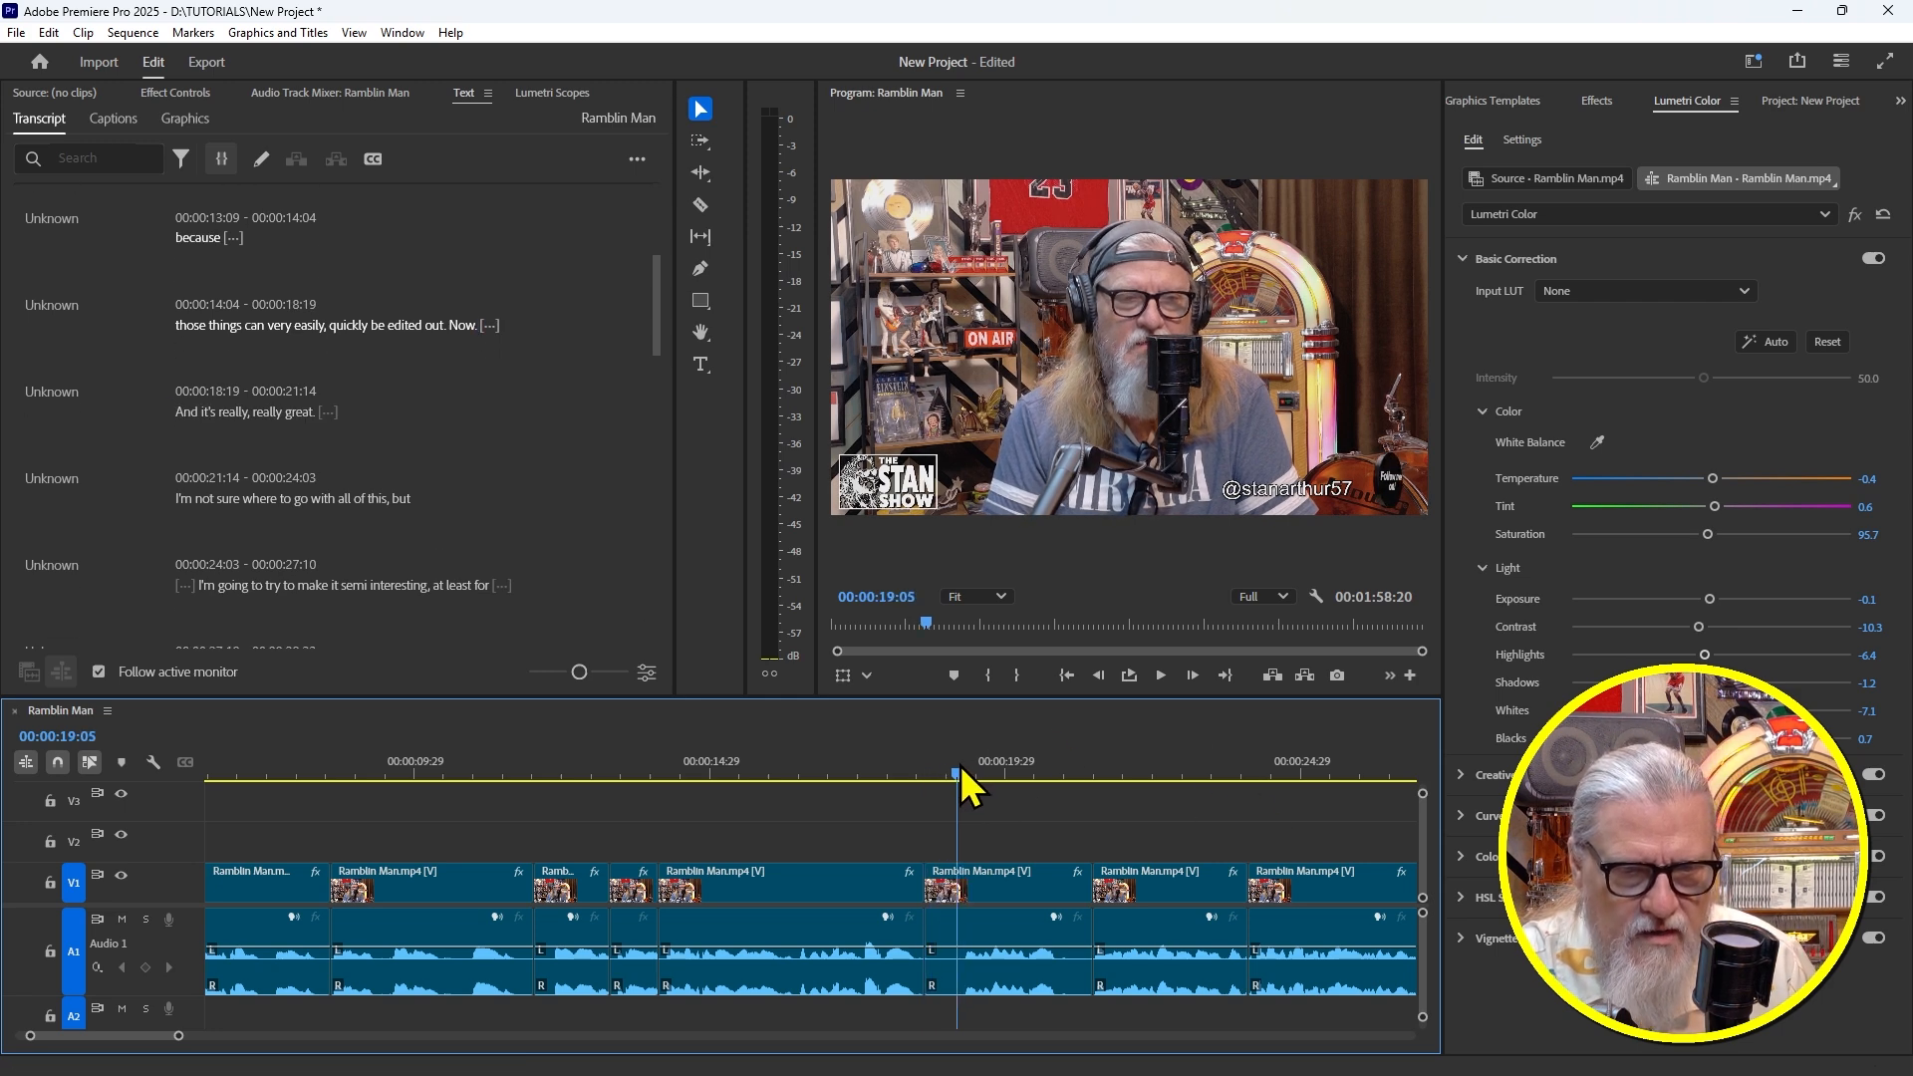
key(q)
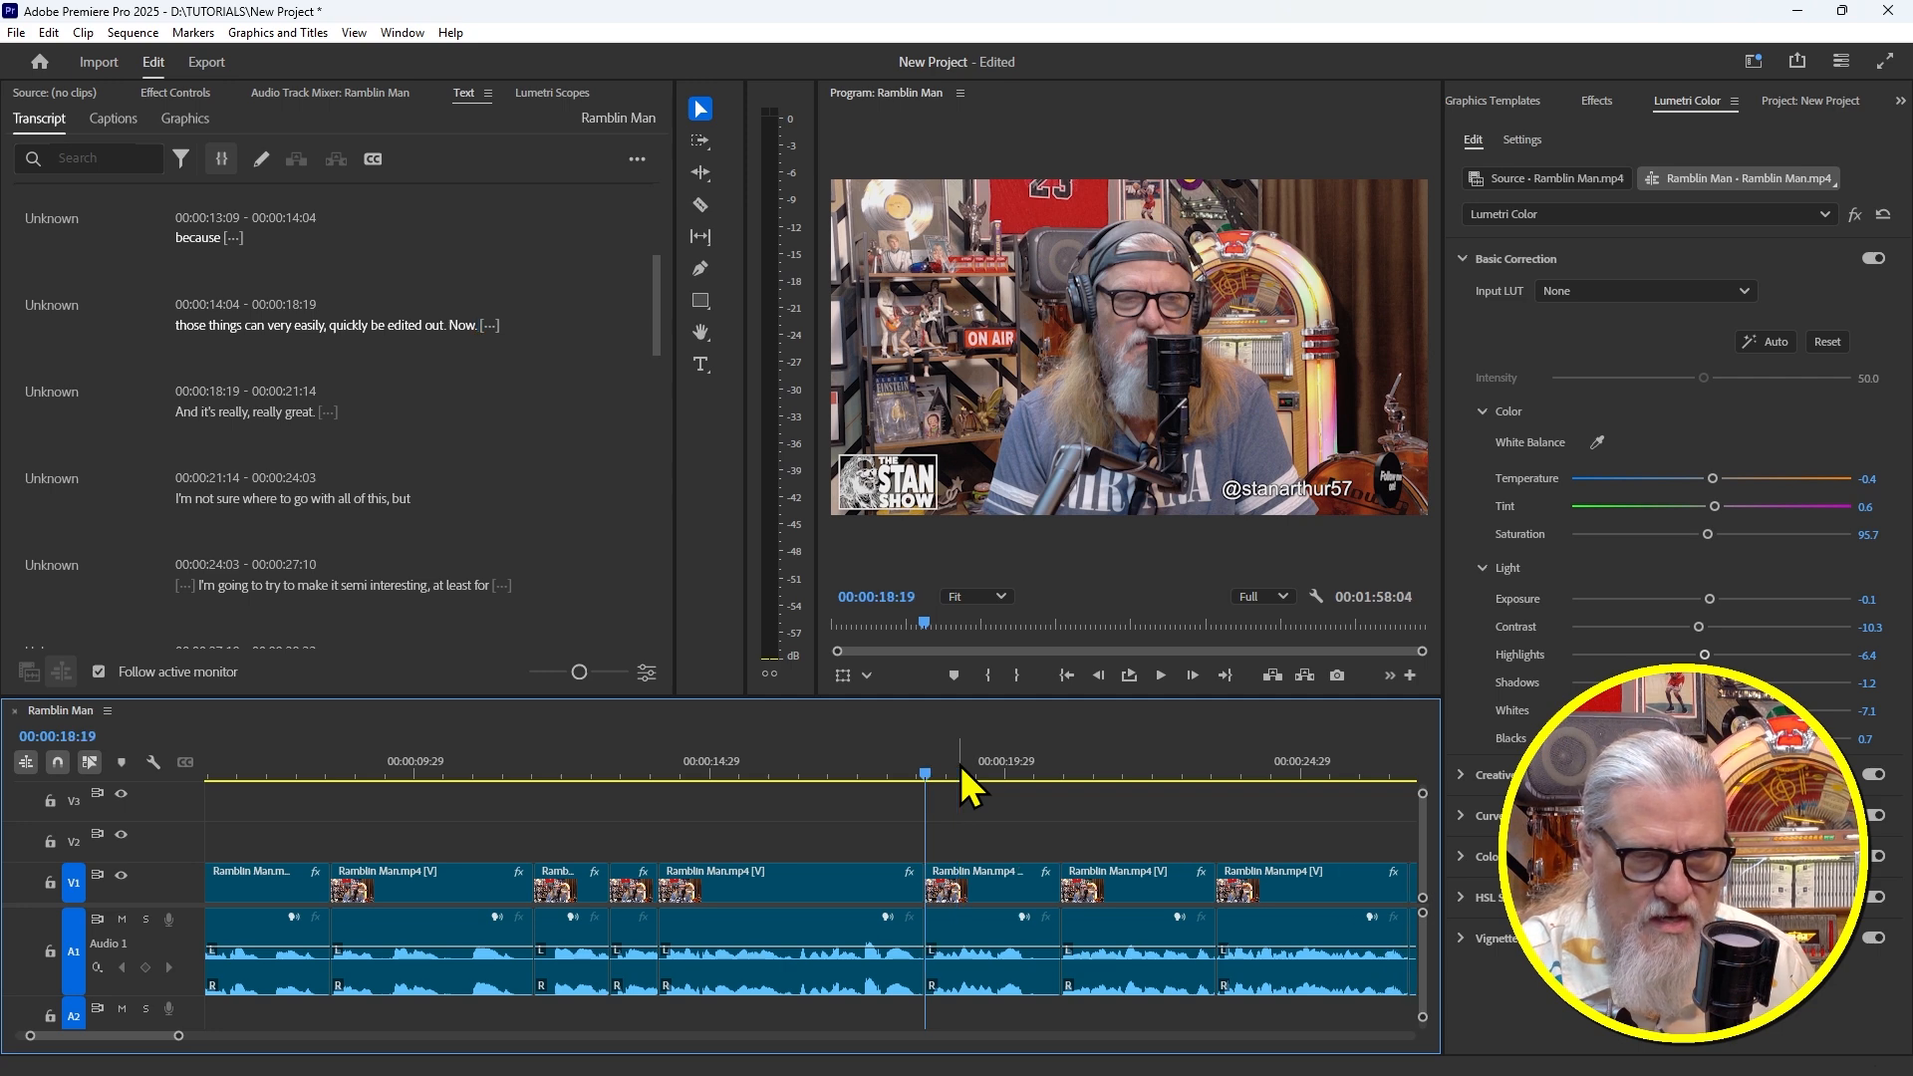
click(899, 760)
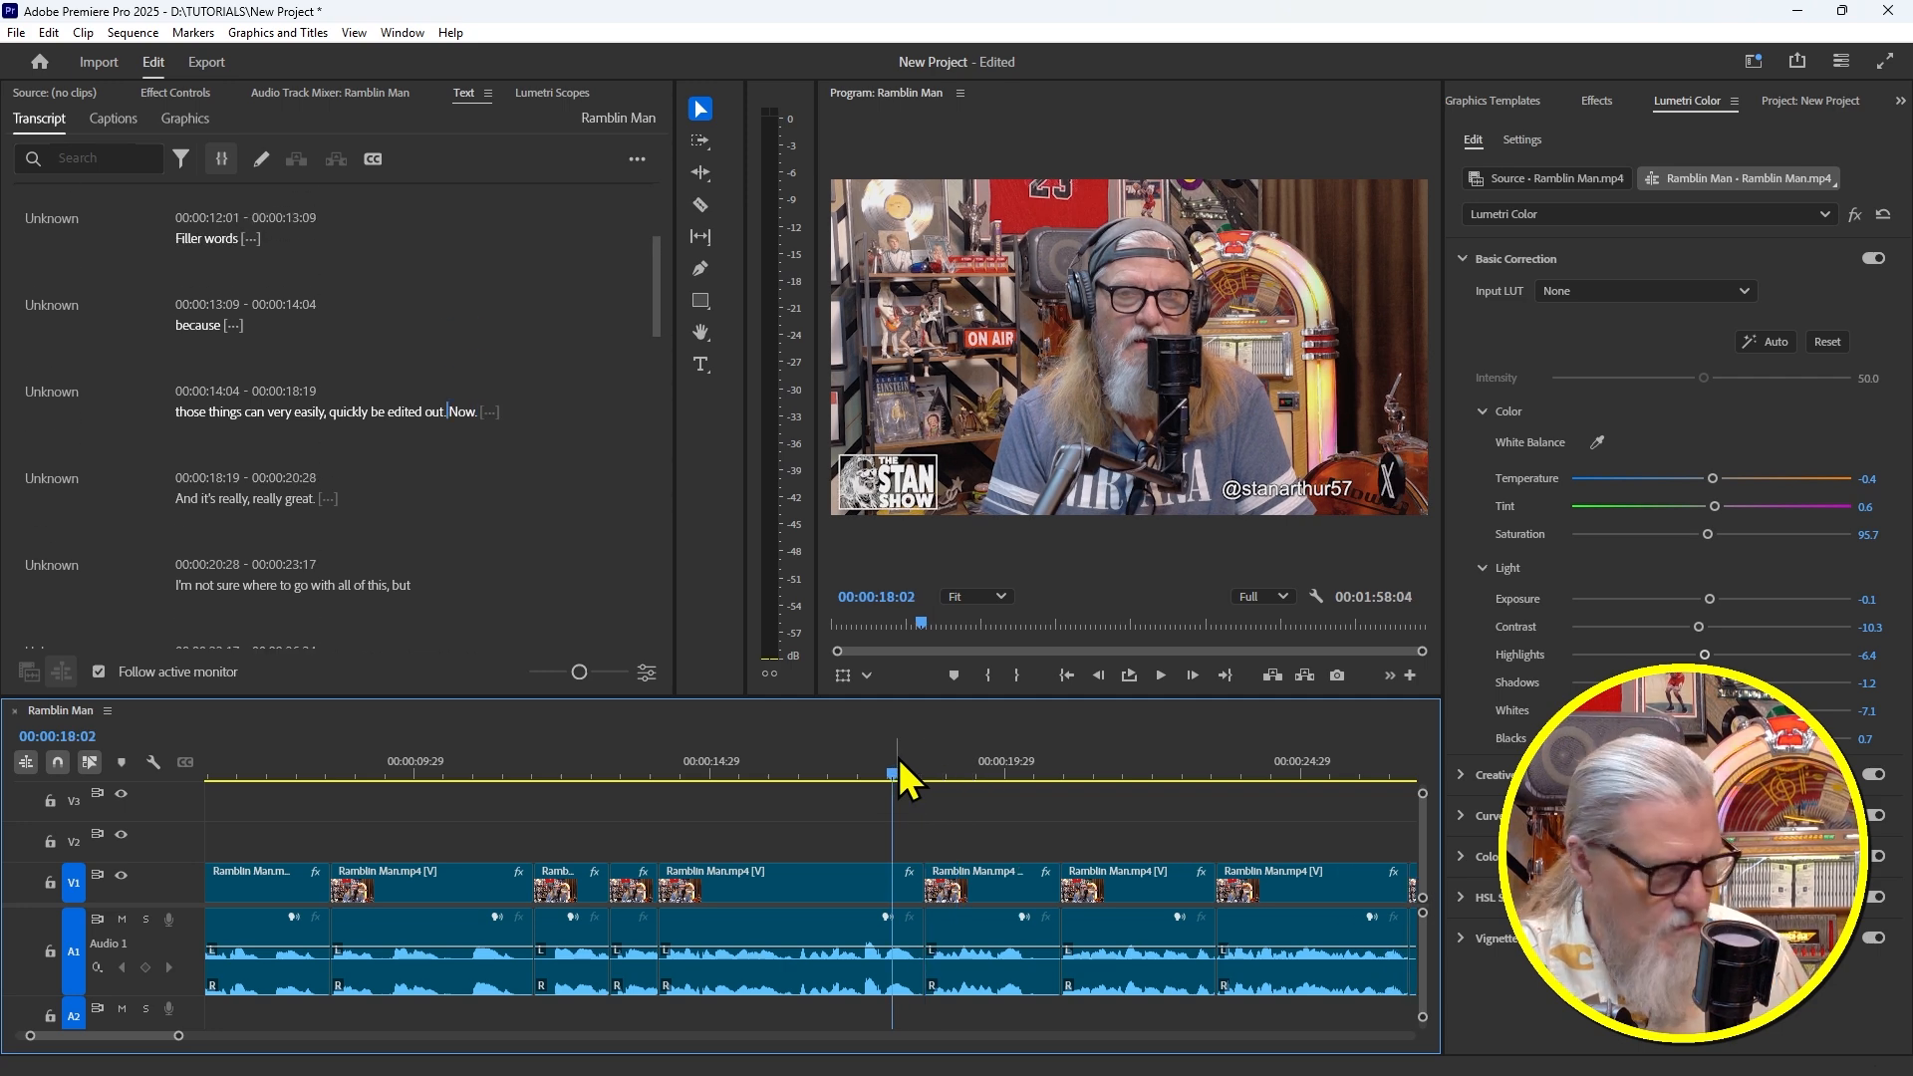
key(space)
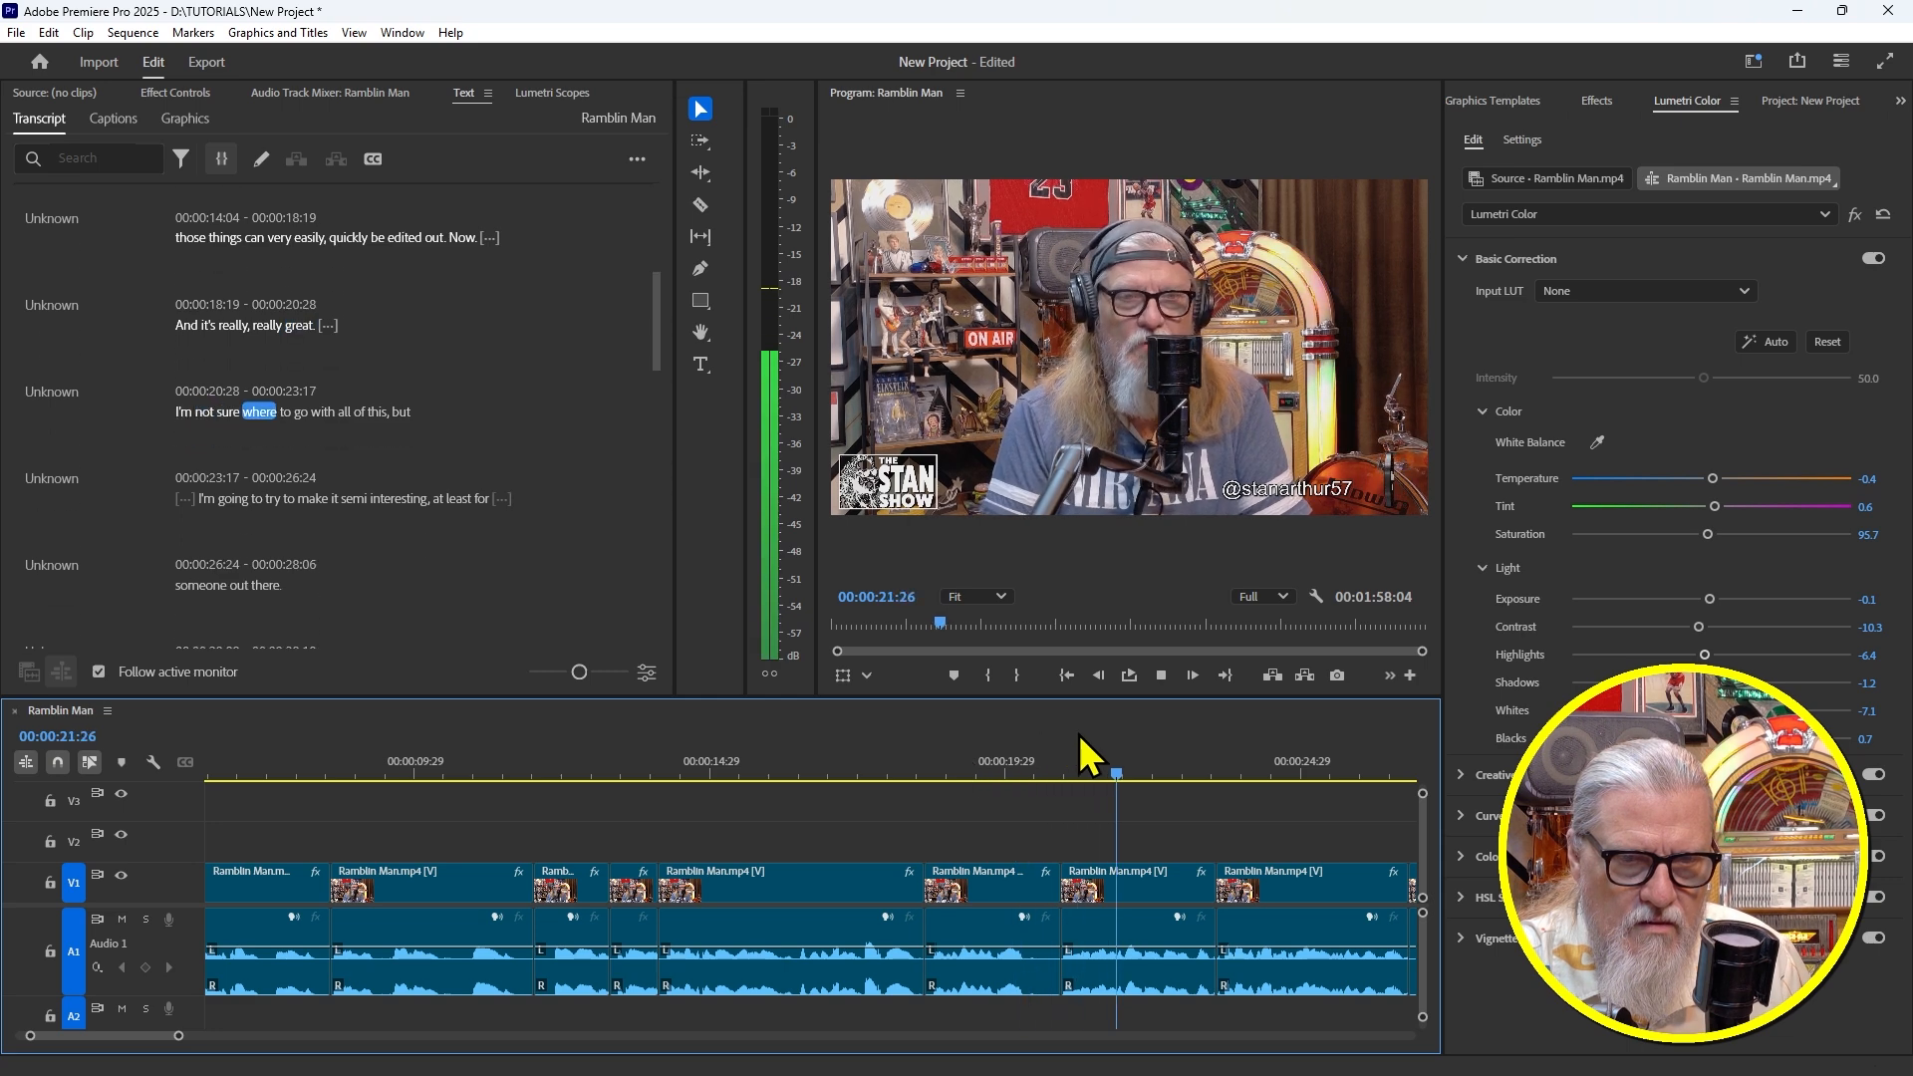
Ripple-trim the second stumble around 20:08–20:17 and replay from 19:24 to check
click(1023, 761)
mouse_move(1022, 756)
mouse_down()
mouse_move(1072, 773)
mouse_move(1036, 779)
mouse_up()
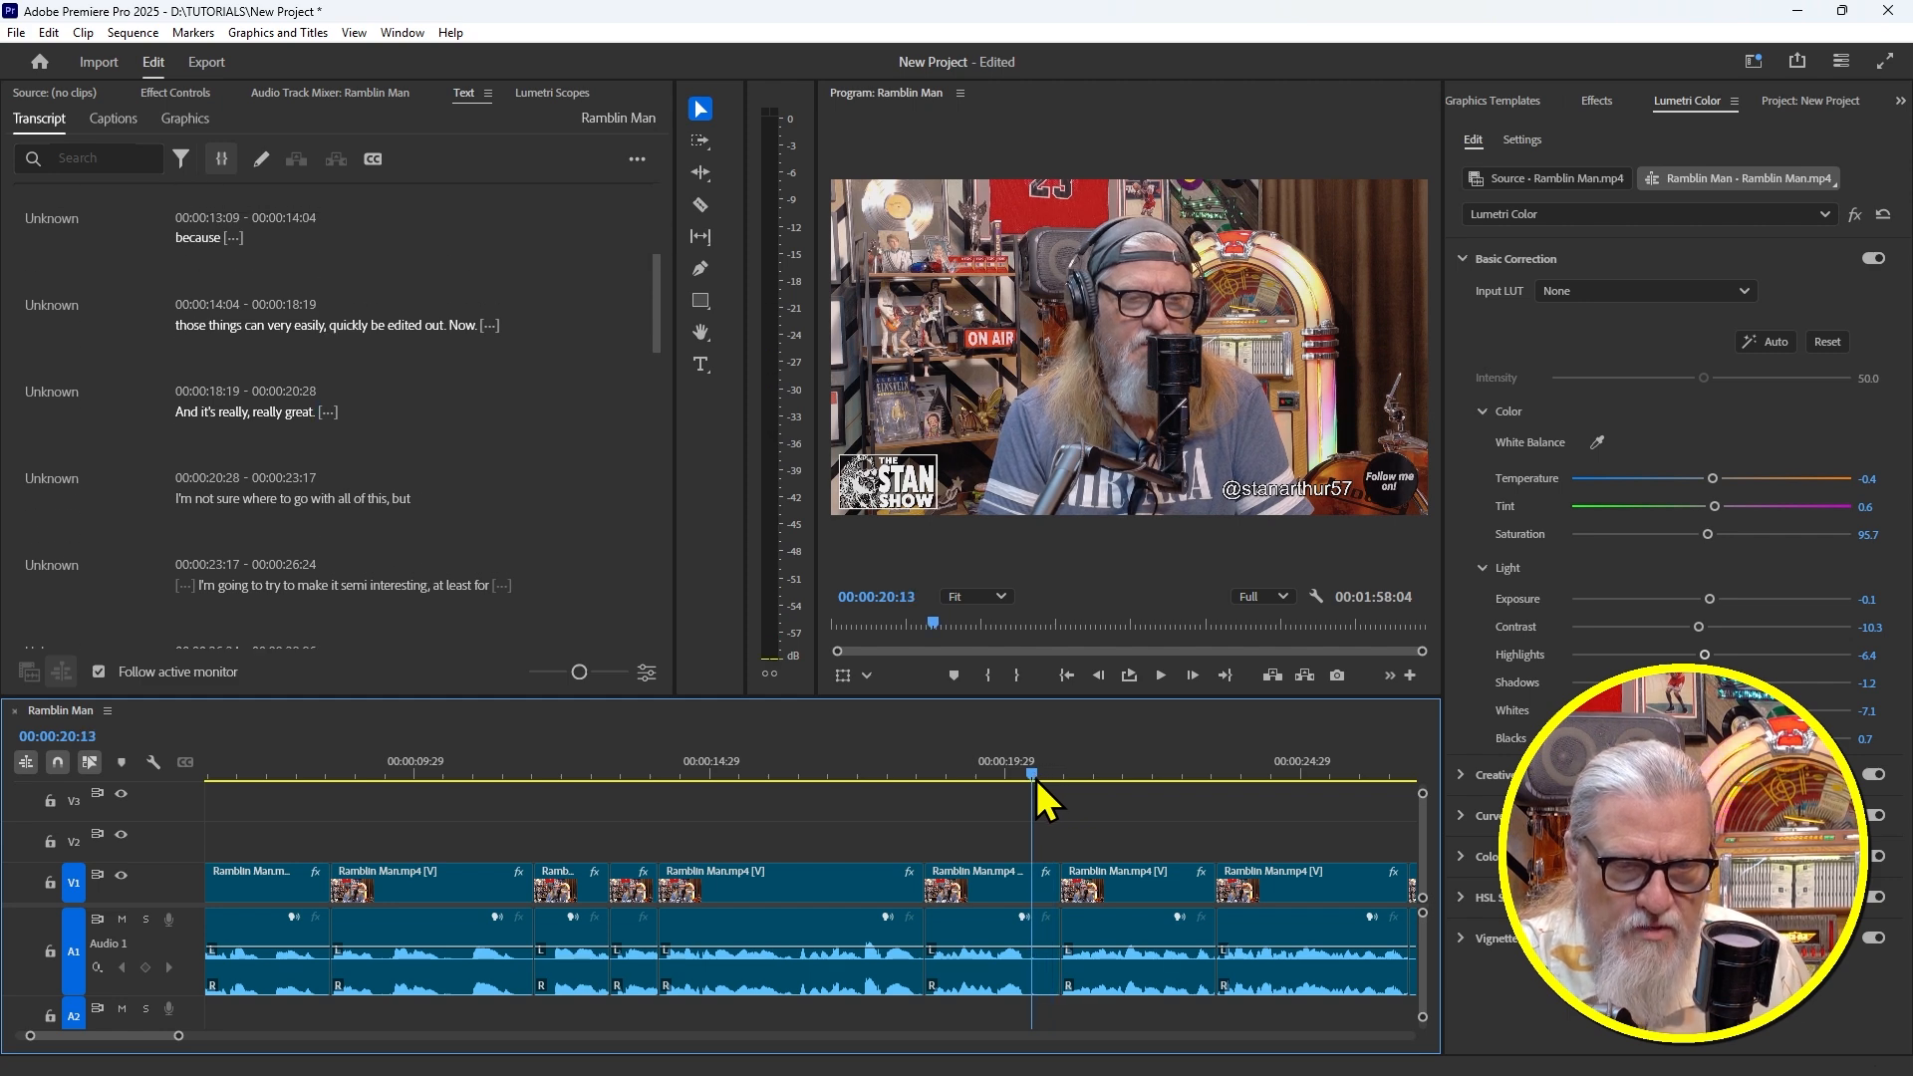
key(w)
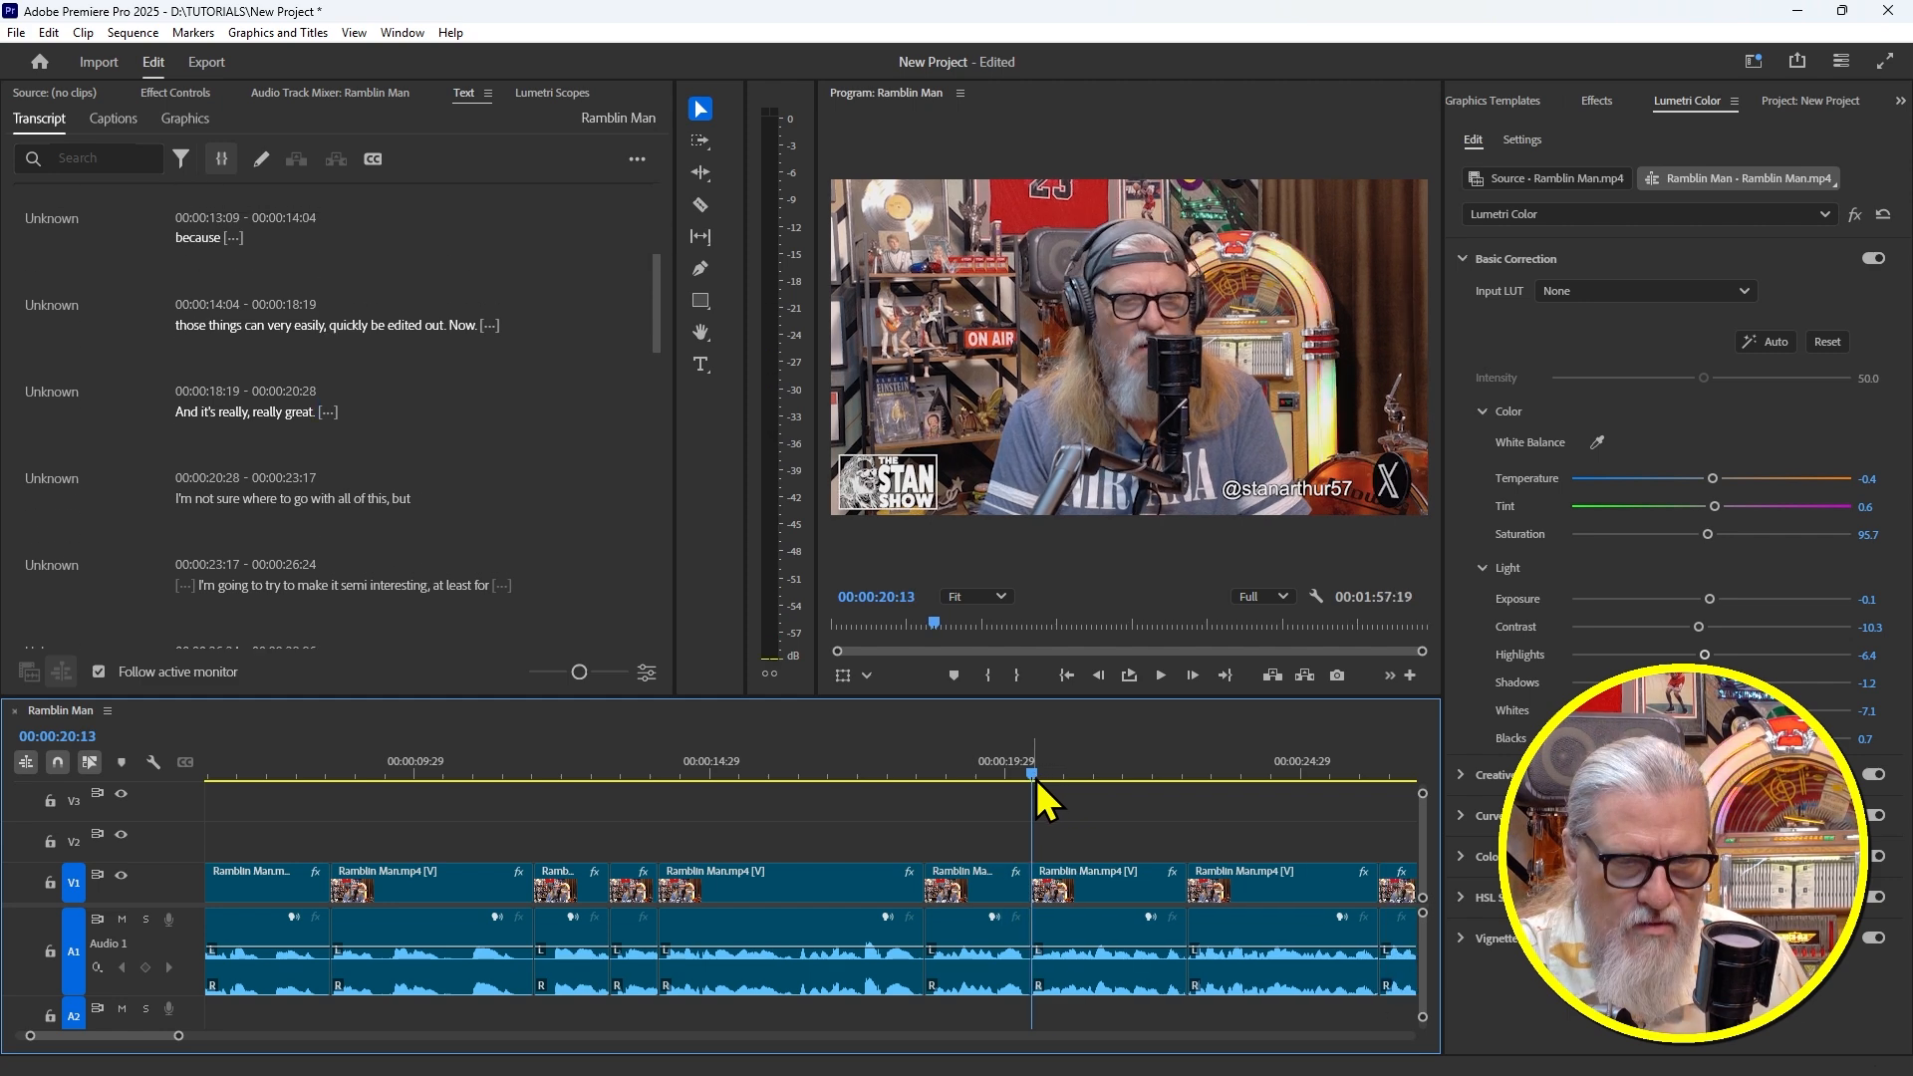
click(1000, 763)
key(space)
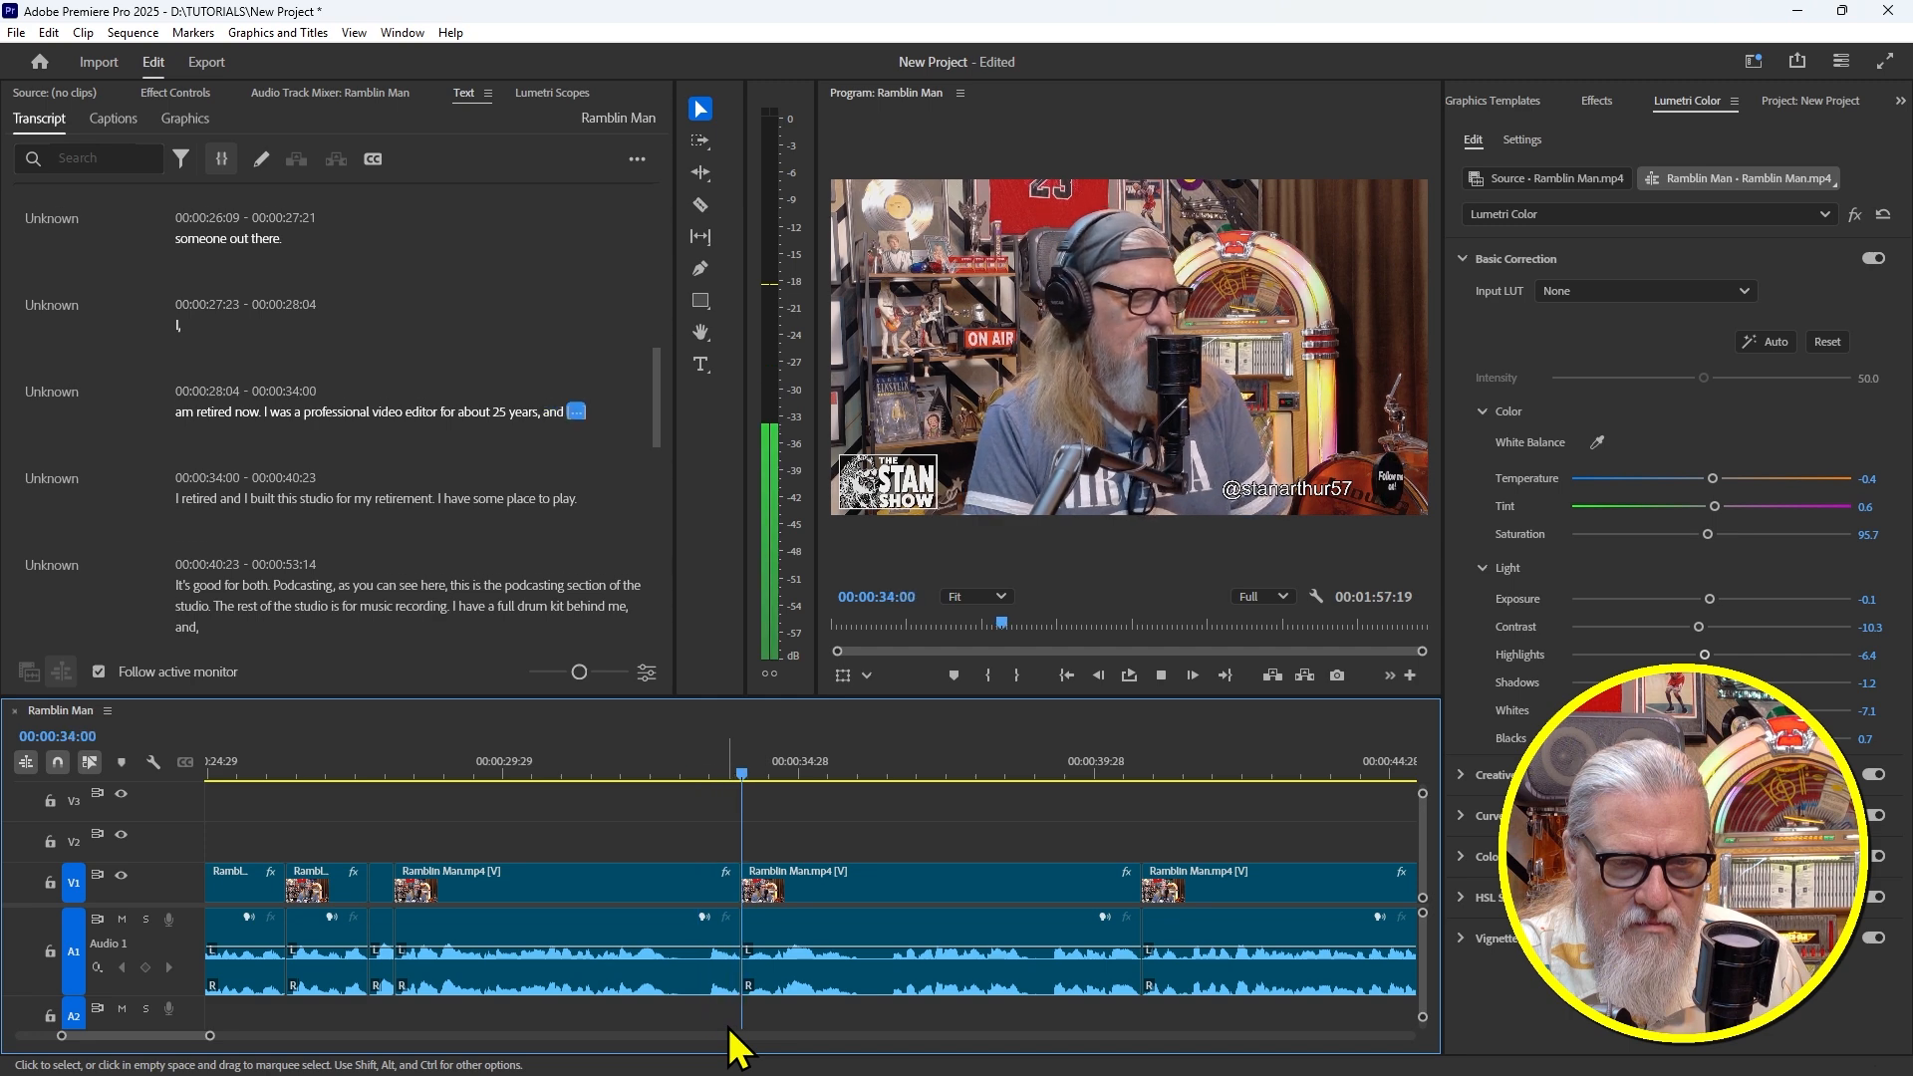
Ripple-delete the filler from 32:28 to the next edit and replay the cut
click(758, 775)
drag(756, 783, 678, 785)
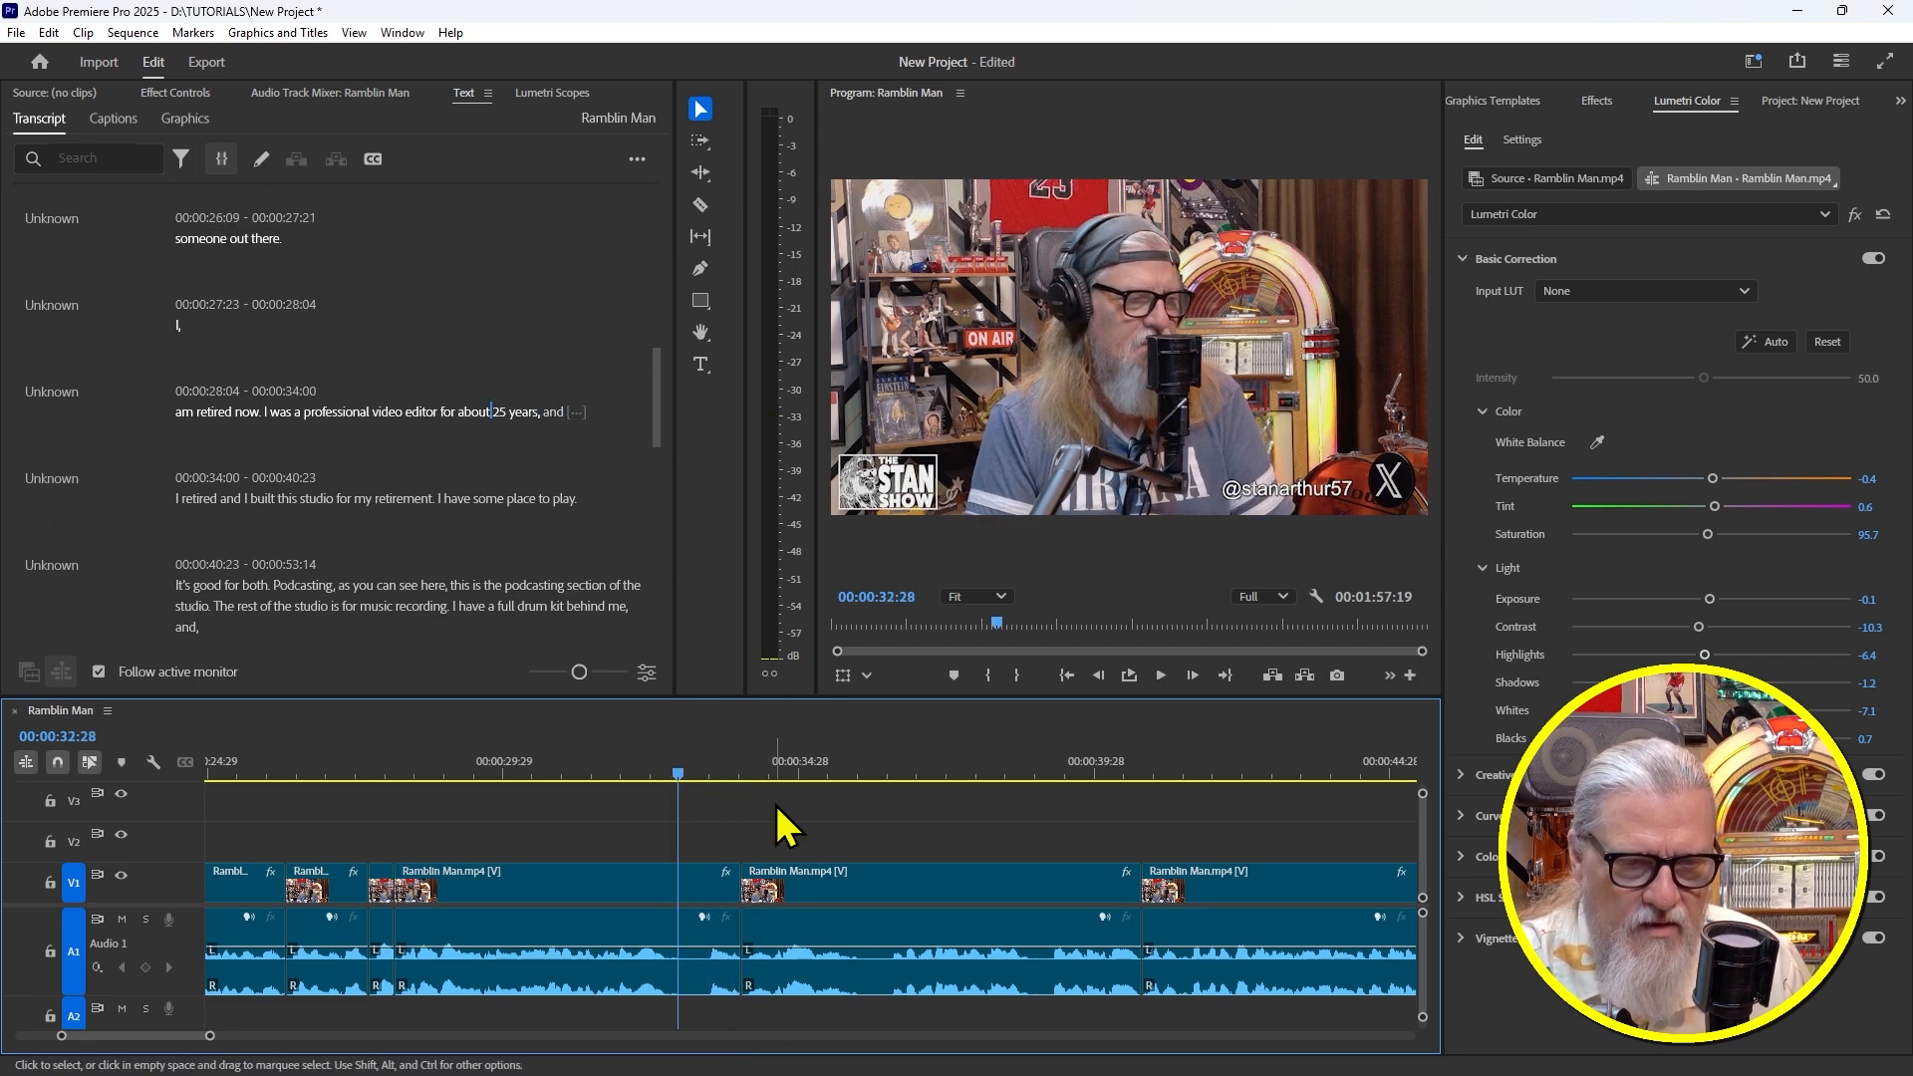
key(w)
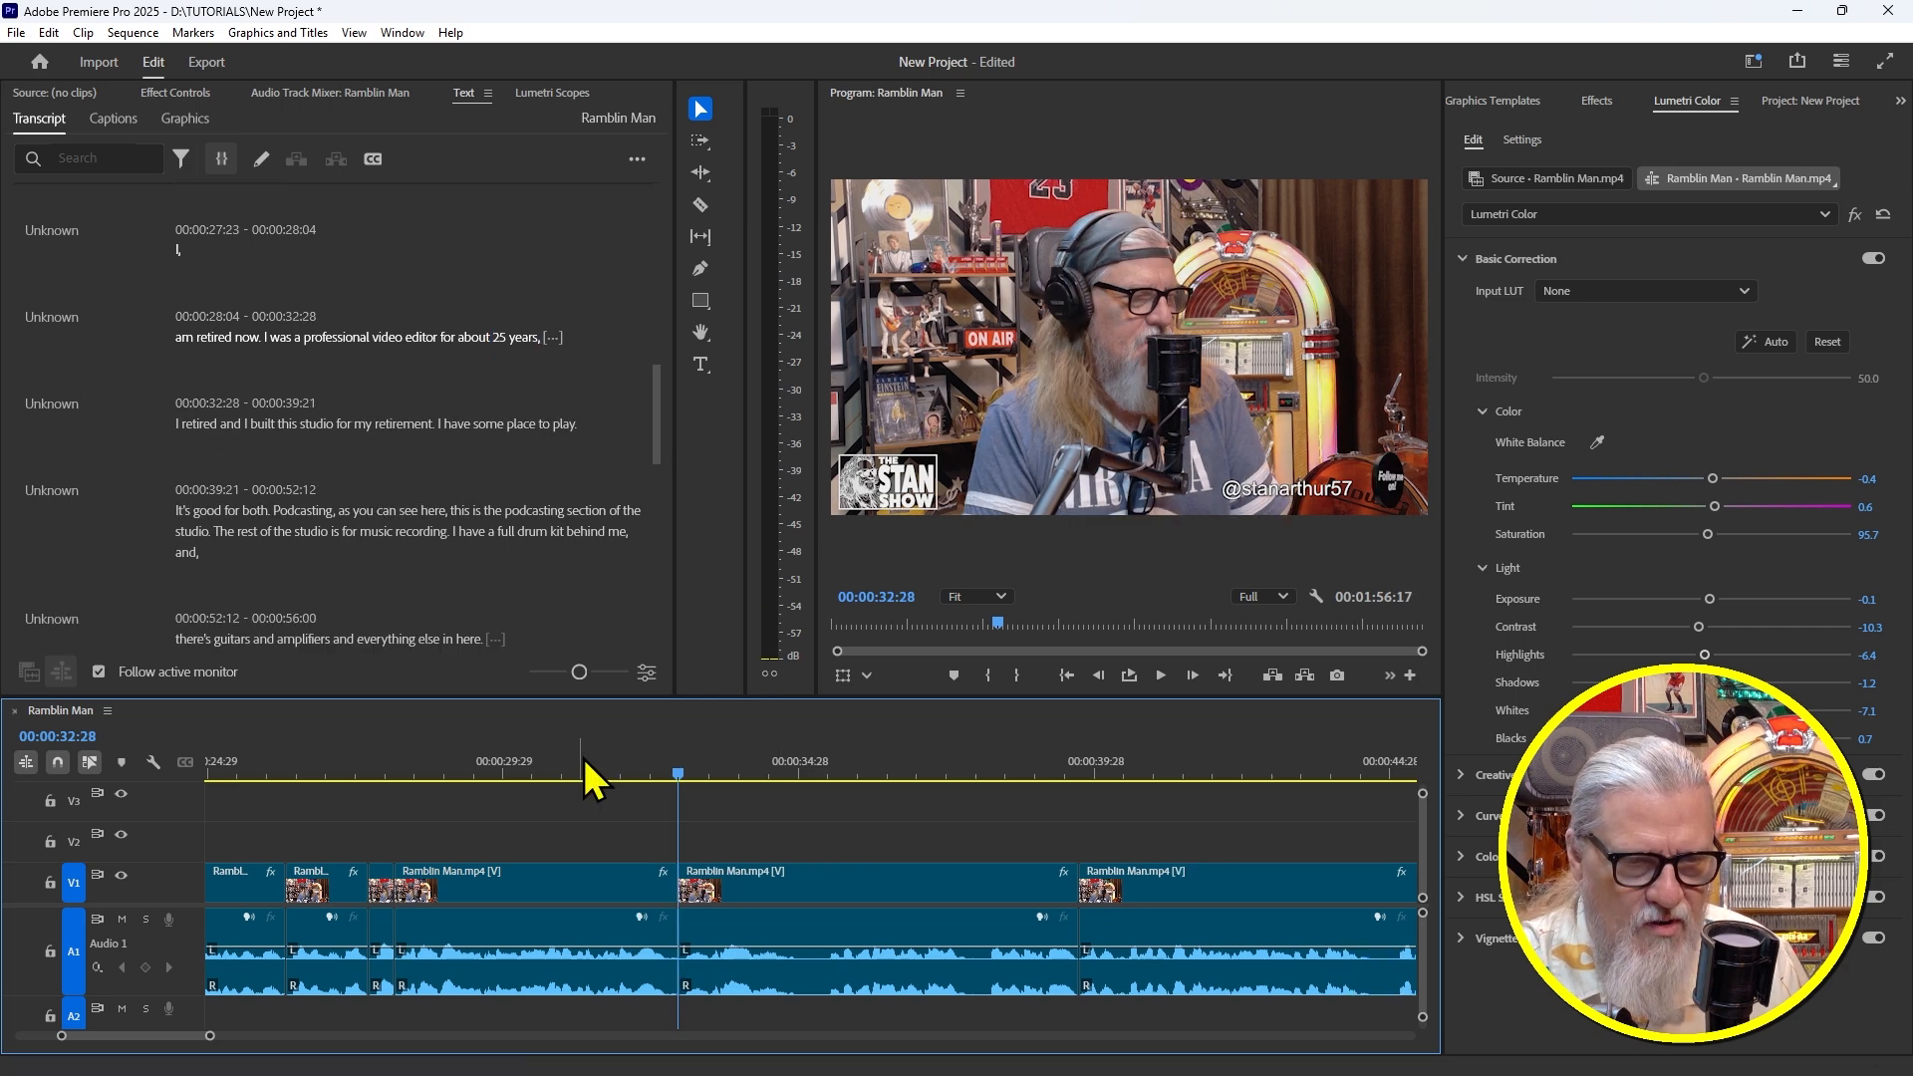
click(597, 769)
key(space)
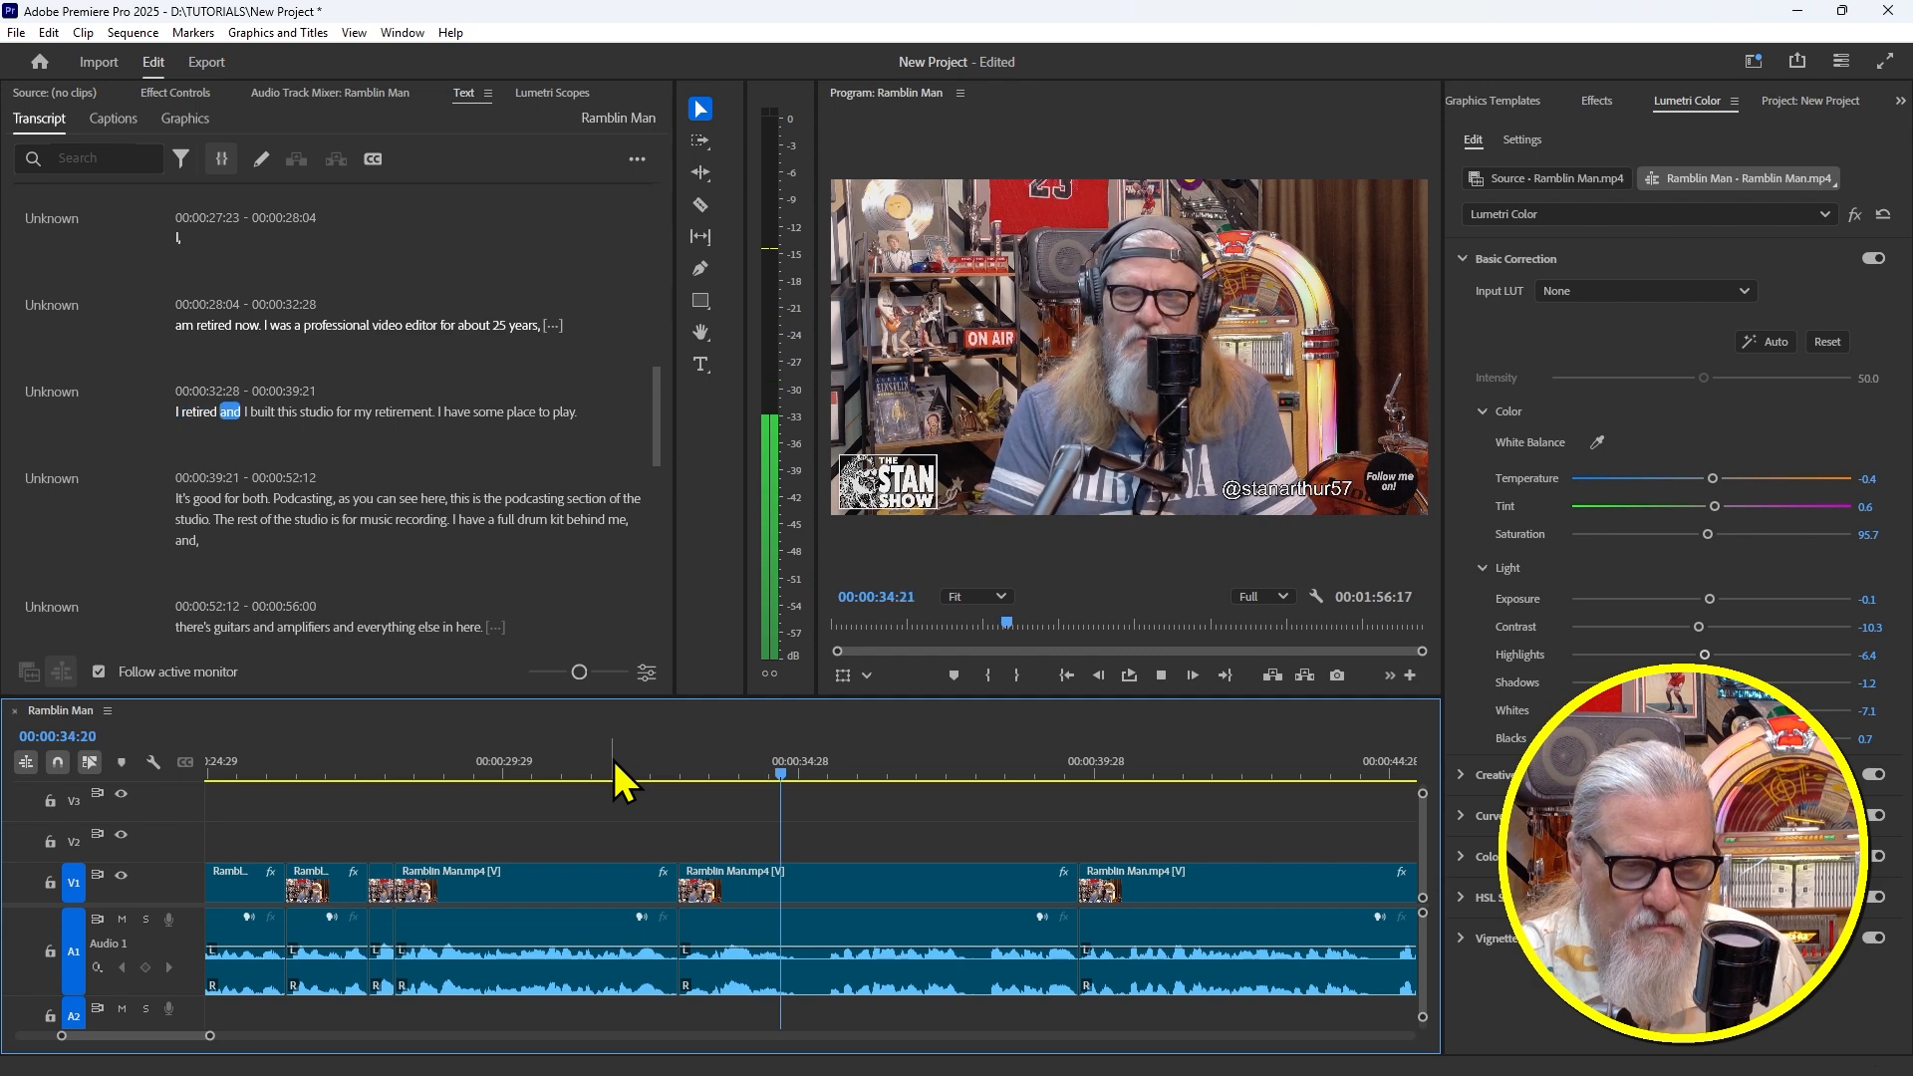
Split at 35:01 after "I retired and" and ripple-remove the nine-frame pause, then review
drag(718, 749, 807, 778)
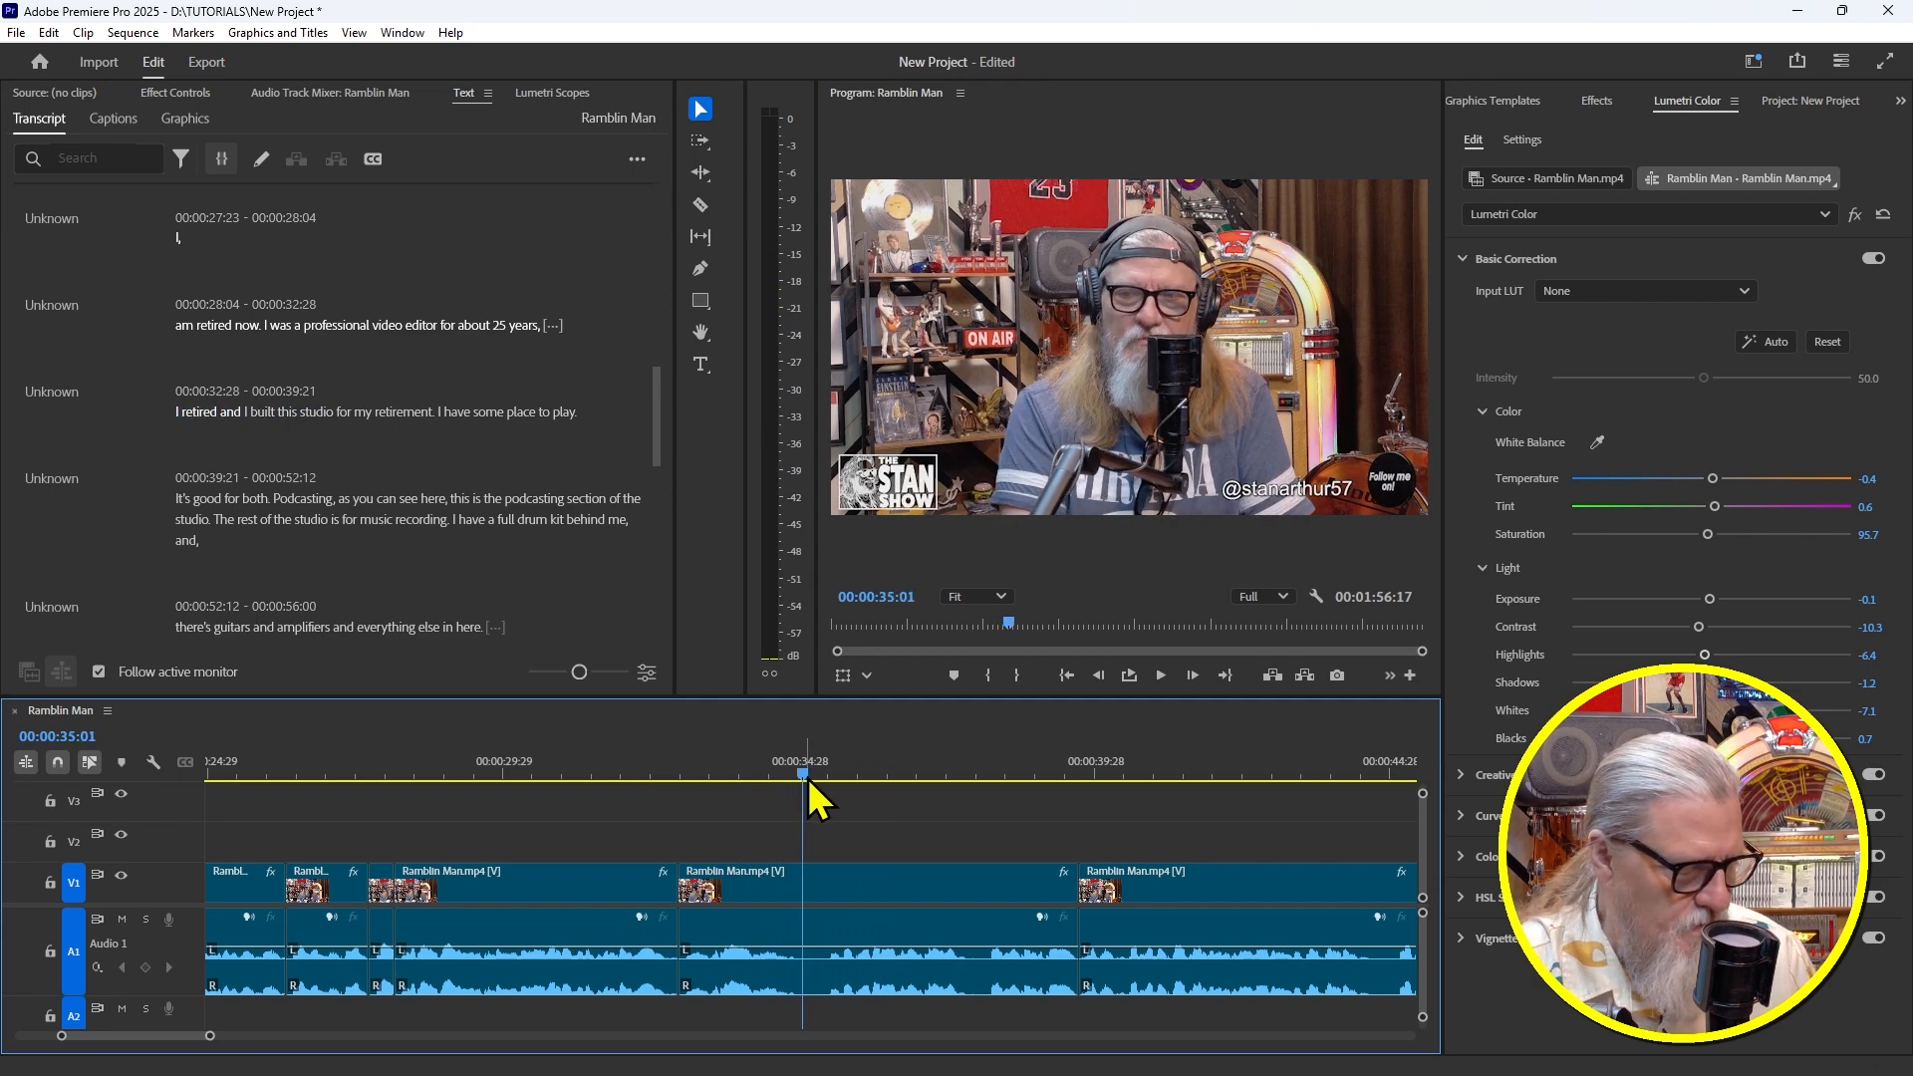
key(ctrl+k)
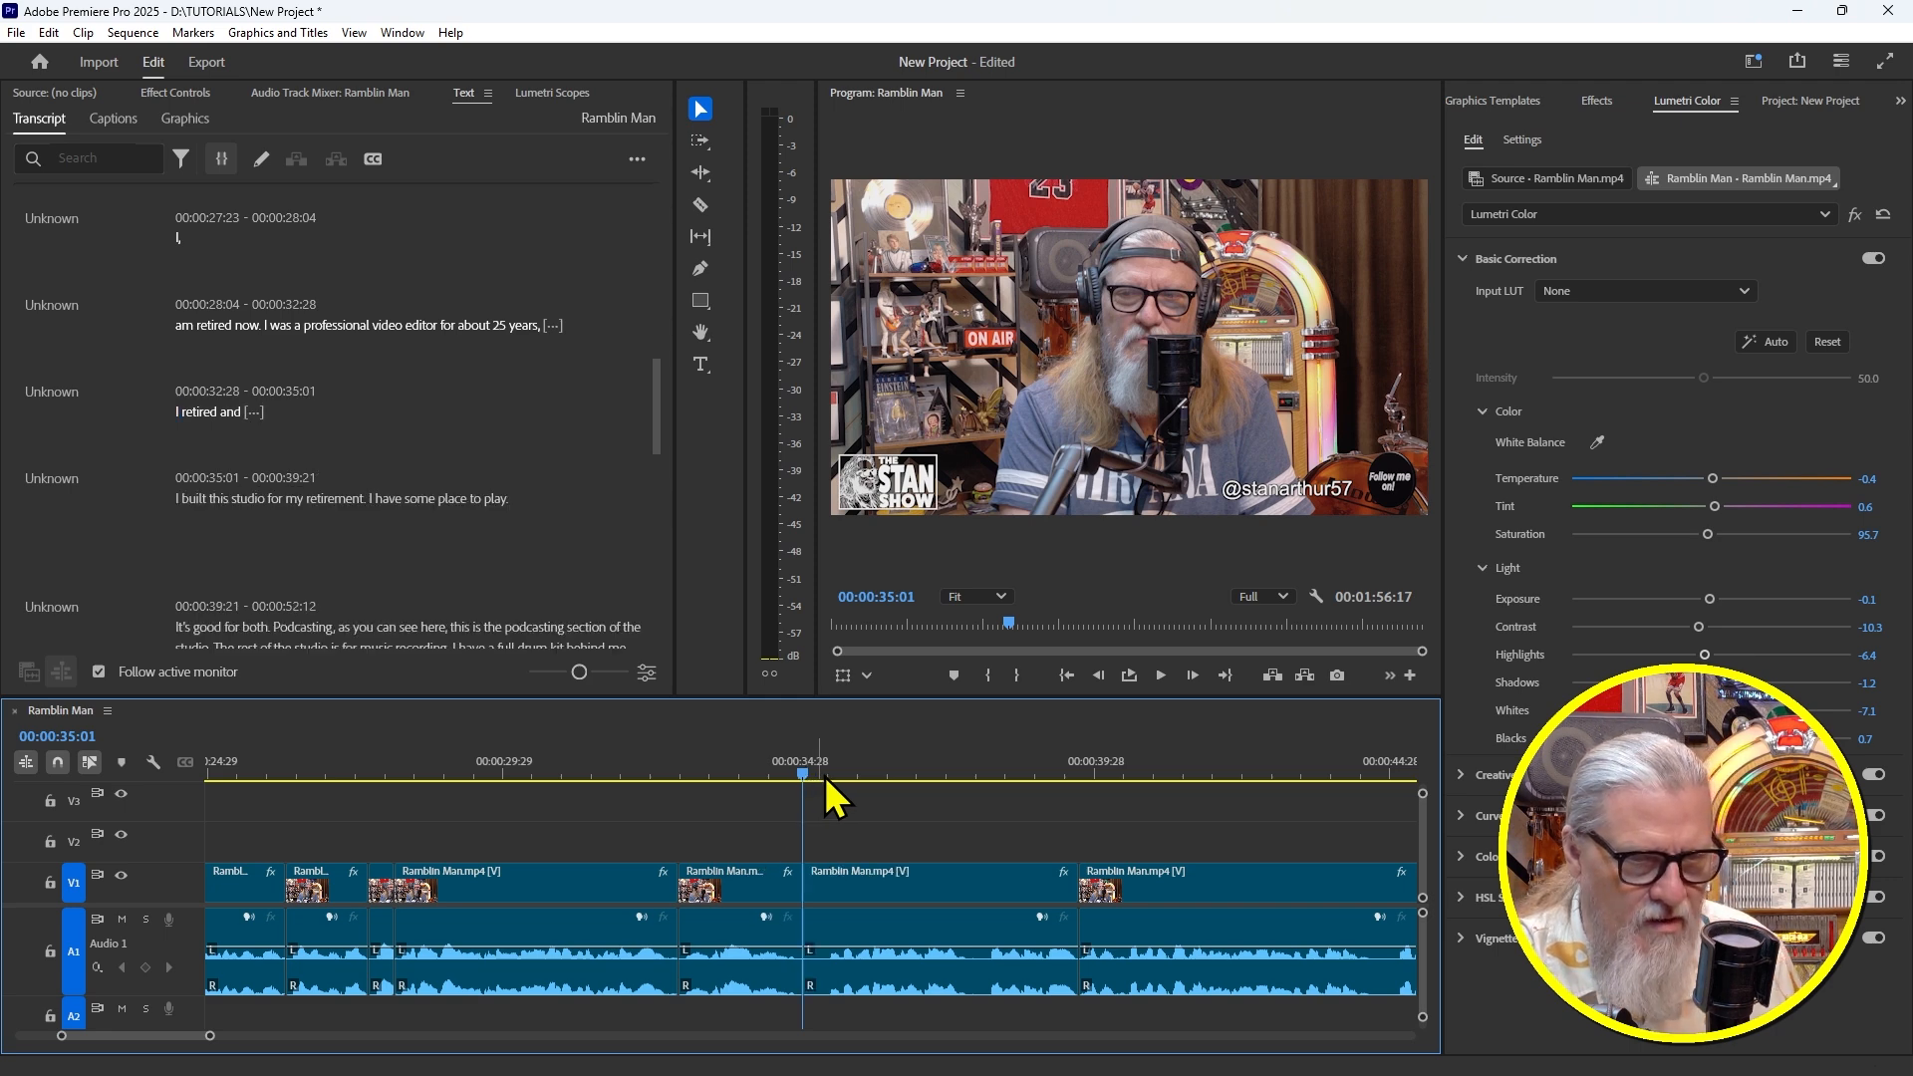
drag(790, 776, 823, 793)
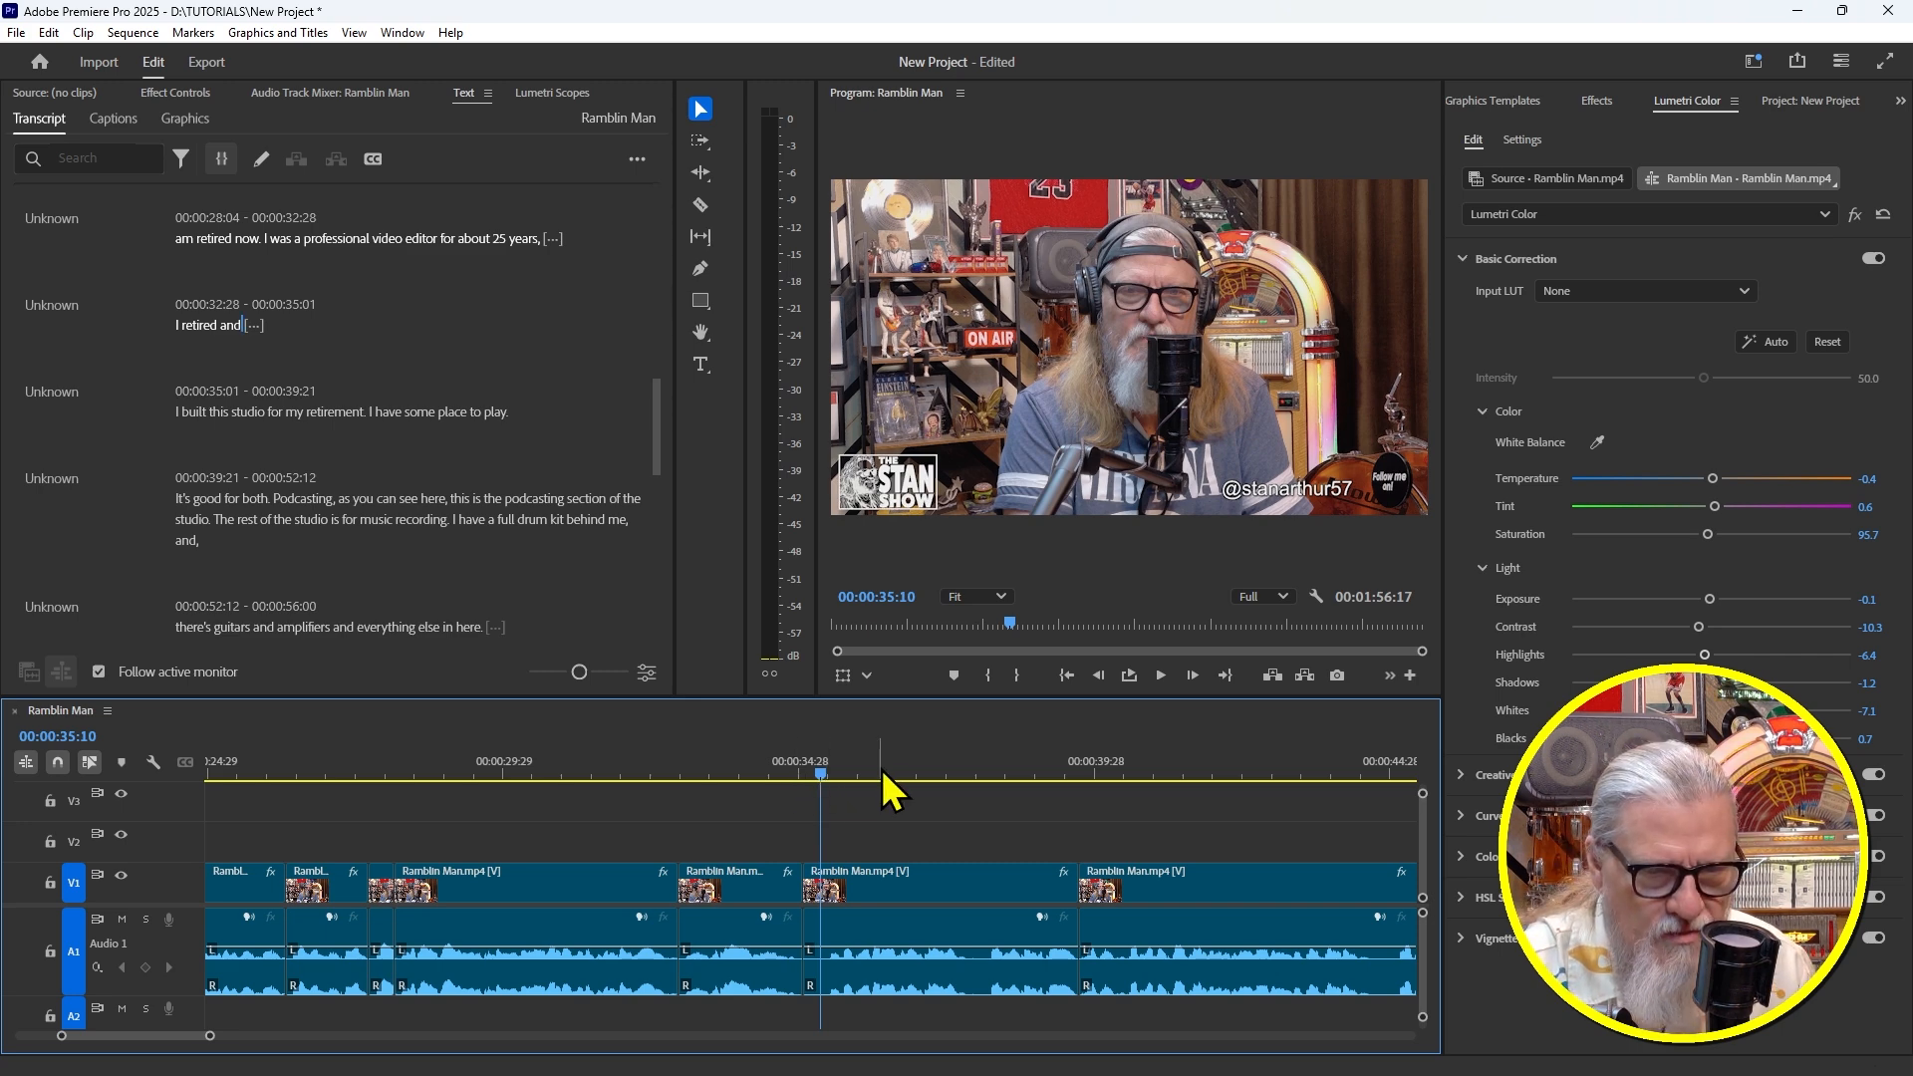
key(q)
drag(806, 761, 775, 759)
key(space)
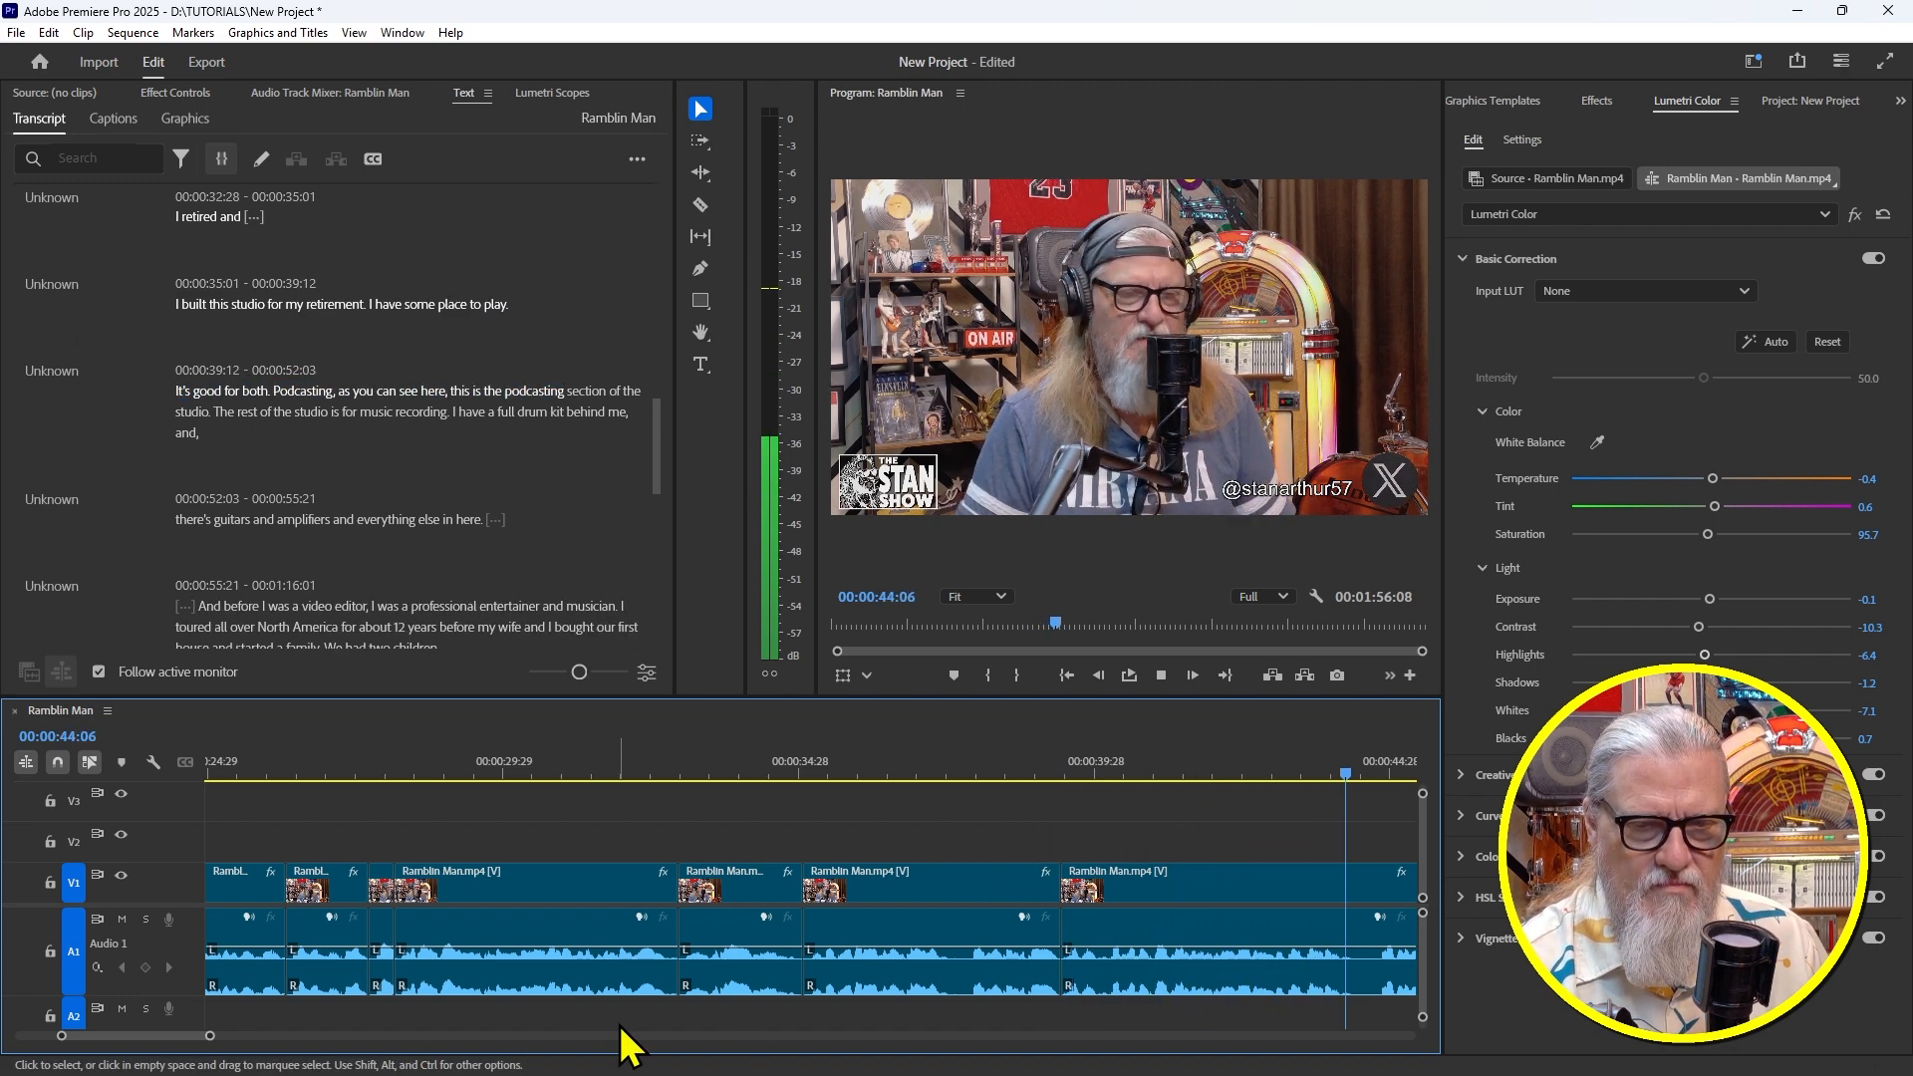
Split at 44:08 and ripple-delete the pause to 44:21, then play back to check
key(space)
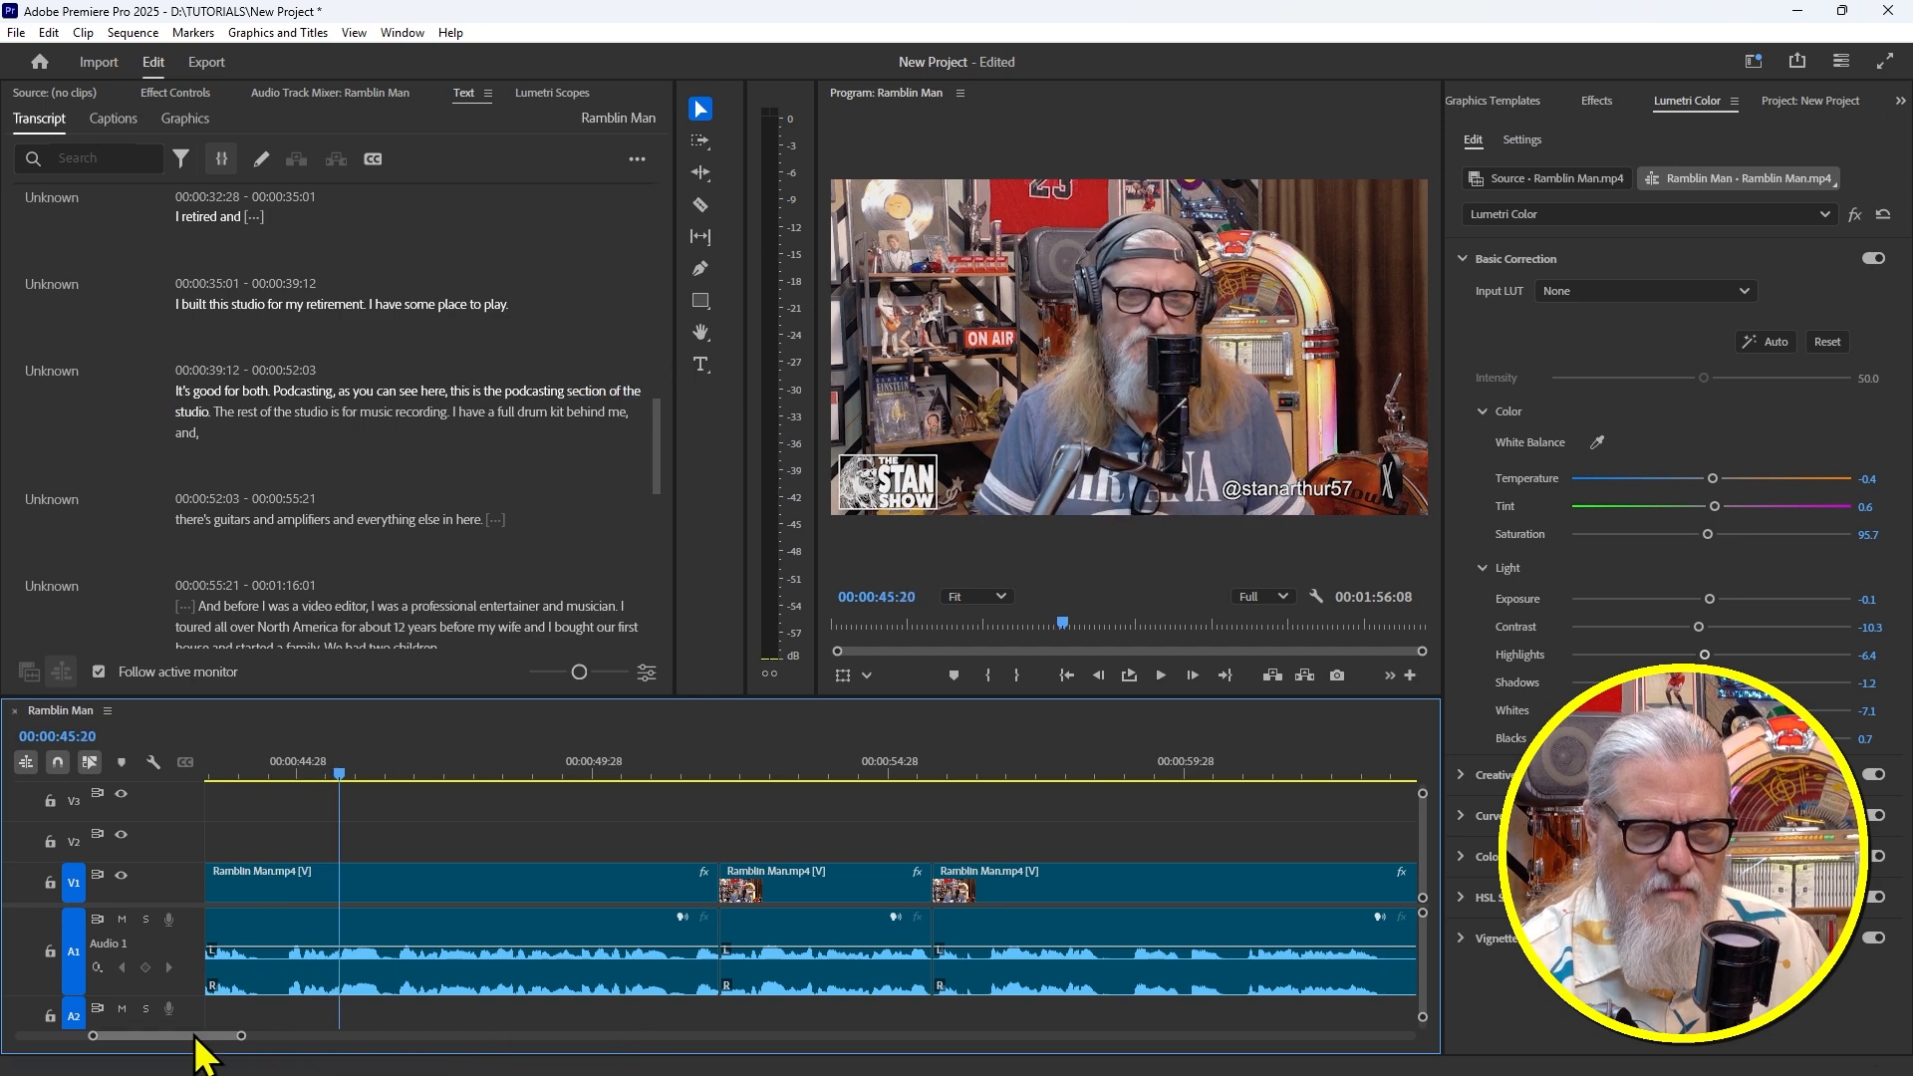
scroll(195, 1041, up, 3)
click(586, 776)
key(space)
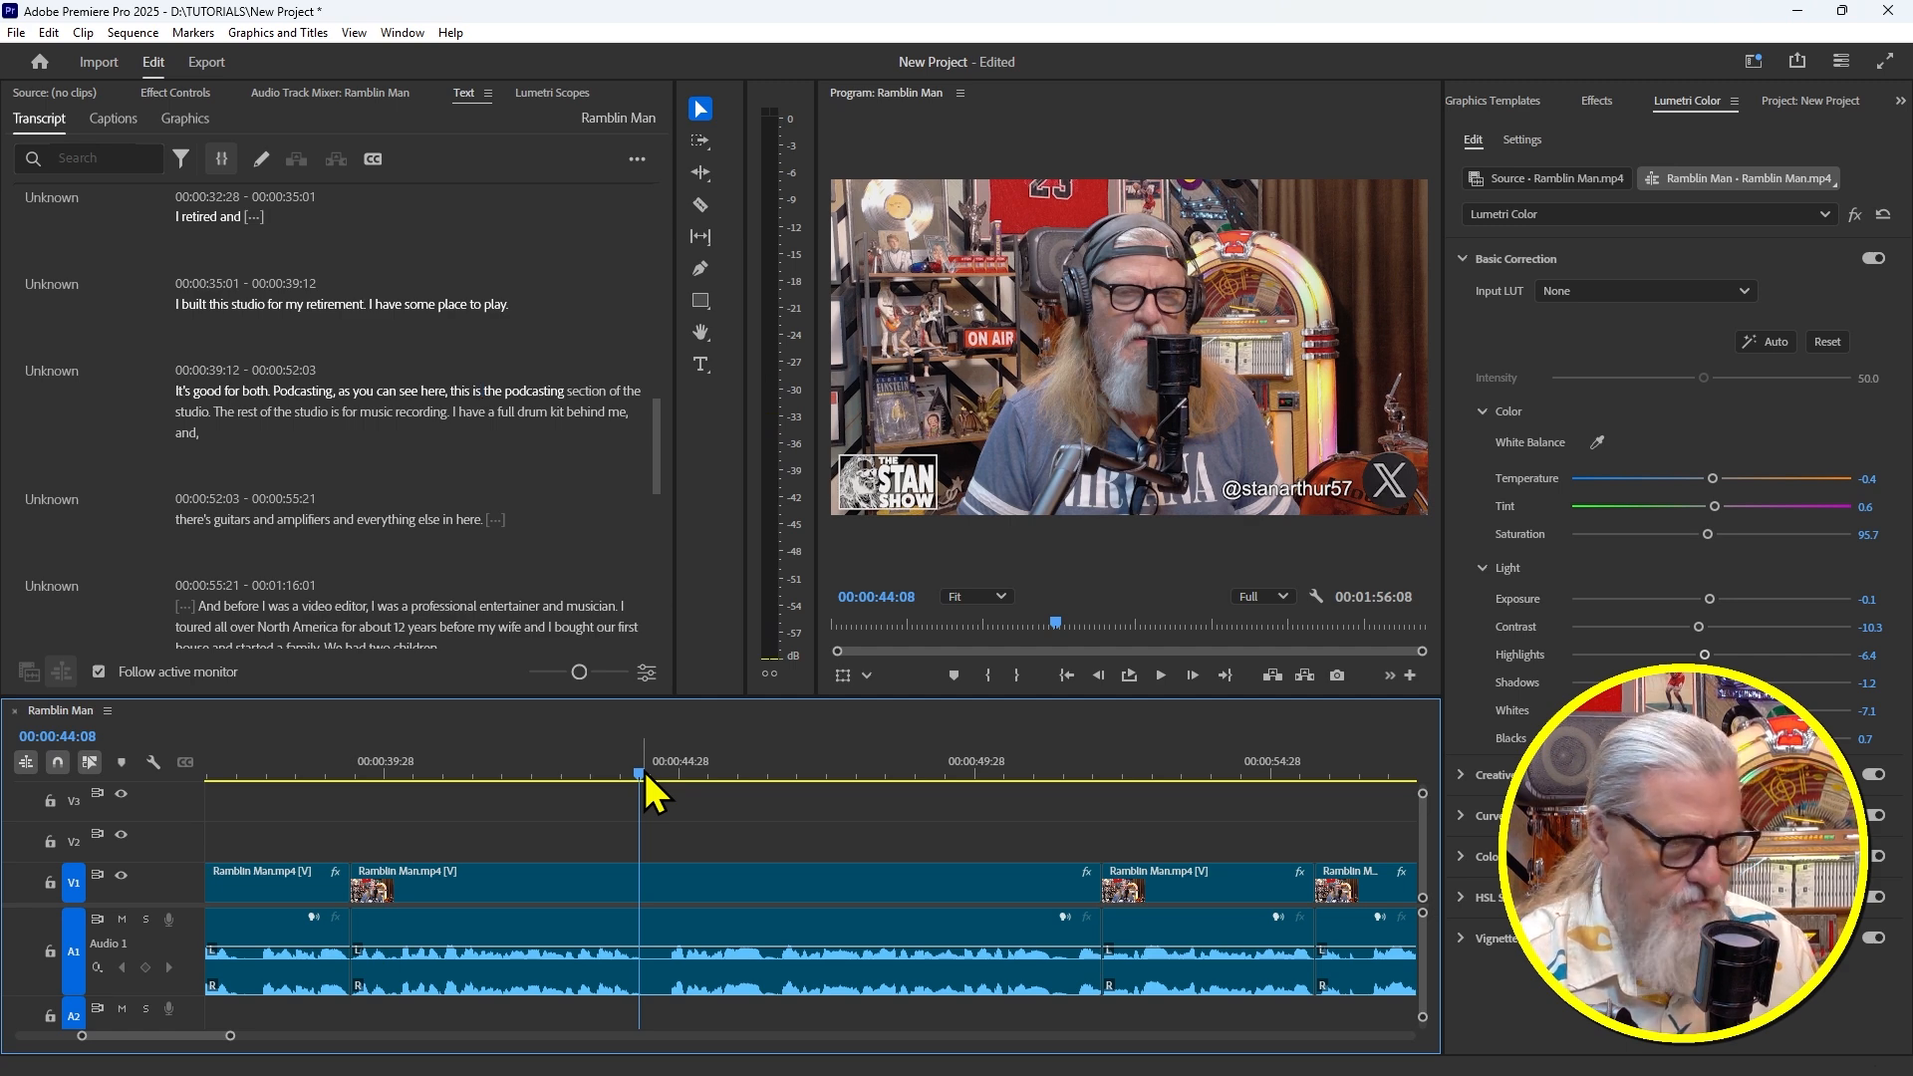
key(ctrl+k)
drag(649, 781, 668, 787)
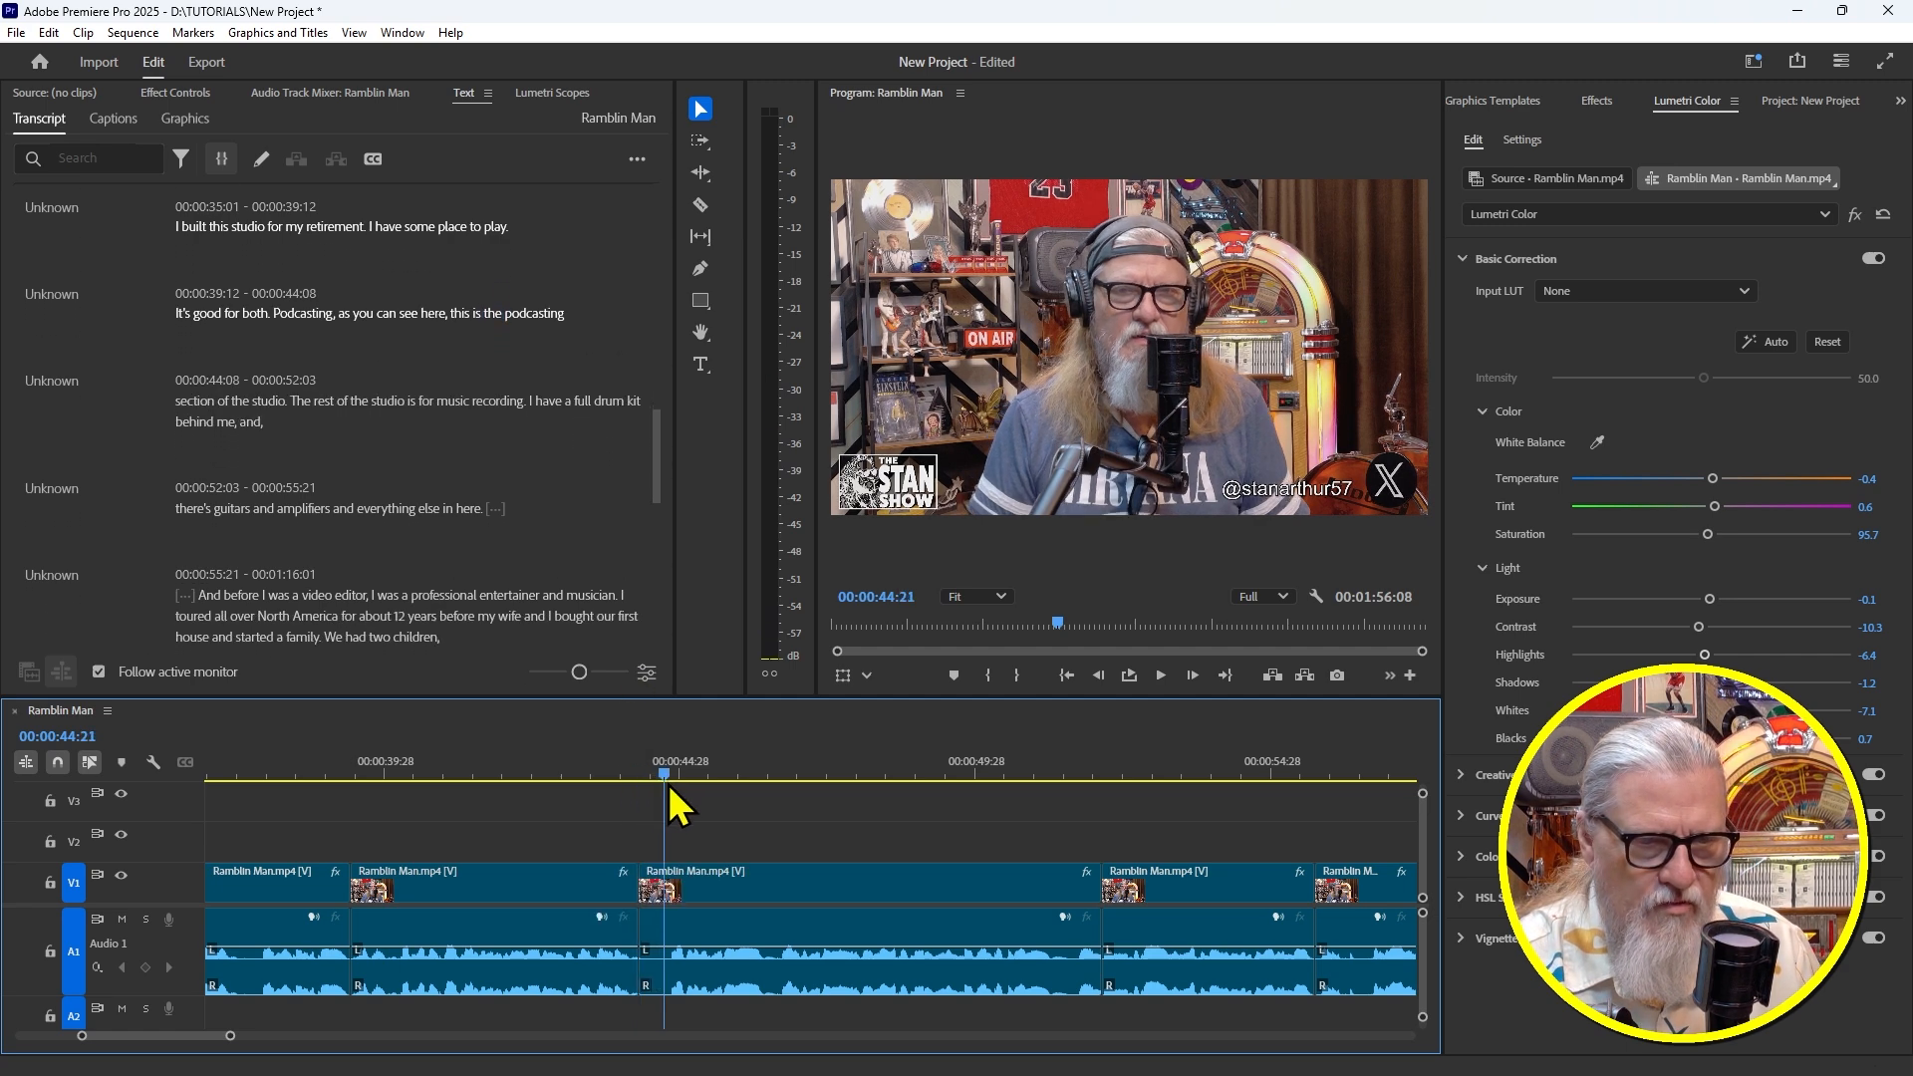
key(q)
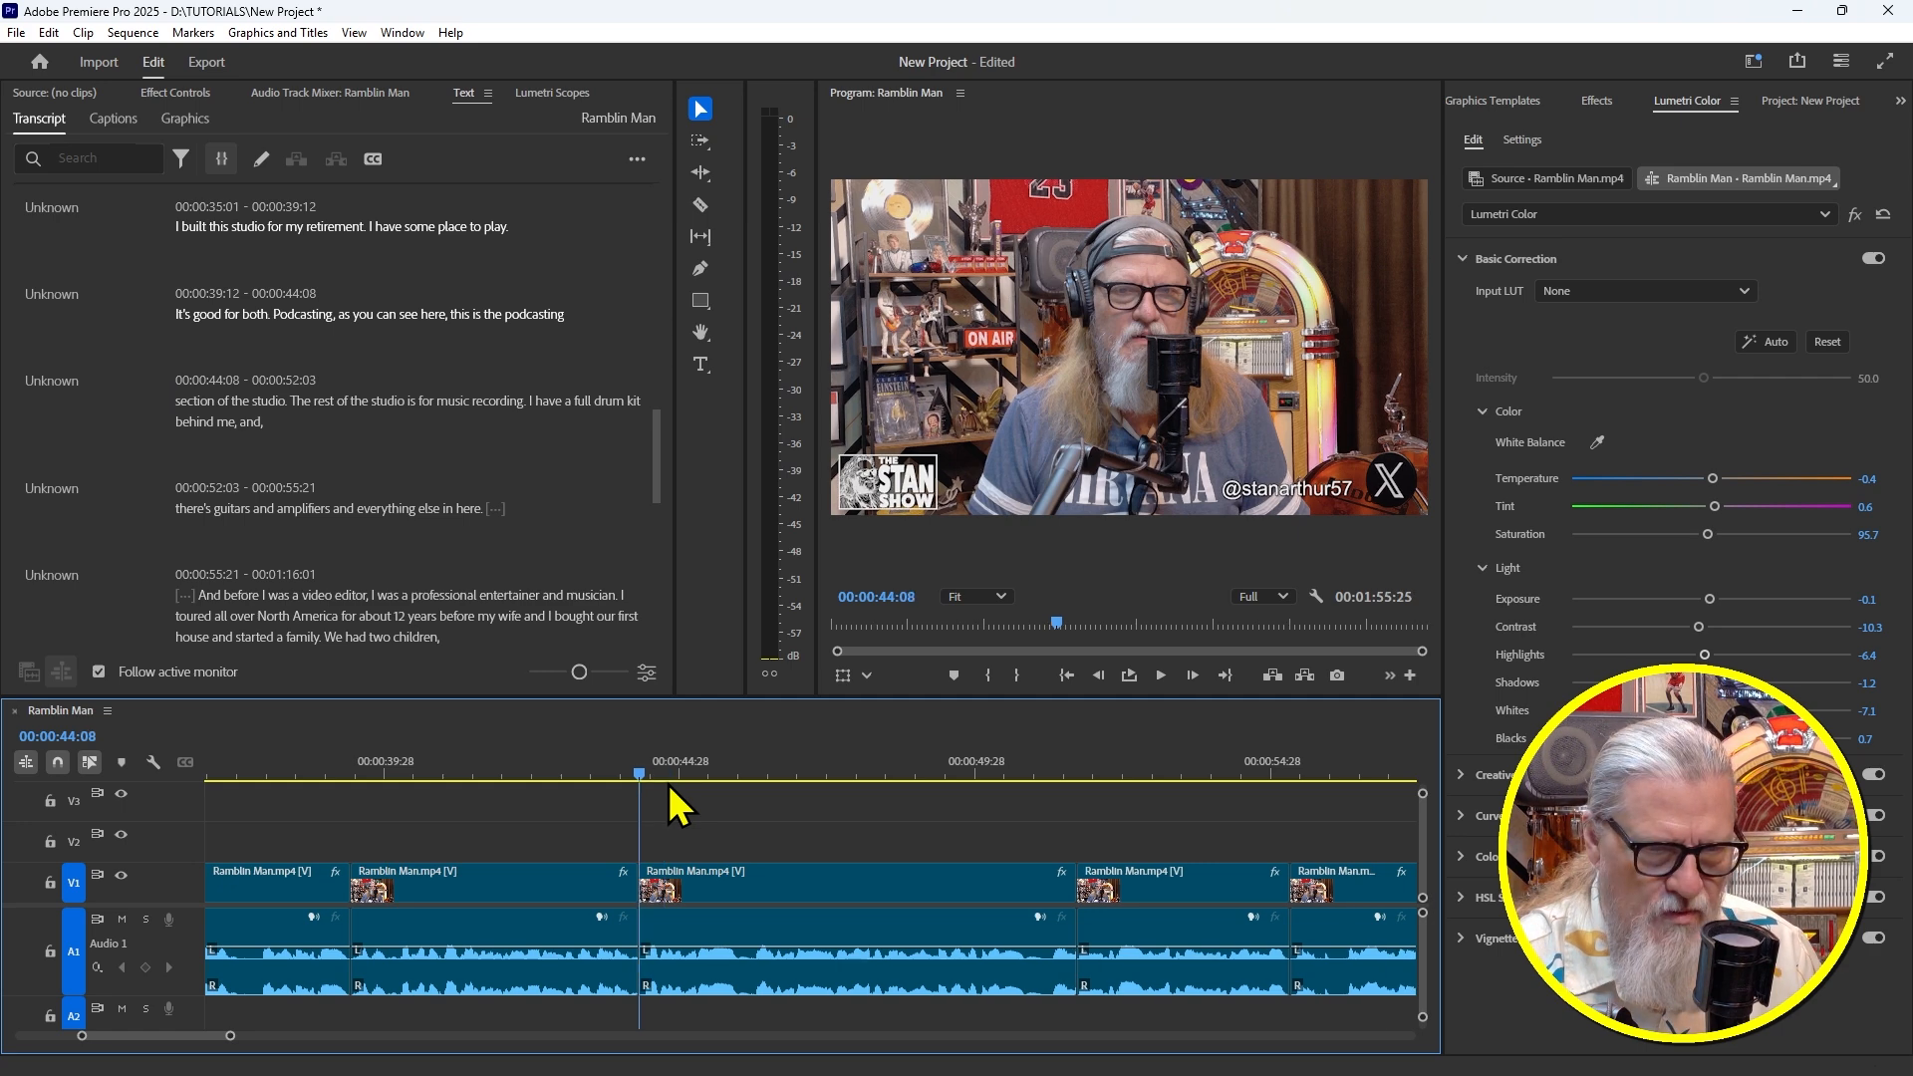
click(589, 760)
key(space)
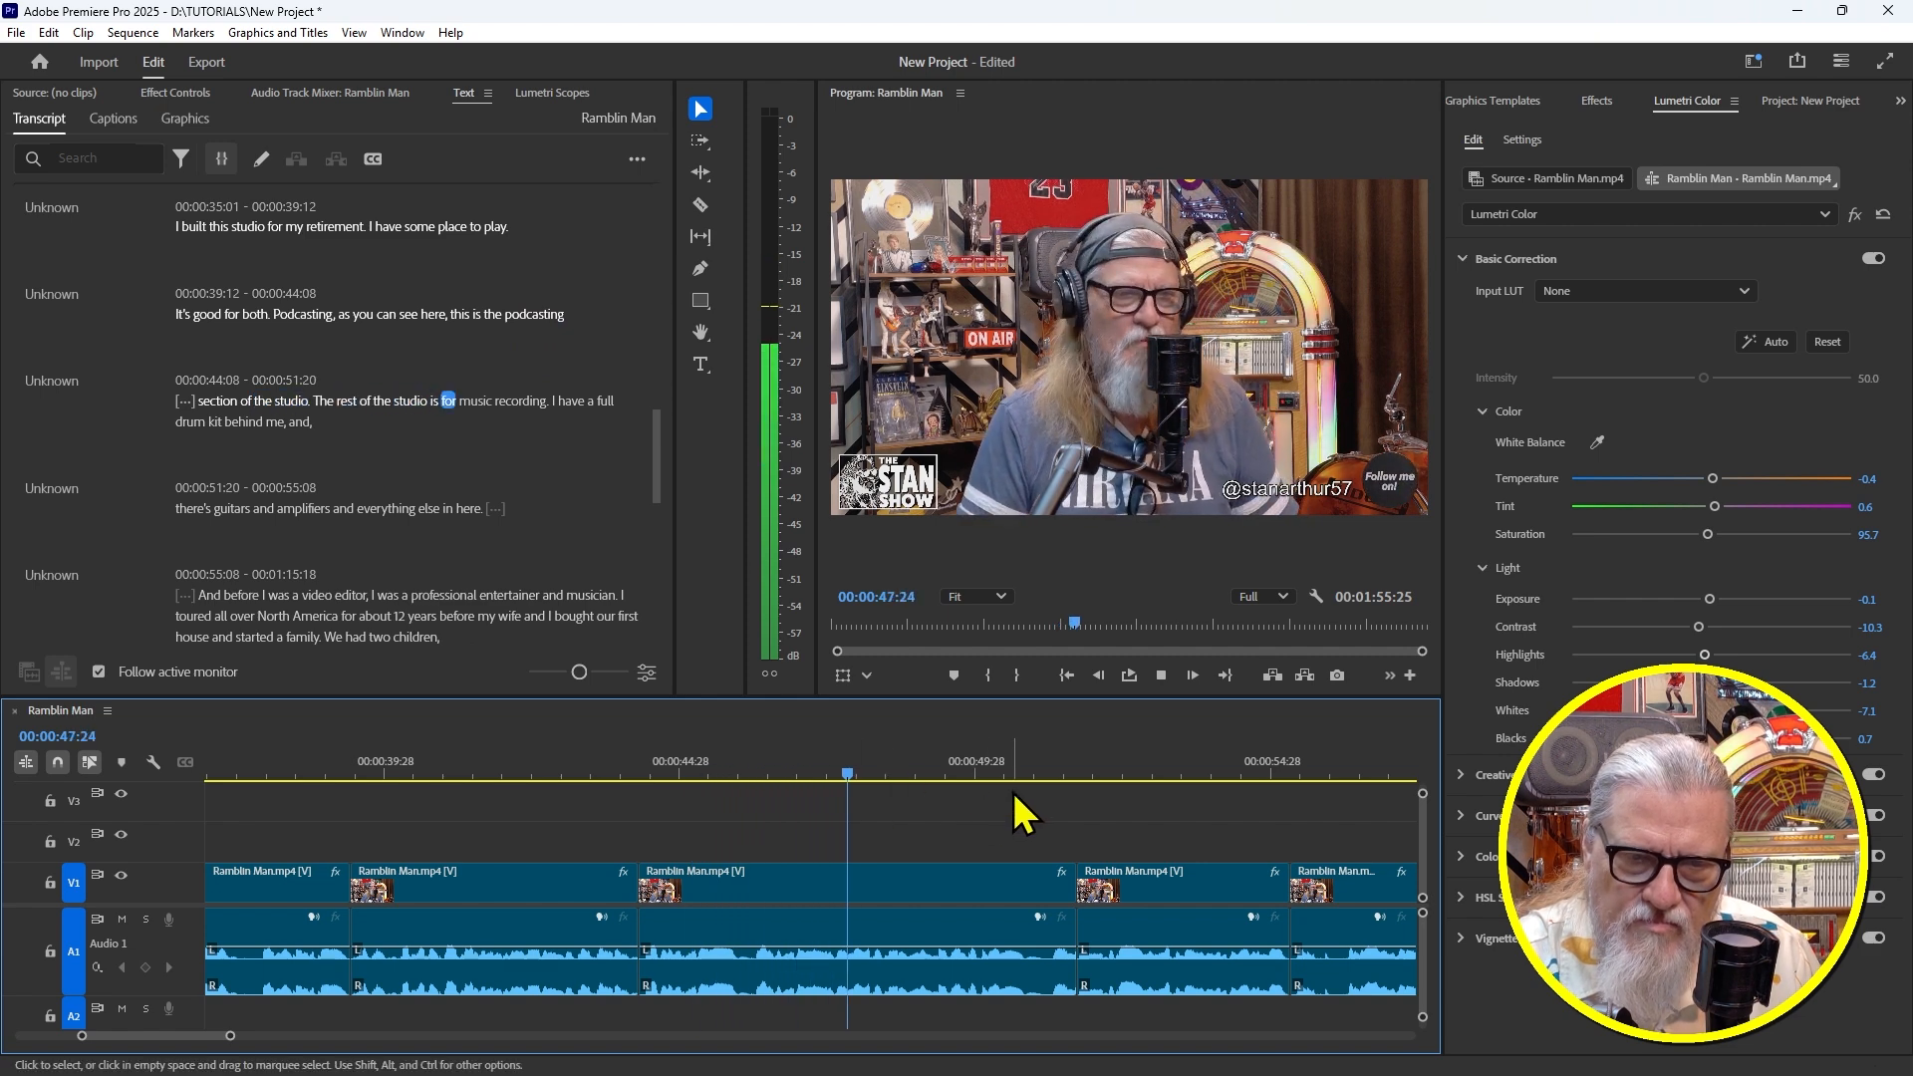
click(797, 887)
drag(213, 1037, 203, 1045)
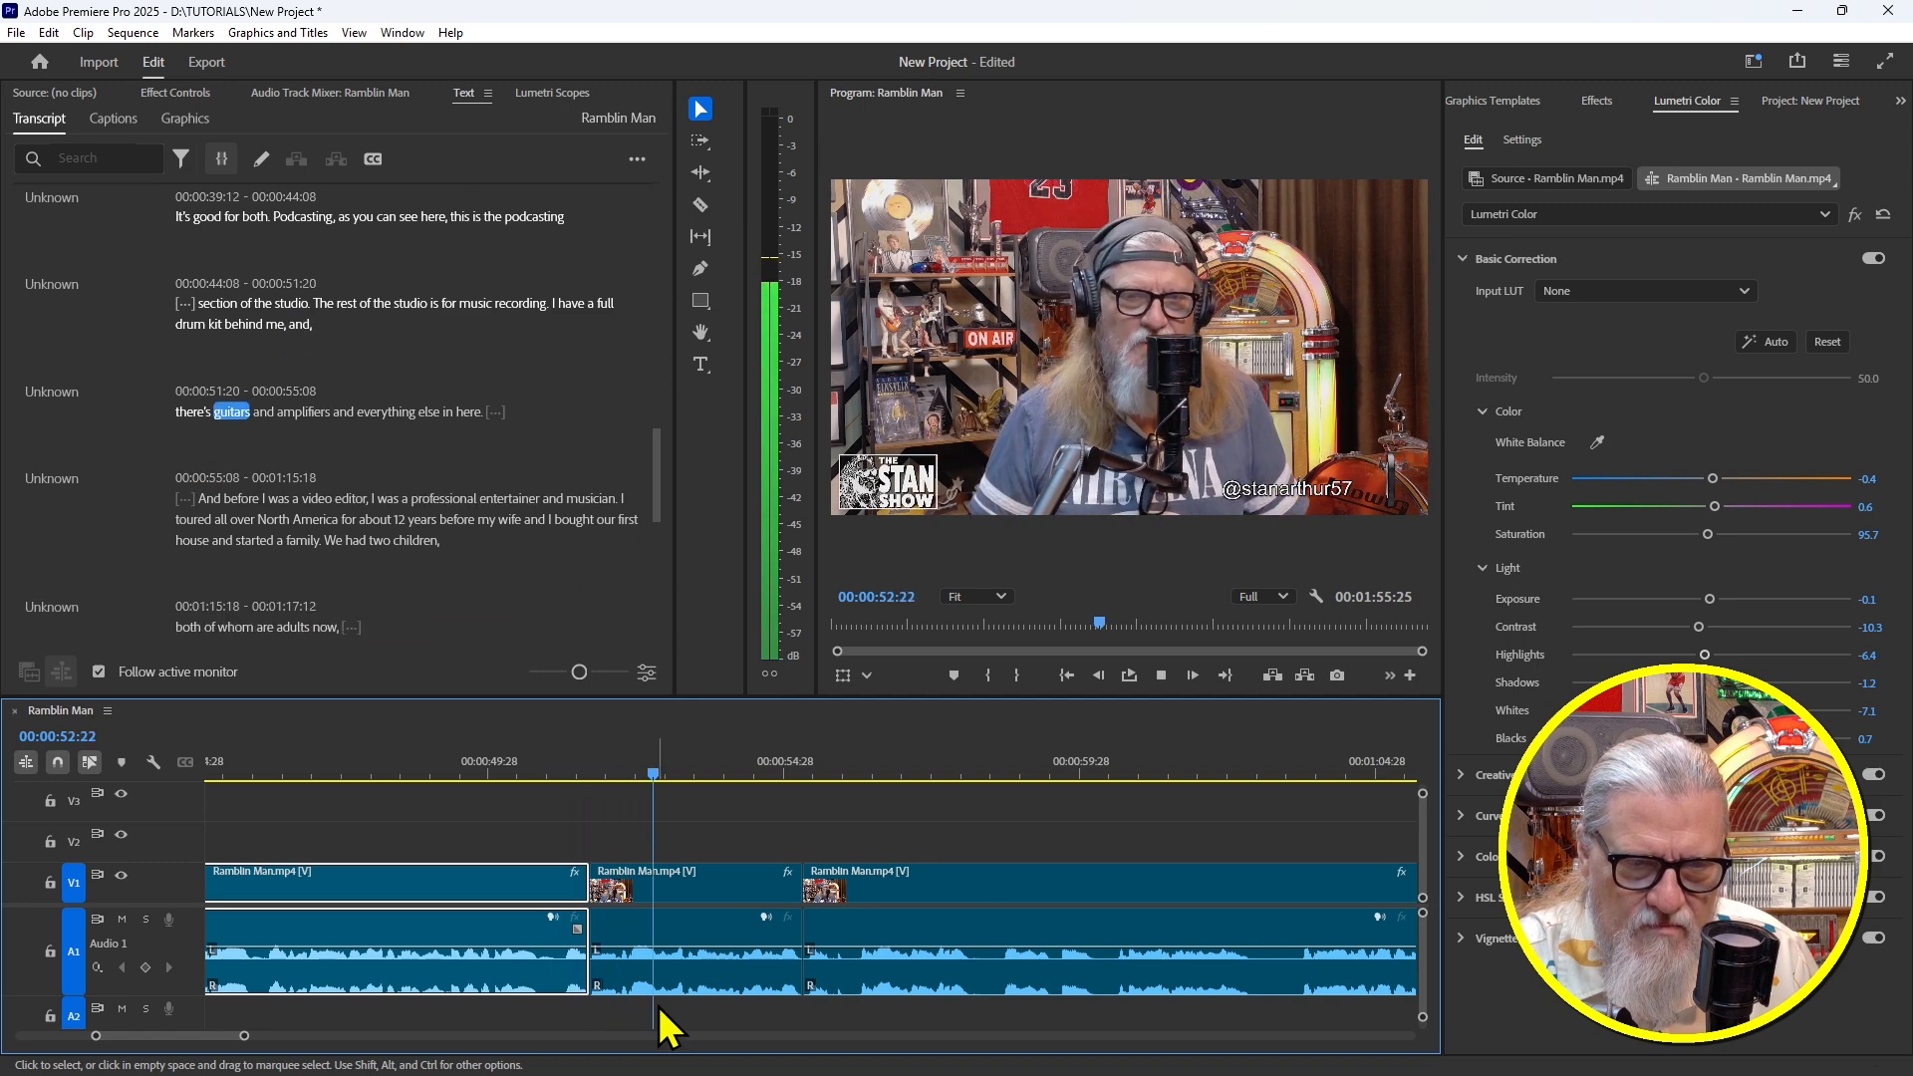
Ripple-trim away the stray "and" at 51:05 after "drum kit behind me" and replay the cut
key(space)
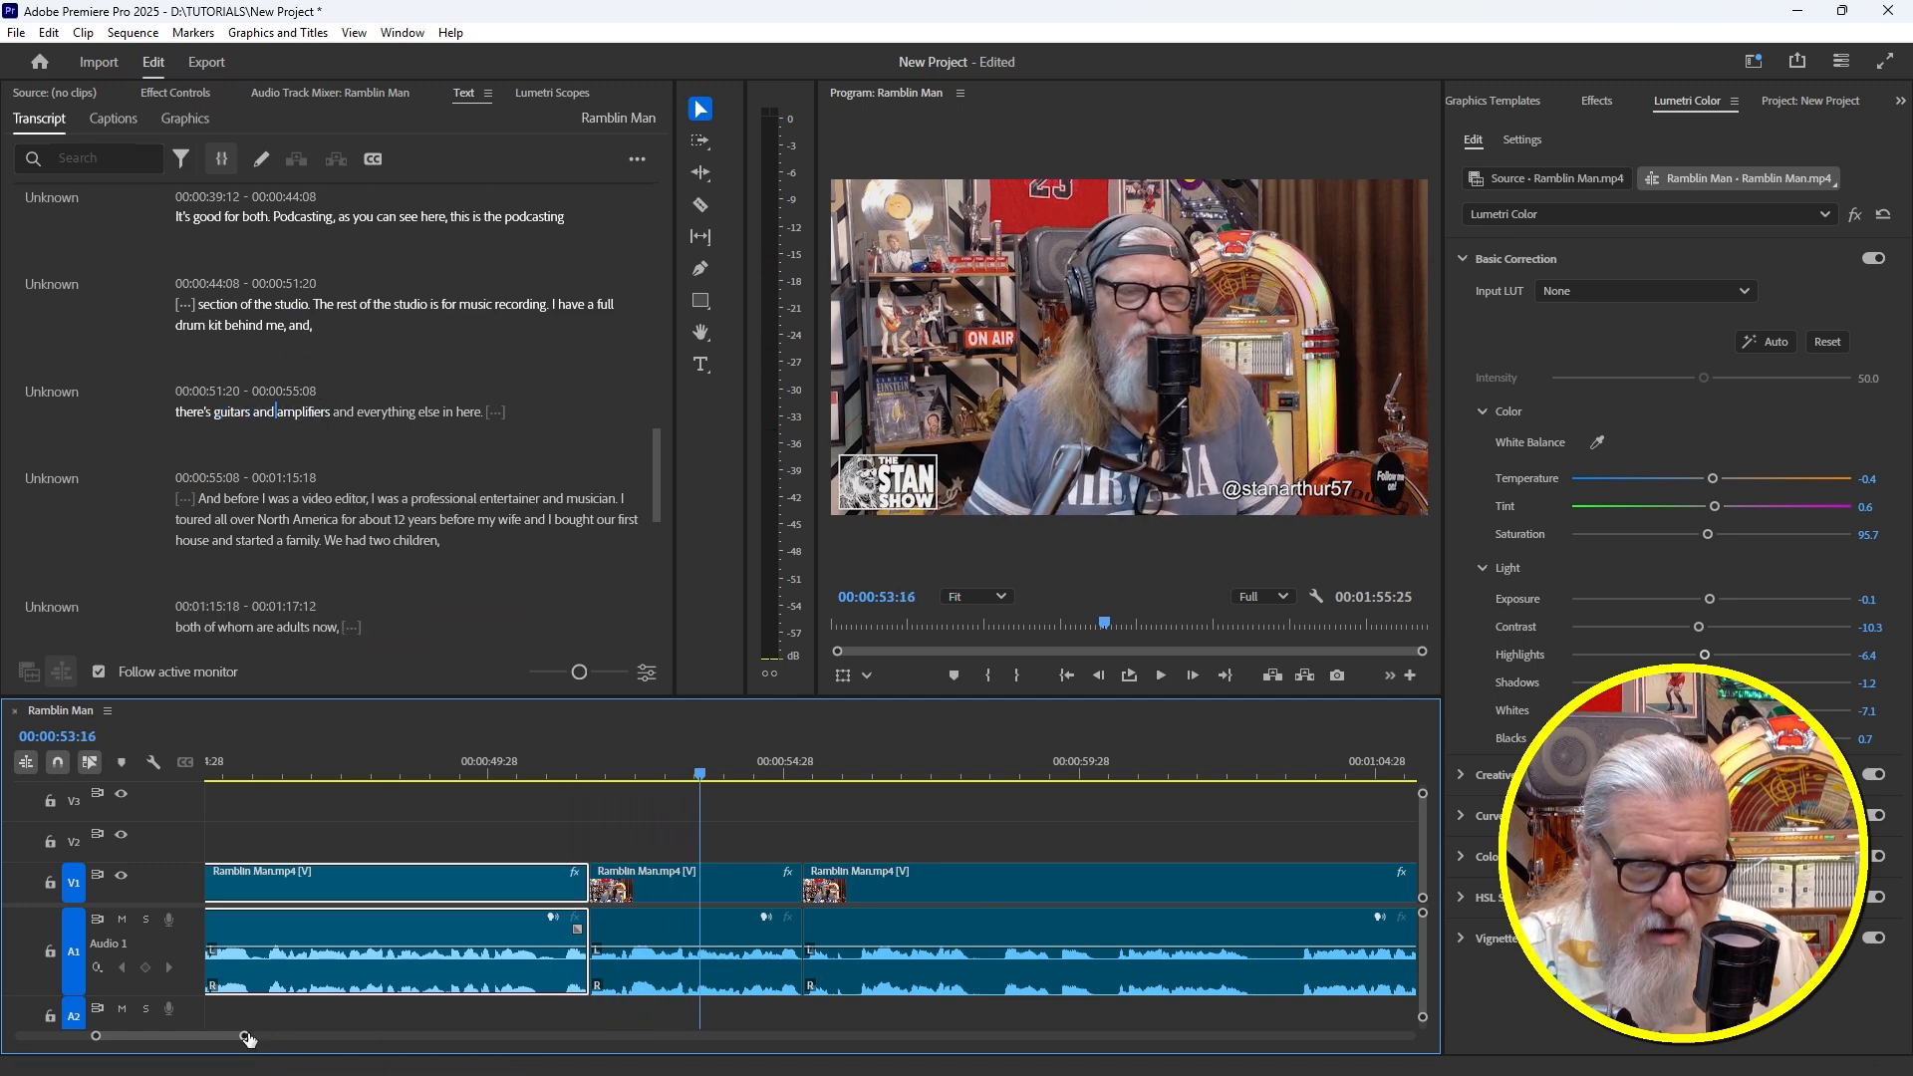
mouse_move(247, 1038)
mouse_down()
mouse_move(286, 1038)
mouse_move(253, 1037)
mouse_up()
click(545, 747)
key(space)
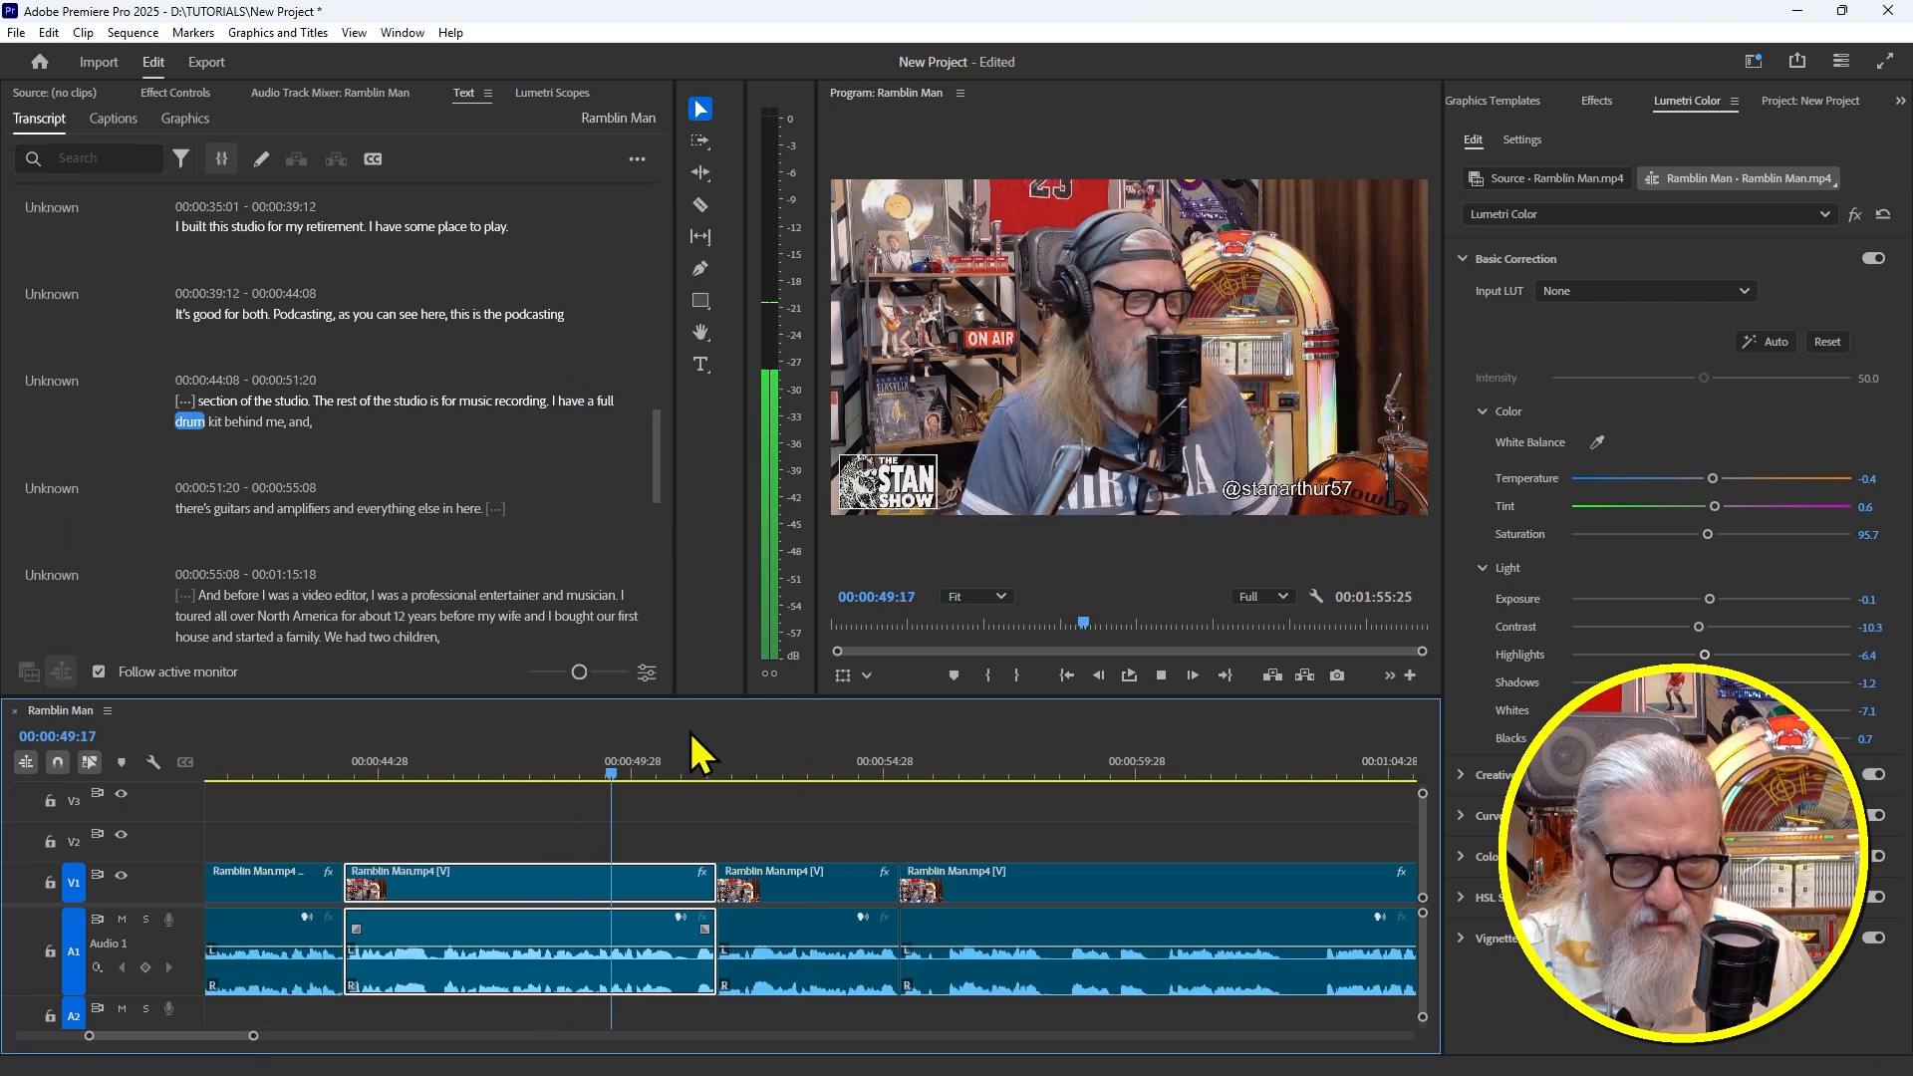
key(space)
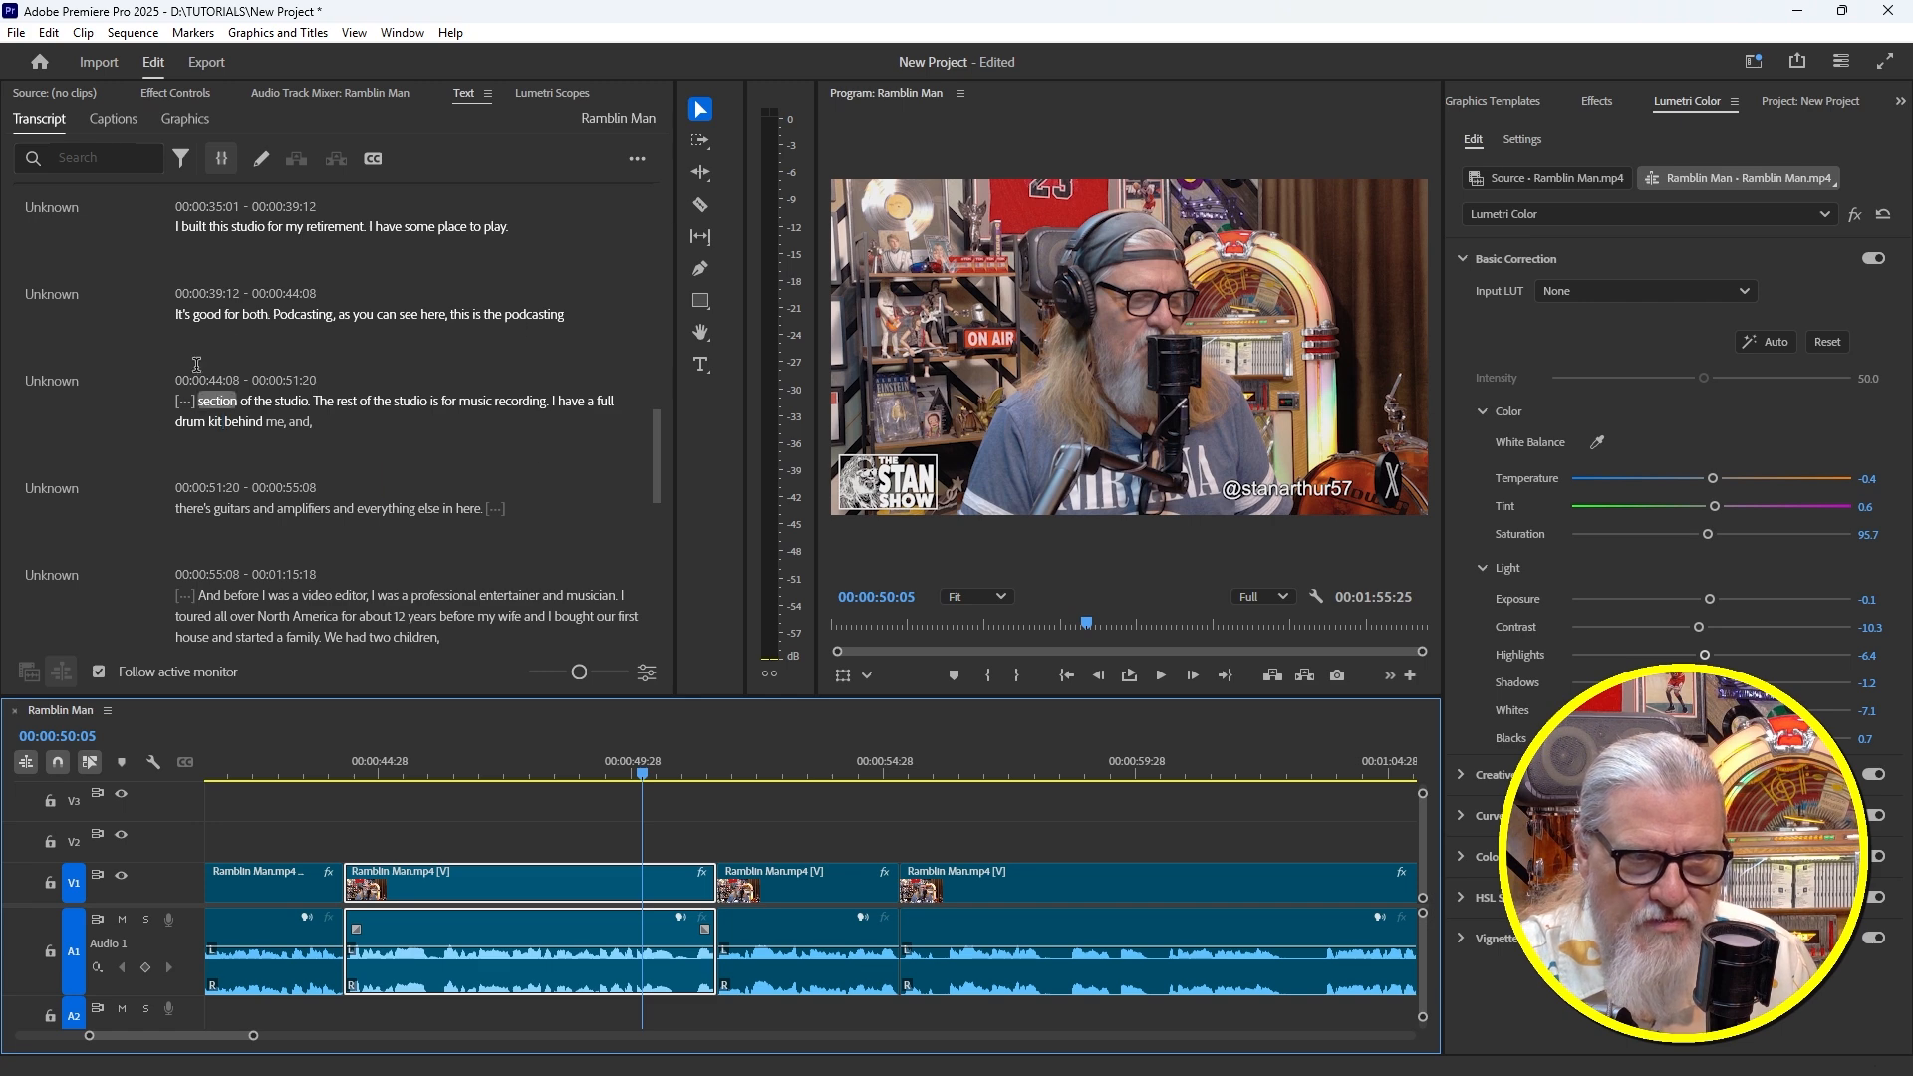
key(space)
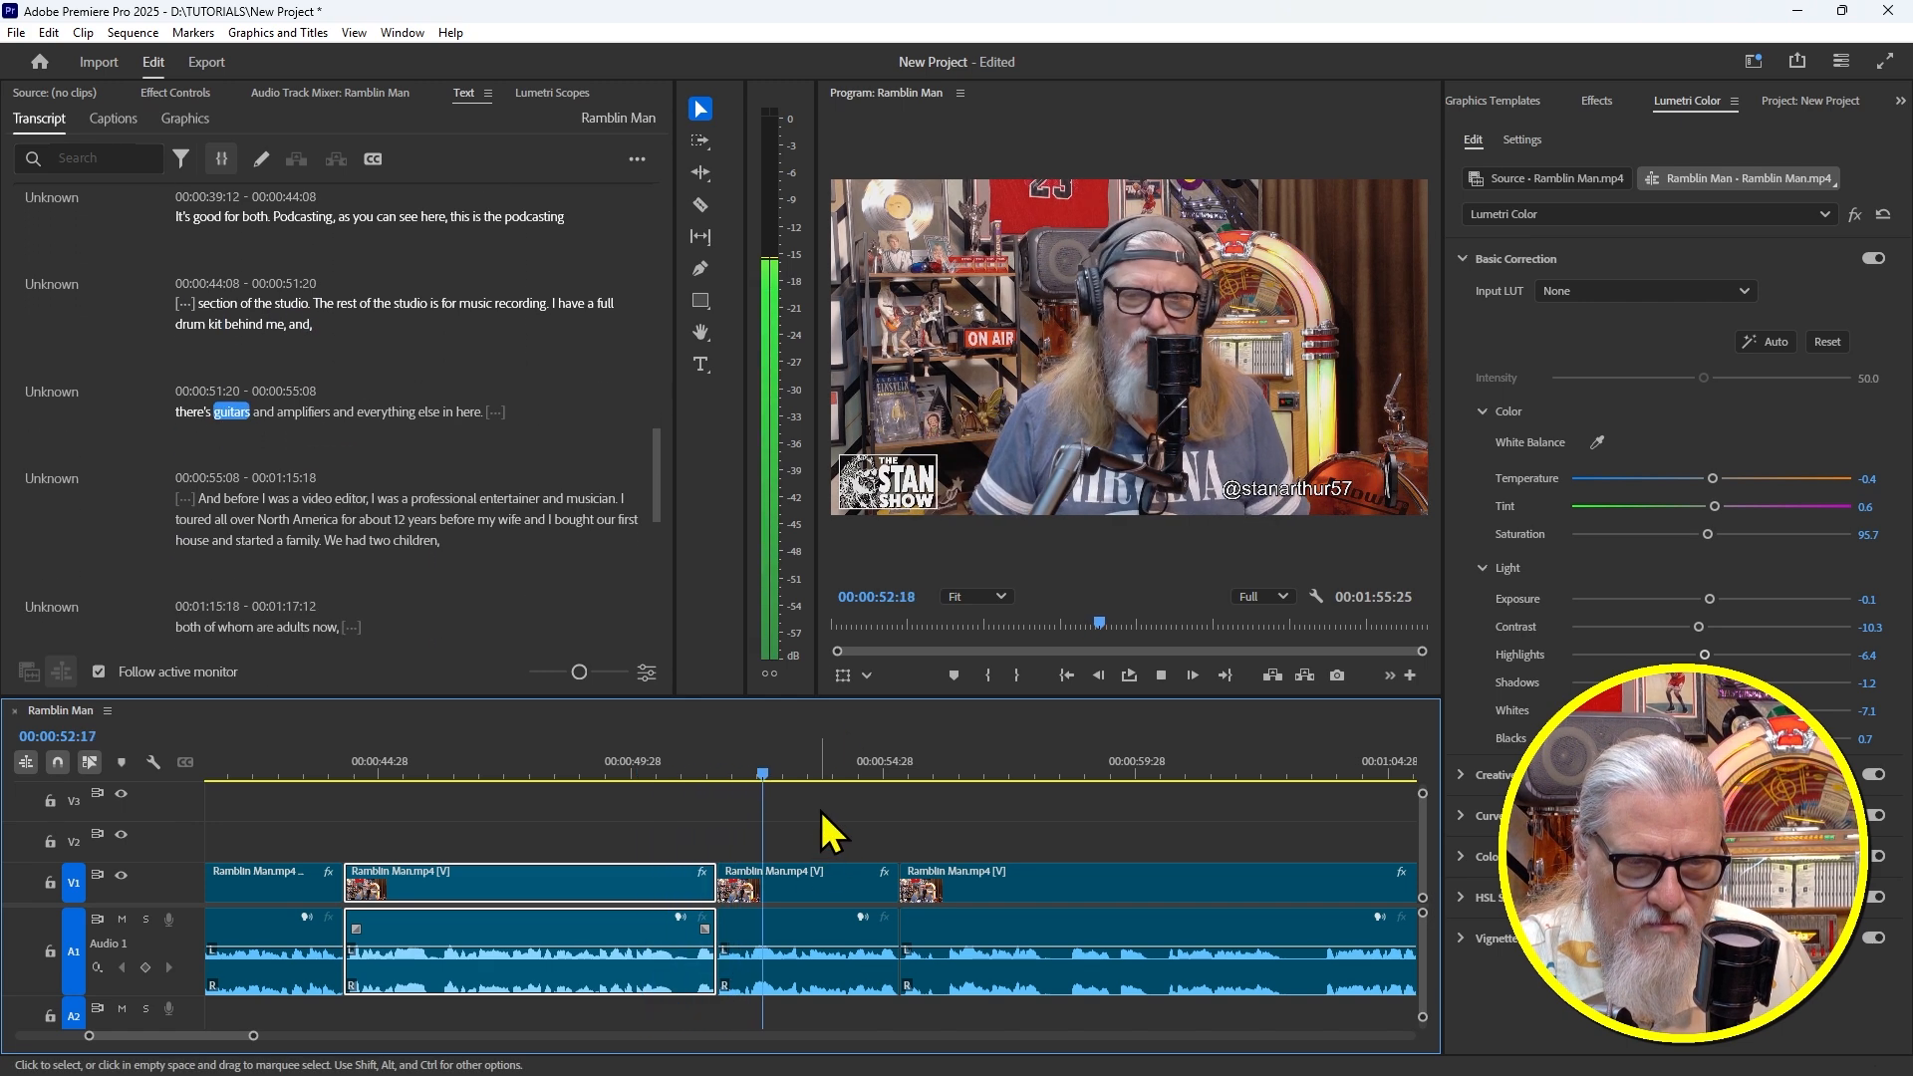
key(space)
drag(648, 763, 696, 788)
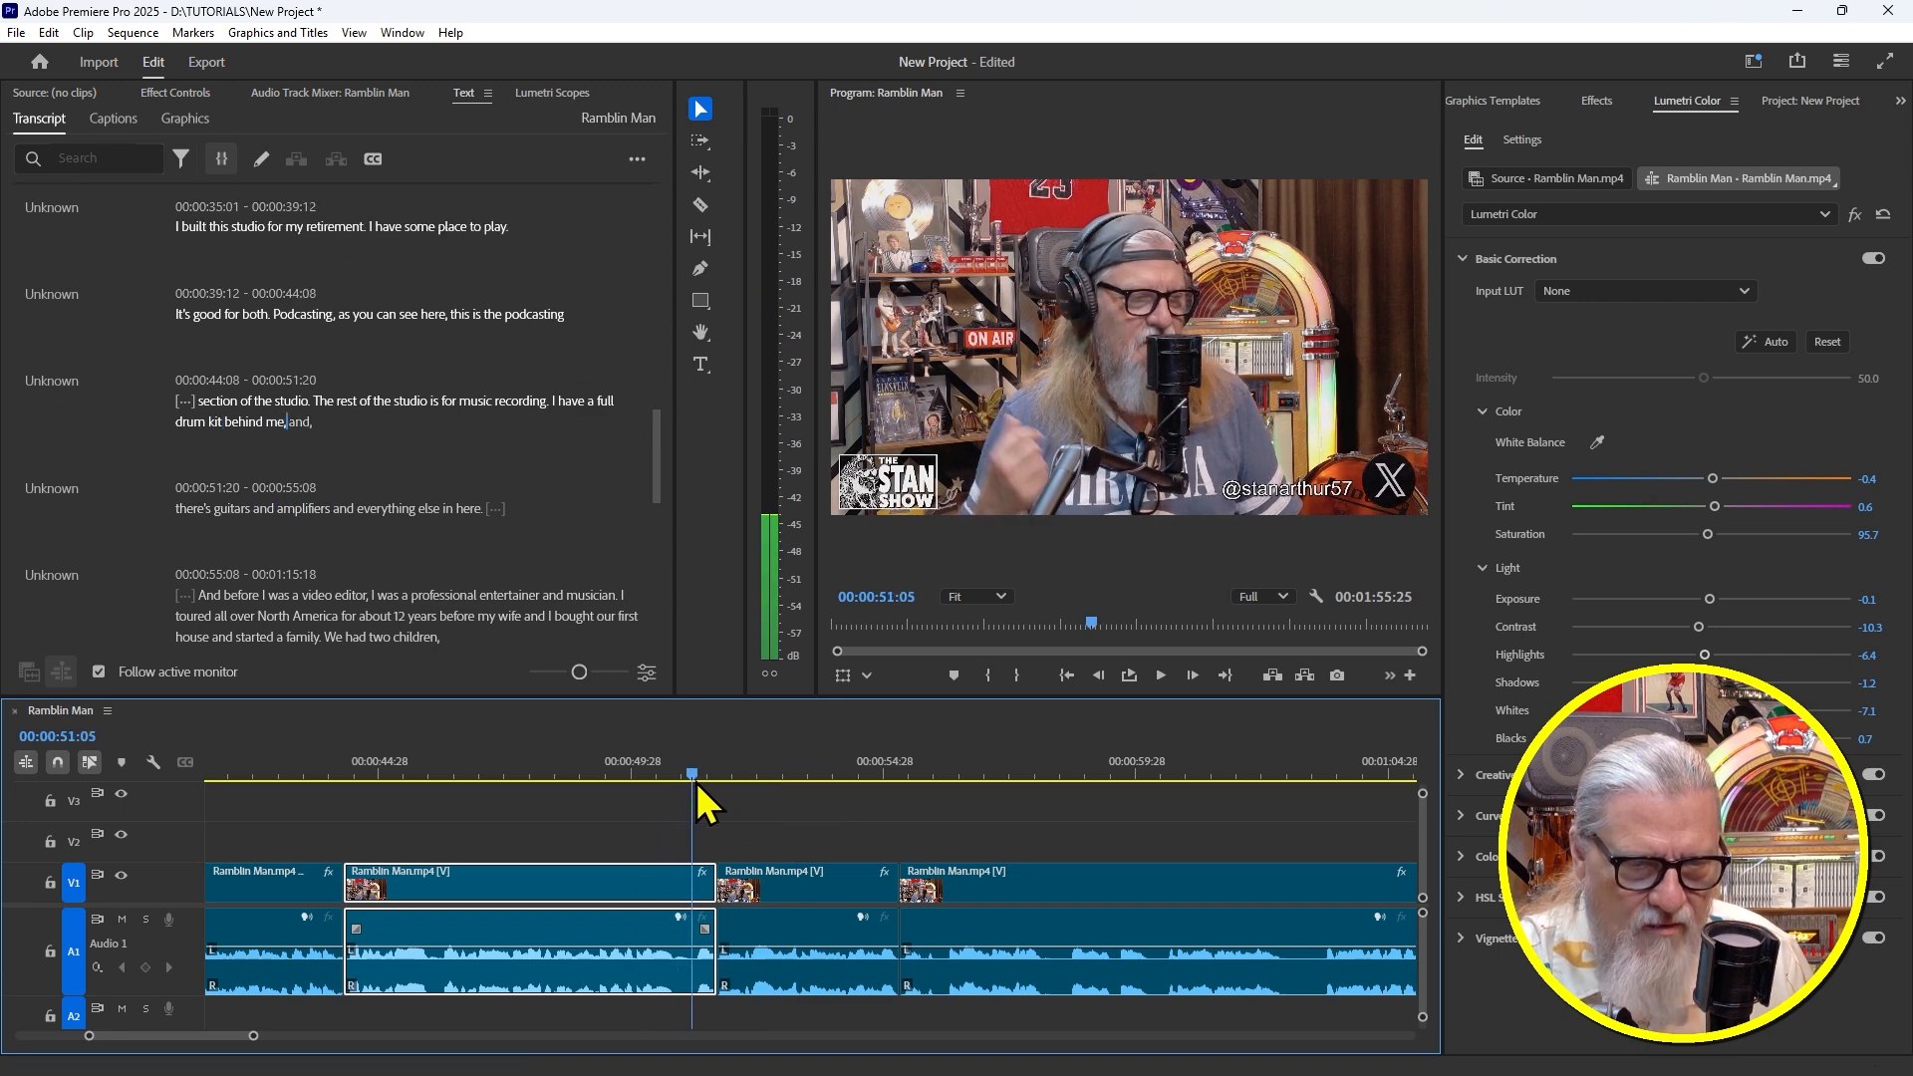
key(w)
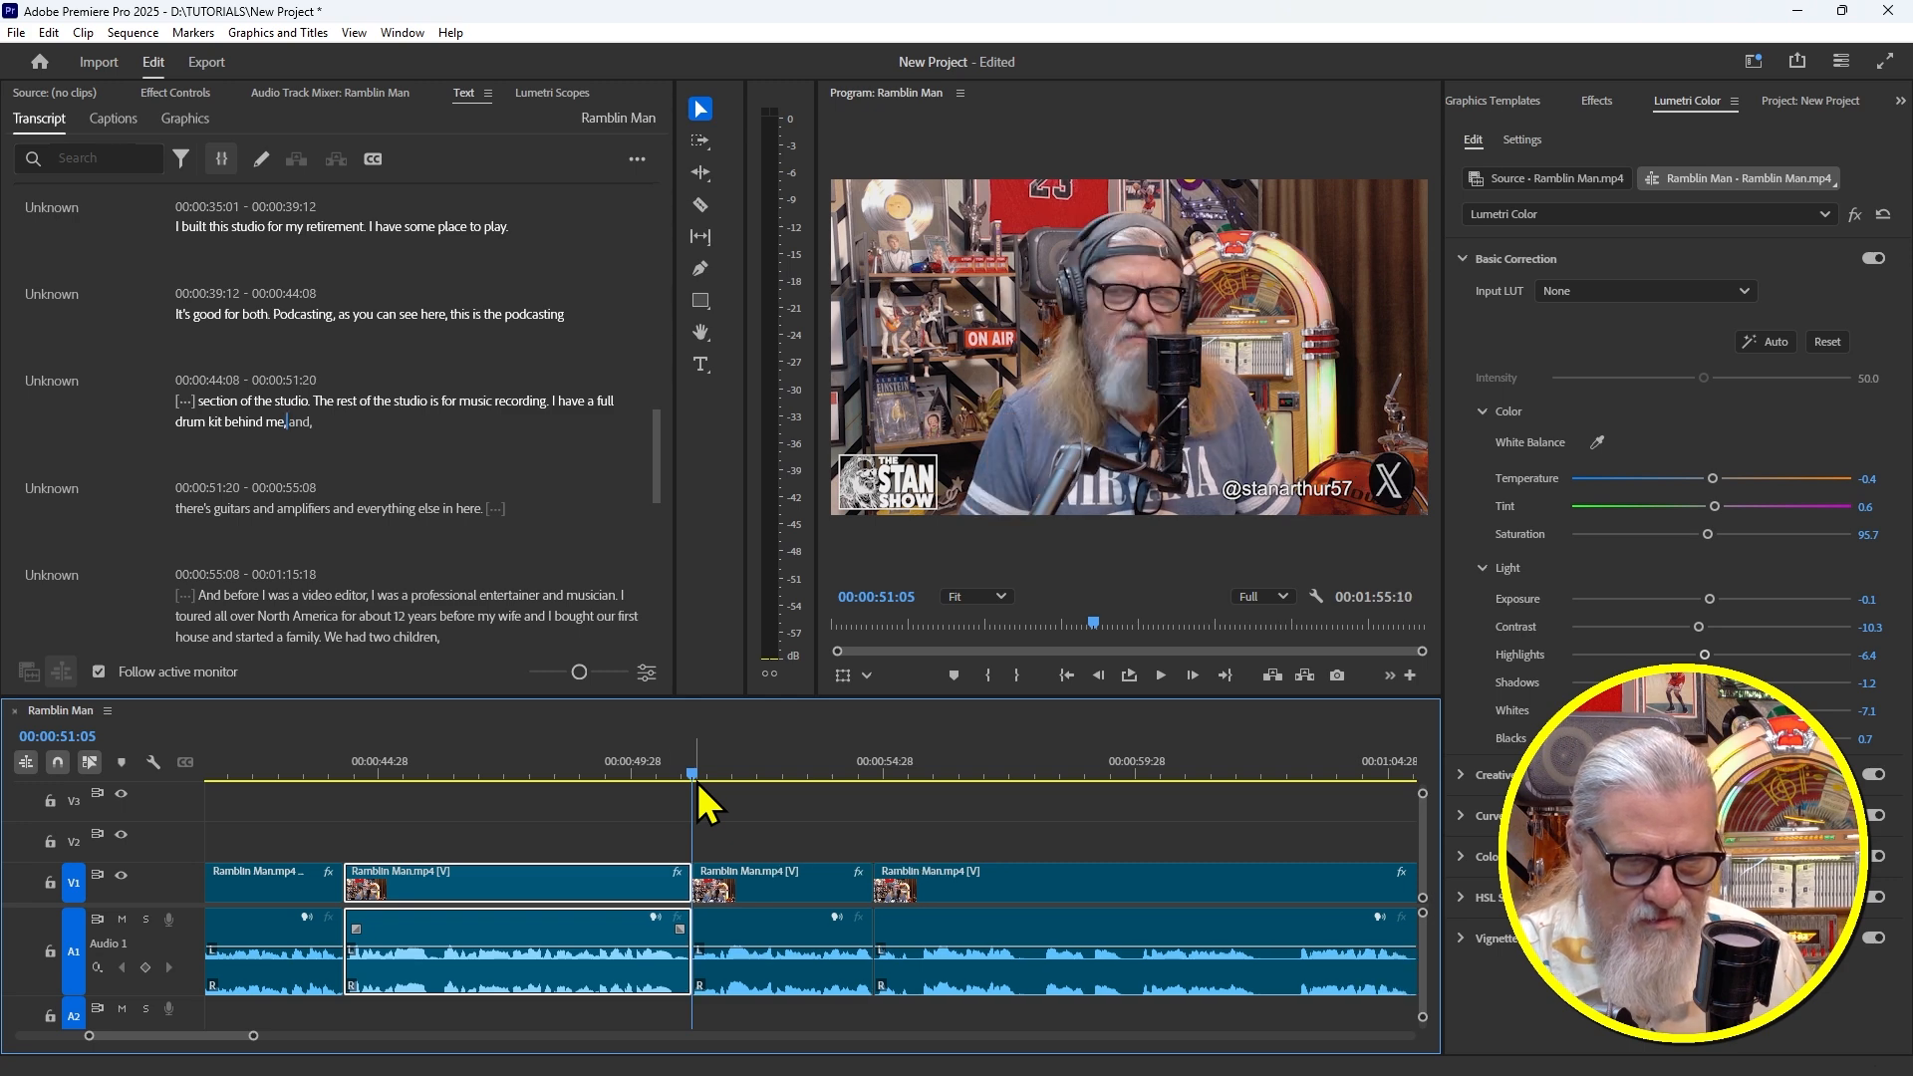
click(614, 762)
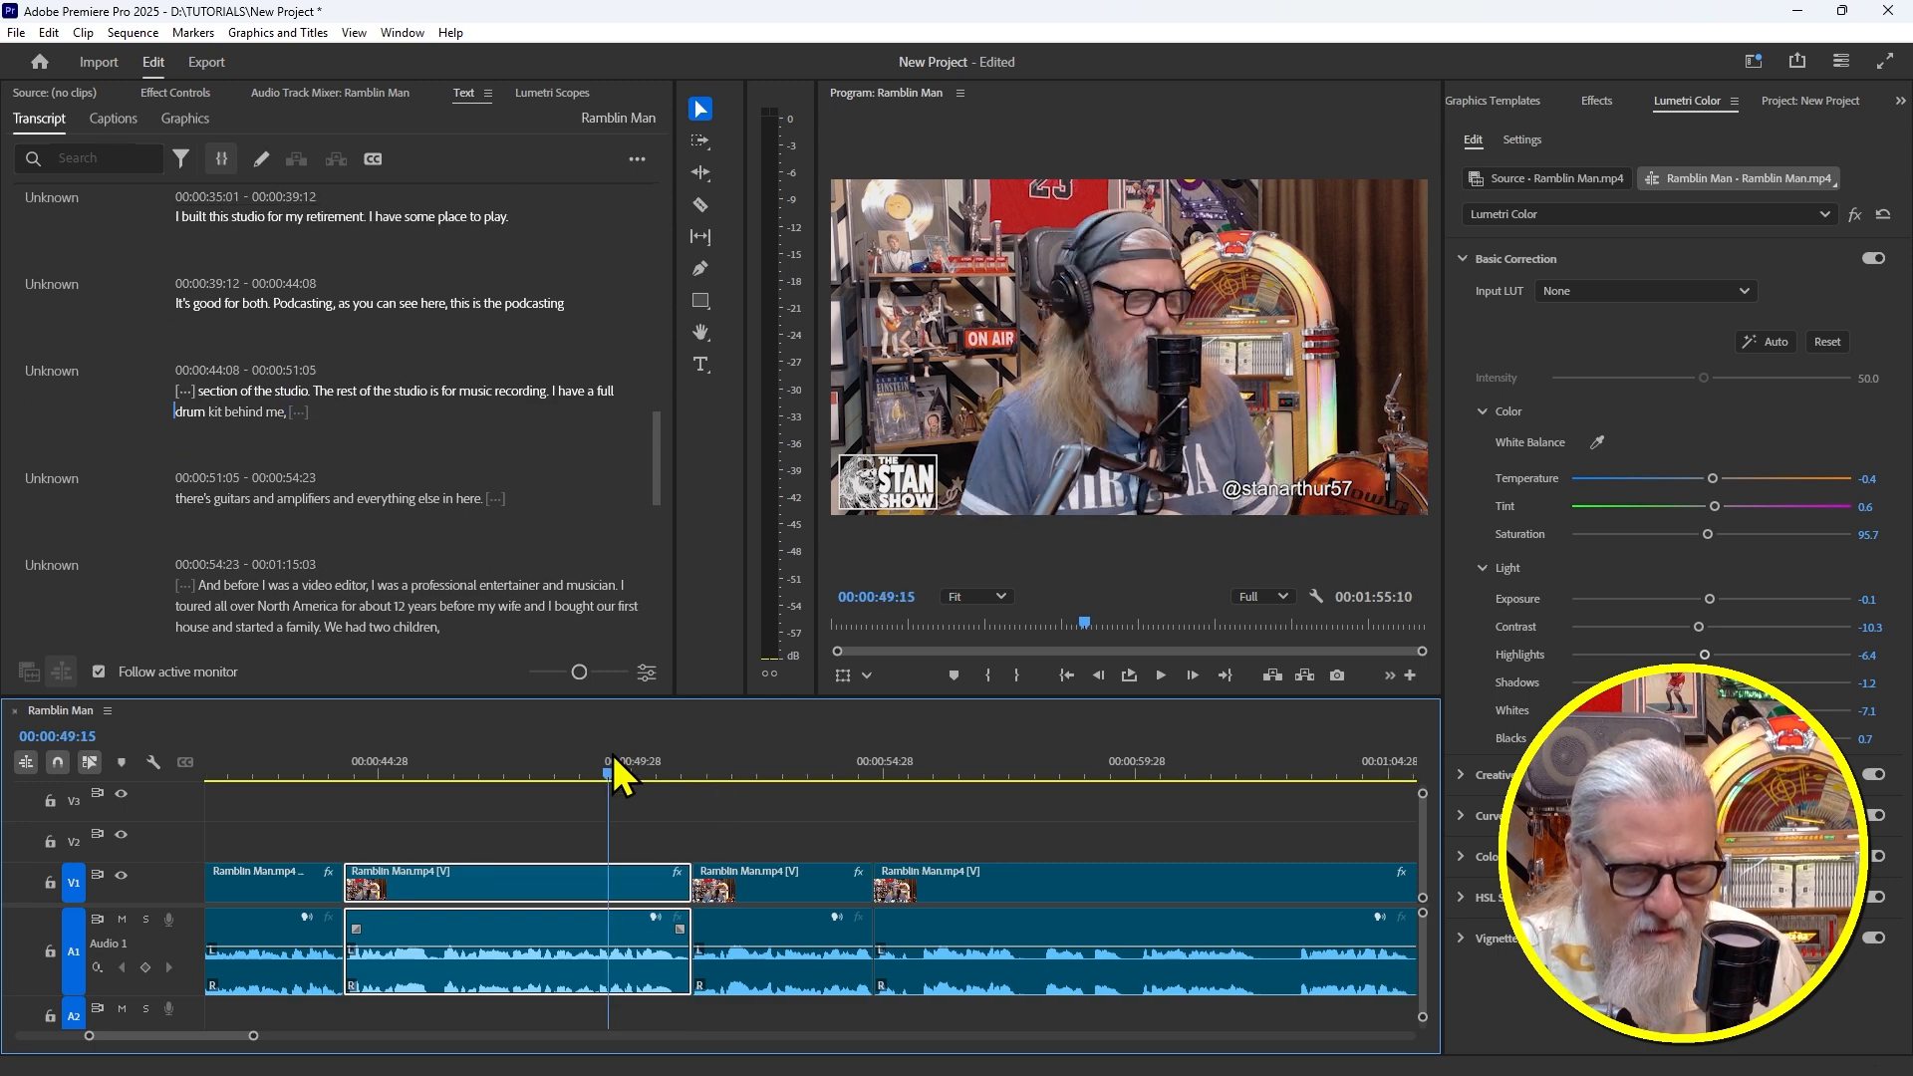
key(space)
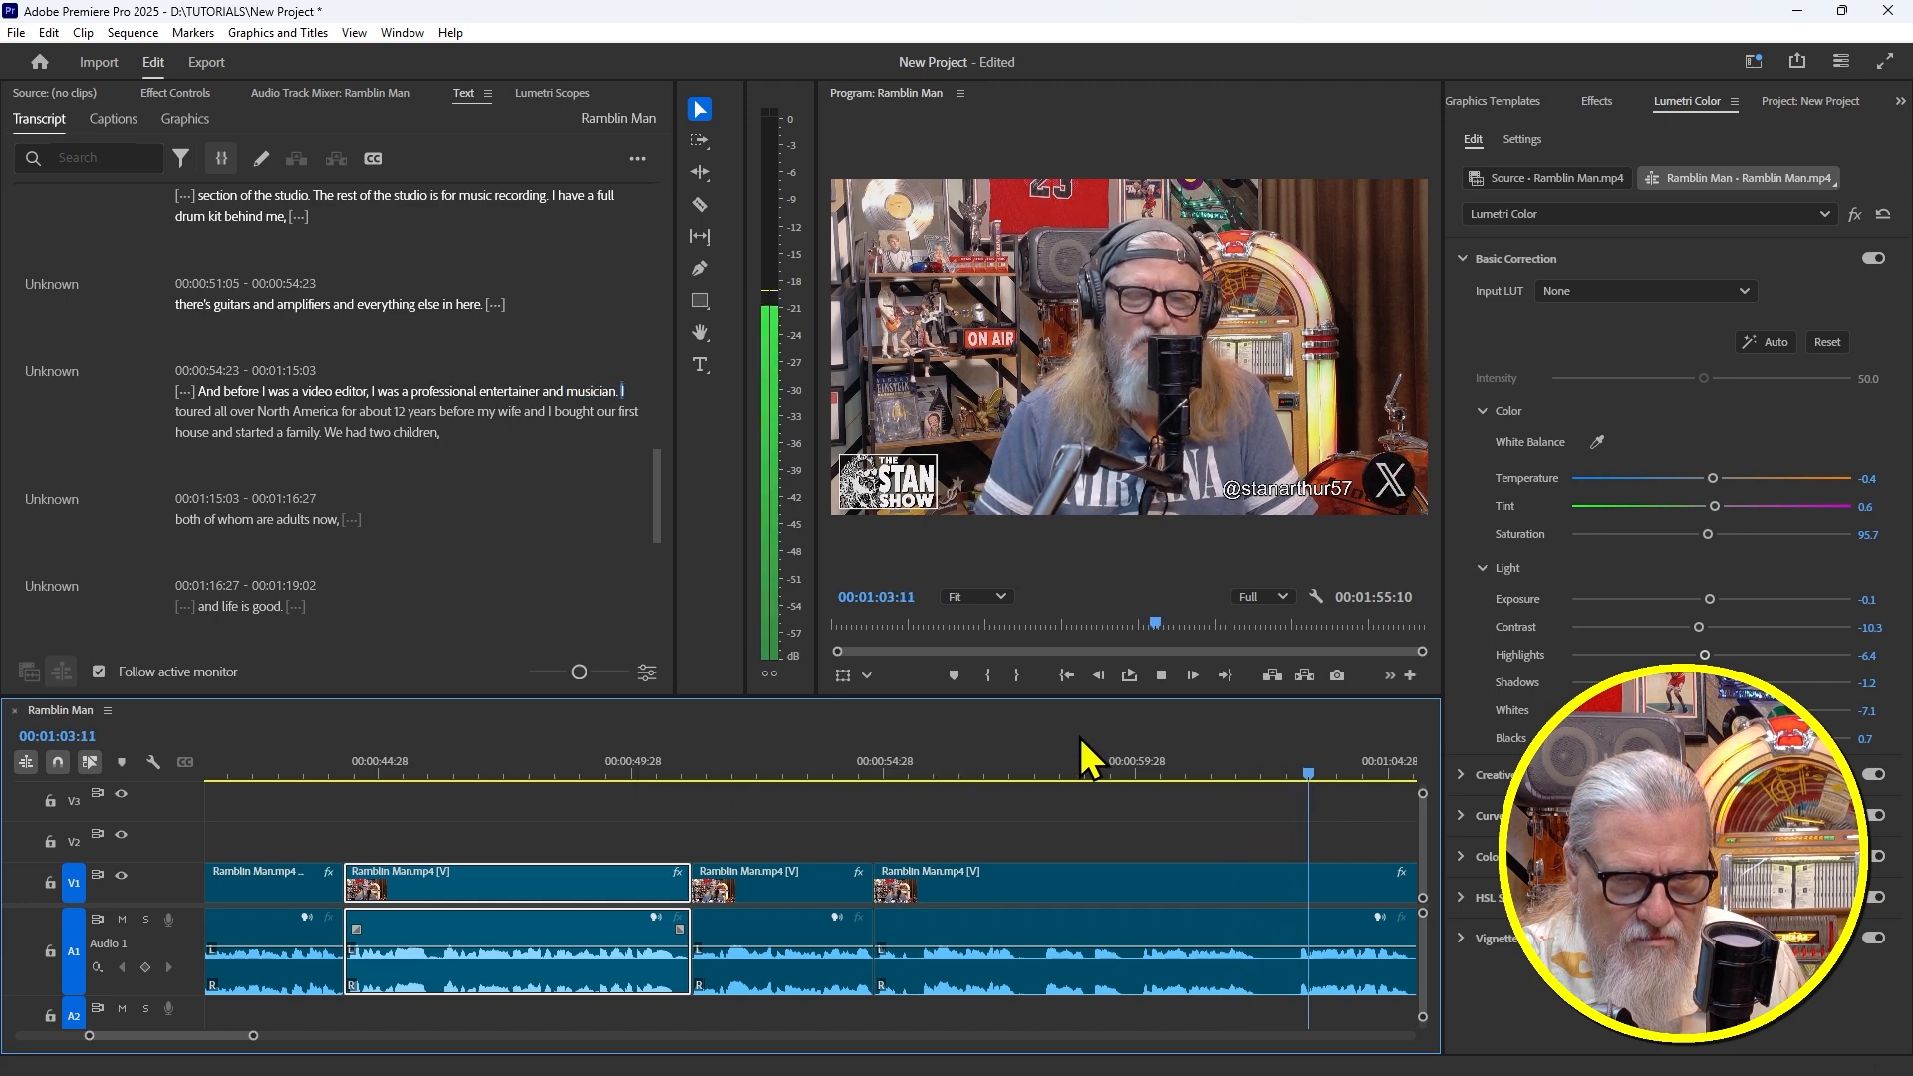
Cut the 1:02:13–1:03:02 pause before "I toured all over", replay, and zoom the timeline out
drag(1298, 769, 1274, 773)
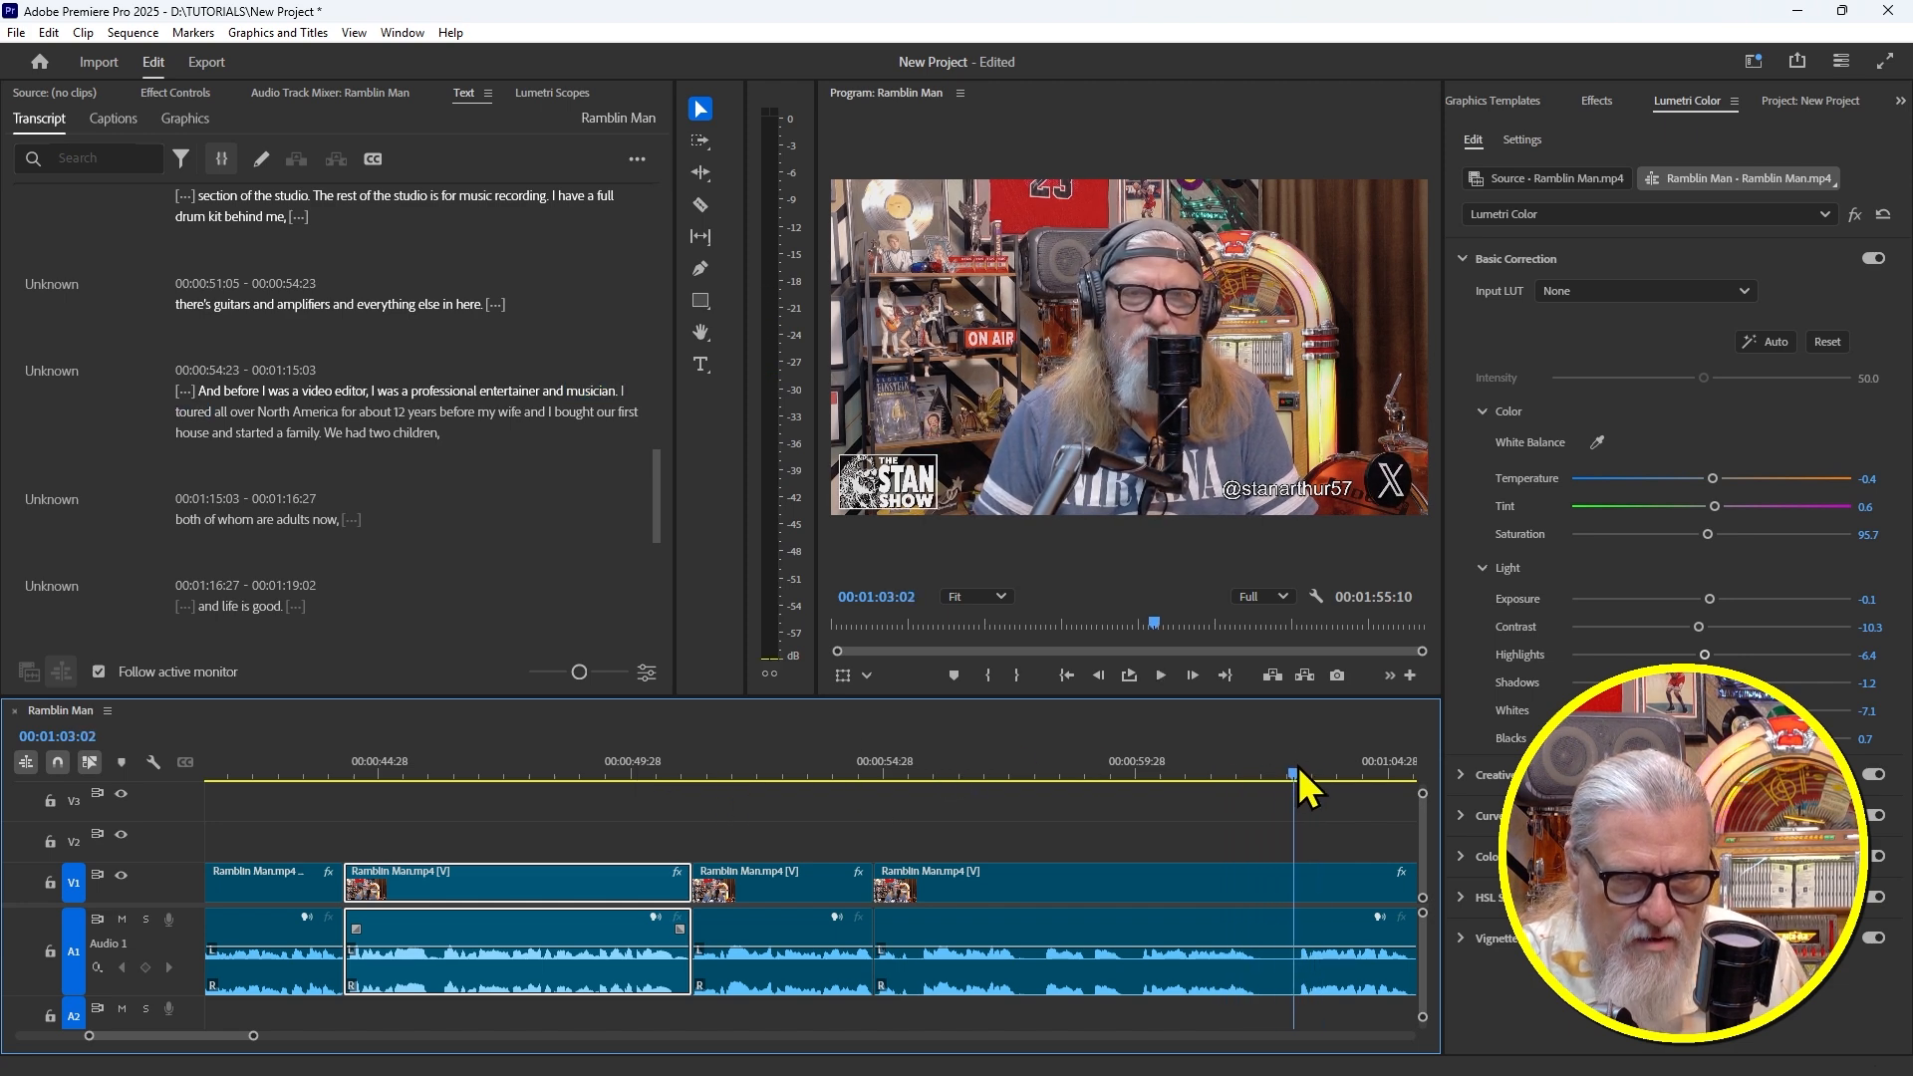
click(1268, 675)
drag(1293, 773, 1262, 775)
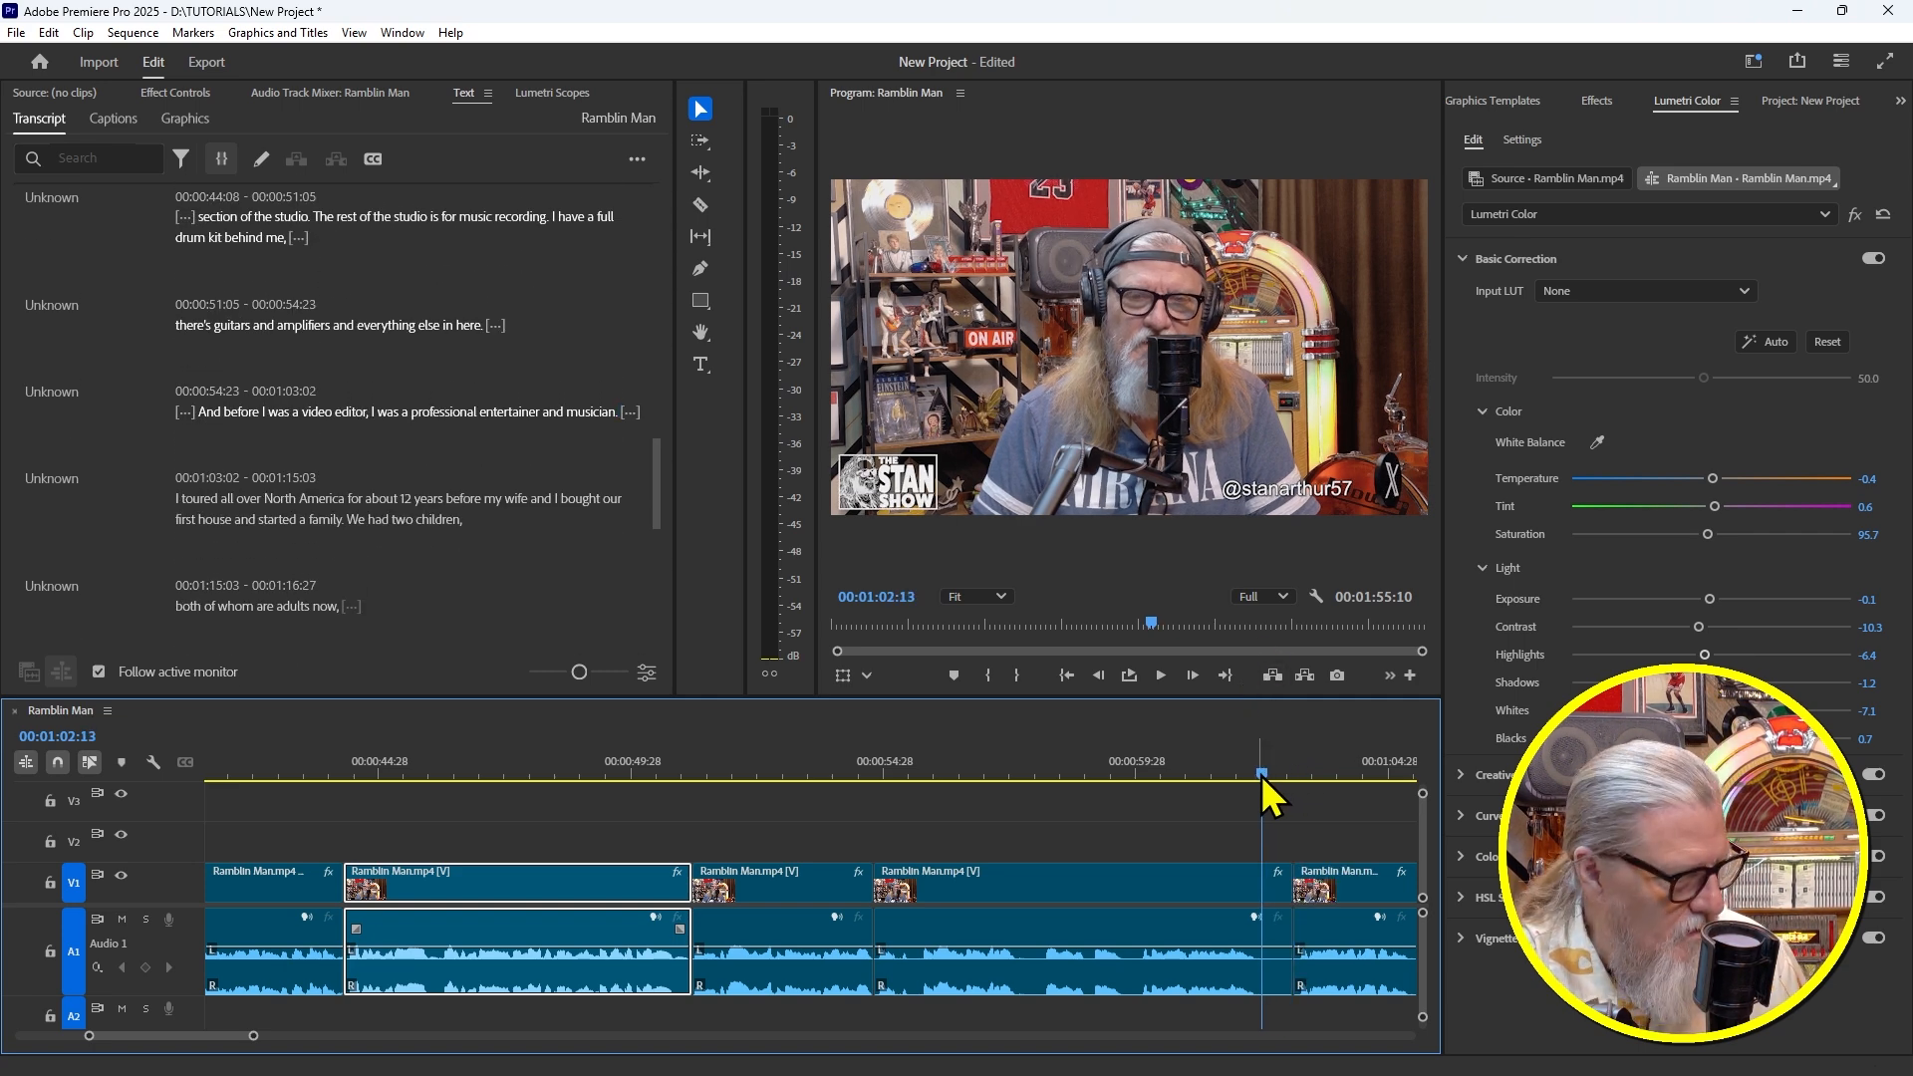
key(w)
click(1182, 767)
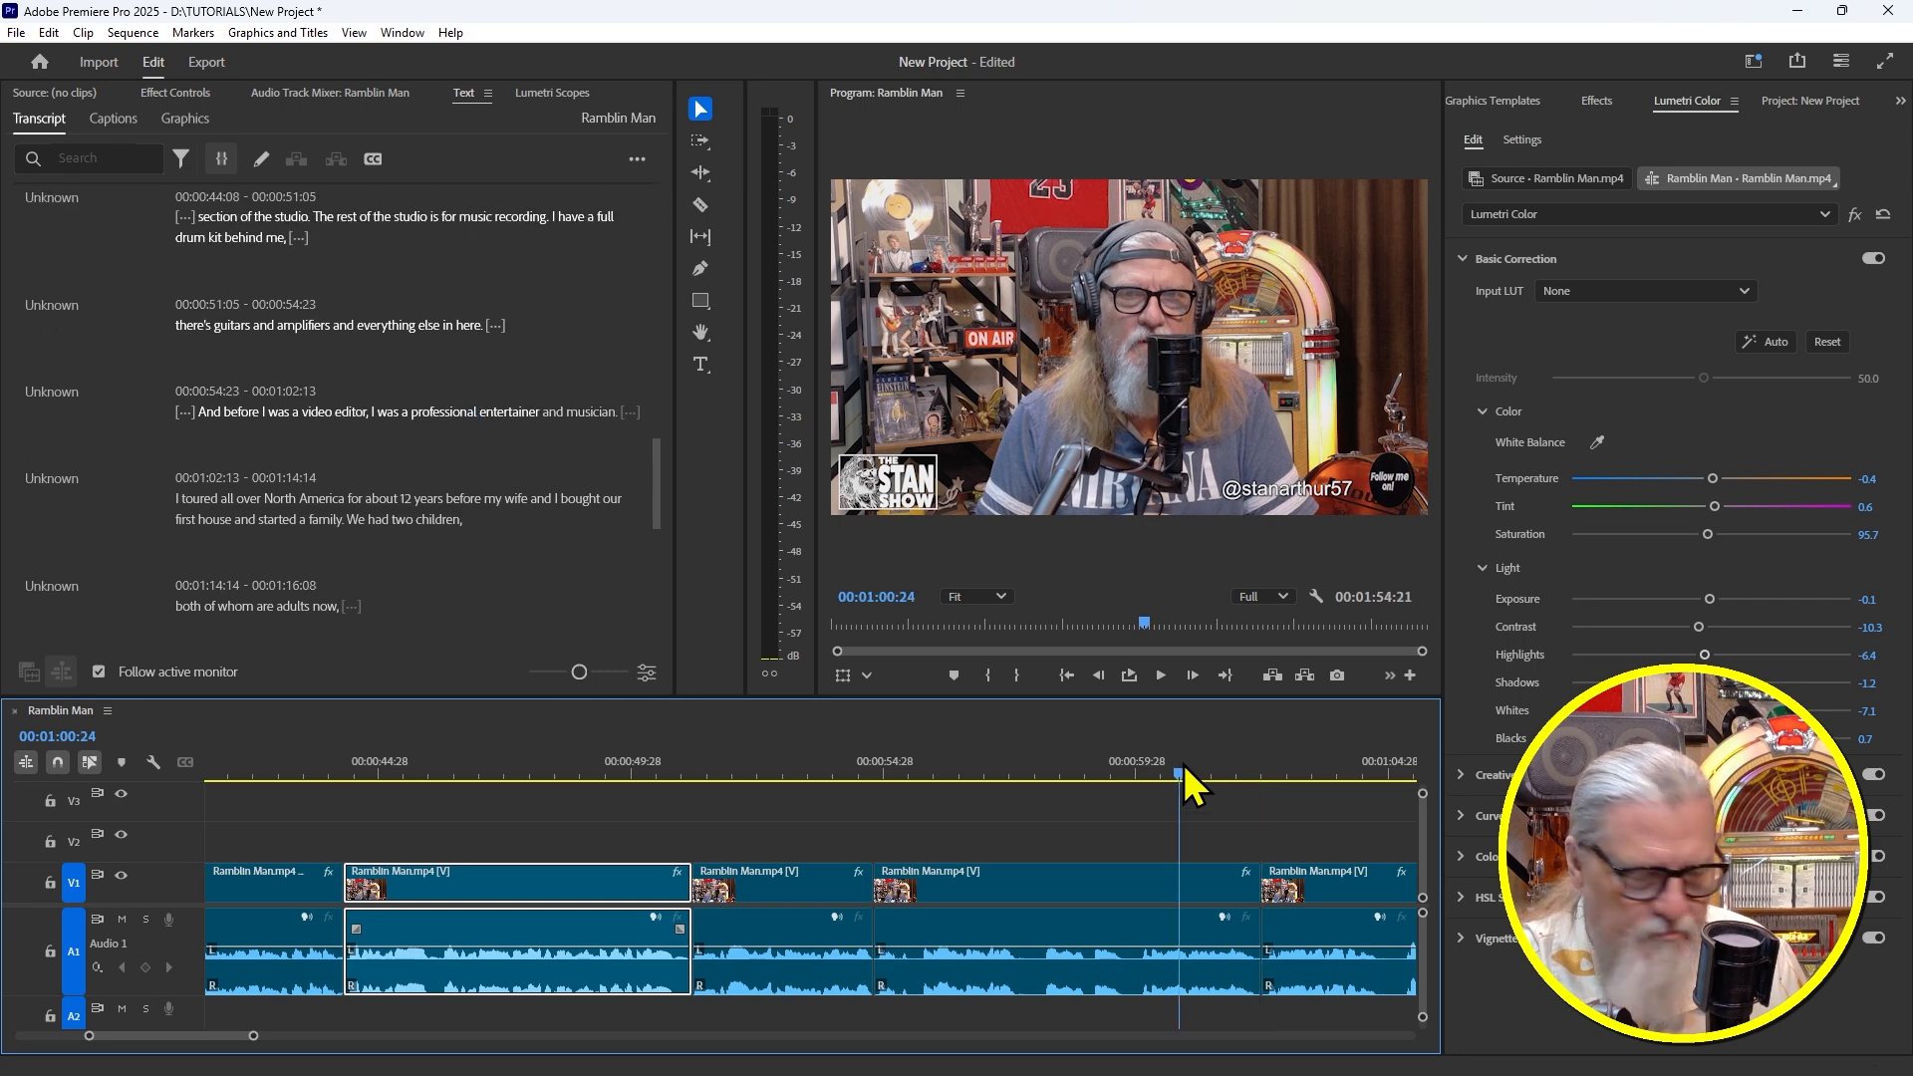
key(space)
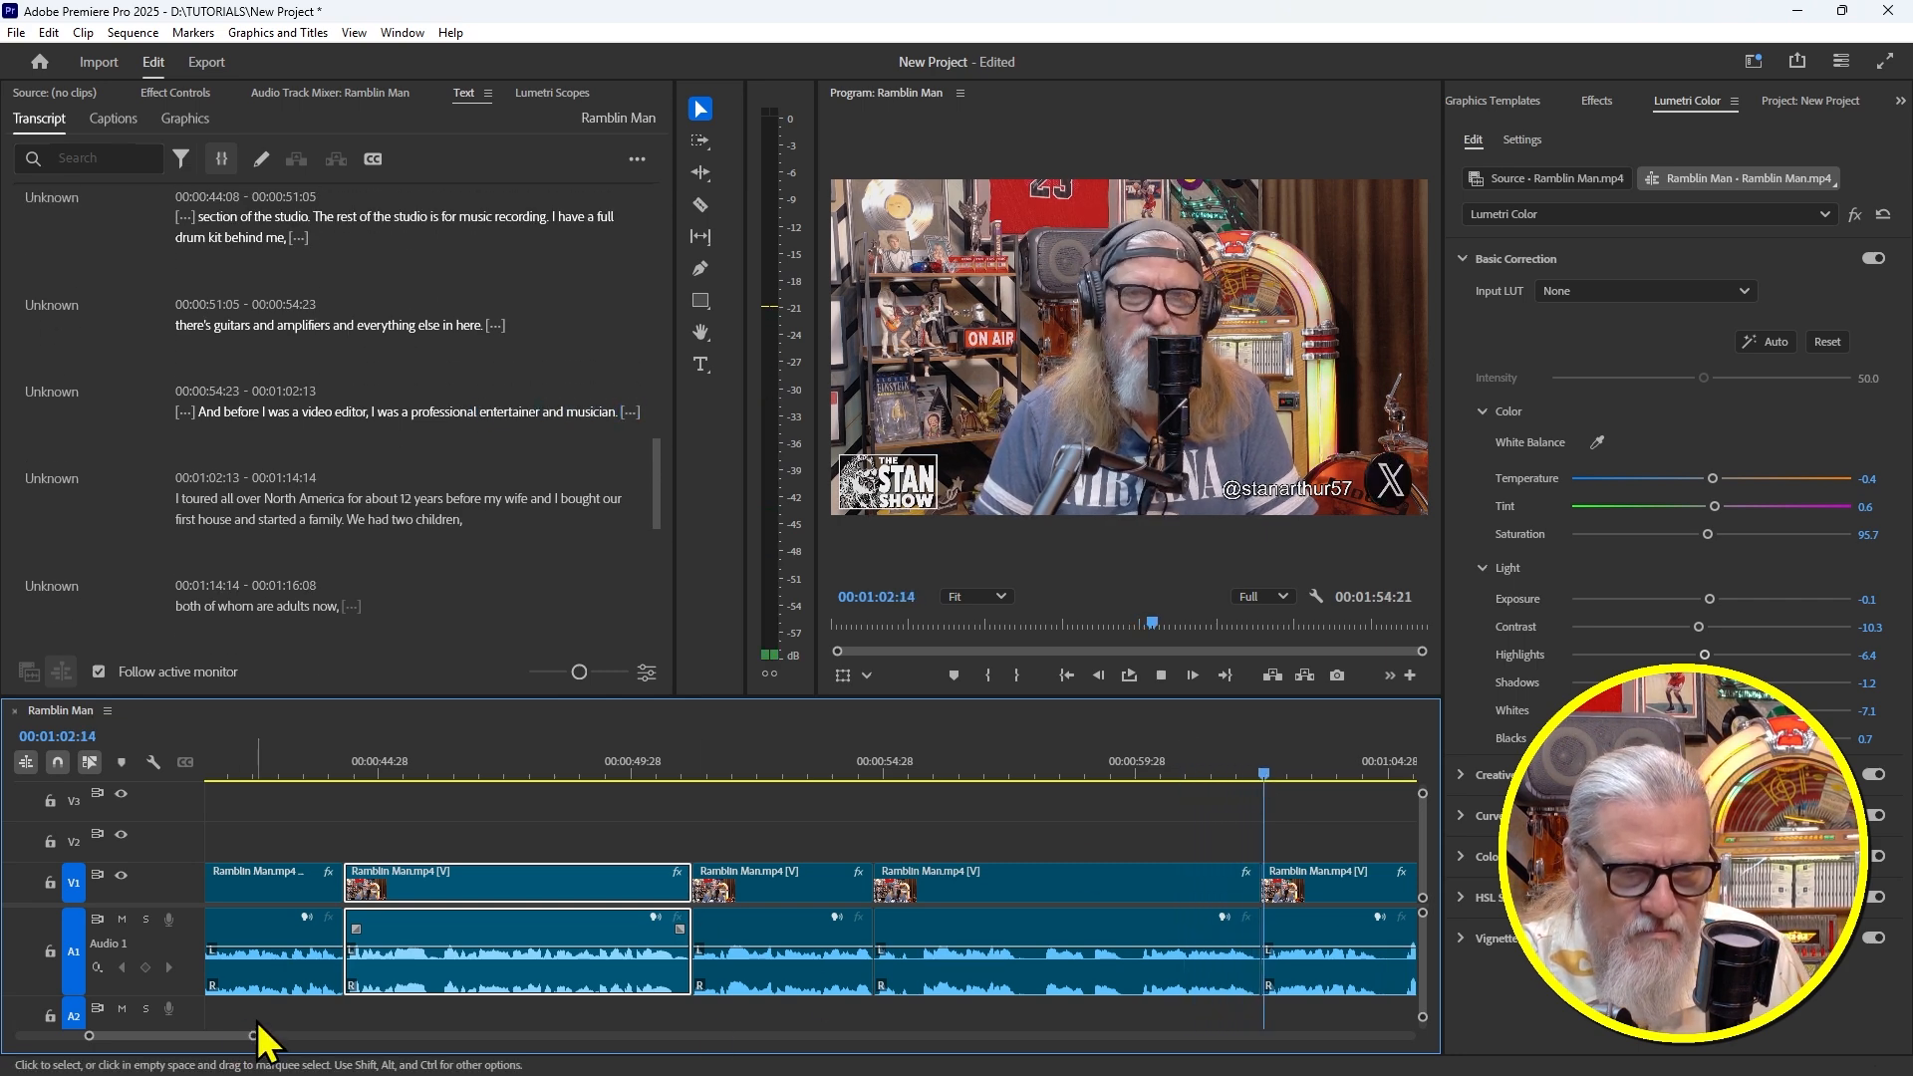
drag(253, 1037, 265, 1038)
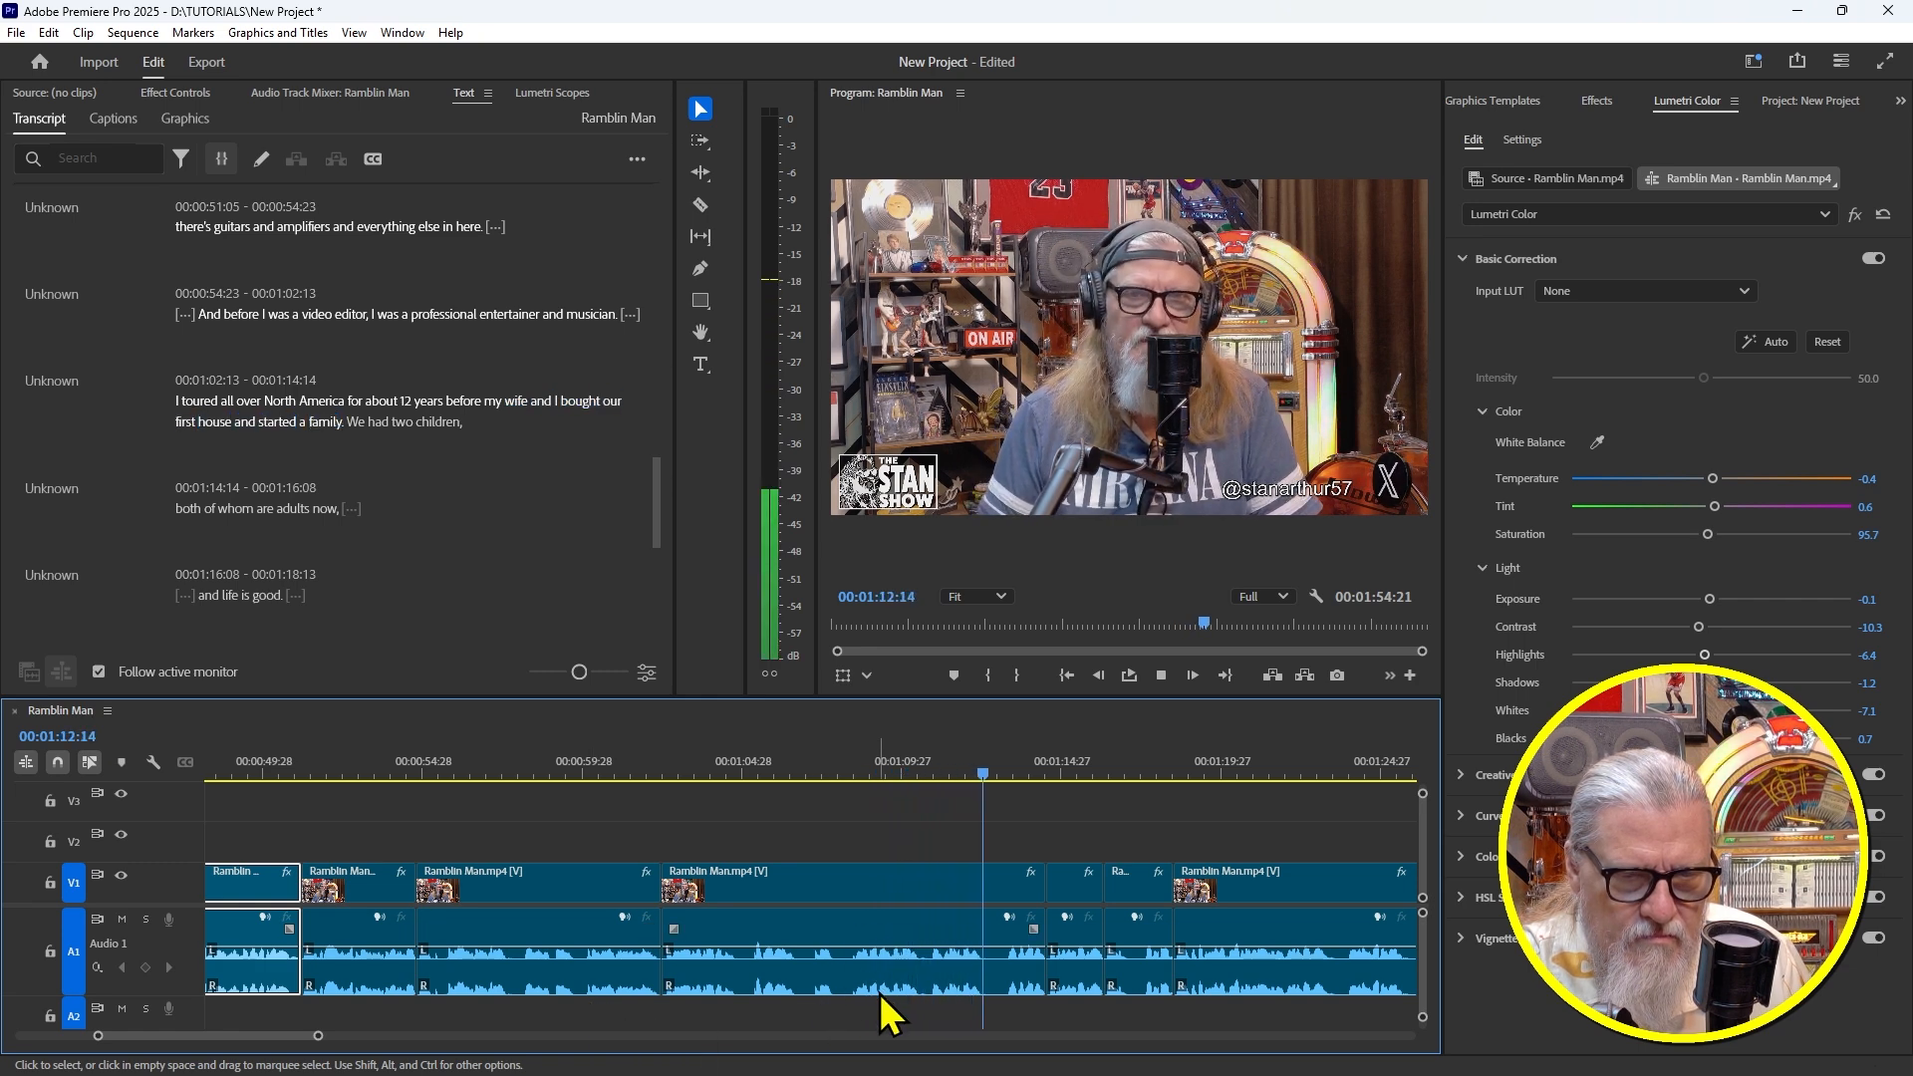
Ripple-trim the clip end at 1:12:27 and play back the trimmed section
drag(1047, 784, 1005, 776)
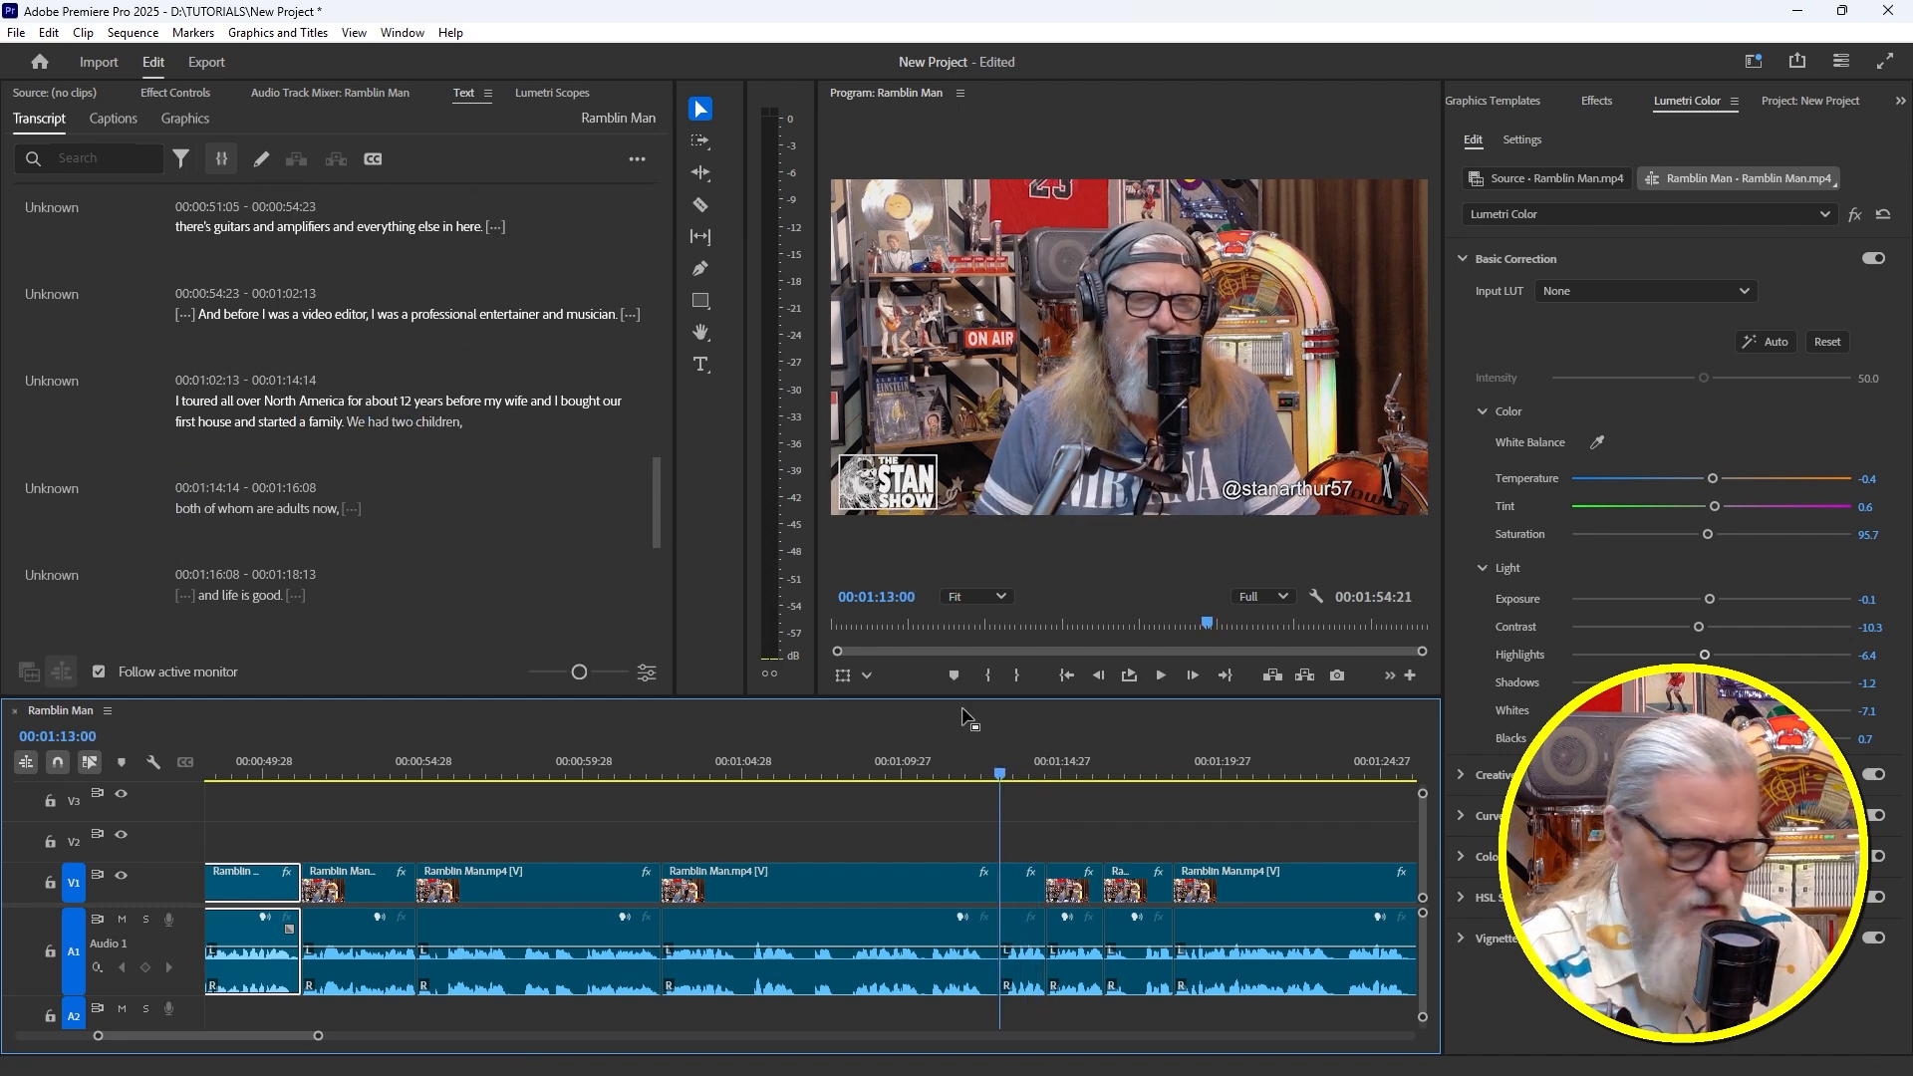
click(1001, 770)
drag(1001, 769, 995, 771)
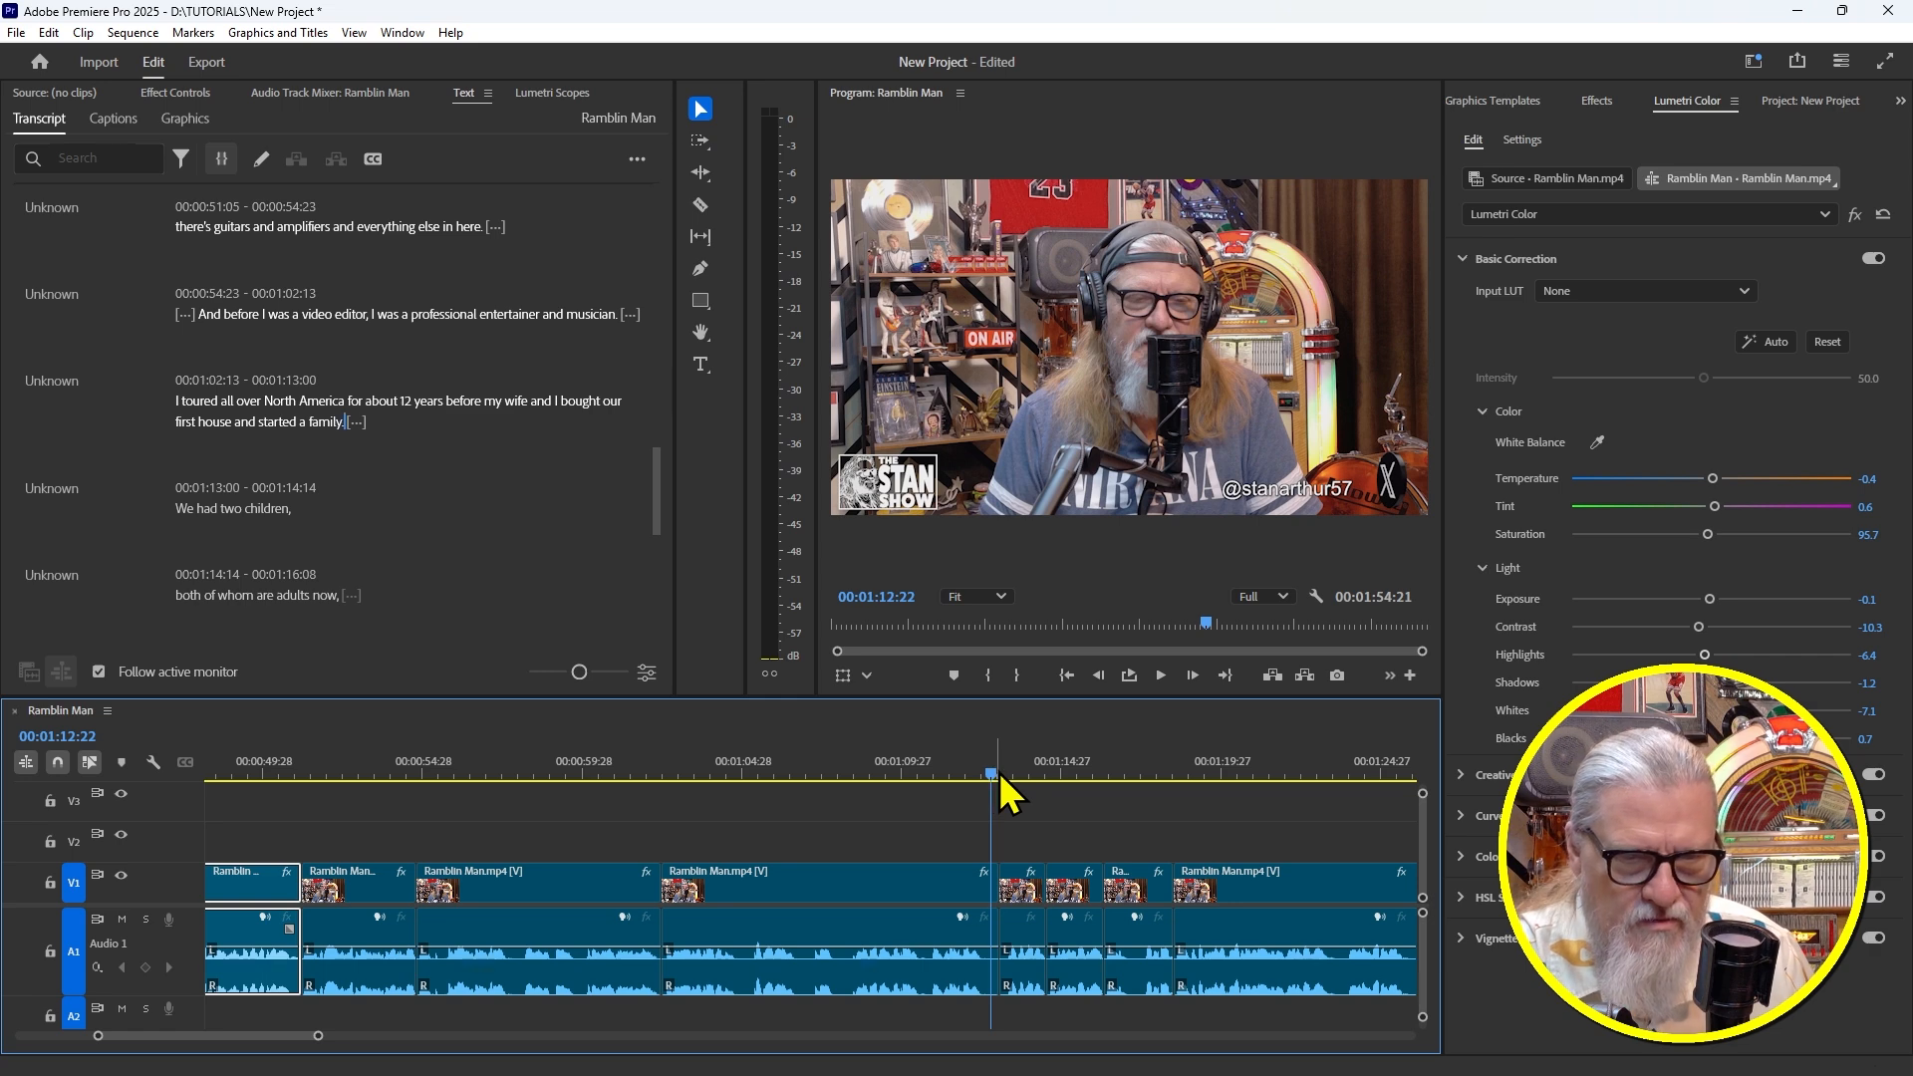
key(w)
drag(971, 758, 958, 758)
key(space)
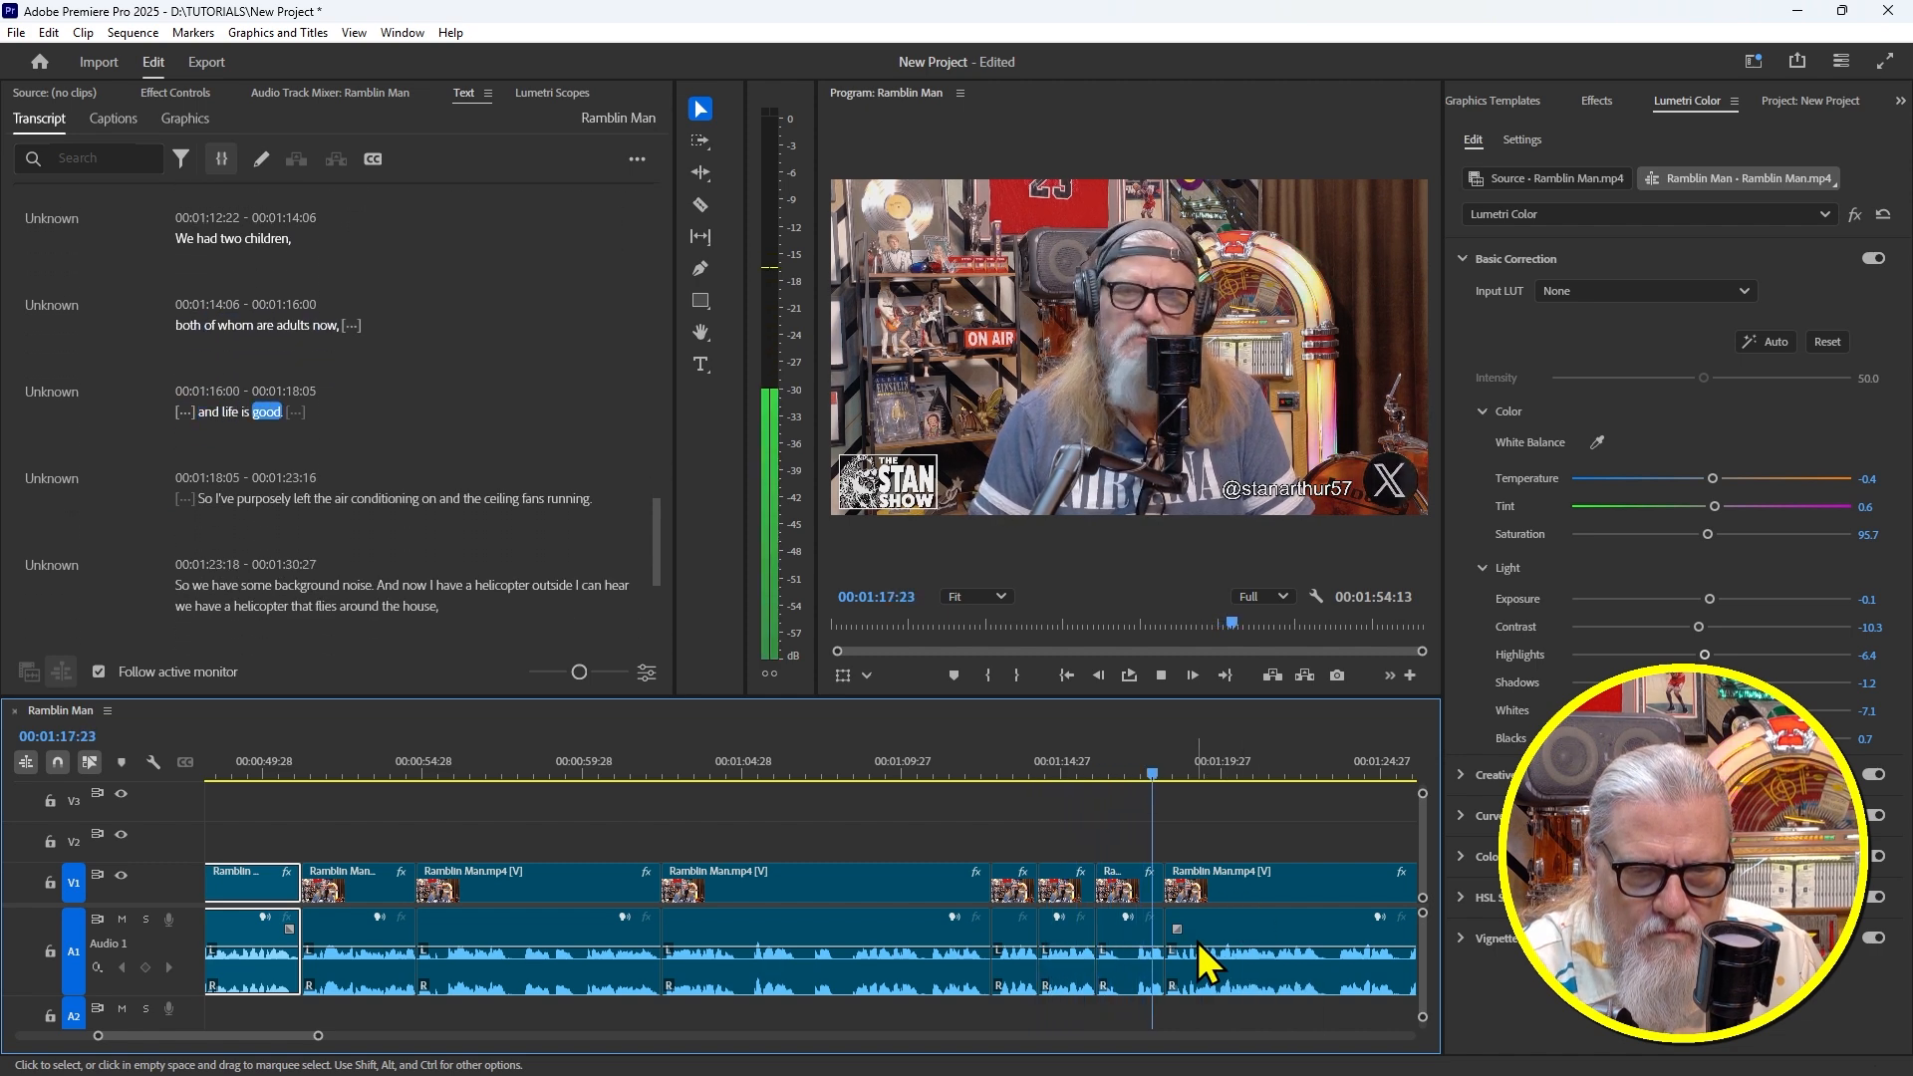
key(space)
Ripple-trim the filler before 'life is good', review the cut, then fit the whole sequence in view
drag(1066, 752, 1097, 758)
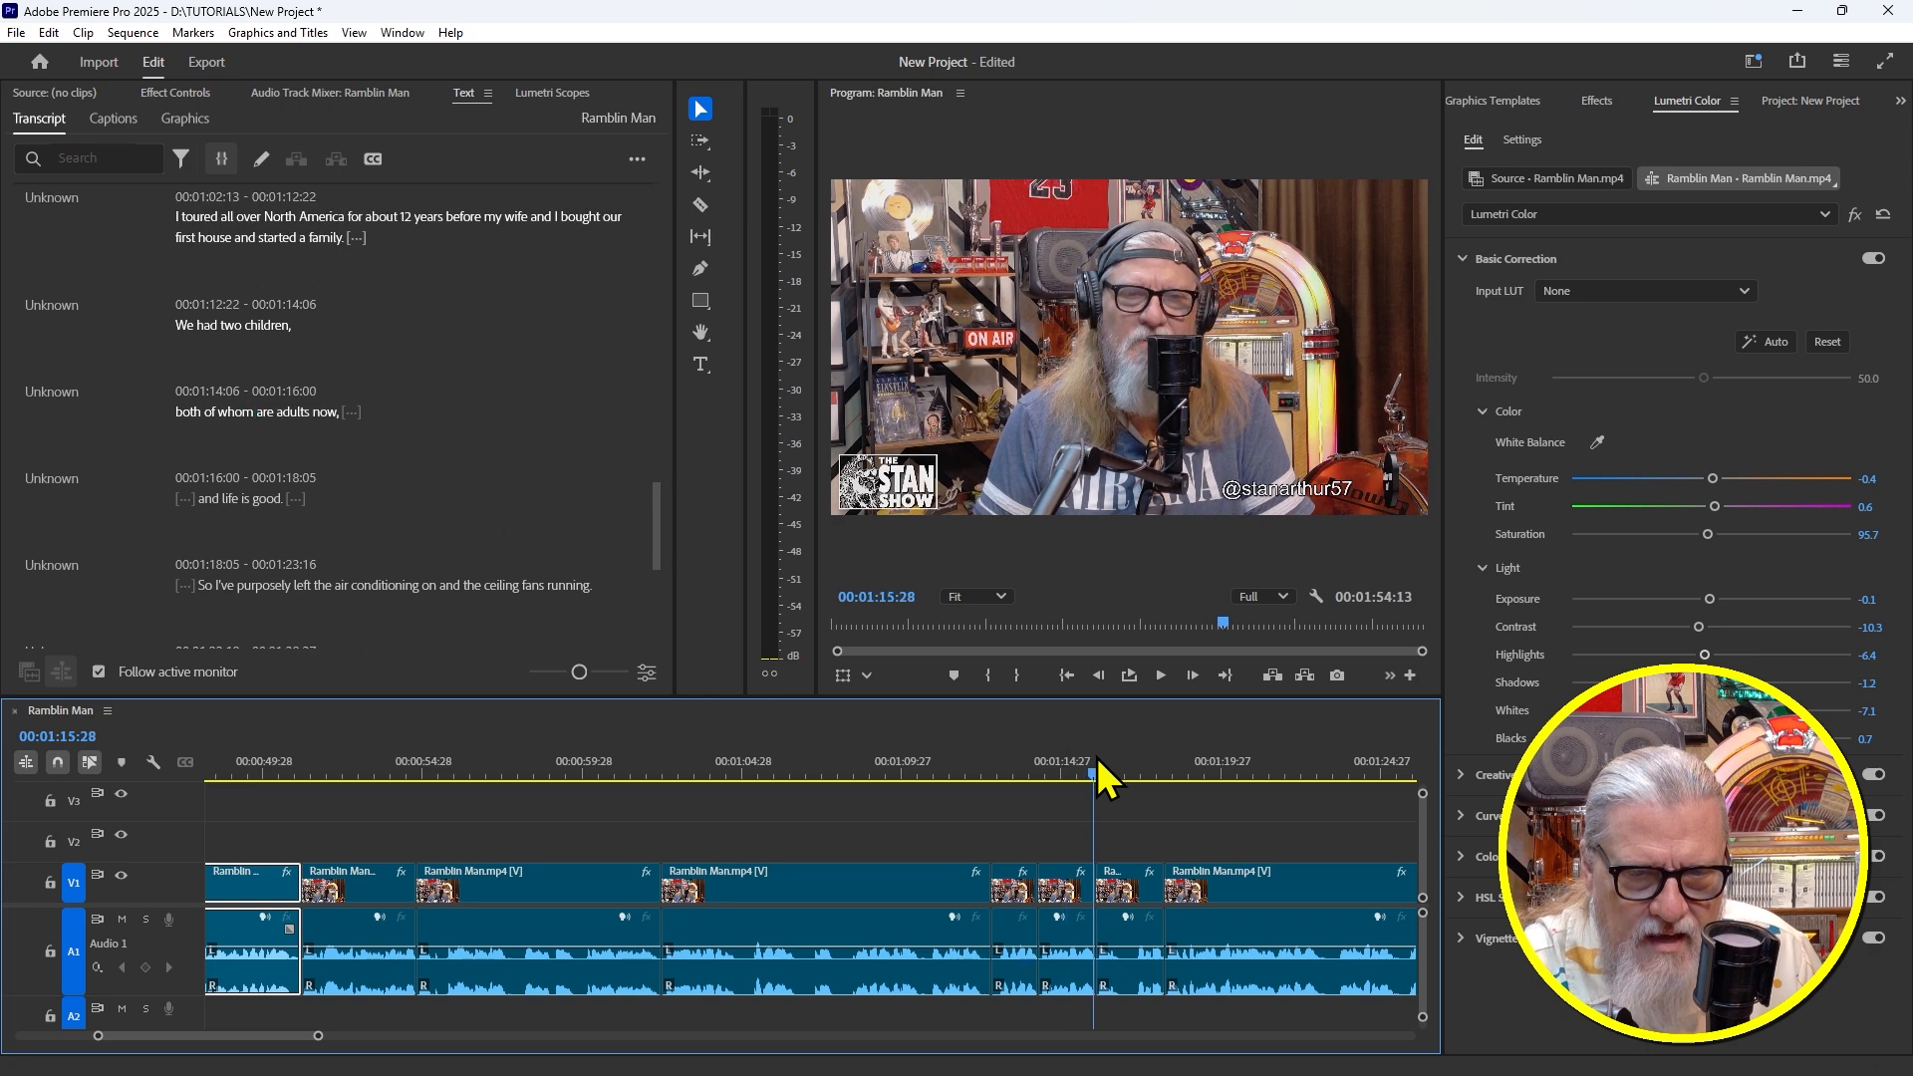
key(space)
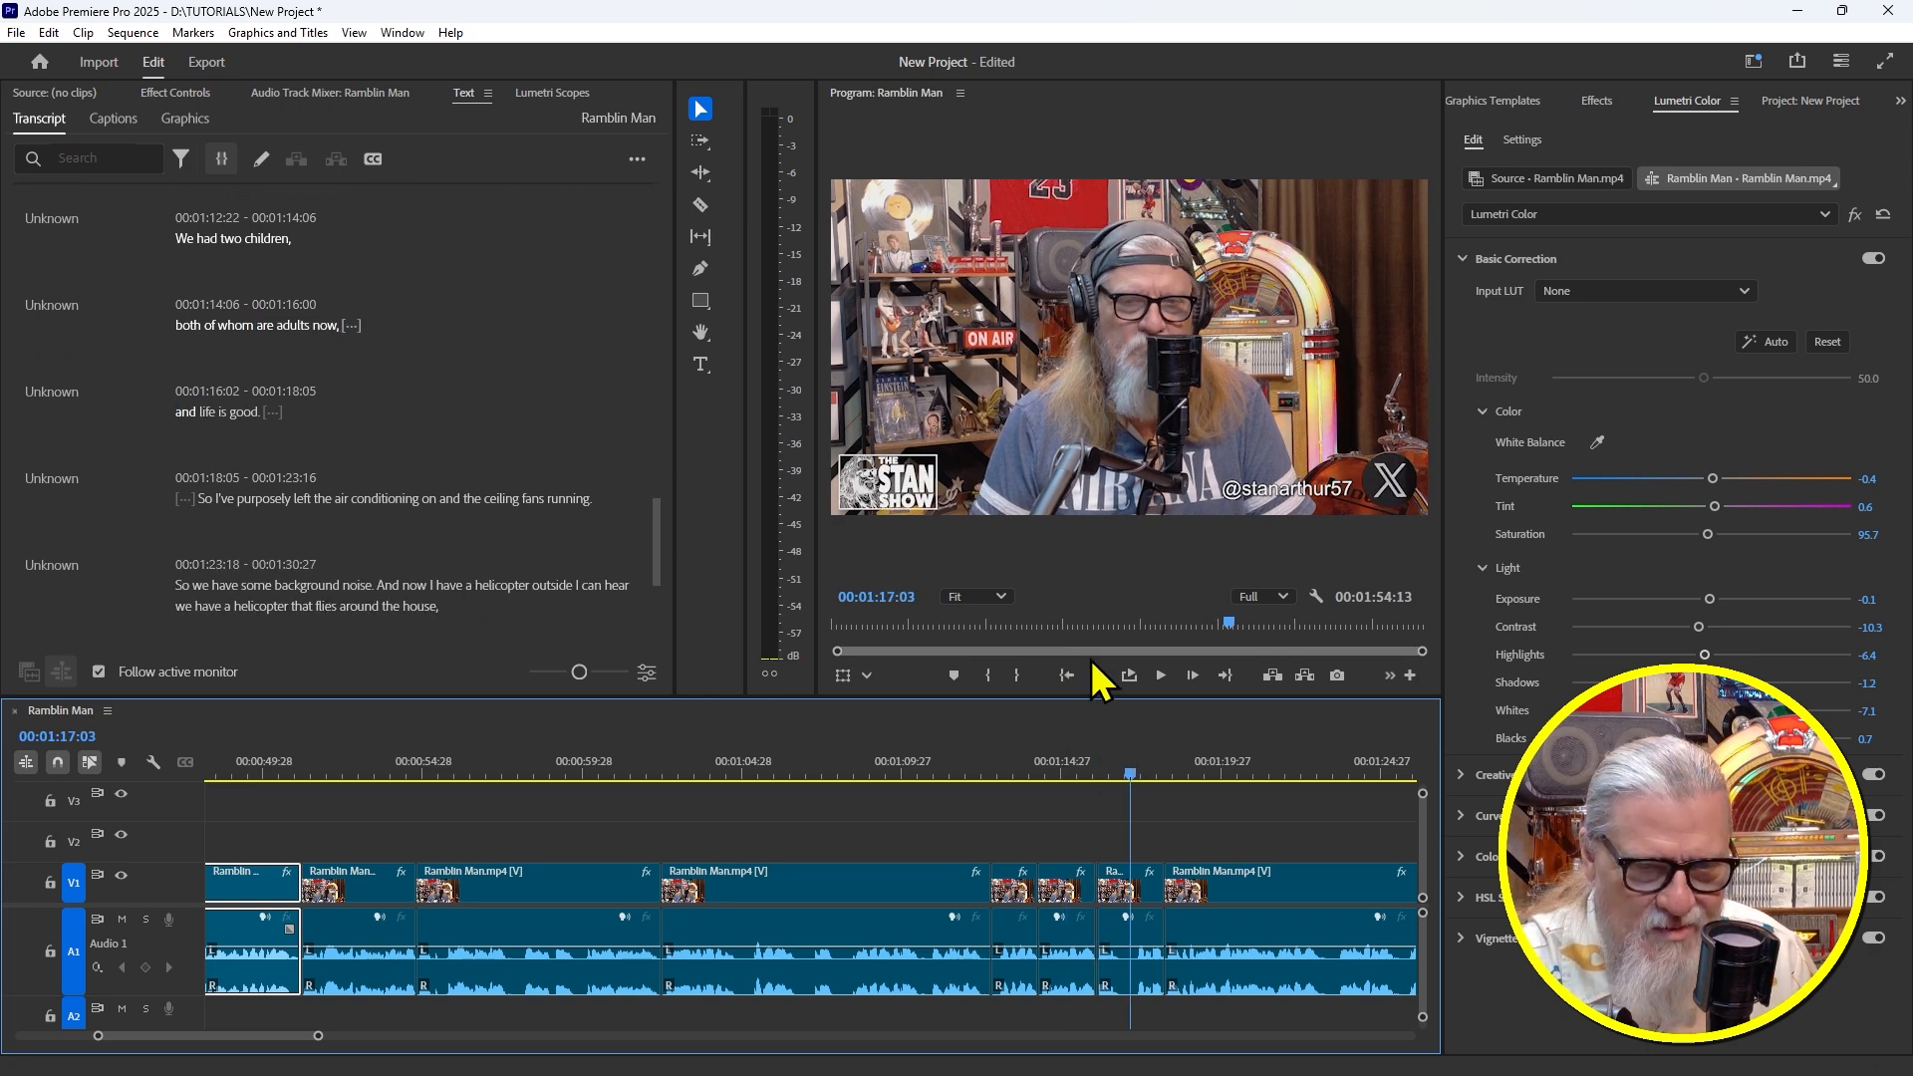
key(q)
click(1026, 744)
key(space)
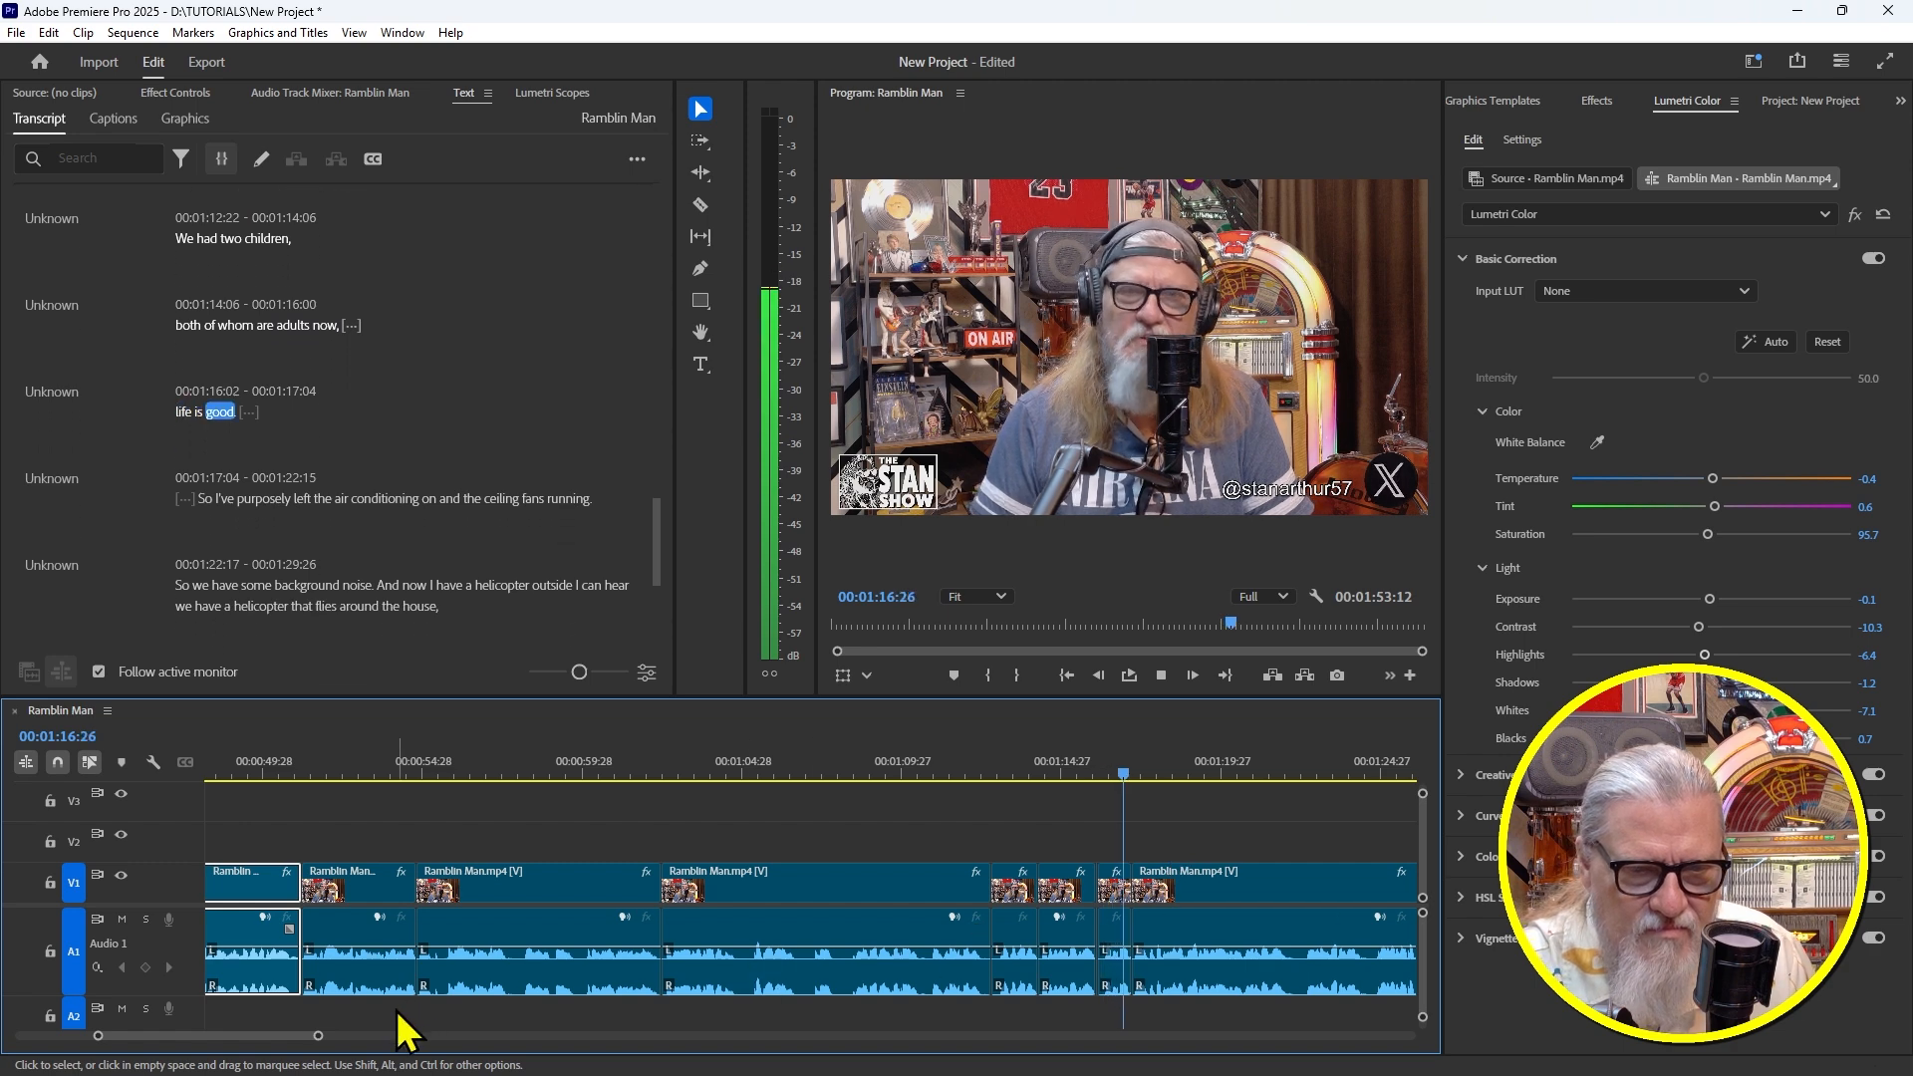
drag(262, 1036, 291, 1044)
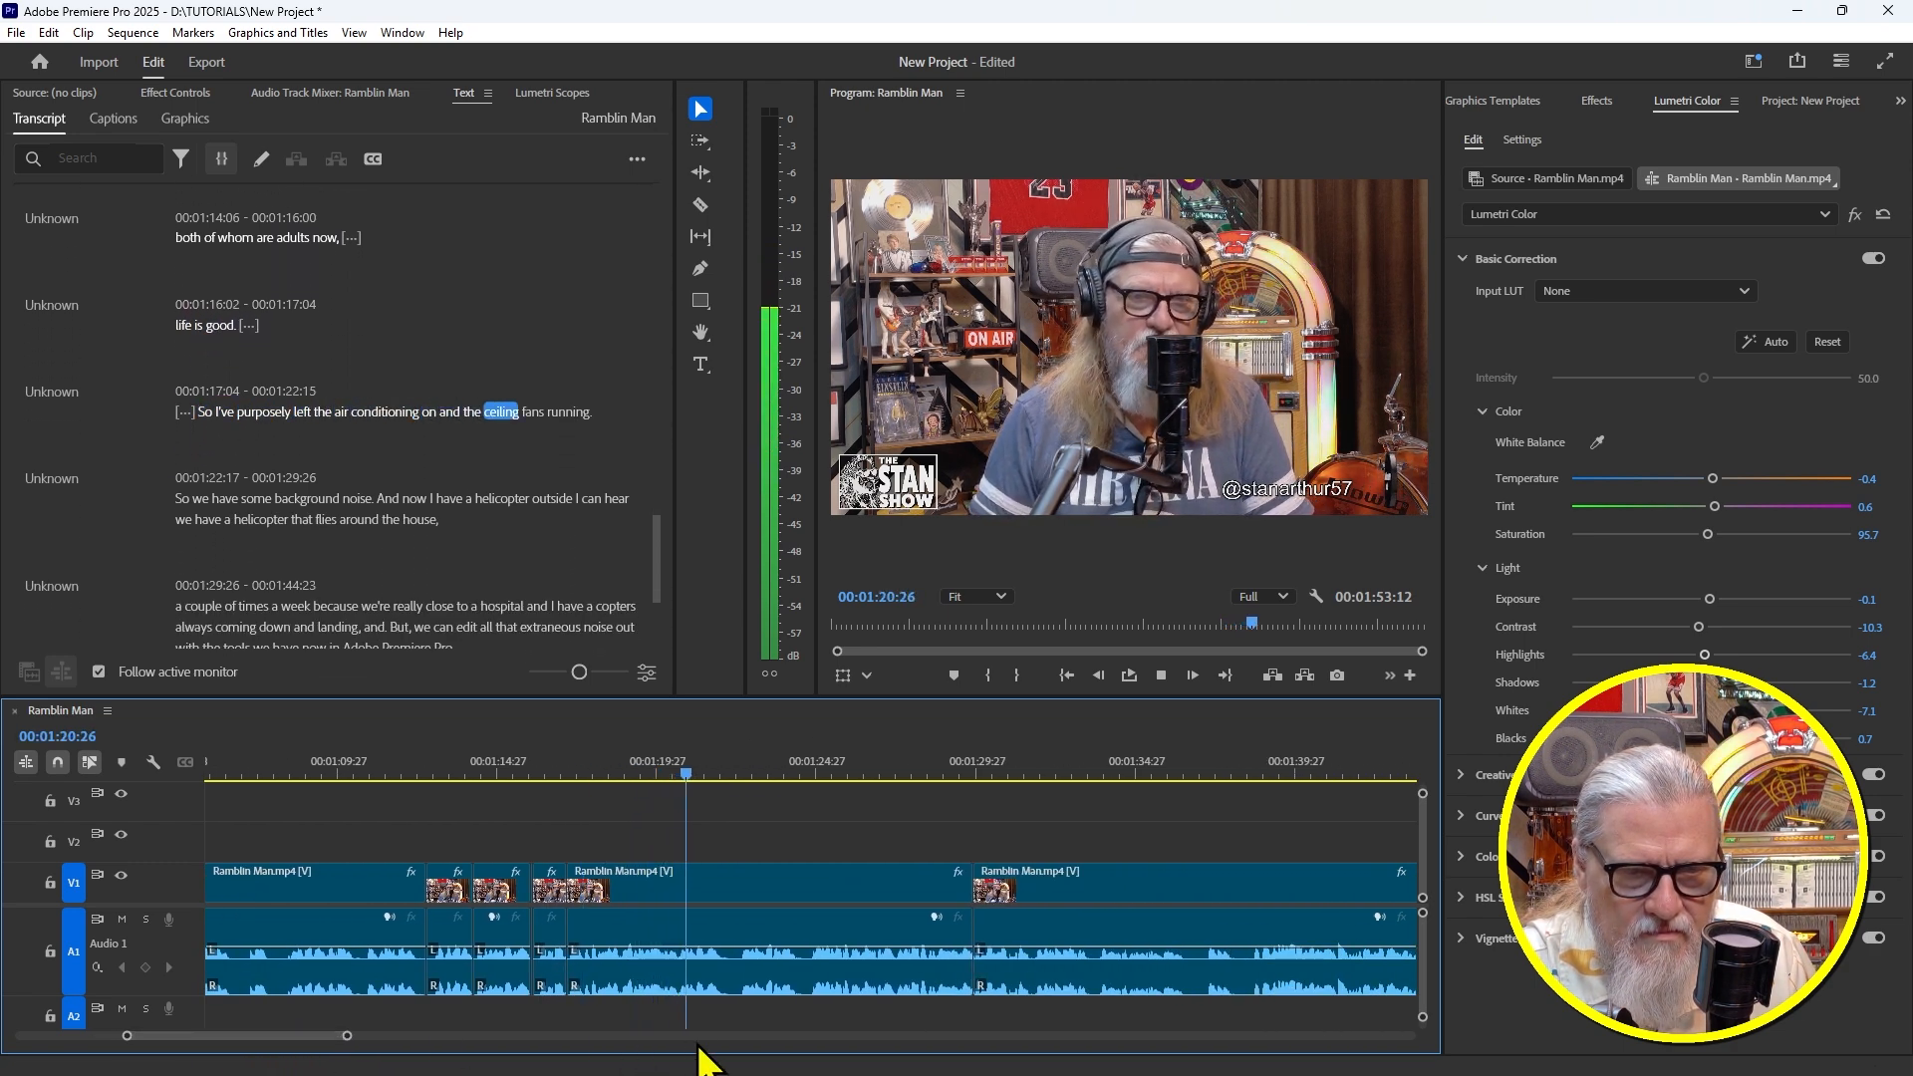
key(backslash)
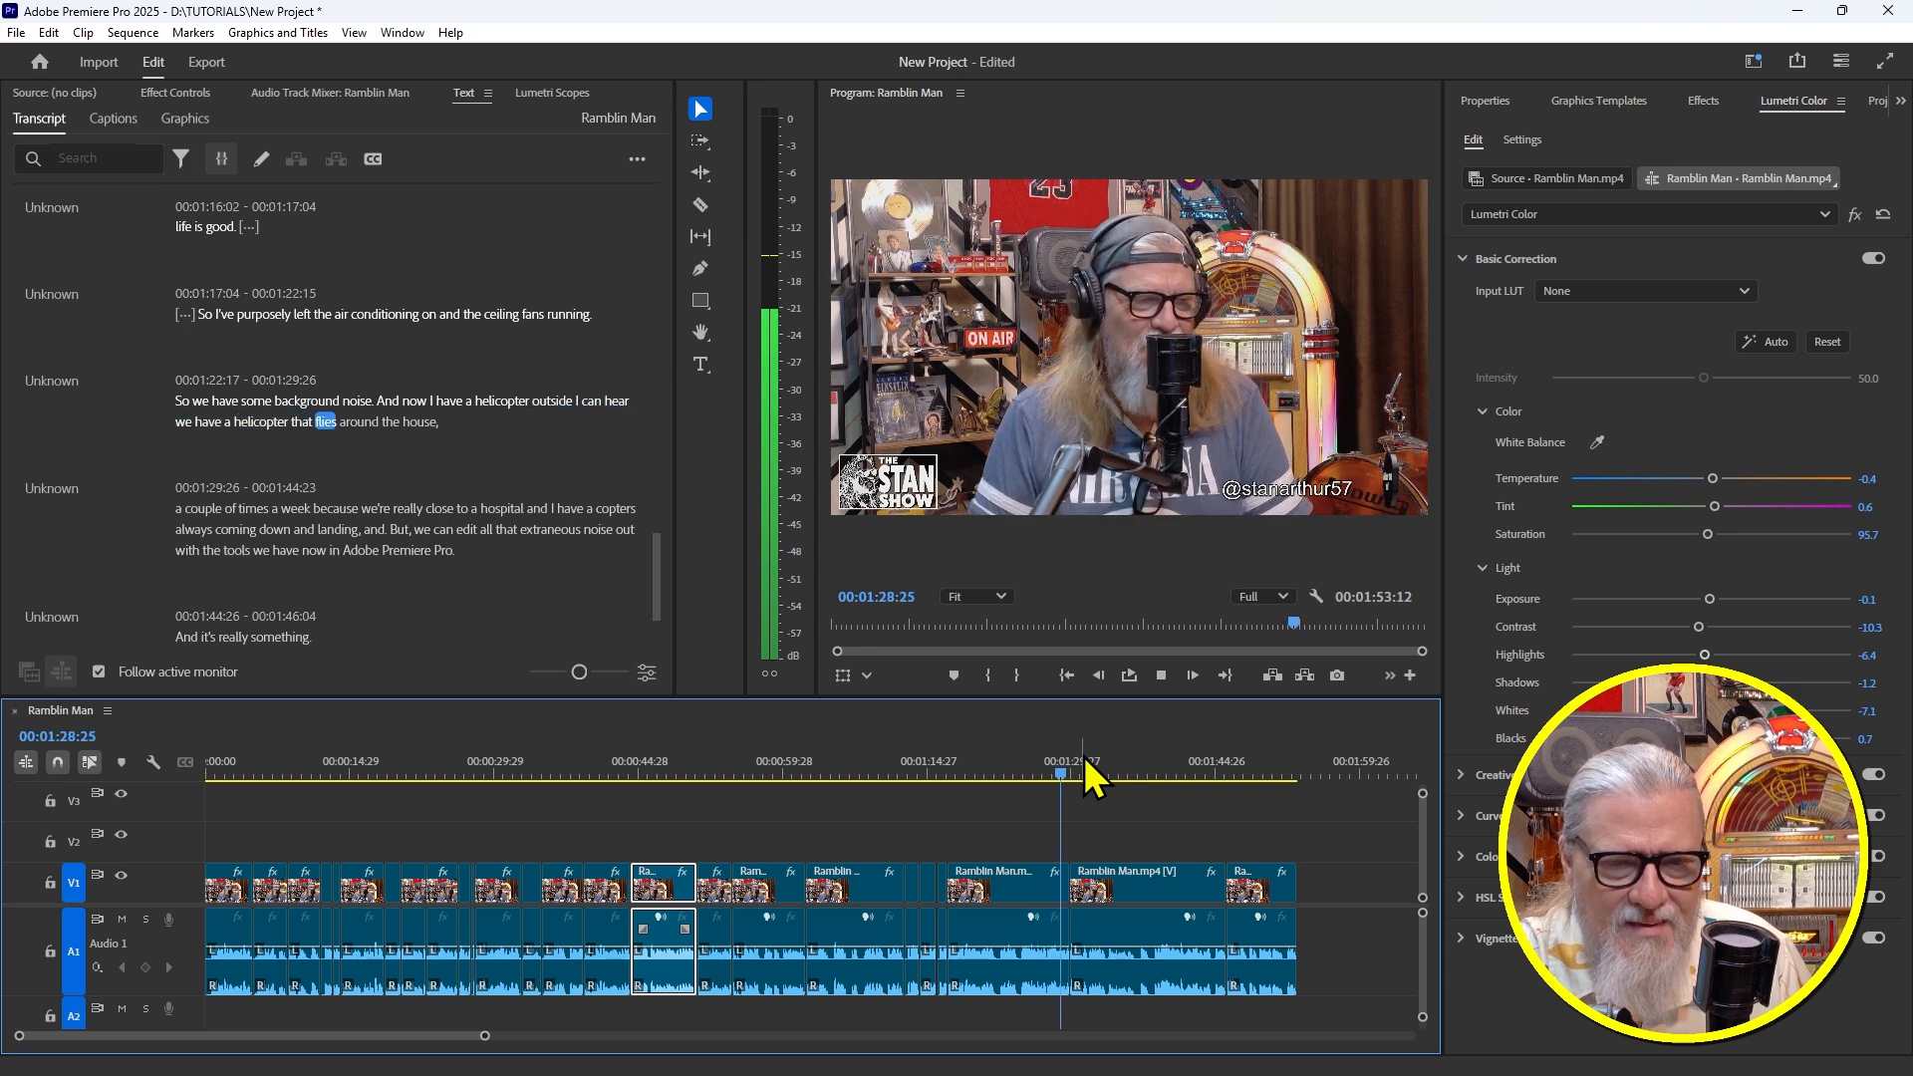
Replay the passage around 00:01:36 and zoom the timeline in on 00:01:38:07, where the stray 'and.' sits
key(space)
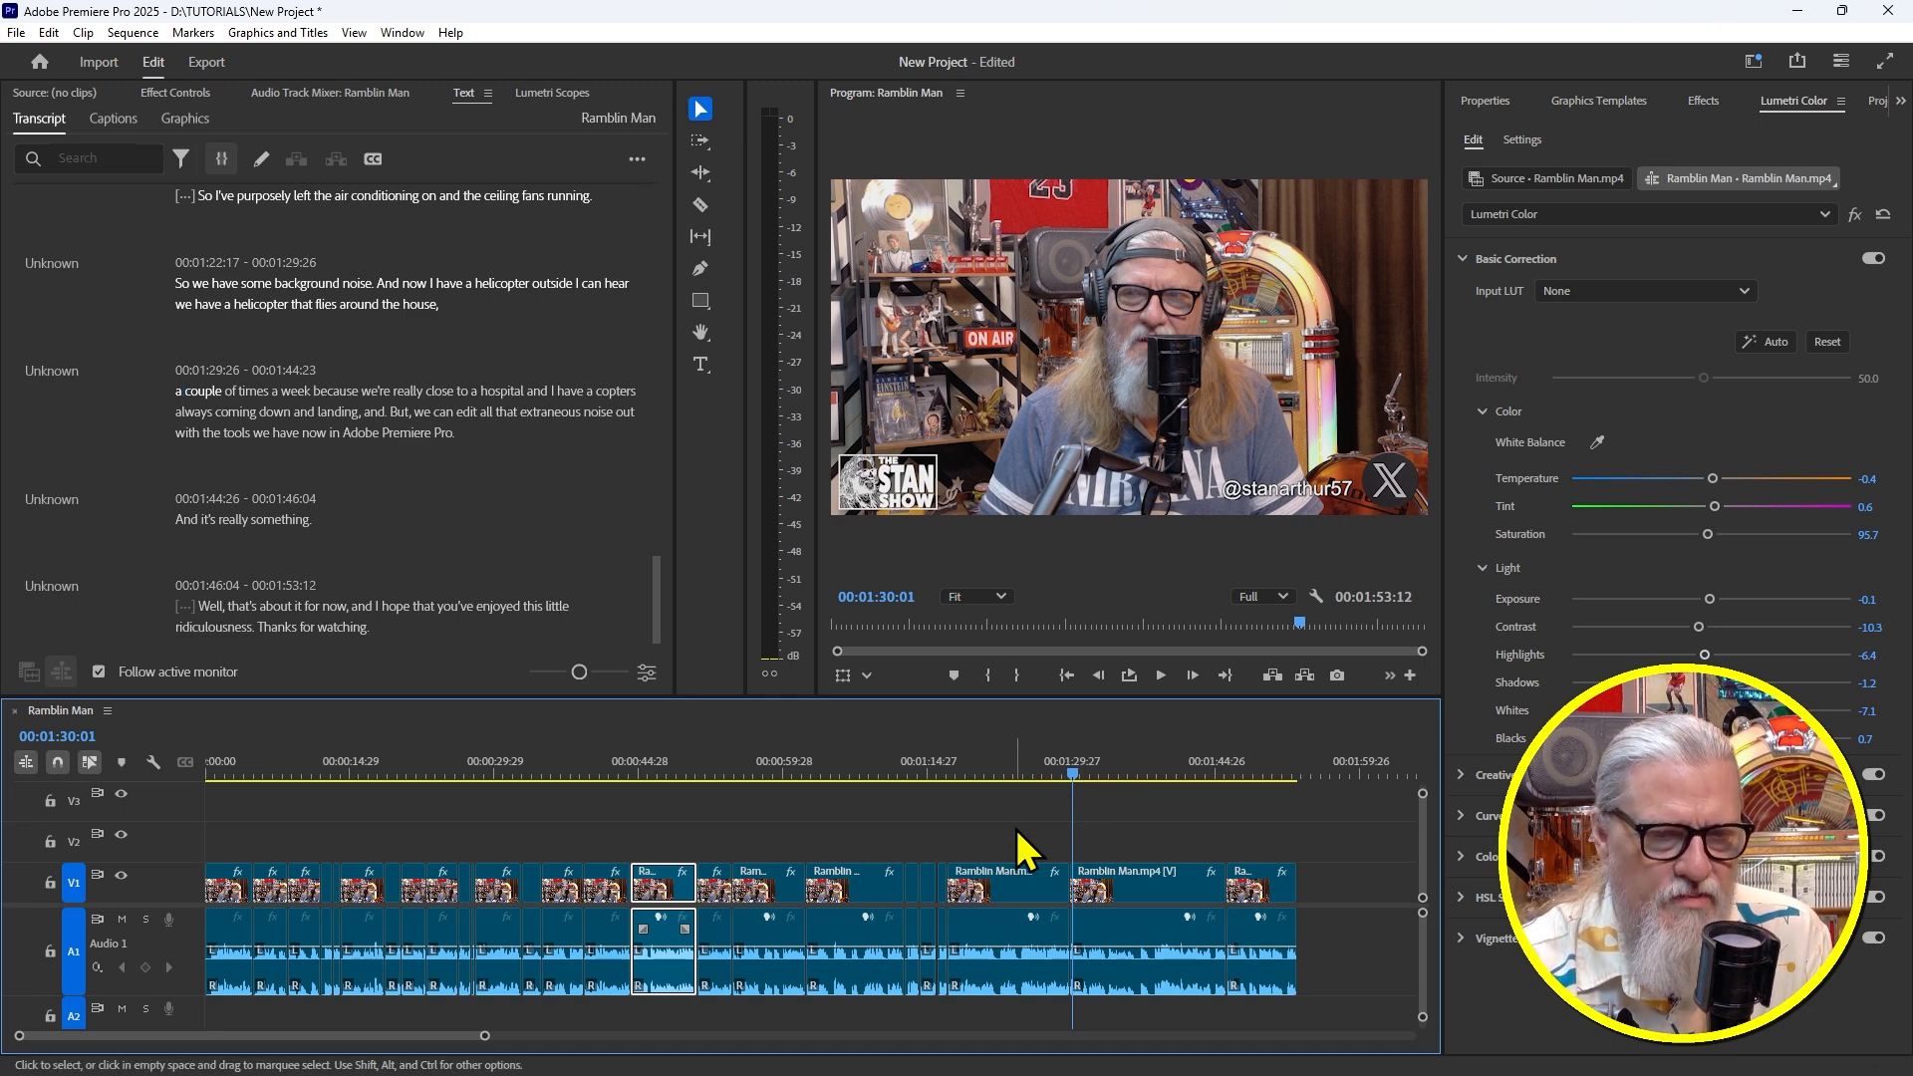
key(space)
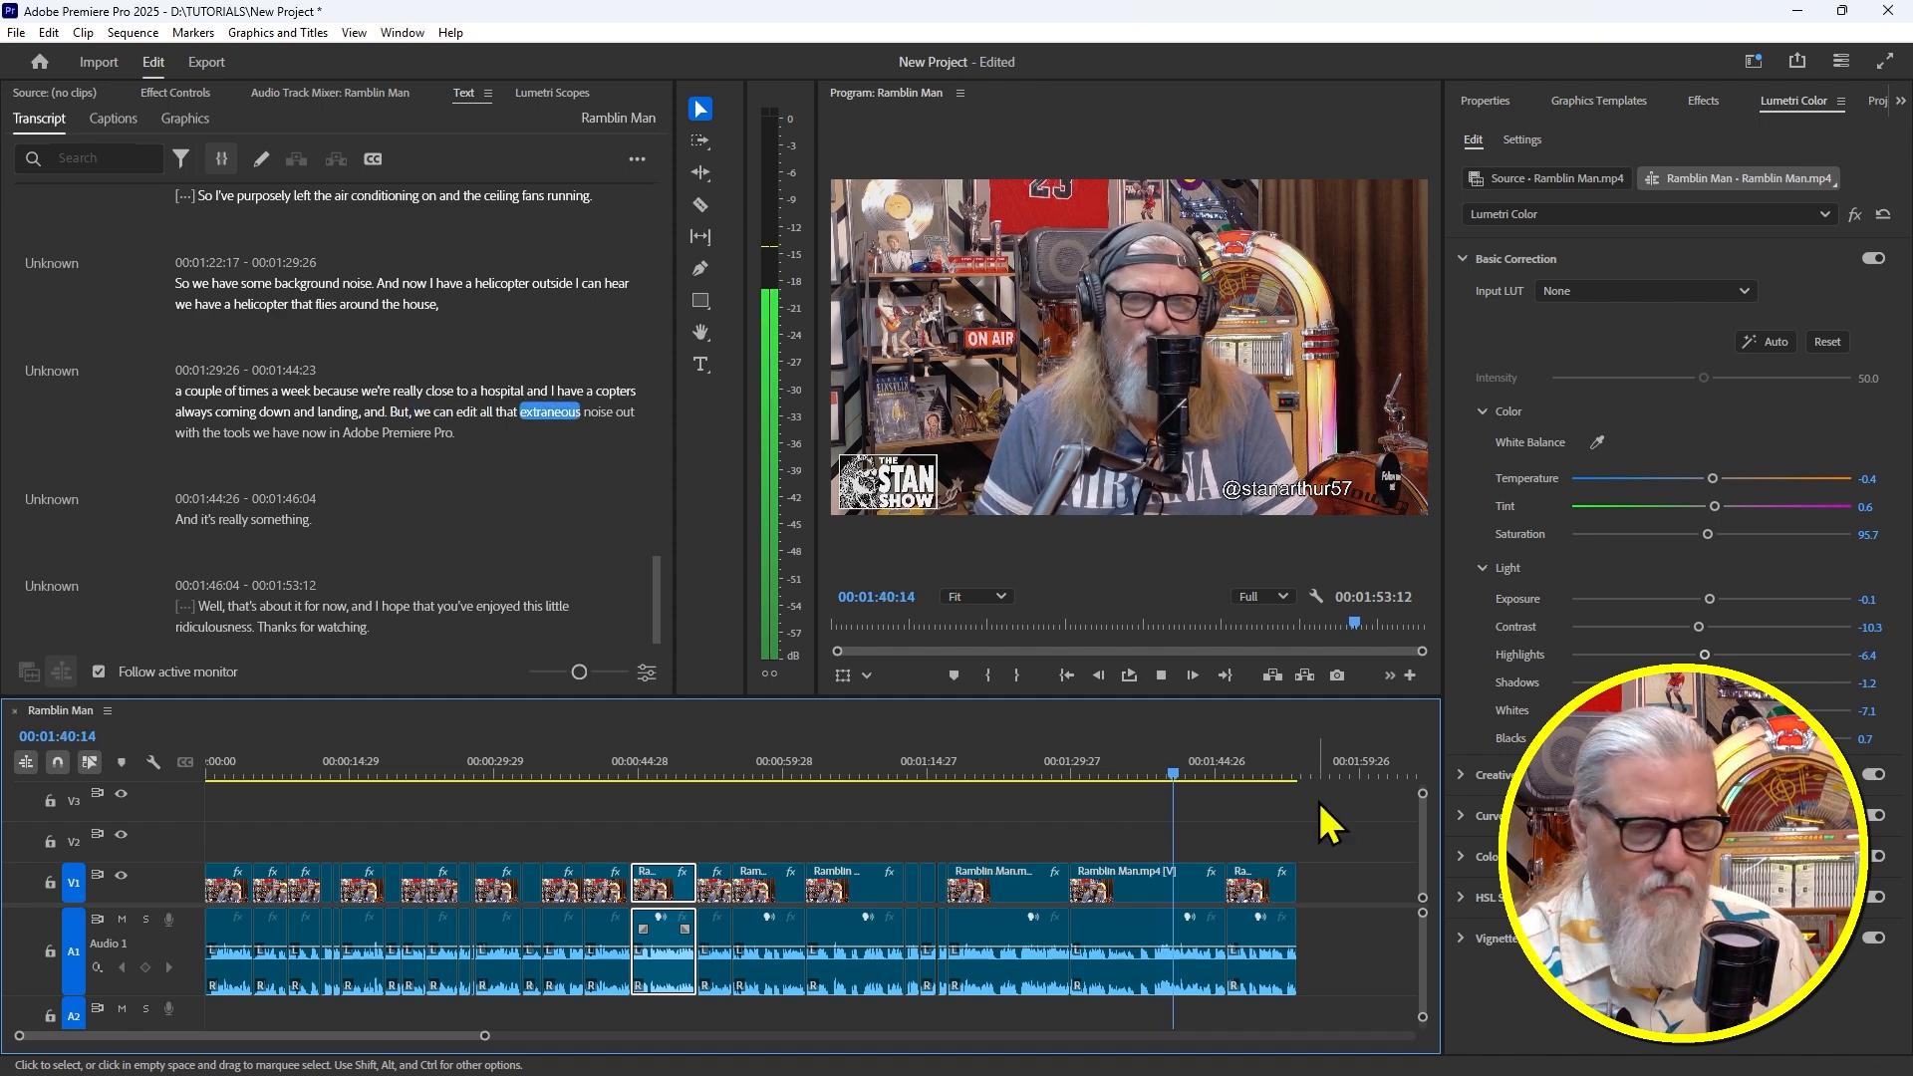
drag(1151, 772, 1138, 771)
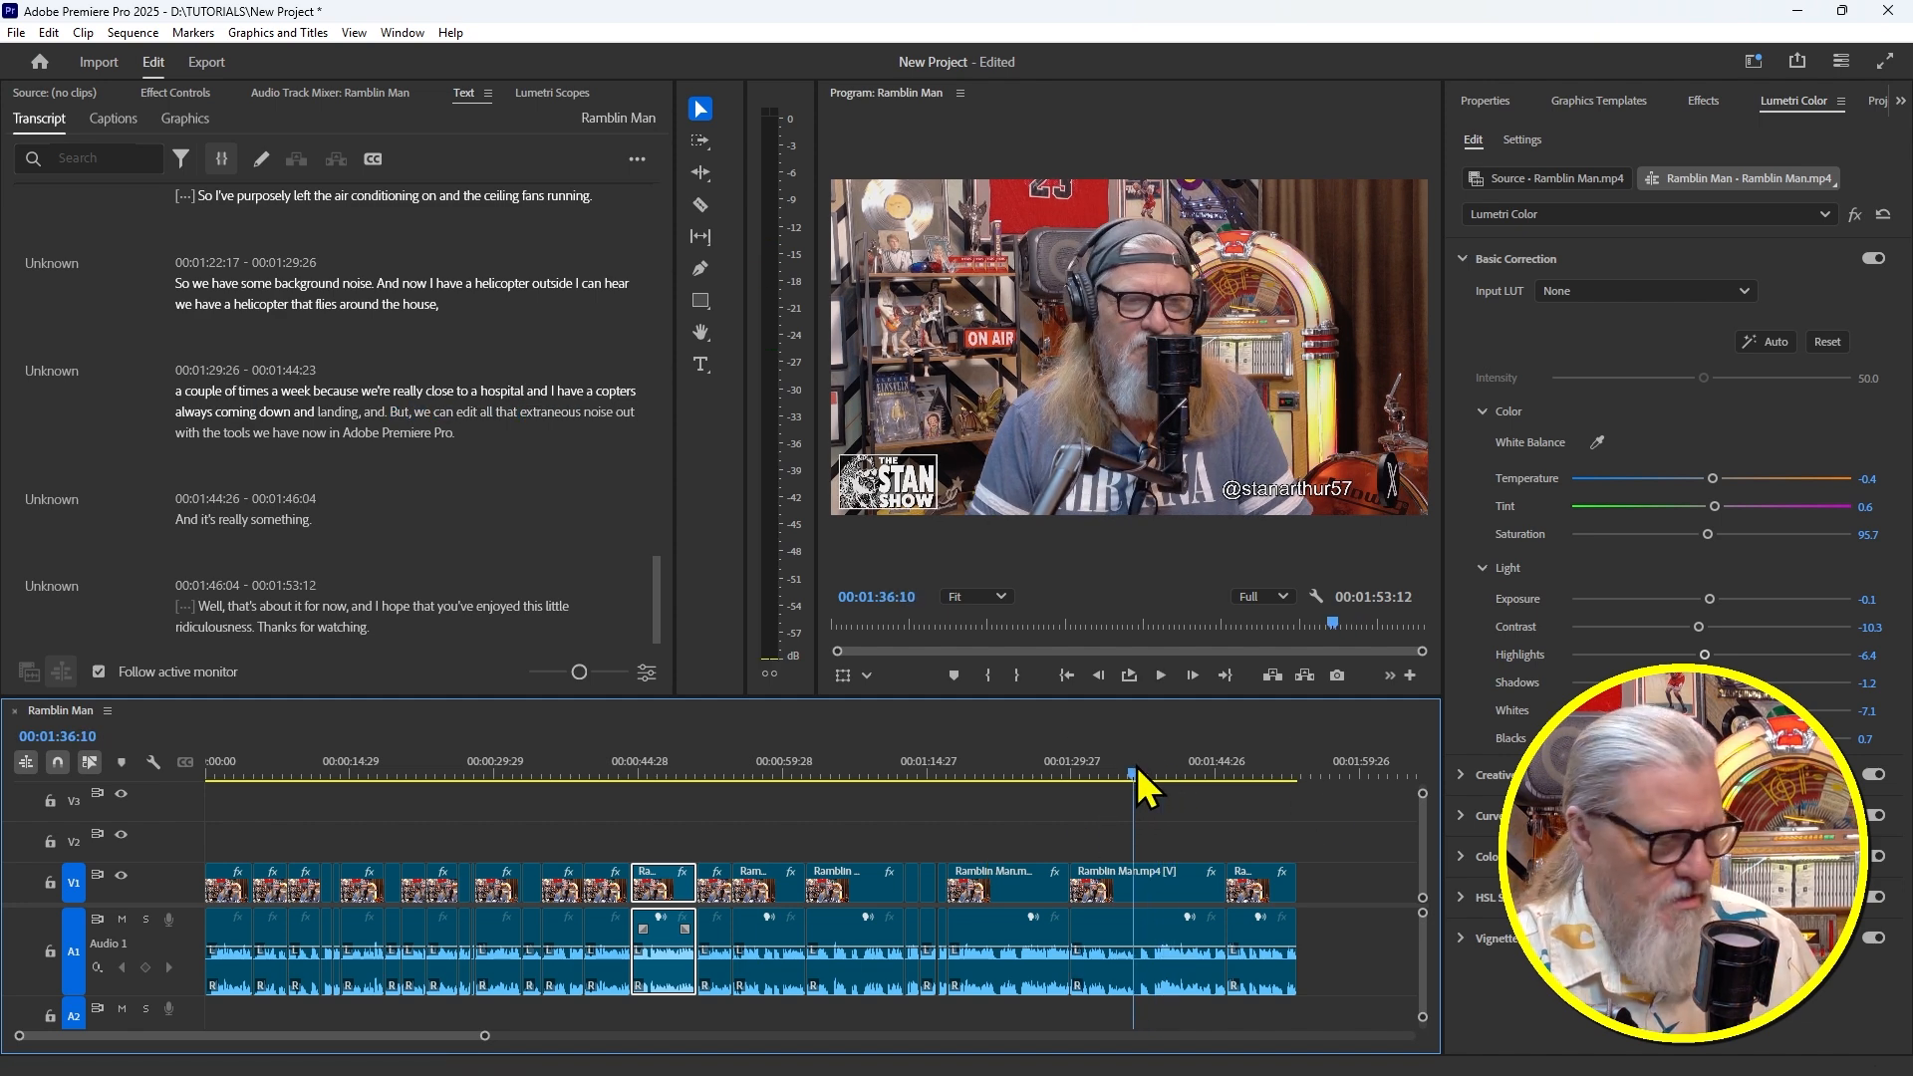
key(equal)
key(equal)
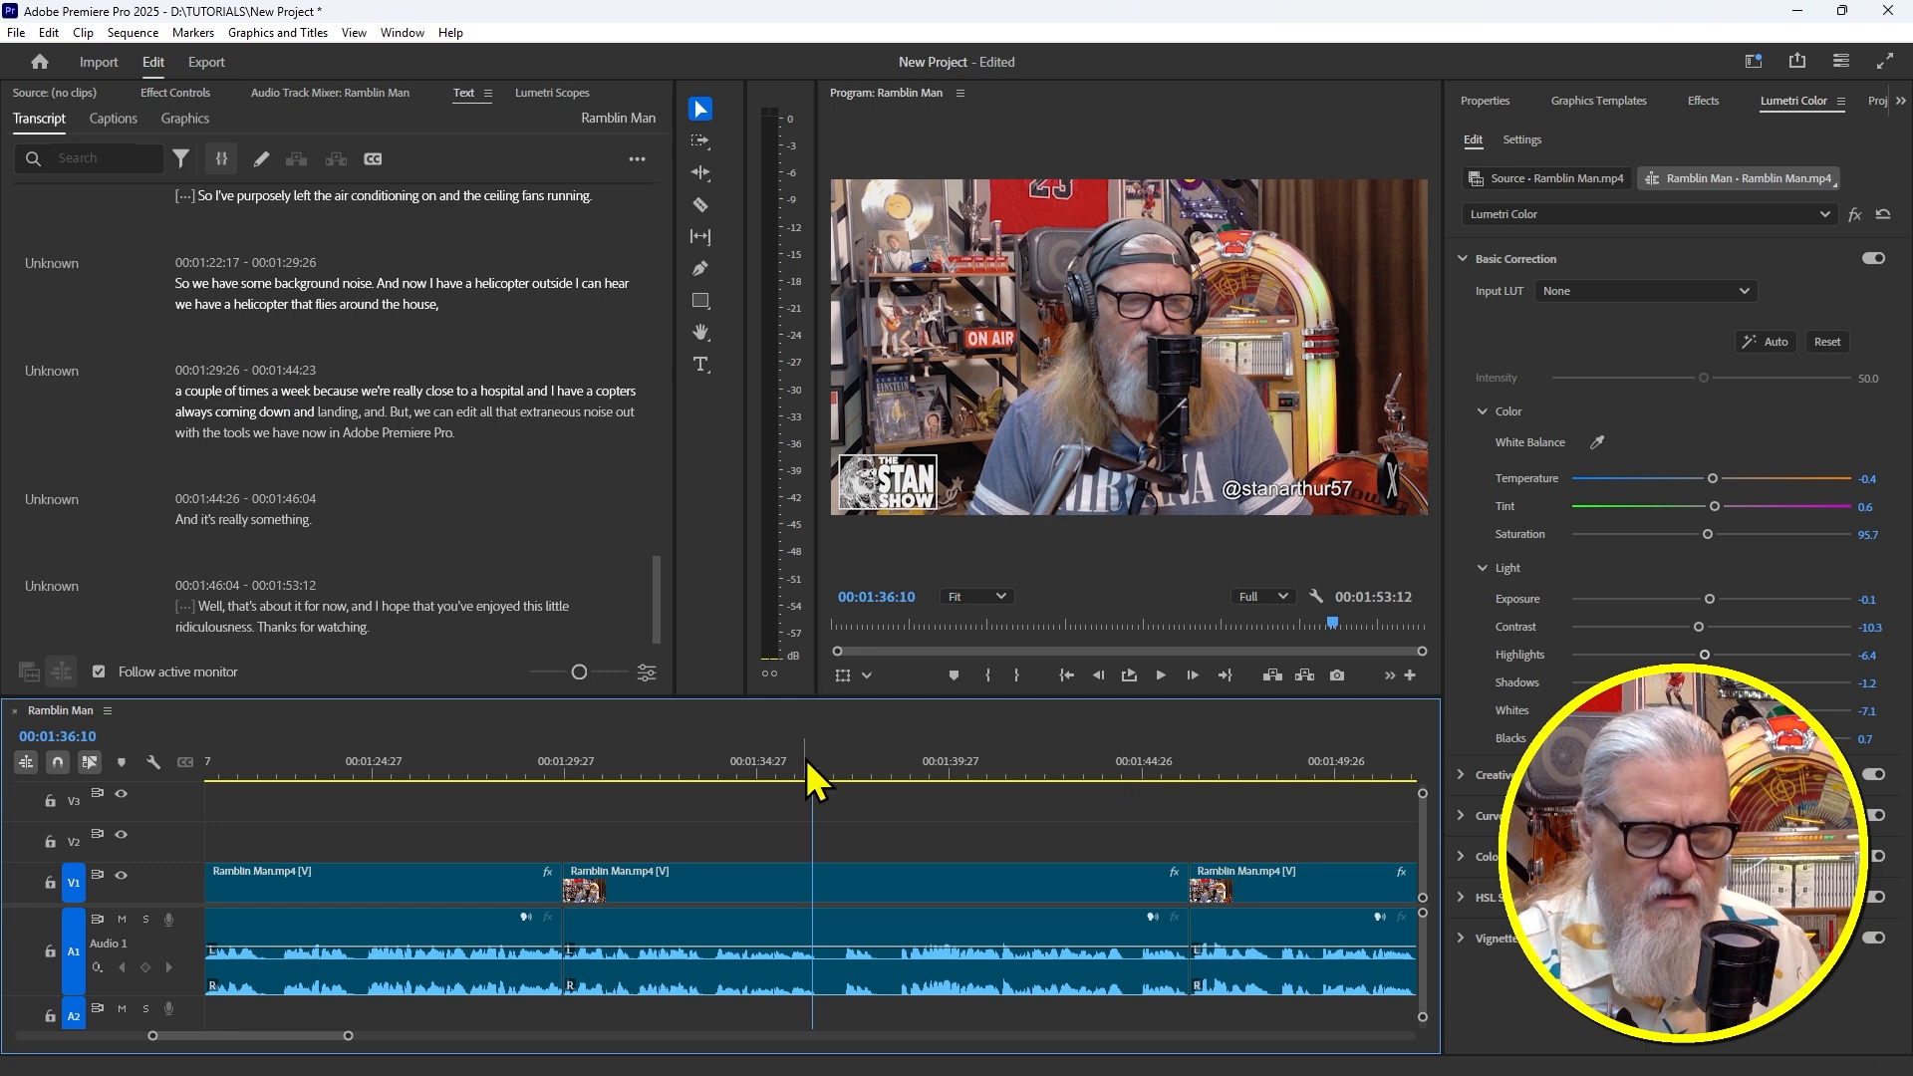
drag(803, 763, 780, 767)
key(space)
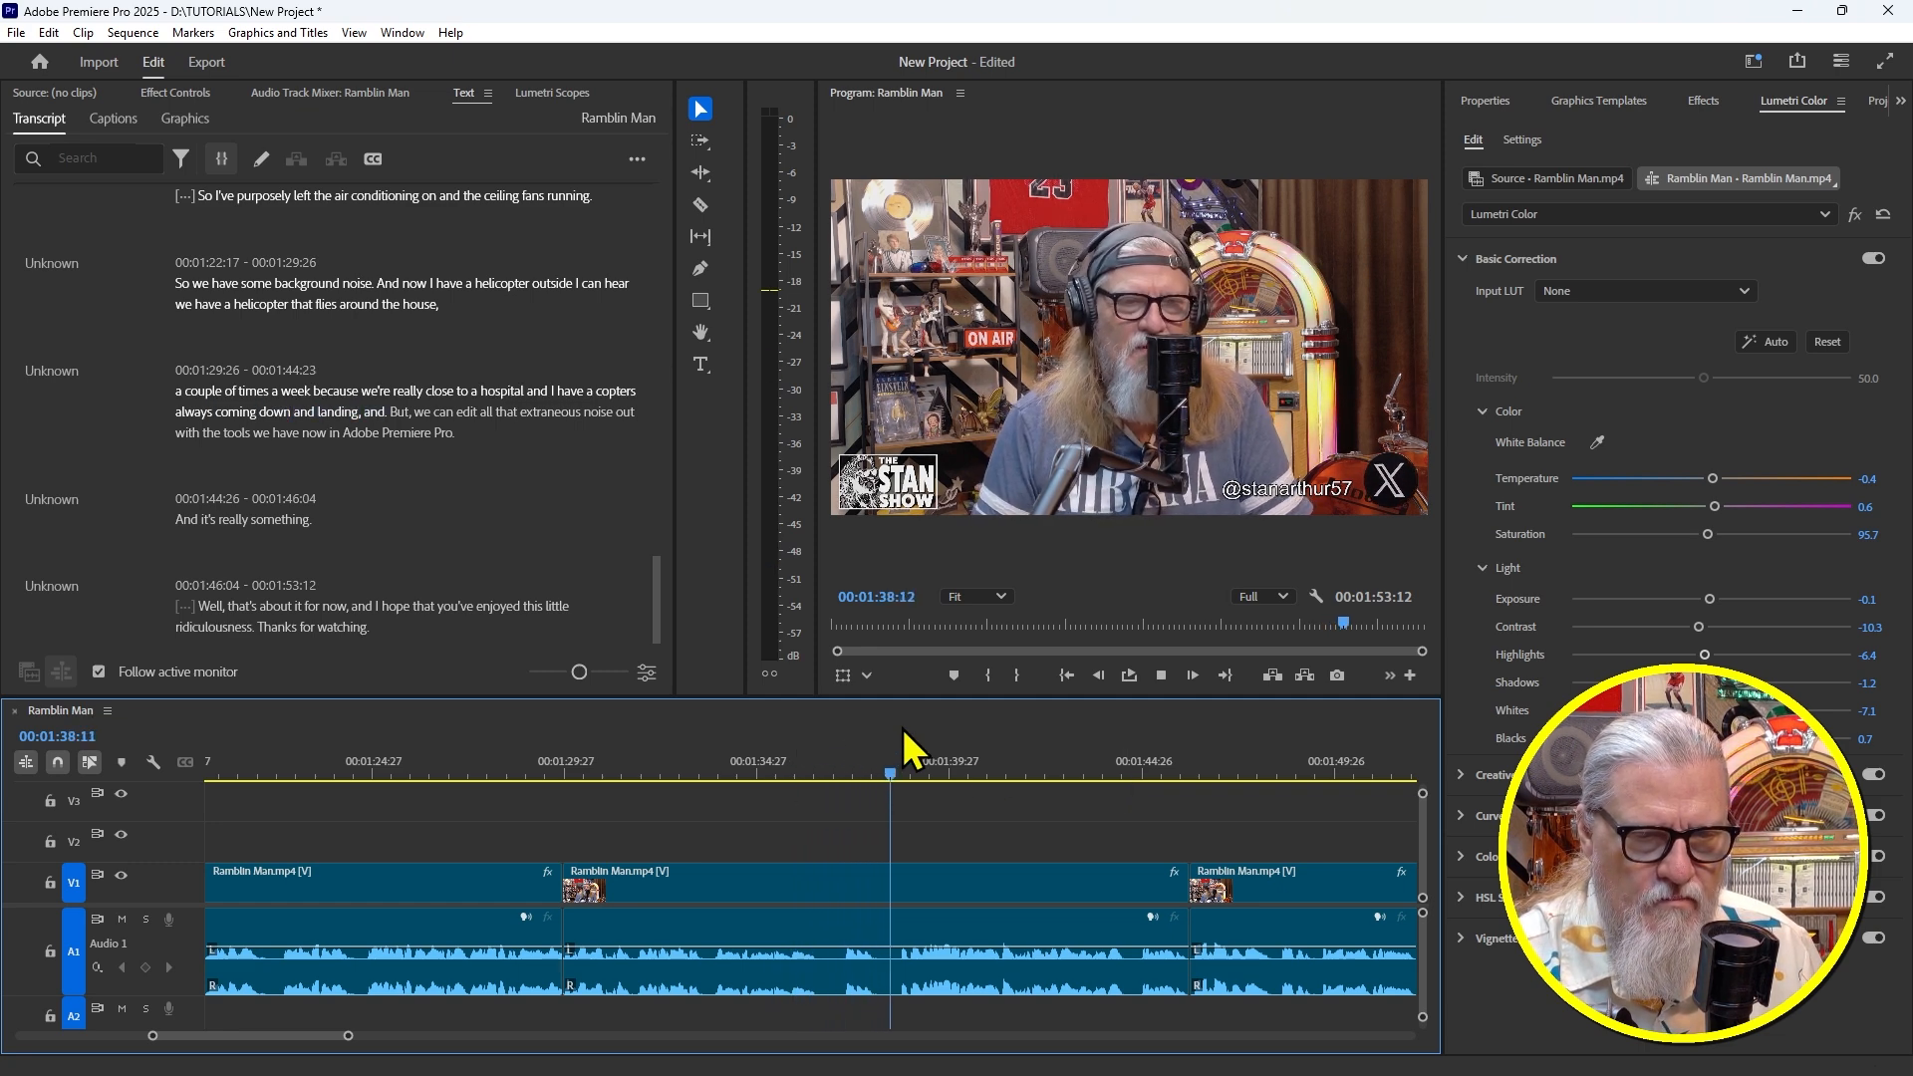
click(783, 750)
drag(786, 749, 886, 768)
key(equal)
key(equal)
key(equal)
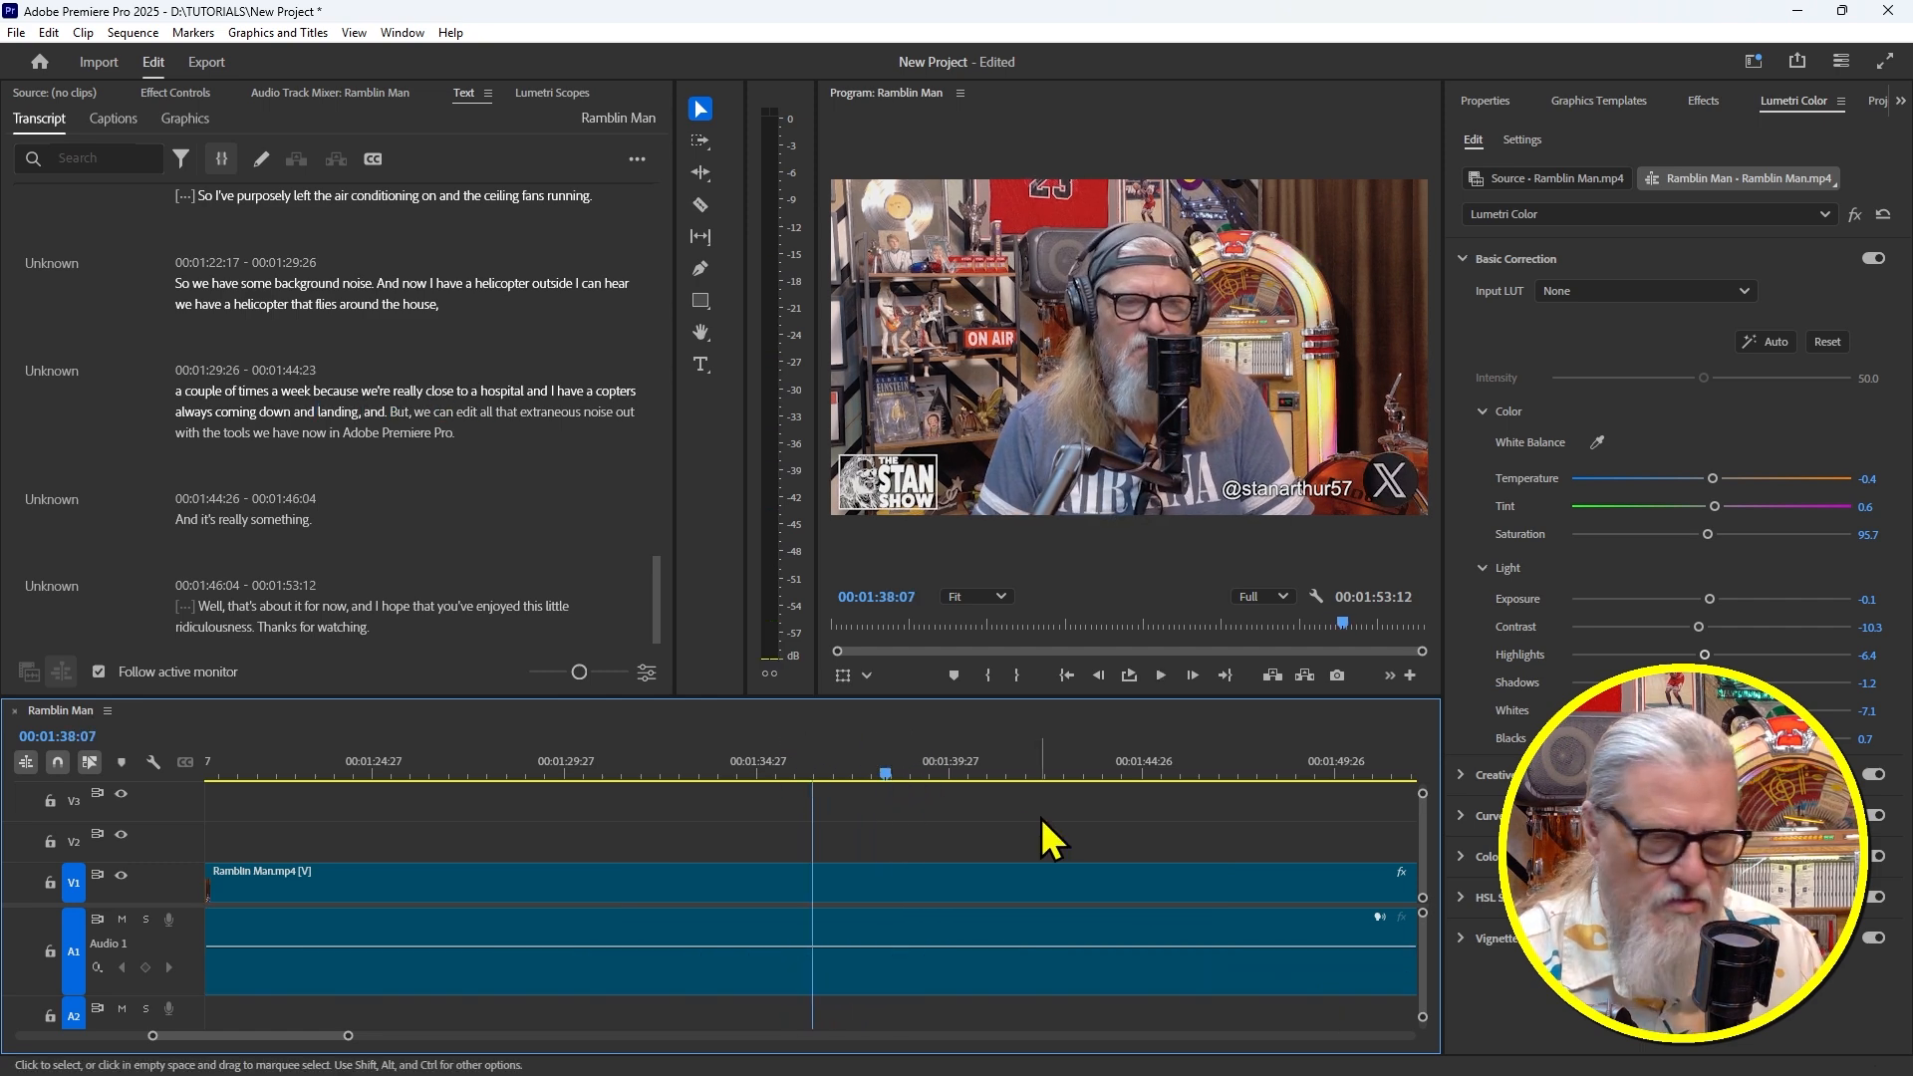
Split the clip at 00:01:39:05 and ripple-delete 'landing, and. But,' back to 00:01:36:20
key(space)
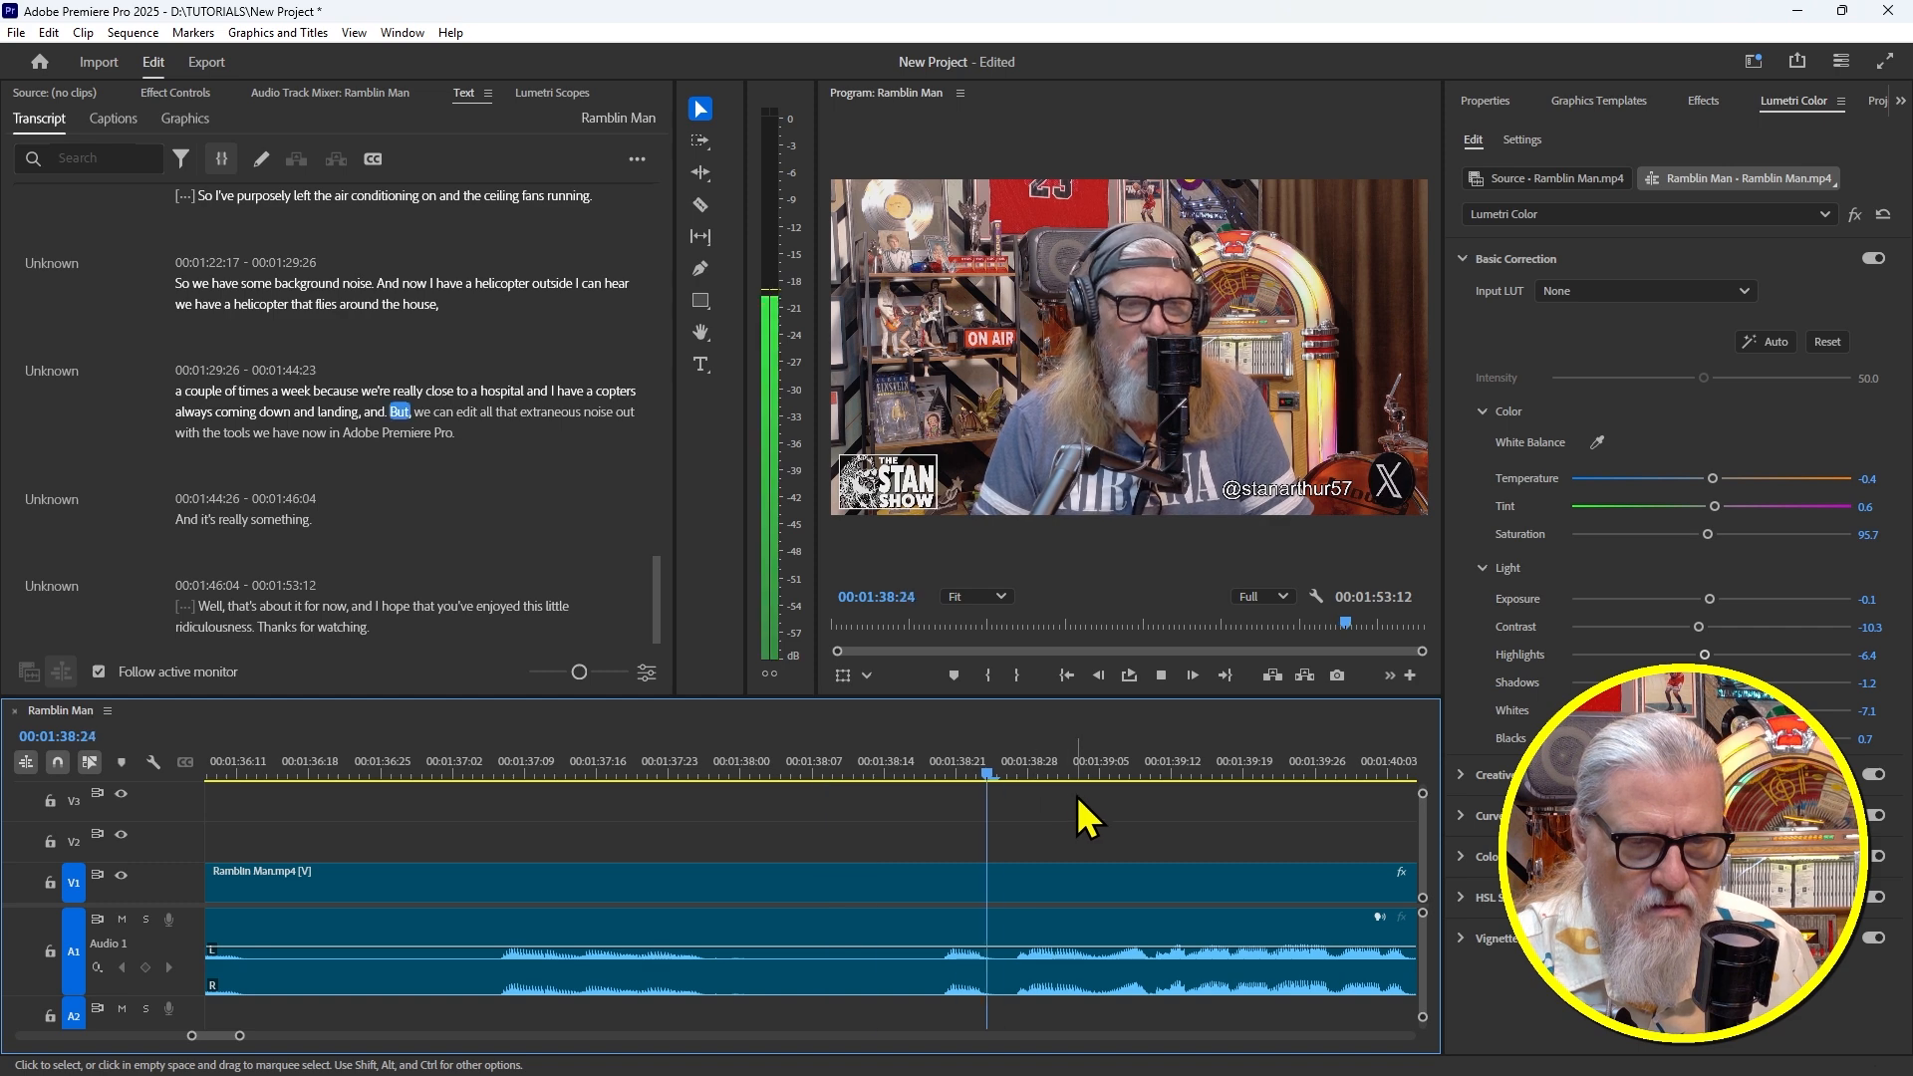
key(space)
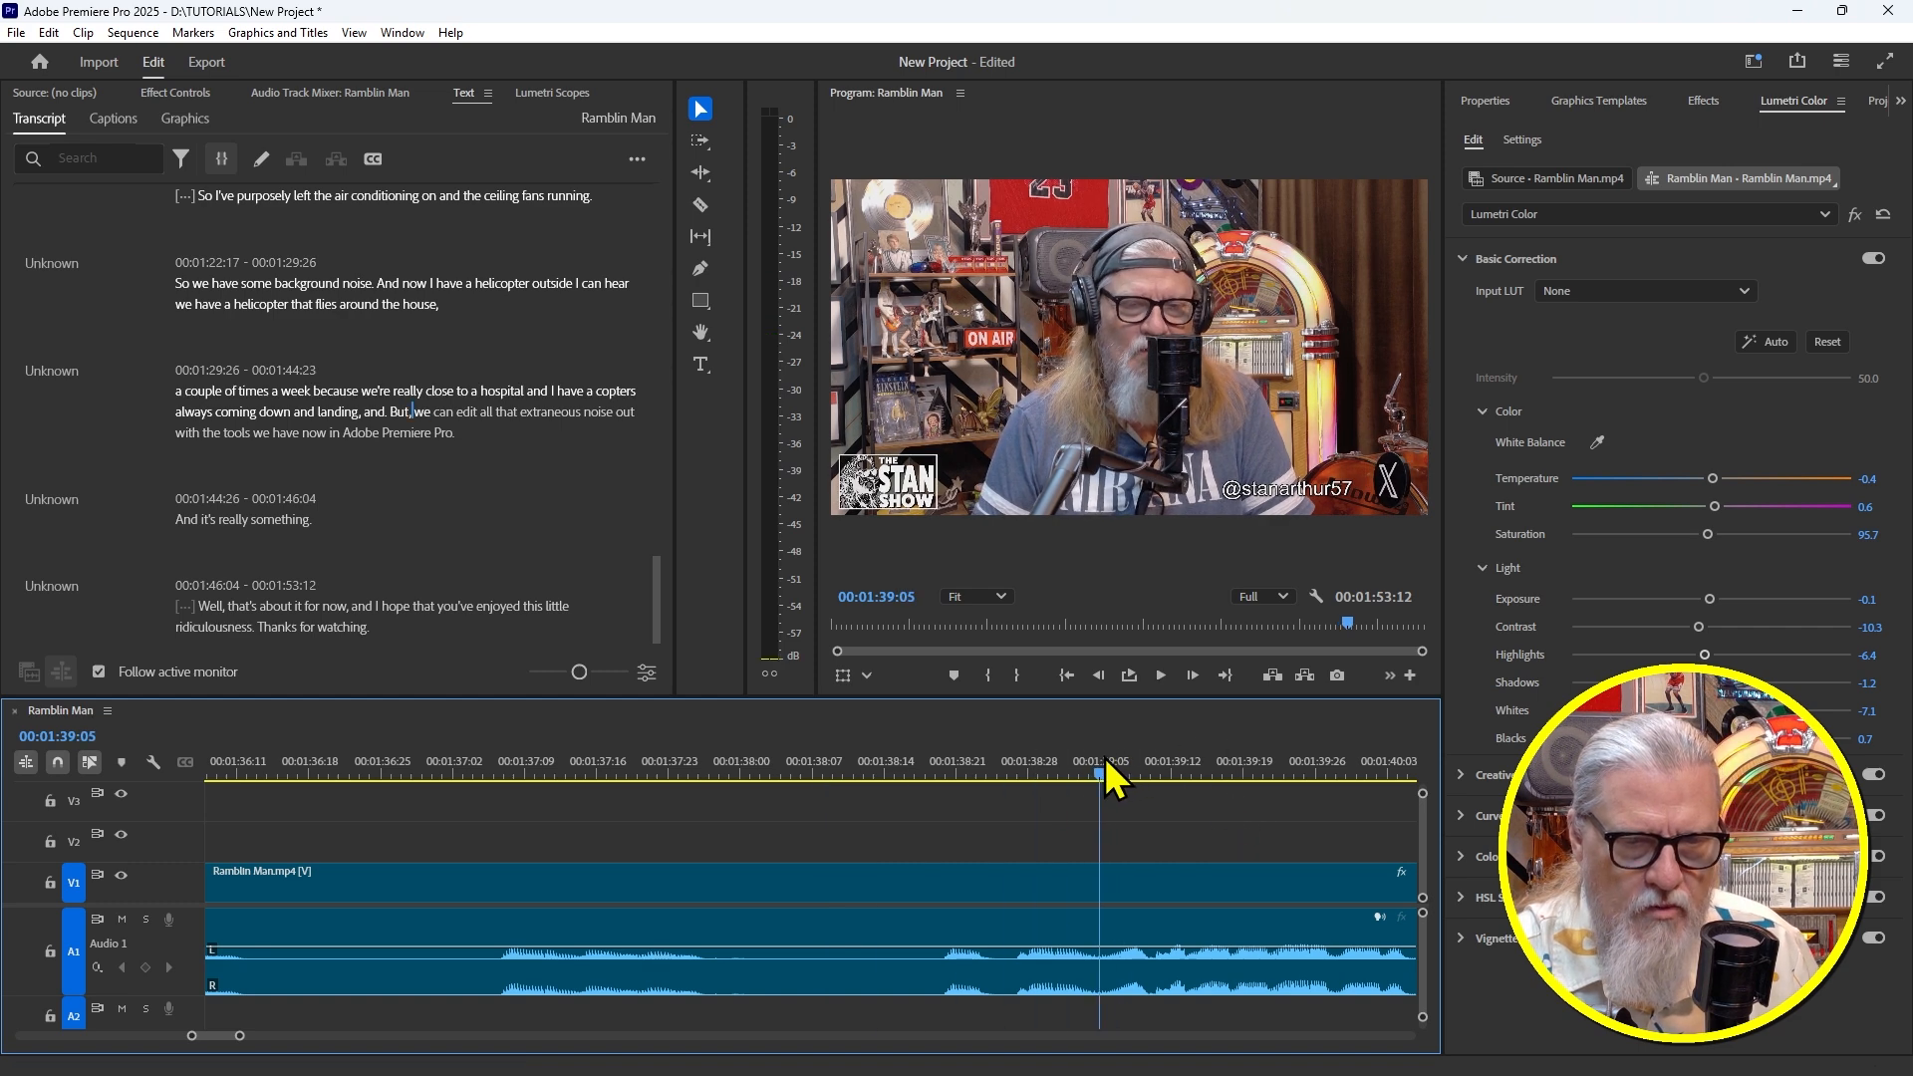
click(1102, 759)
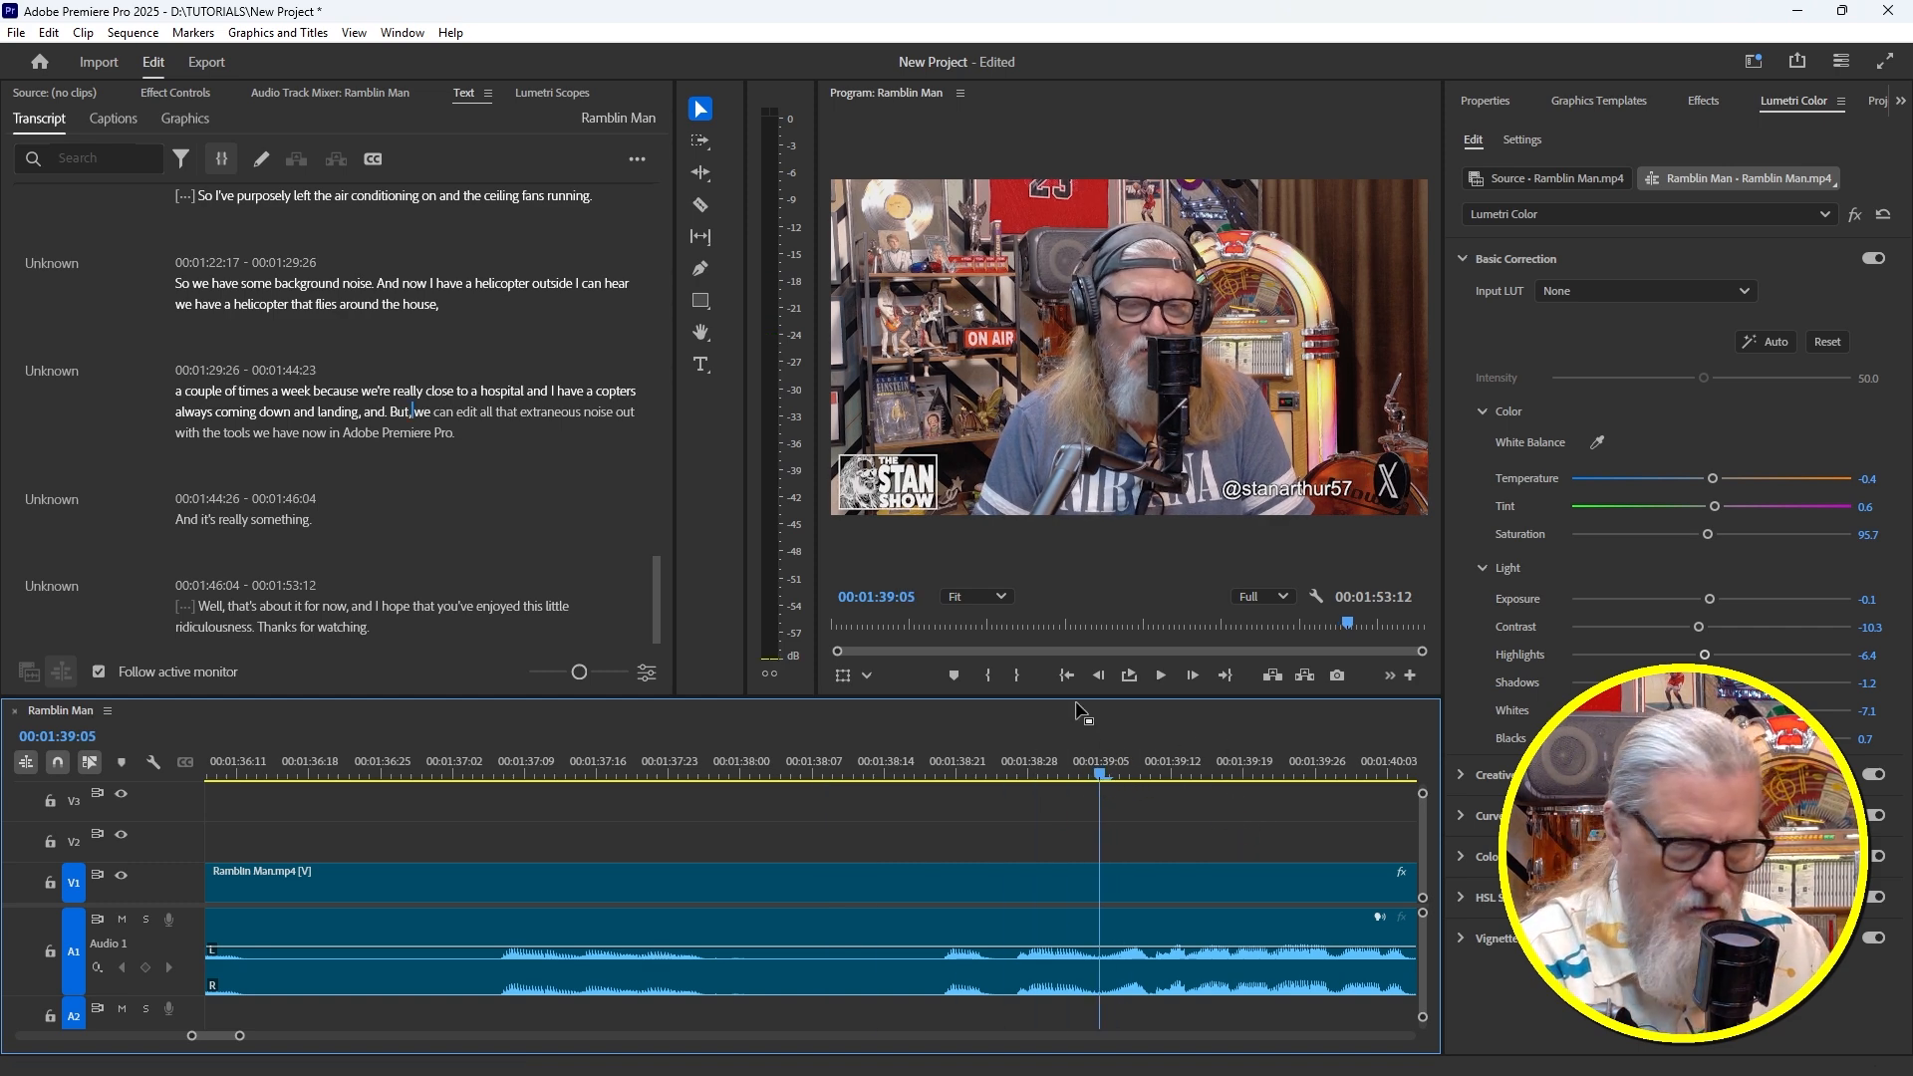
key(ctrl+k)
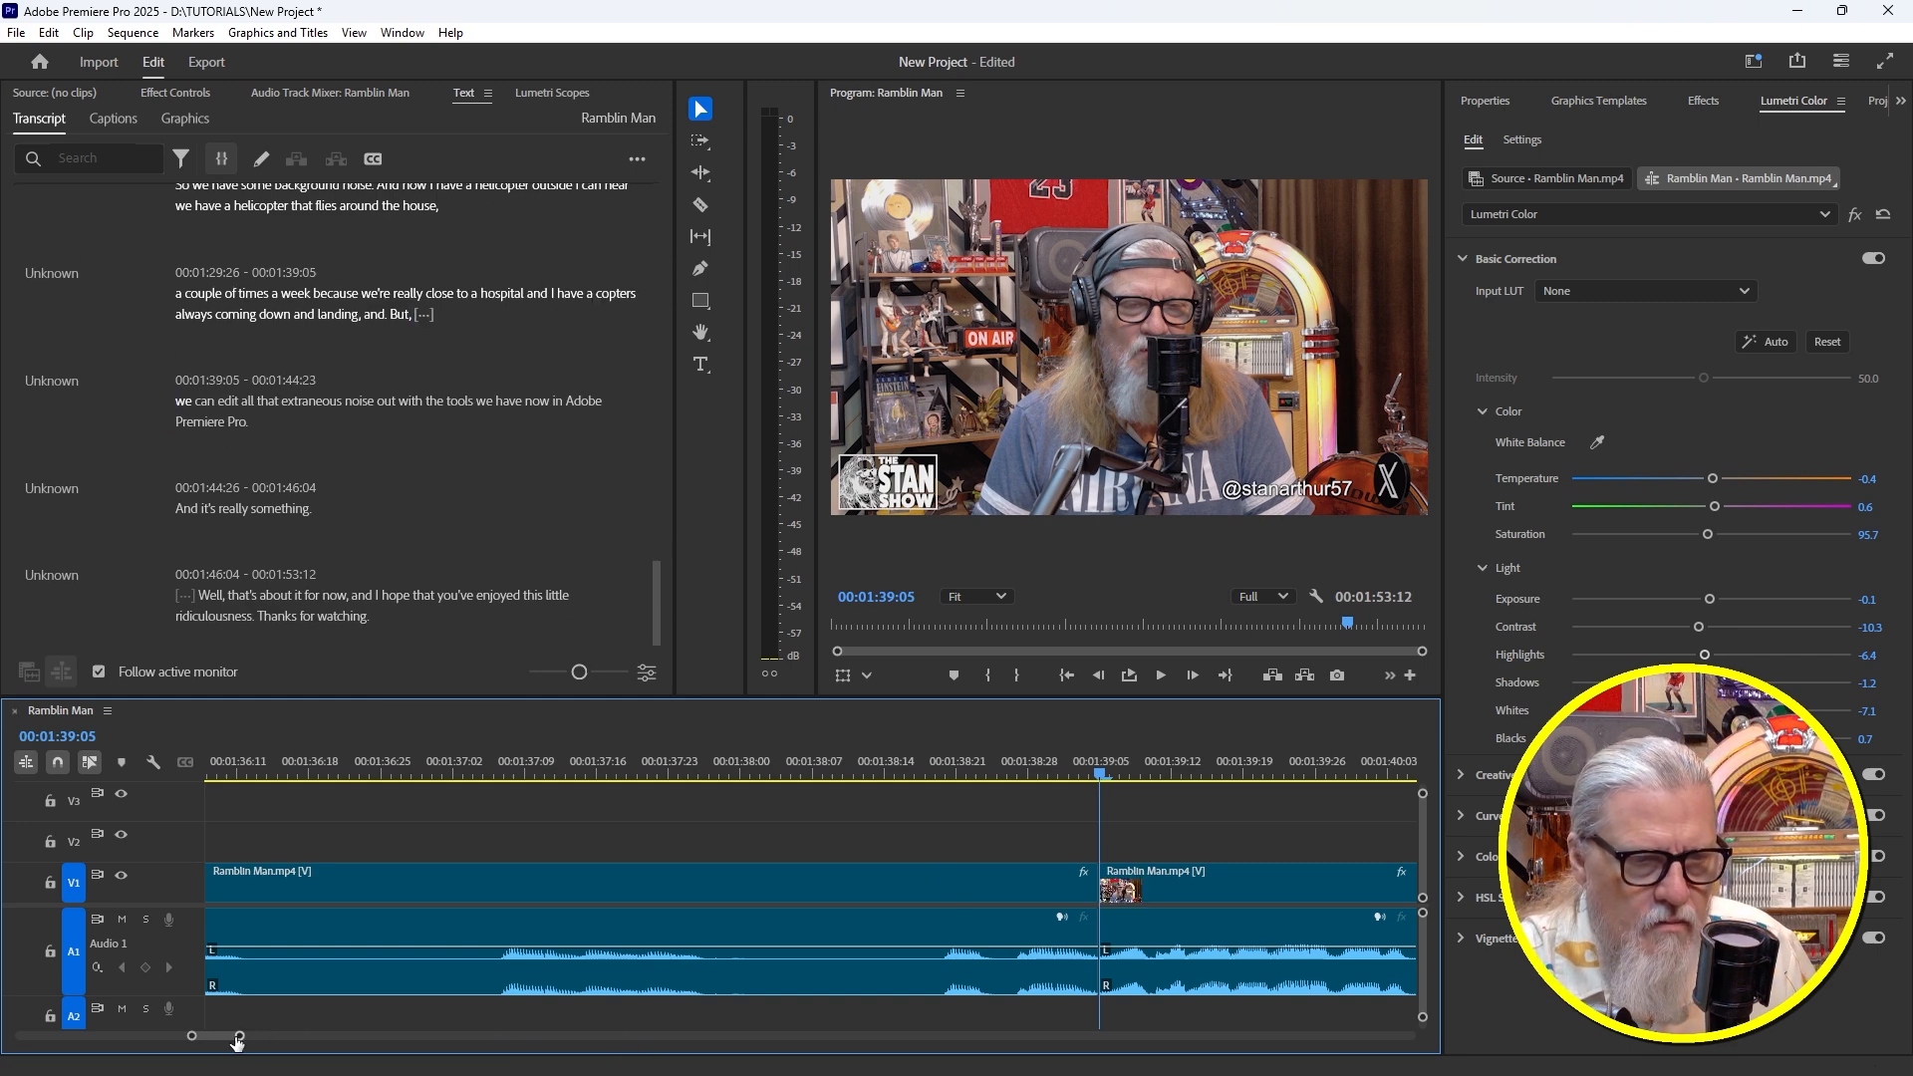
drag(242, 1038, 281, 1046)
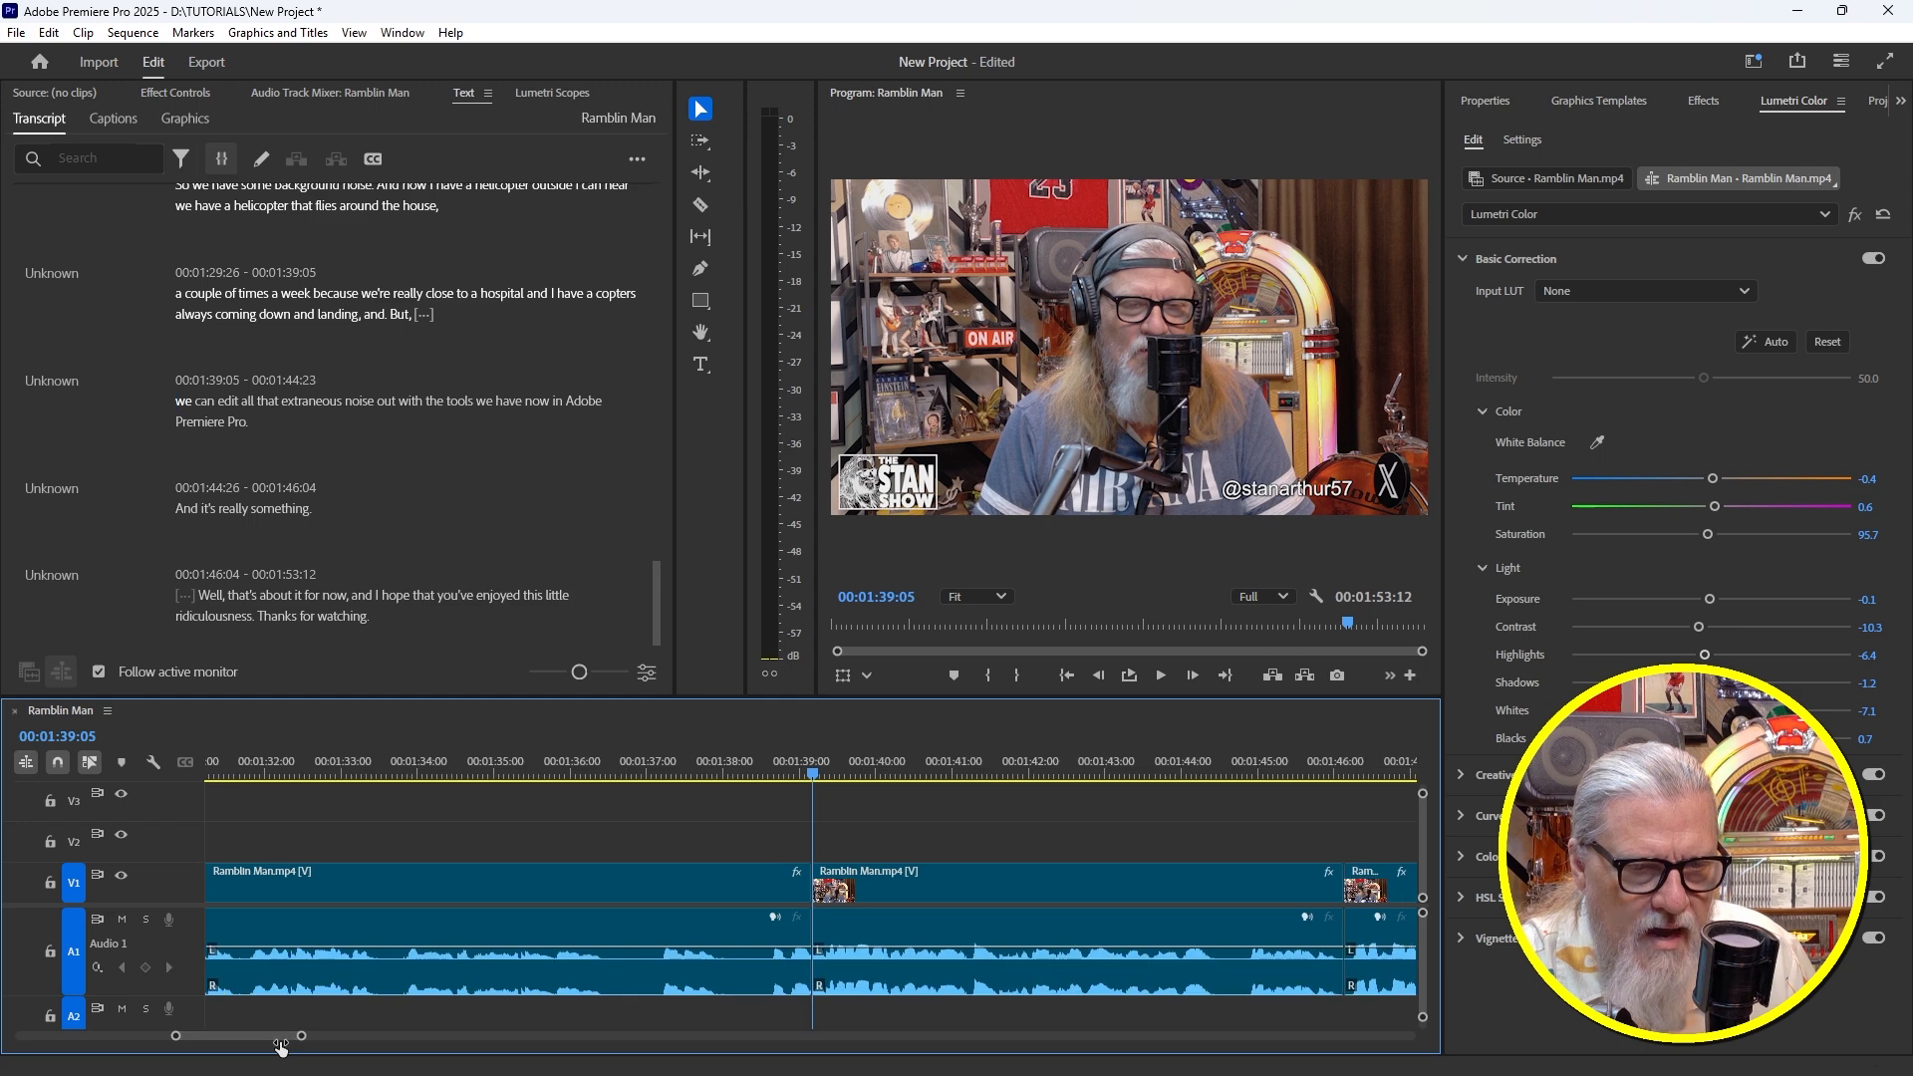
click(576, 749)
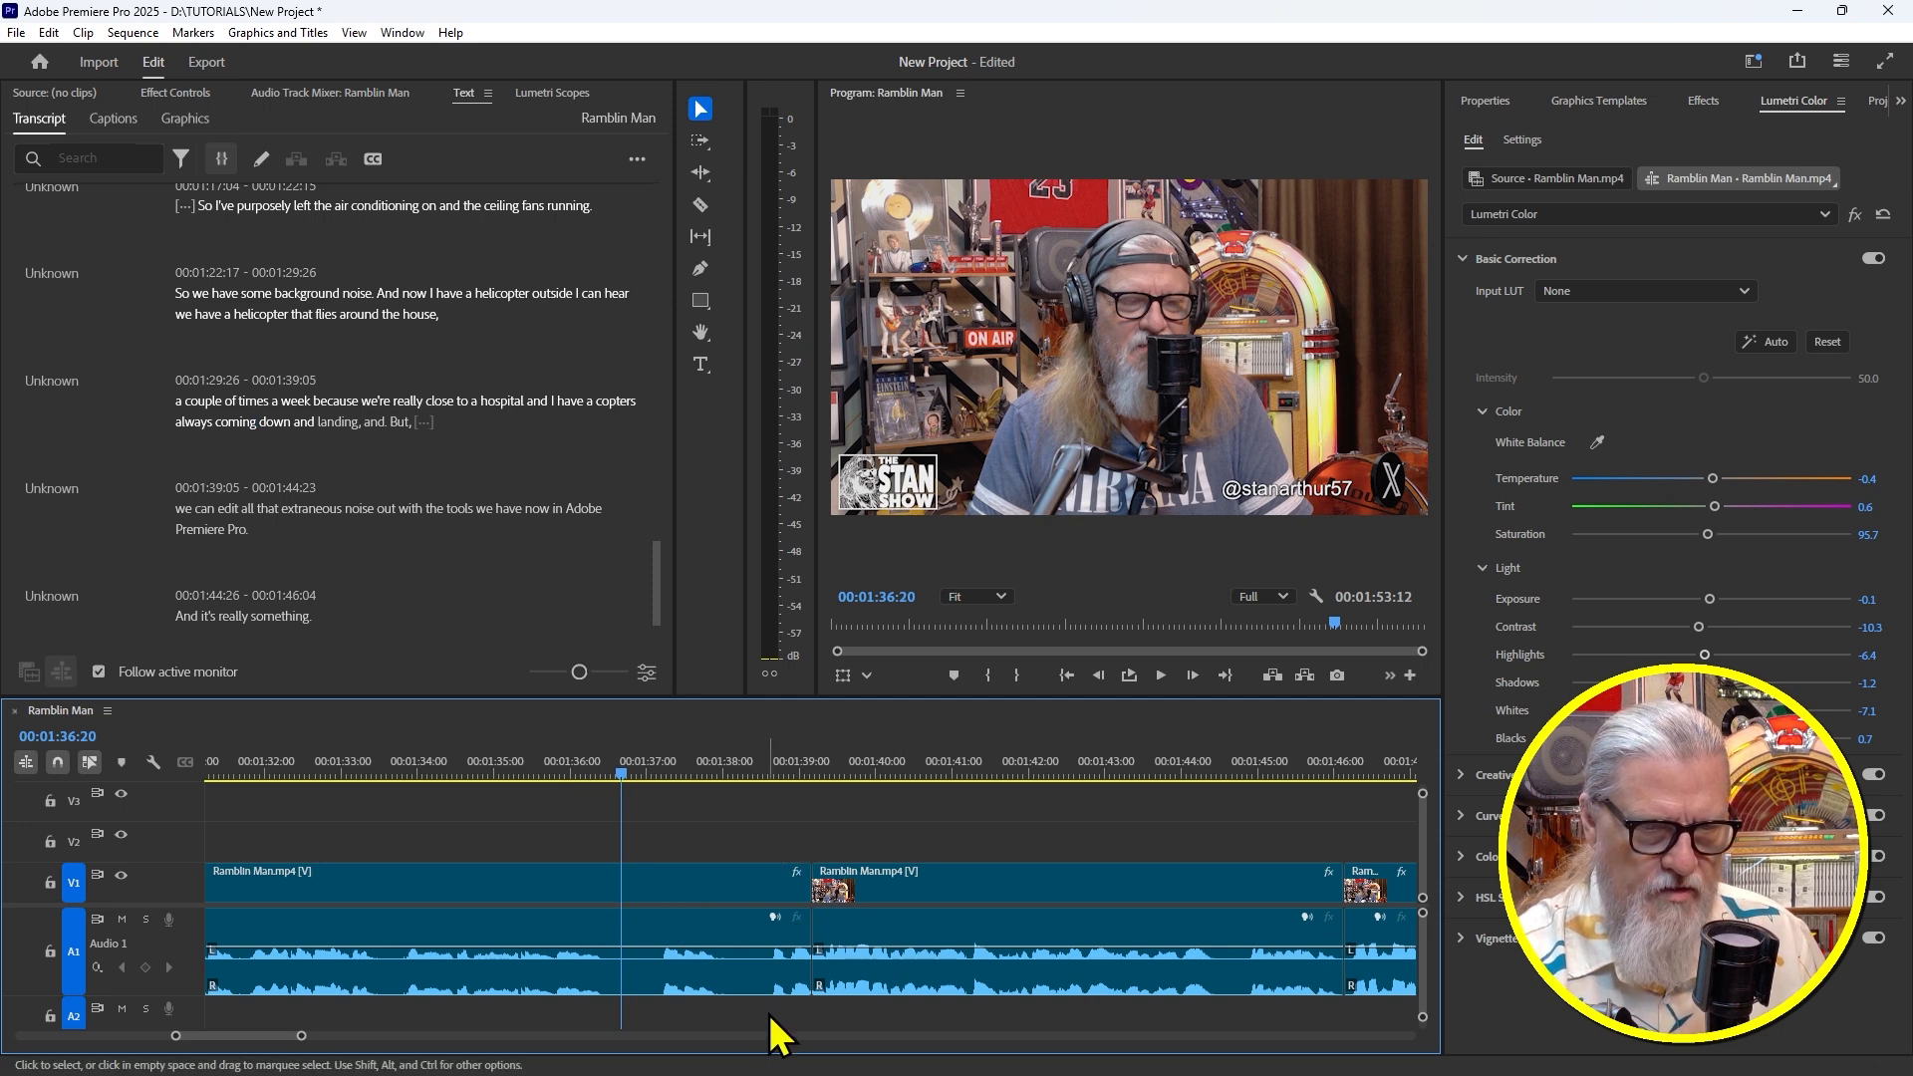
key(w)
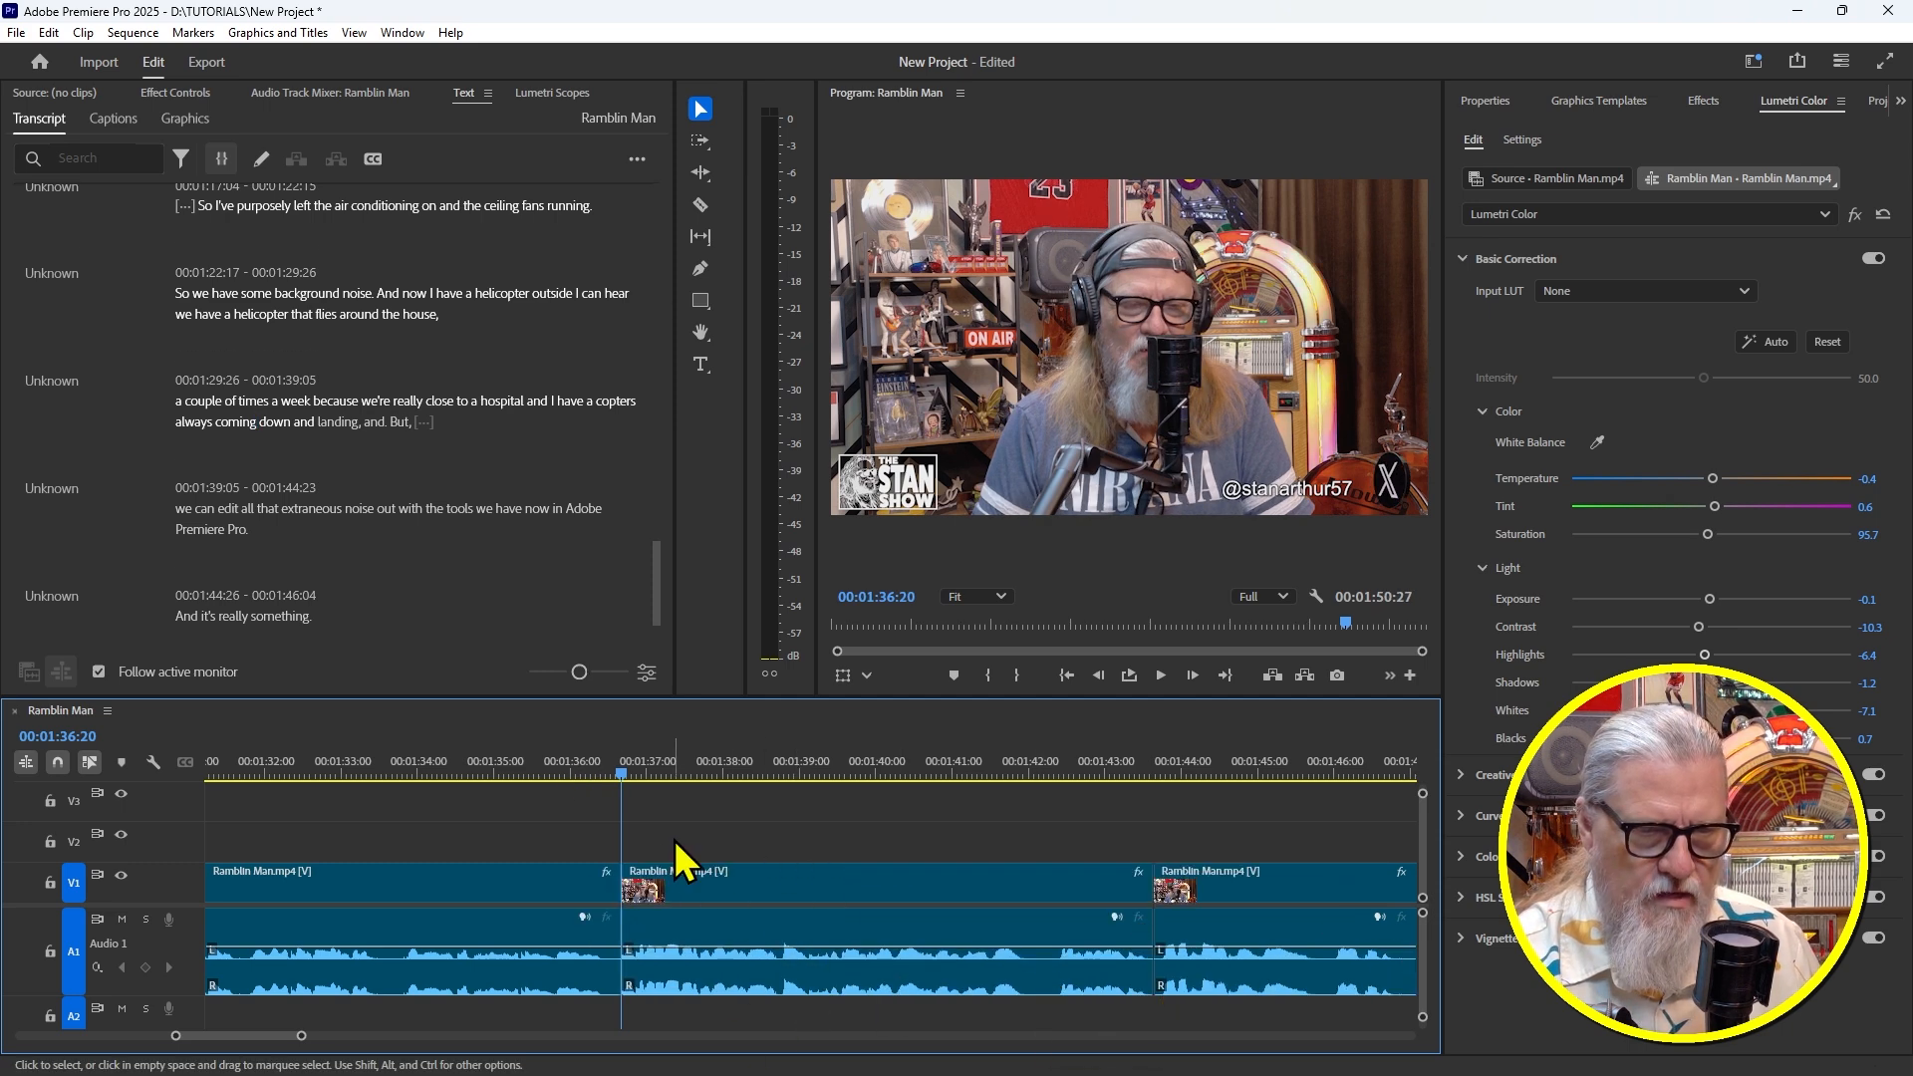
Replay the new cut, zoom out to the whole sequence, return to the start and select all clips
click(528, 762)
key(space)
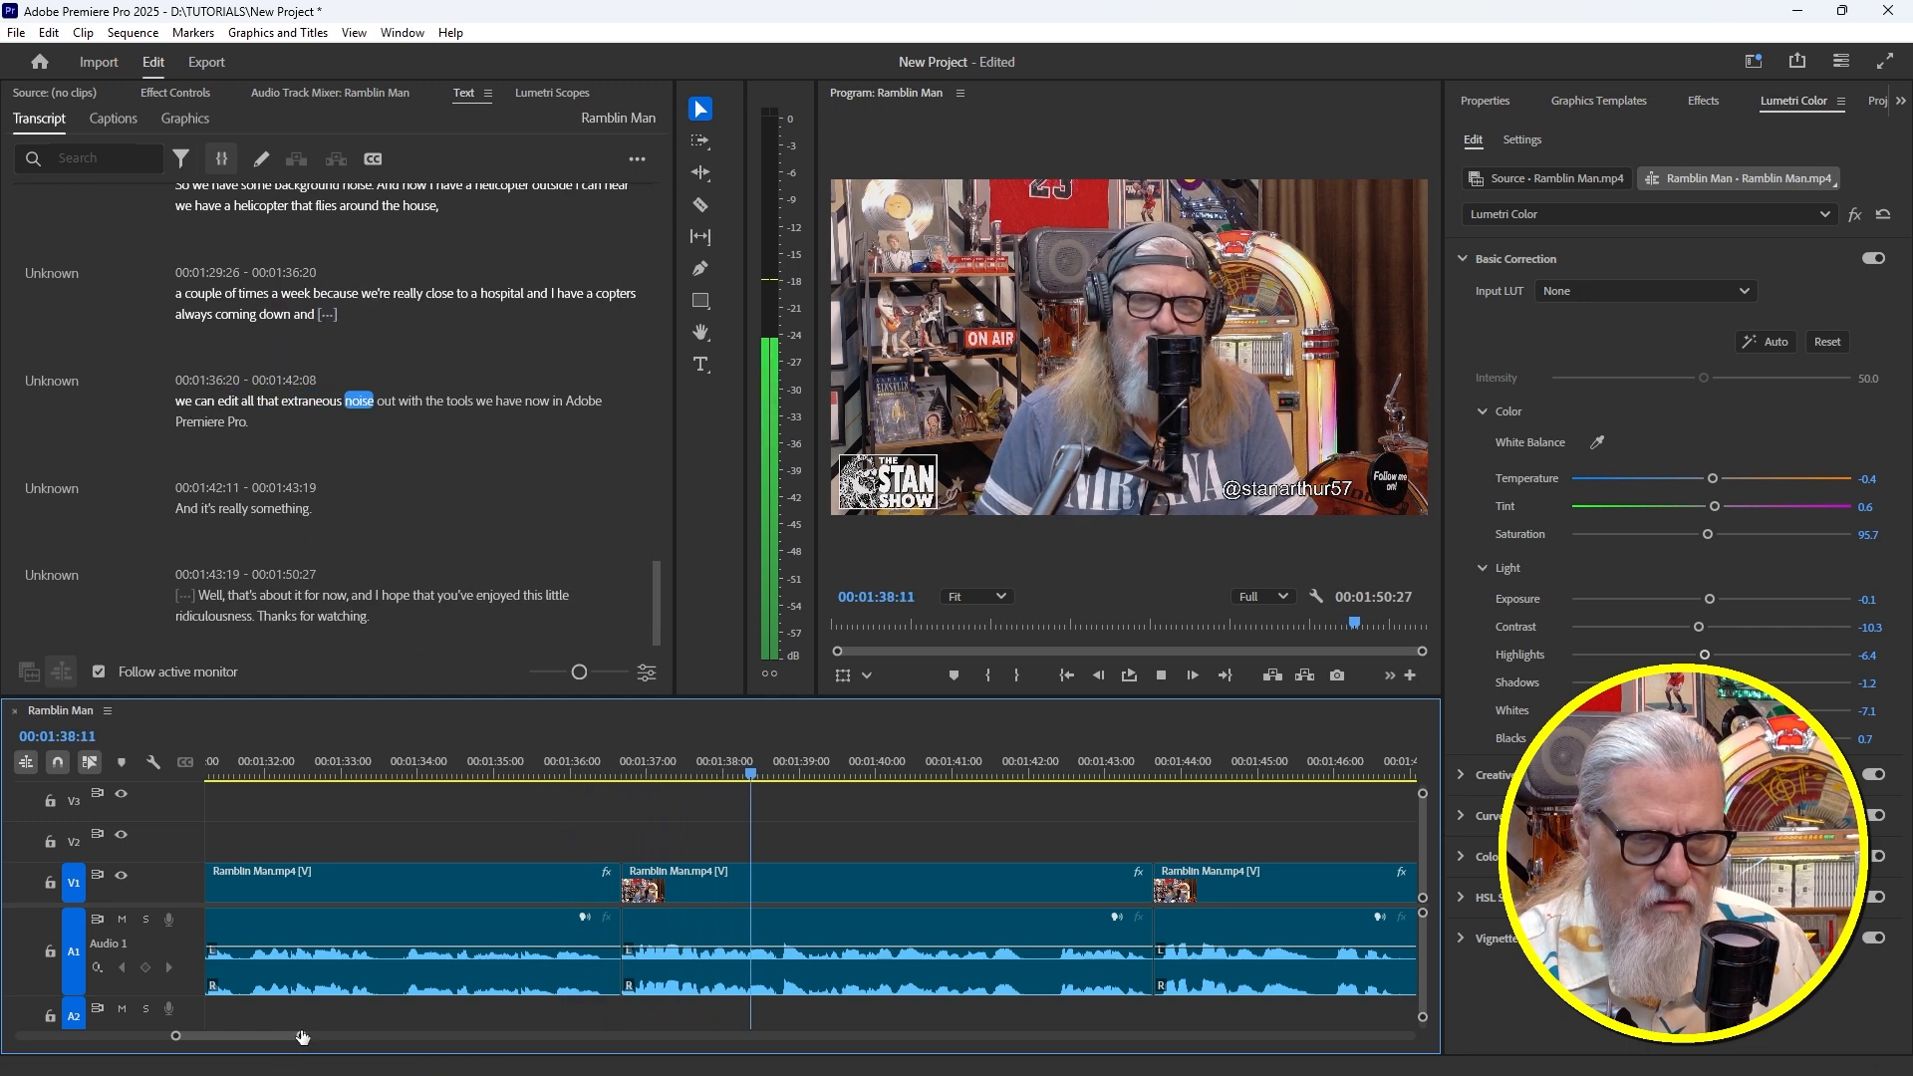
drag(302, 1038, 322, 1044)
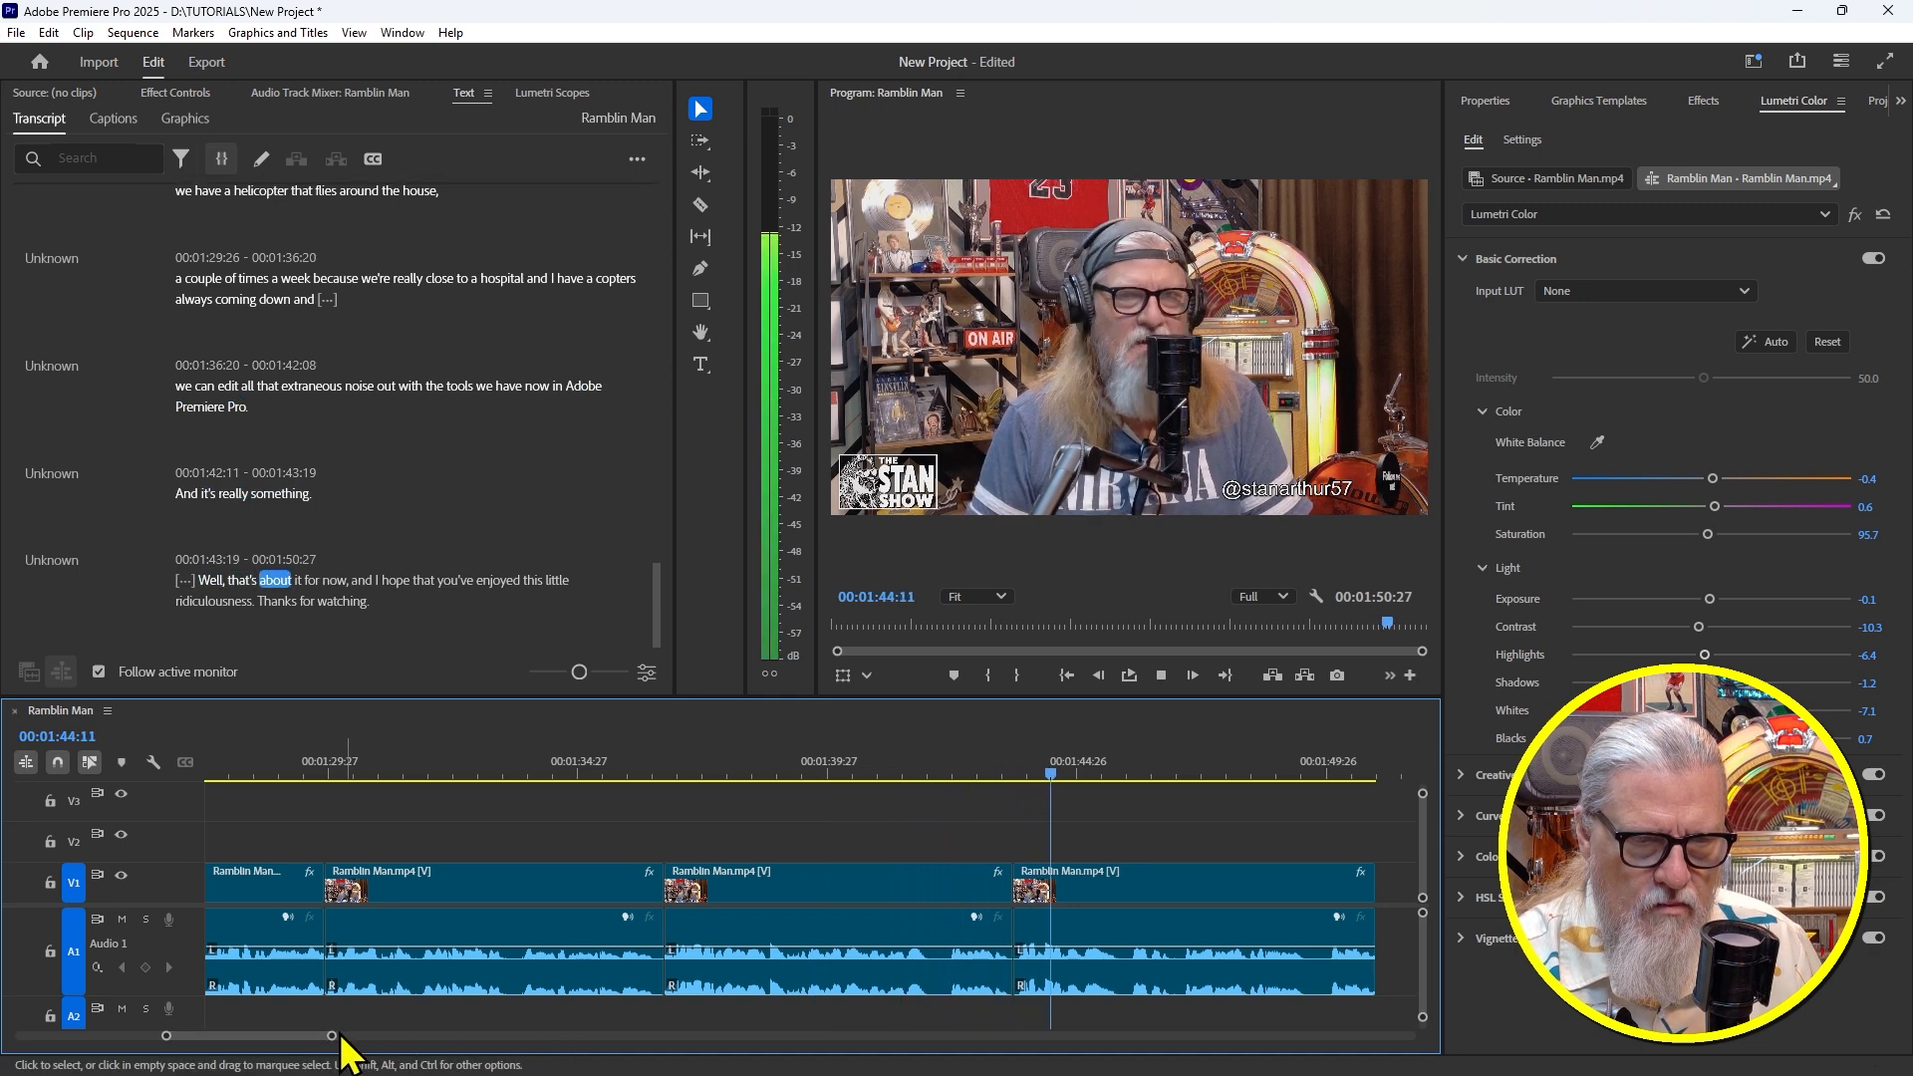
drag(341, 1037, 377, 1037)
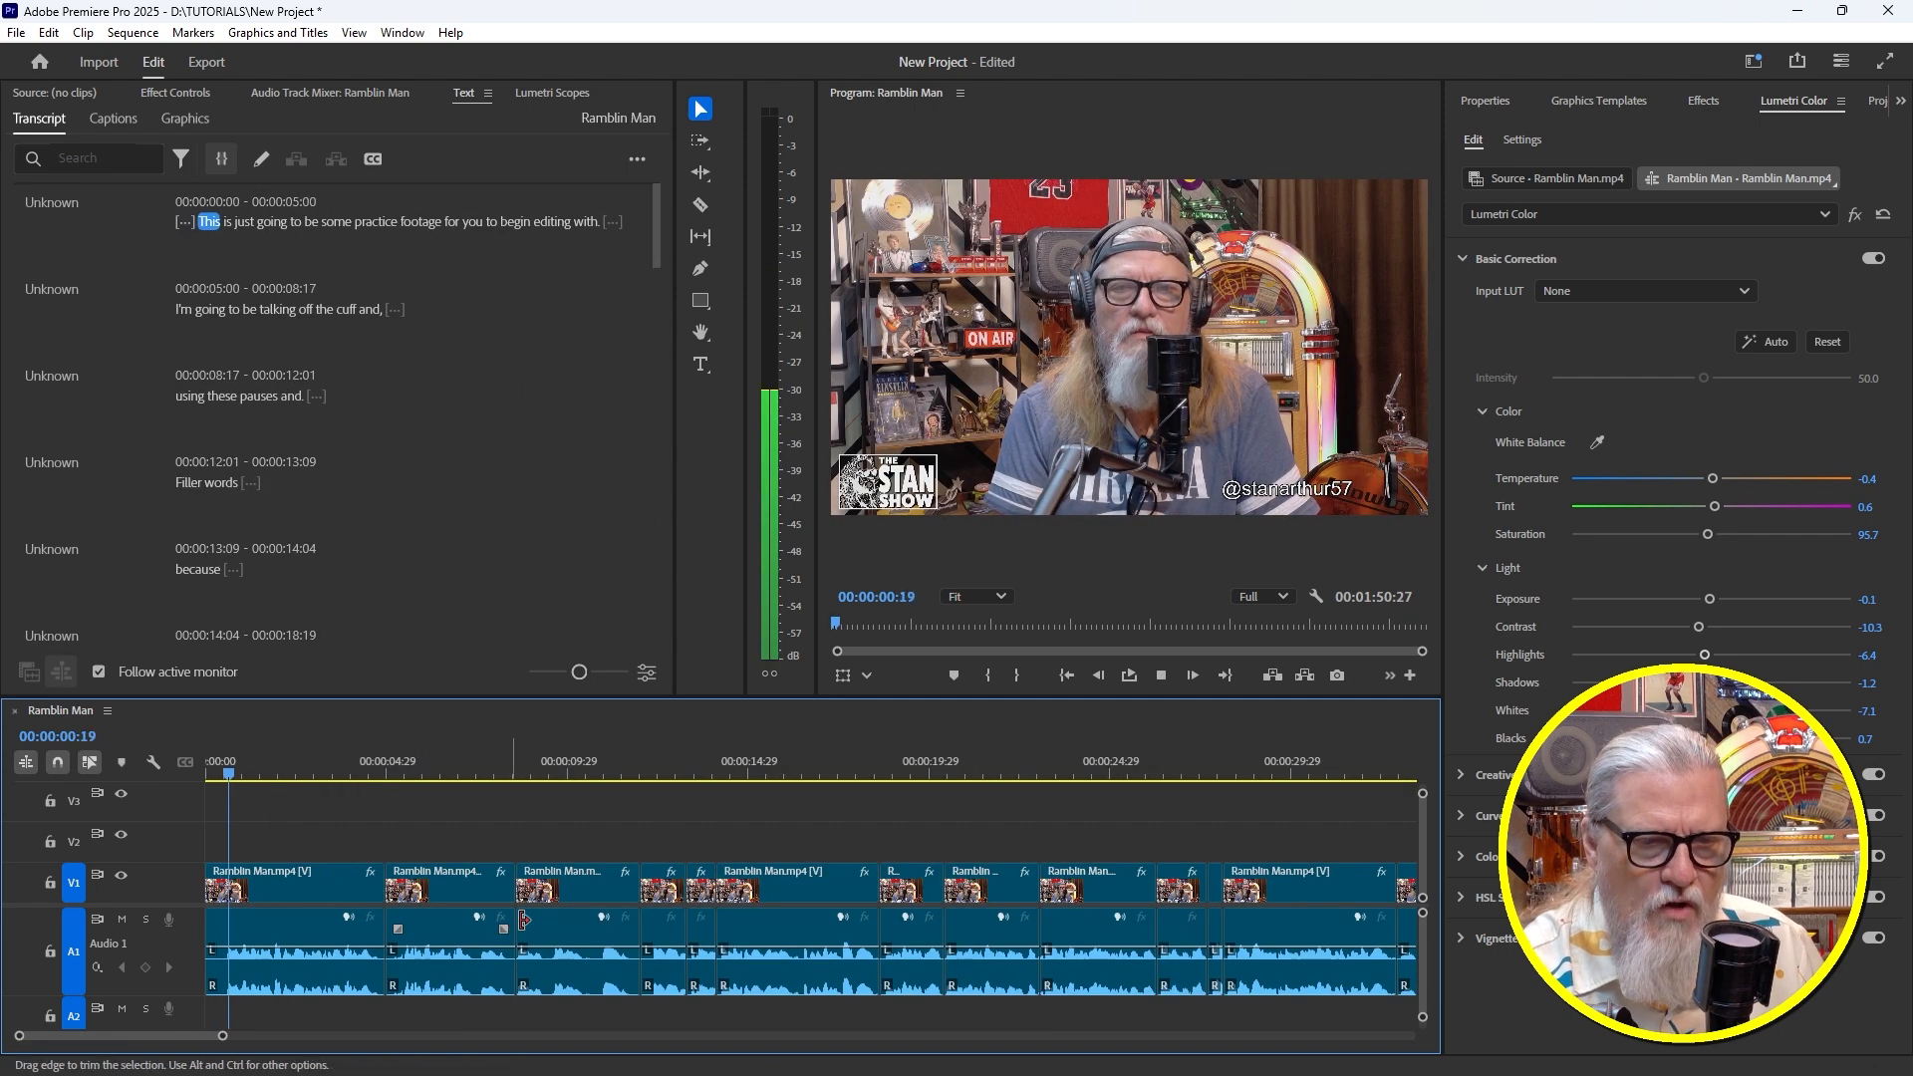
key(space)
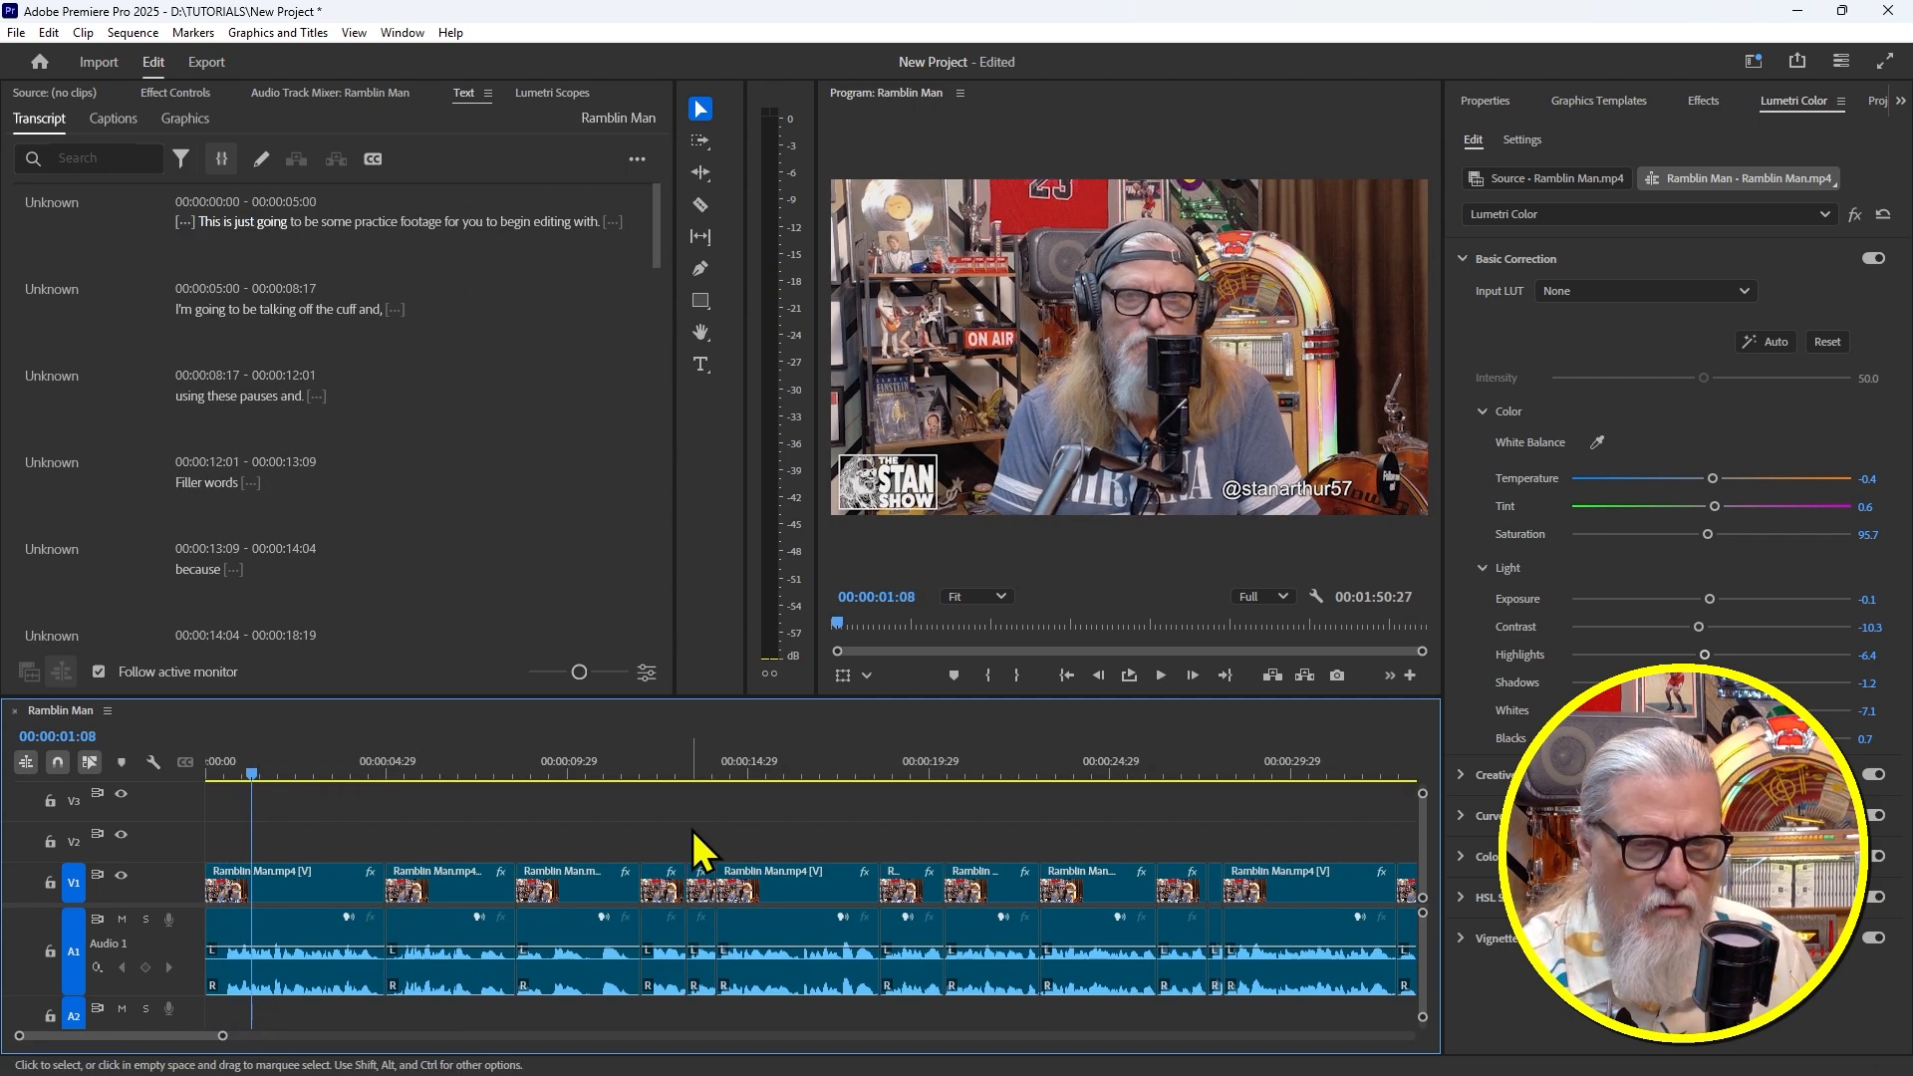
key(minus)
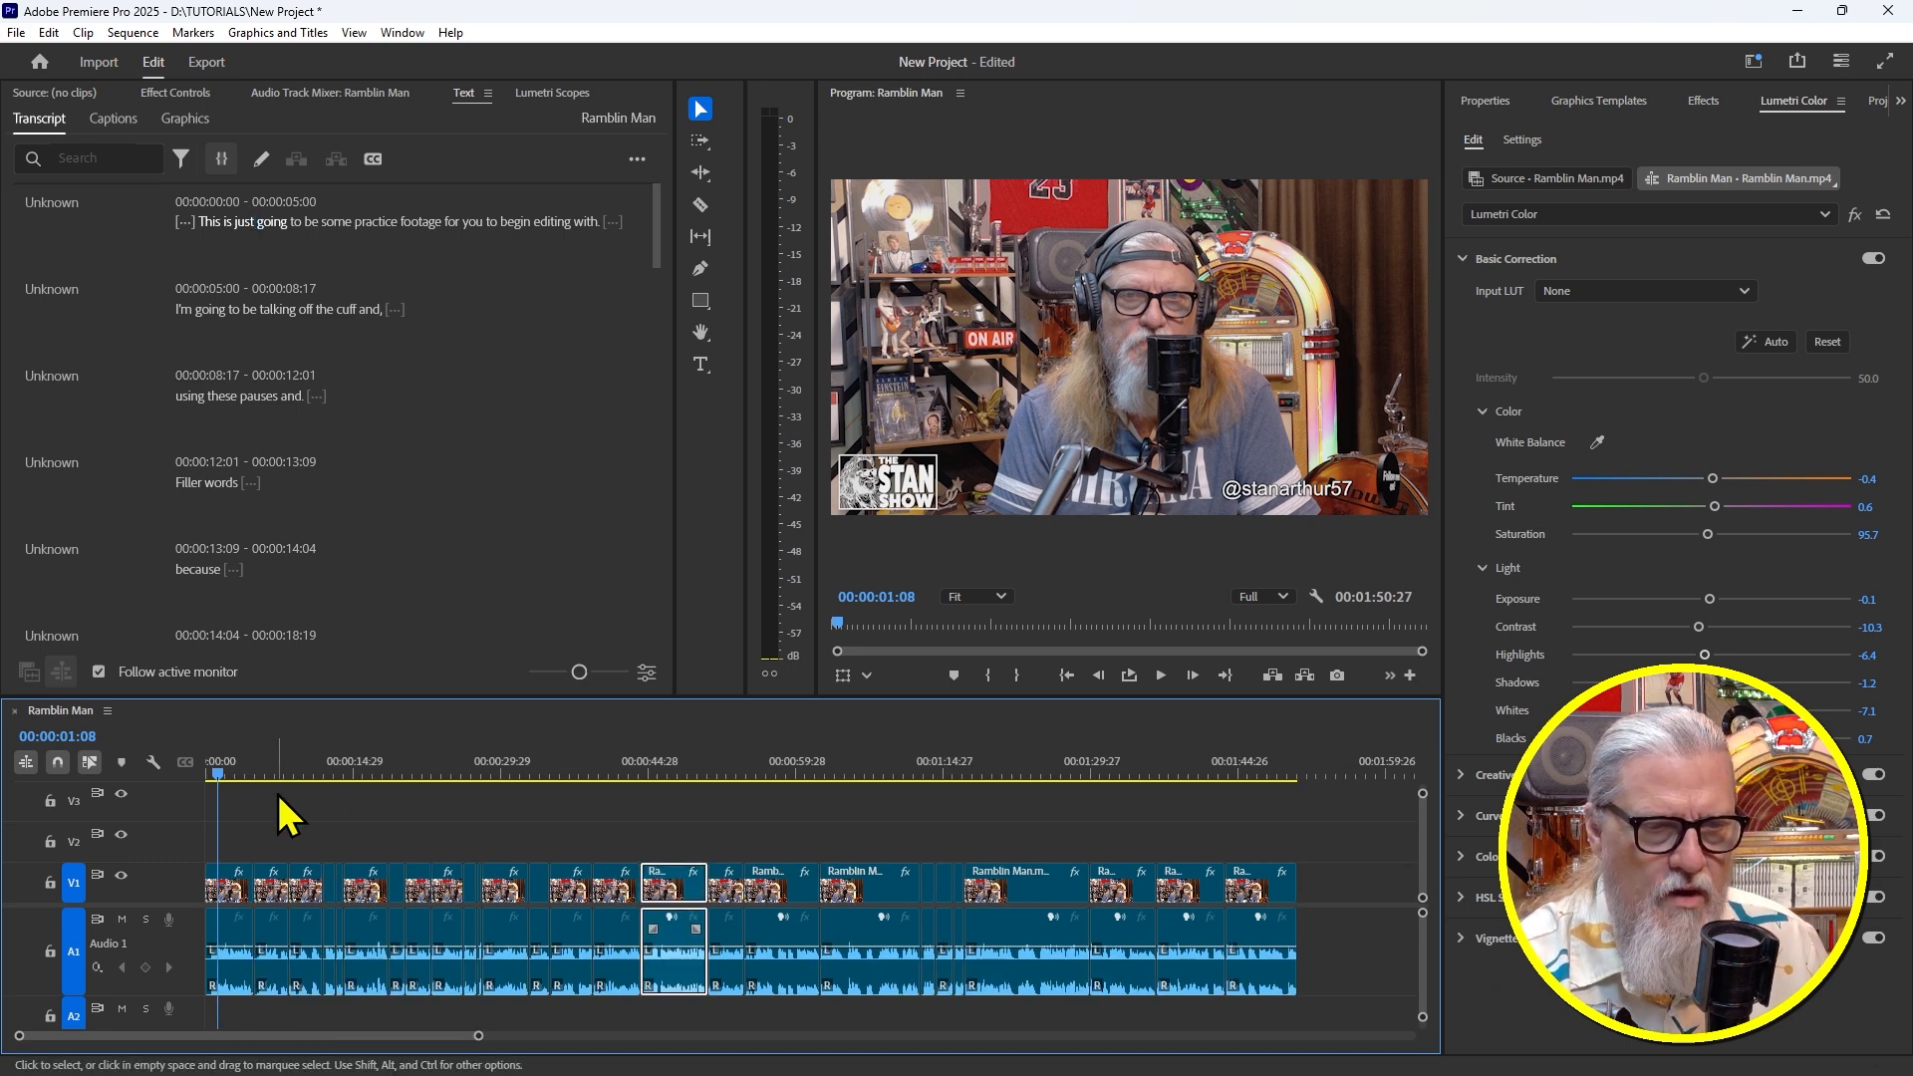
drag(239, 762, 142, 774)
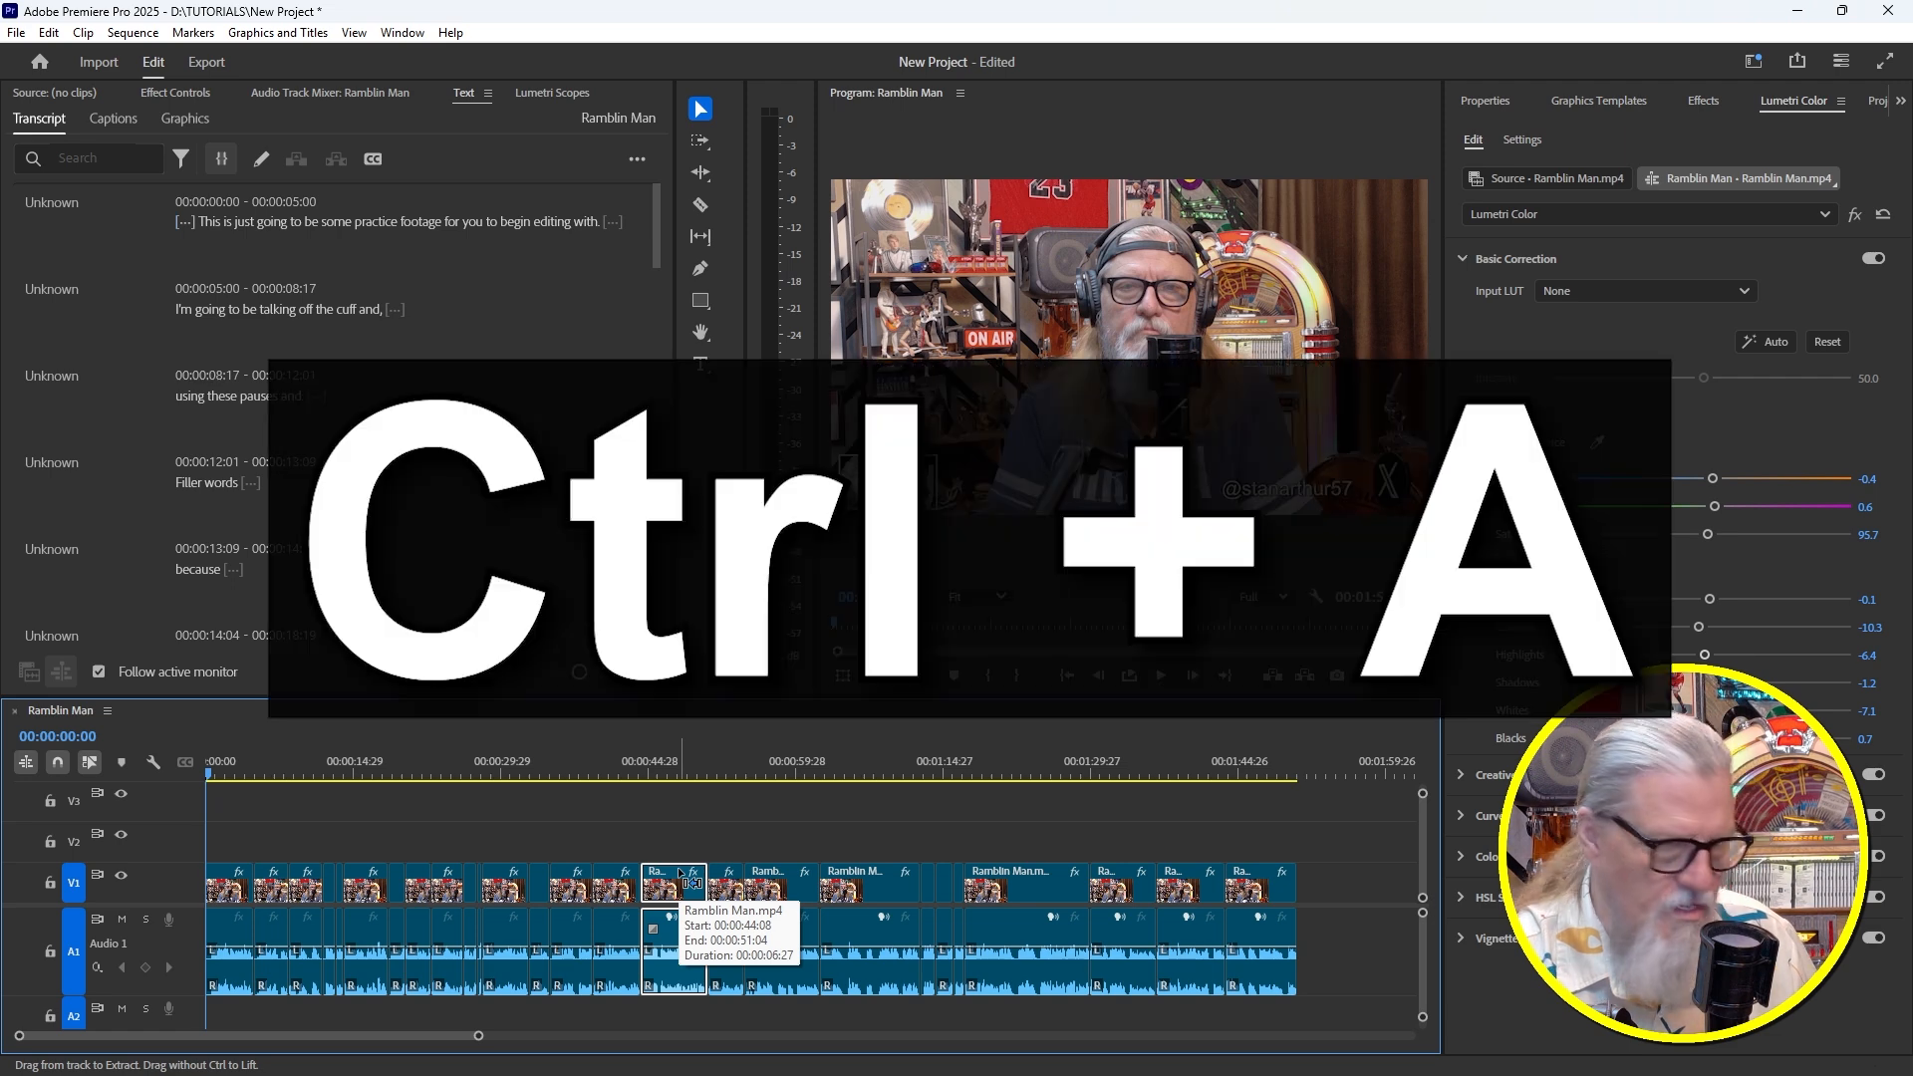
key(ctrl+a)
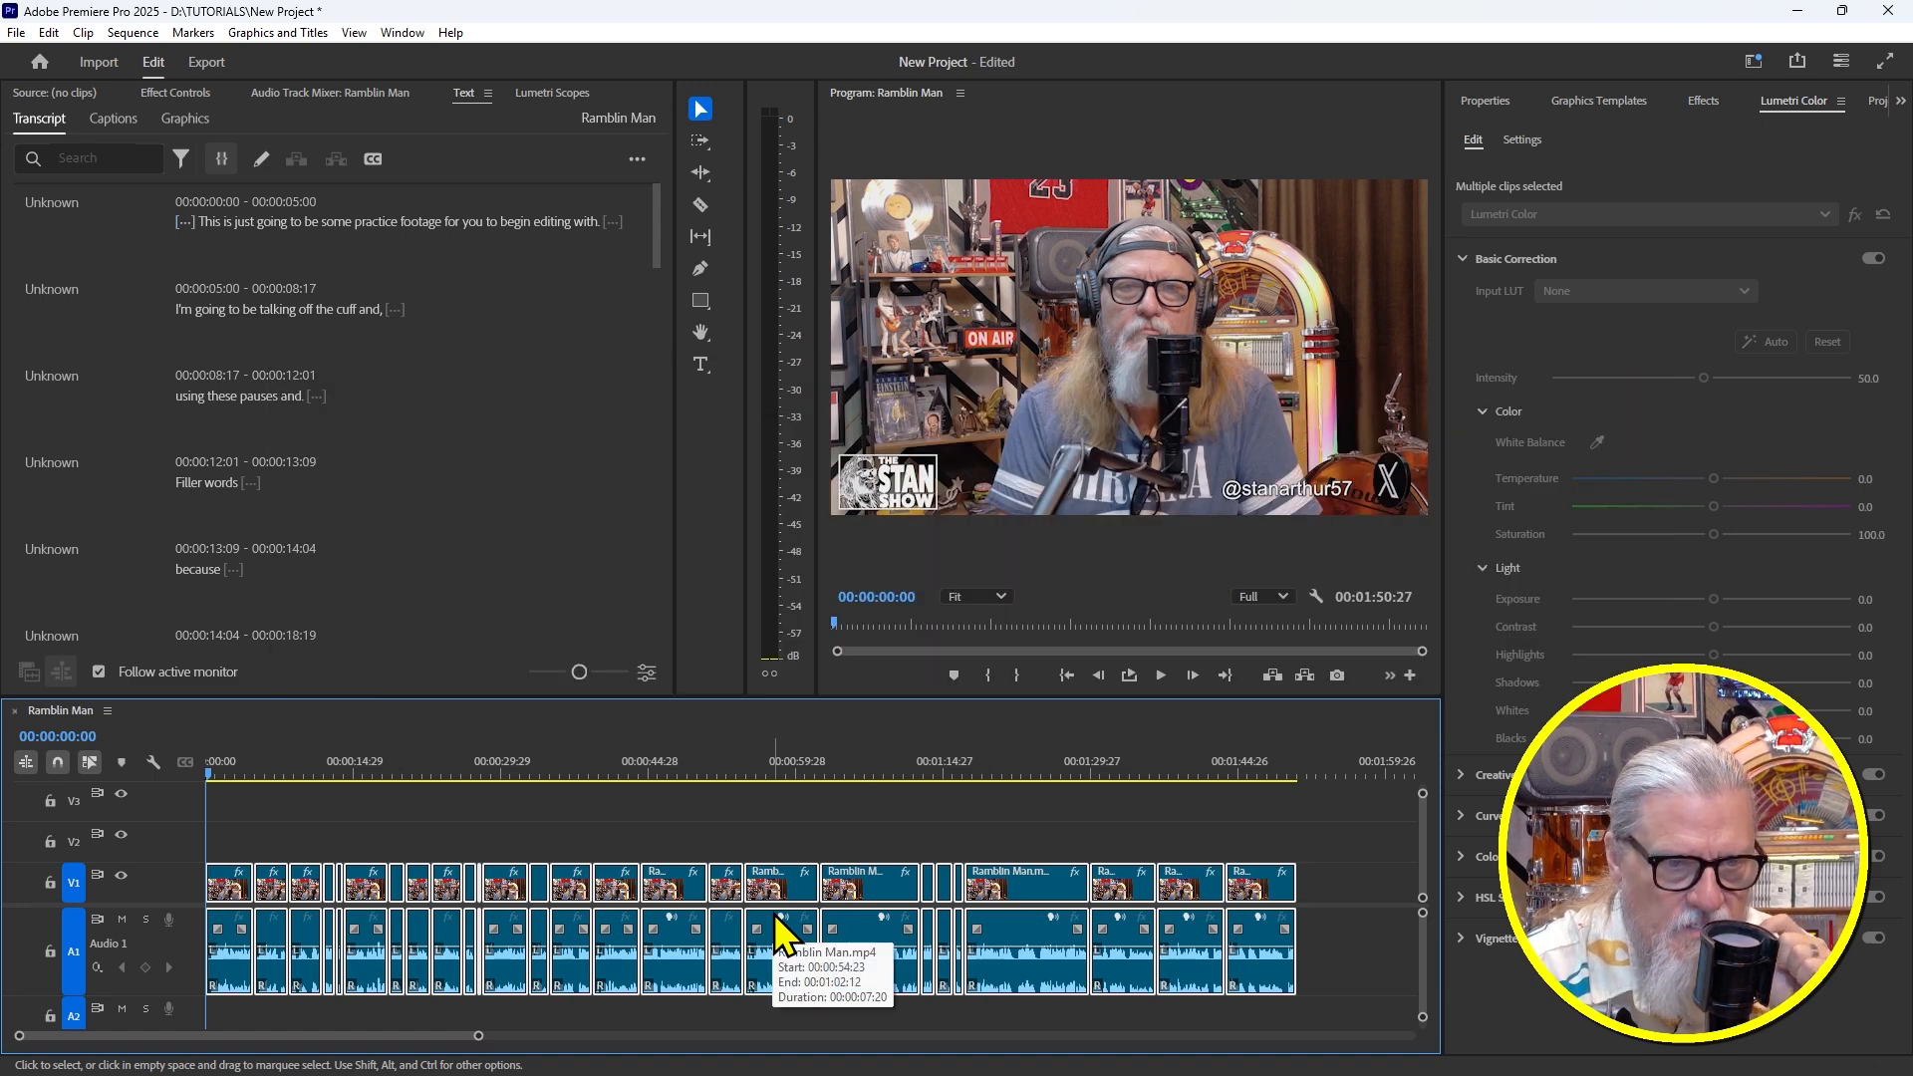
Open the Essential Sound panel from the right dock's >> overflow menu
click(1900, 100)
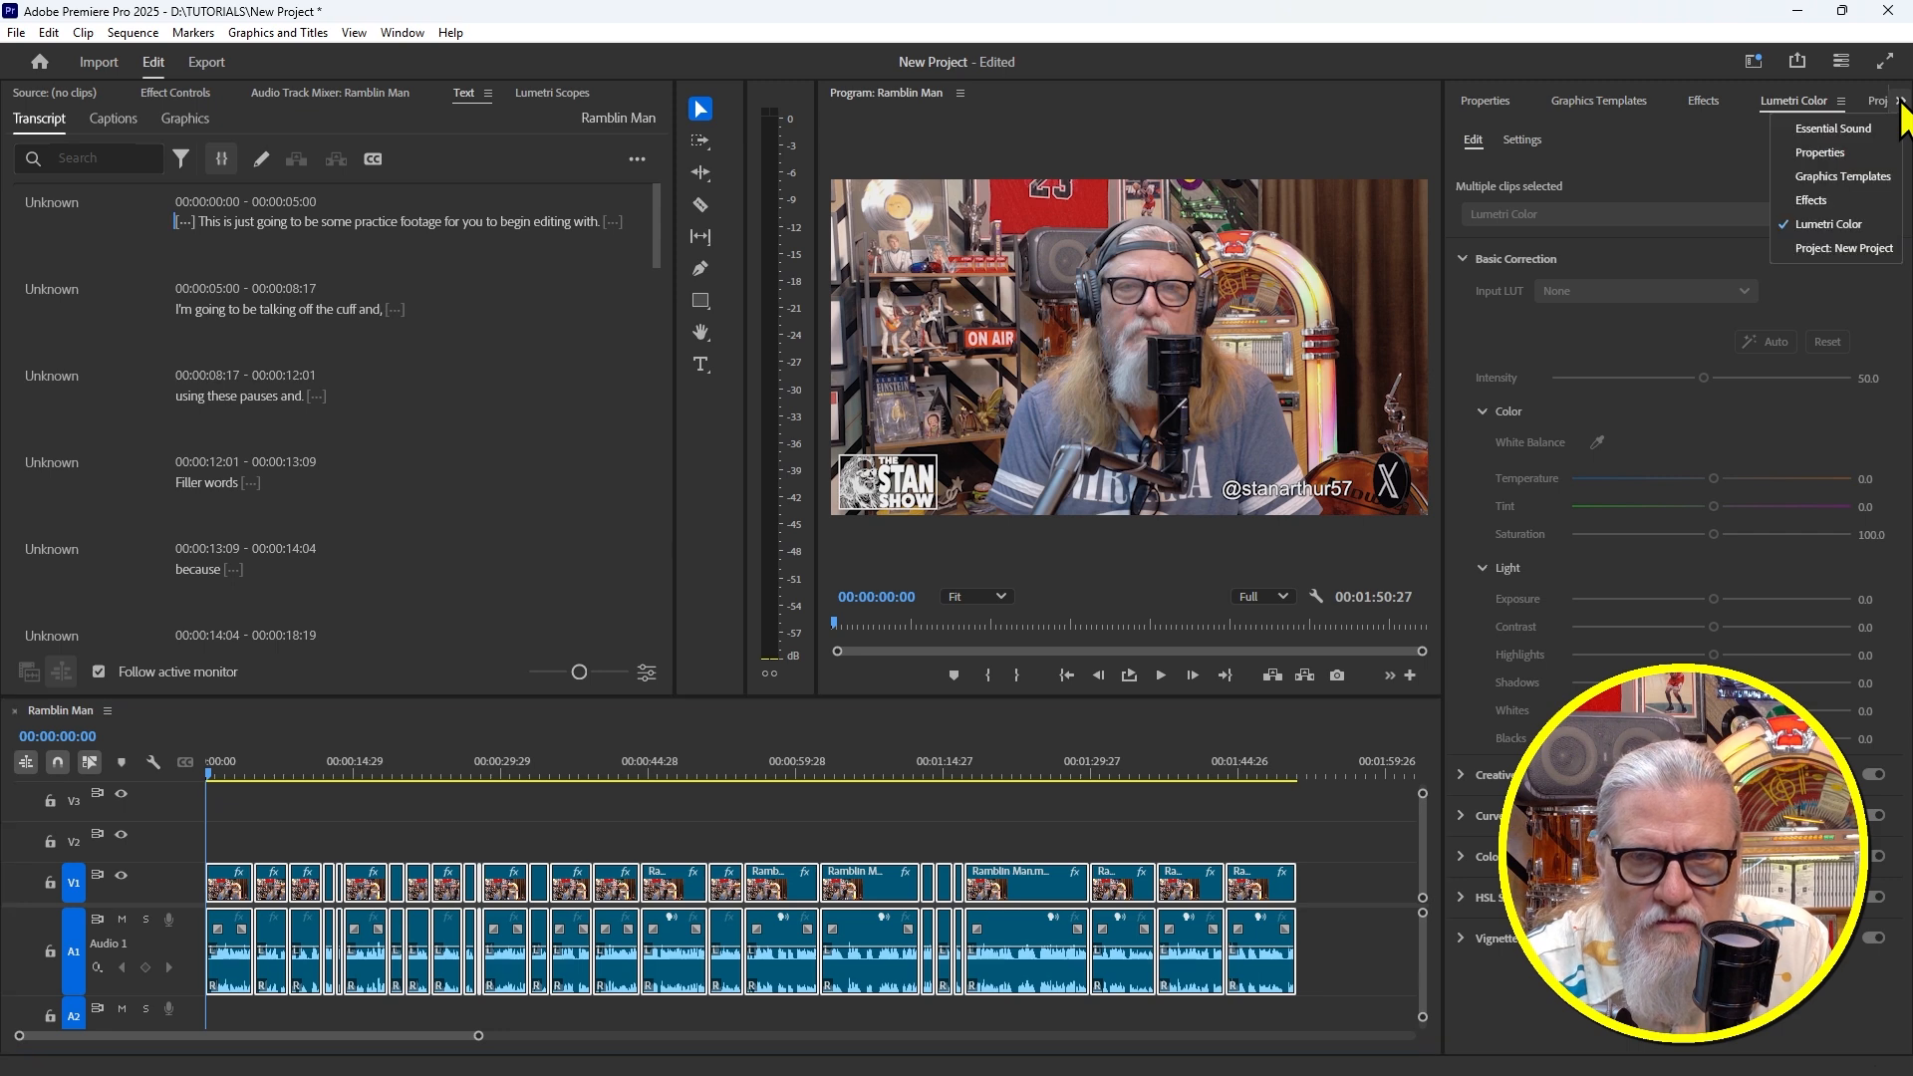
click(1836, 129)
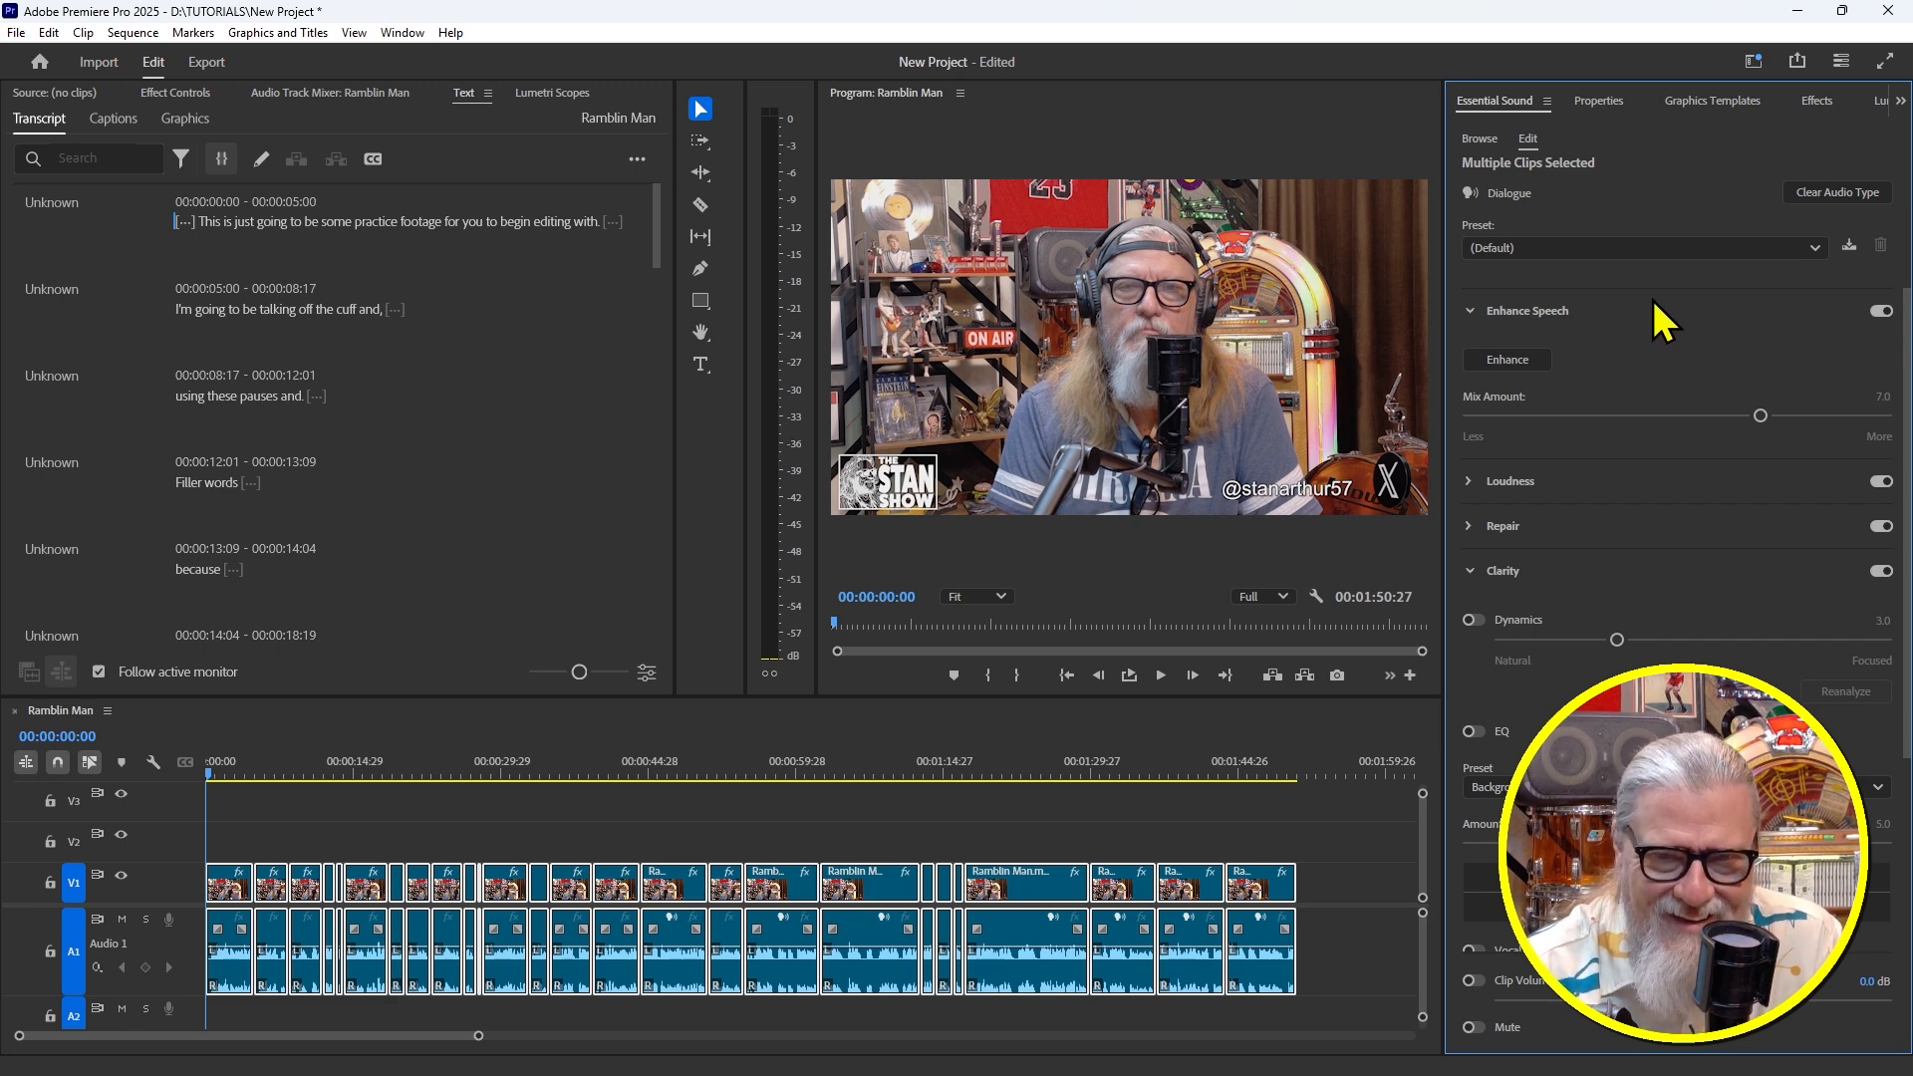
Apply the Balanced Low Tone Voice preset and expand the Loudness and Repair sections
click(1519, 248)
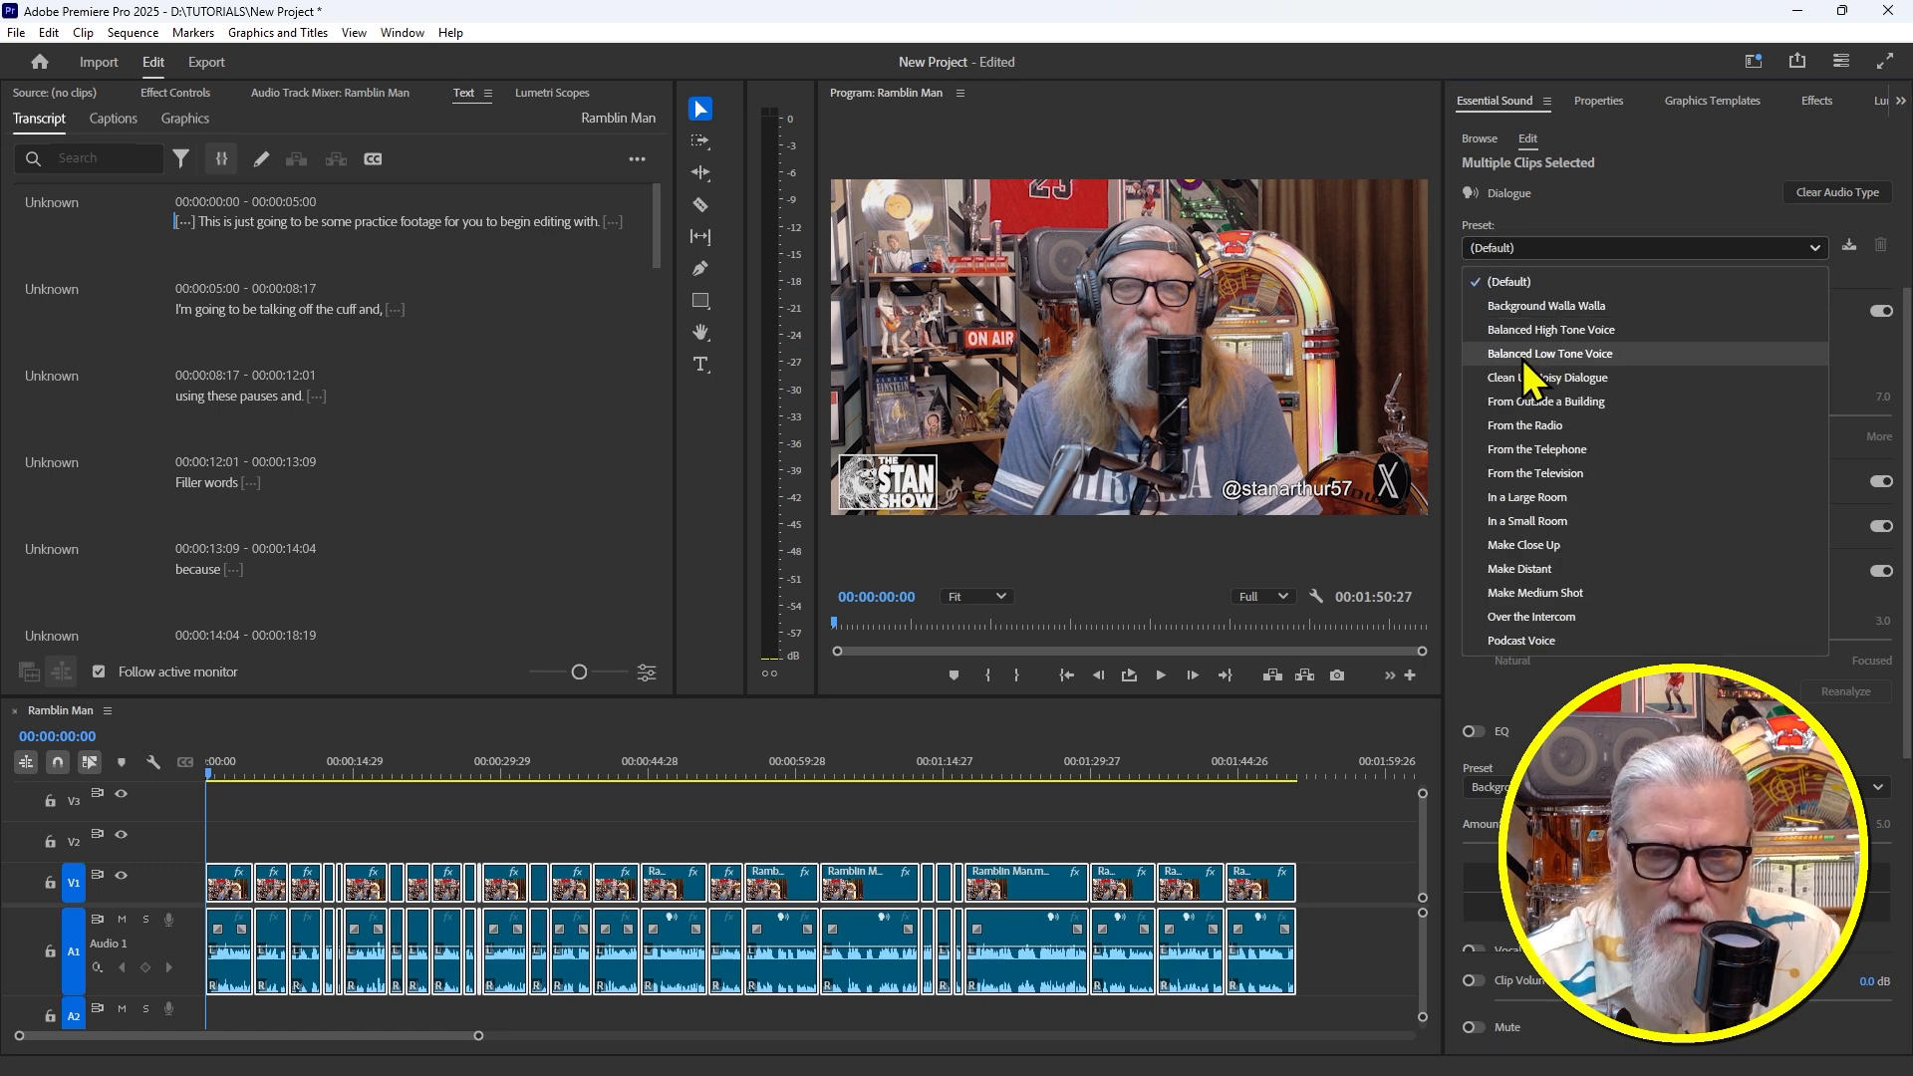
click(1581, 355)
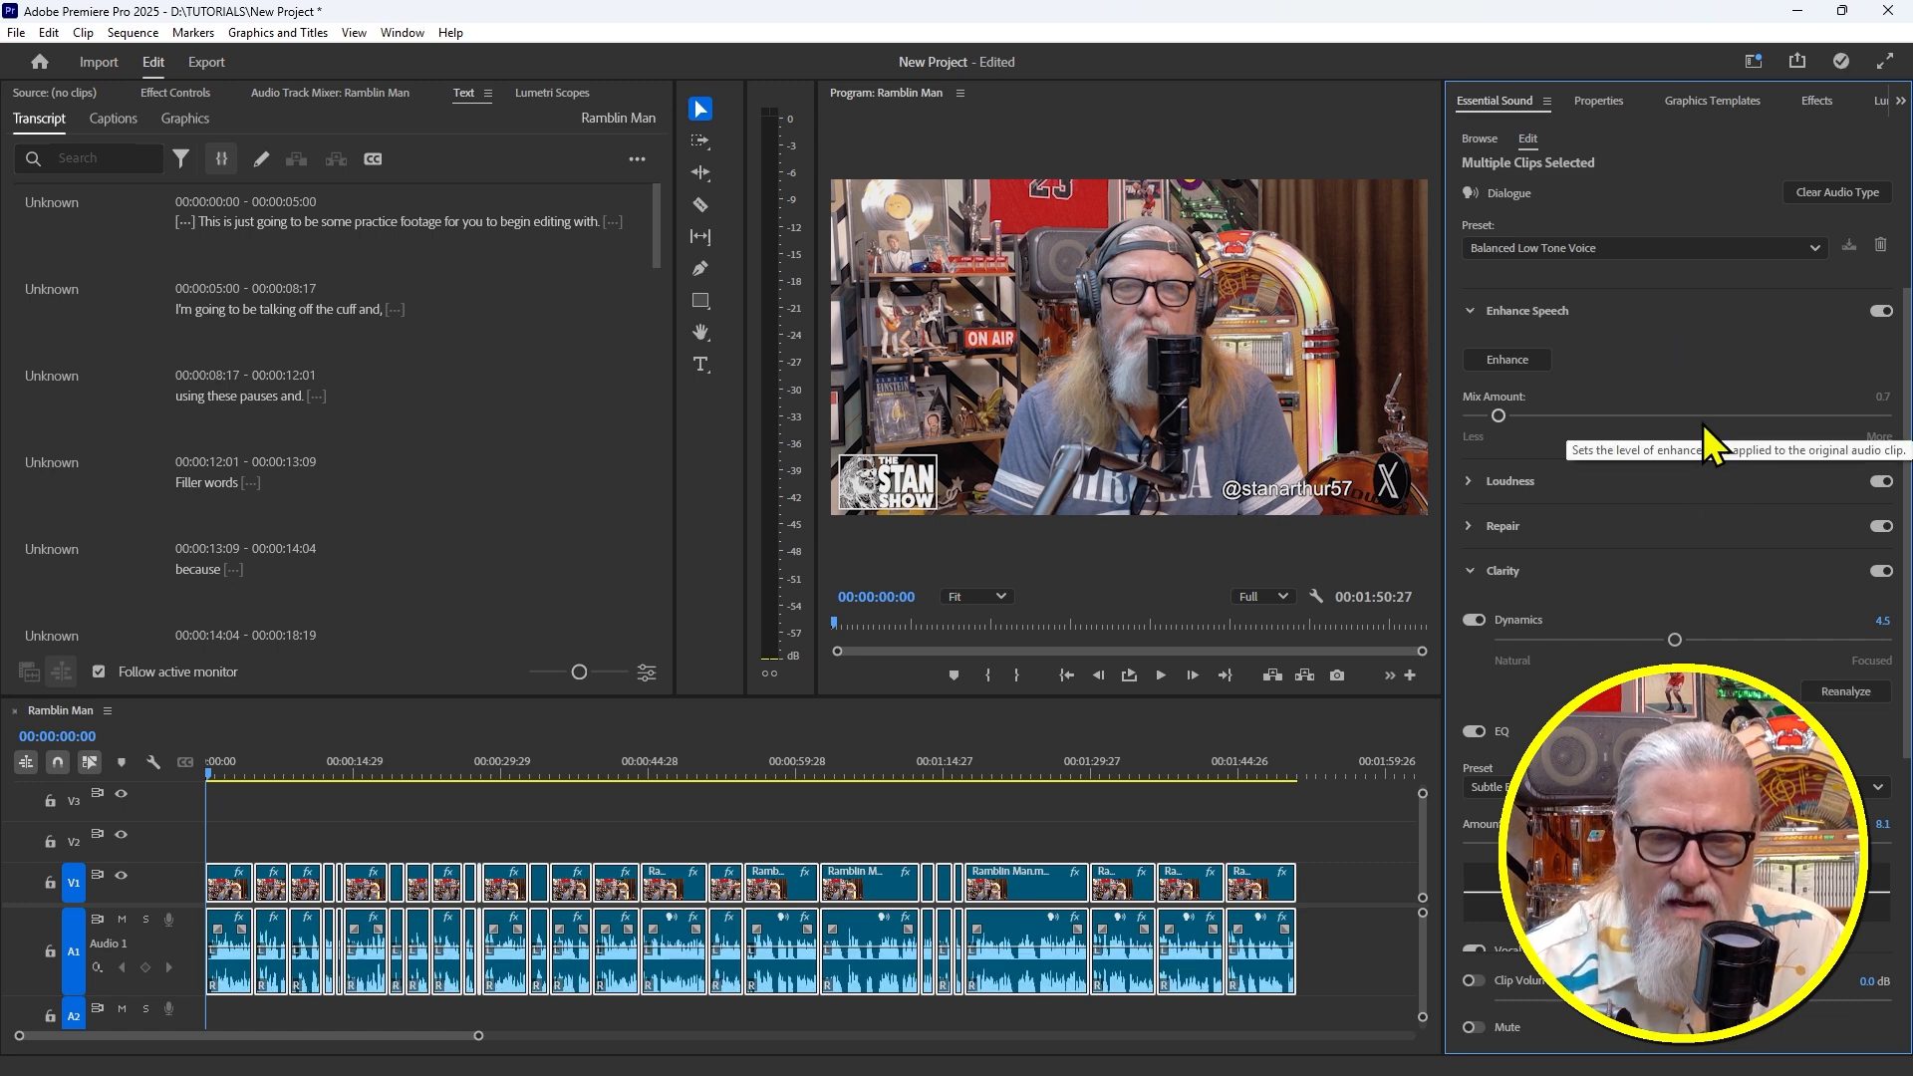
click(1468, 478)
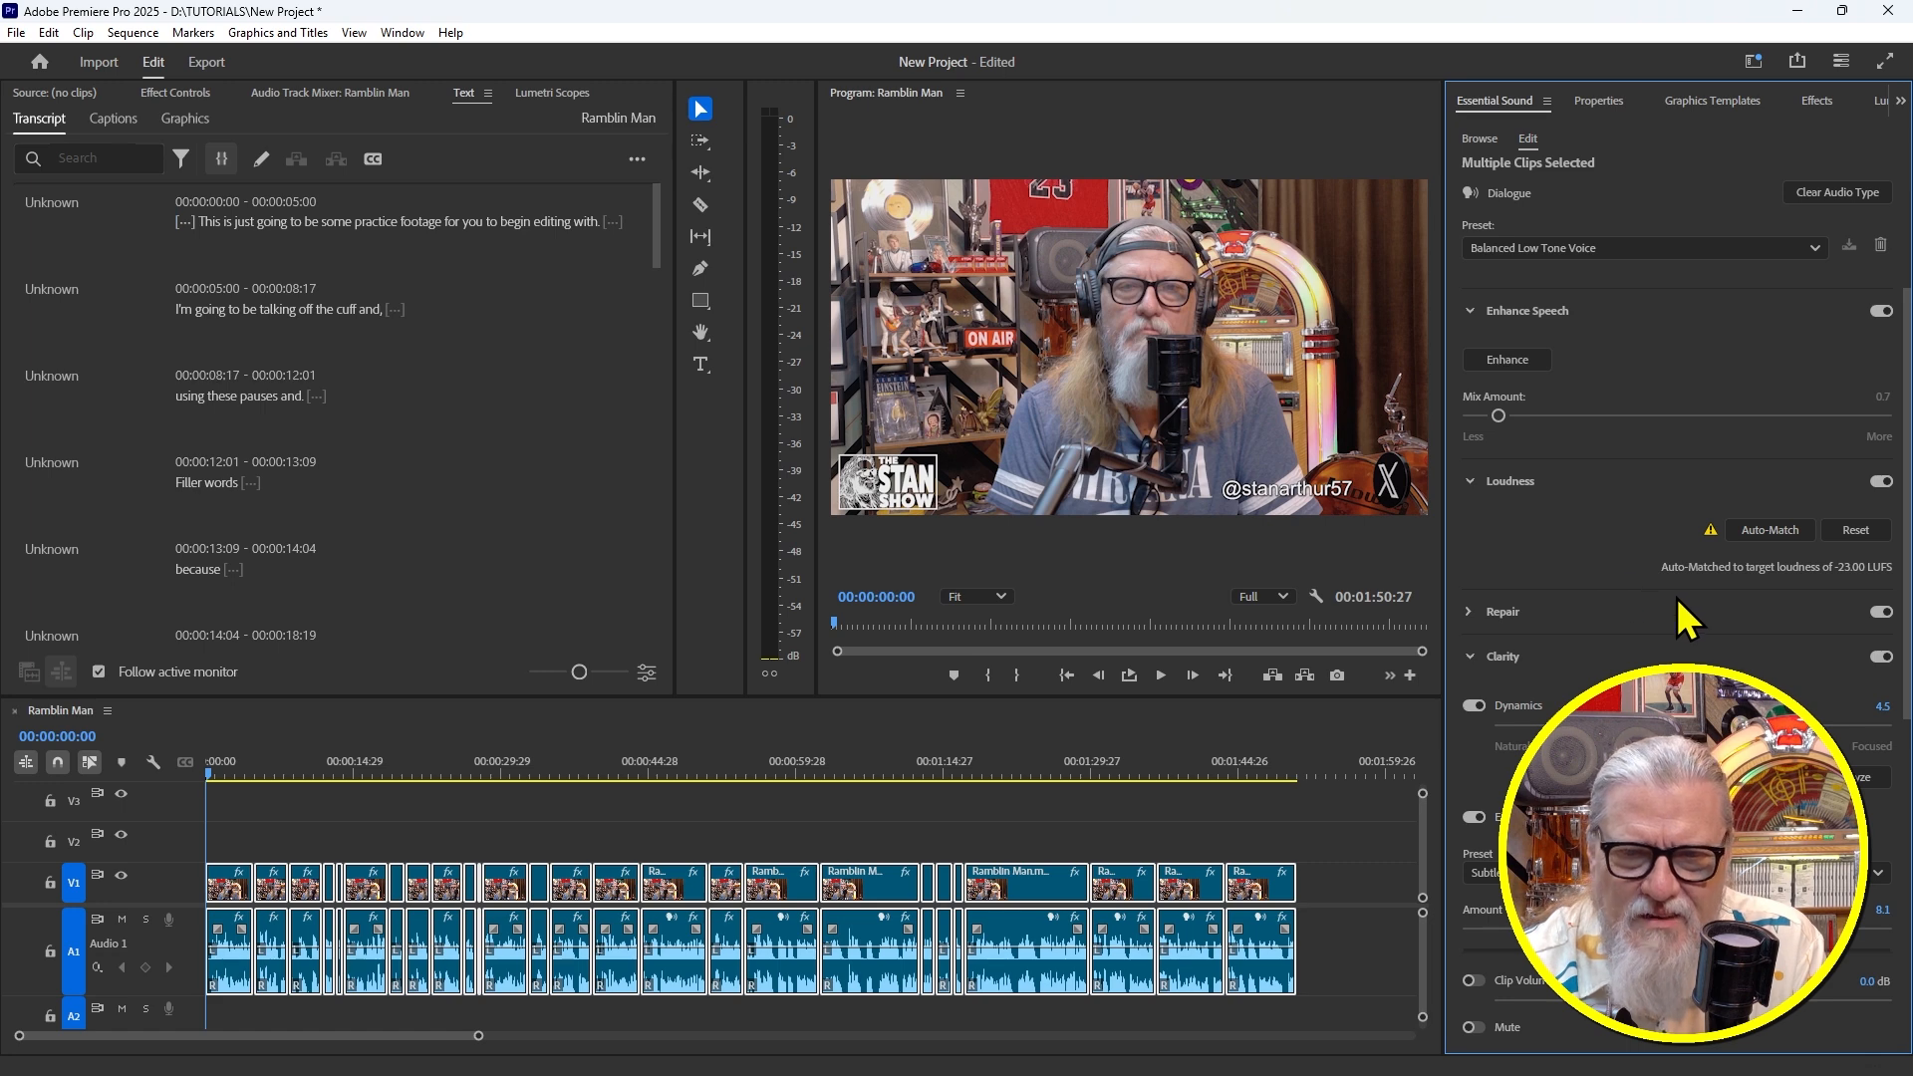
click(1469, 611)
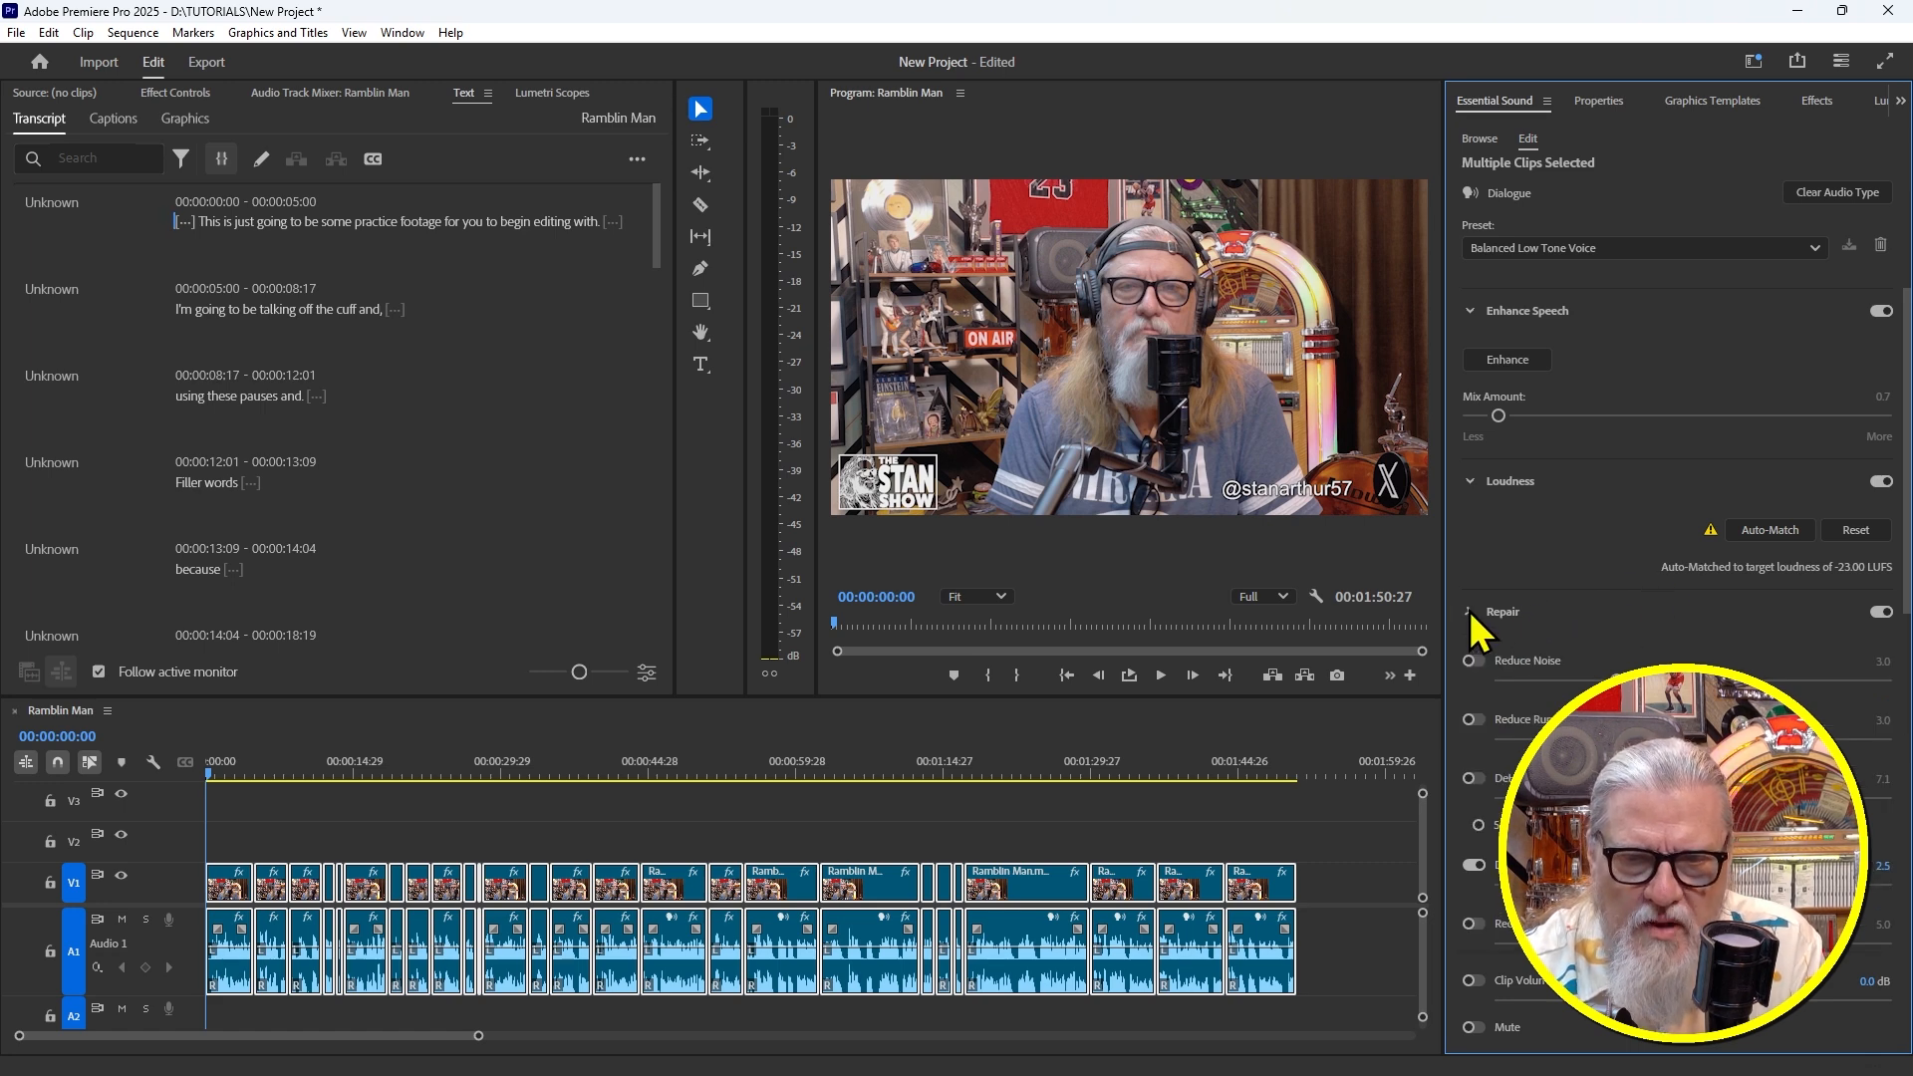
Enable Reduce Noise and set Reduce Reverb to 1.6 for the dialogue clips
click(1471, 661)
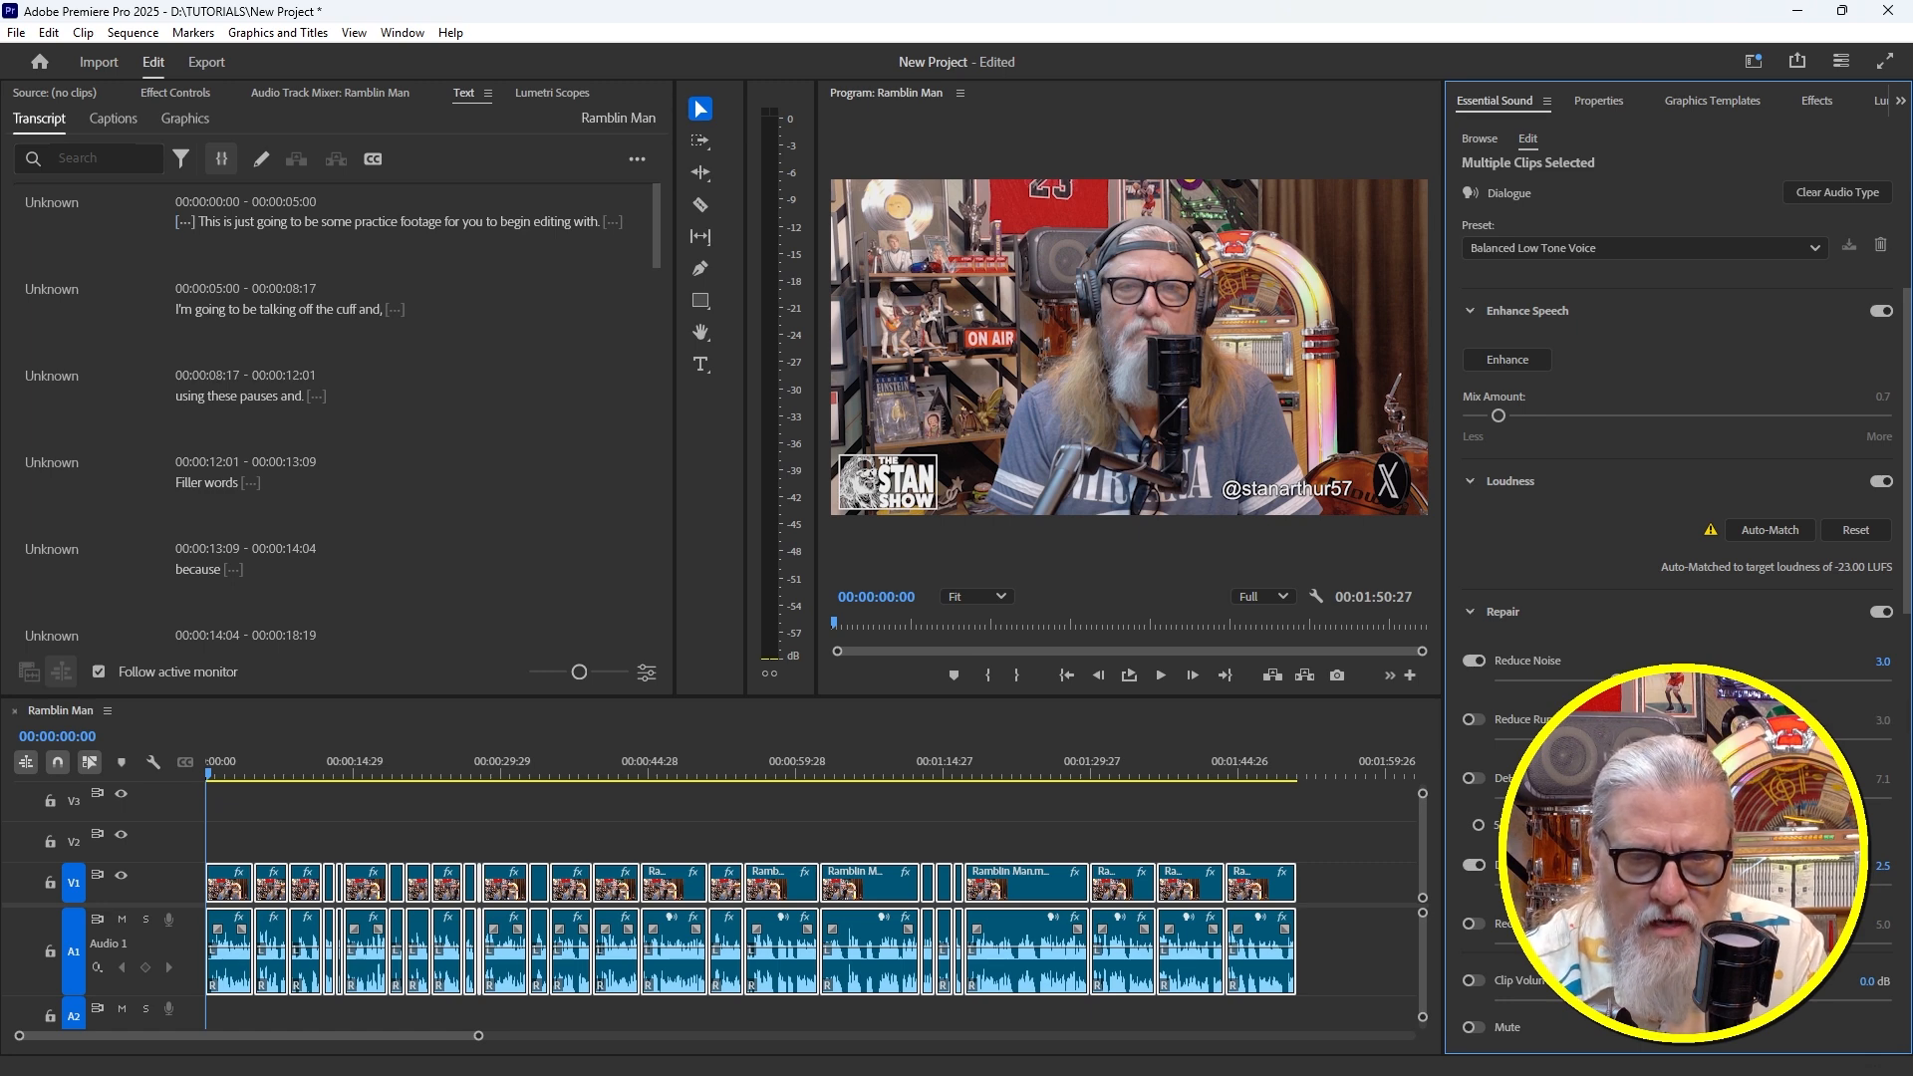
scroll(1684, 608, down, 1)
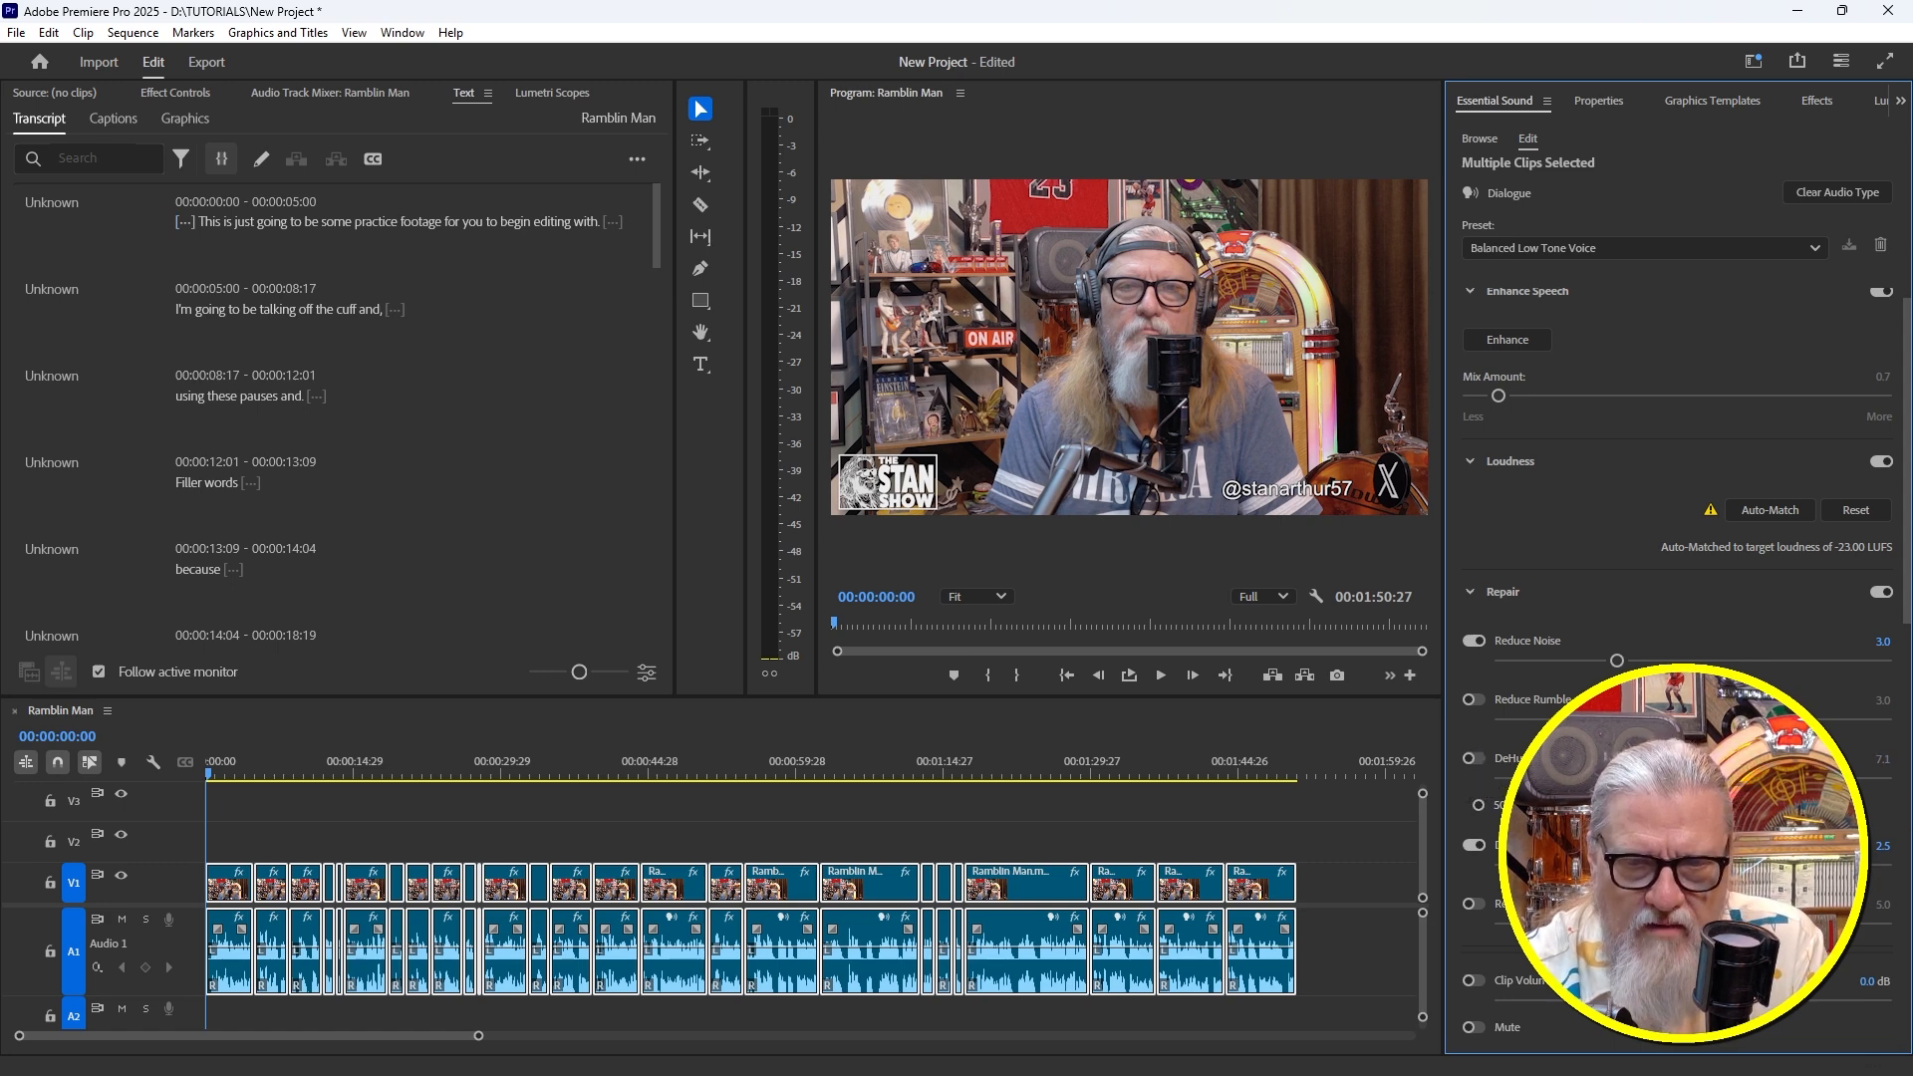
scroll(1595, 778, down, 2)
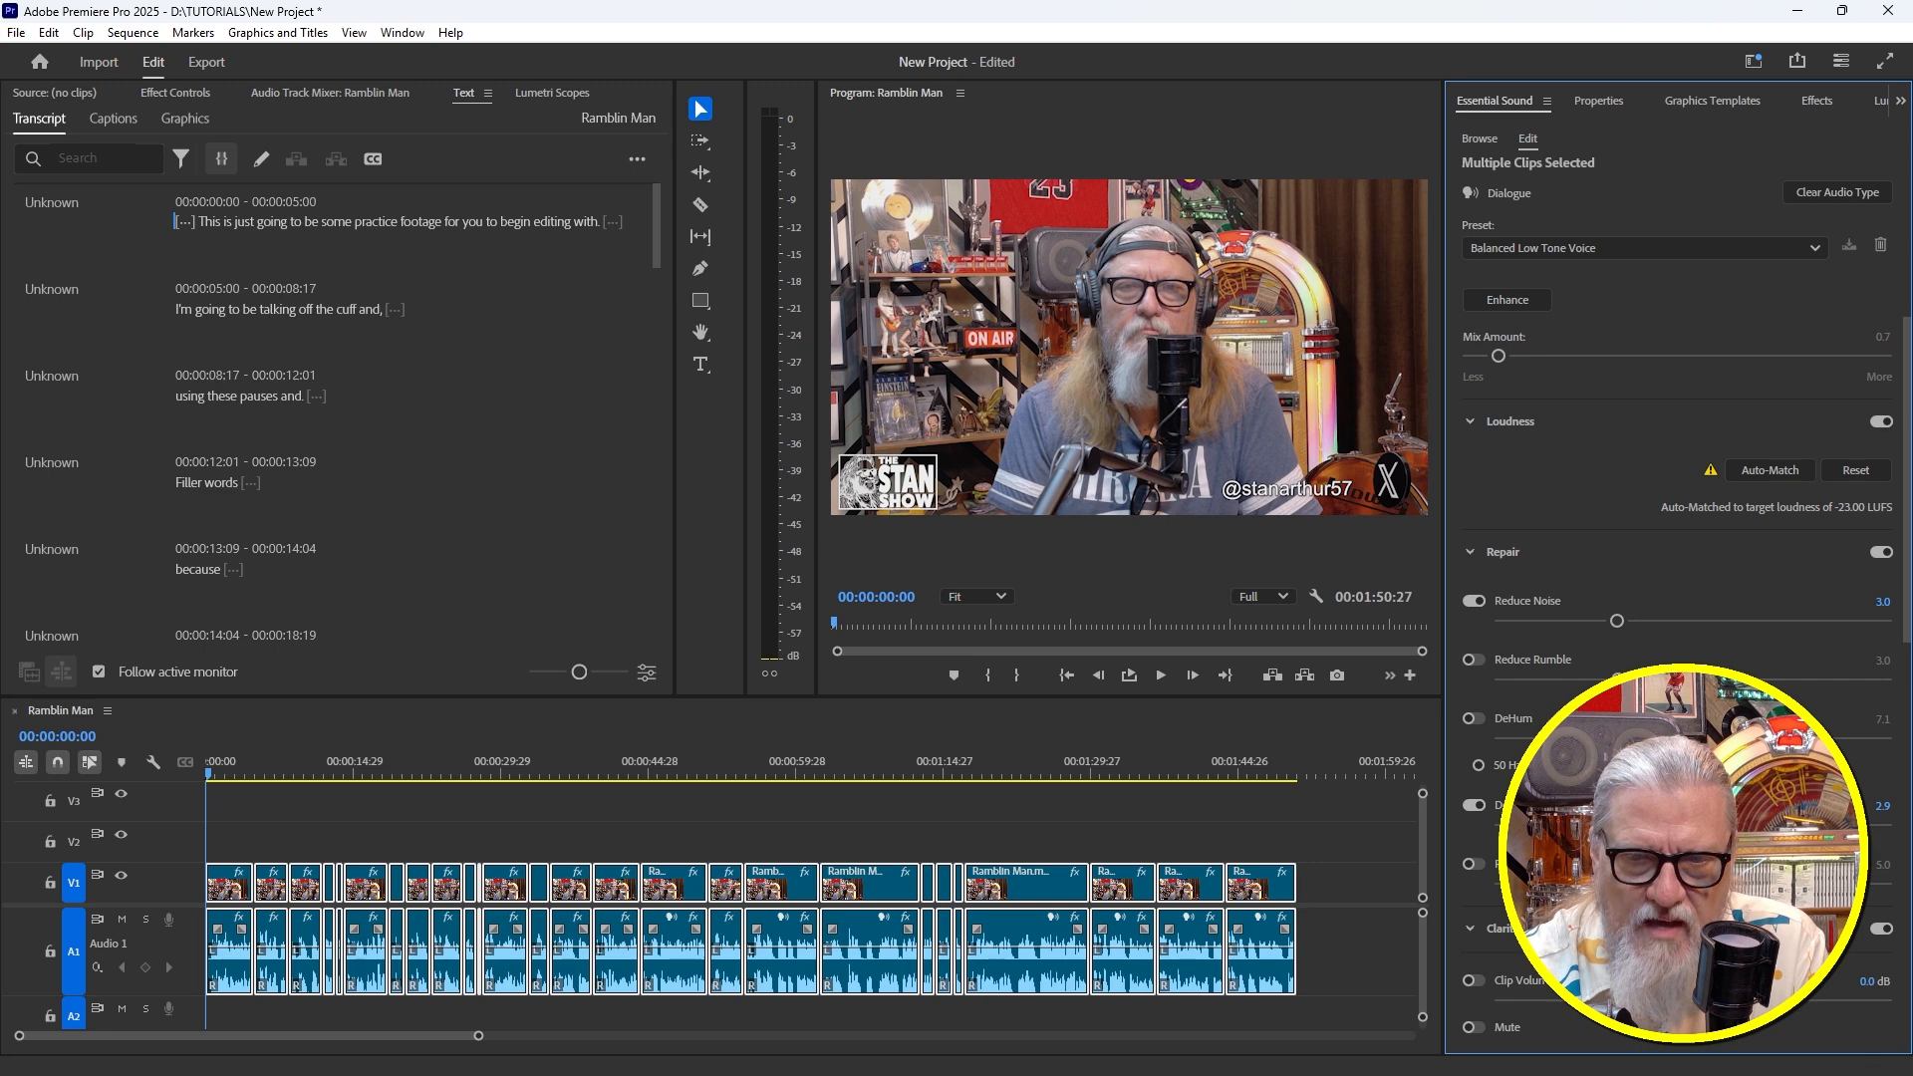
scroll(1674, 737, down, 2)
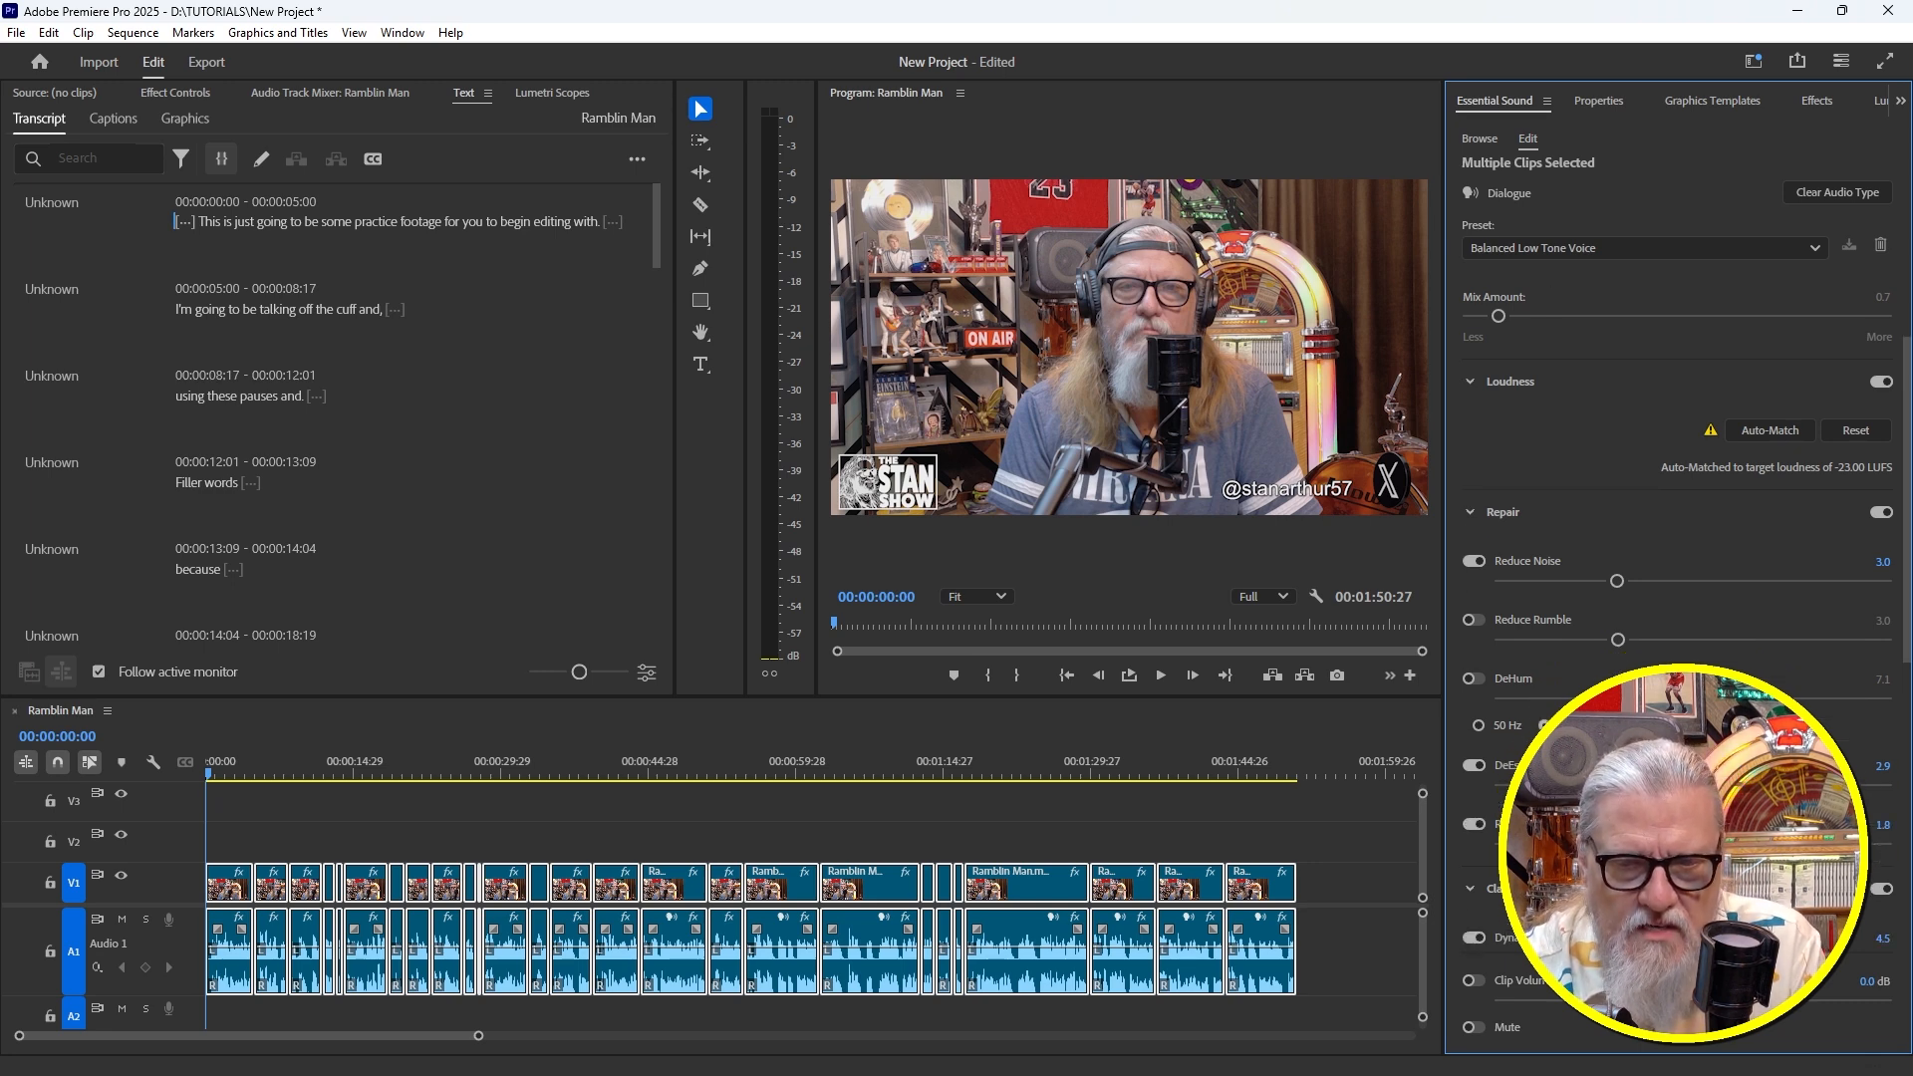
drag(1570, 844, 1563, 844)
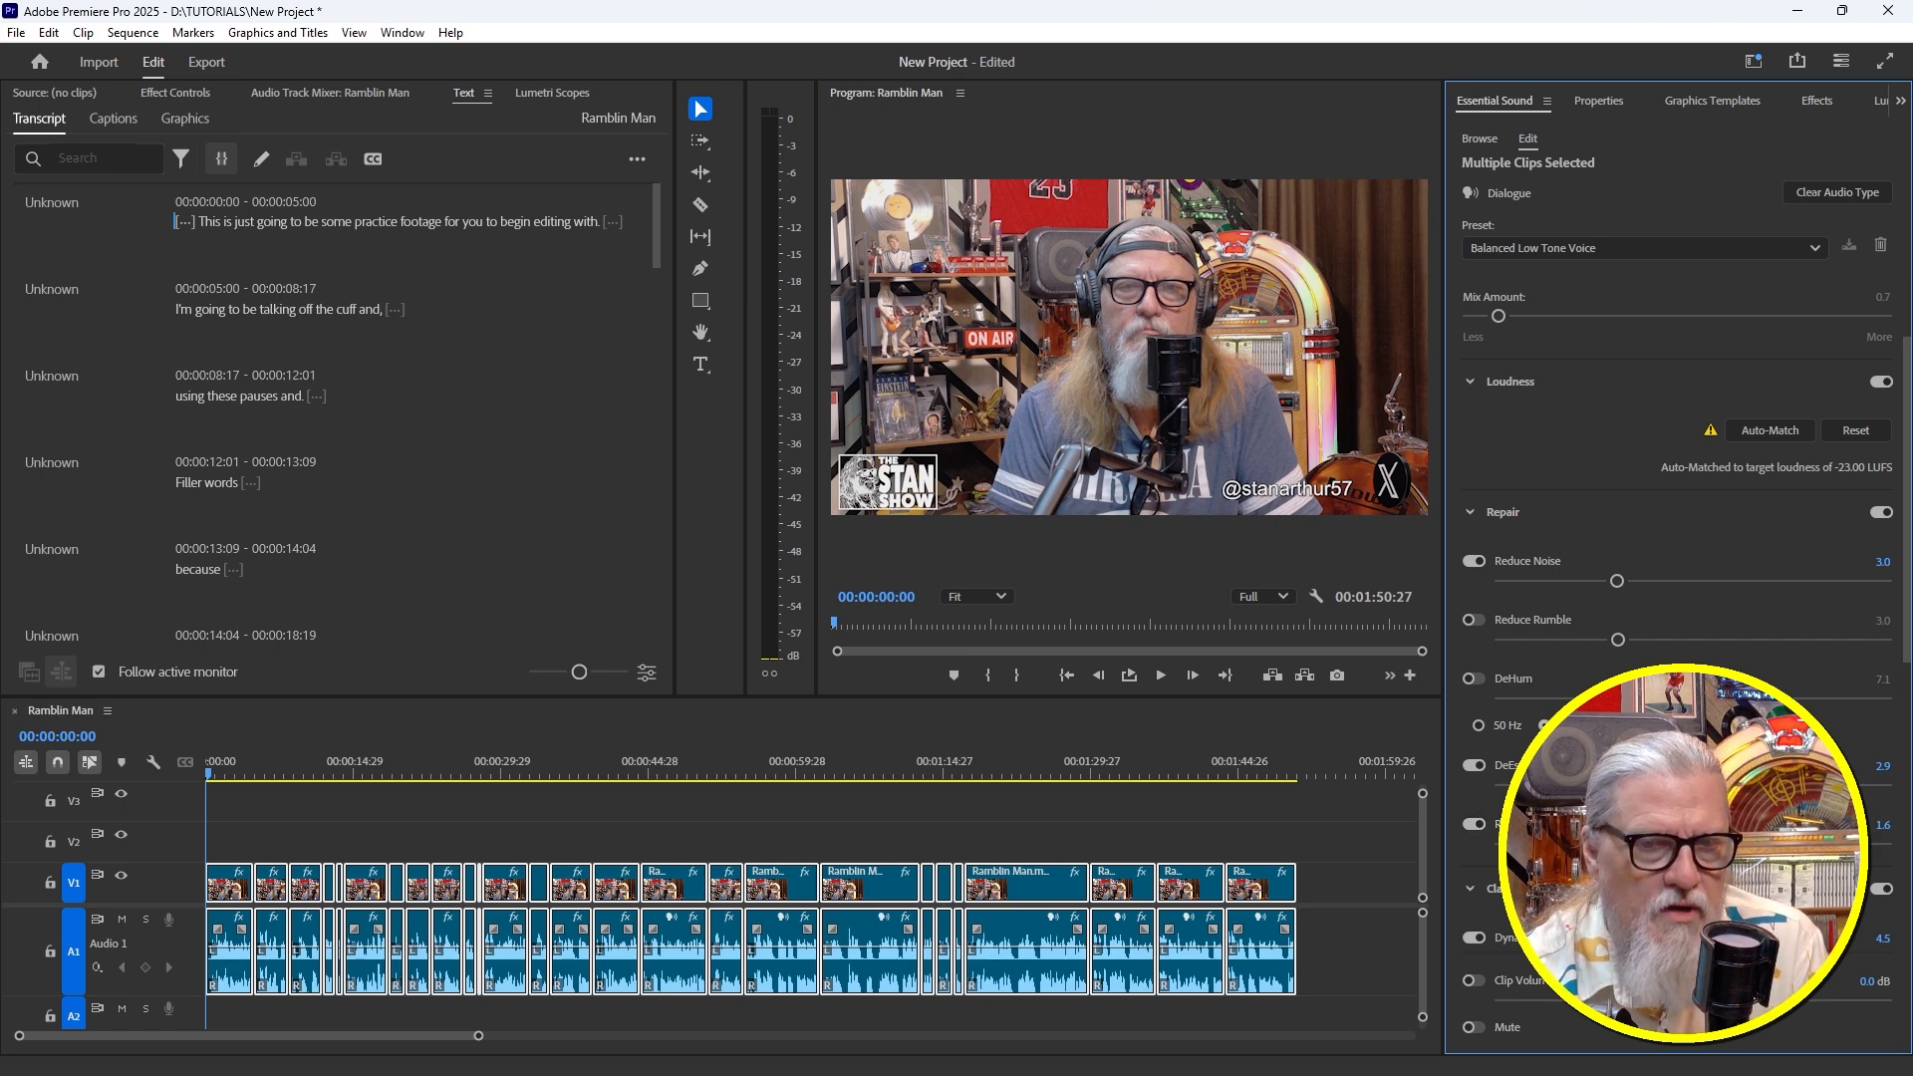
Review the remaining Essential Sound settings, collapse Repair, and move the playhead to 00:00:15:08
scroll(1679, 658, down, 1)
scroll(1679, 658, down, 1)
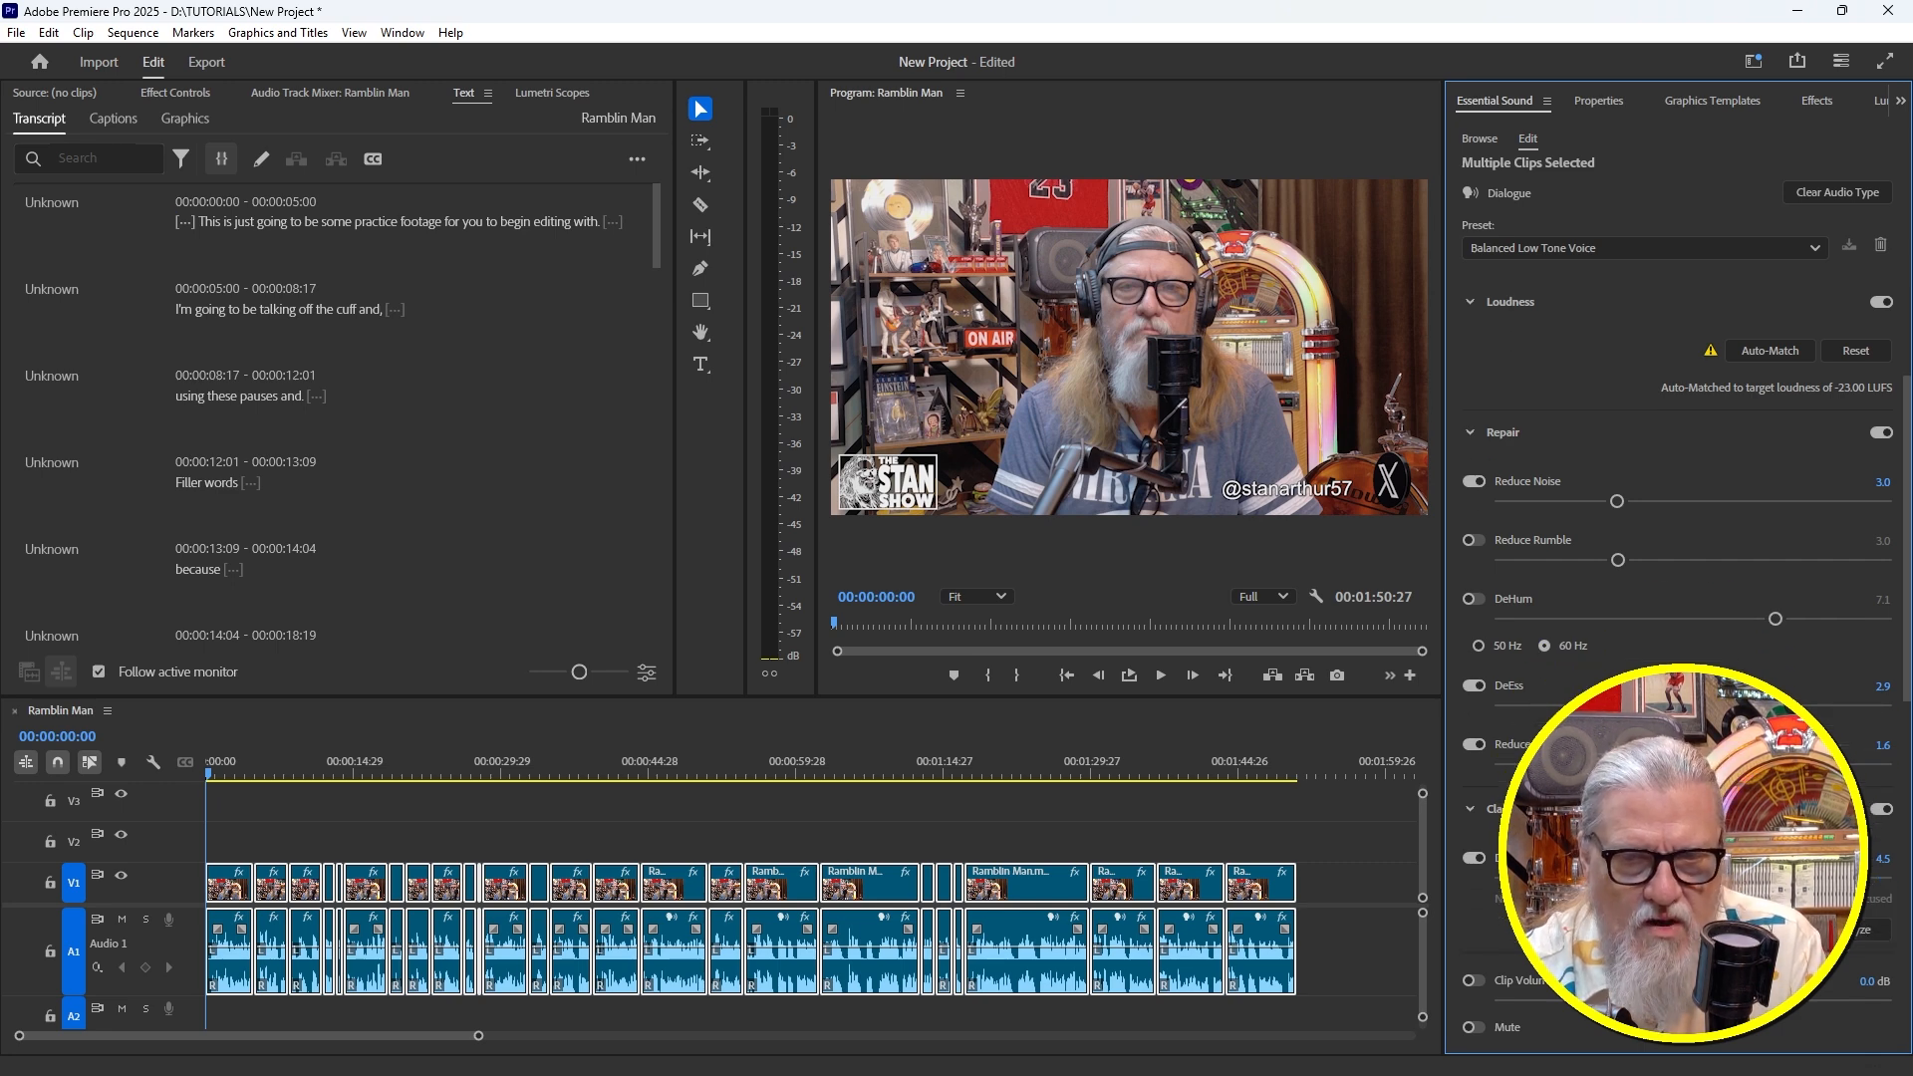
scroll(1680, 658, down, 2)
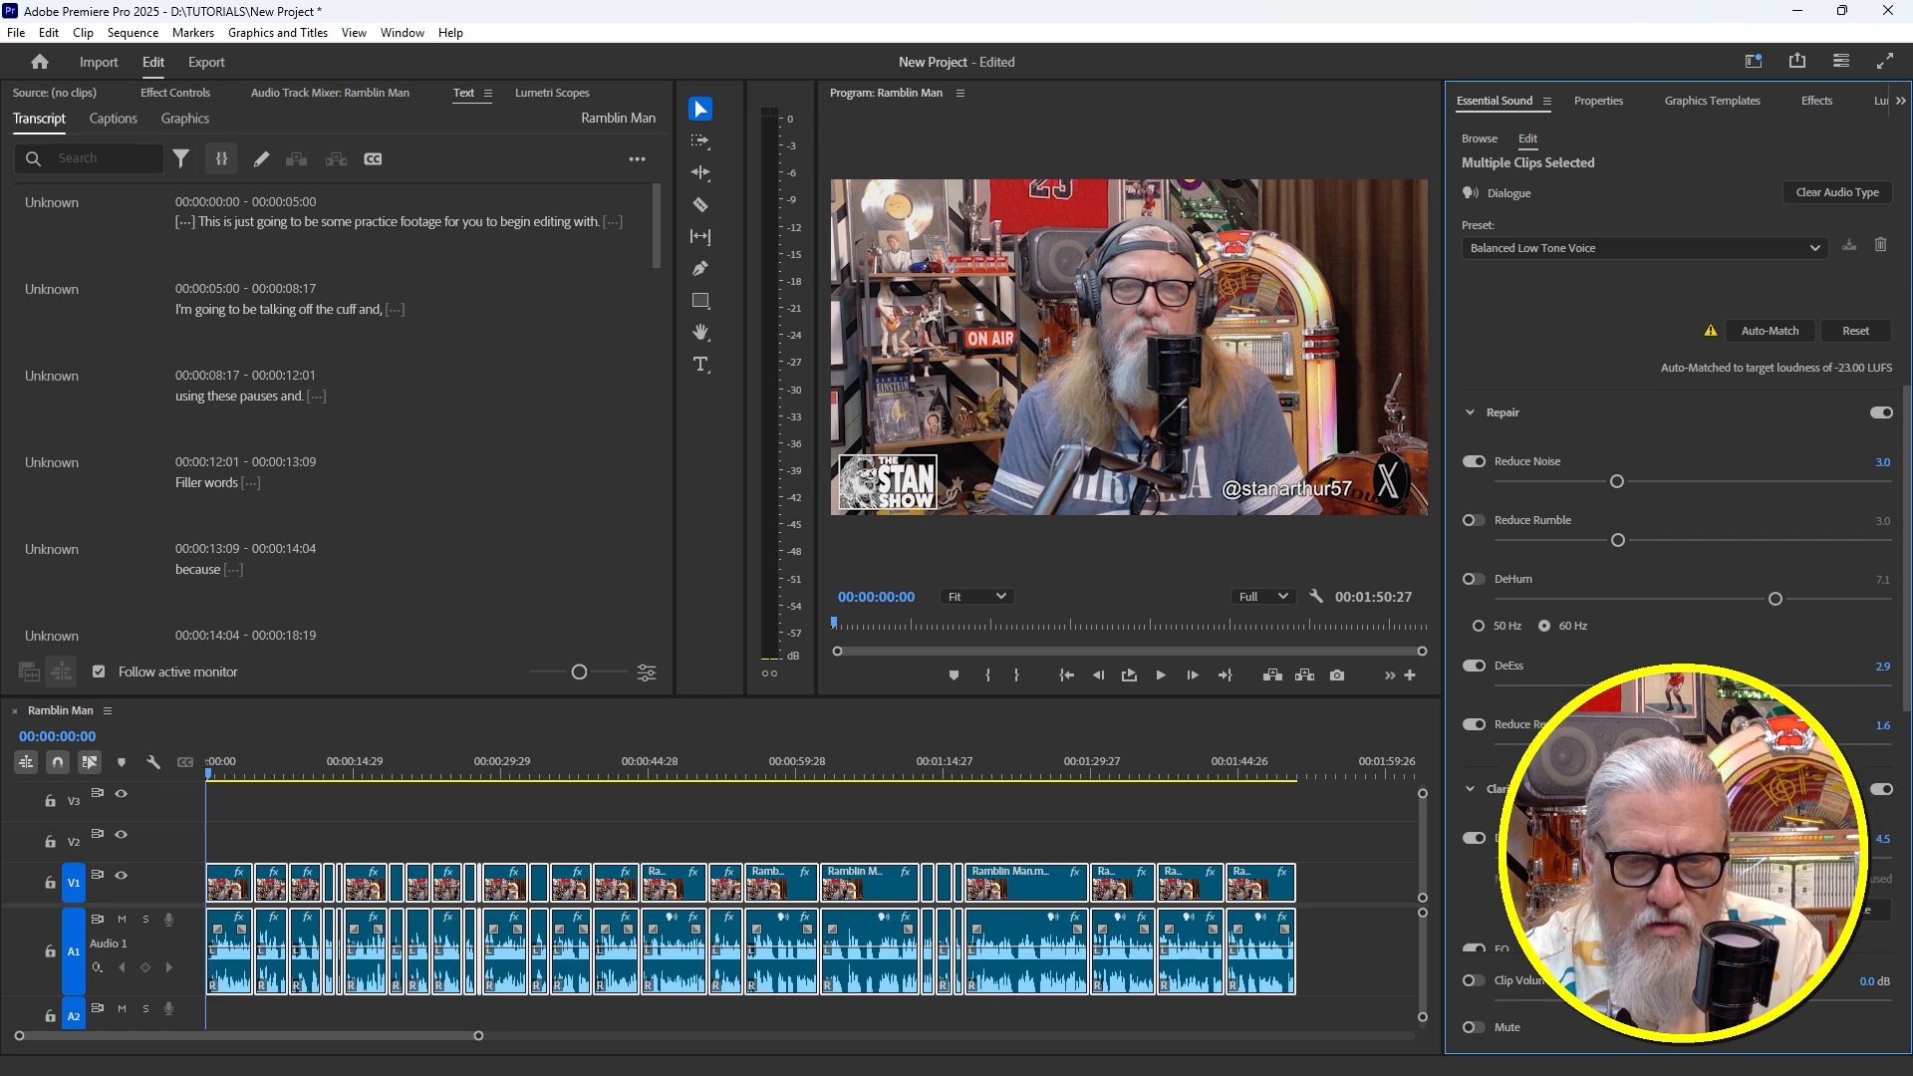
scroll(1679, 658, down, 2)
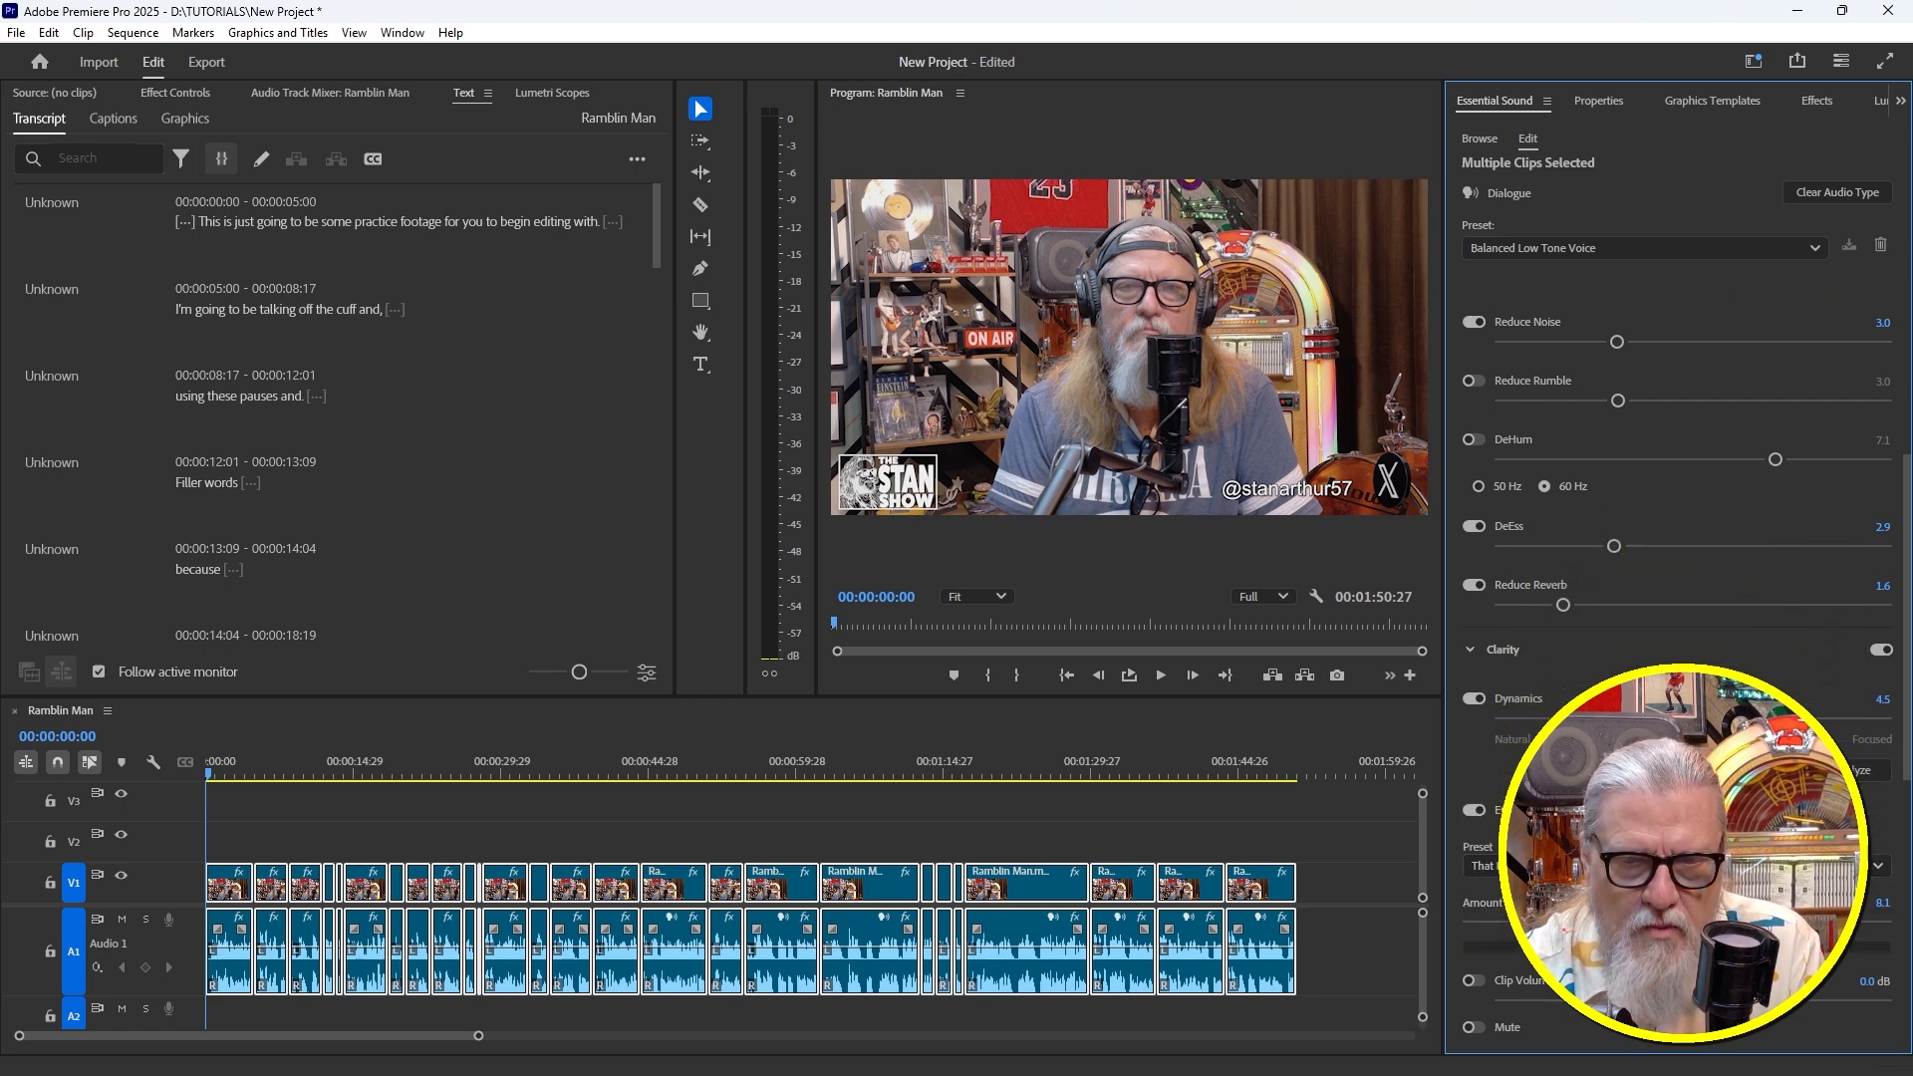
scroll(1694, 593, up, 8)
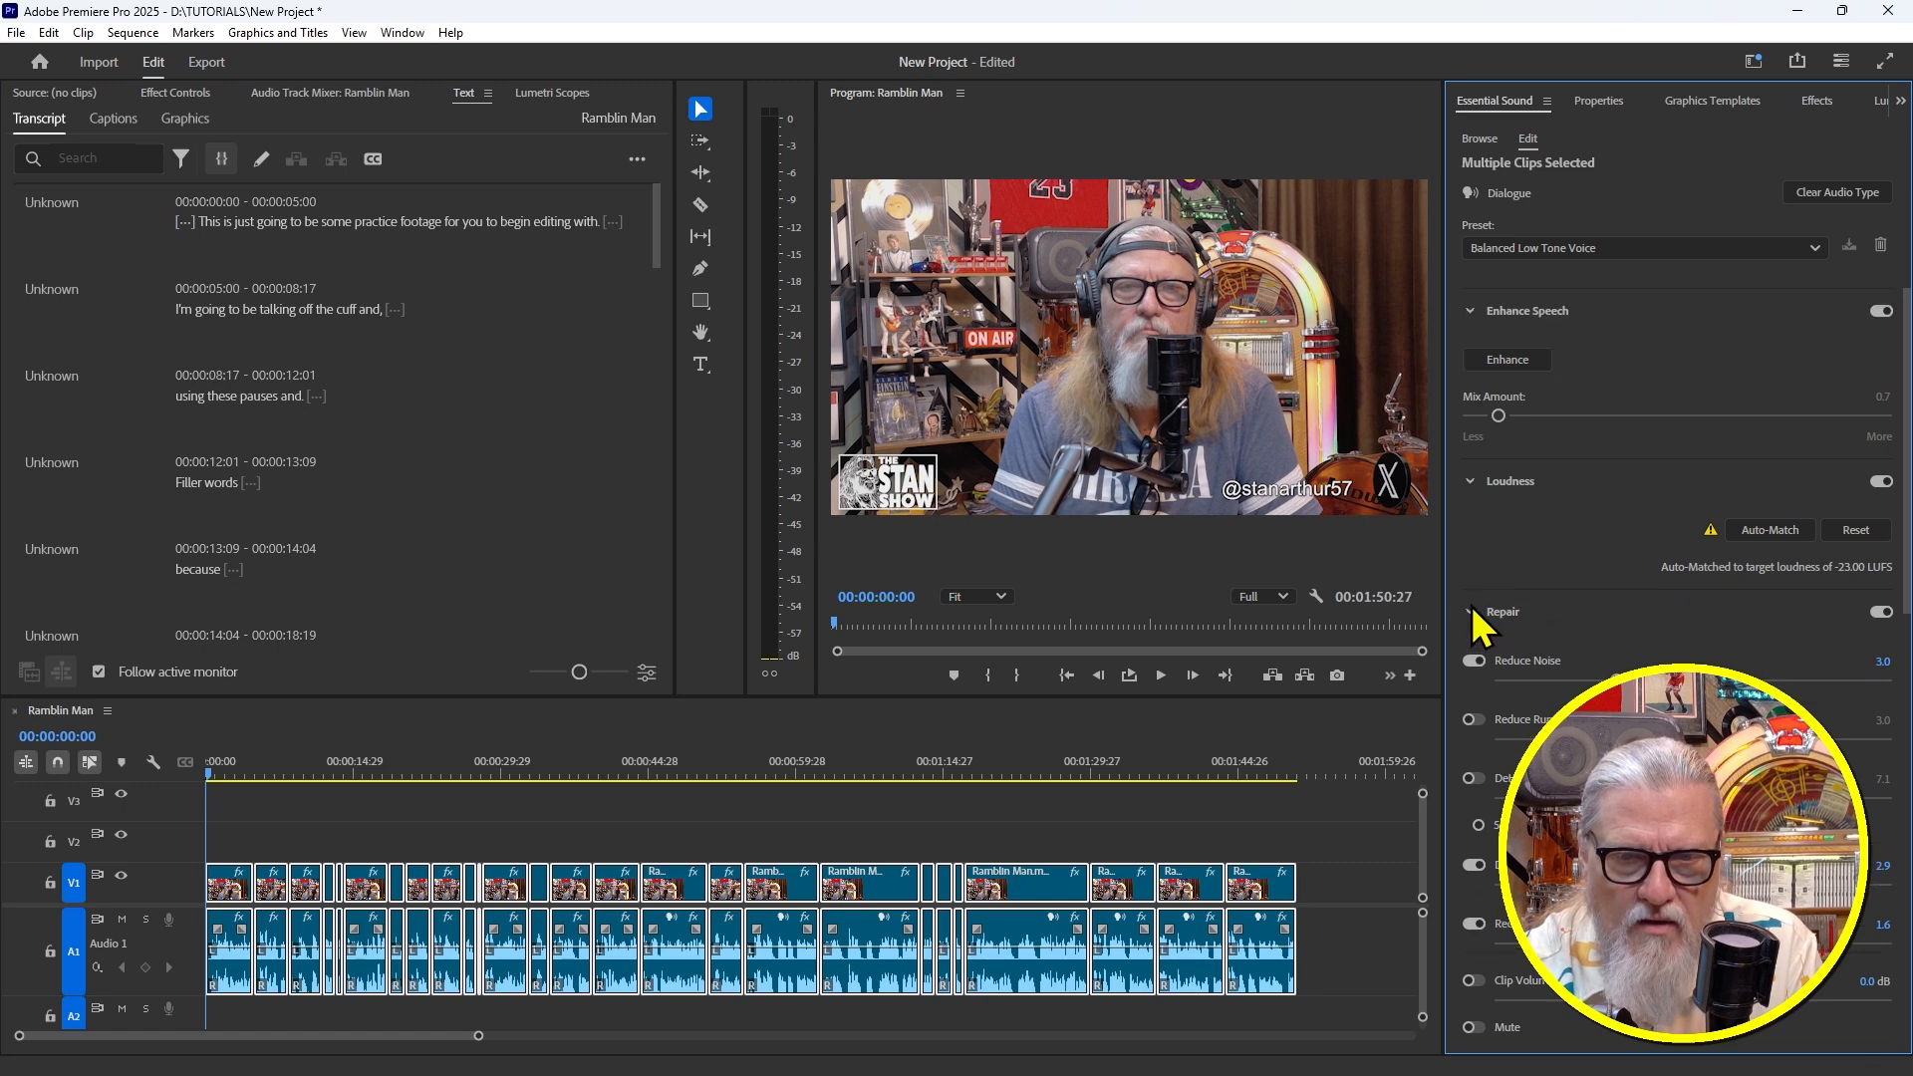
click(1461, 613)
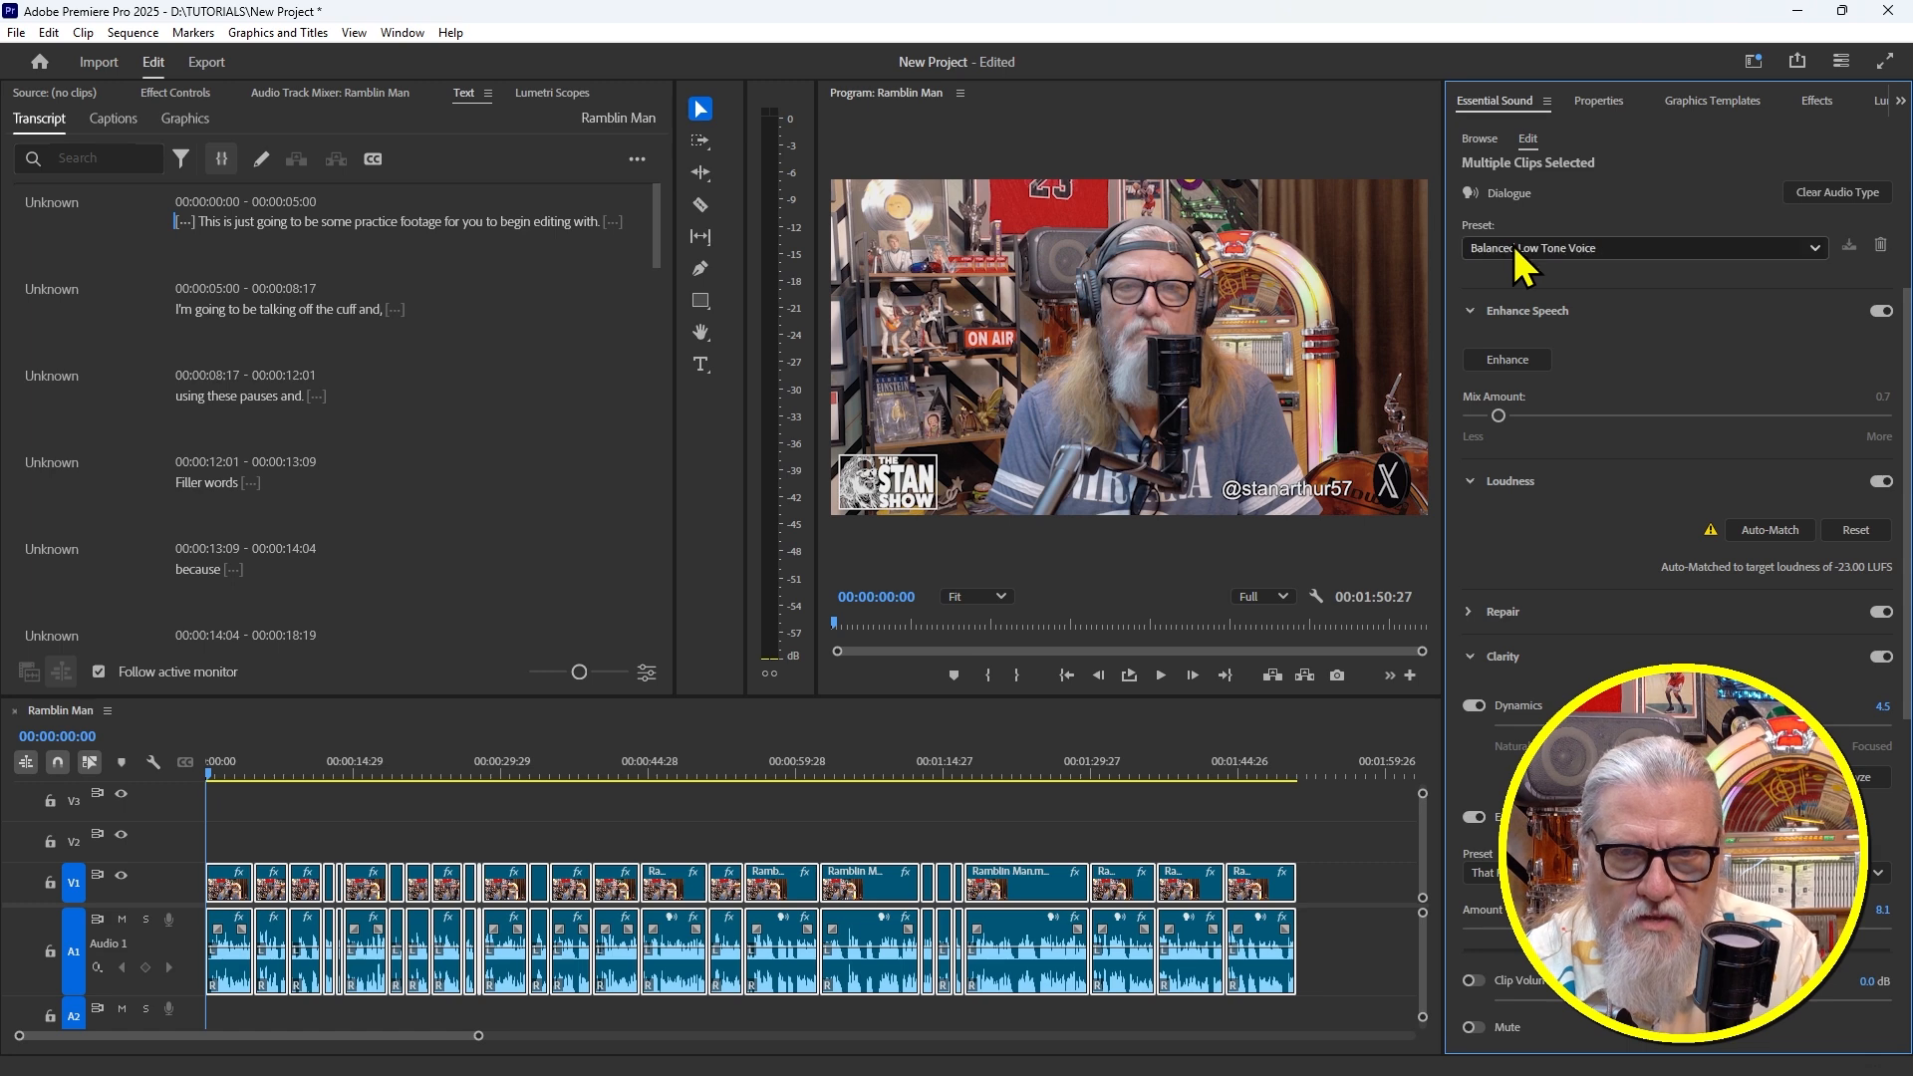
drag(399, 772, 361, 769)
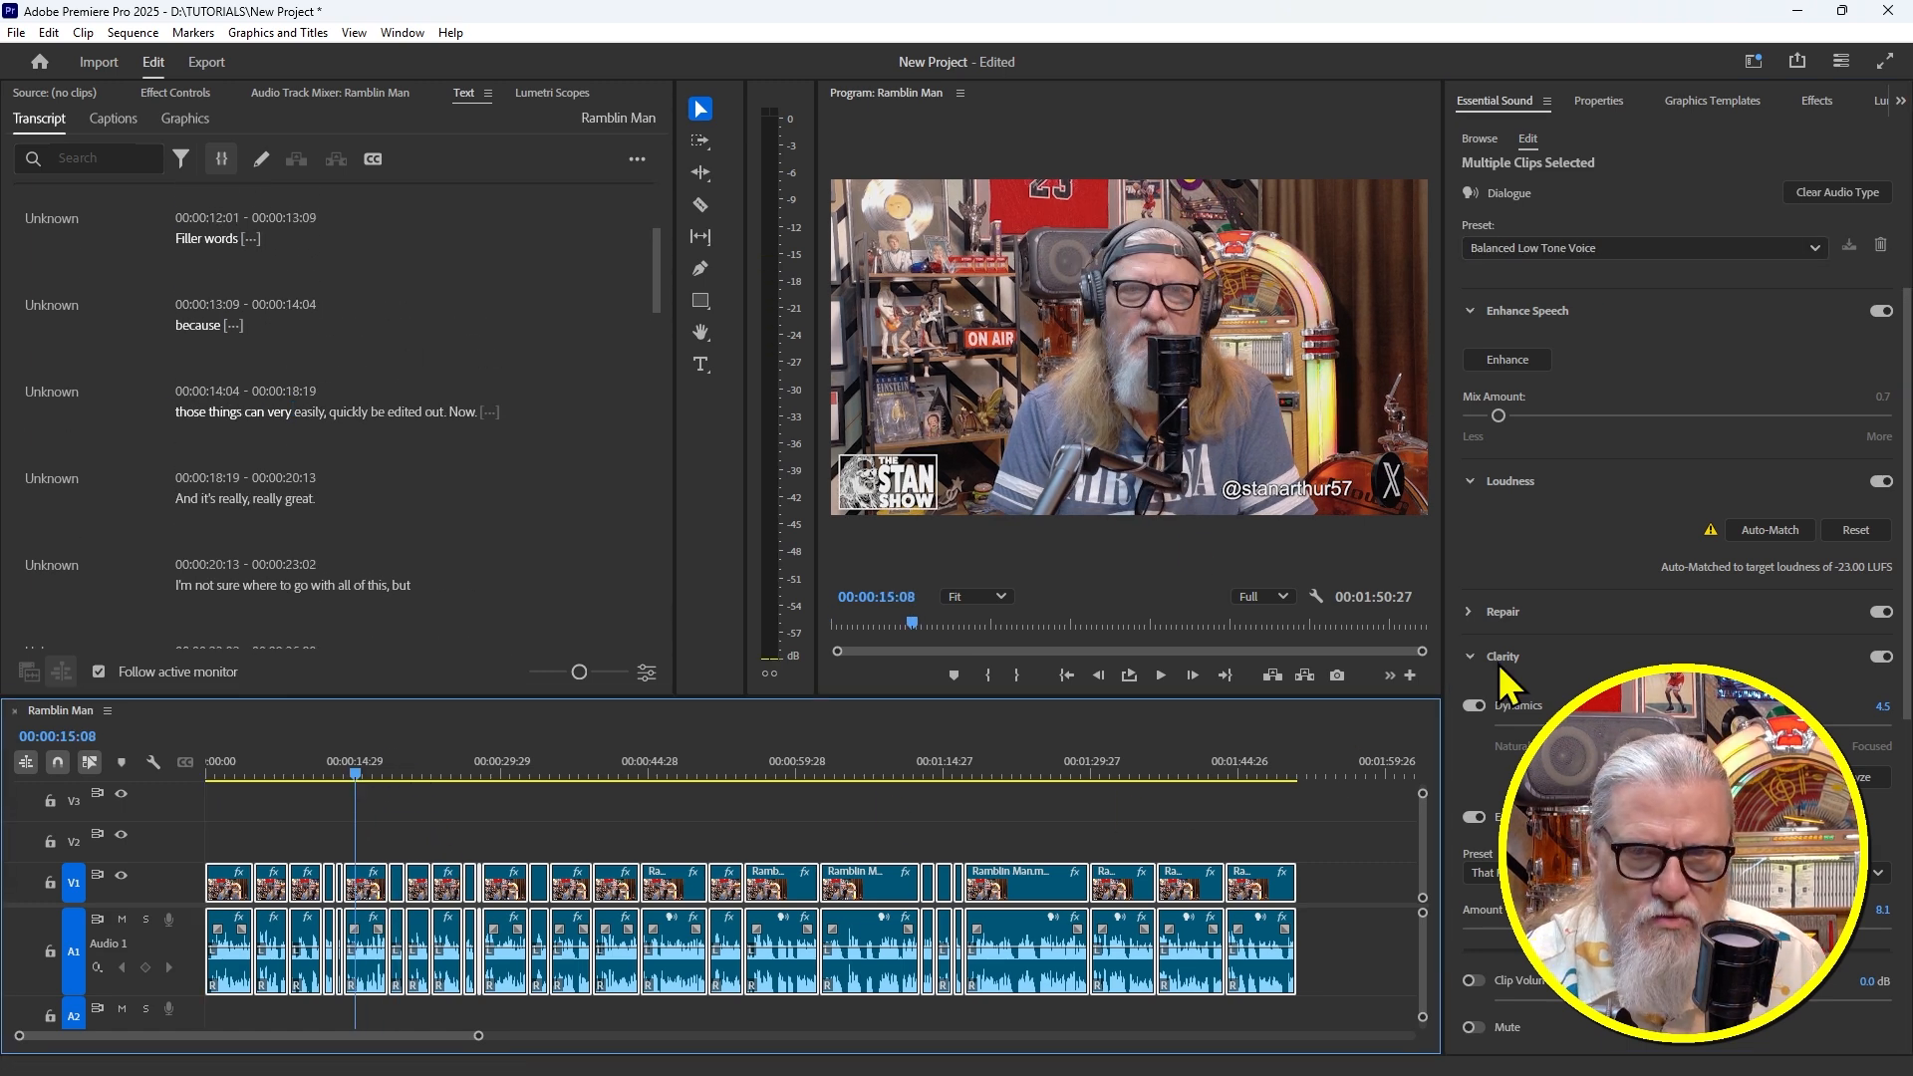
key(space)
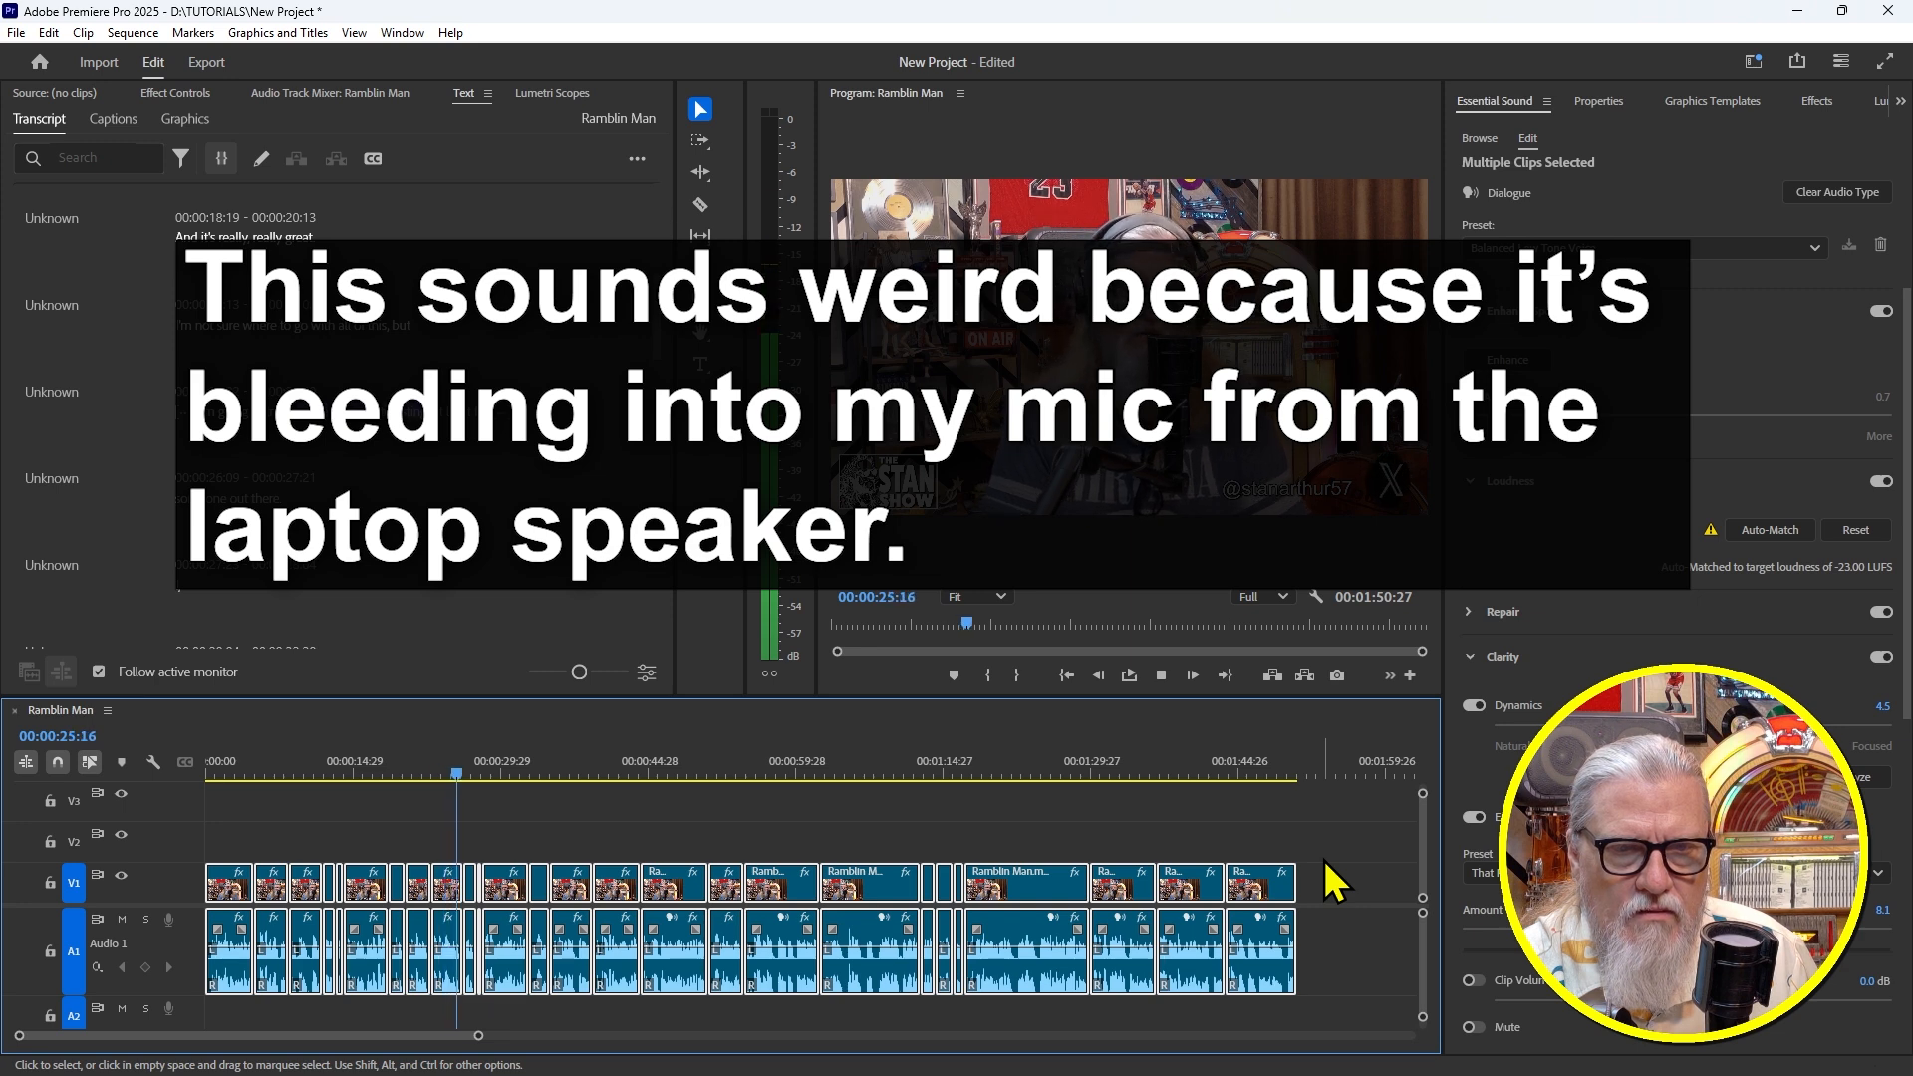
key(space)
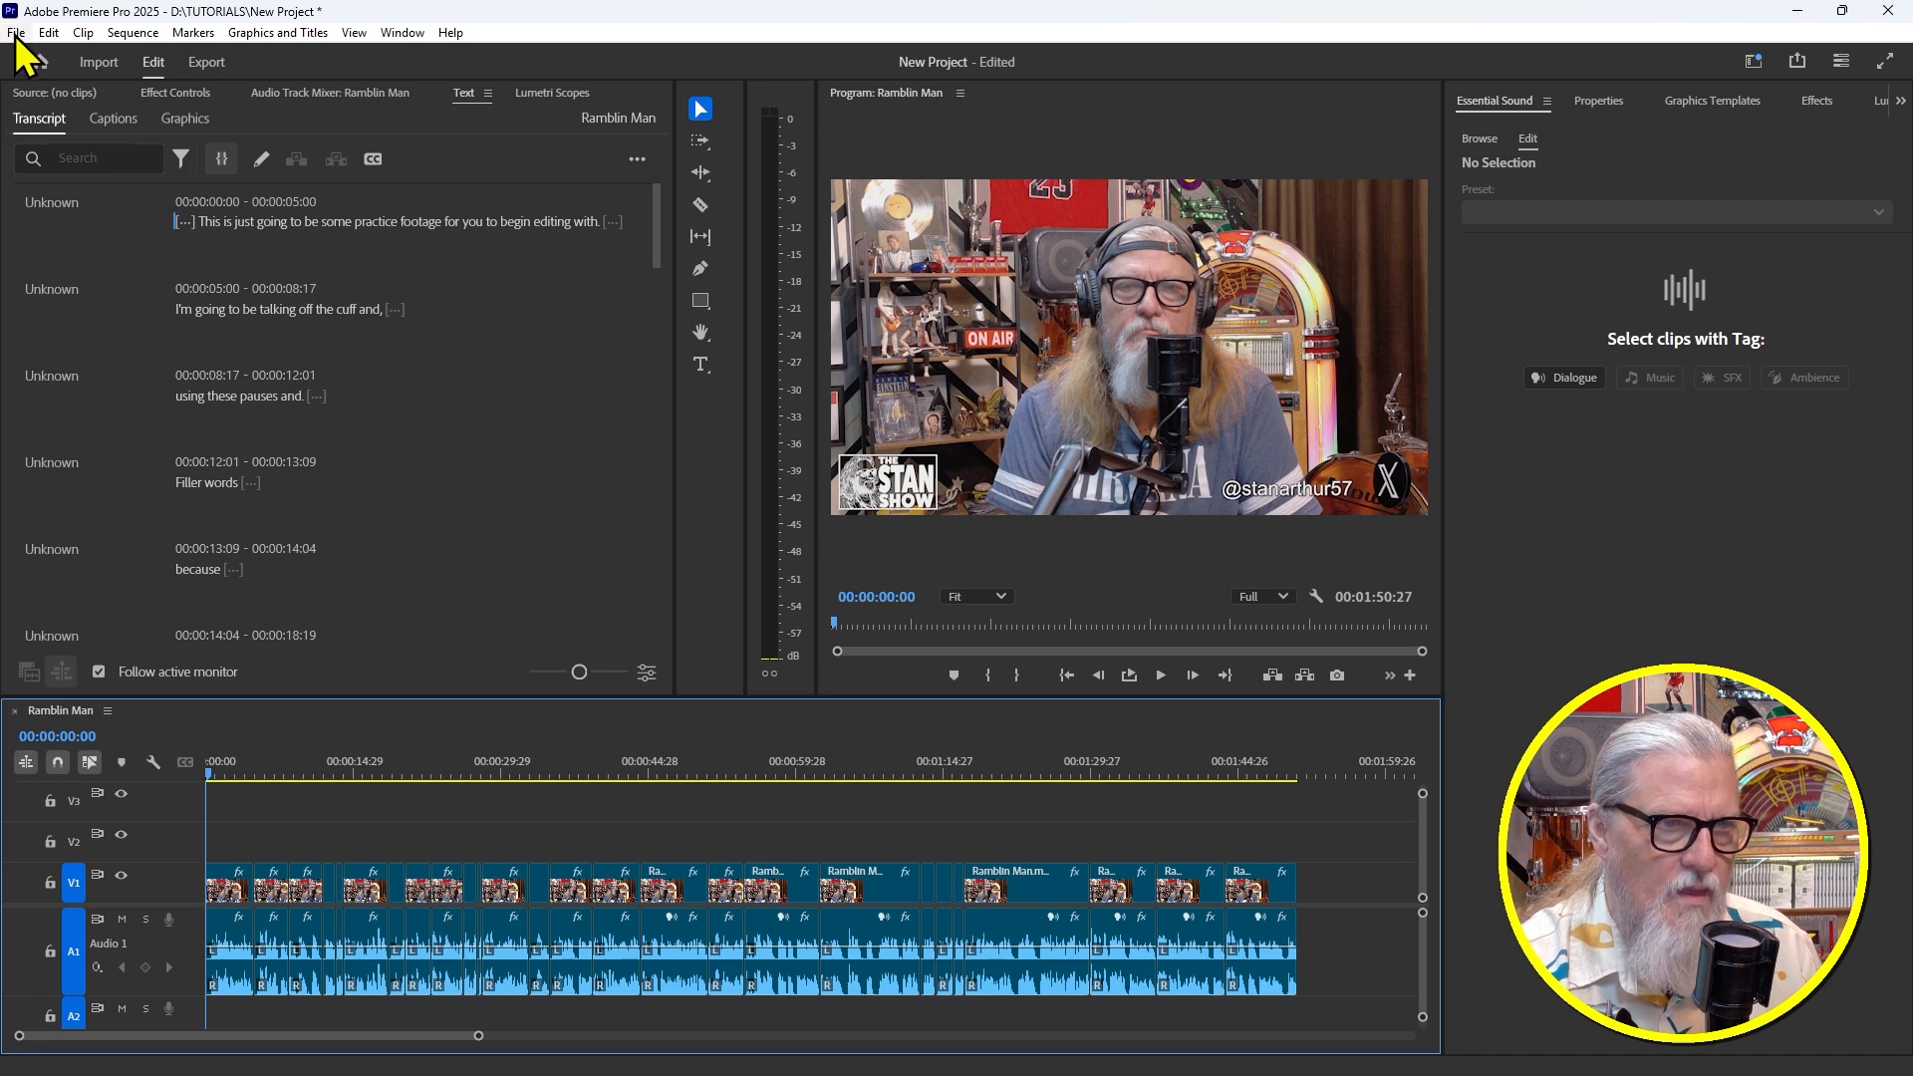
Send the Ramblin Man sequence to Adobe Media Encoder via File > Export
click(16, 35)
mouse_move(90, 606)
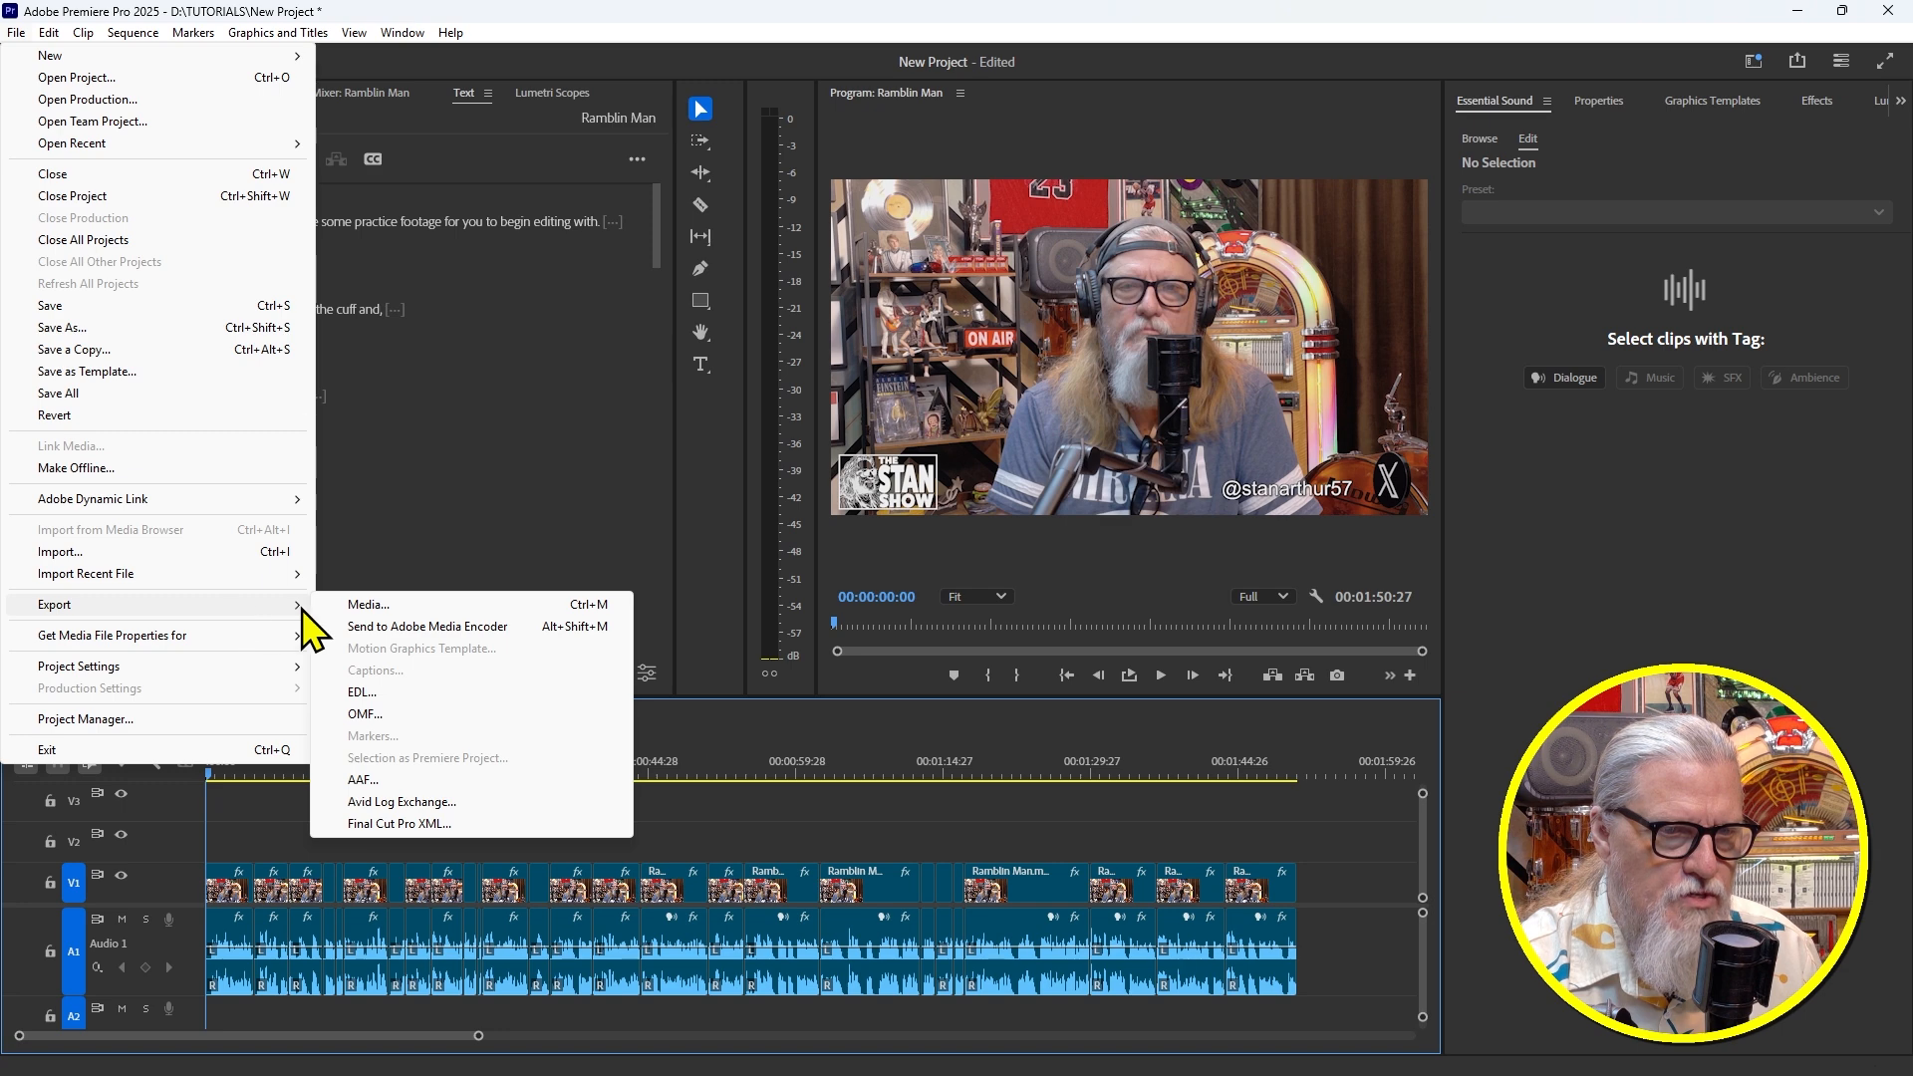
click(445, 627)
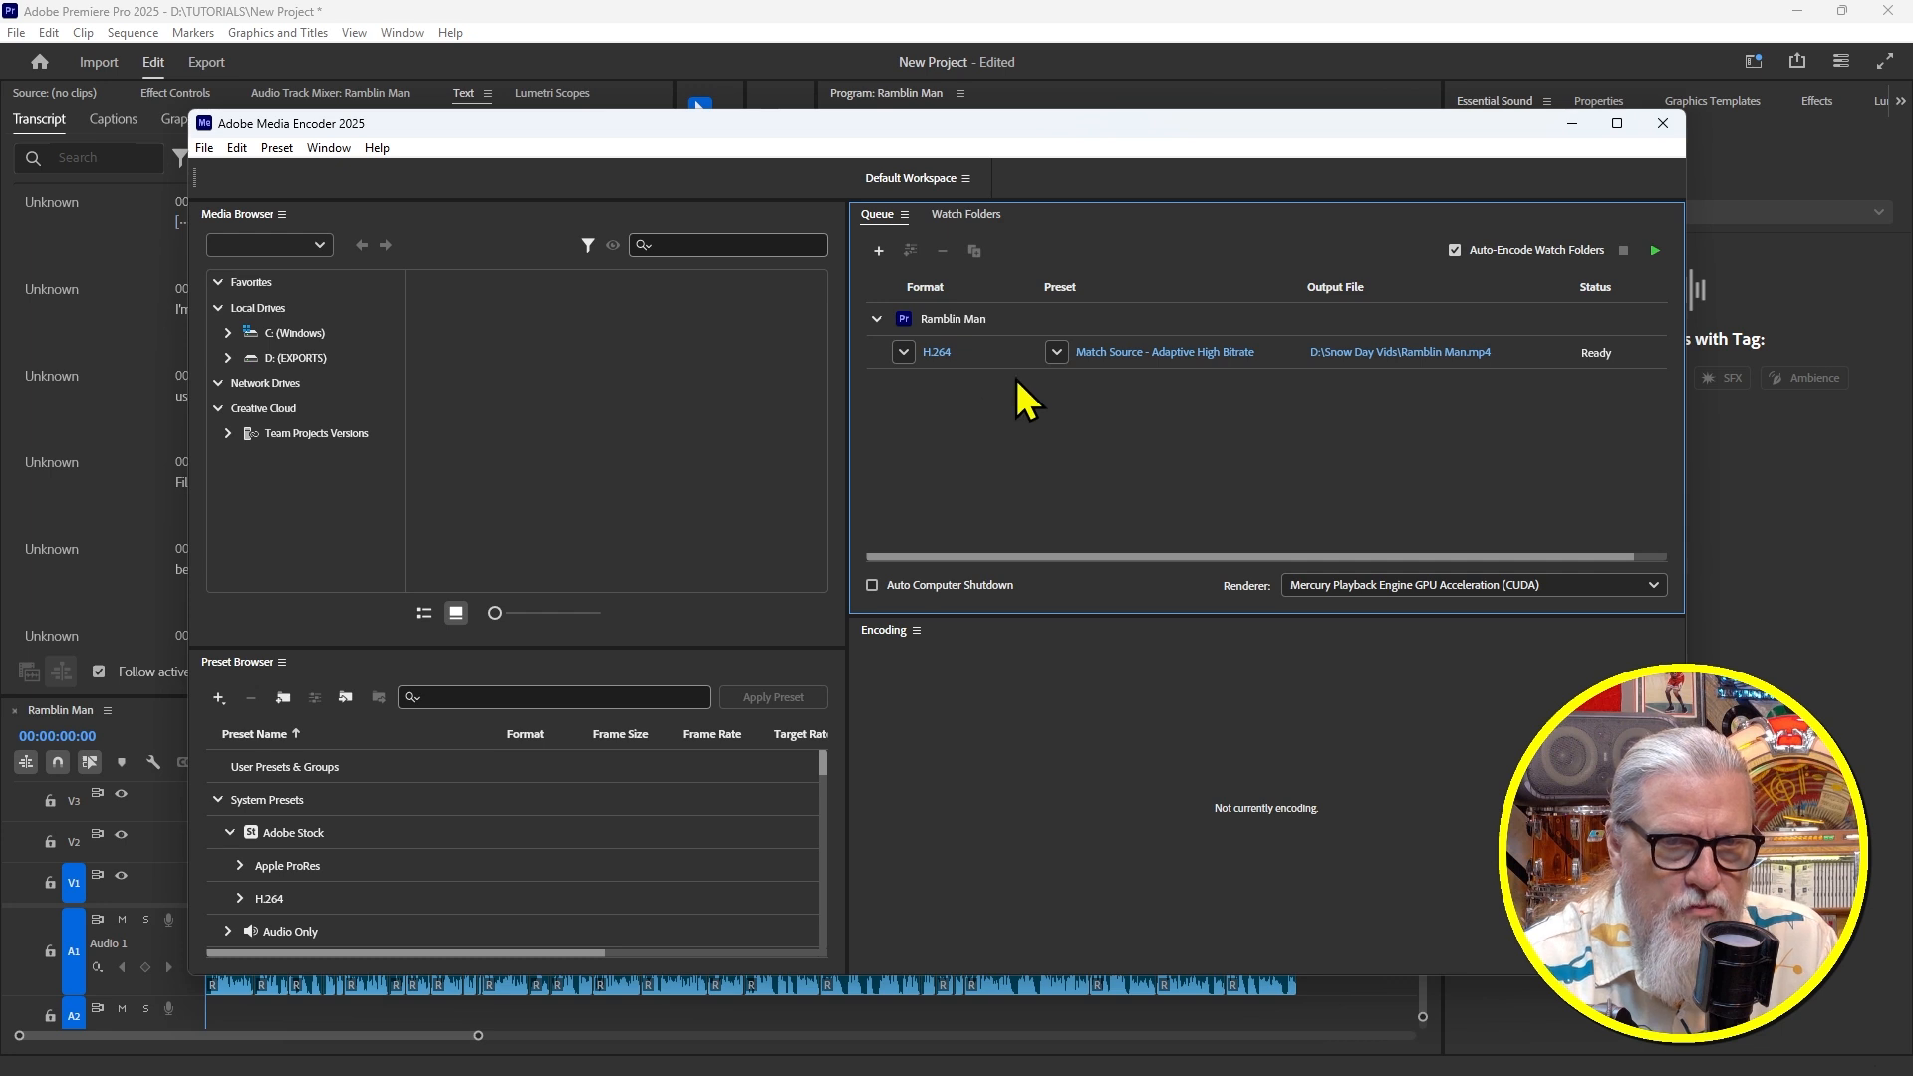
Keep the H.264 format and existing preset, then open the Output File save location
drag(1052, 130, 1046, 144)
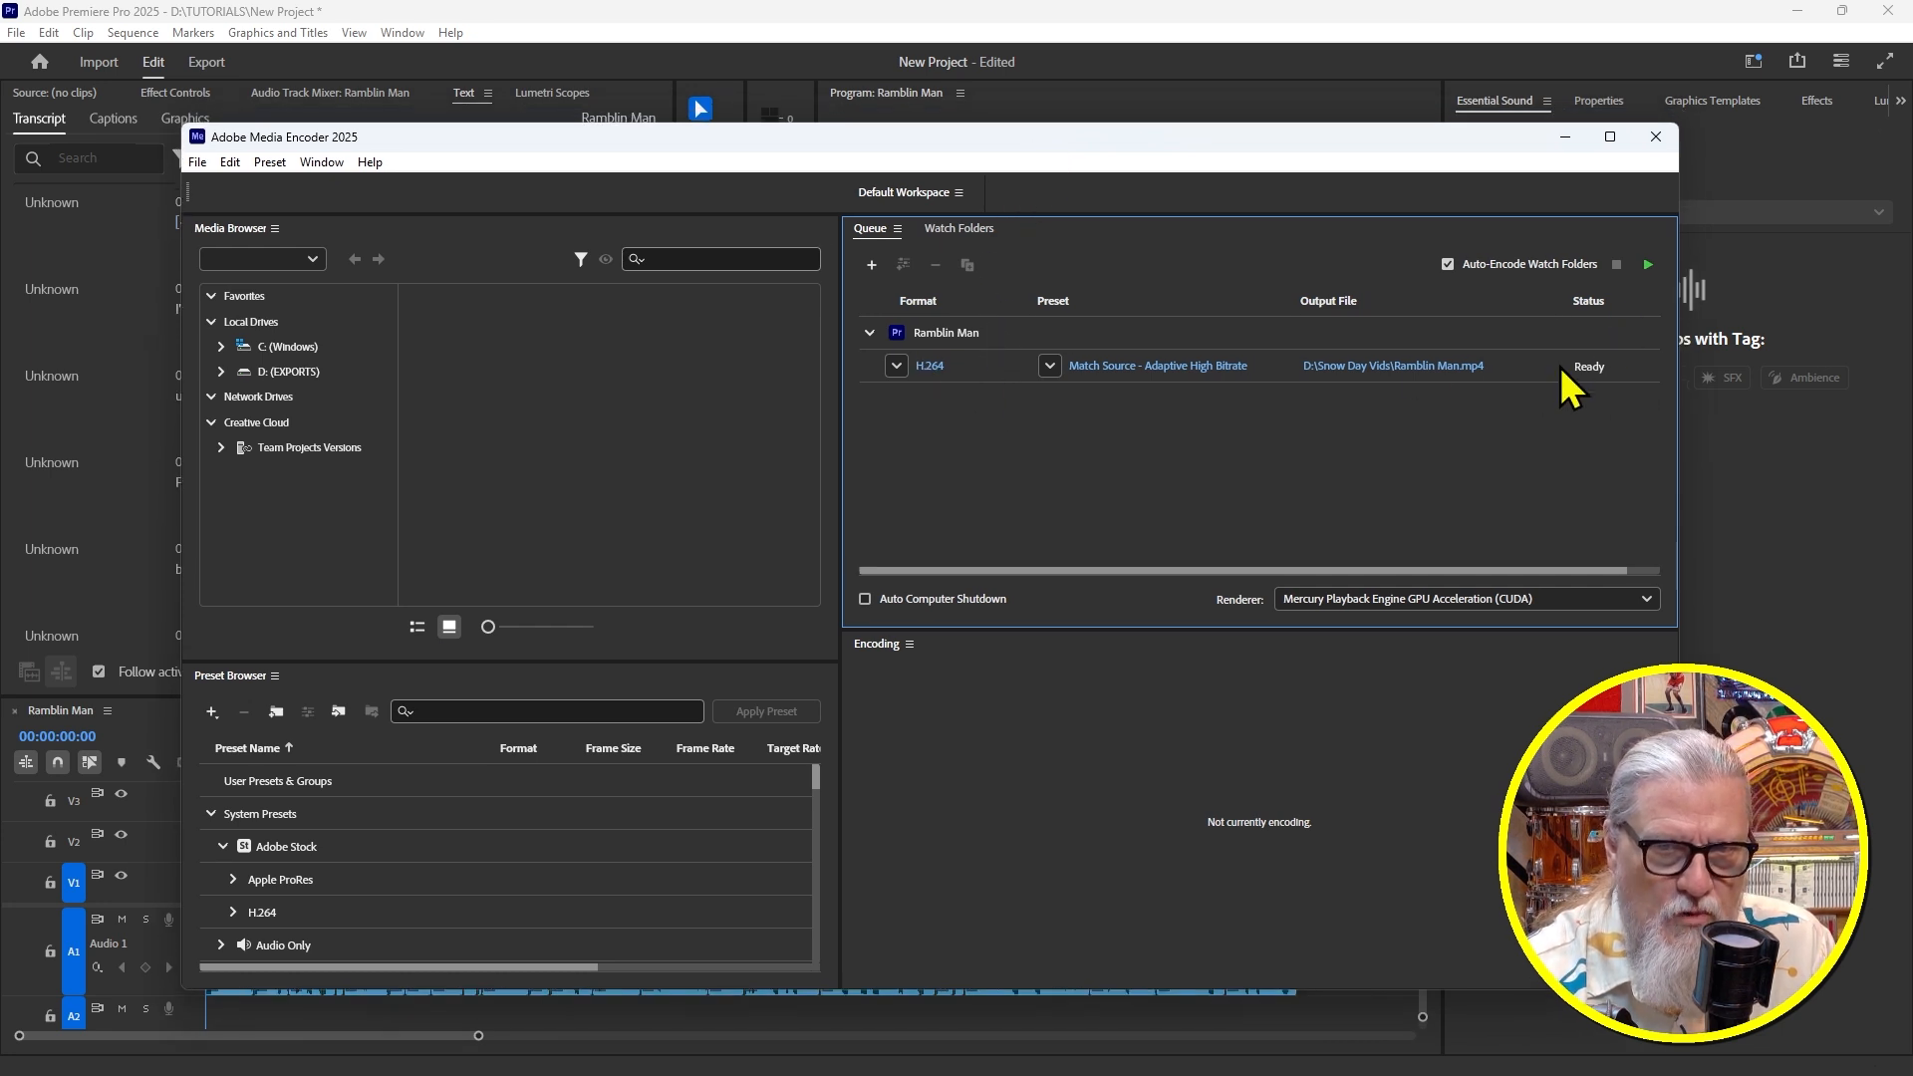
click(896, 366)
click(1295, 444)
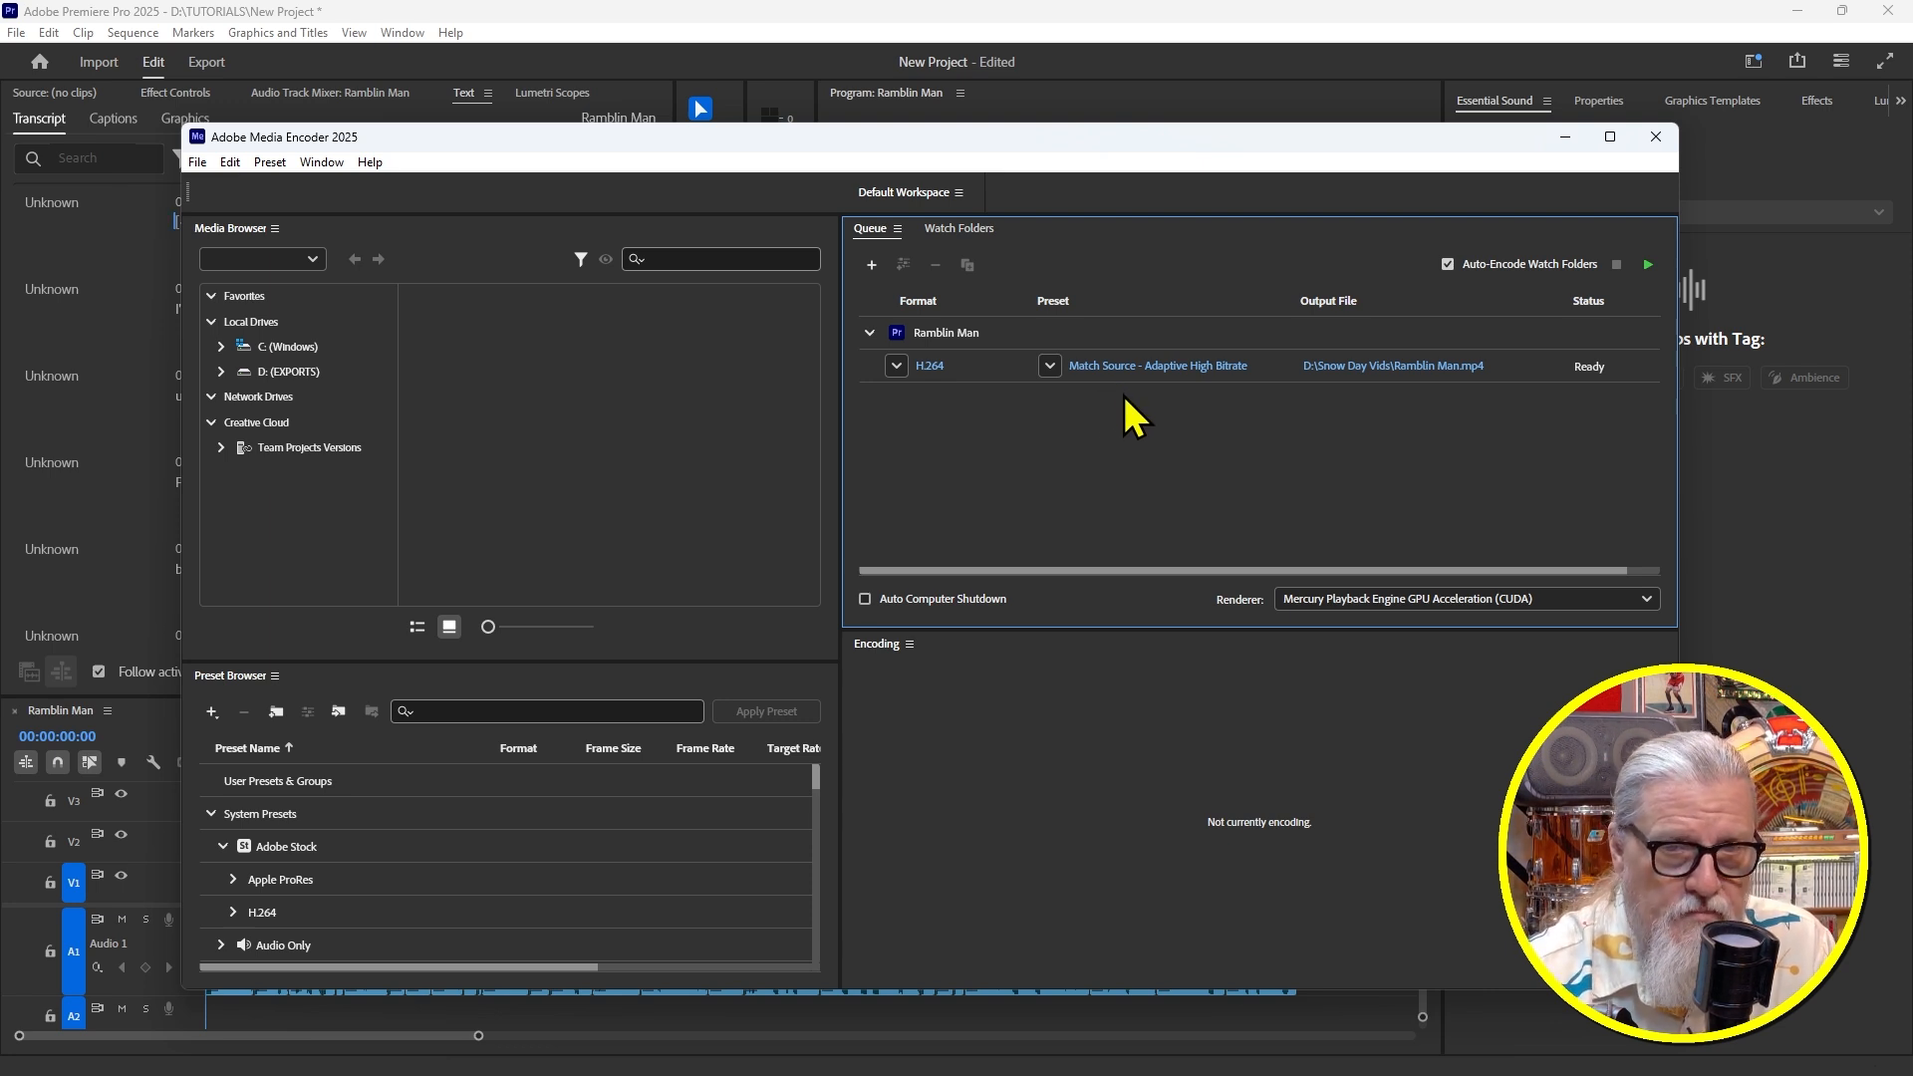
click(1050, 367)
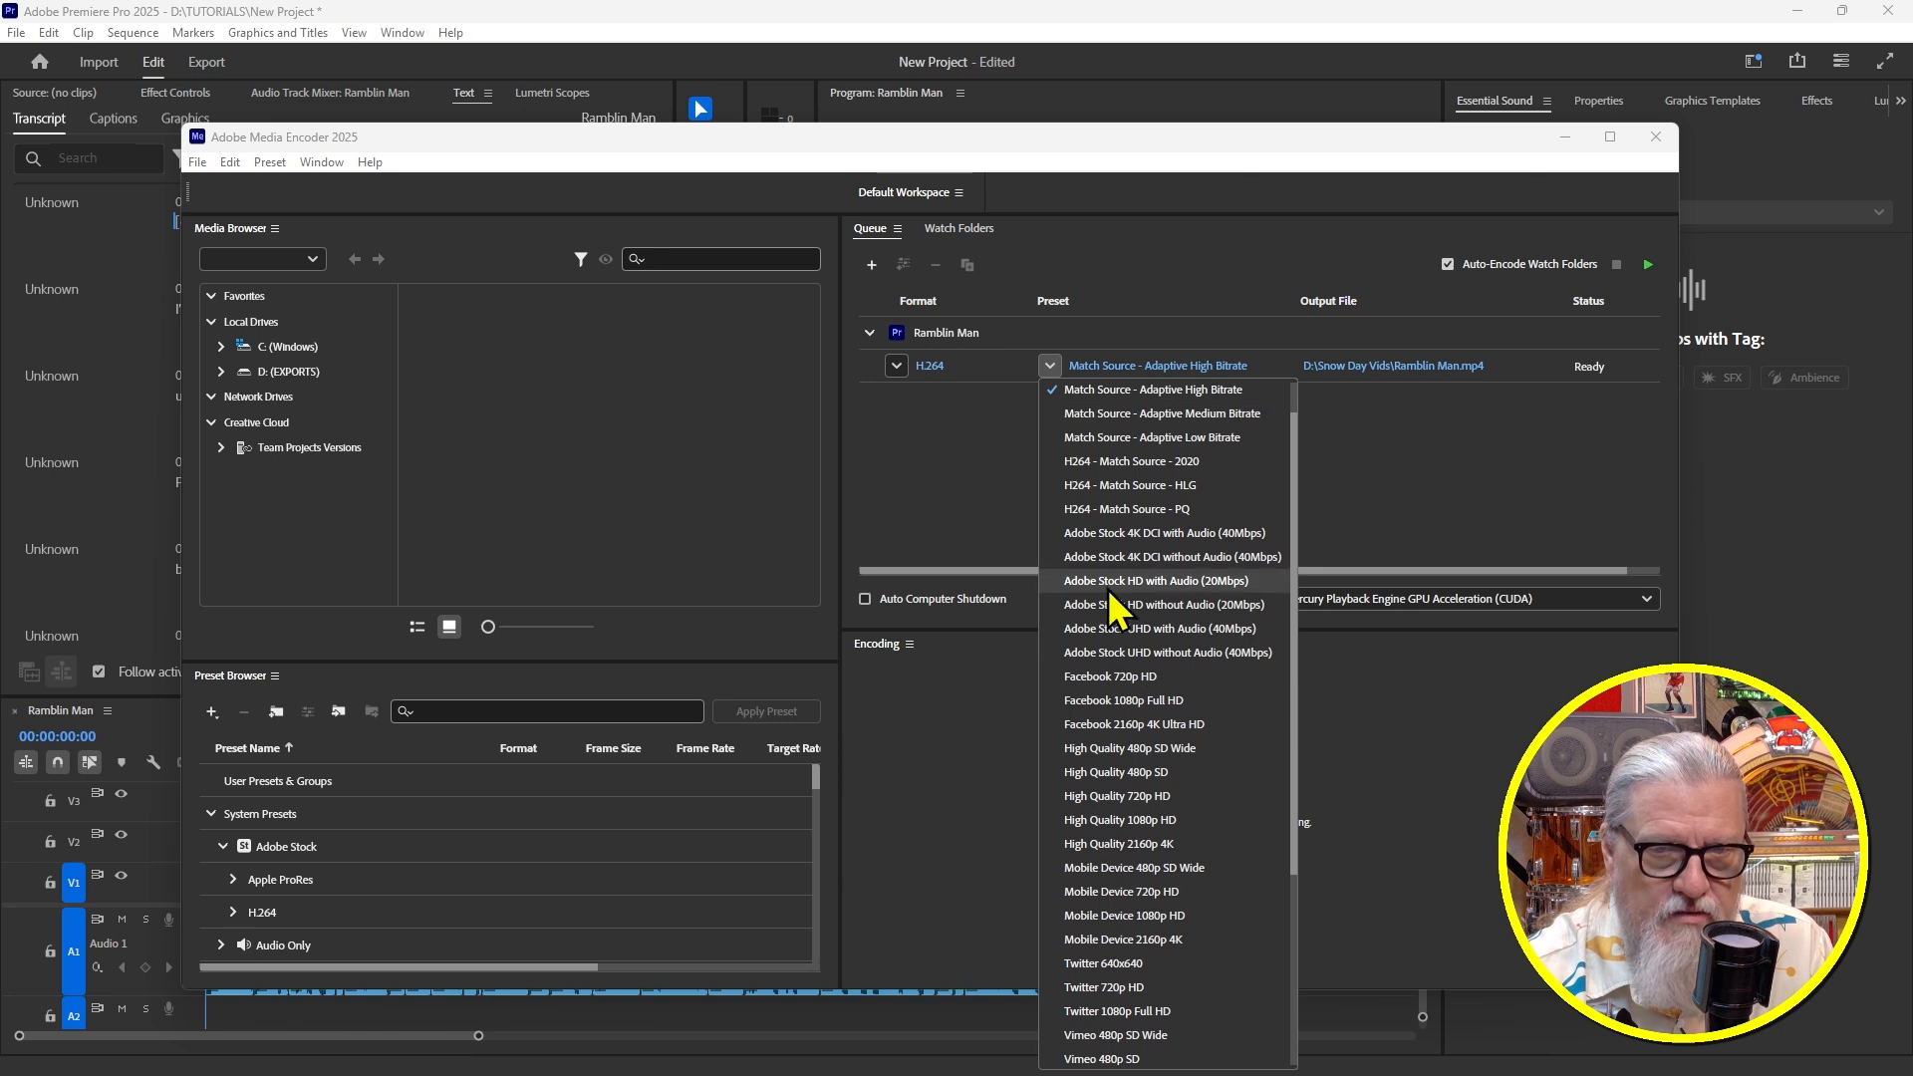
scroll(1129, 901, down, 4)
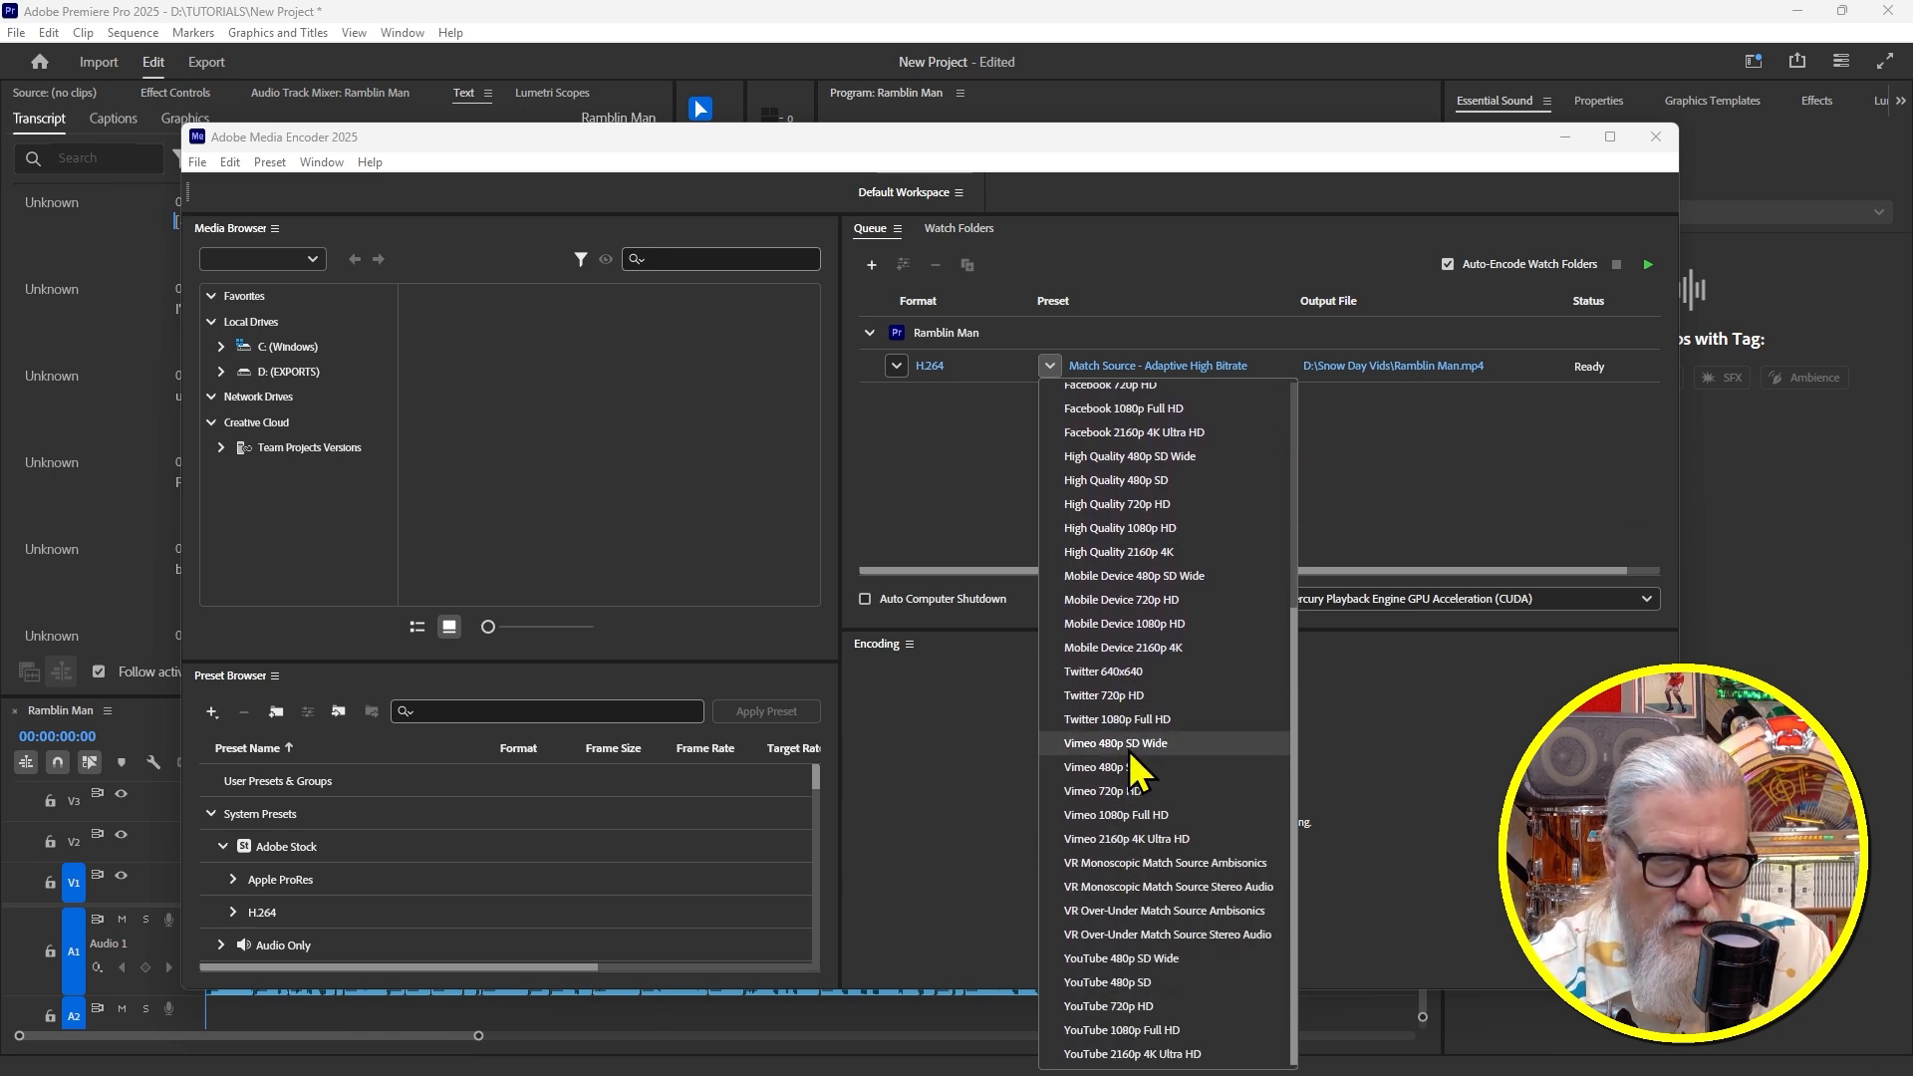
click(1404, 452)
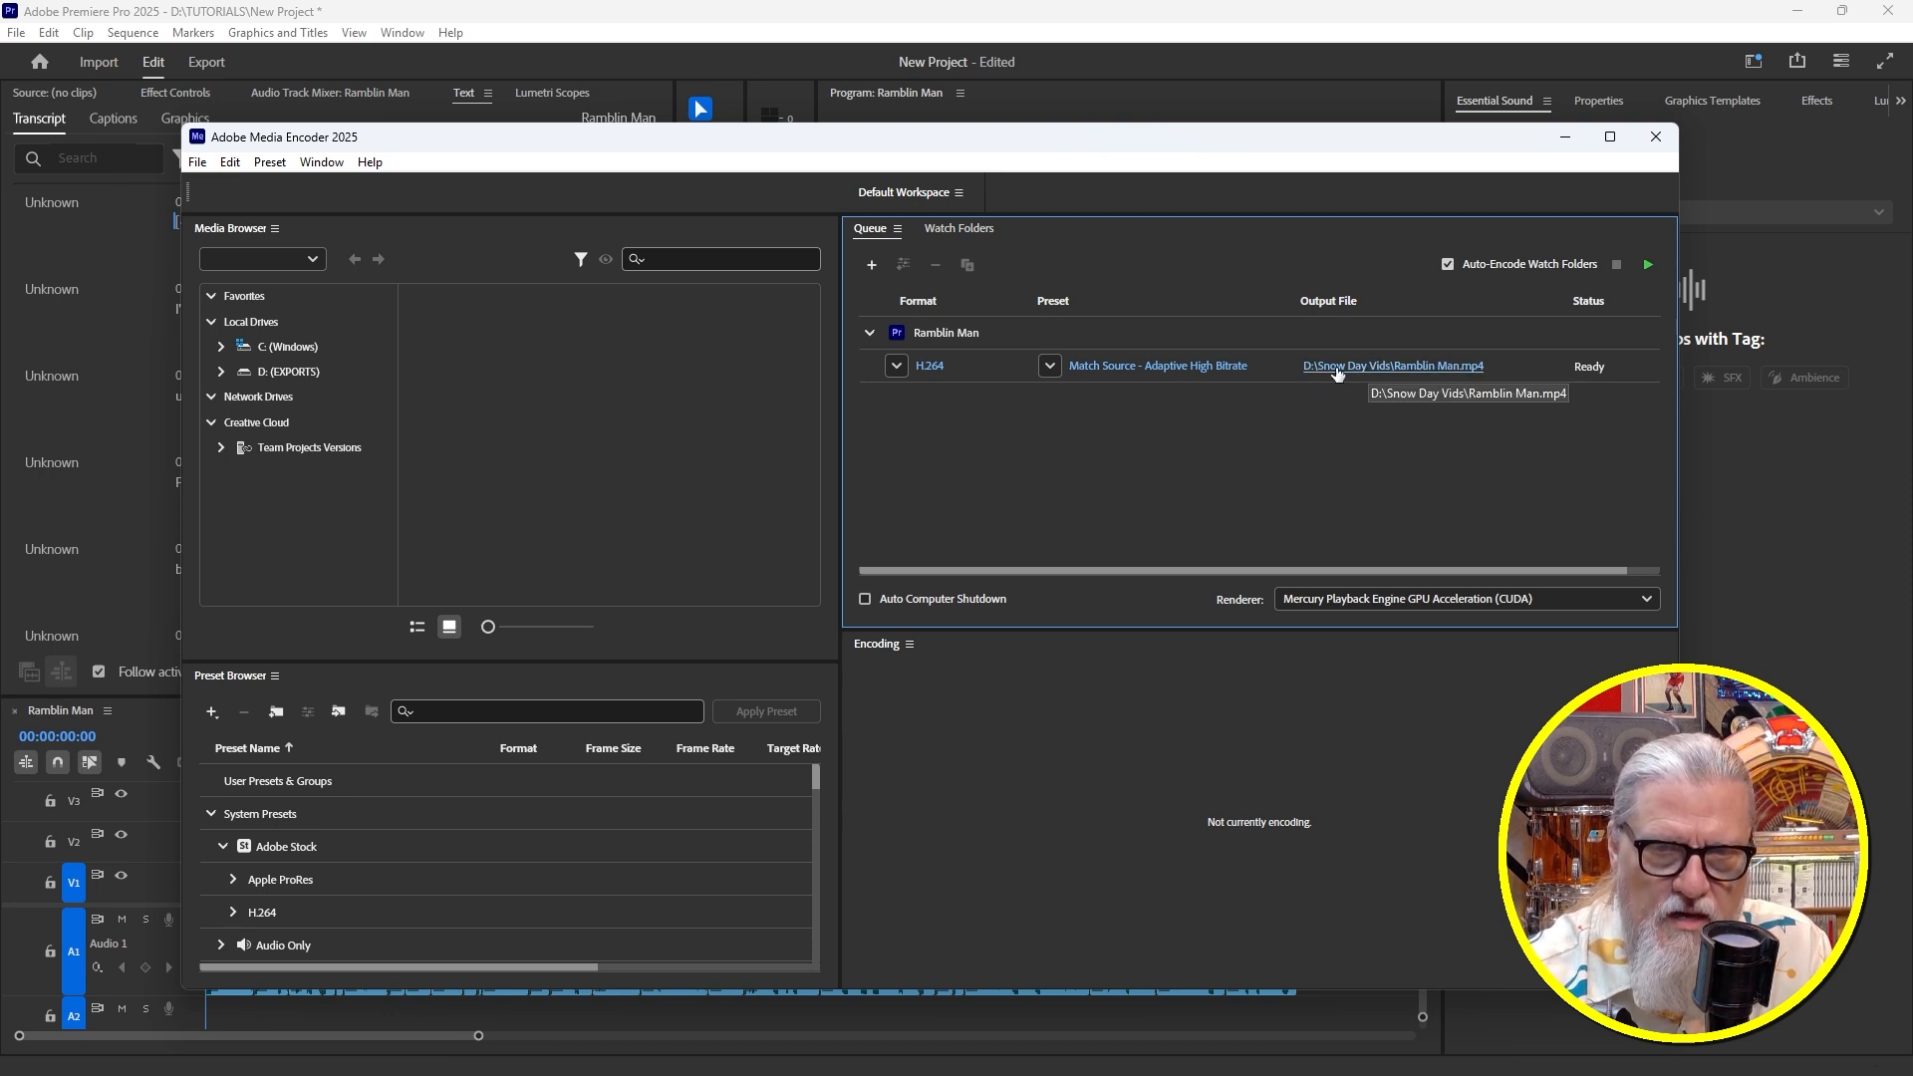
click(1341, 369)
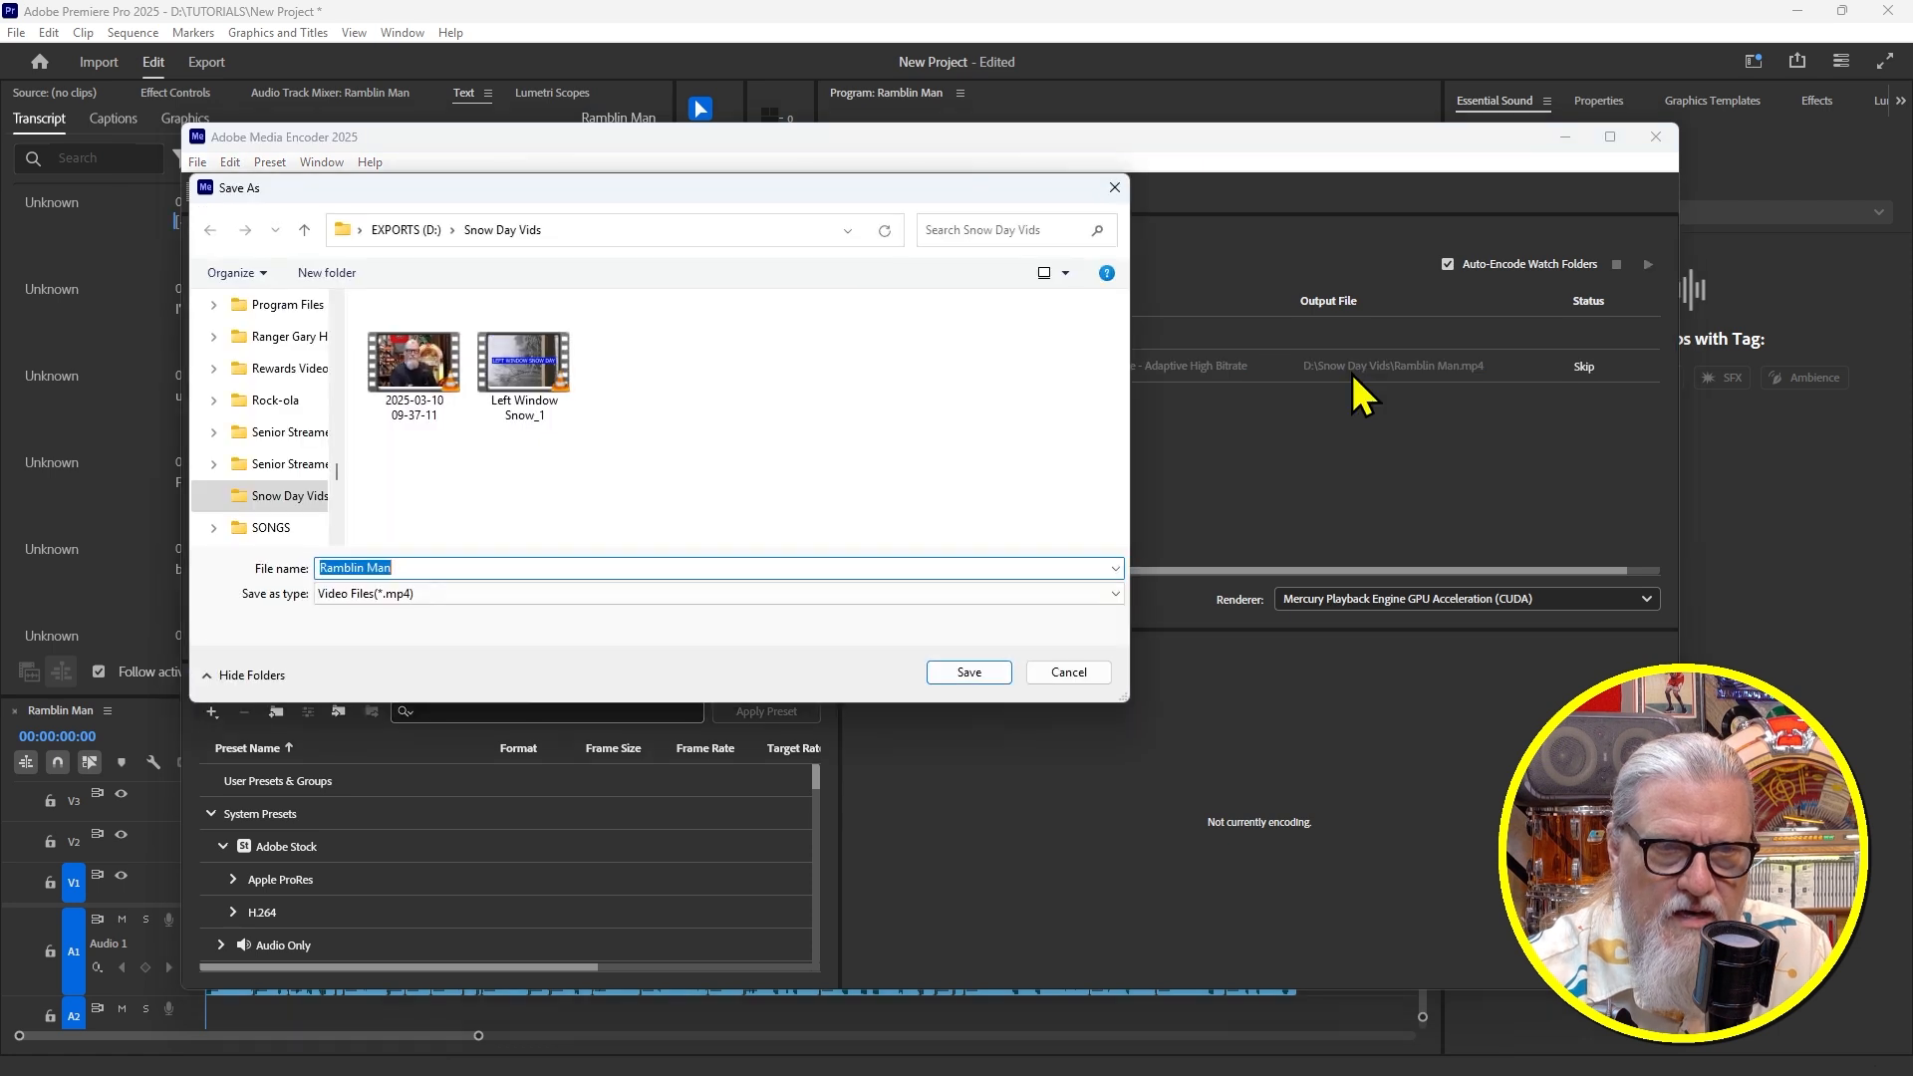
Set the output to D:\TUTORIALS\EXPORTS\Ramblin Man.mp4 and save
click(408, 230)
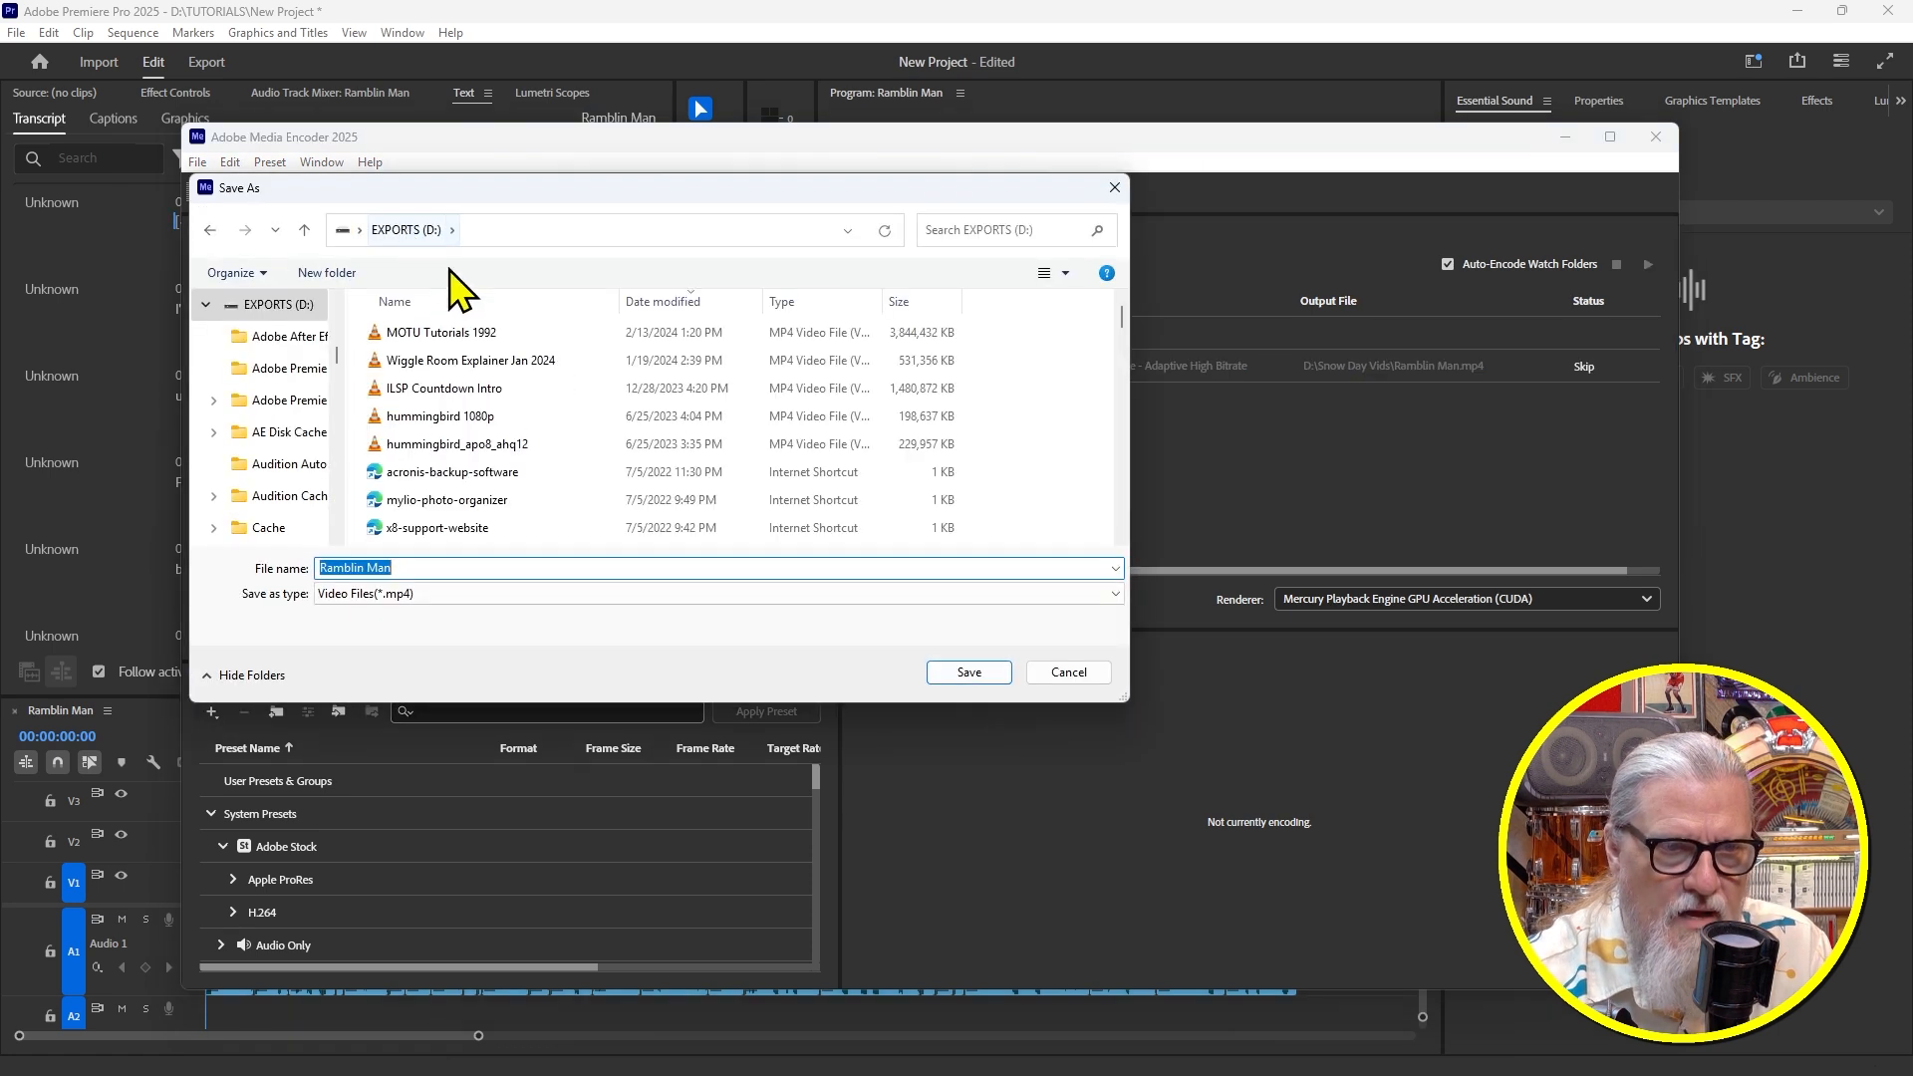
scroll(528, 409, down, 3)
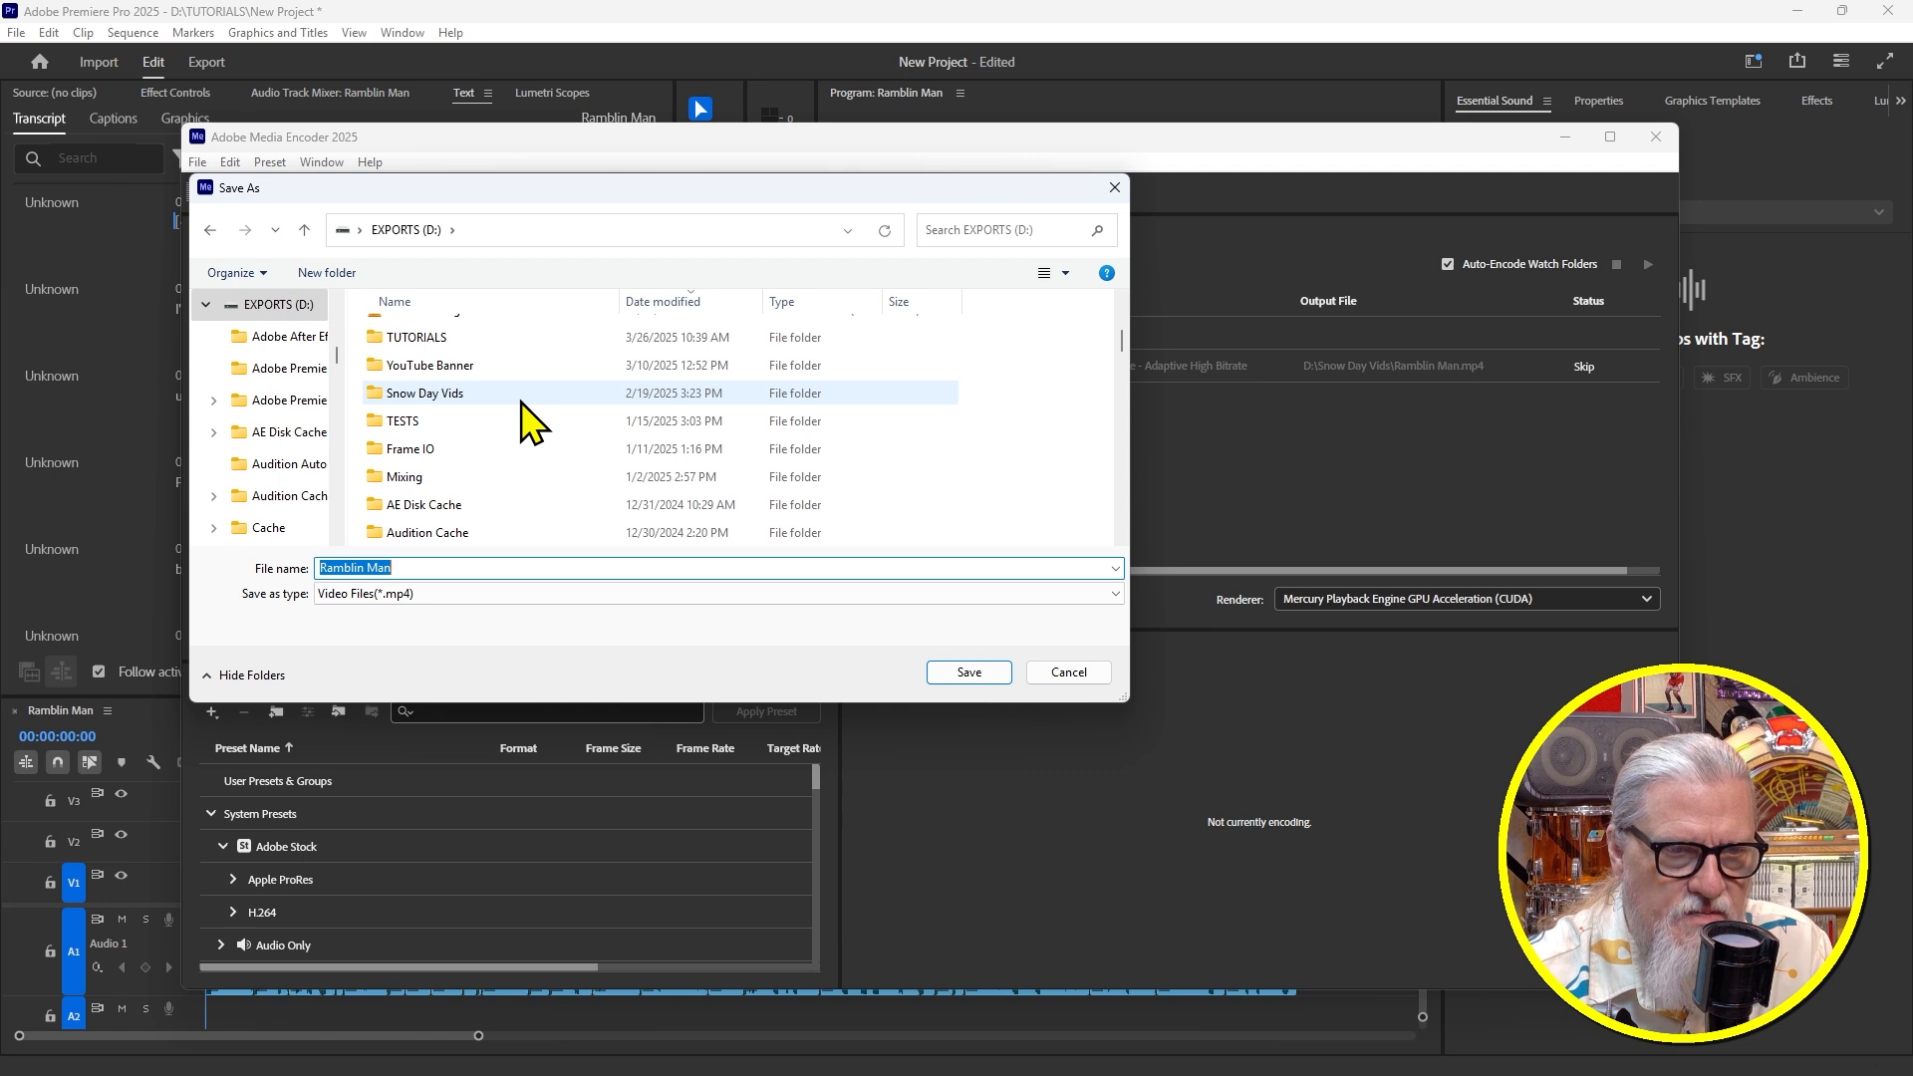
double_click(415, 343)
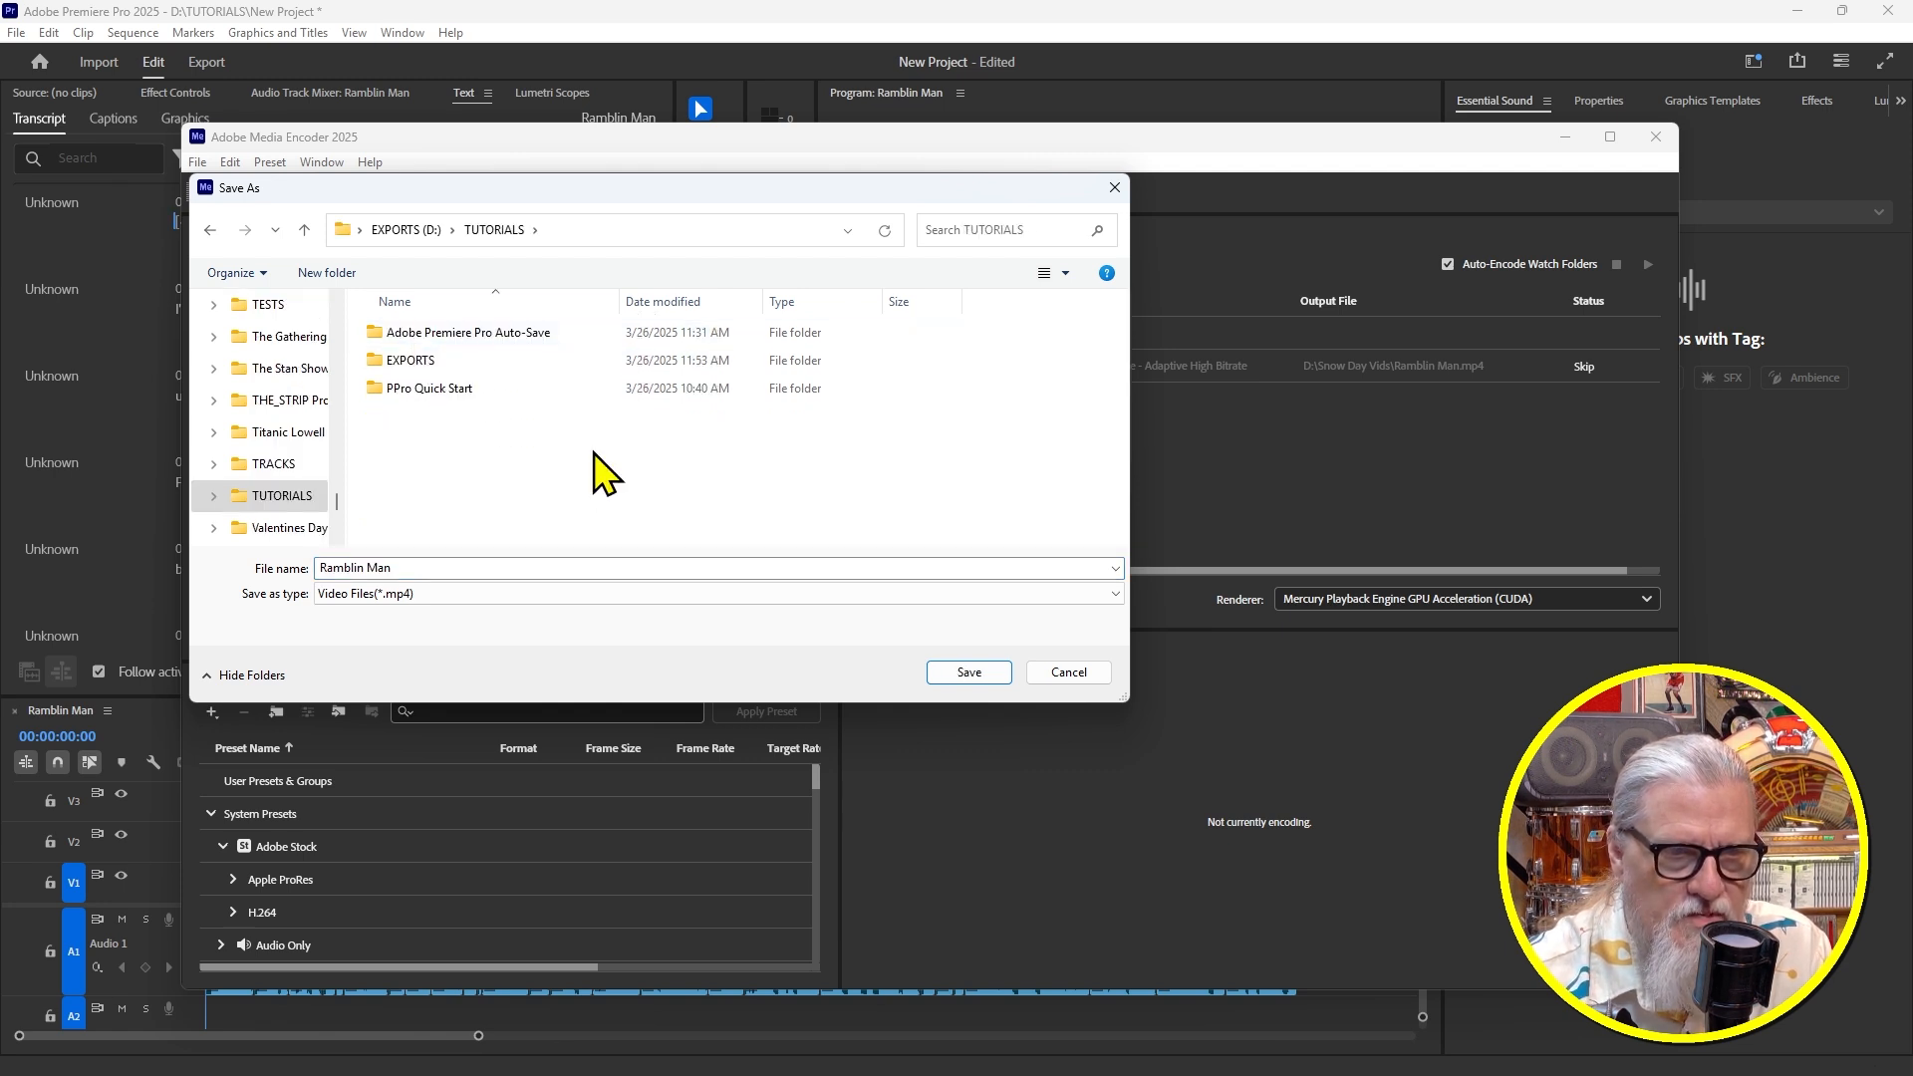
click(397, 361)
double_click(397, 361)
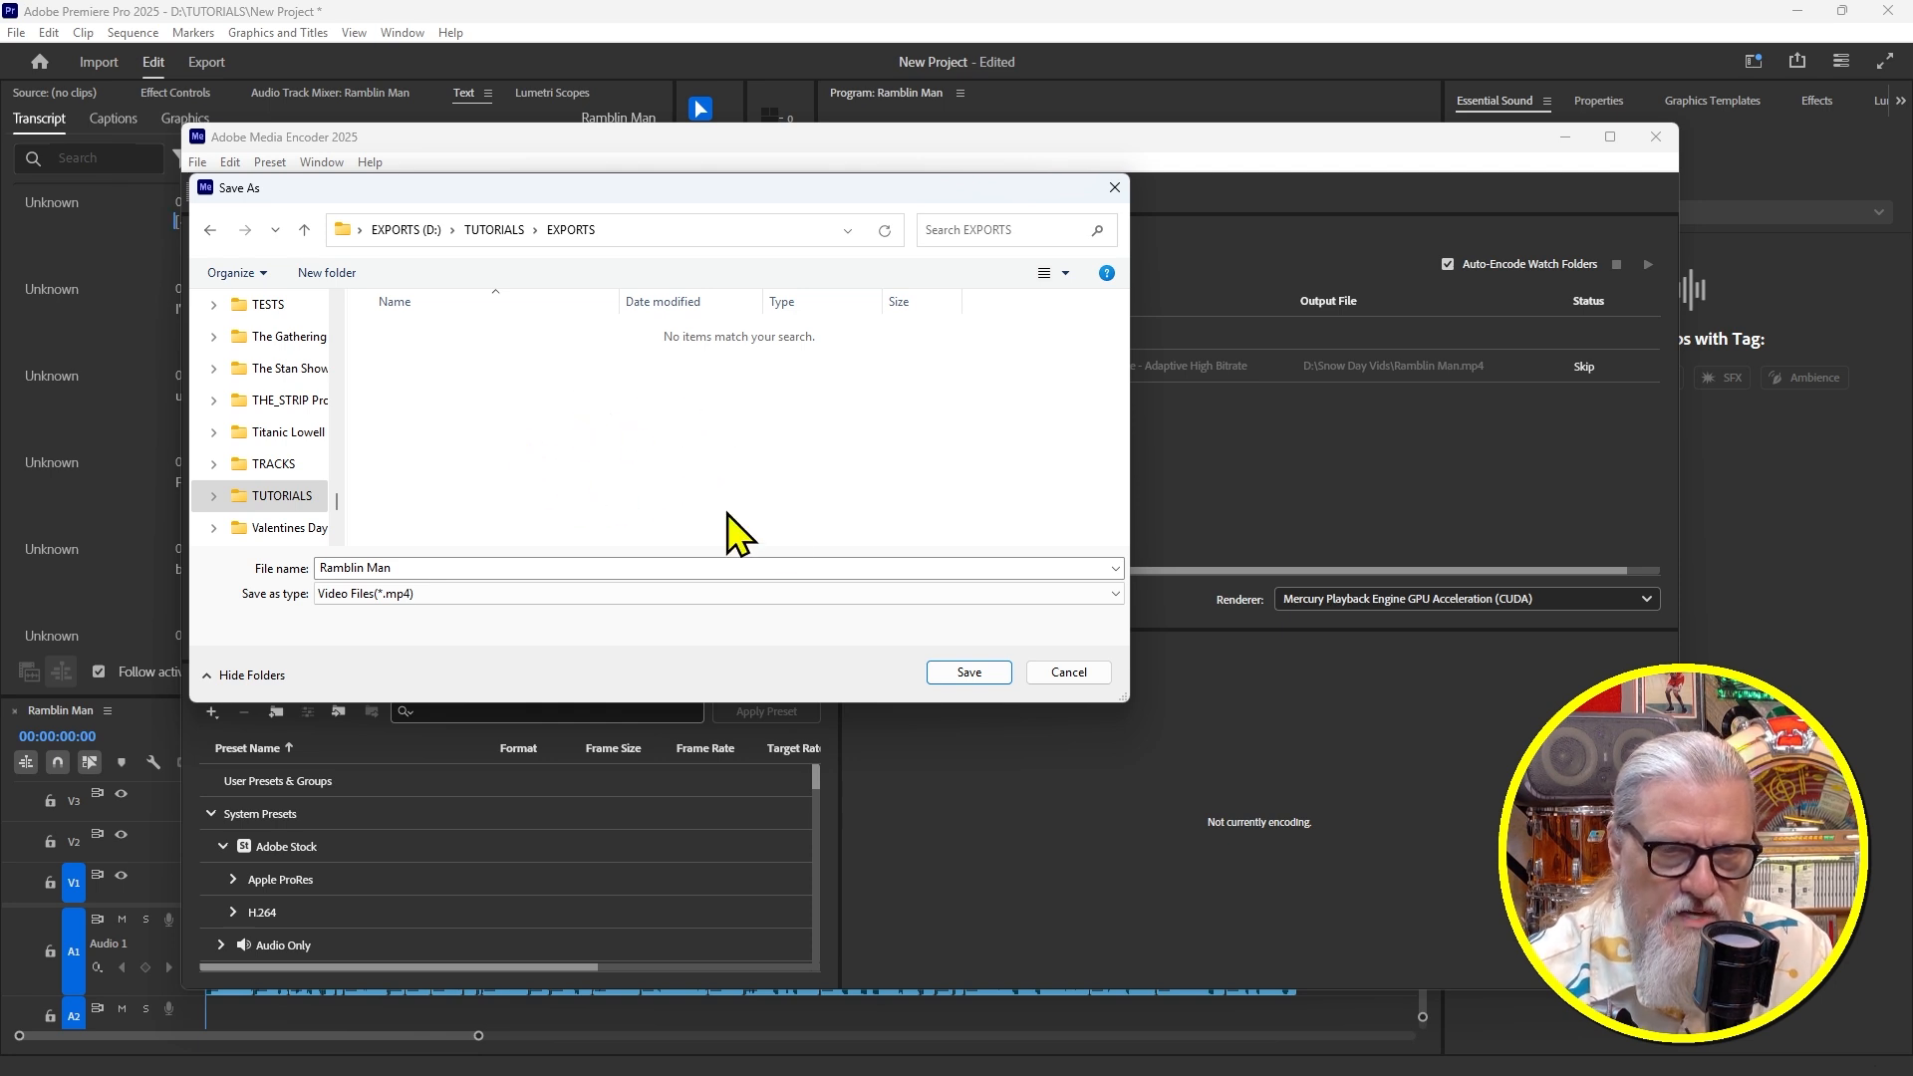
click(970, 672)
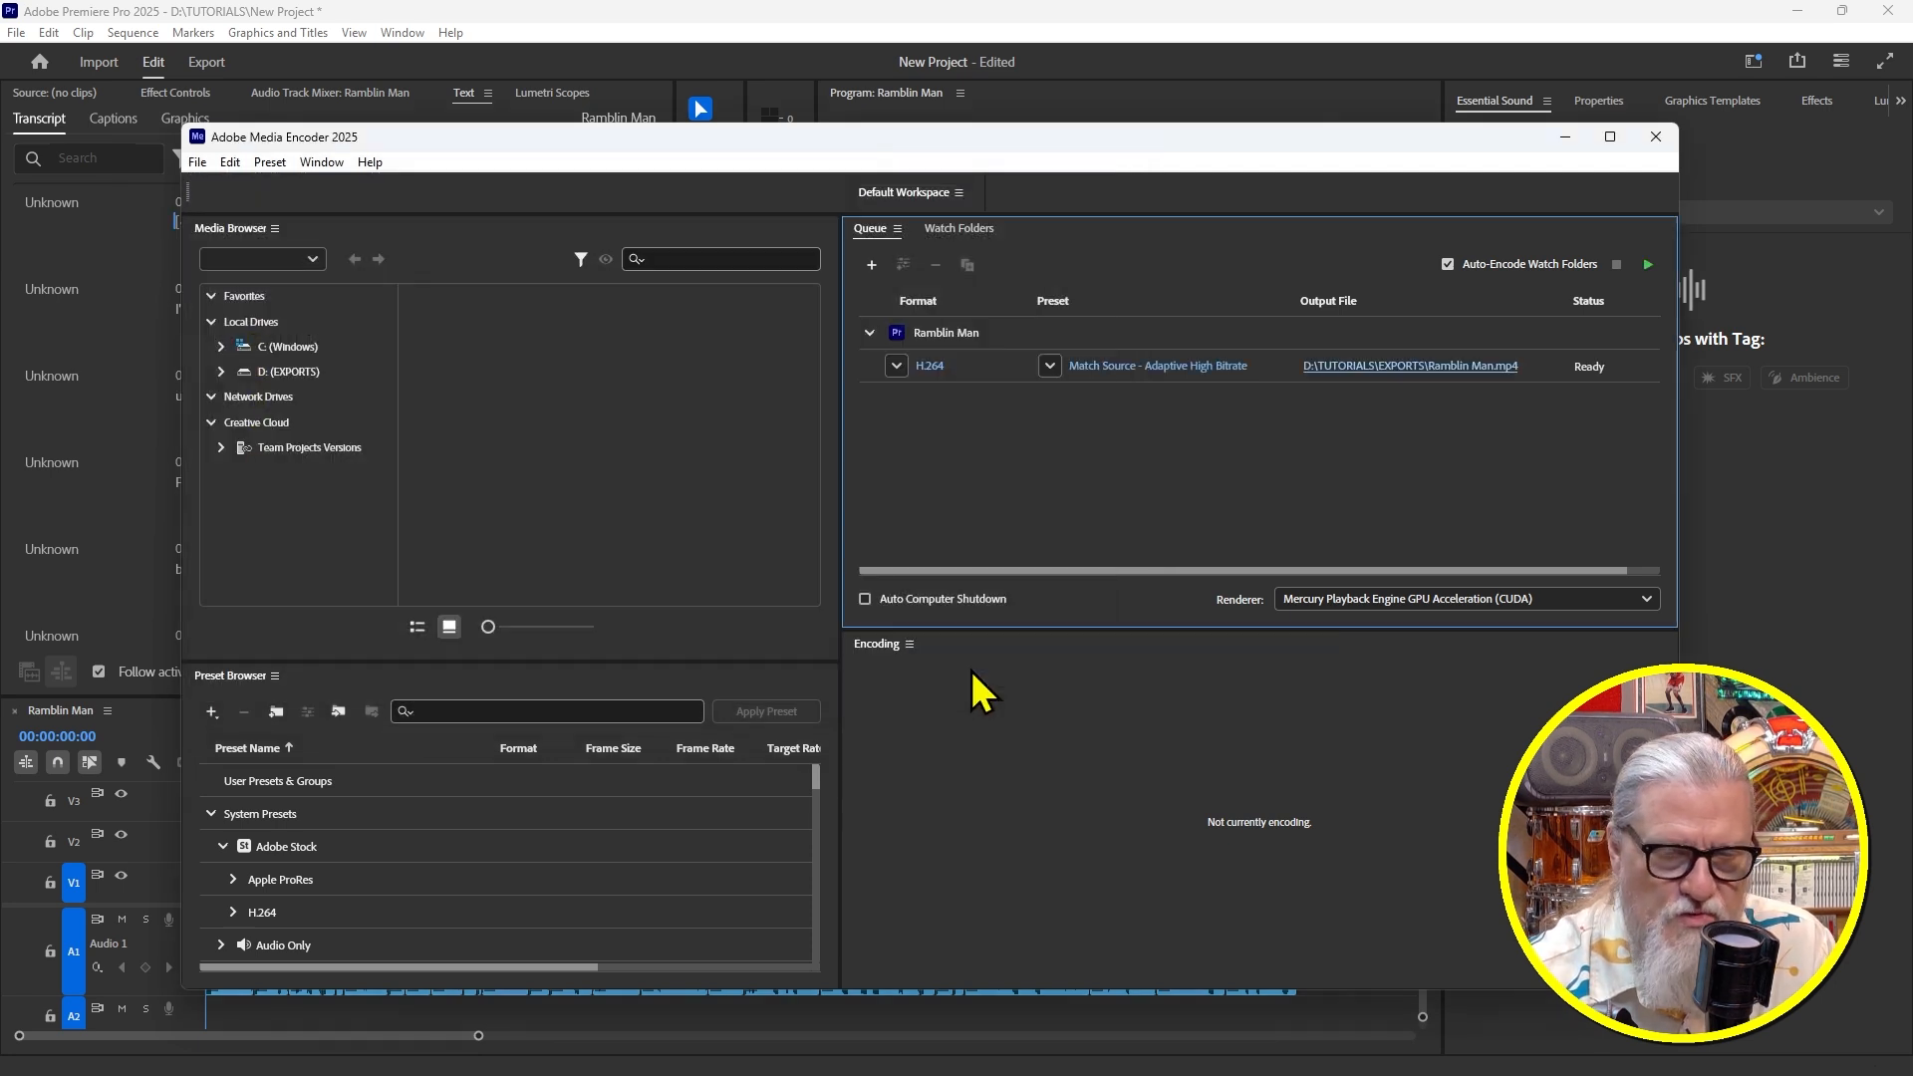
Encode the queued Ramblin Man job, then open the EXPORTS folder holding Ramblin Man.mp4
click(1649, 266)
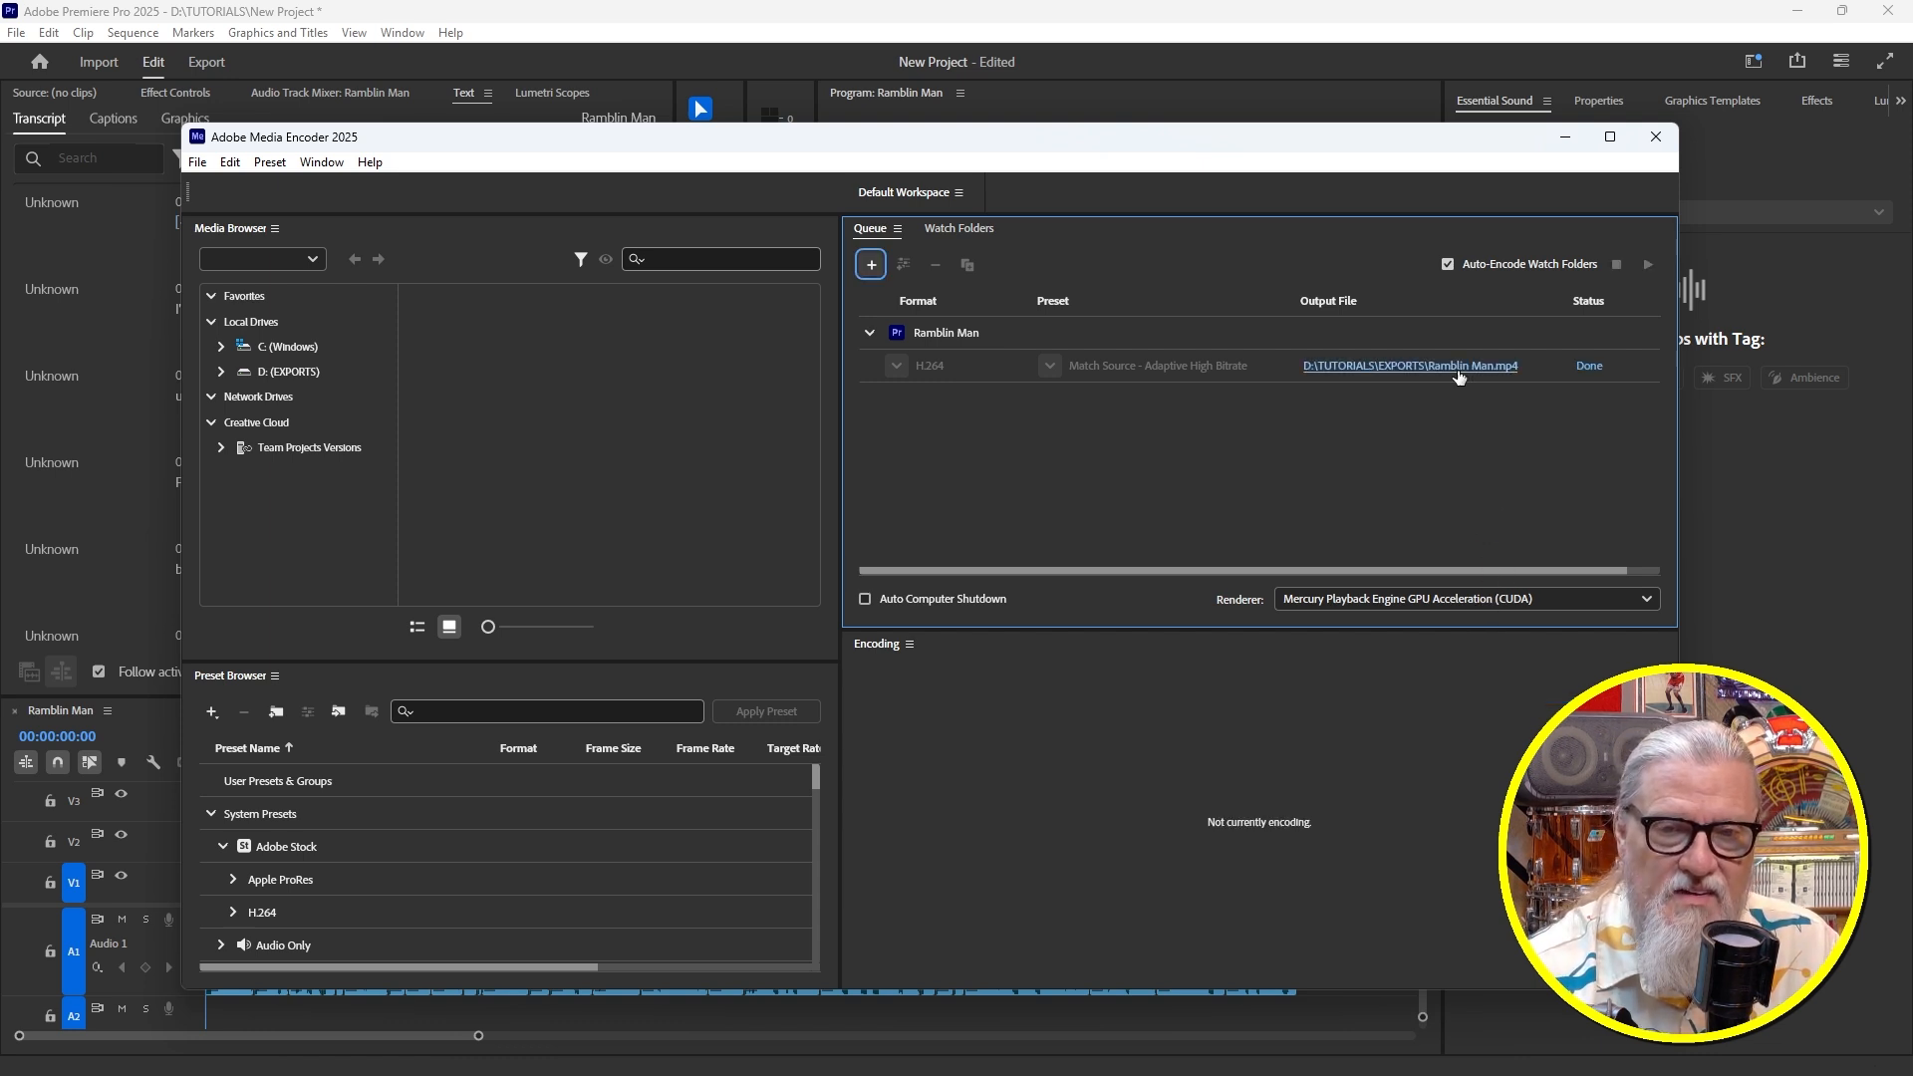
click(1458, 377)
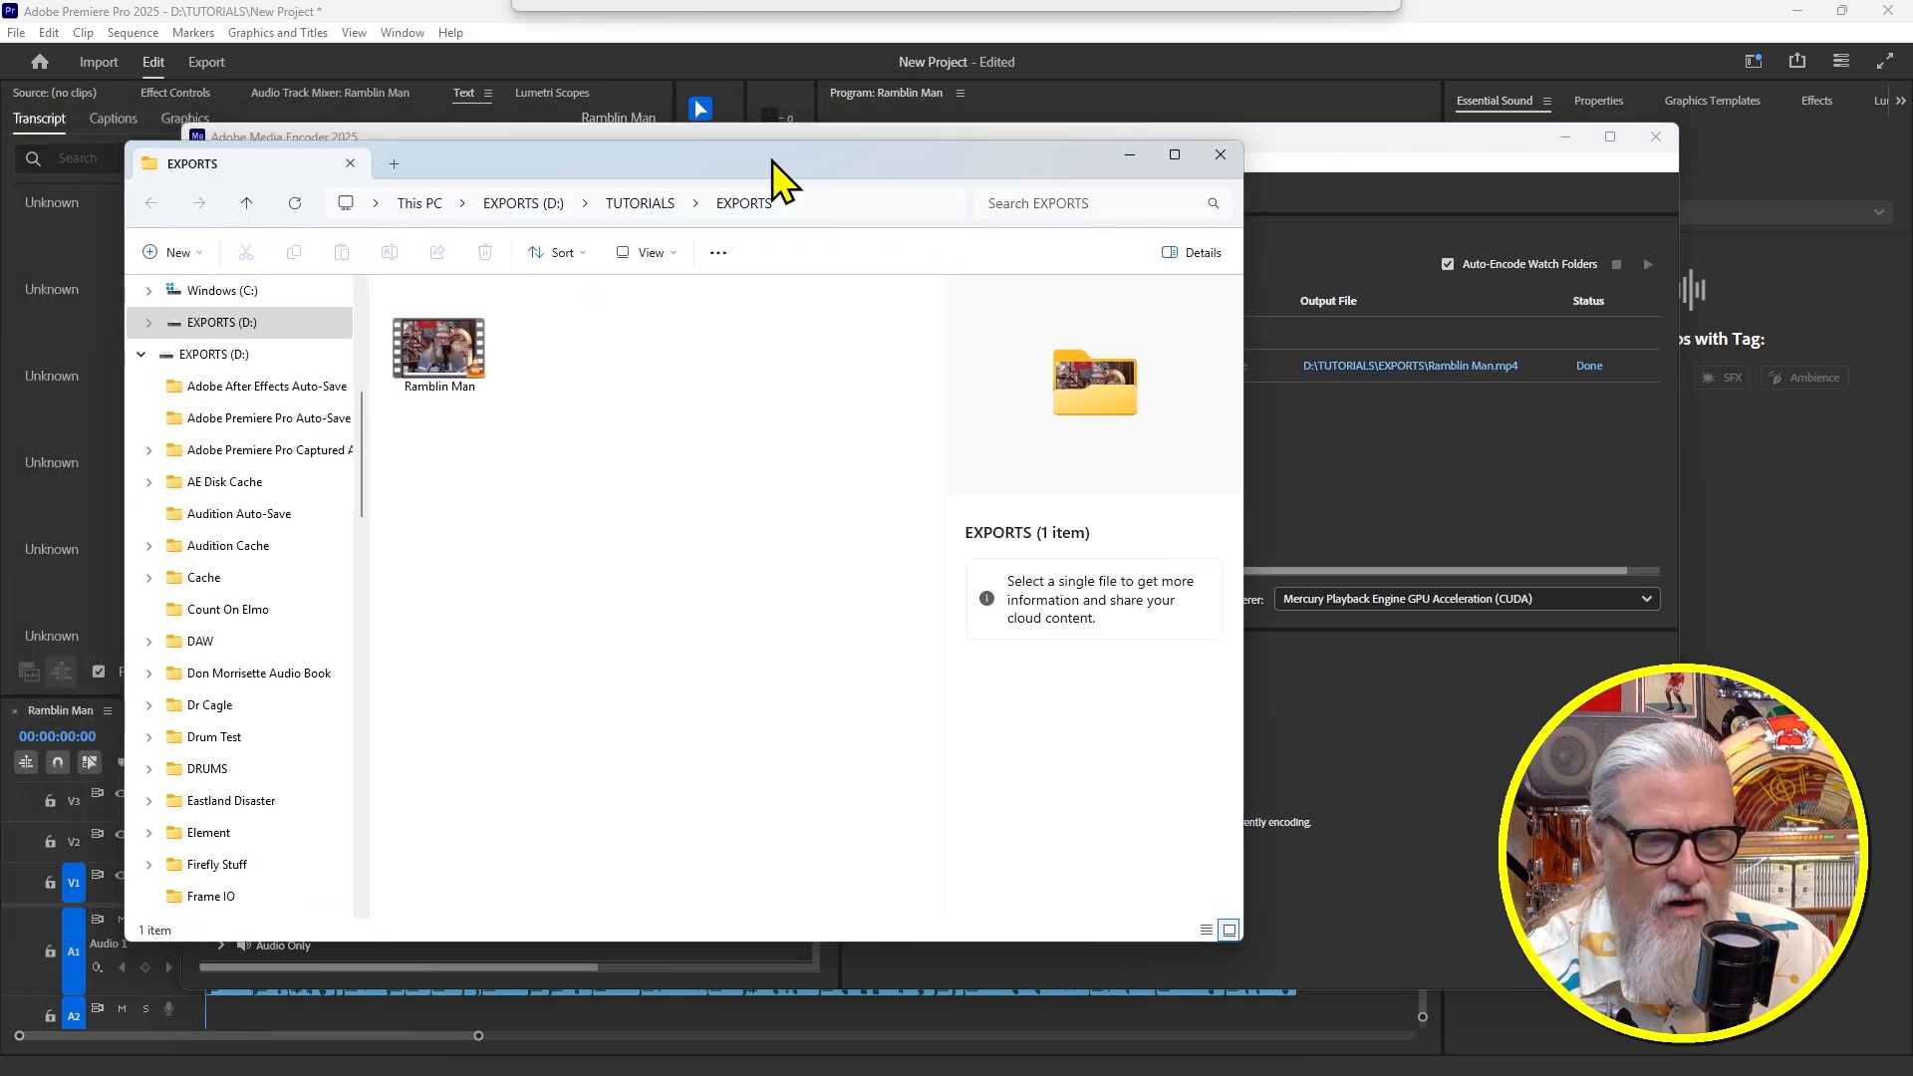
drag(772, 165, 1047, 177)
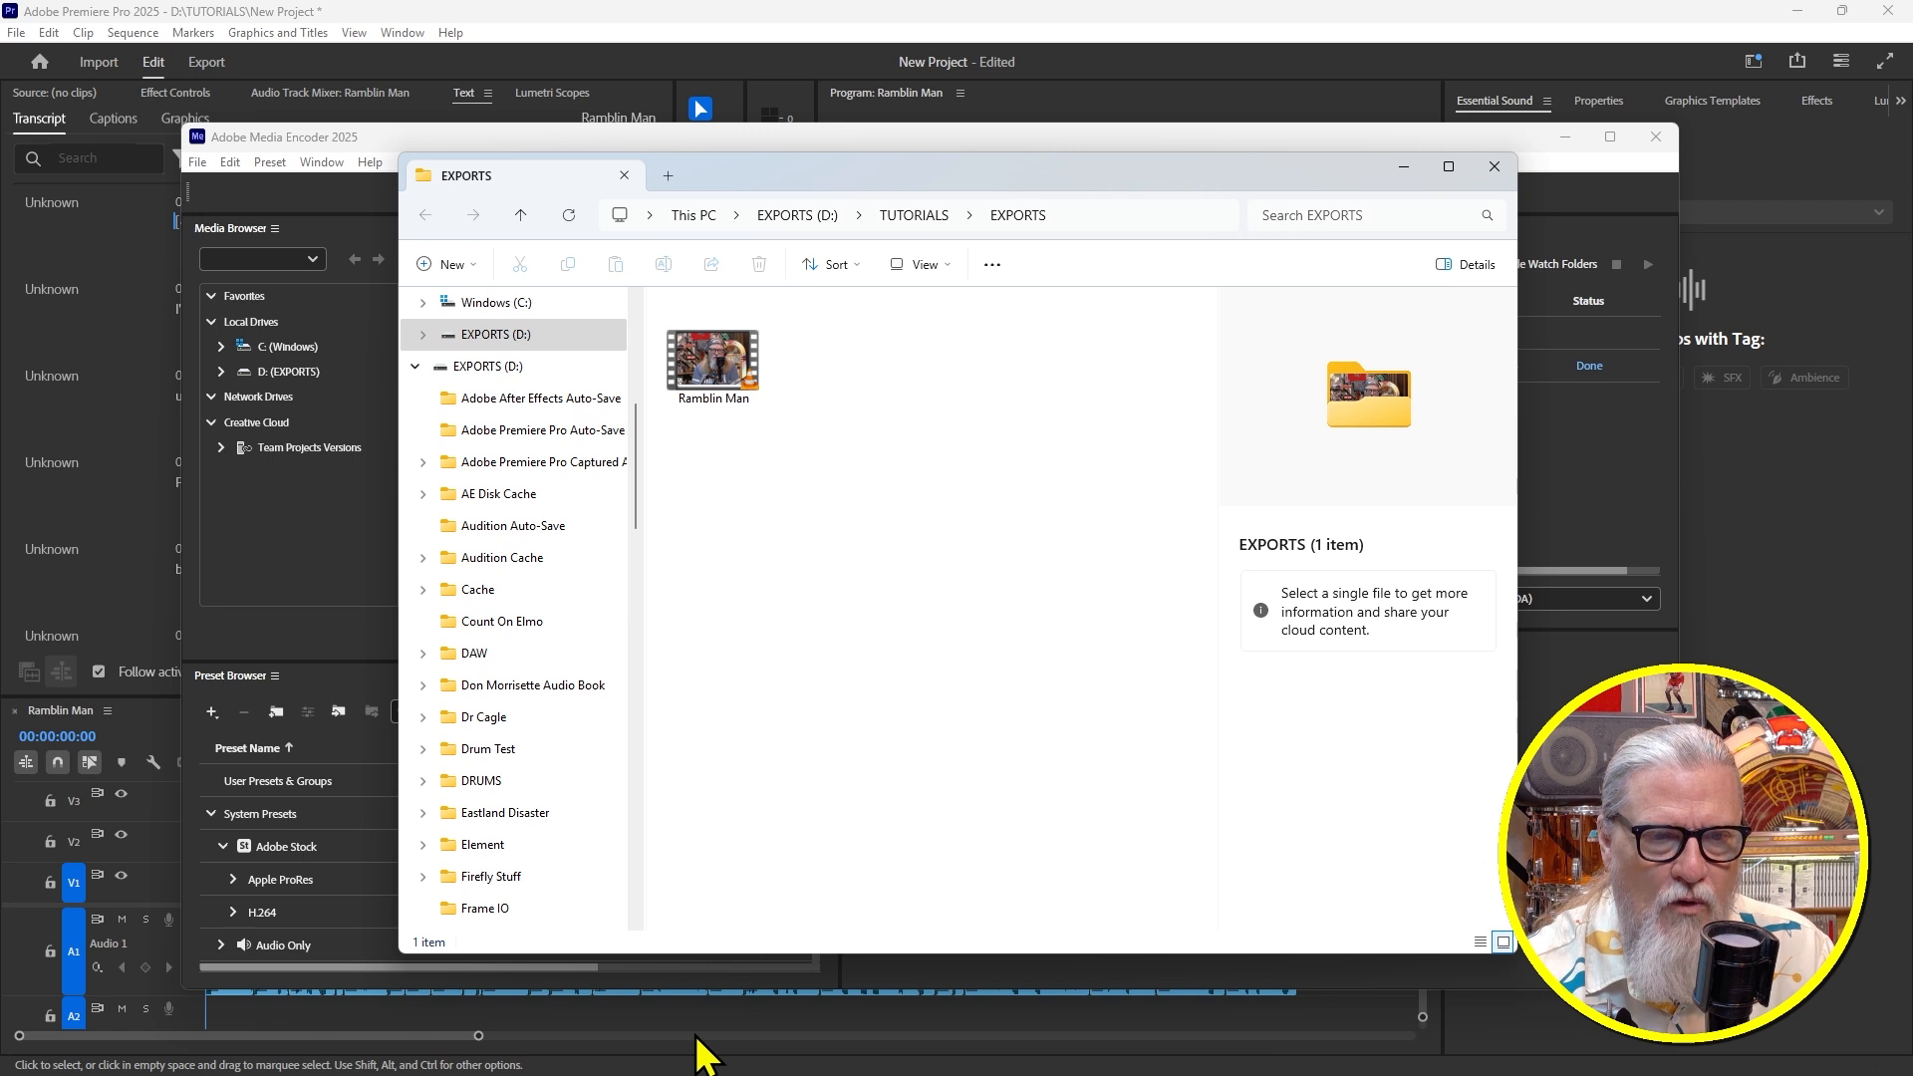
Check that Ramblin Man.mp4 is 268 MB, 1920x1080, 29.97 fps, 00:01:51, then close the EXPORTS window
click(716, 375)
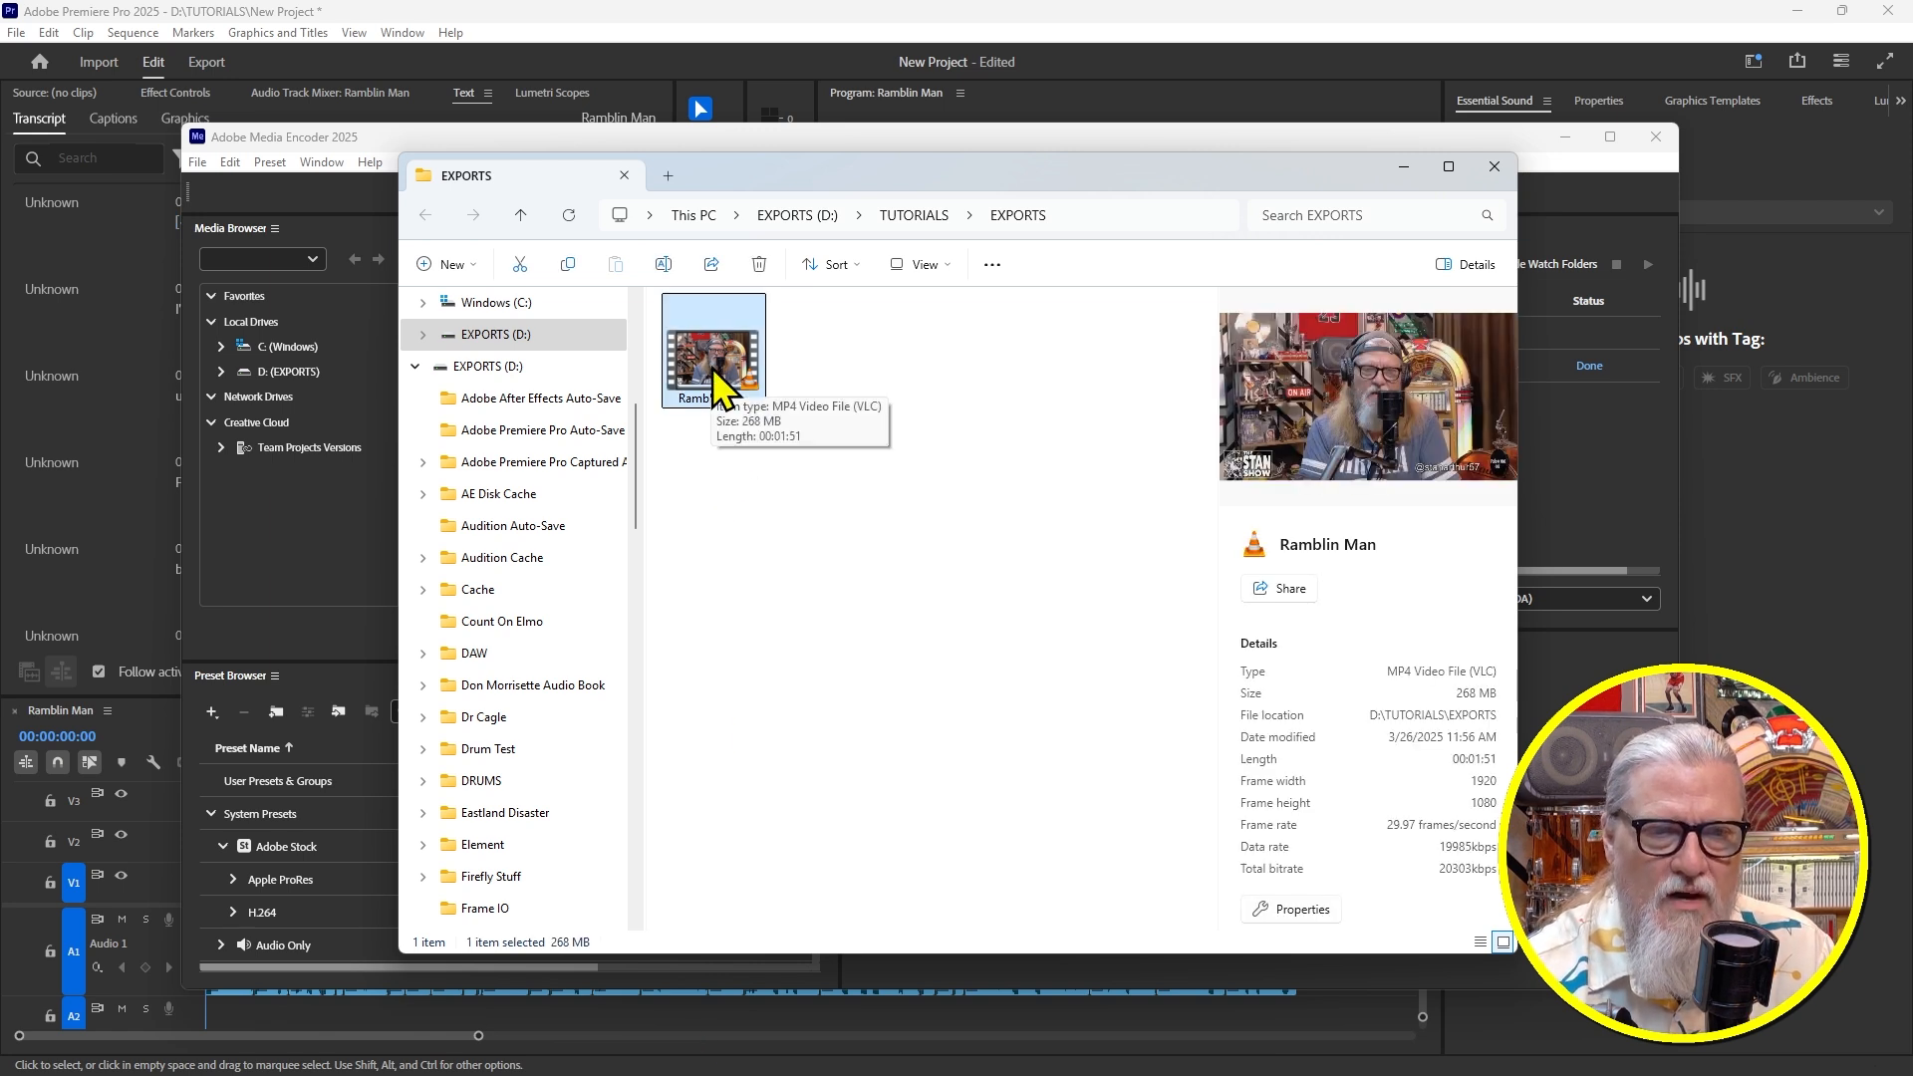
click(1495, 168)
click(1657, 137)
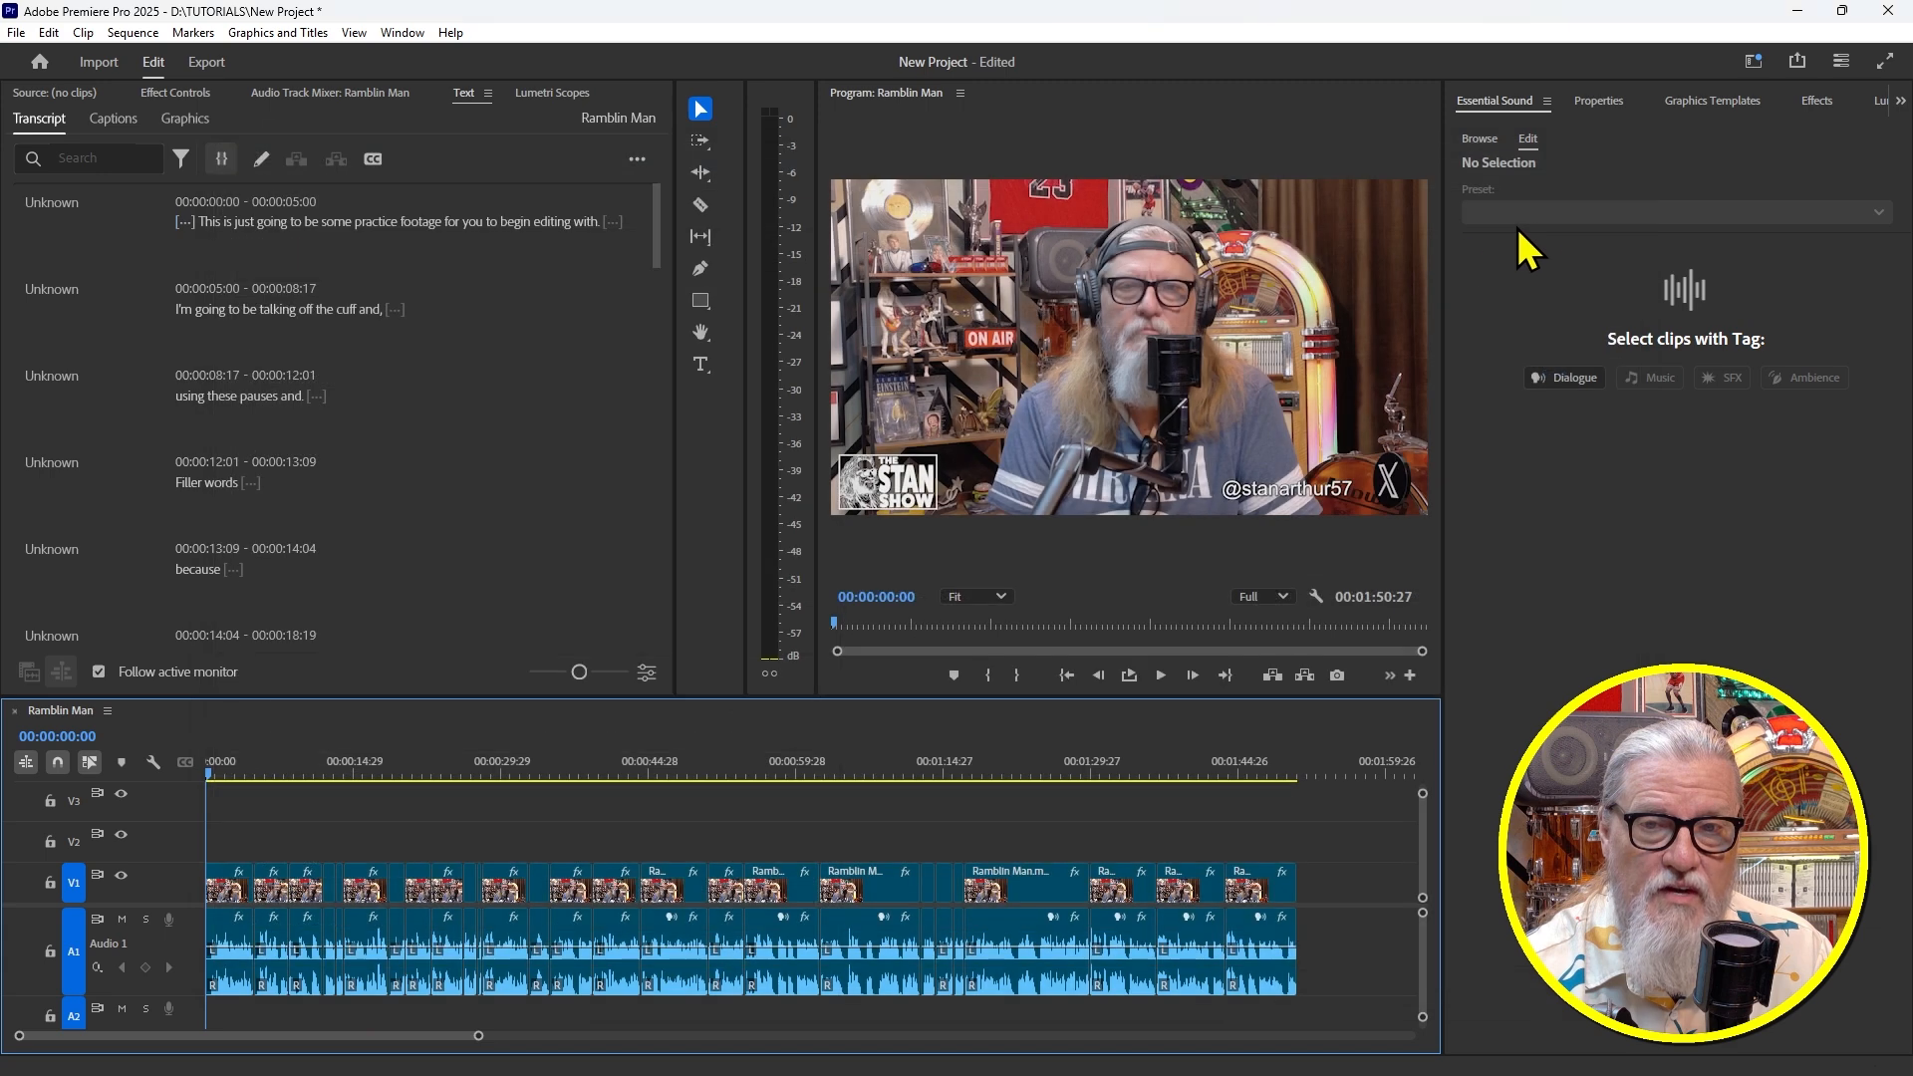